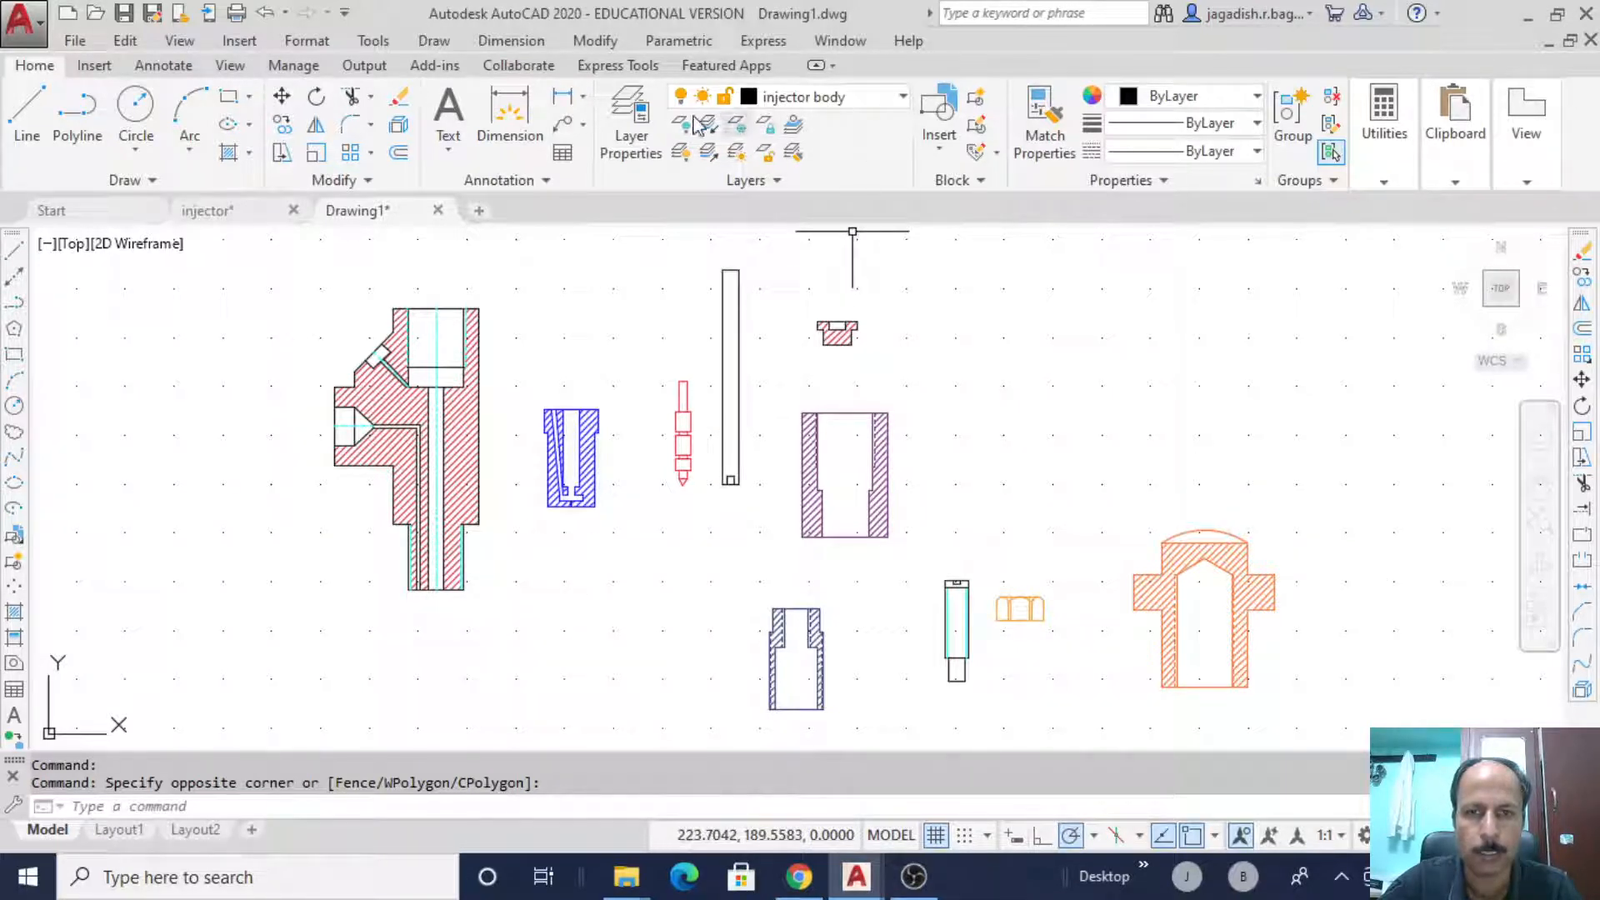
- Review the list of defined layers and make the assembly layer current
{"action": "left_click", "coordinate": [631, 125]}
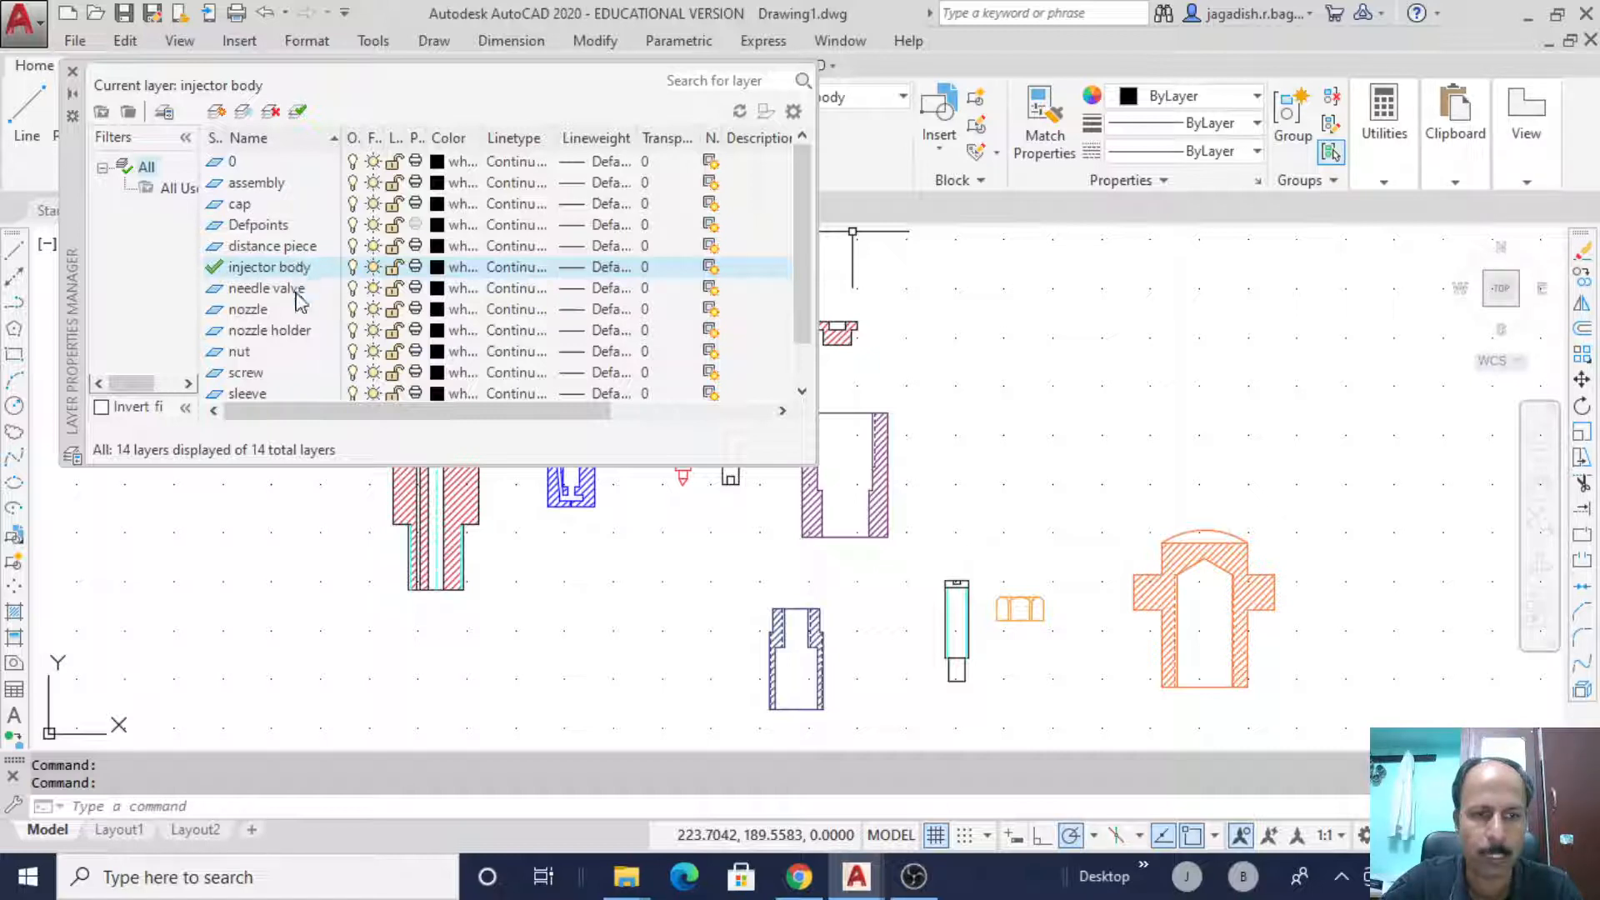
{"action": "scroll", "coordinate": [298, 306], "scroll_direction": "down", "scroll_amount": 3}
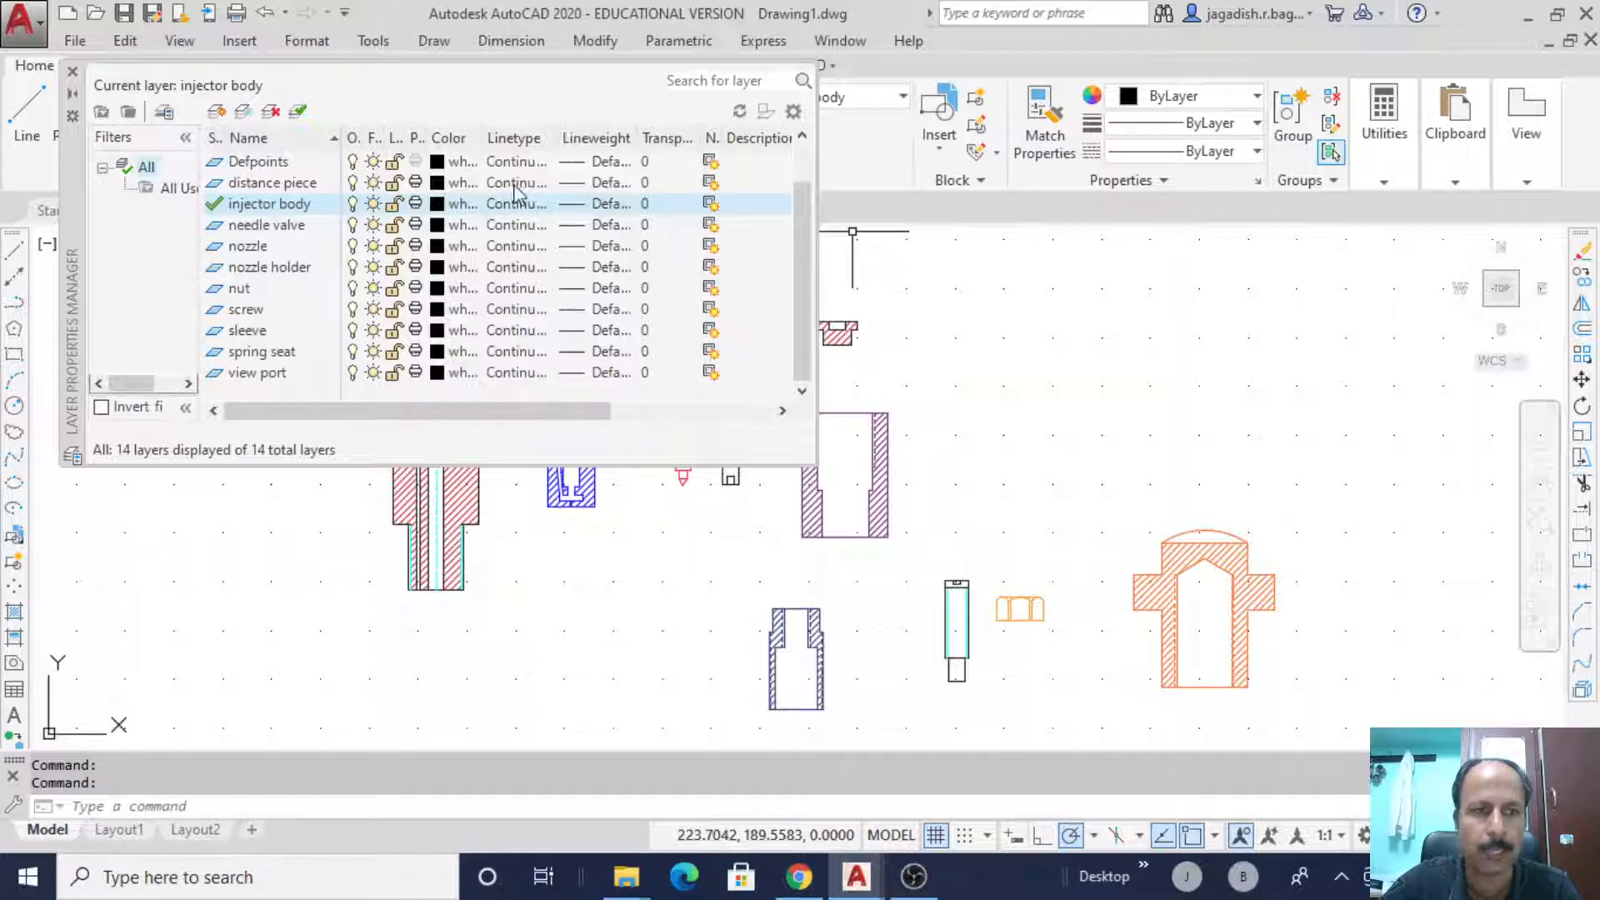
{"action": "left_click", "coordinate": [73, 75]}
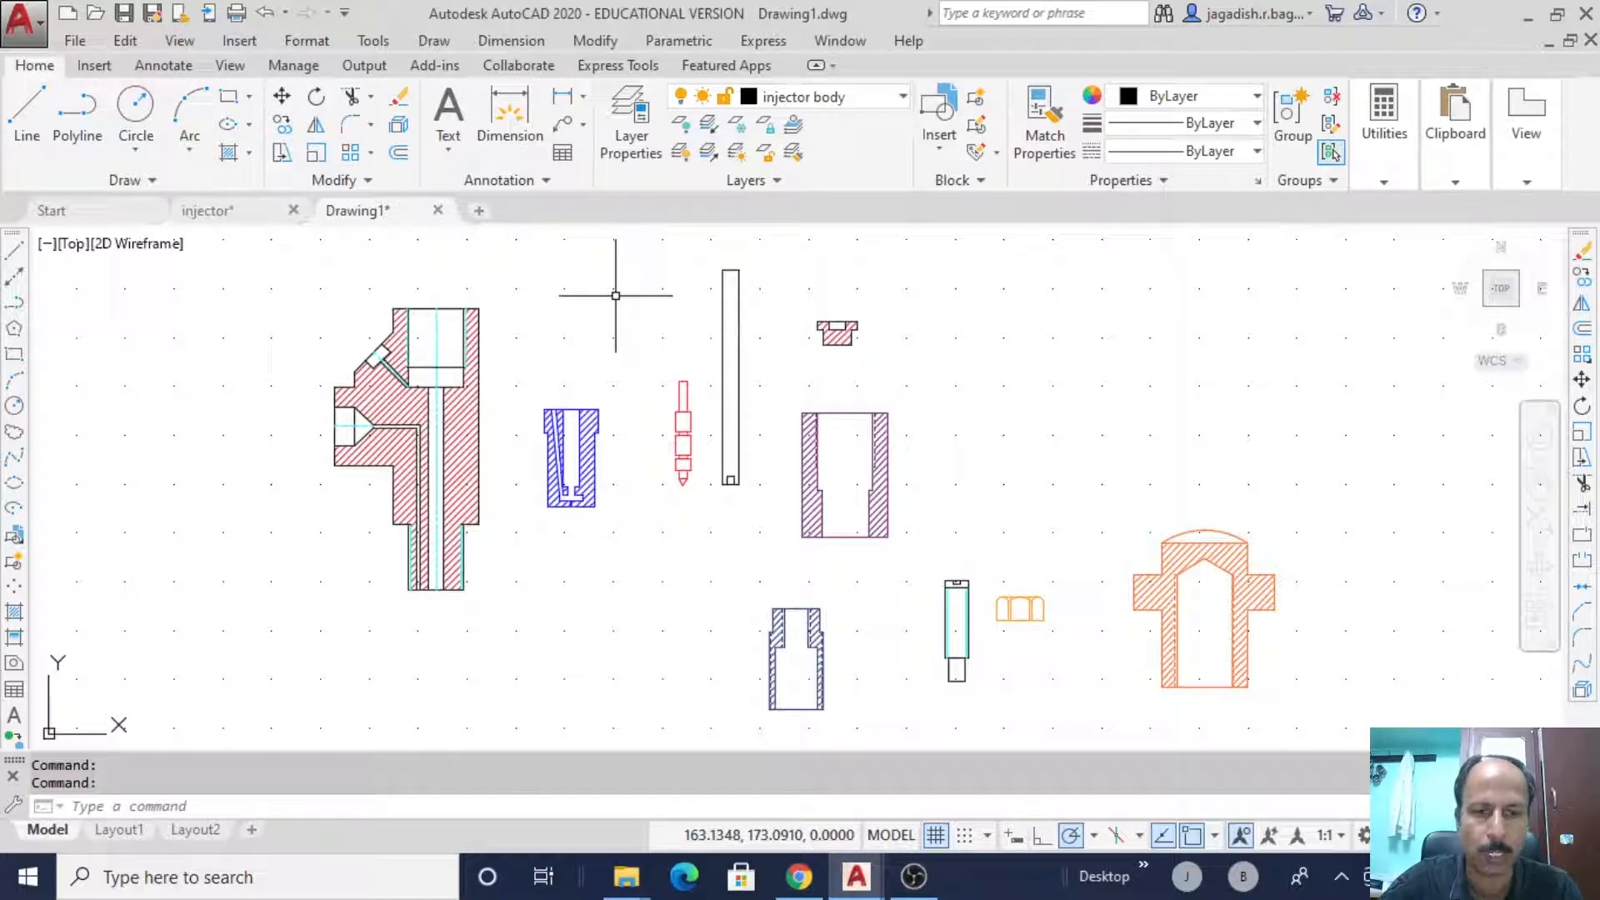
{"action": "left_click", "coordinate": [873, 104]}
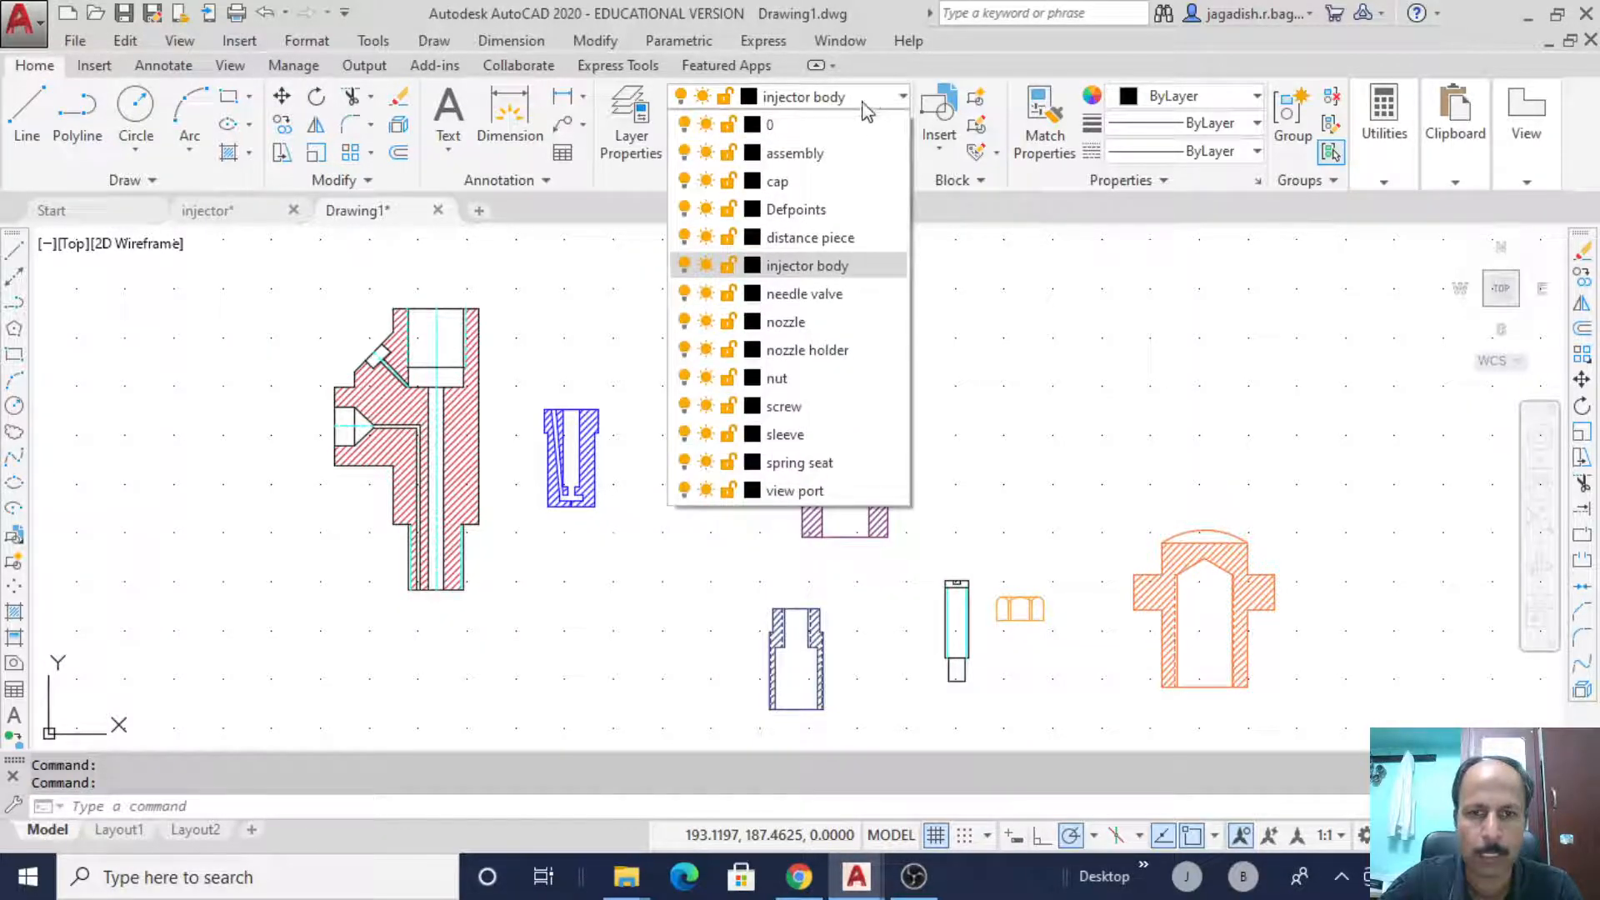
{"action": "left_click", "coordinate": [825, 154]}
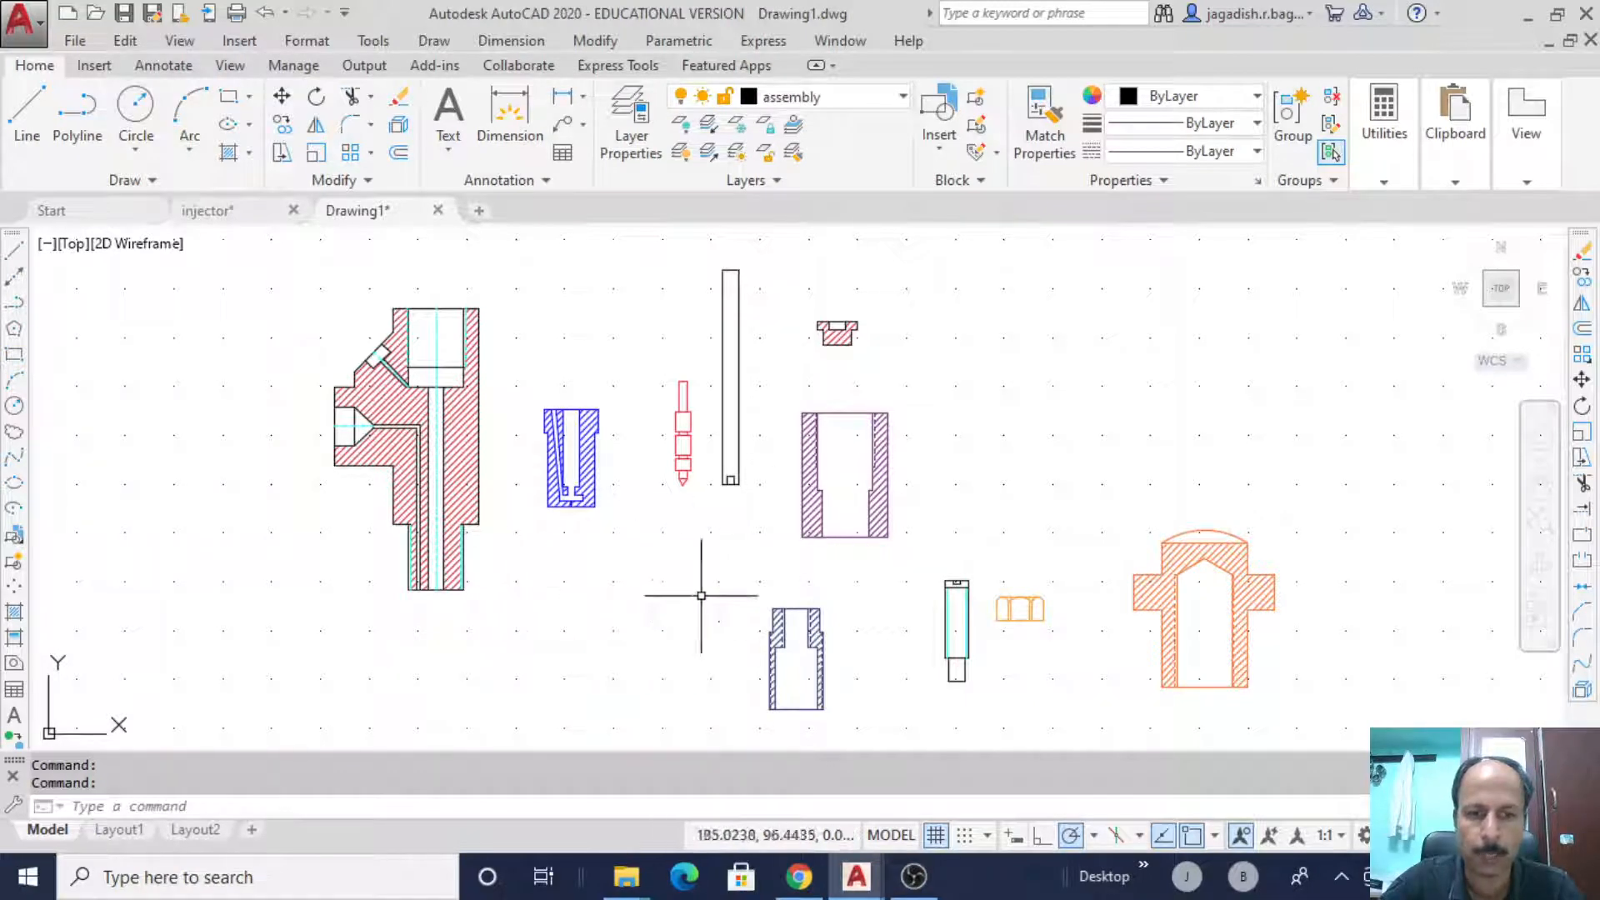
- Copy the complete set of injector part drawings into the empty space below the originals
{"action": "scroll", "coordinate": [646, 588], "scroll_direction": "down", "scroll_amount": 2}
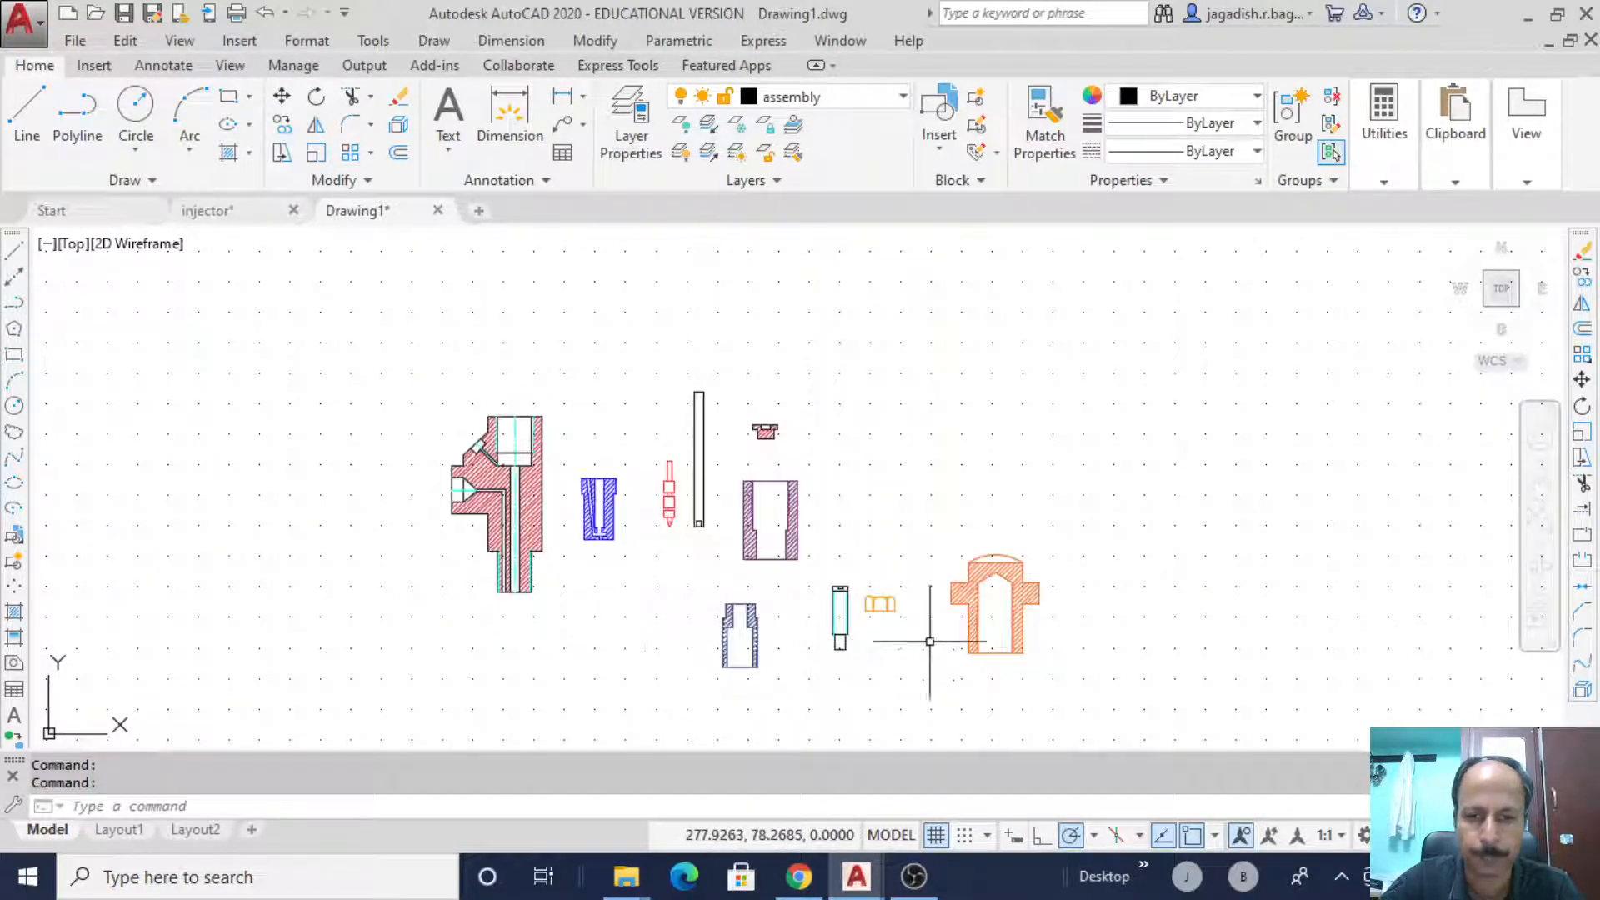
{"action": "mouse_move", "coordinate": [1069, 658]}
{"action": "left_mouse_down"}
{"action": "mouse_move", "coordinate": [1065, 643]}
{"action": "mouse_move", "coordinate": [697, 714]}
{"action": "mouse_move", "coordinate": [275, 418]}
{"action": "mouse_move", "coordinate": [808, 315]}
{"action": "mouse_move", "coordinate": [1136, 518]}
{"action": "mouse_move", "coordinate": [1143, 564]}
{"action": "left_mouse_up"}
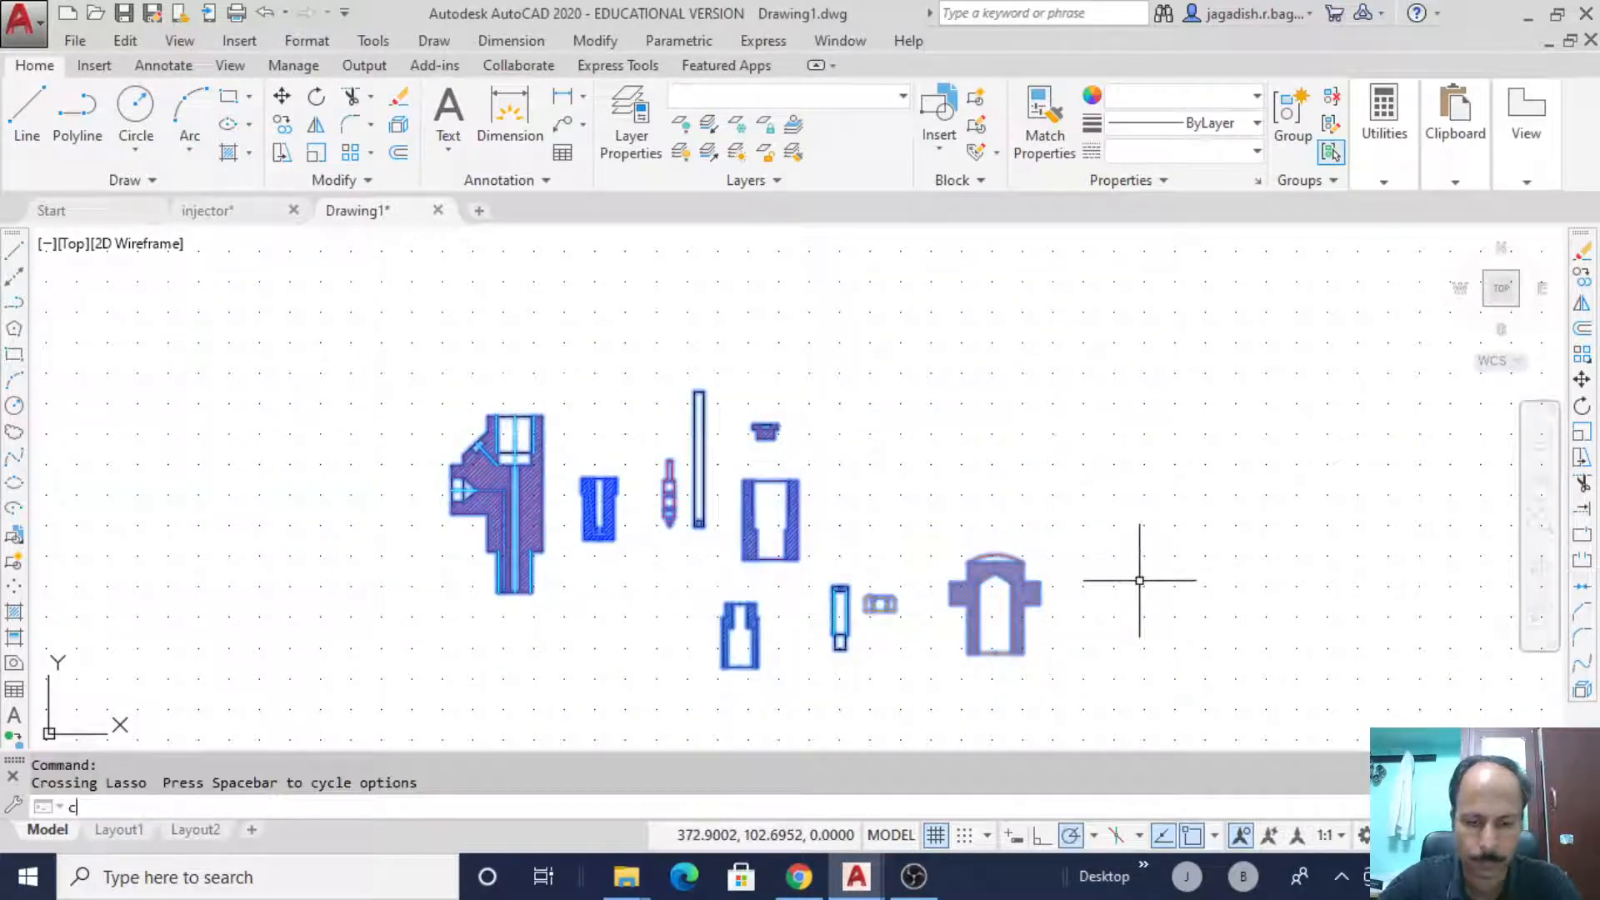
{"action": "key", "text": "Return"}
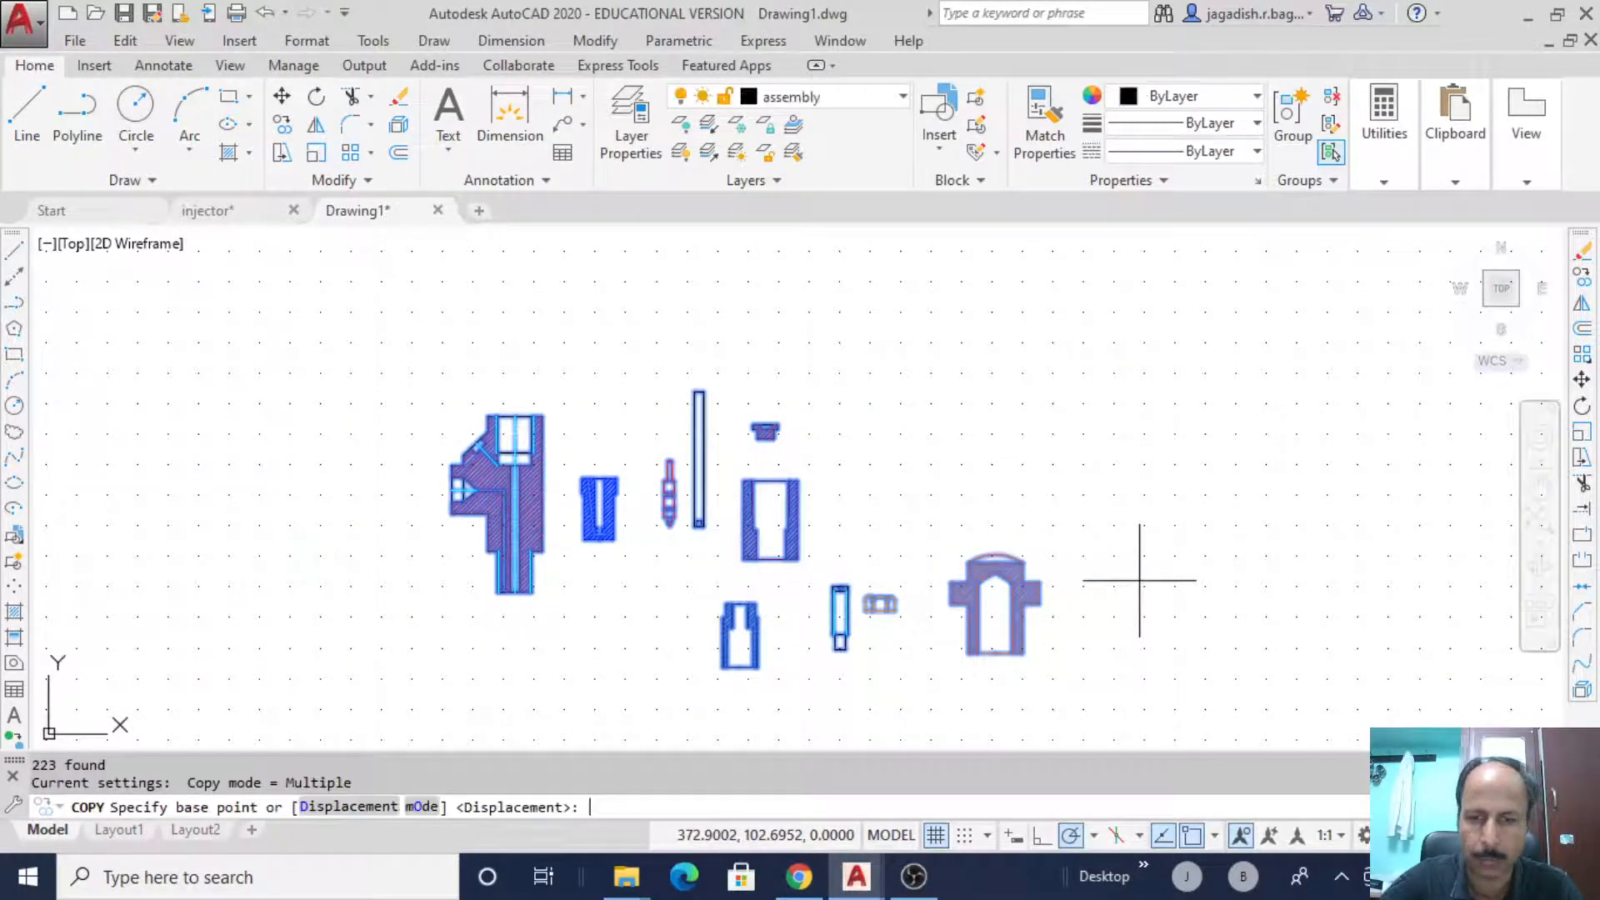
{"action": "left_click", "coordinate": [1109, 622]}
{"action": "mouse_move", "coordinate": [1081, 672]}
{"action": "middle_mouse_down"}
{"action": "mouse_move", "coordinate": [1086, 361]}
{"action": "mouse_move", "coordinate": [1107, 579]}
{"action": "mouse_move", "coordinate": [1082, 361]}
{"action": "mouse_move", "coordinate": [1083, 445]}
{"action": "middle_mouse_up"}
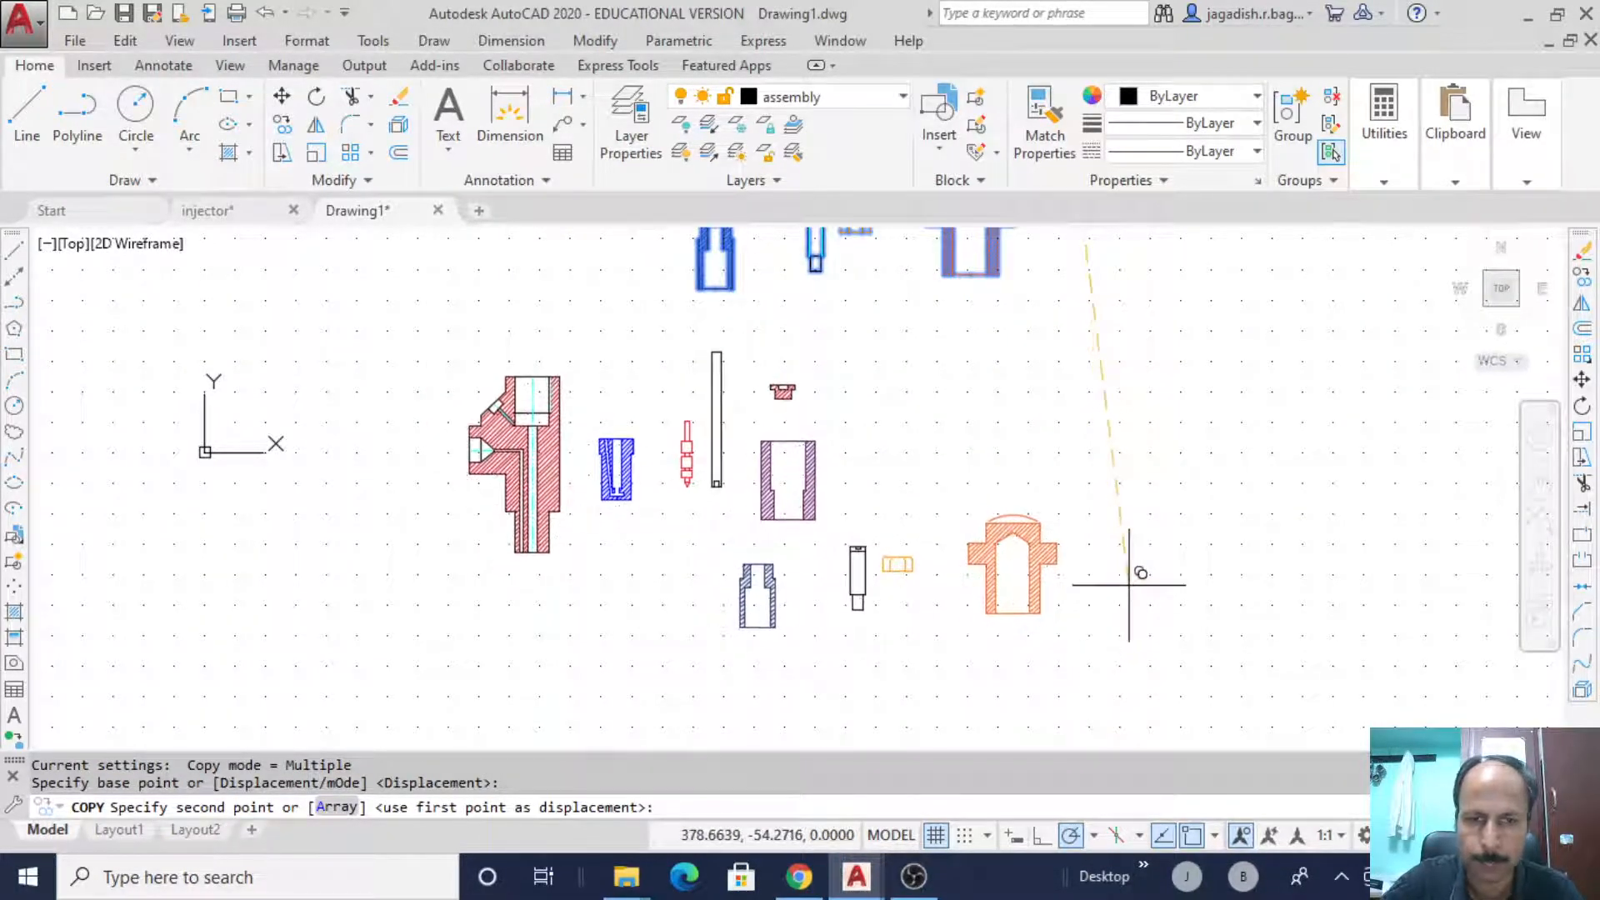
{"action": "left_click", "coordinate": [1136, 566]}
{"action": "key", "text": "Escape"}
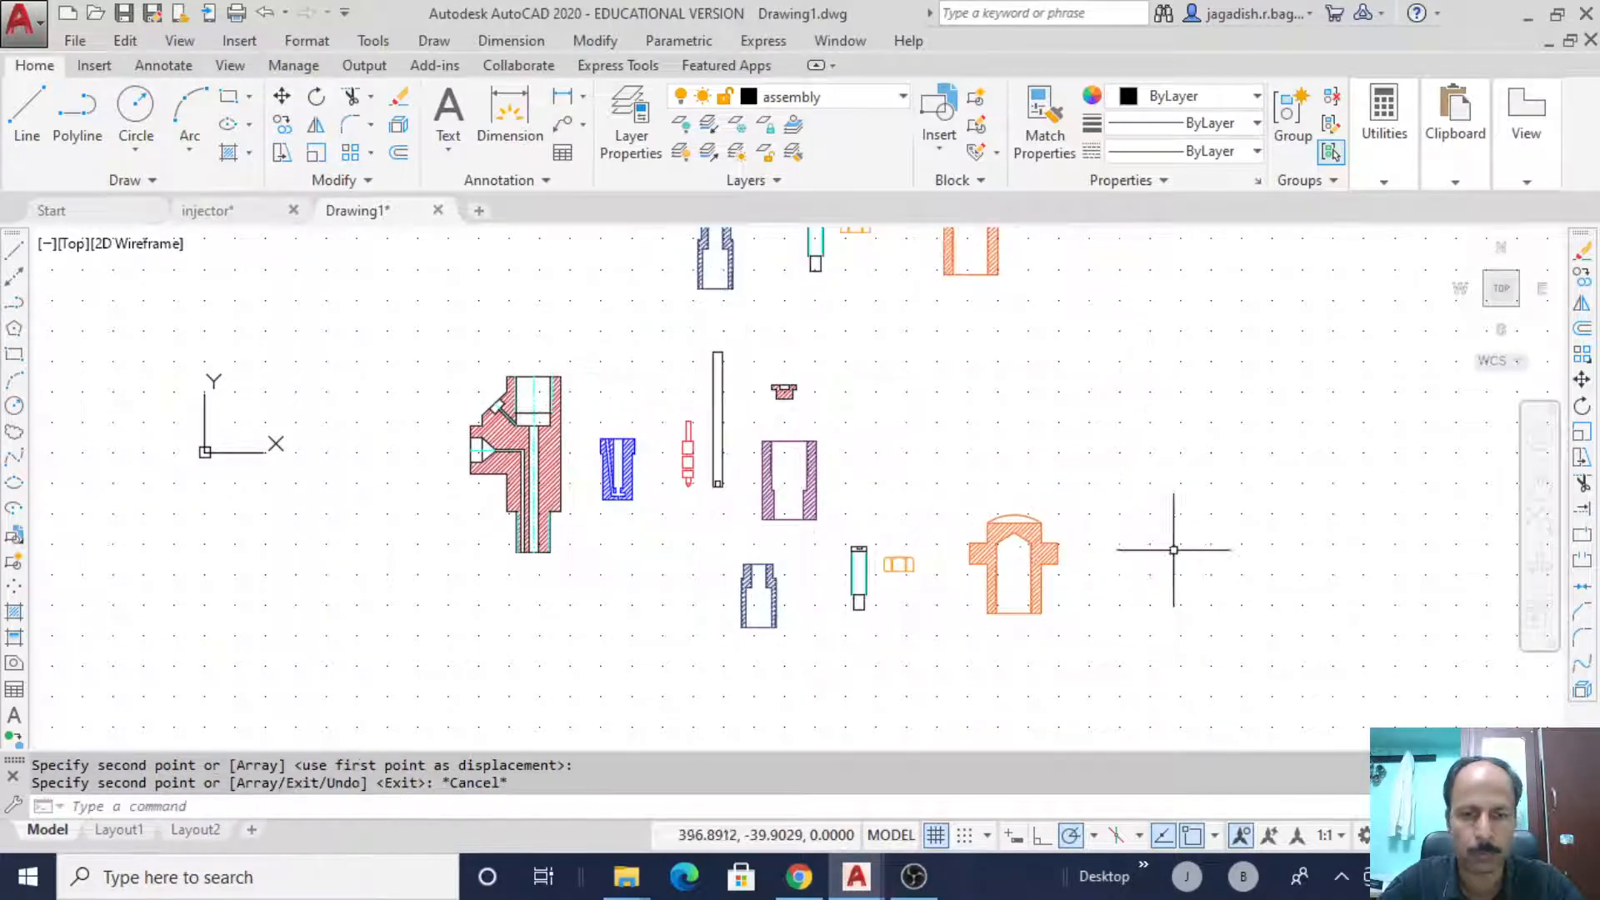
- Try to move the copied blue nozzle by its upper right corner to the injector body's lower right corner, and undo the move
{"action": "scroll", "coordinate": [1100, 488], "scroll_direction": "up", "scroll_amount": 3}
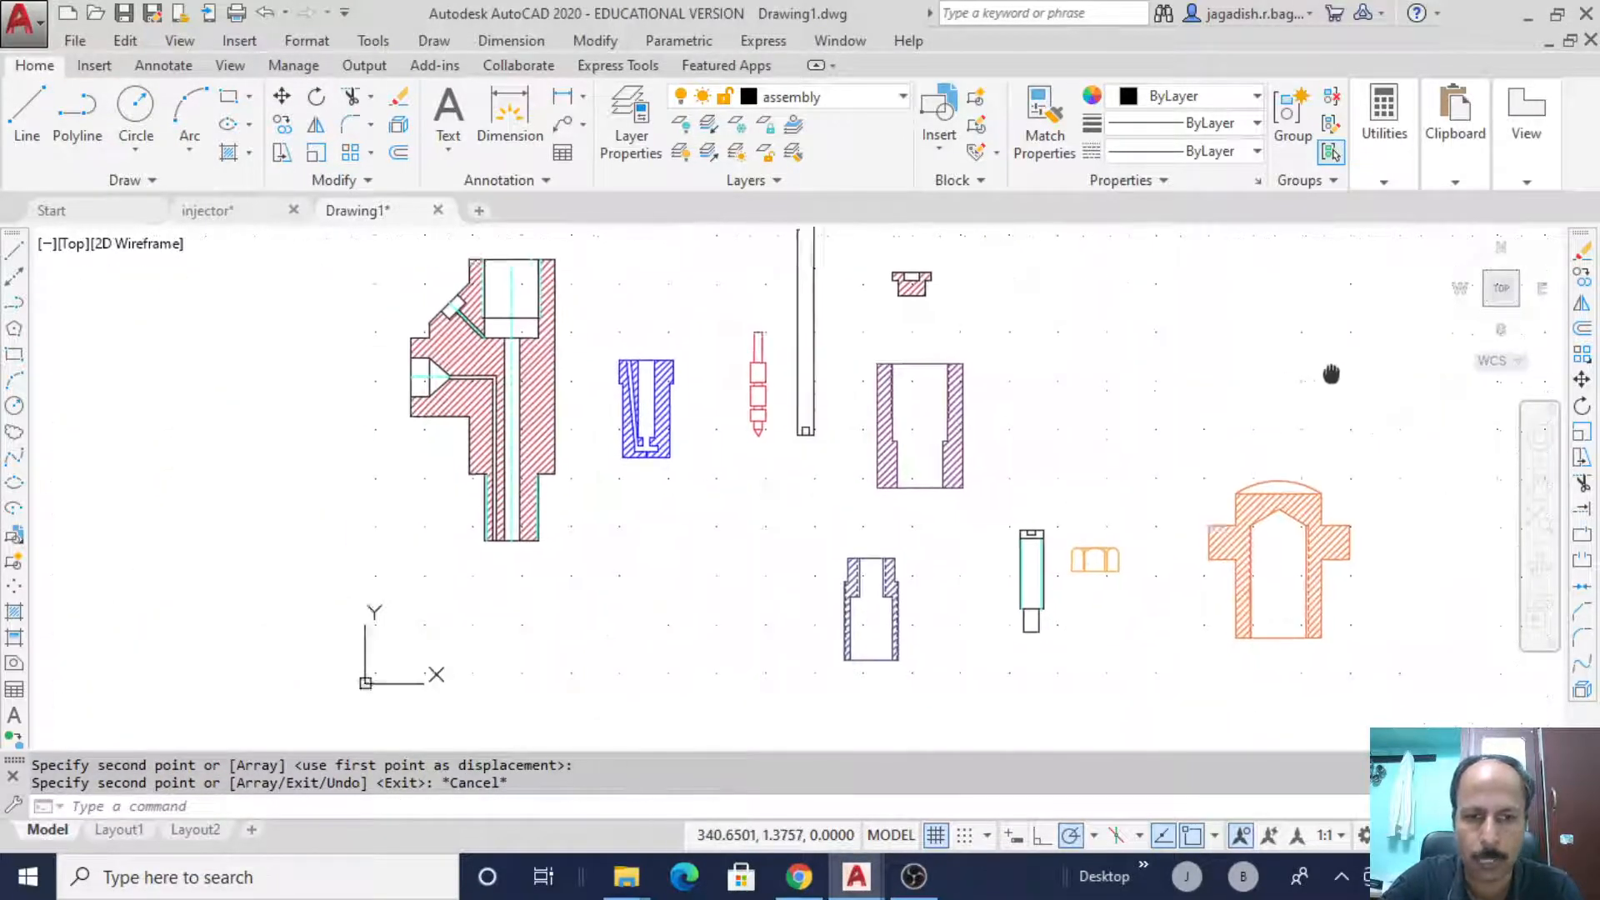
{"action": "mouse_move", "coordinate": [1224, 360]}
{"action": "middle_mouse_down"}
{"action": "mouse_move", "coordinate": [1221, 419]}
{"action": "mouse_move", "coordinate": [1165, 364]}
{"action": "middle_mouse_up"}
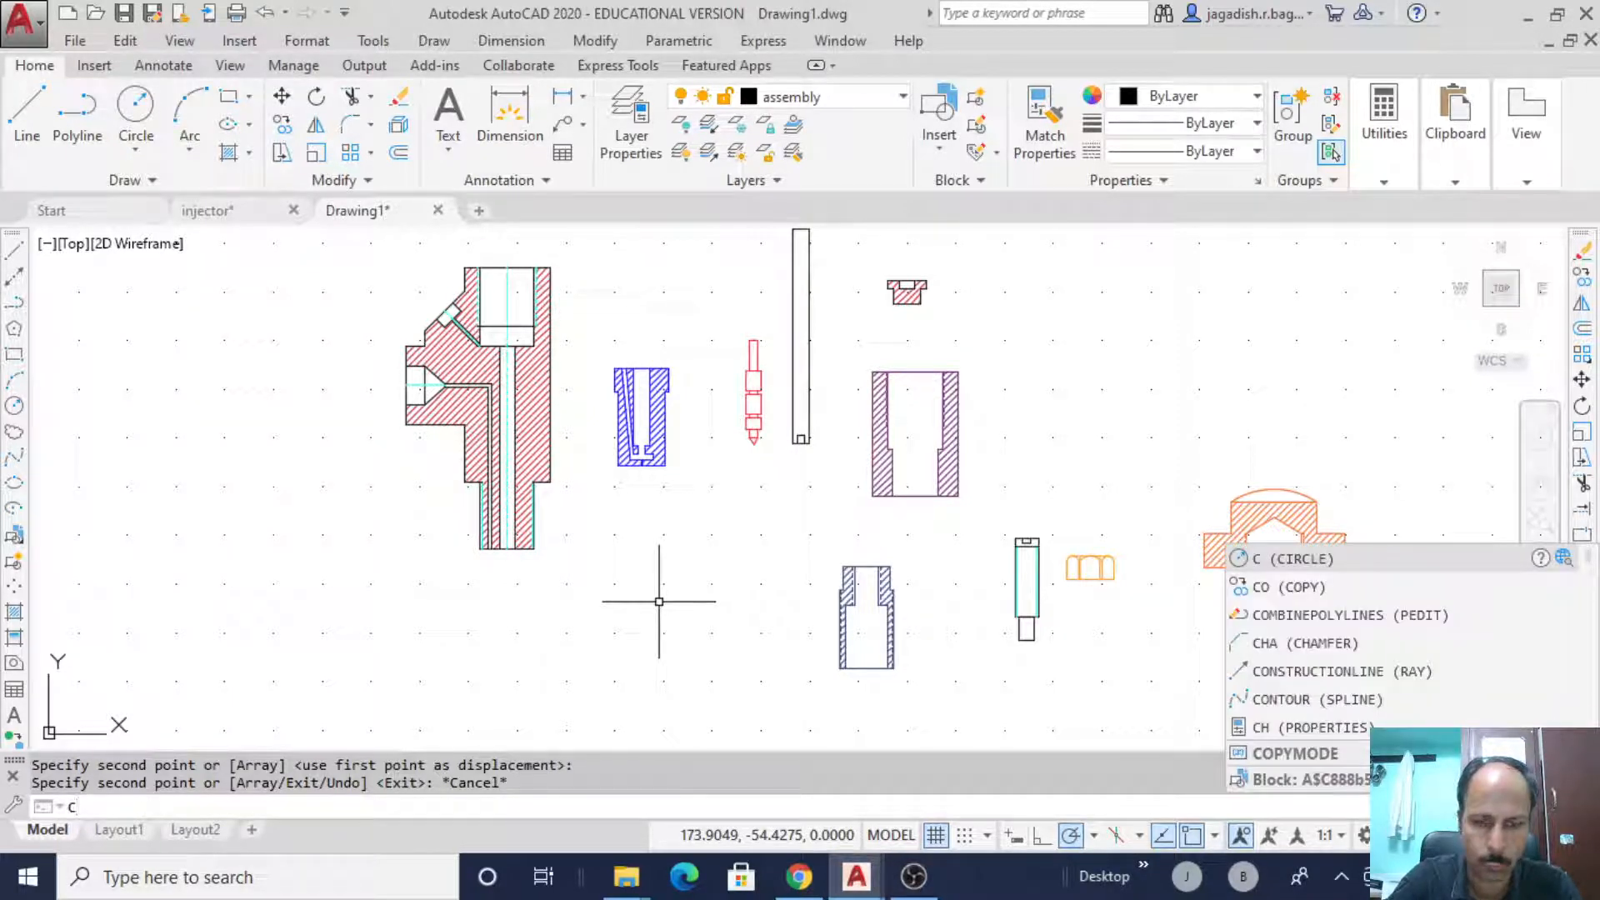
{"action": "key", "text": "BackSpace"}
{"action": "type", "text": "m"}
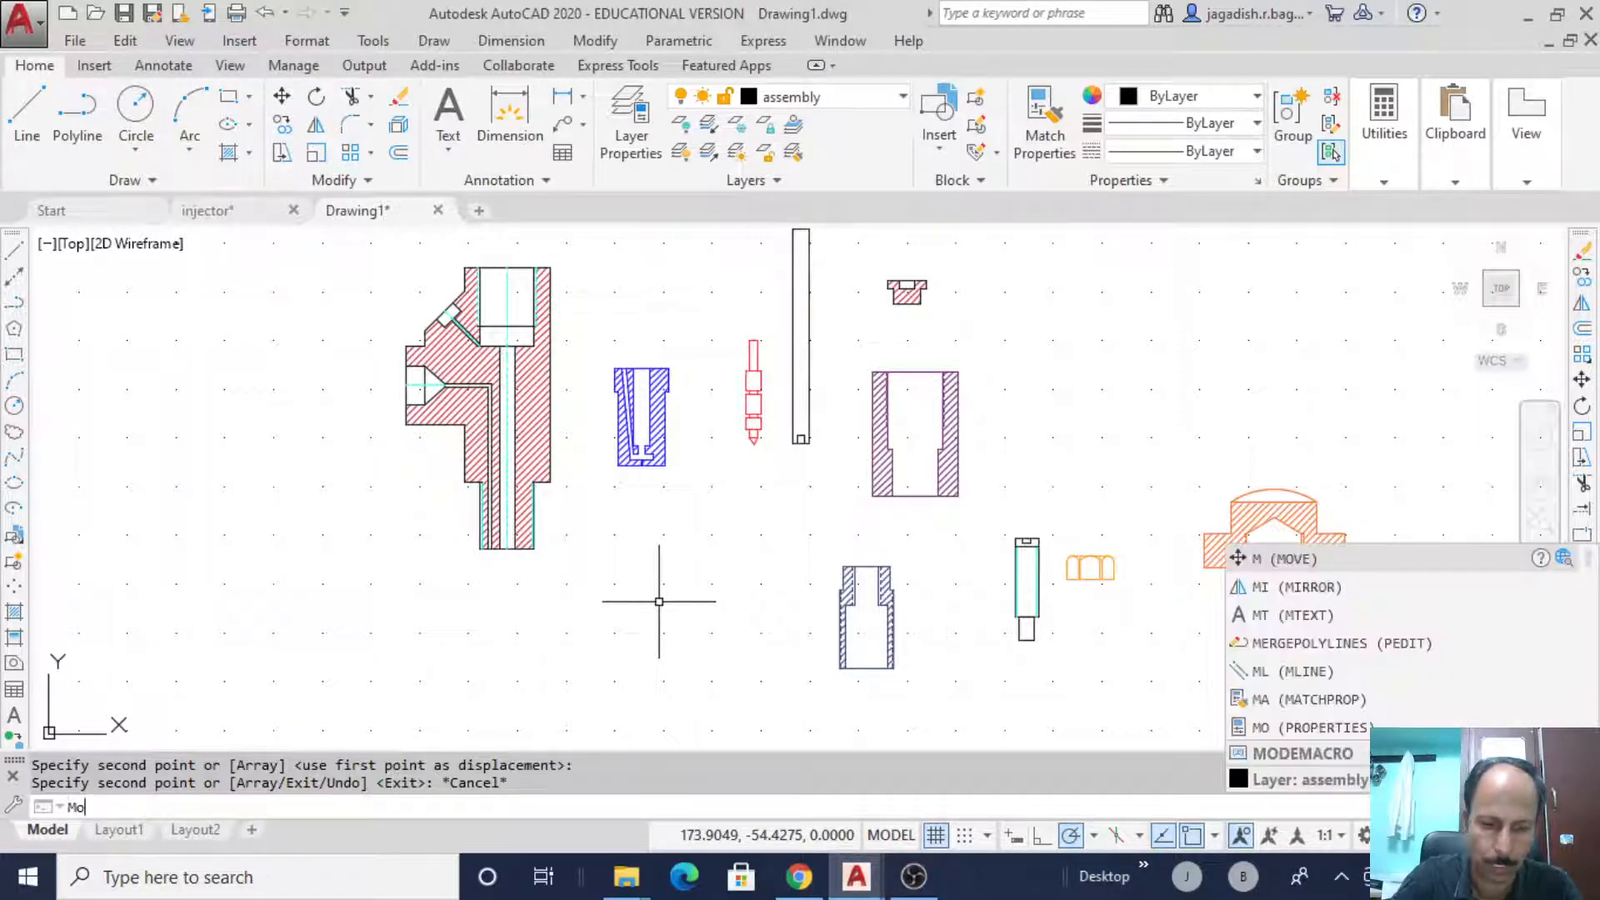
{"action": "type", "text": "ove"}
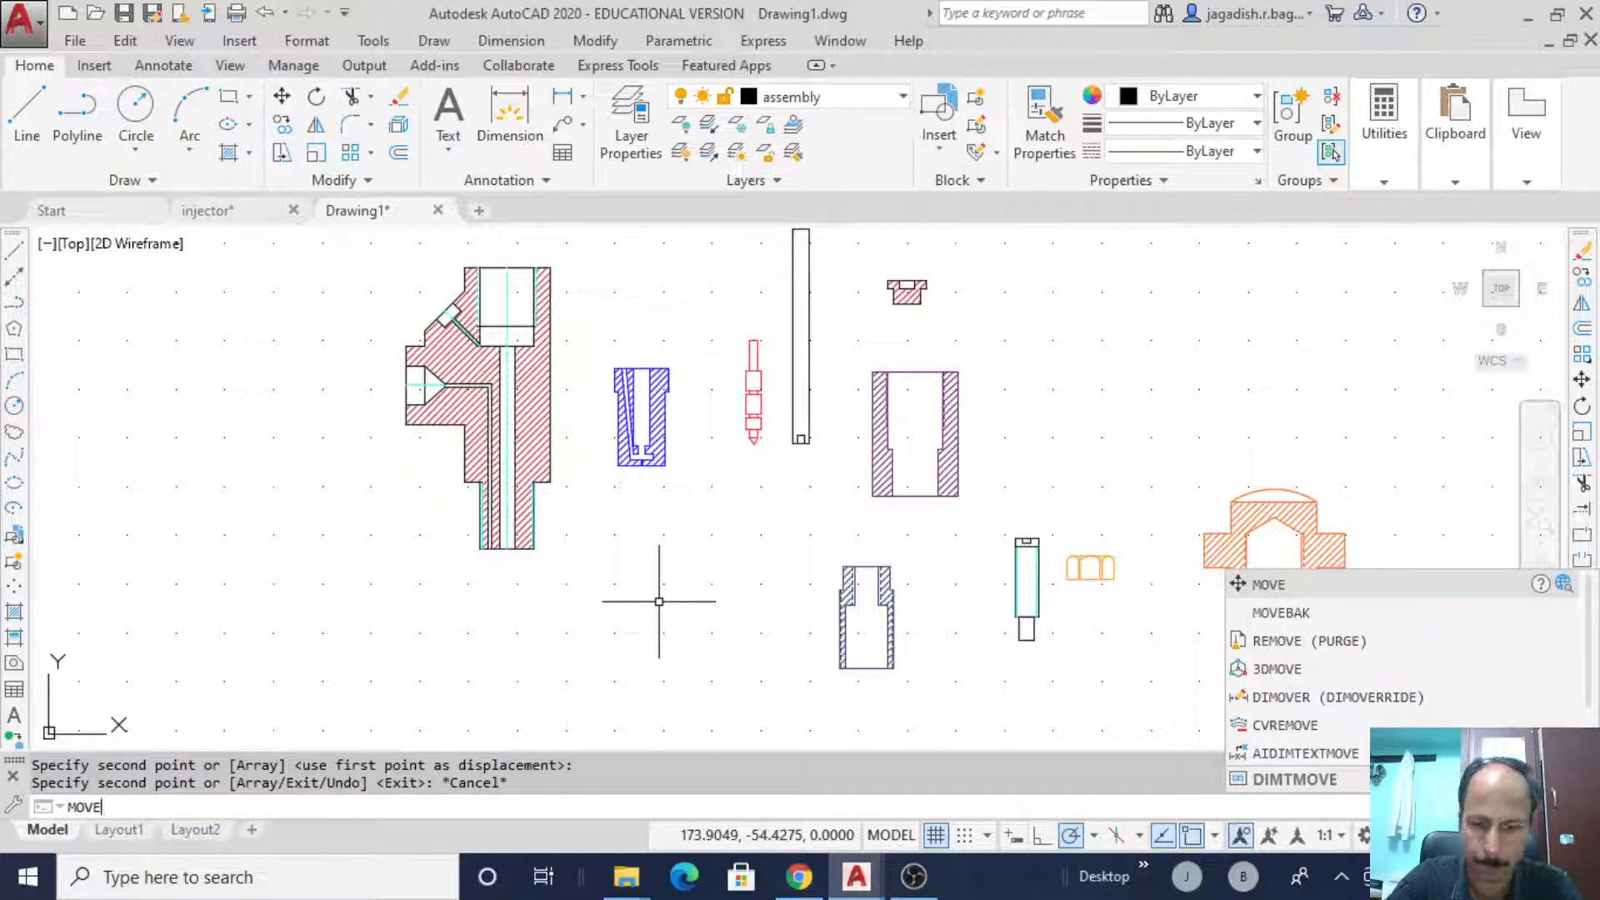
{"action": "key", "text": "Return"}
{"action": "mouse_move", "coordinate": [701, 498]}
{"action": "left_mouse_down"}
{"action": "mouse_move", "coordinate": [704, 433]}
{"action": "mouse_move", "coordinate": [667, 358]}
{"action": "mouse_move", "coordinate": [578, 386]}
{"action": "mouse_move", "coordinate": [629, 509]}
{"action": "left_mouse_up"}
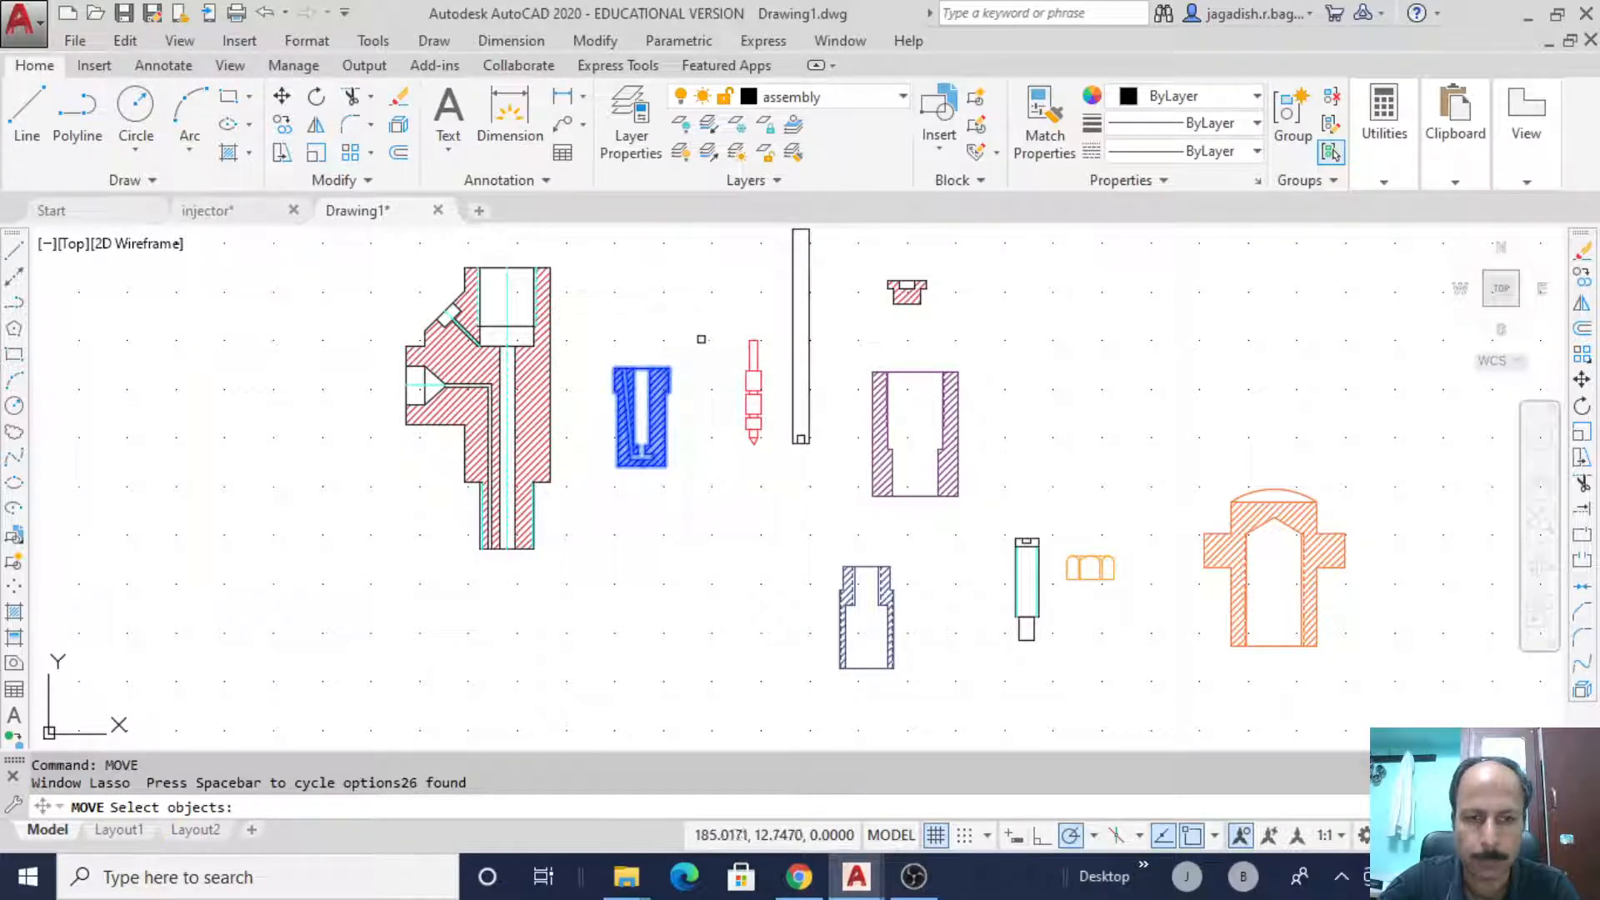
{"action": "key", "text": "Return"}
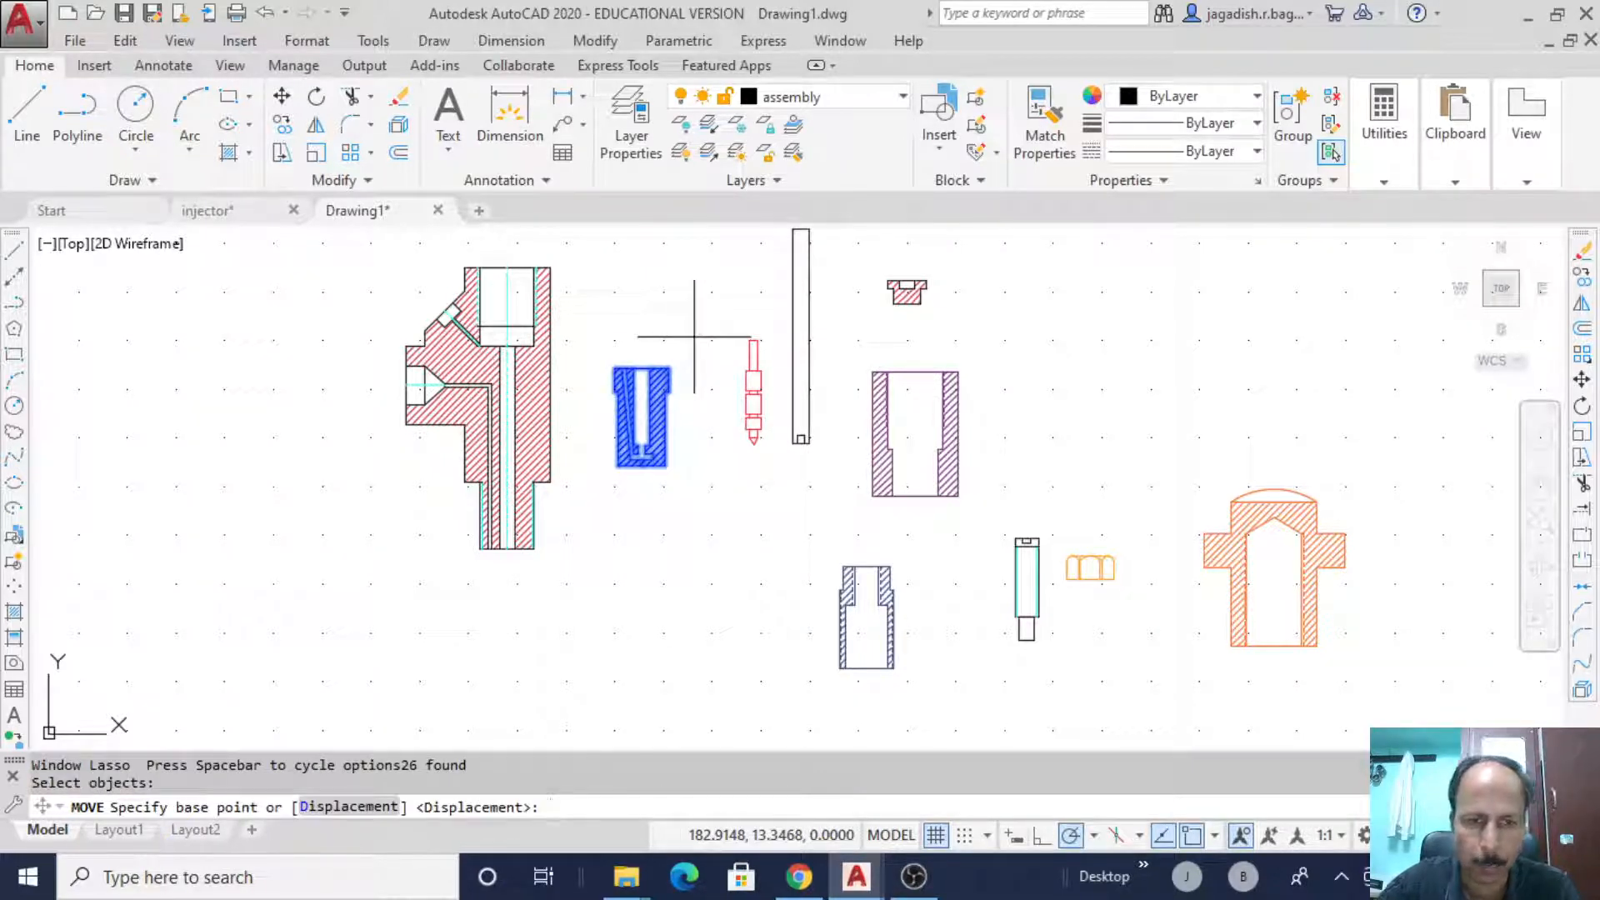
{"action": "left_click", "coordinate": [668, 367]}
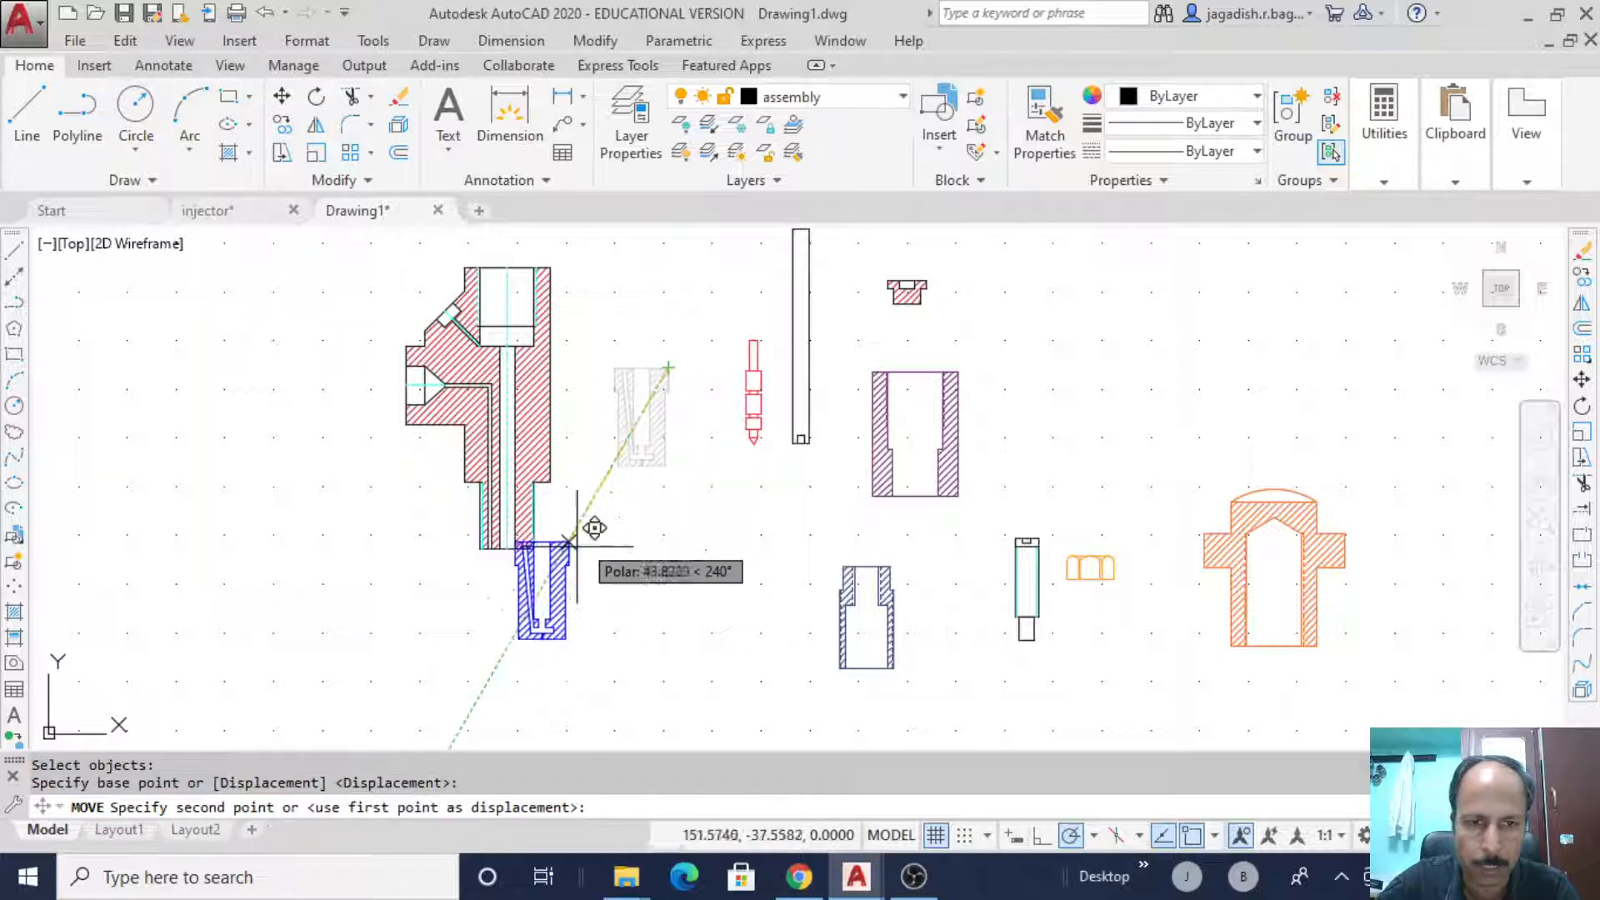
{"action": "left_click", "coordinate": [537, 546]}
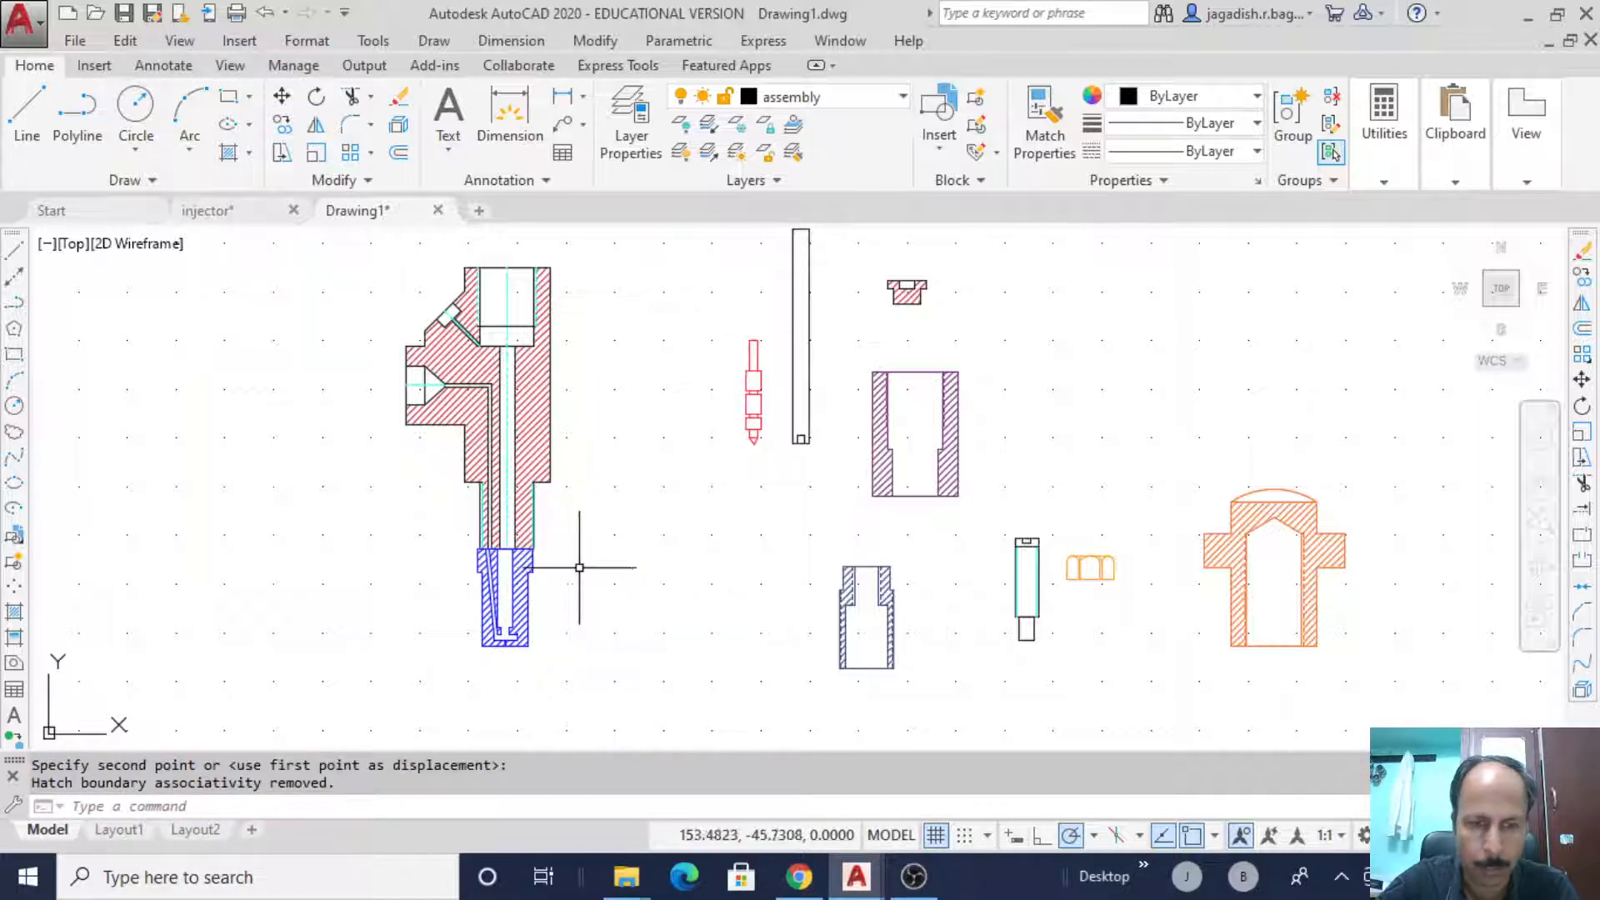
{"action": "type", "text": "u"}
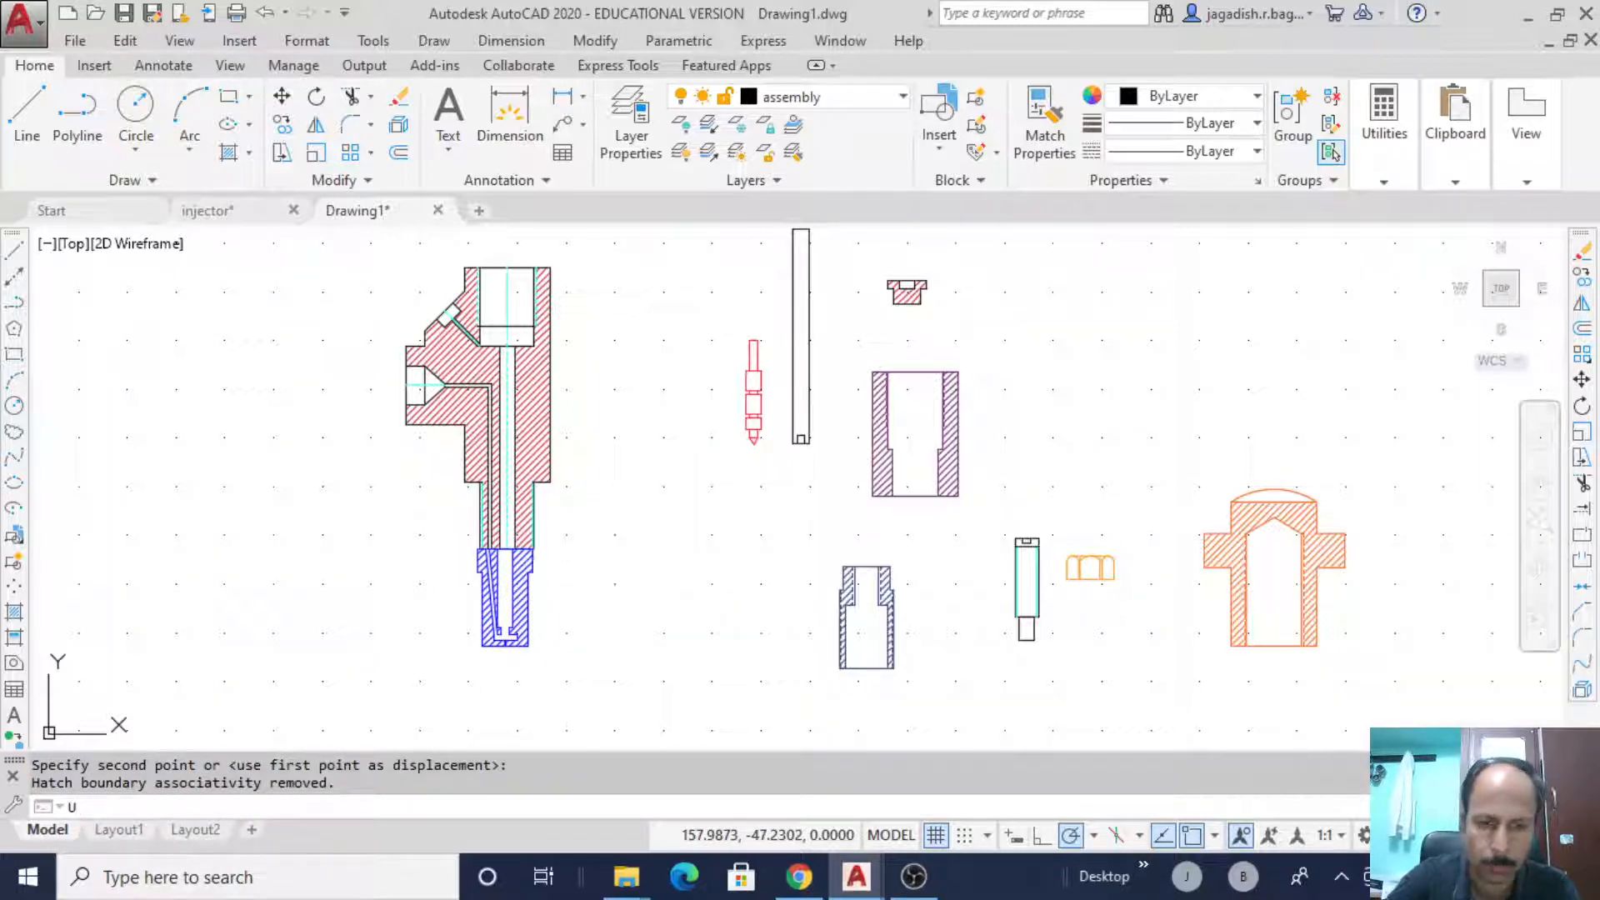
{"action": "key", "text": "Return"}
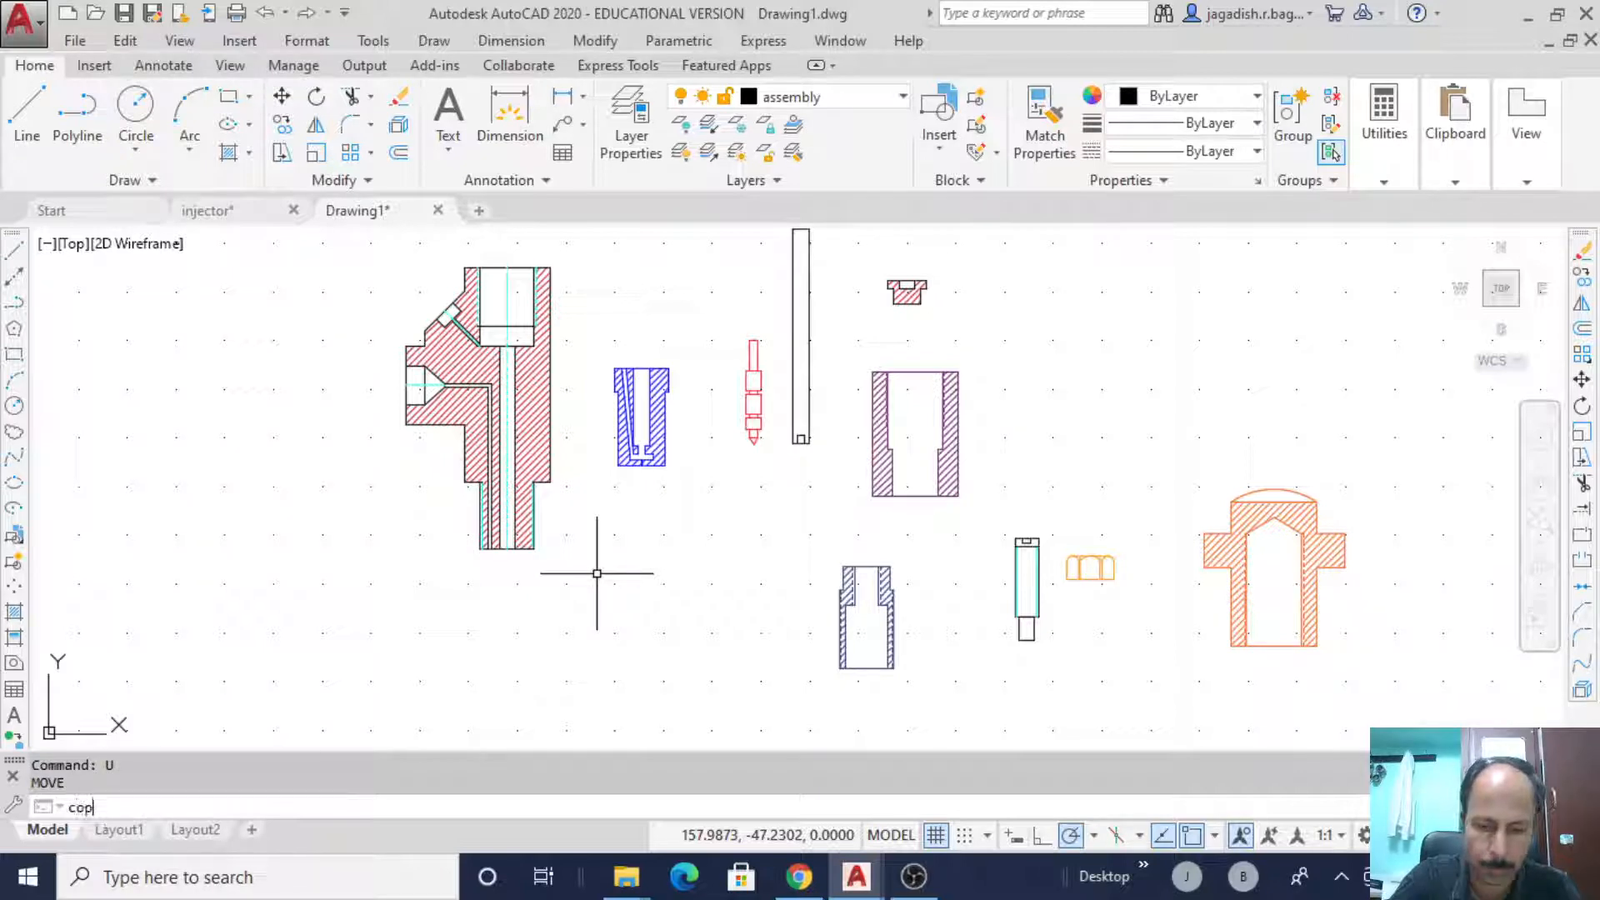
- Copy the blue nozzle from its upper right corner to the lower right corner of the injector body's stem
{"action": "key", "text": "Return"}
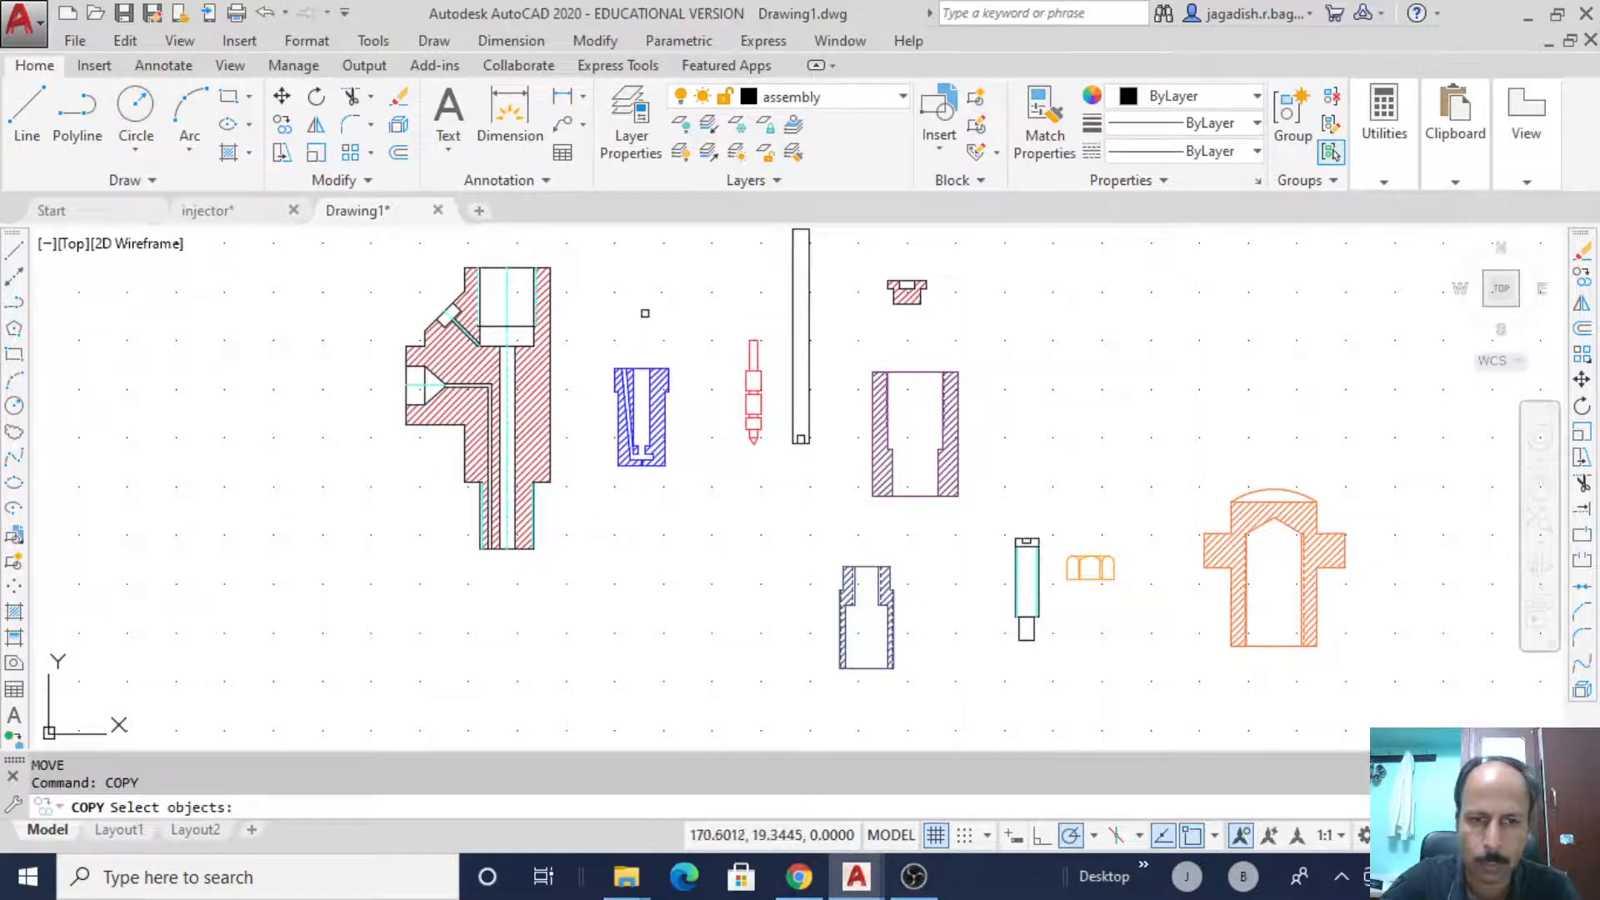
{"action": "mouse_move", "coordinate": [645, 314]}
{"action": "left_mouse_down"}
{"action": "mouse_move", "coordinate": [583, 346]}
{"action": "mouse_move", "coordinate": [653, 518]}
{"action": "mouse_move", "coordinate": [689, 393]}
{"action": "mouse_move", "coordinate": [677, 325]}
{"action": "left_mouse_up"}
{"action": "key", "text": "Return"}
{"action": "scroll", "coordinate": [678, 329], "scroll_direction": "up", "scroll_amount": 4}
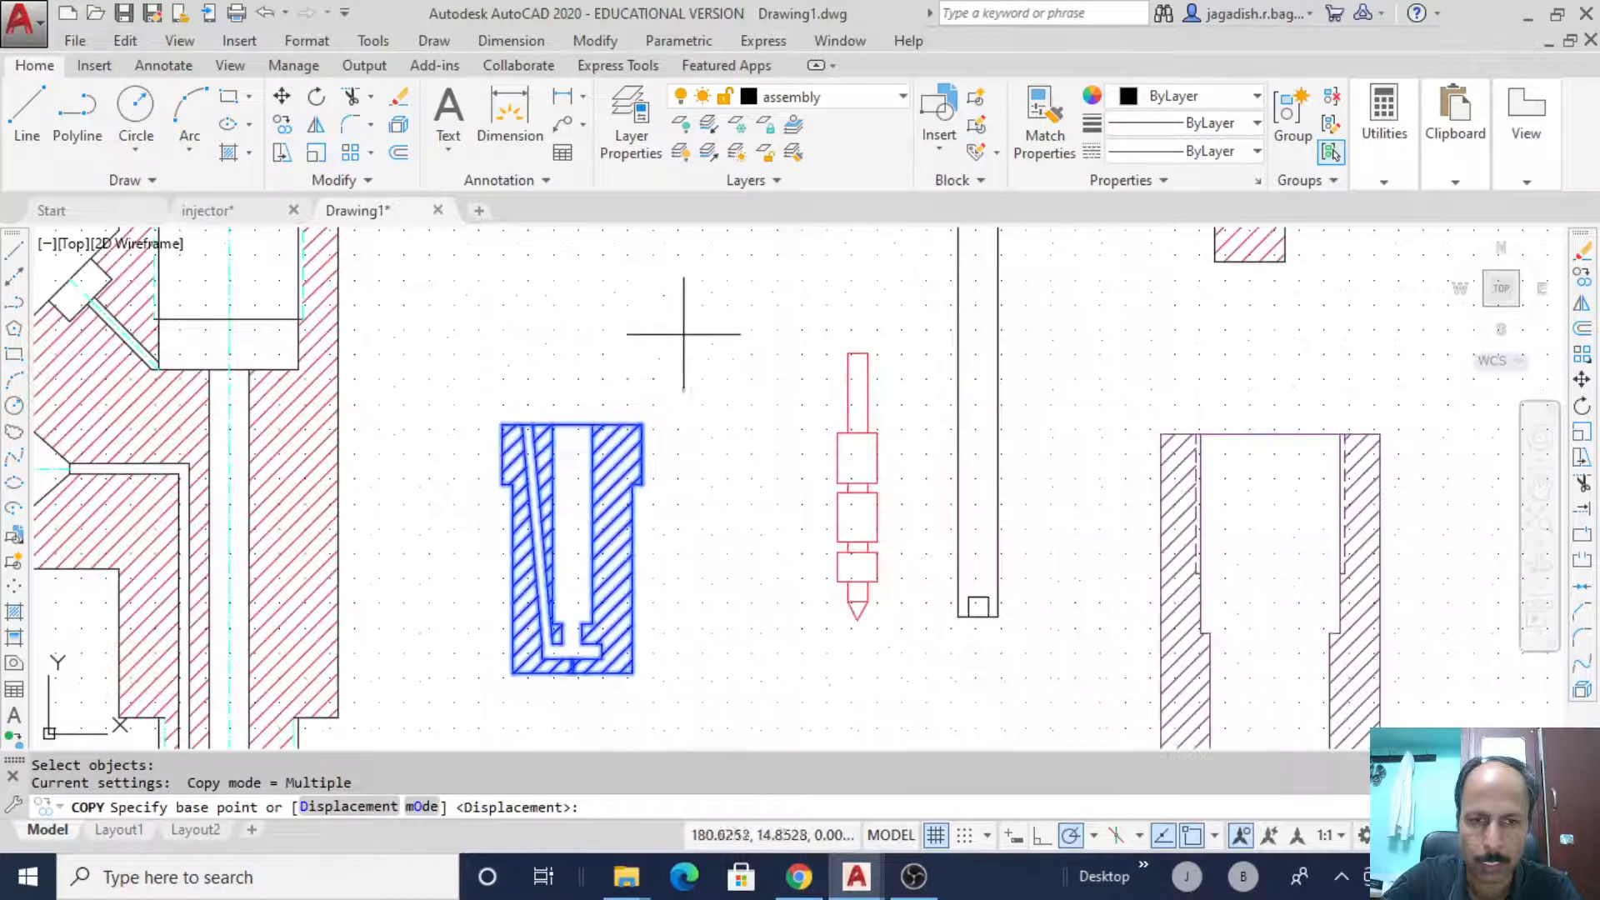
{"action": "left_click", "coordinate": [641, 425]}
{"action": "scroll", "coordinate": [542, 634], "scroll_direction": "down", "scroll_amount": 1}
{"action": "middle_click_drag", "start_coordinate": [541, 633], "coordinate": [821, 286]}
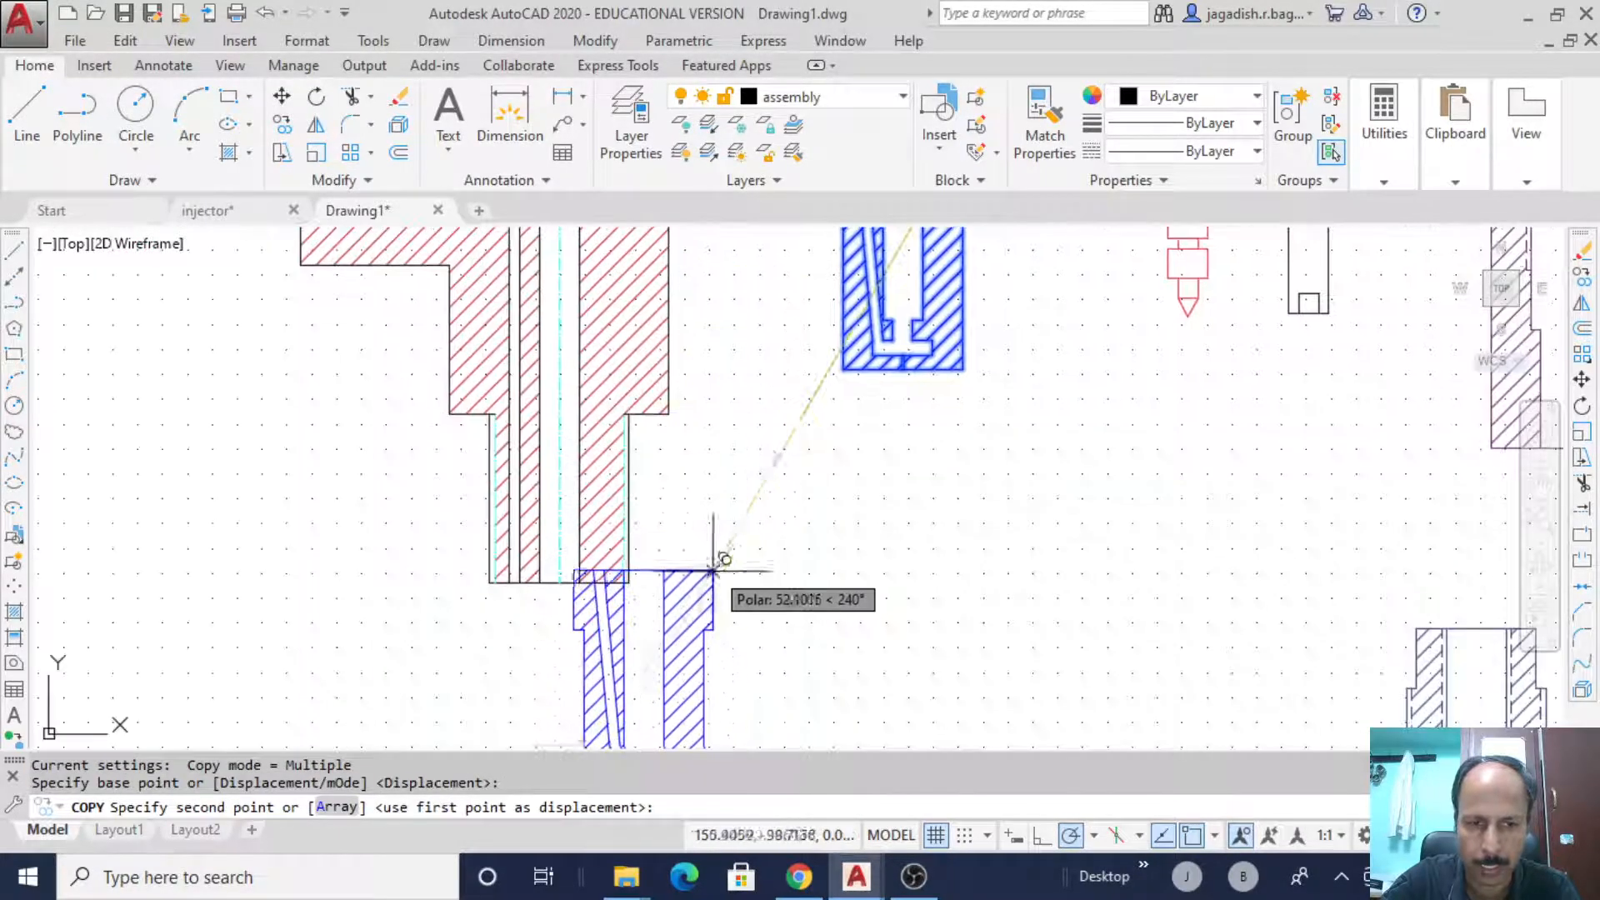
{"action": "scroll", "coordinate": [712, 569], "scroll_direction": "up", "scroll_amount": 2}
{"action": "scroll", "coordinate": [503, 600], "scroll_direction": "up", "scroll_amount": 1}
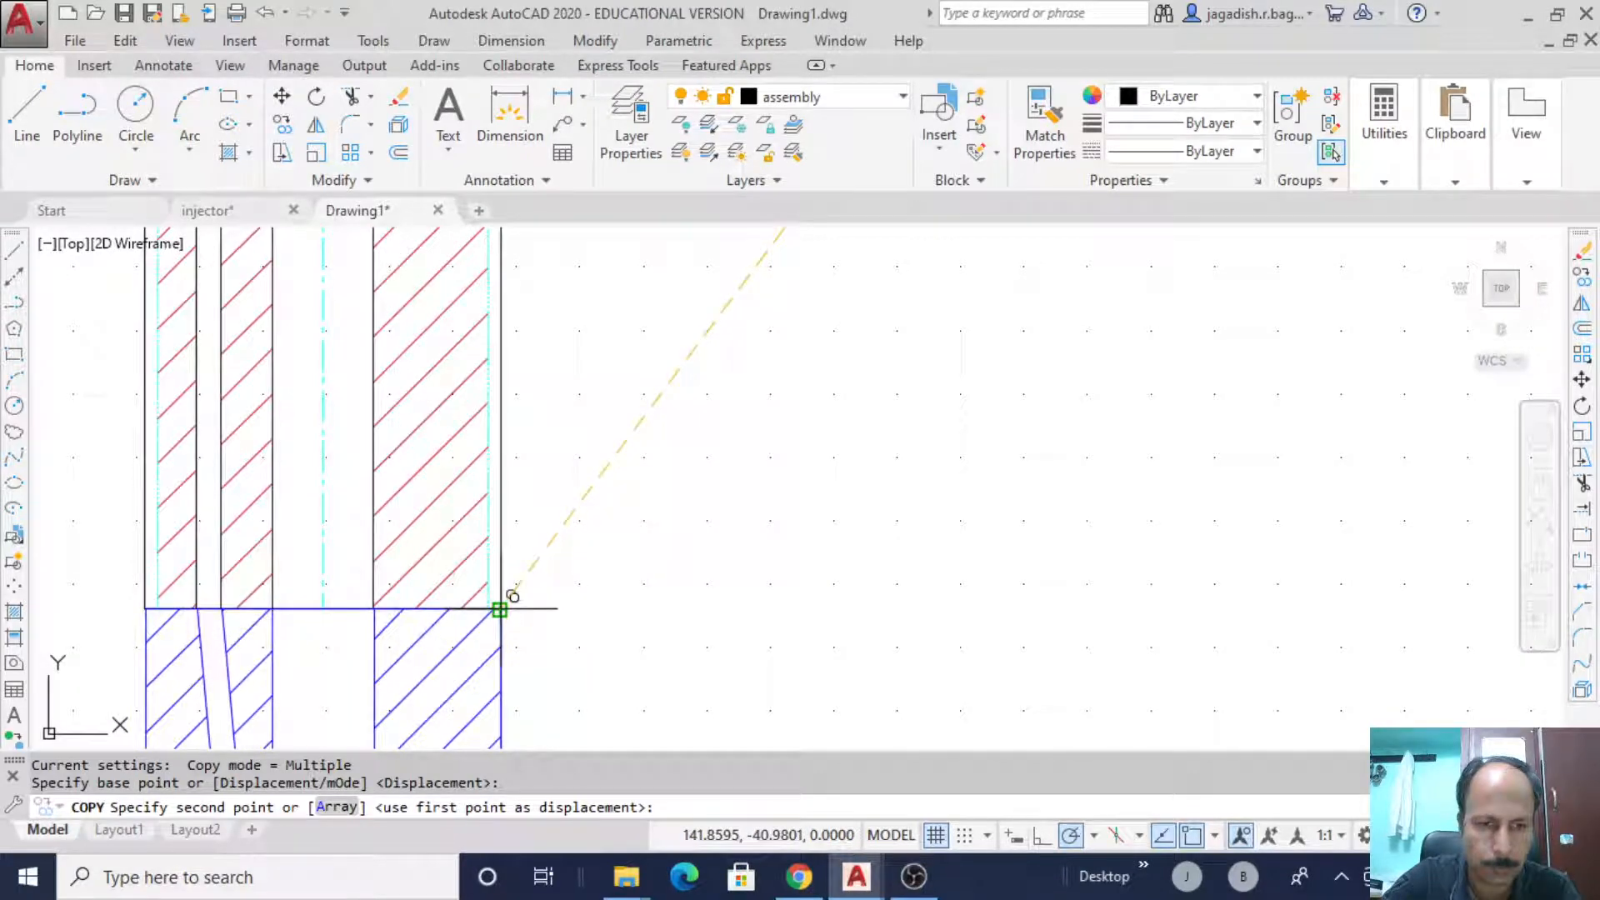
{"action": "left_click", "coordinate": [513, 596]}
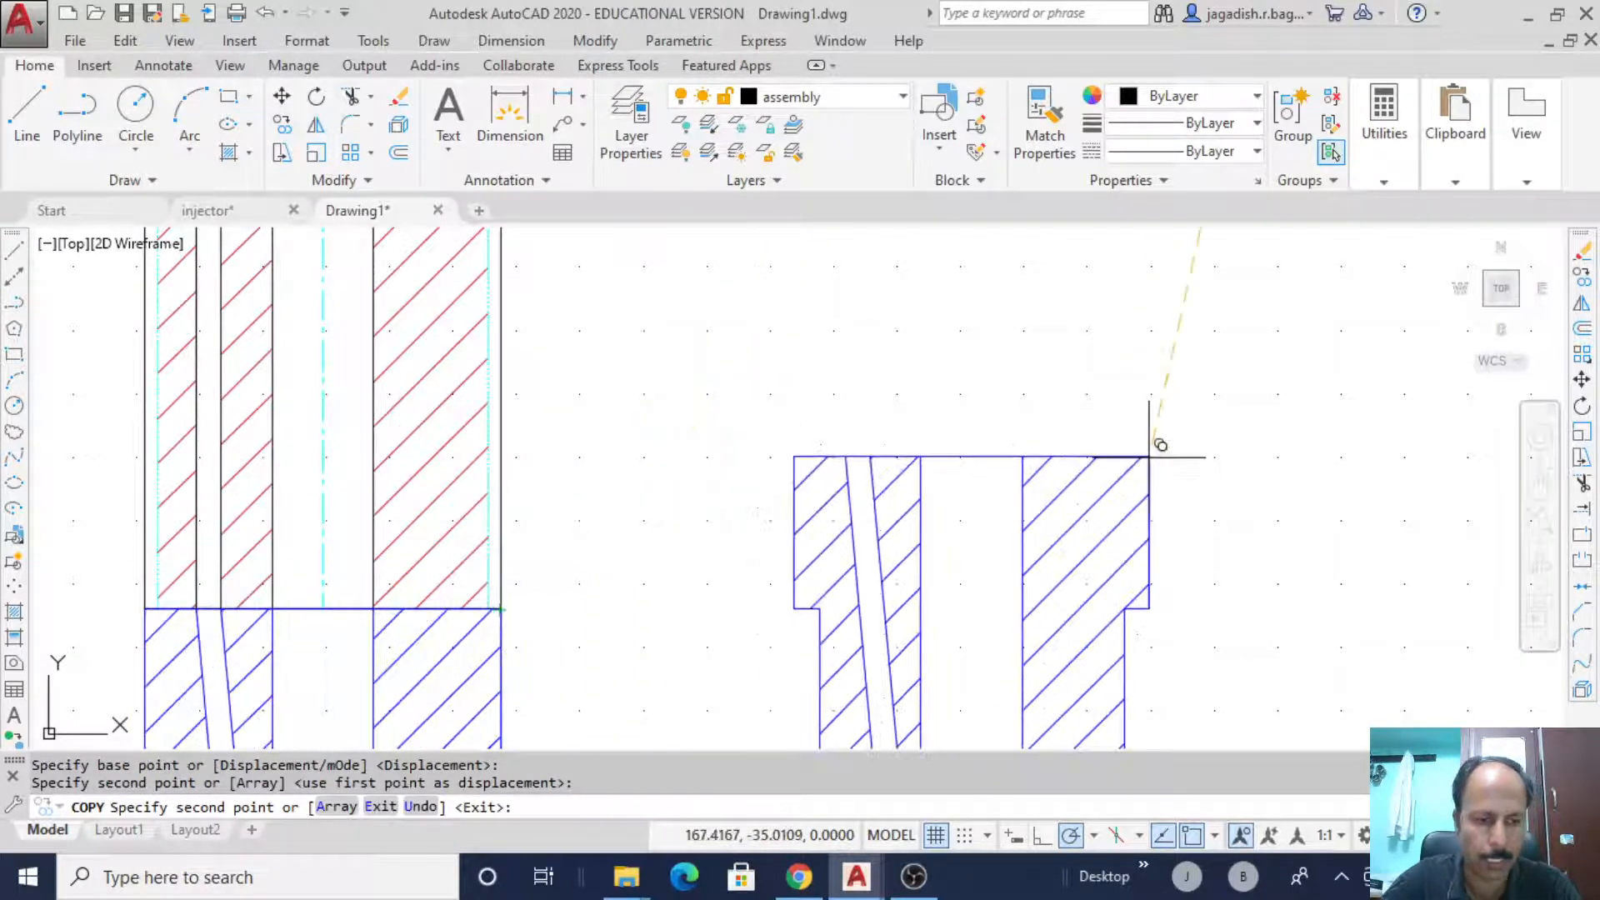
{"action": "key", "text": "Escape"}
- Copy the purple hatched holder from its right inner step corner onto the right shoulder corner of the nozzle fitted under the injector body
{"action": "scroll", "coordinate": [1107, 489], "scroll_direction": "down", "scroll_amount": 6}
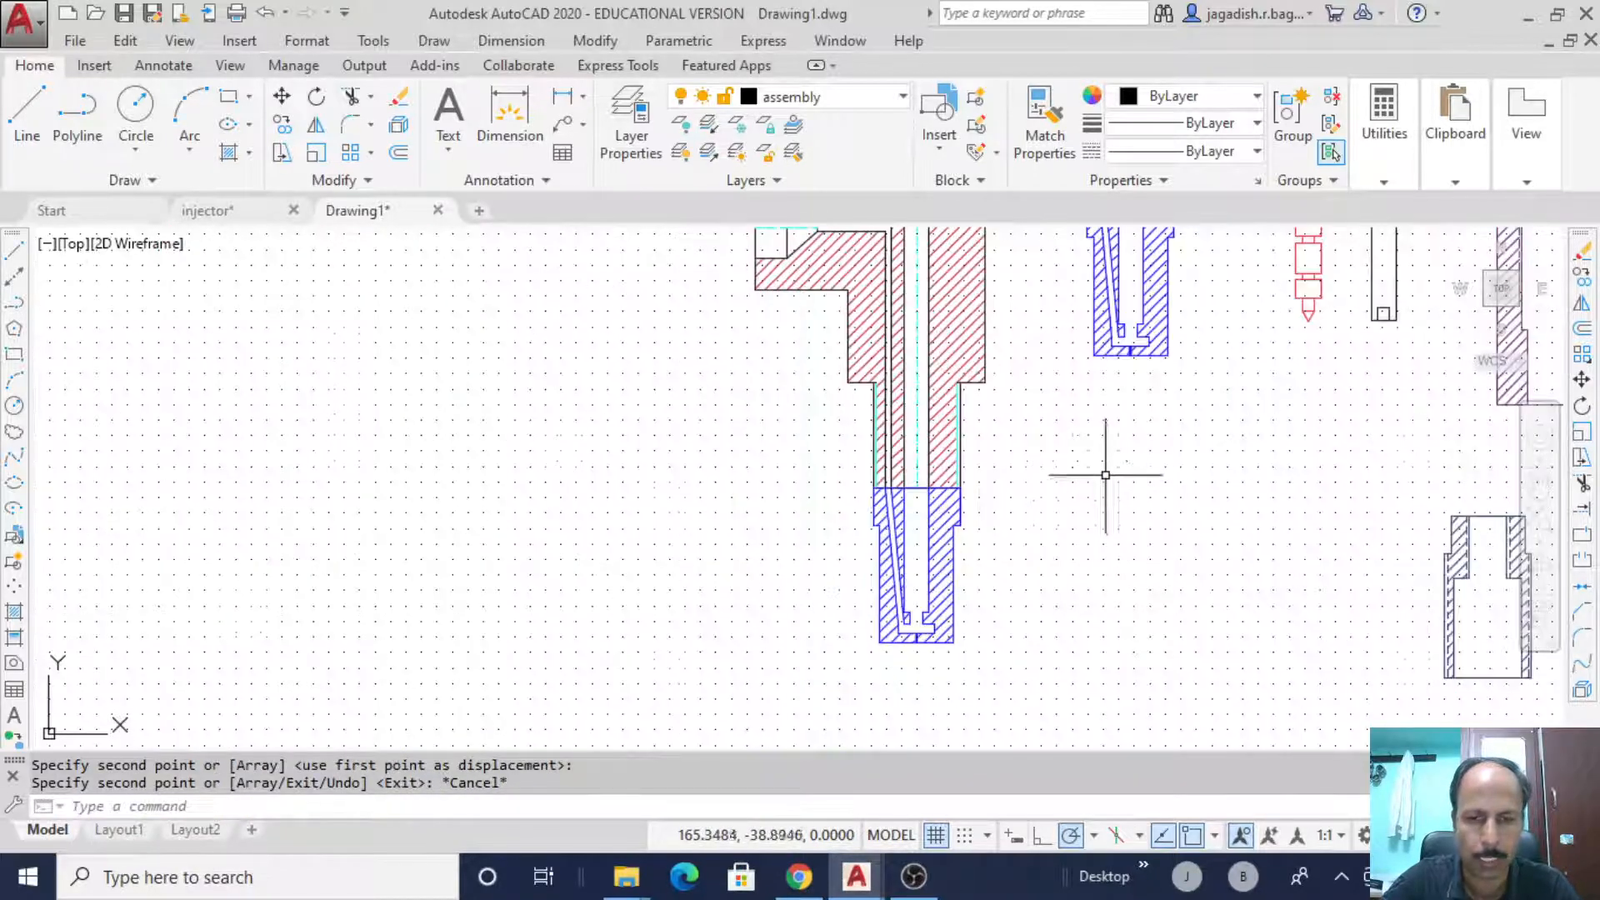
{"action": "mouse_move", "coordinate": [1103, 464]}
{"action": "middle_mouse_down"}
{"action": "mouse_move", "coordinate": [929, 472]}
{"action": "mouse_move", "coordinate": [848, 542]}
{"action": "middle_mouse_up"}
{"action": "mouse_move", "coordinate": [827, 617]}
{"action": "middle_mouse_down"}
{"action": "mouse_move", "coordinate": [792, 565]}
{"action": "mouse_move", "coordinate": [717, 525]}
{"action": "mouse_move", "coordinate": [772, 572]}
{"action": "mouse_move", "coordinate": [713, 627]}
{"action": "middle_mouse_up"}
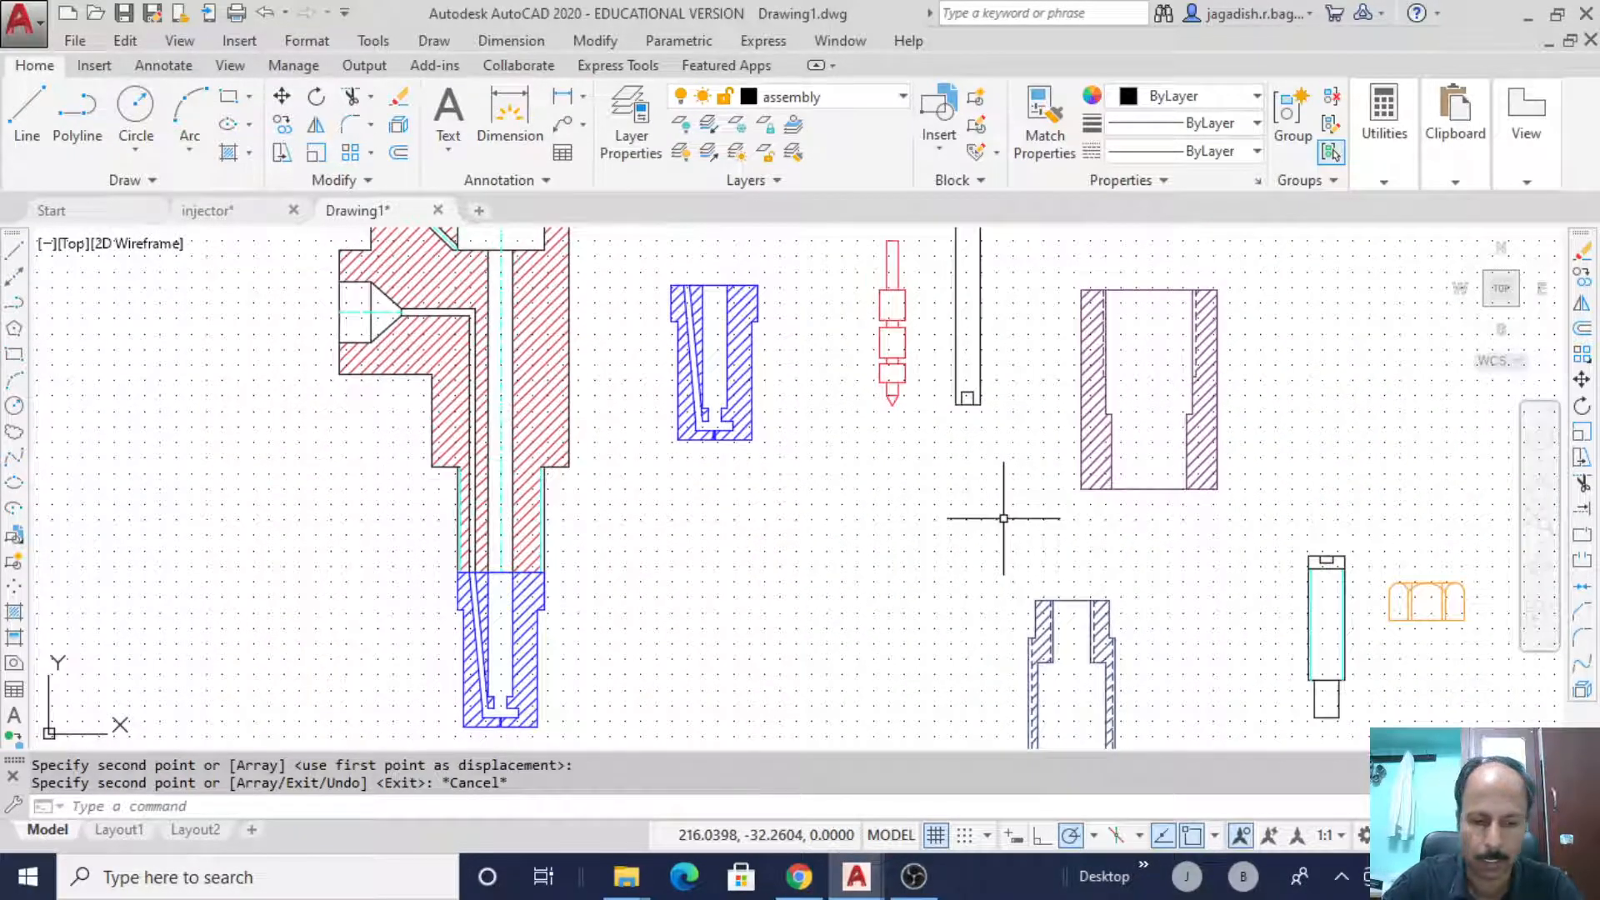
{"action": "type", "text": "y"}
{"action": "key", "text": "Return"}
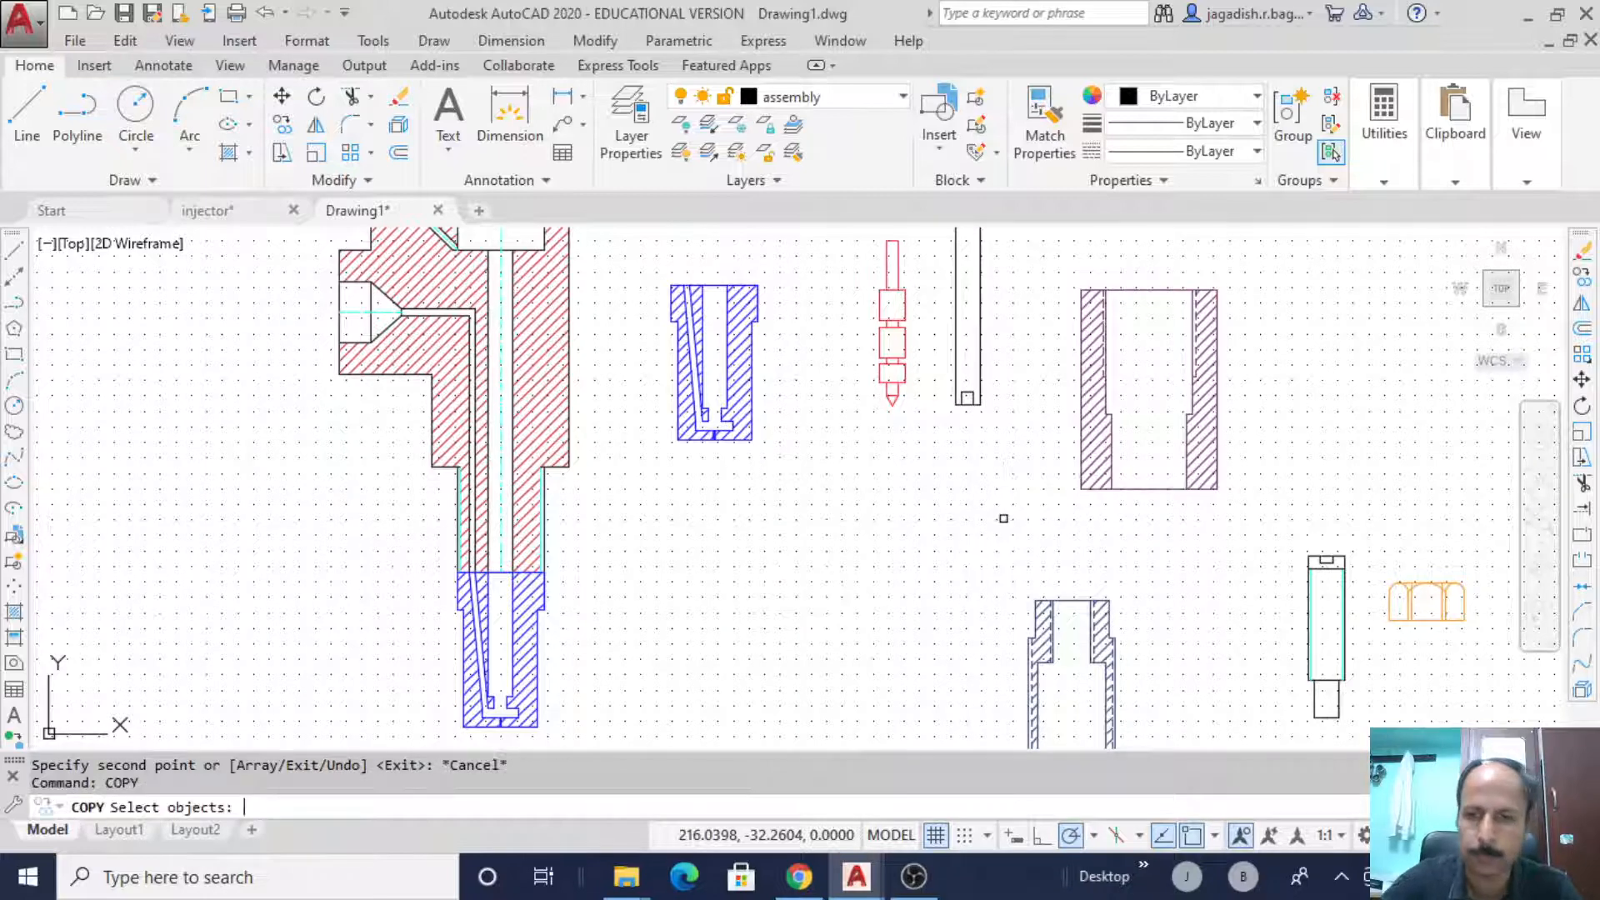
{"action": "mouse_move", "coordinate": [1103, 259]}
{"action": "left_mouse_down"}
{"action": "mouse_move", "coordinate": [1018, 351]}
{"action": "mouse_move", "coordinate": [1118, 529]}
{"action": "mouse_move", "coordinate": [1343, 339]}
{"action": "mouse_move", "coordinate": [1132, 255]}
{"action": "left_mouse_up"}
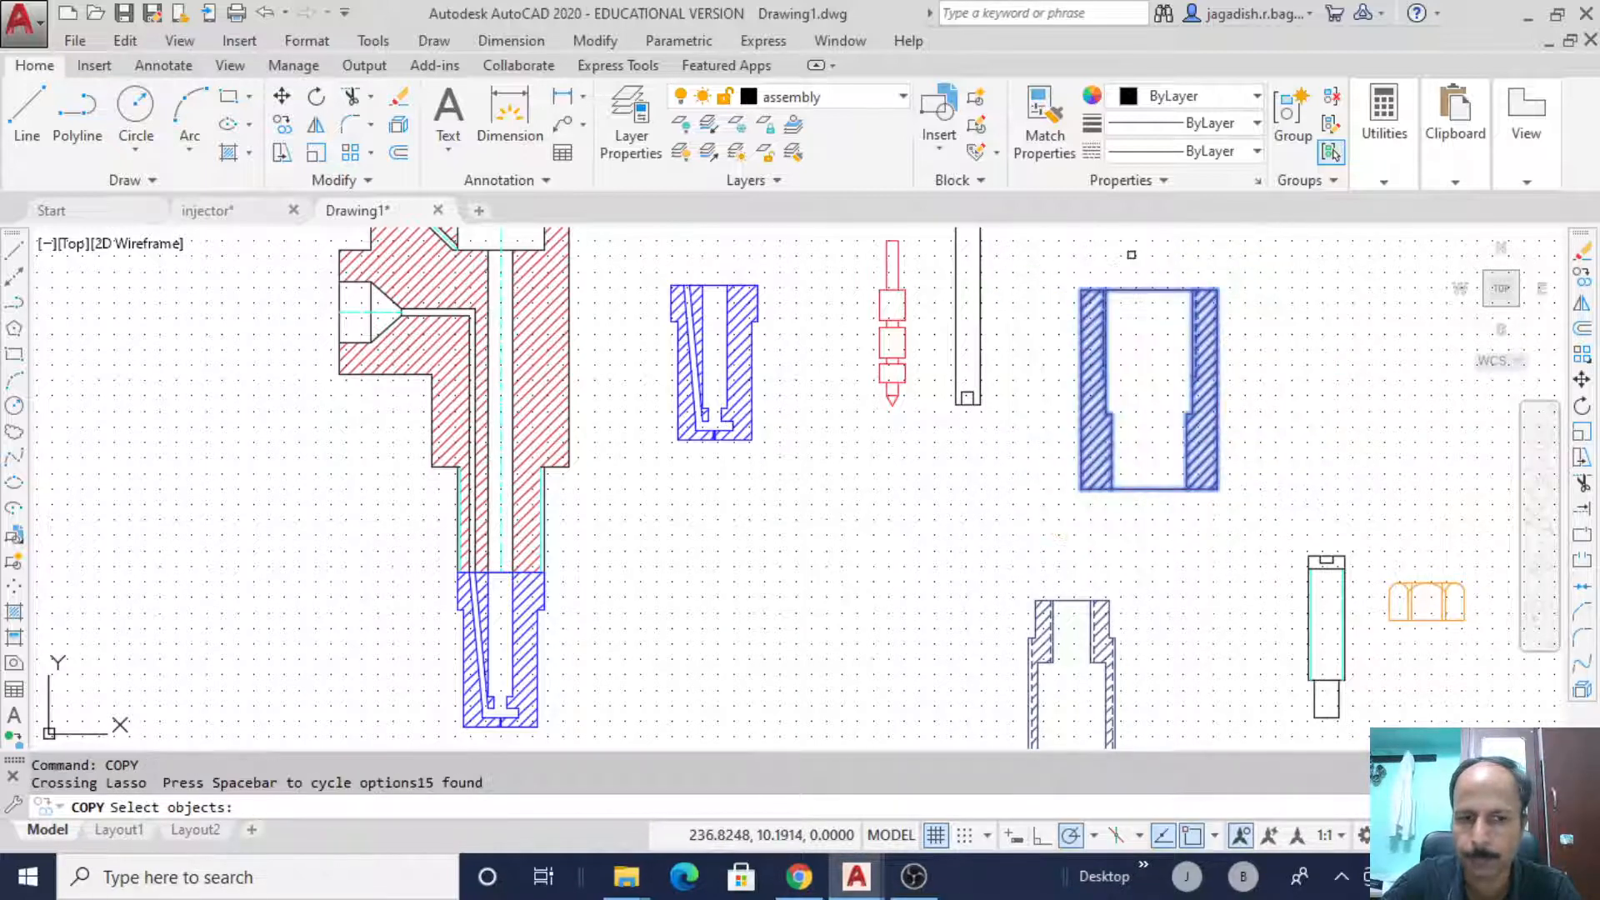
{"action": "key", "text": "Return"}
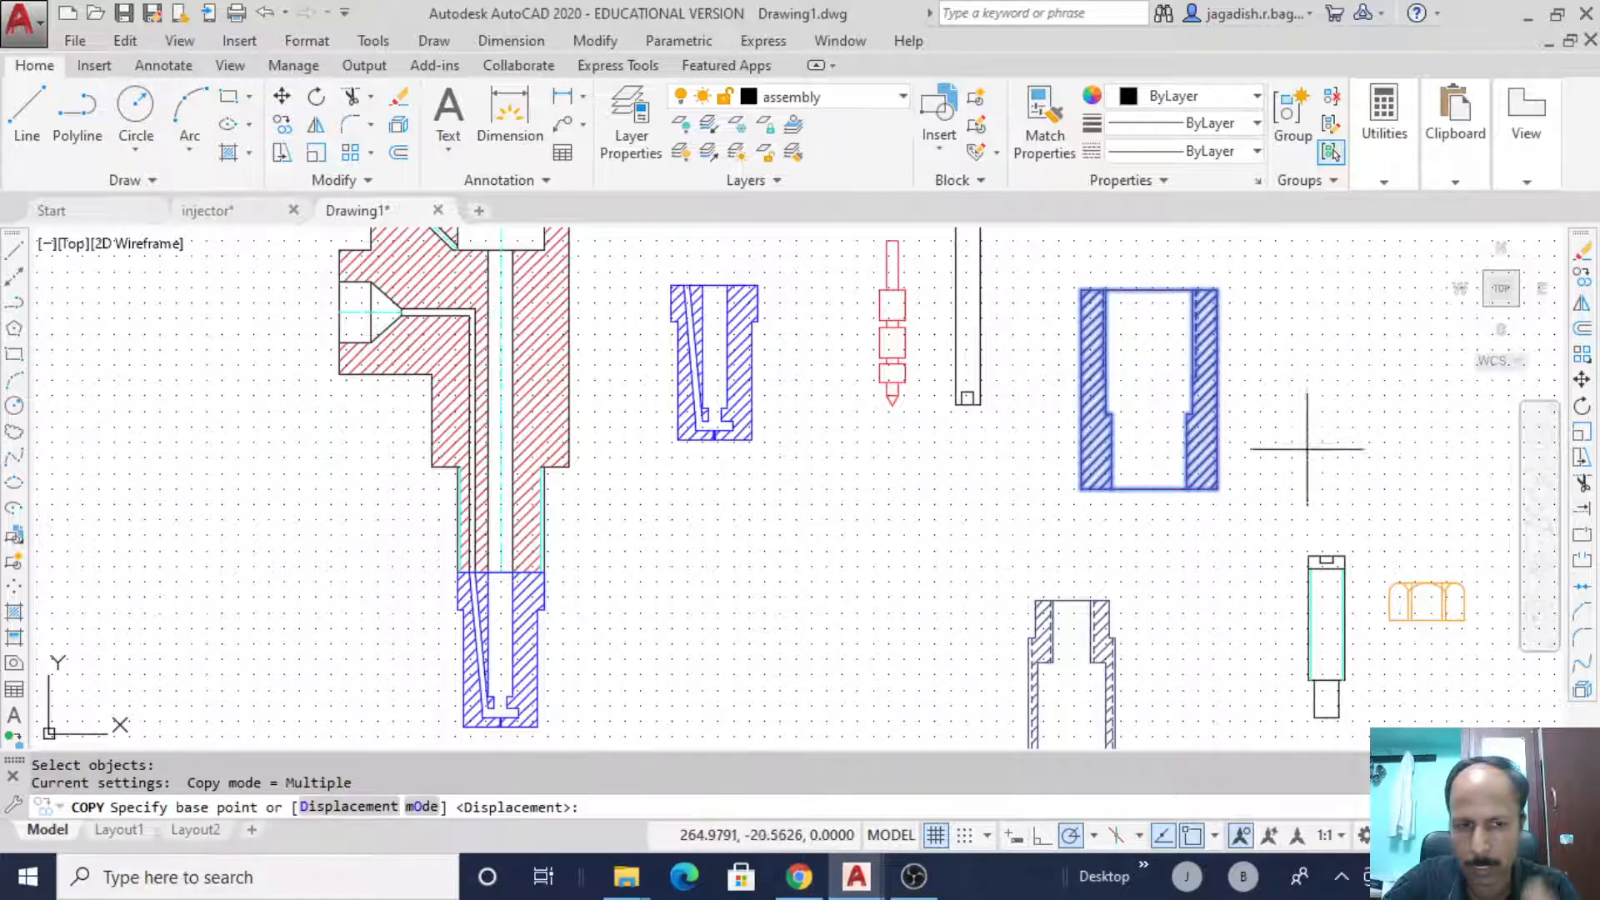
{"action": "scroll", "coordinate": [1280, 459], "scroll_direction": "up", "scroll_amount": 4}
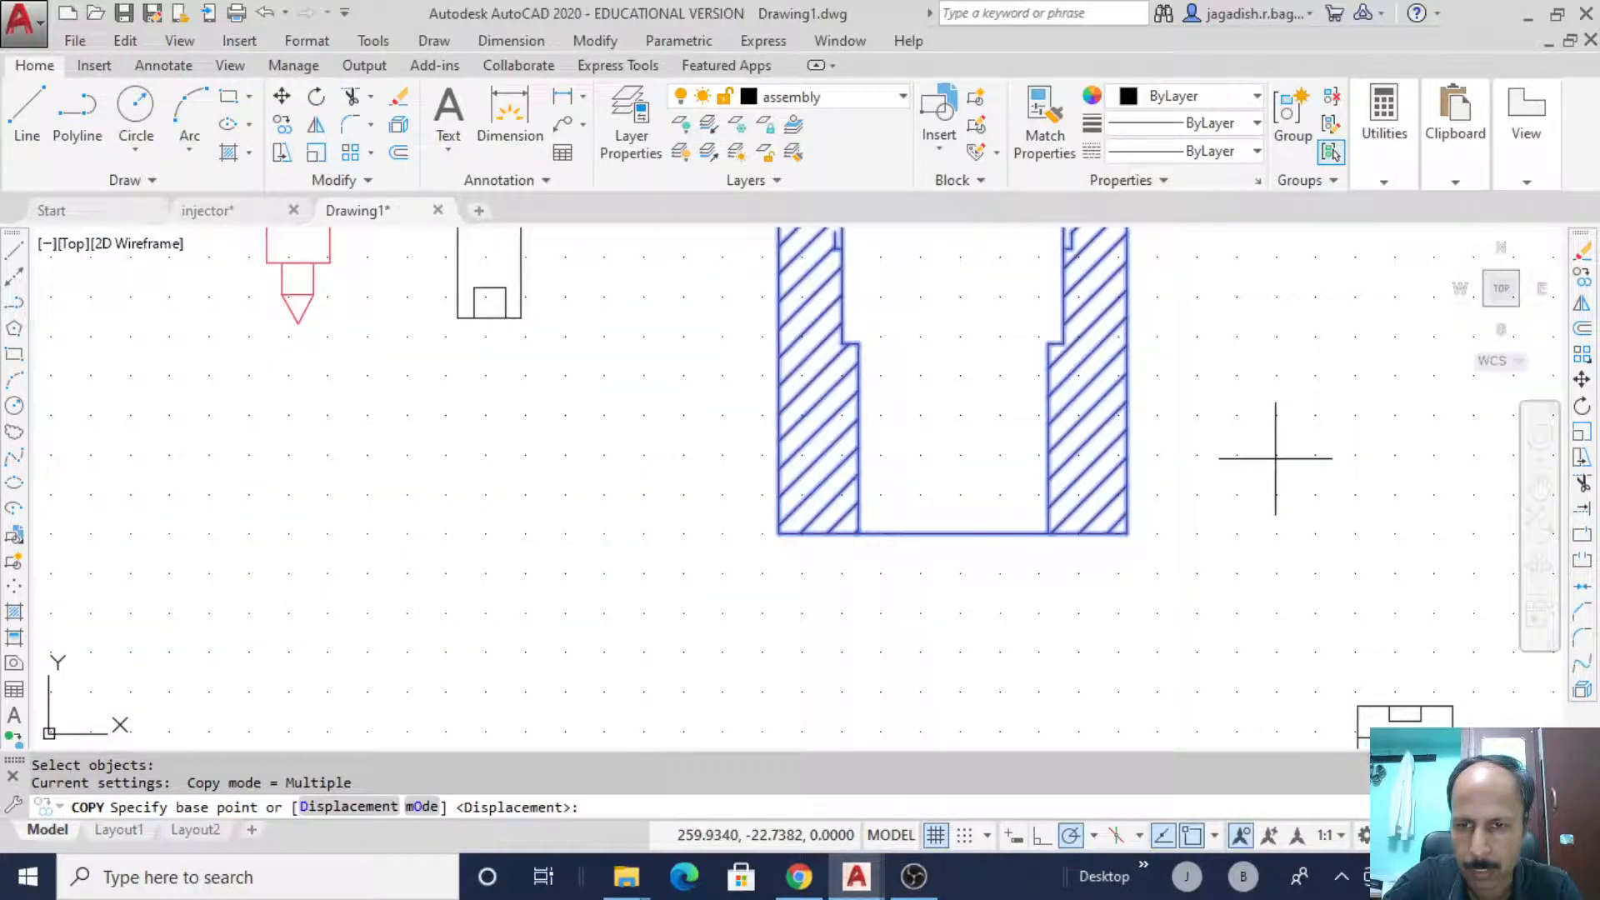
{"action": "left_click", "coordinate": [1063, 343]}
{"action": "middle_click_drag", "start_coordinate": [525, 486], "coordinate": [1309, 335]}
{"action": "middle_click_drag", "start_coordinate": [567, 463], "coordinate": [1432, 216]}
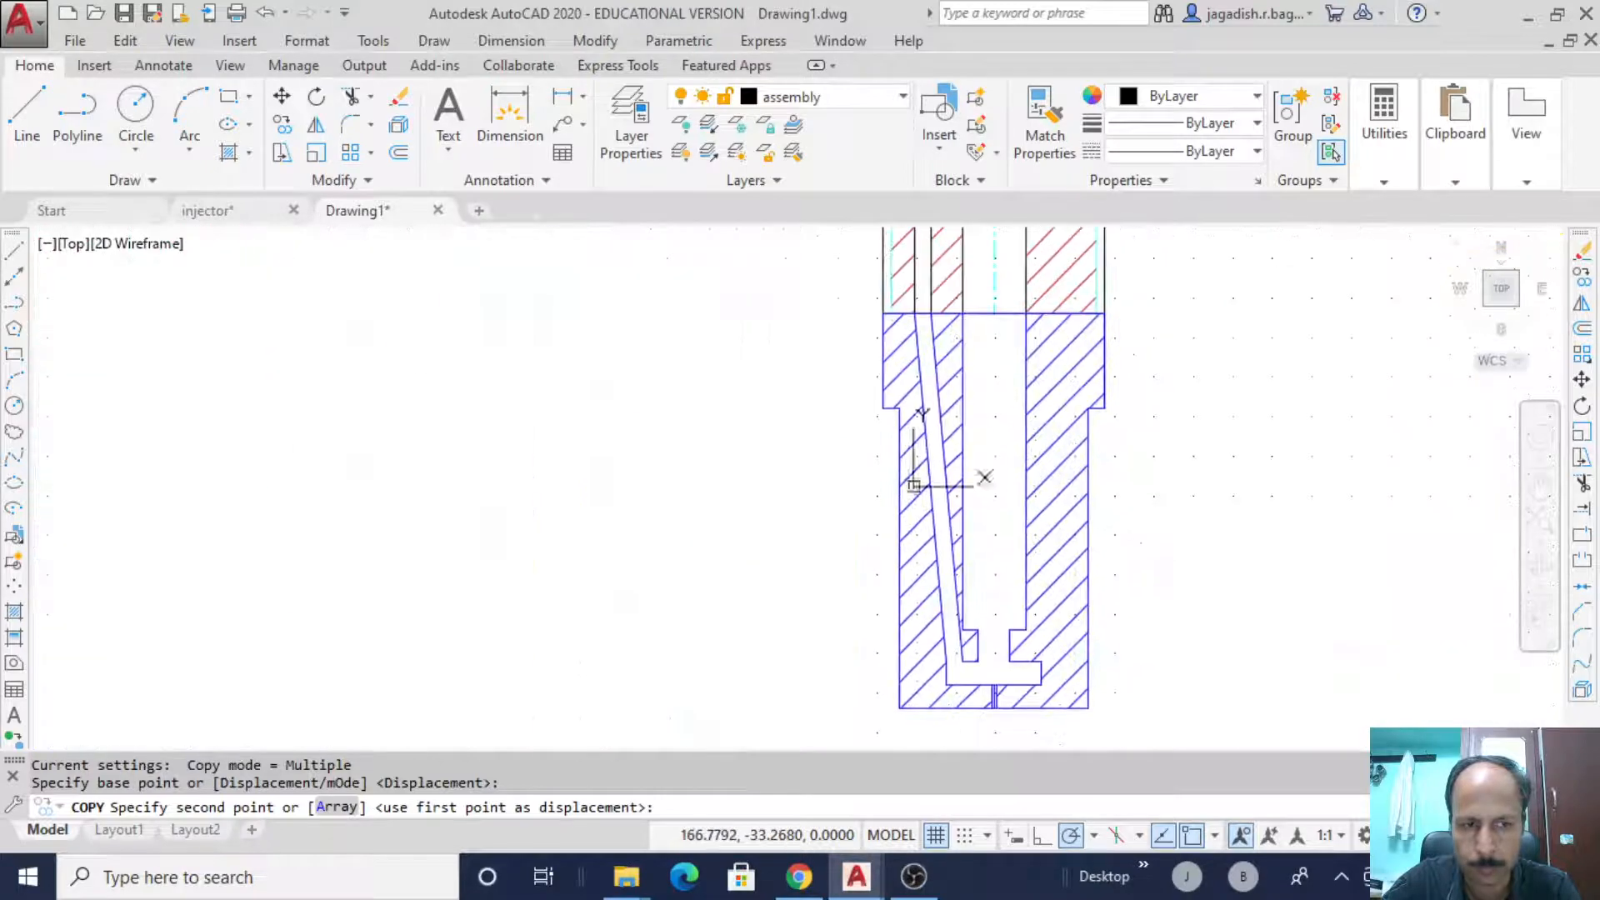
{"action": "left_click", "coordinate": [1104, 408]}
{"action": "key", "text": "Escape"}
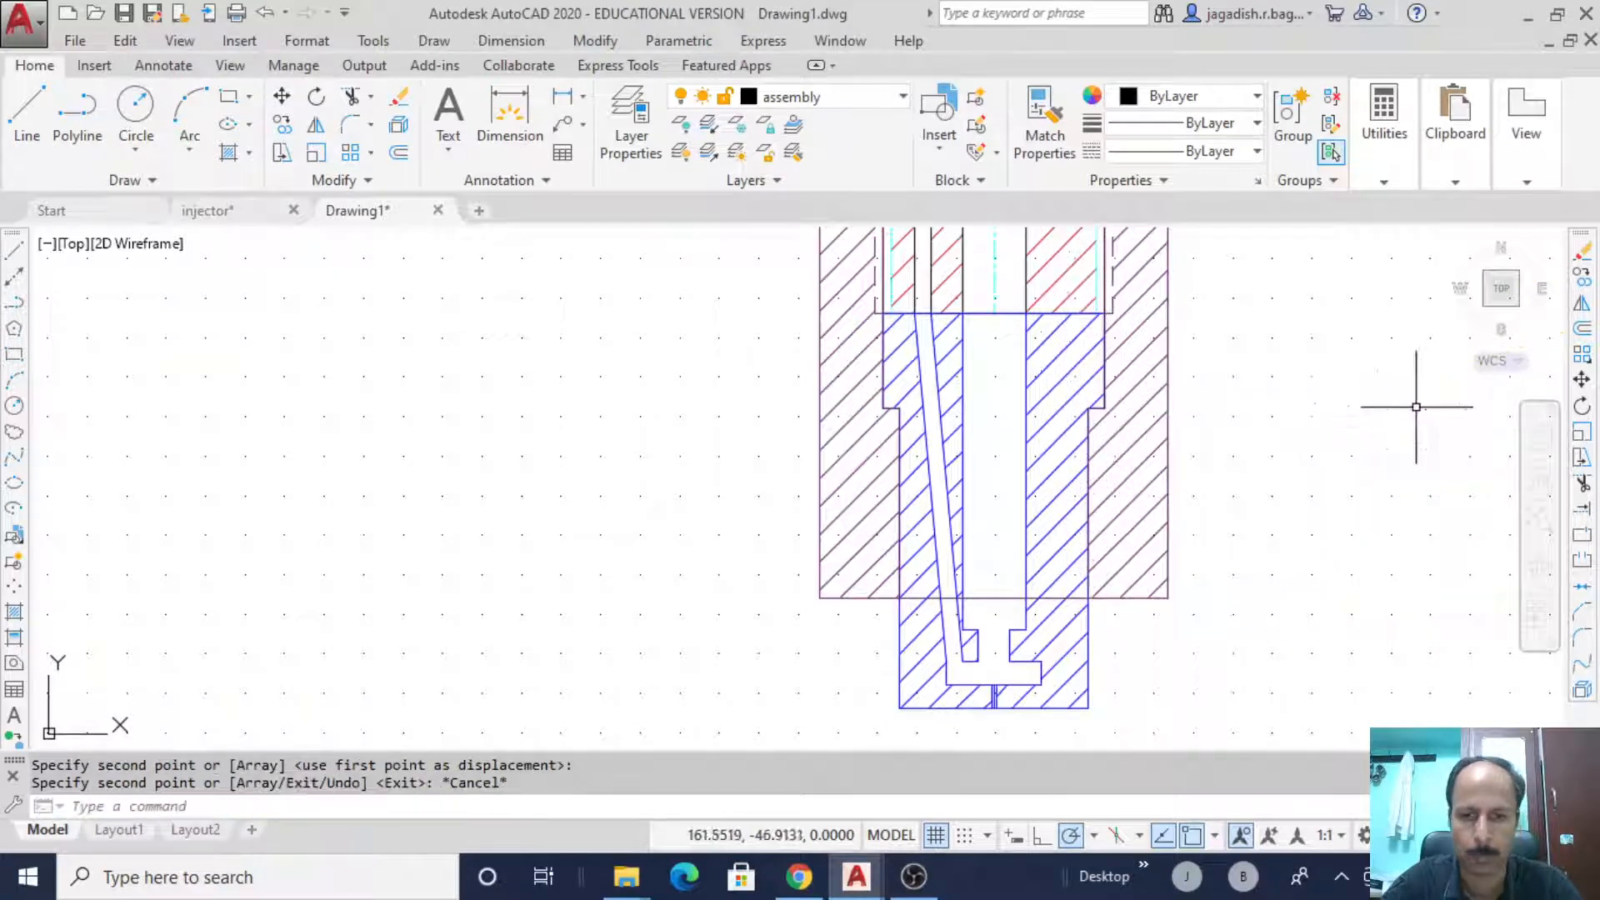
{"action": "scroll", "coordinate": [1338, 374], "scroll_direction": "down", "scroll_amount": 2}
{"action": "mouse_move", "coordinate": [1343, 312]}
{"action": "middle_mouse_down"}
{"action": "mouse_move", "coordinate": [1036, 464]}
{"action": "mouse_move", "coordinate": [960, 440]}
{"action": "middle_mouse_up"}
{"action": "scroll", "coordinate": [1043, 458], "scroll_direction": "down", "scroll_amount": 1}
{"action": "scroll", "coordinate": [960, 441], "scroll_direction": "up", "scroll_amount": 4}
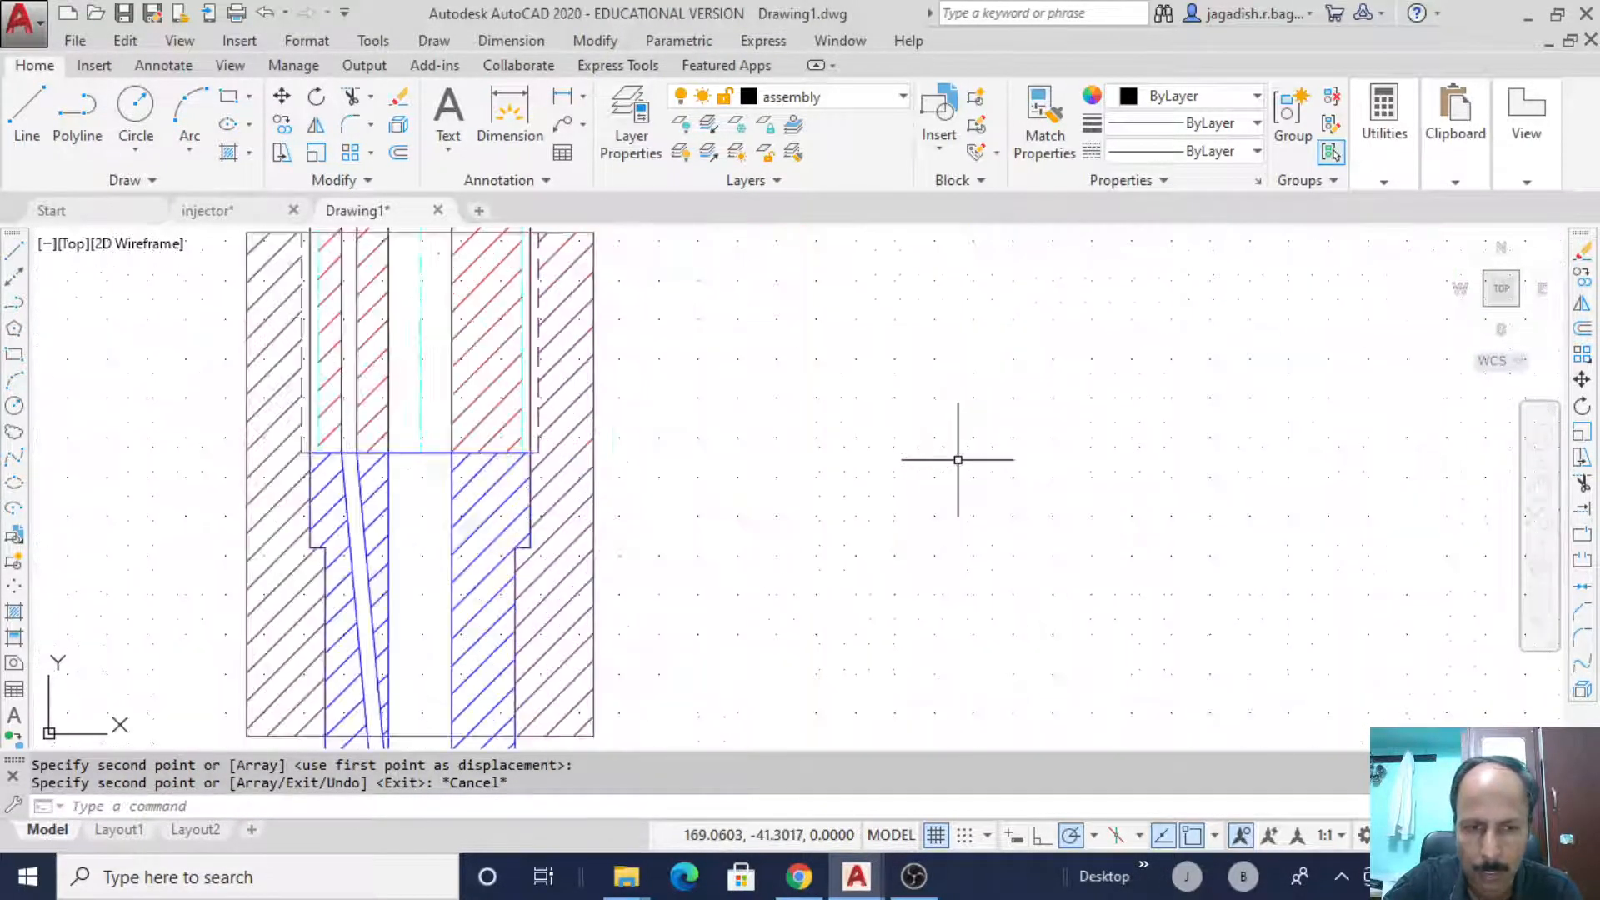
{"action": "middle_click_drag", "start_coordinate": [807, 518], "coordinate": [1103, 317]}
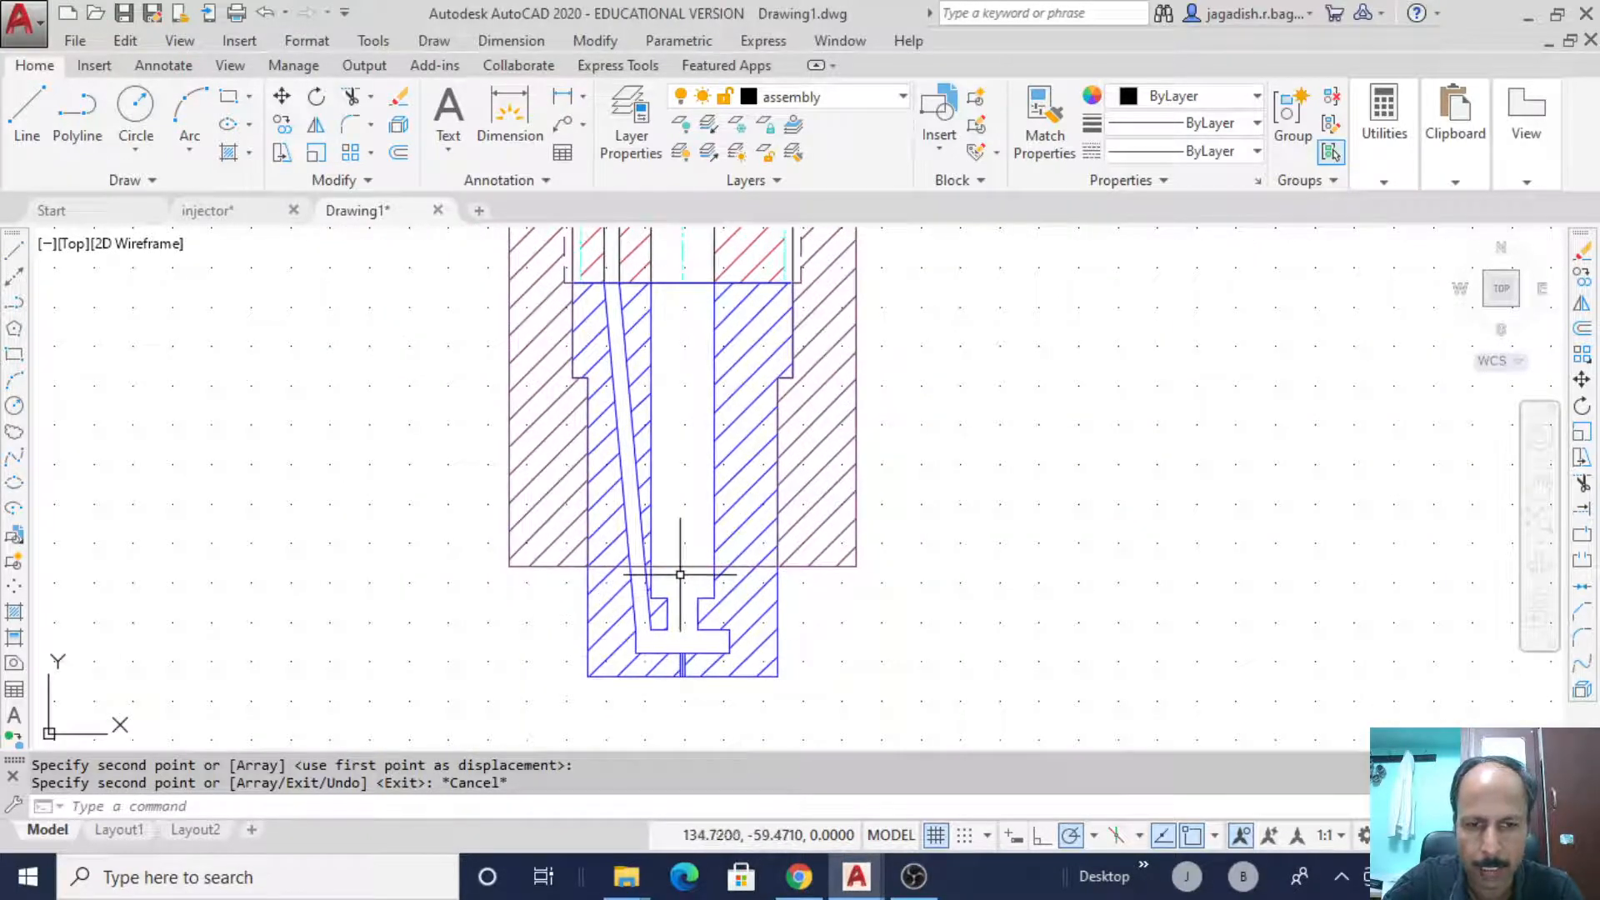
- Trim the holder's bottom edge line between the two bore walls of the blue nozzle
{"action": "mouse_move", "coordinate": [990, 420]}
{"action": "middle_mouse_down"}
{"action": "mouse_move", "coordinate": [987, 546]}
{"action": "mouse_move", "coordinate": [958, 500]}
{"action": "middle_mouse_up"}
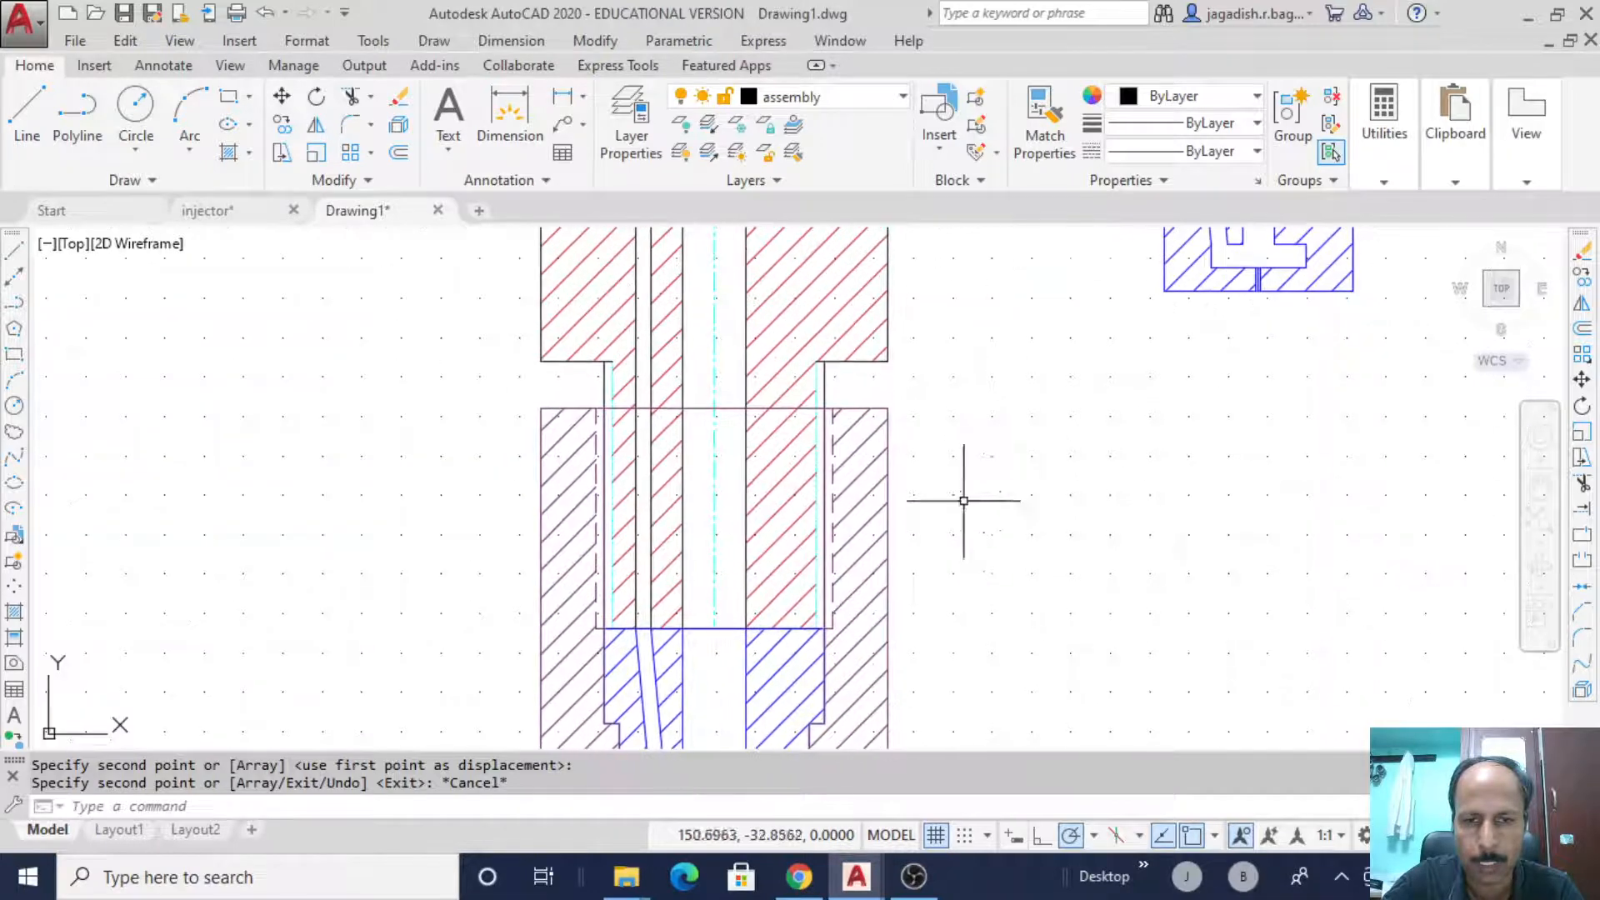
{"action": "middle_click_drag", "start_coordinate": [1088, 521], "coordinate": [1085, 403]}
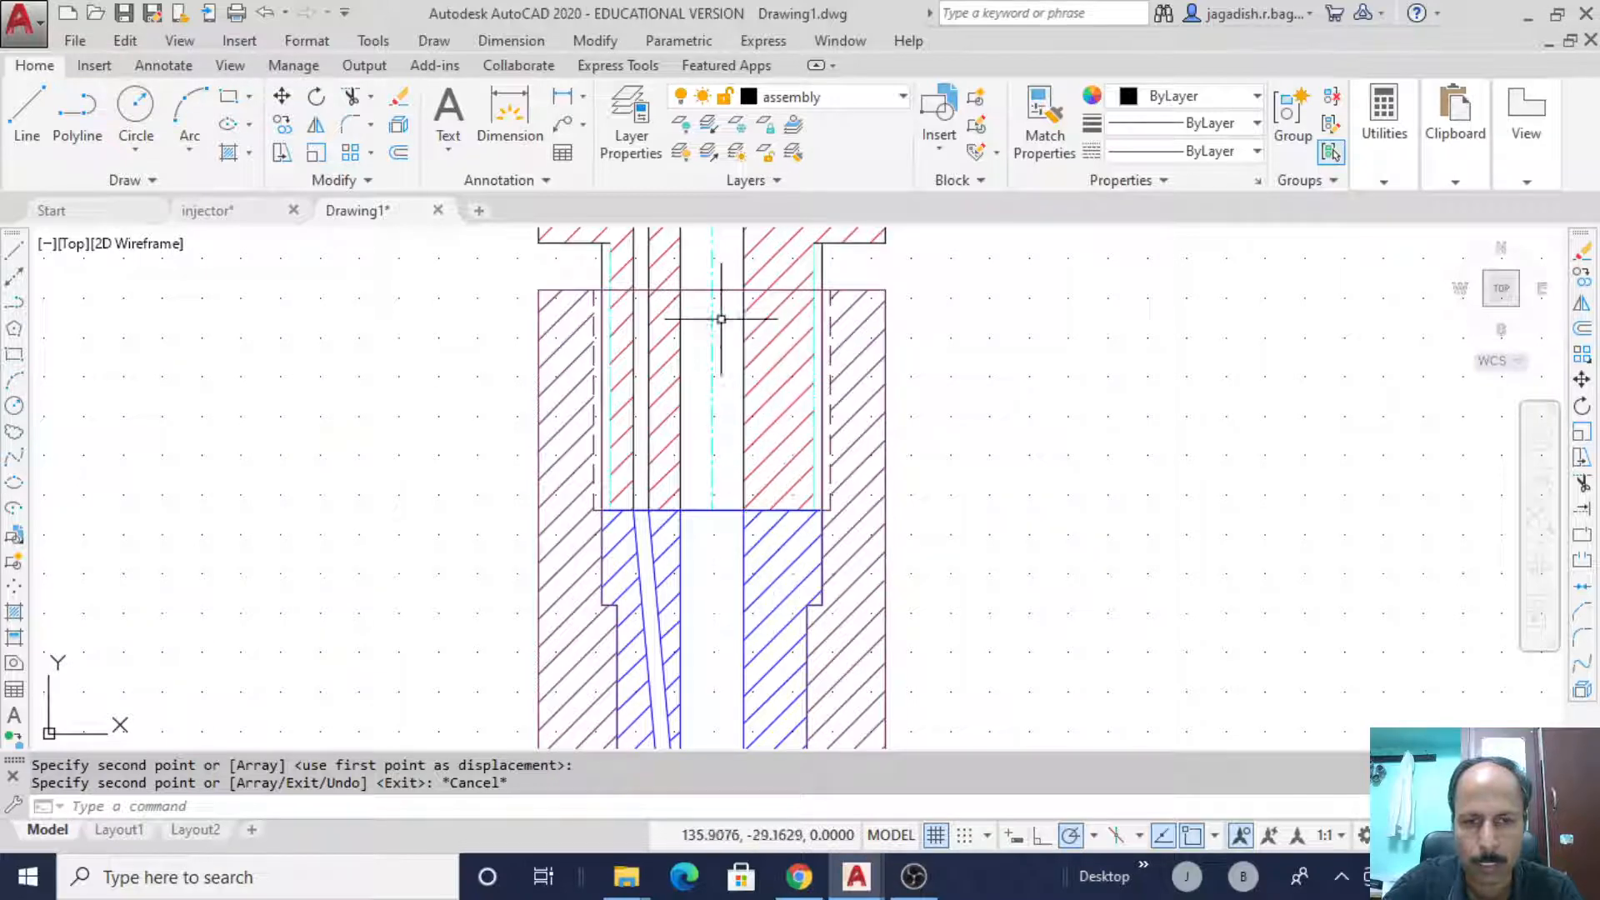
{"action": "middle_click_drag", "start_coordinate": [897, 542], "coordinate": [918, 367]}
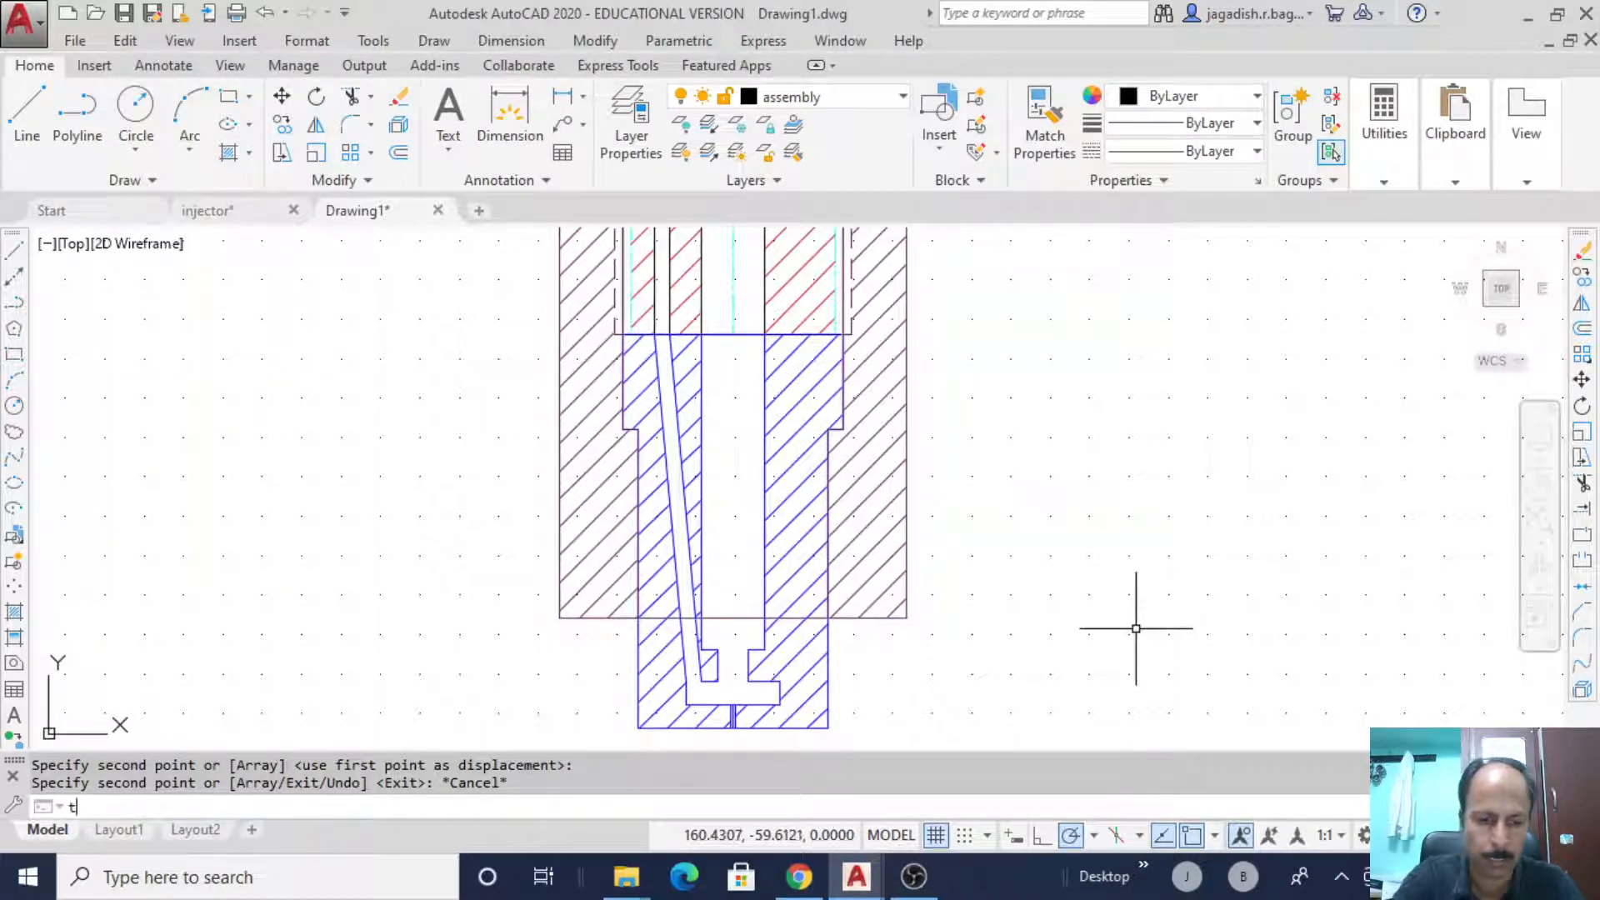
{"action": "key", "text": "Return"}
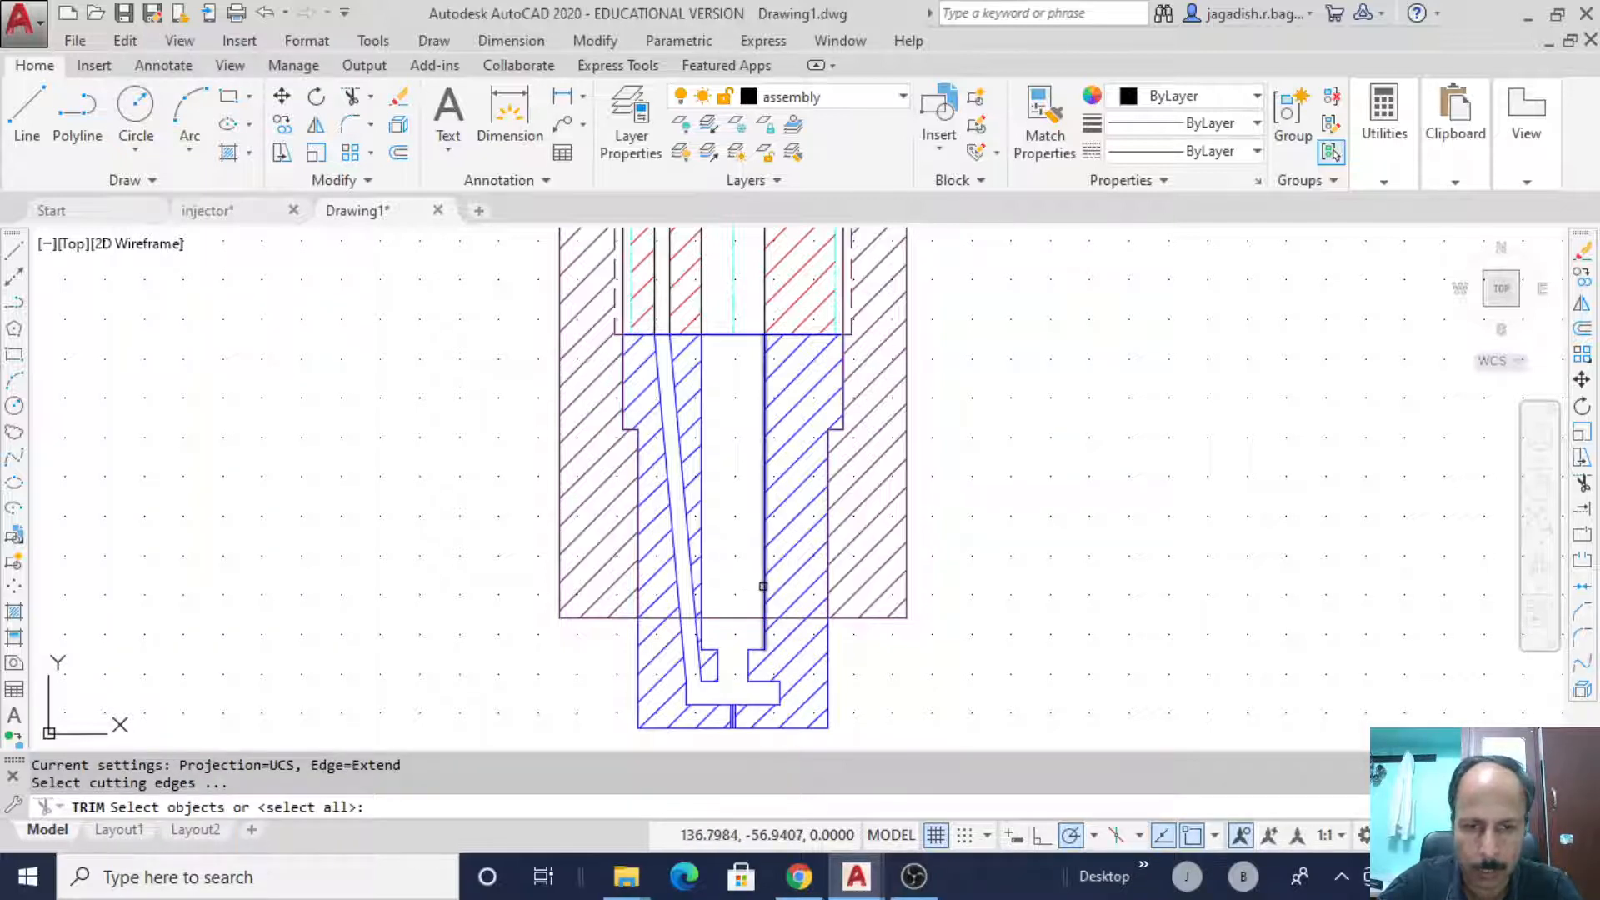
{"action": "left_click", "coordinate": [763, 583]}
{"action": "left_click", "coordinate": [704, 581]}
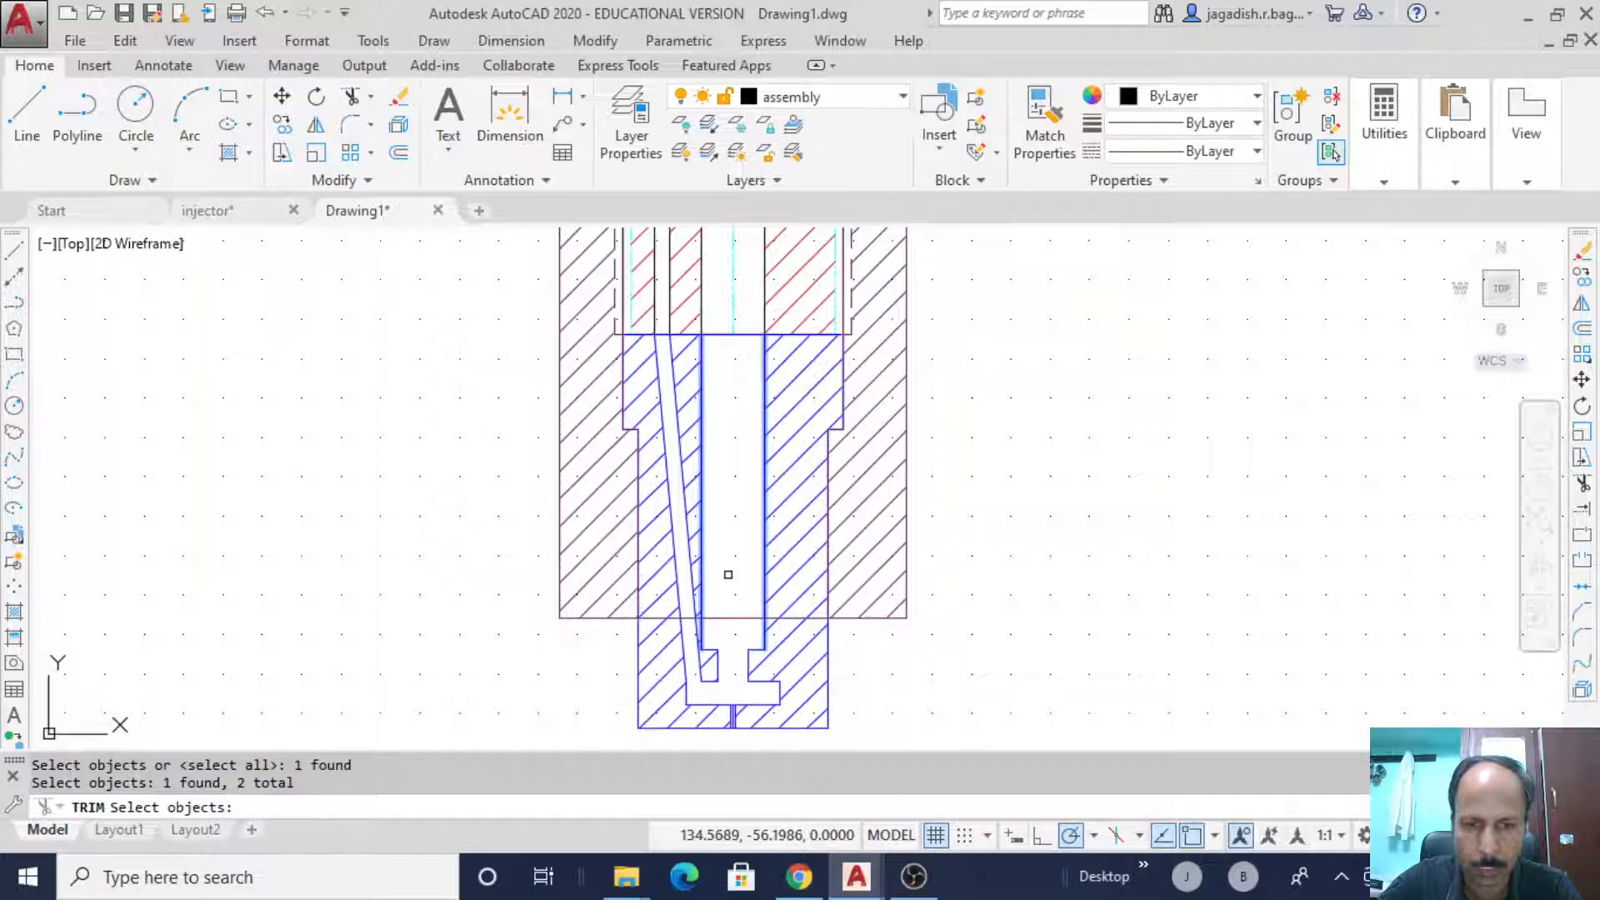
{"action": "key", "text": "Return"}
{"action": "left_click", "coordinate": [727, 615]}
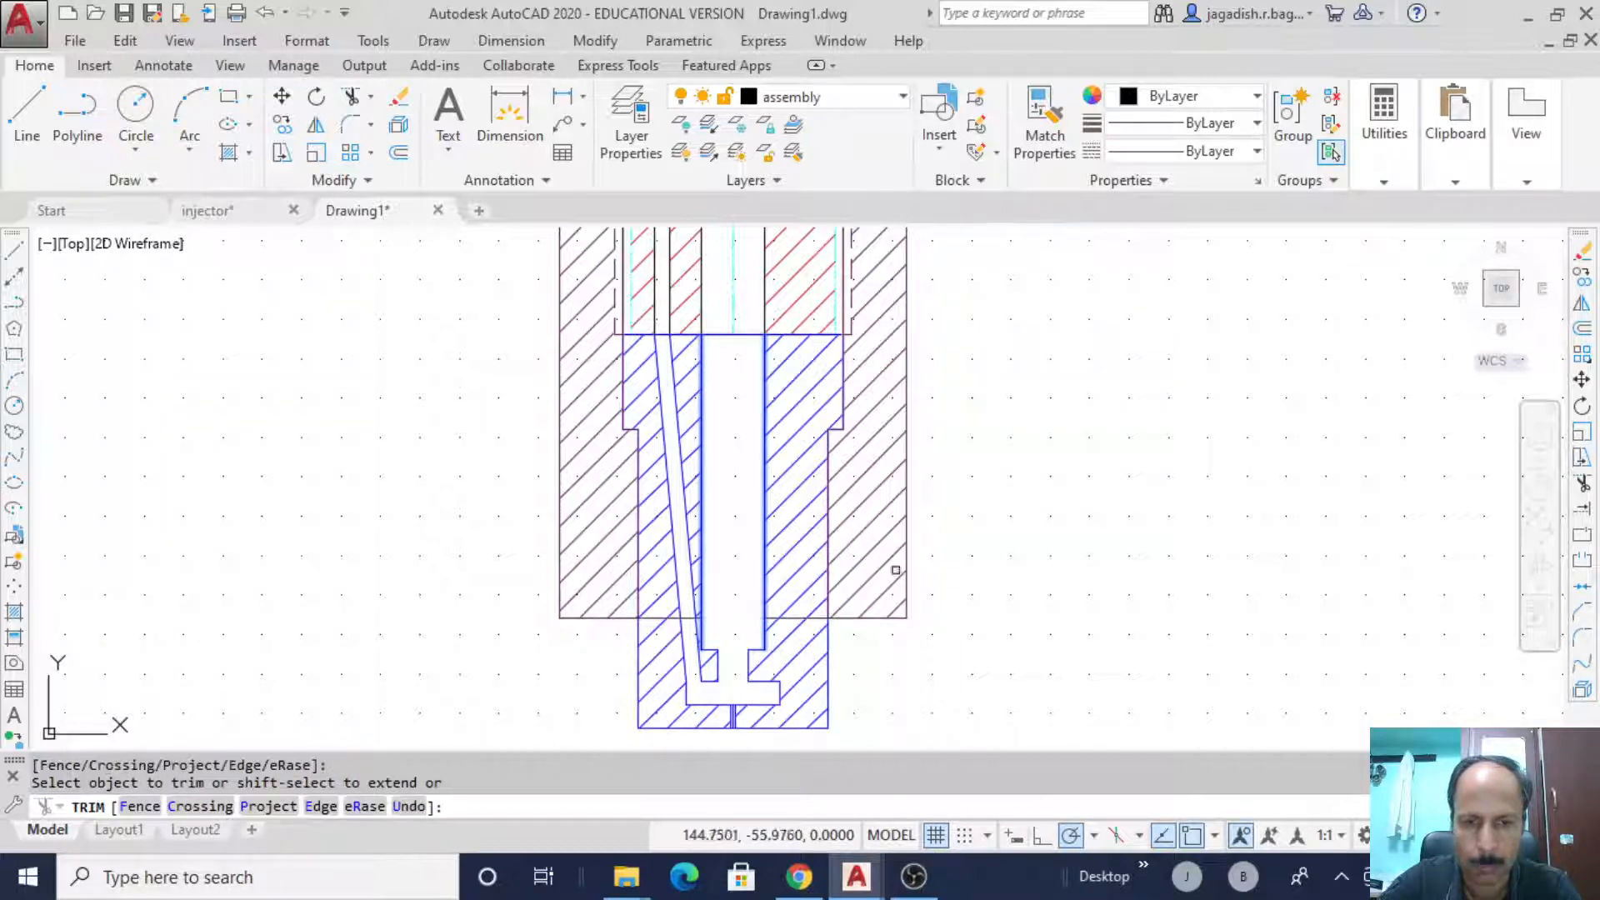
{"action": "right_click", "coordinate": [921, 530]}
{"action": "left_click", "coordinate": [1027, 205]}
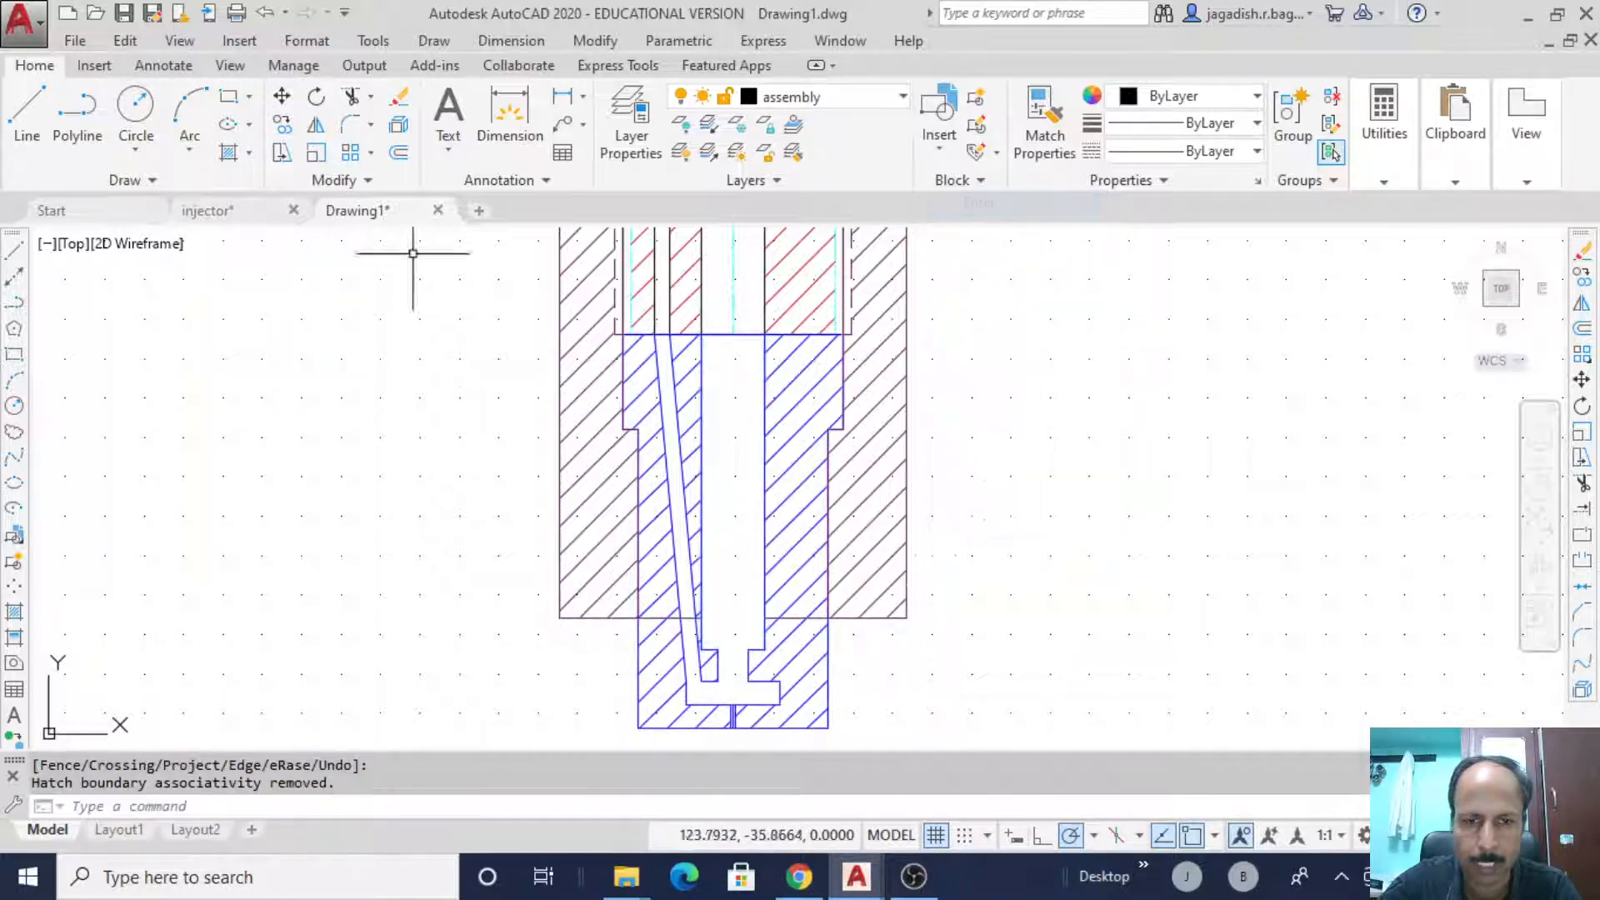
- Draw a line across the nozzle bore at the height of the holder's bottom edge
{"action": "left_click", "coordinate": [13, 254]}
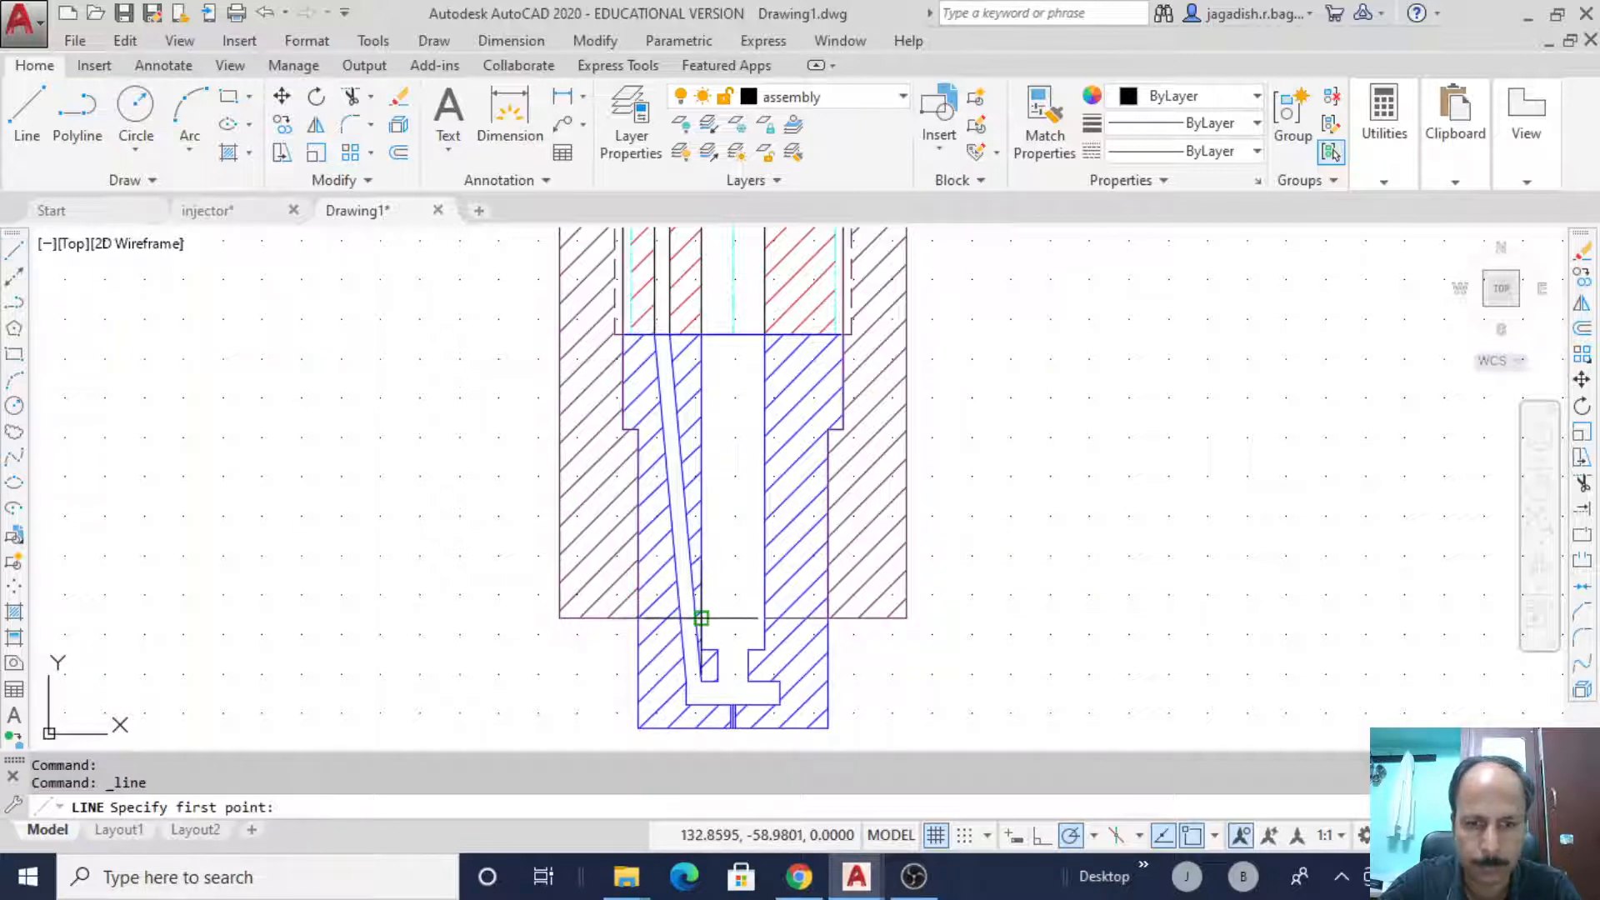
{"action": "left_click", "coordinate": [764, 619]}
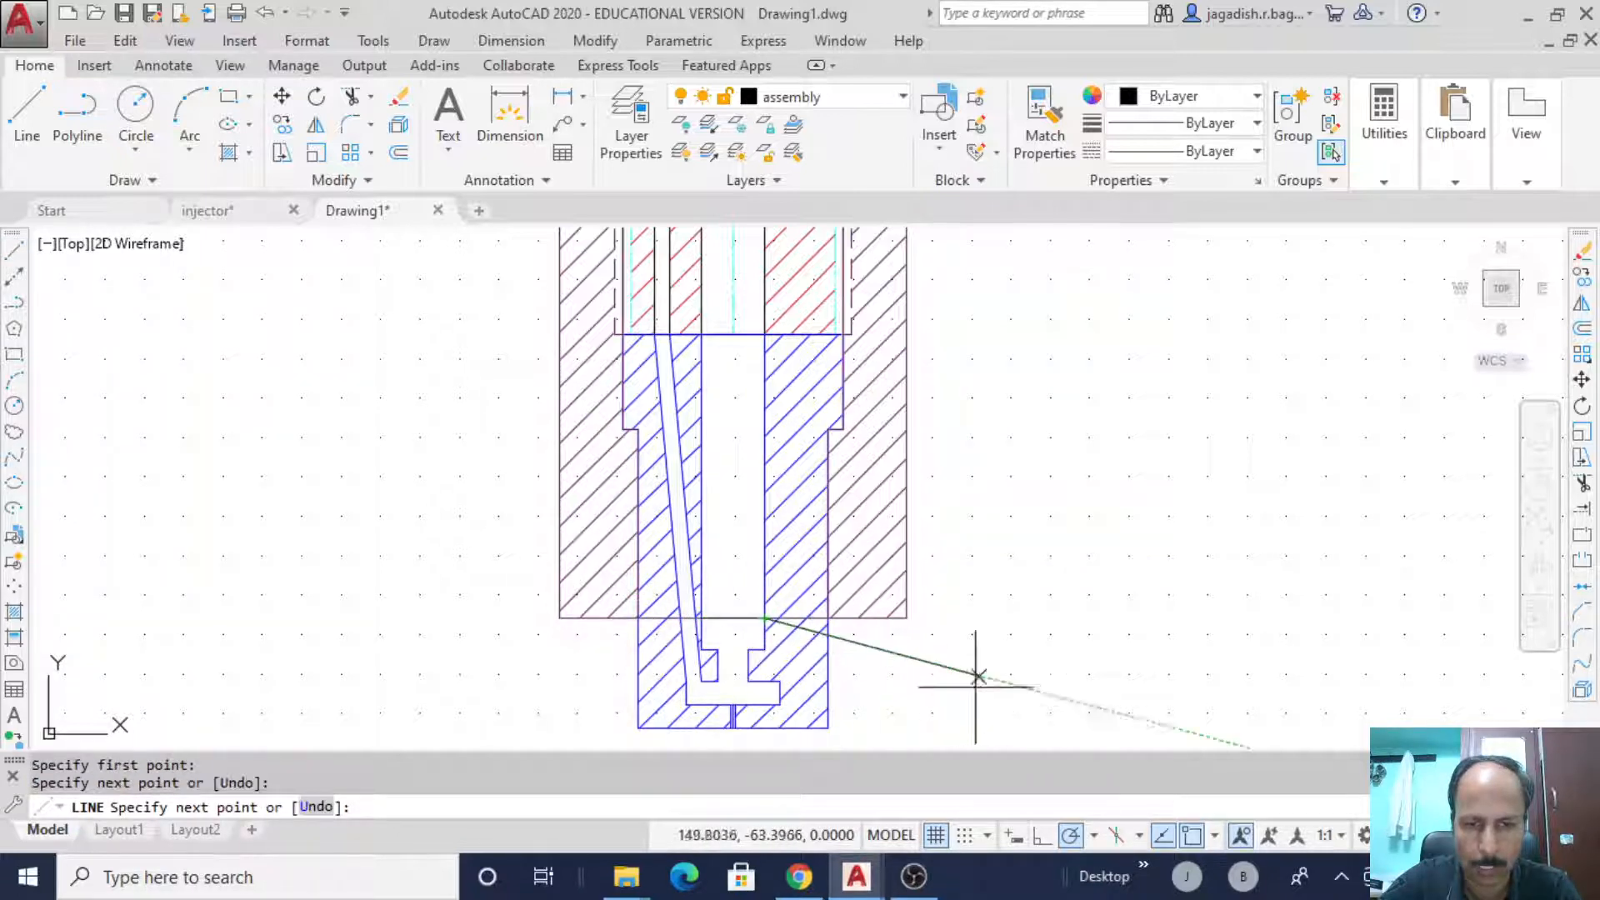
{"action": "key", "text": "Escape"}
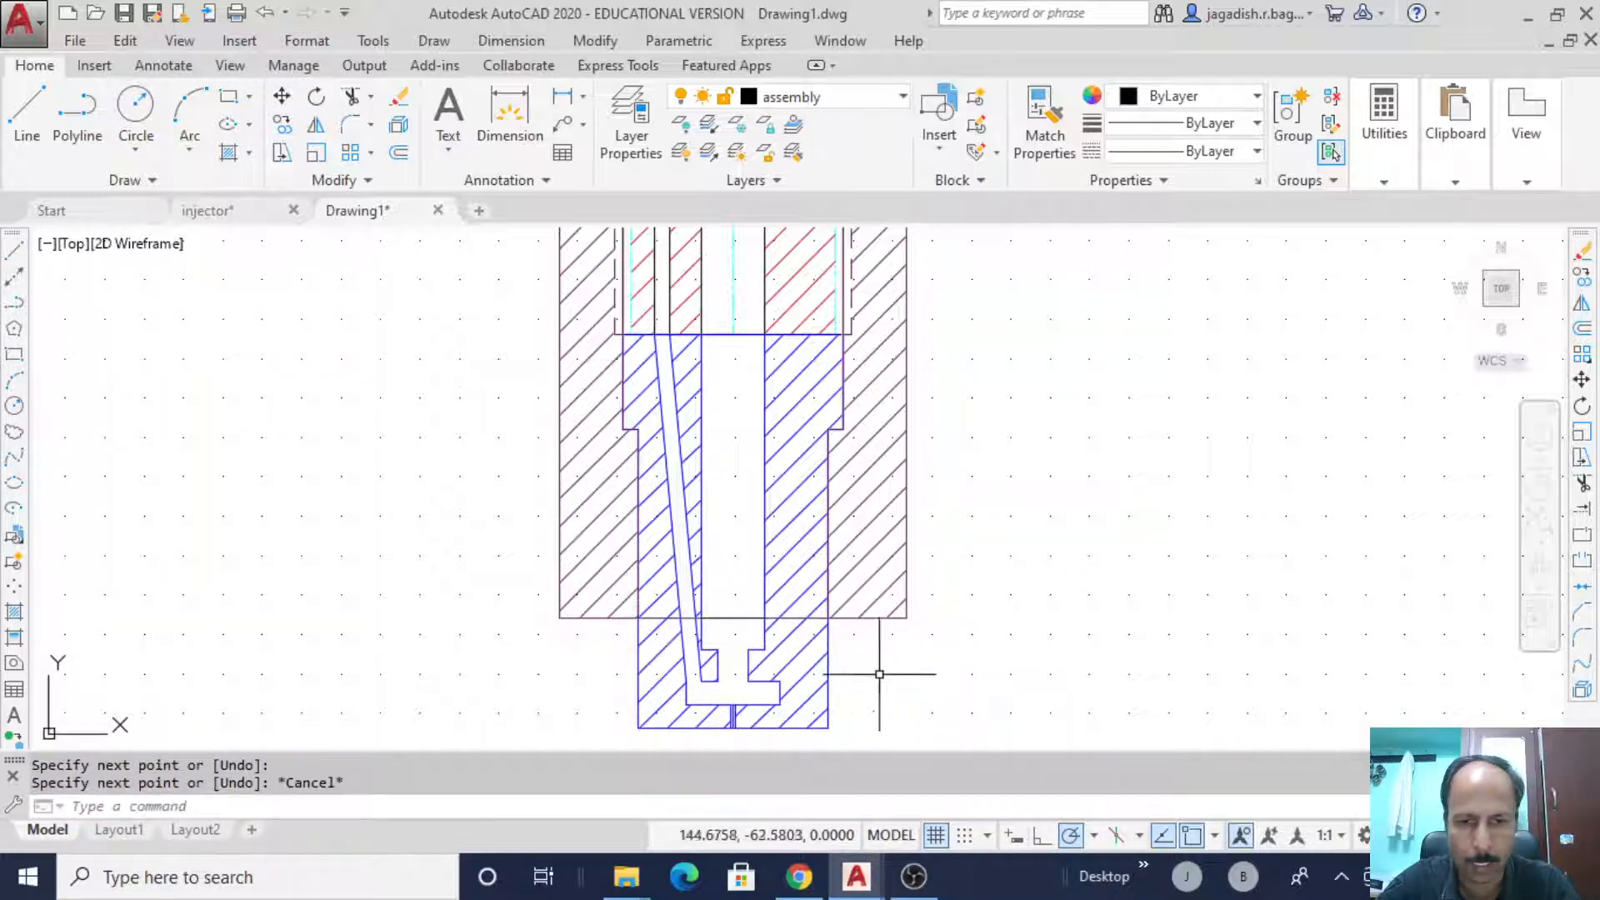
- Give the new line across the nozzle bore the hidden linetype, the colour cyan and a linetype scale of 10
{"action": "left_click", "coordinate": [749, 618]}
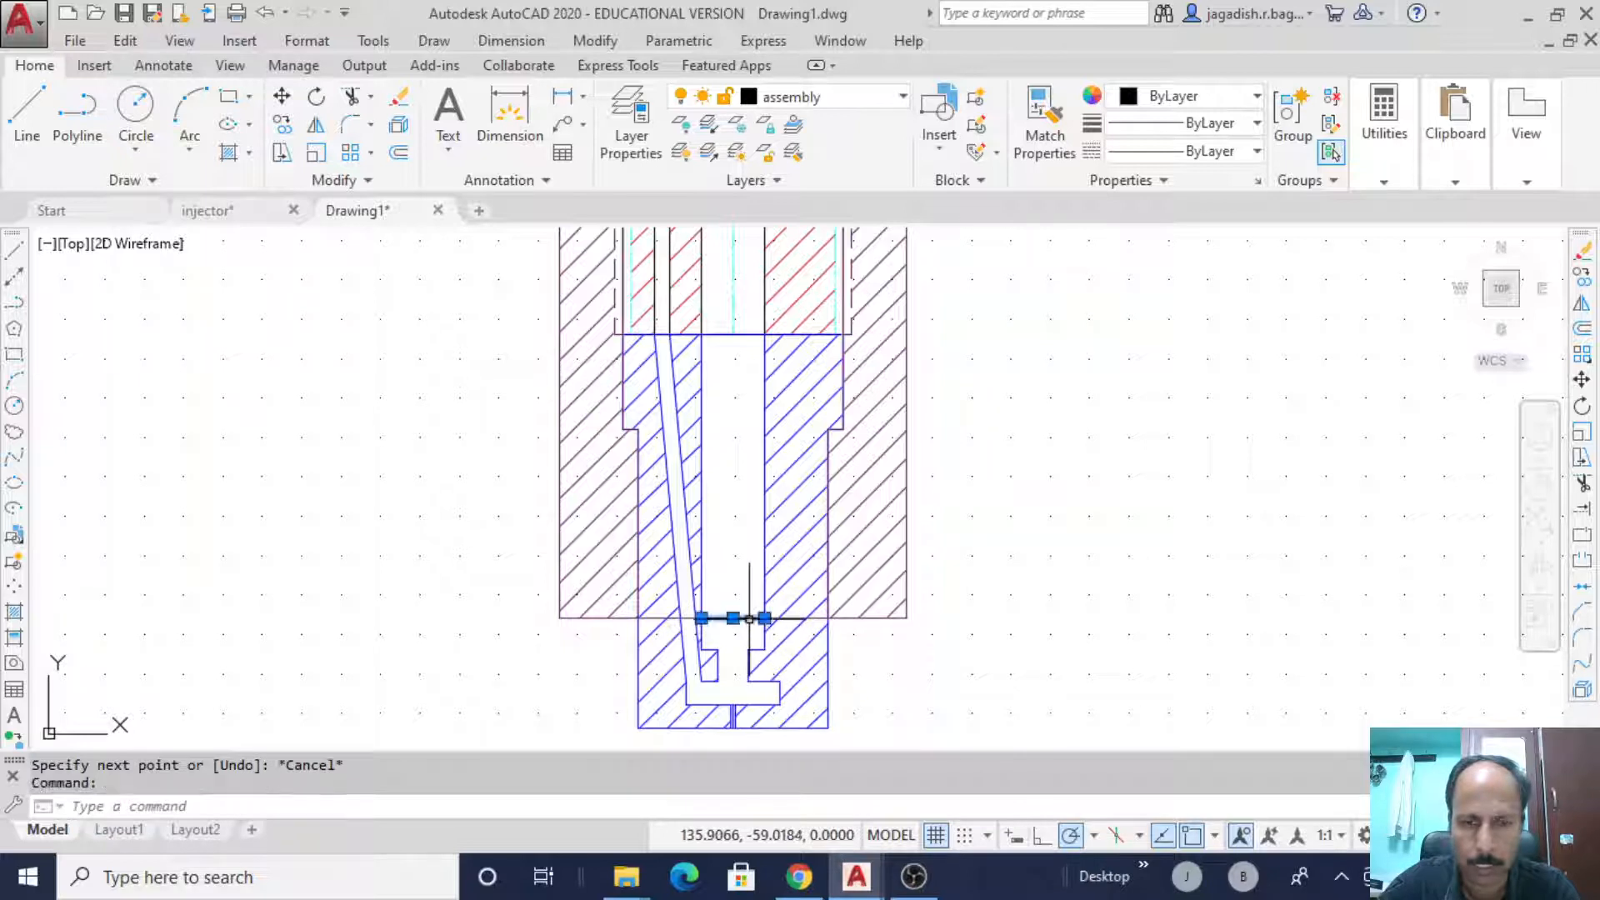
{"action": "left_click", "coordinate": [1200, 151]}
{"action": "left_click", "coordinate": [1209, 297]}
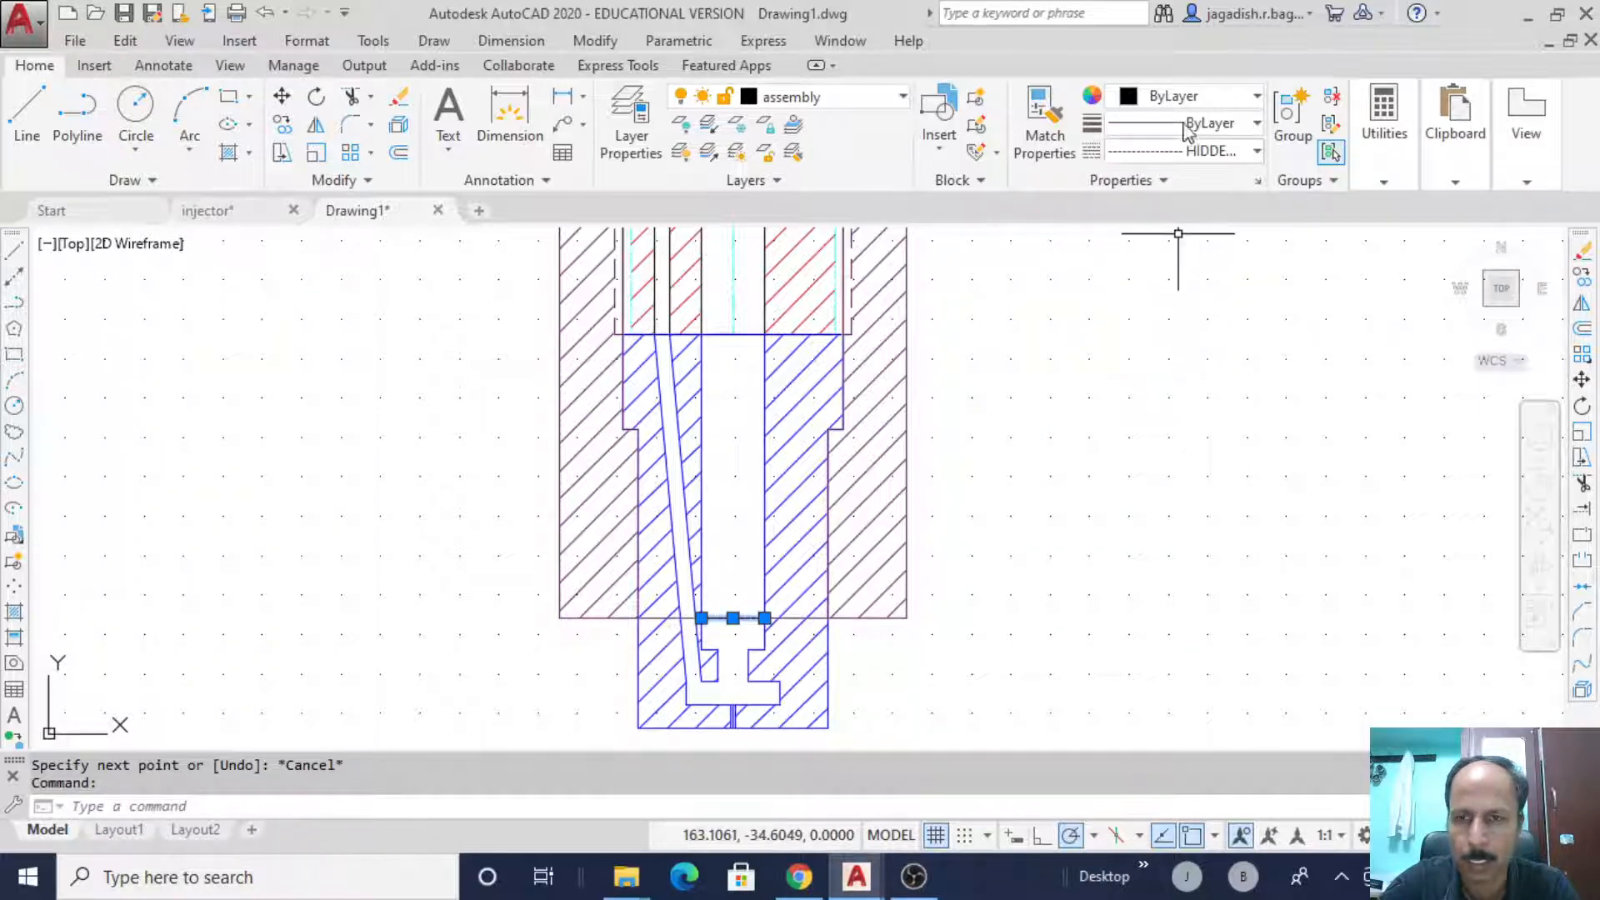
{"action": "left_click", "coordinate": [1190, 99]}
{"action": "left_click", "coordinate": [1128, 333]}
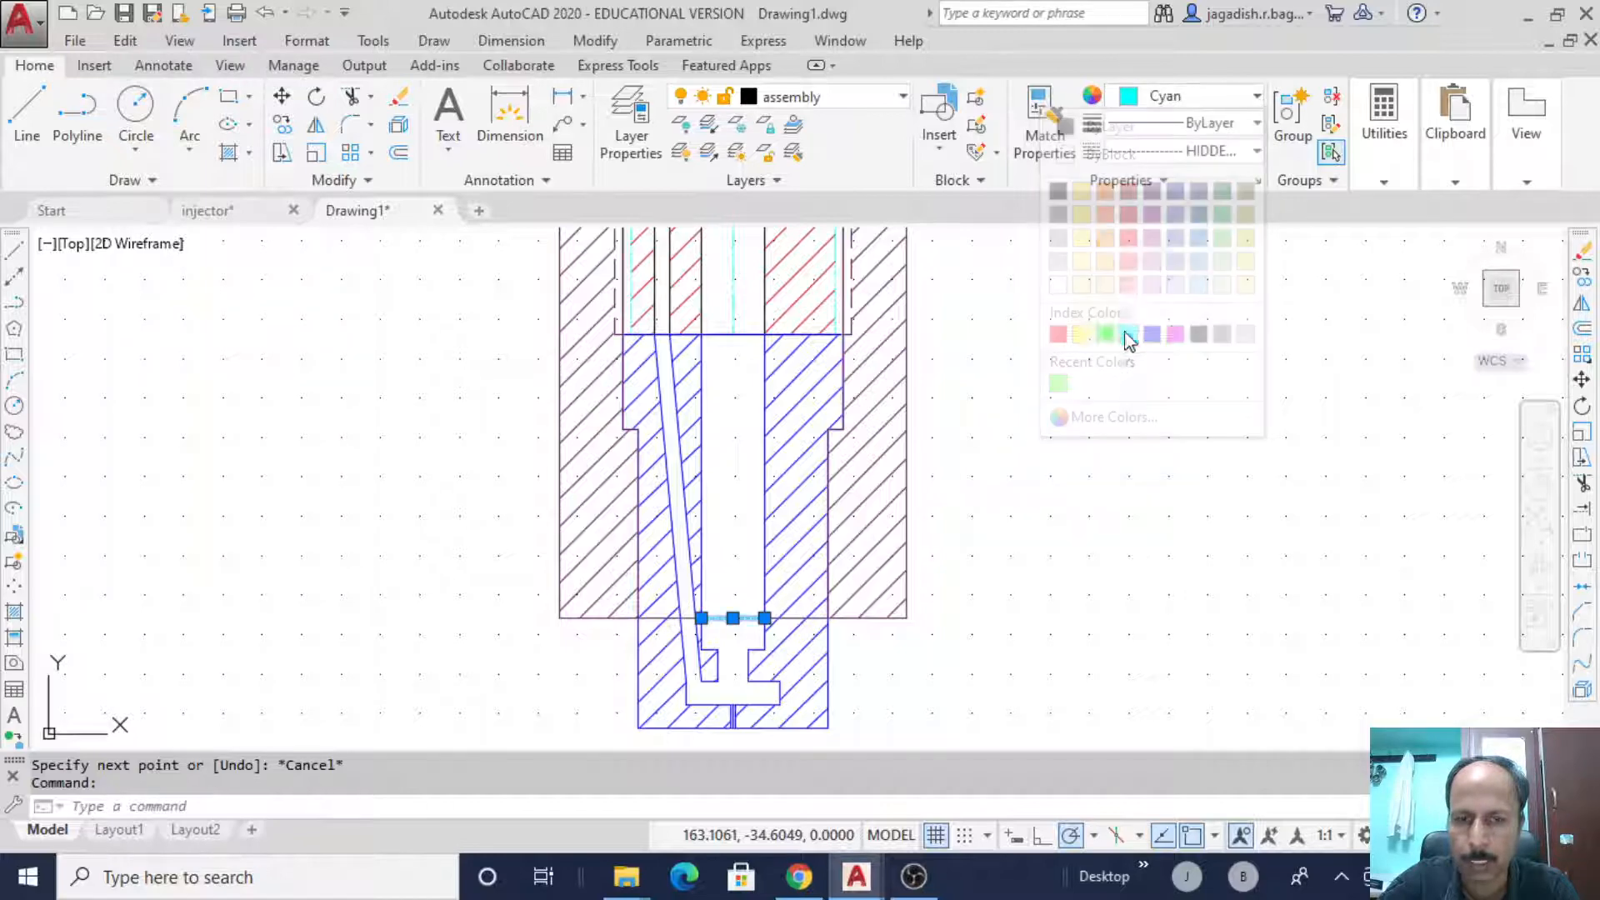
{"action": "right_click", "coordinate": [762, 618]}
{"action": "left_click", "coordinate": [885, 581]}
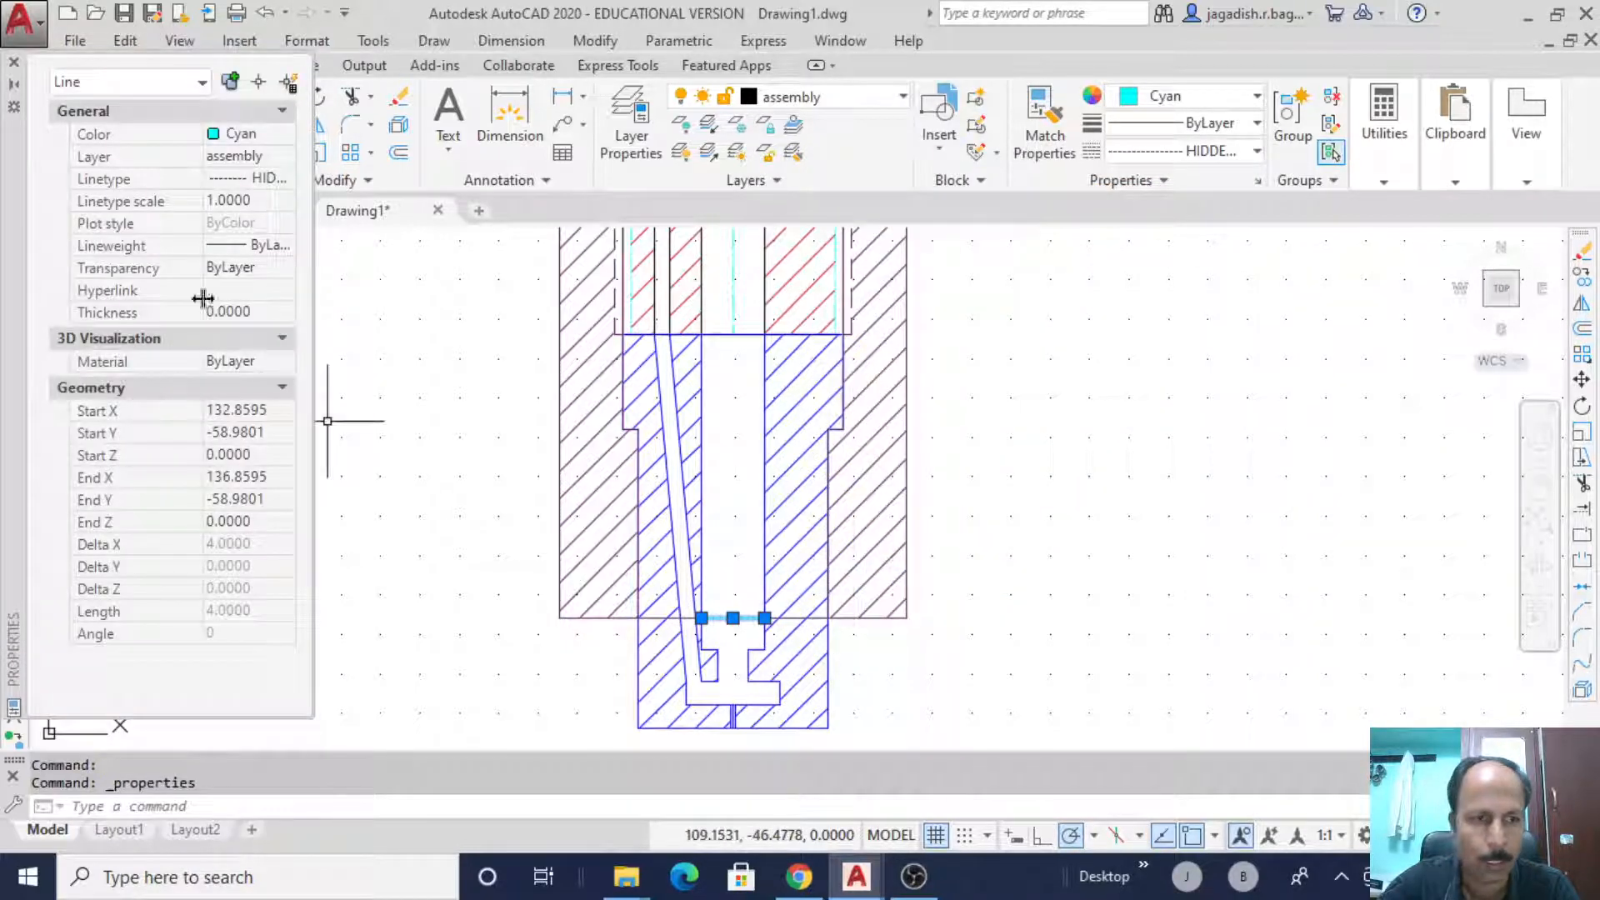
{"action": "left_click", "coordinate": [253, 203]}
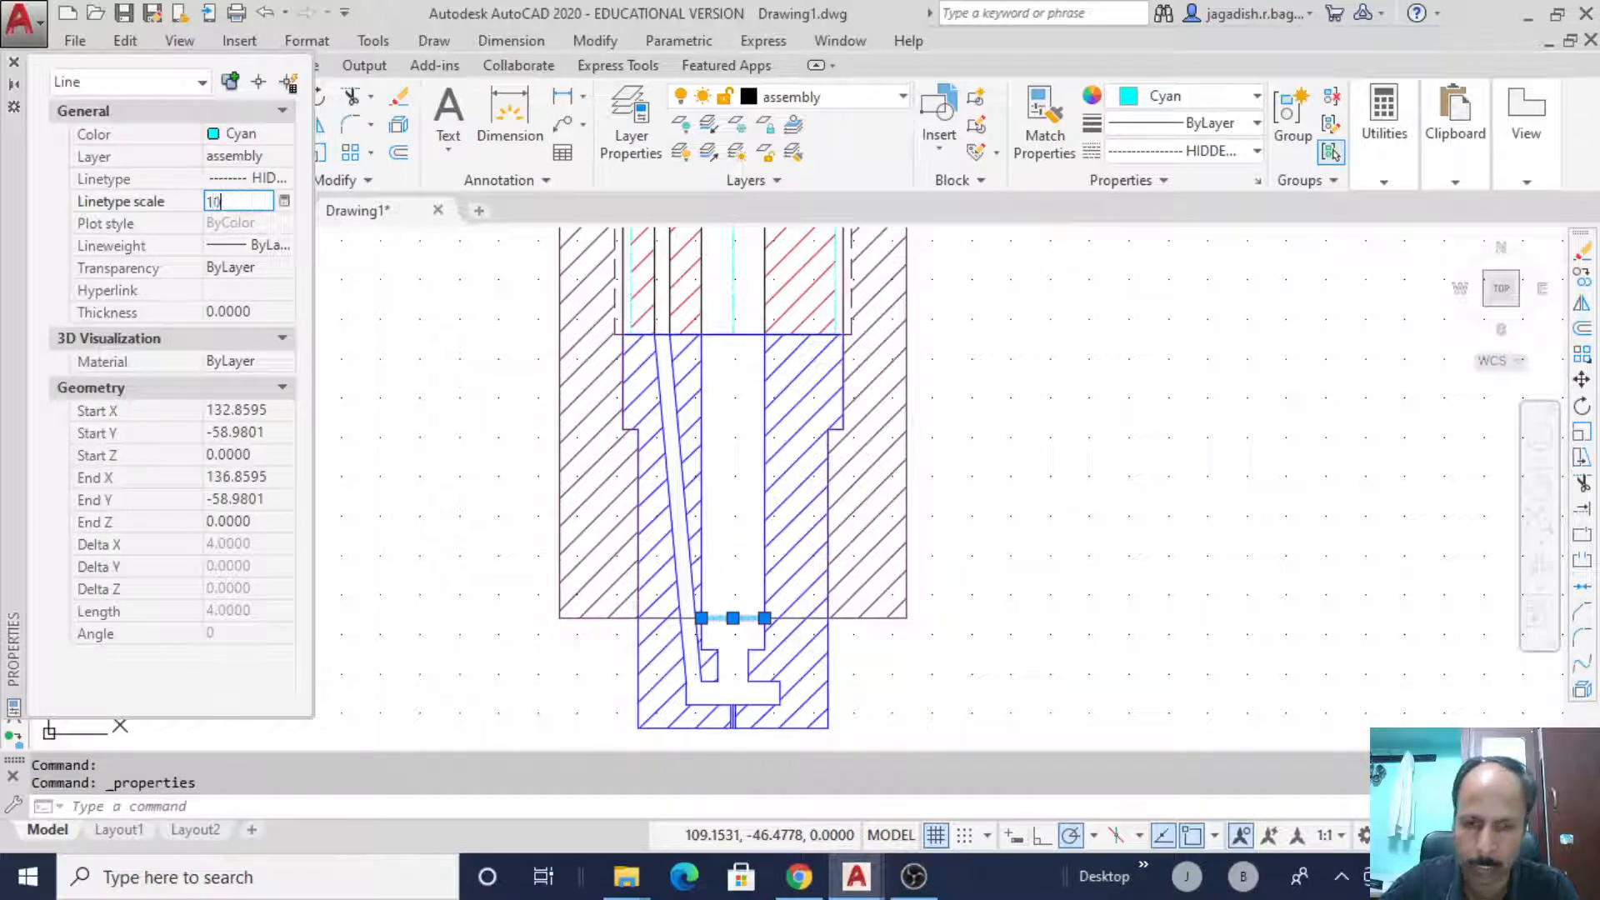
{"action": "key", "text": "Return"}
{"action": "left_click", "coordinate": [14, 64]}
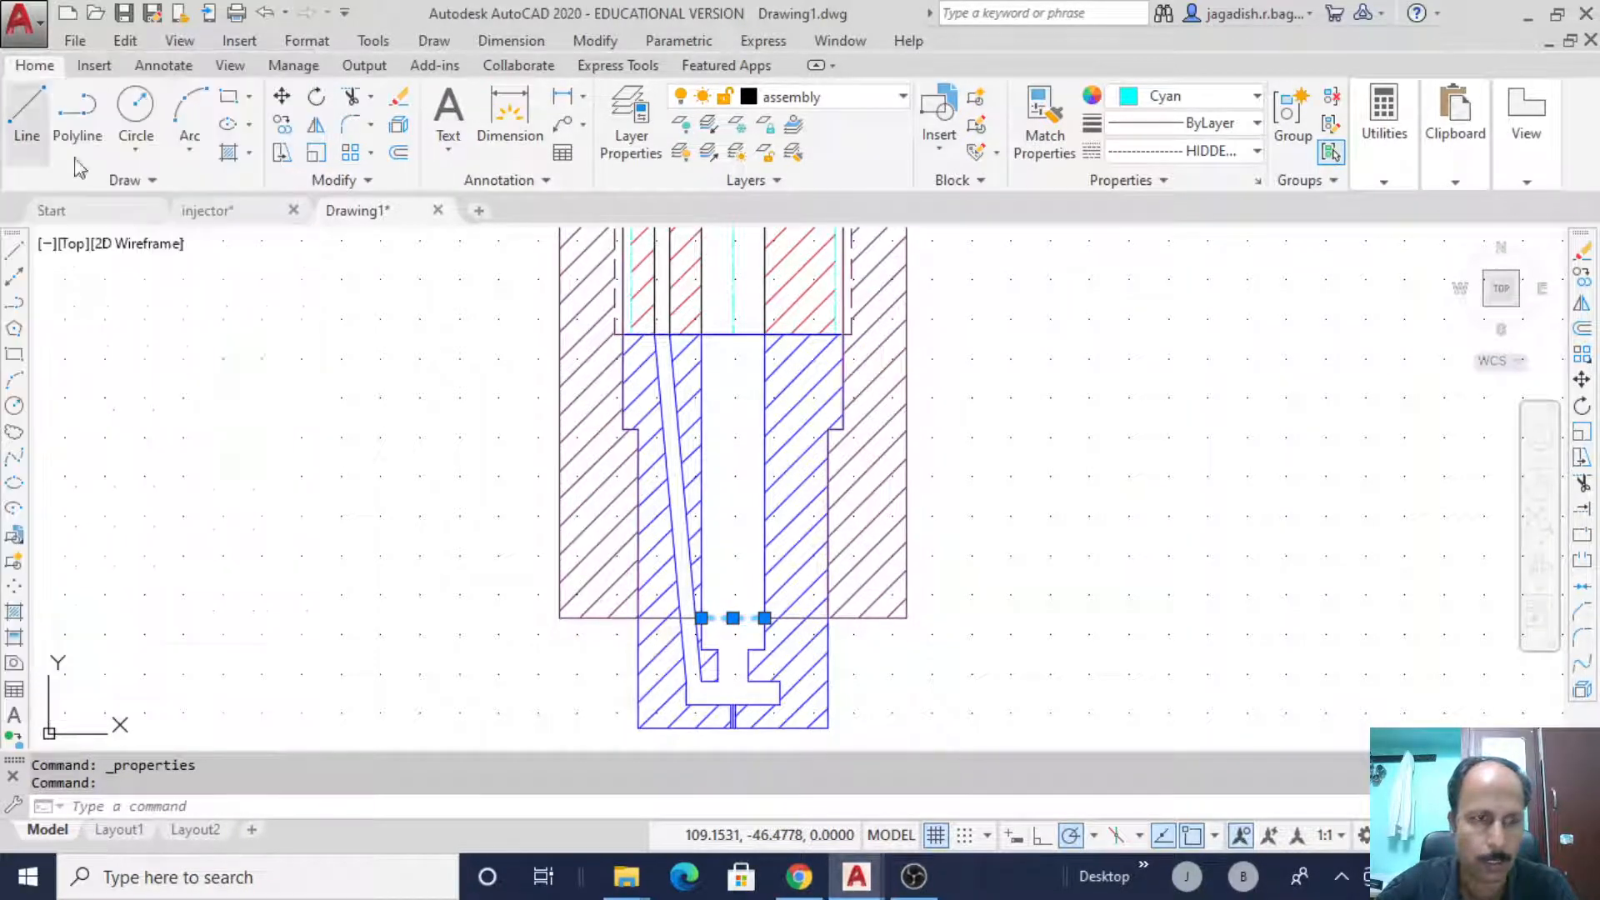
{"action": "key", "text": "Escape"}
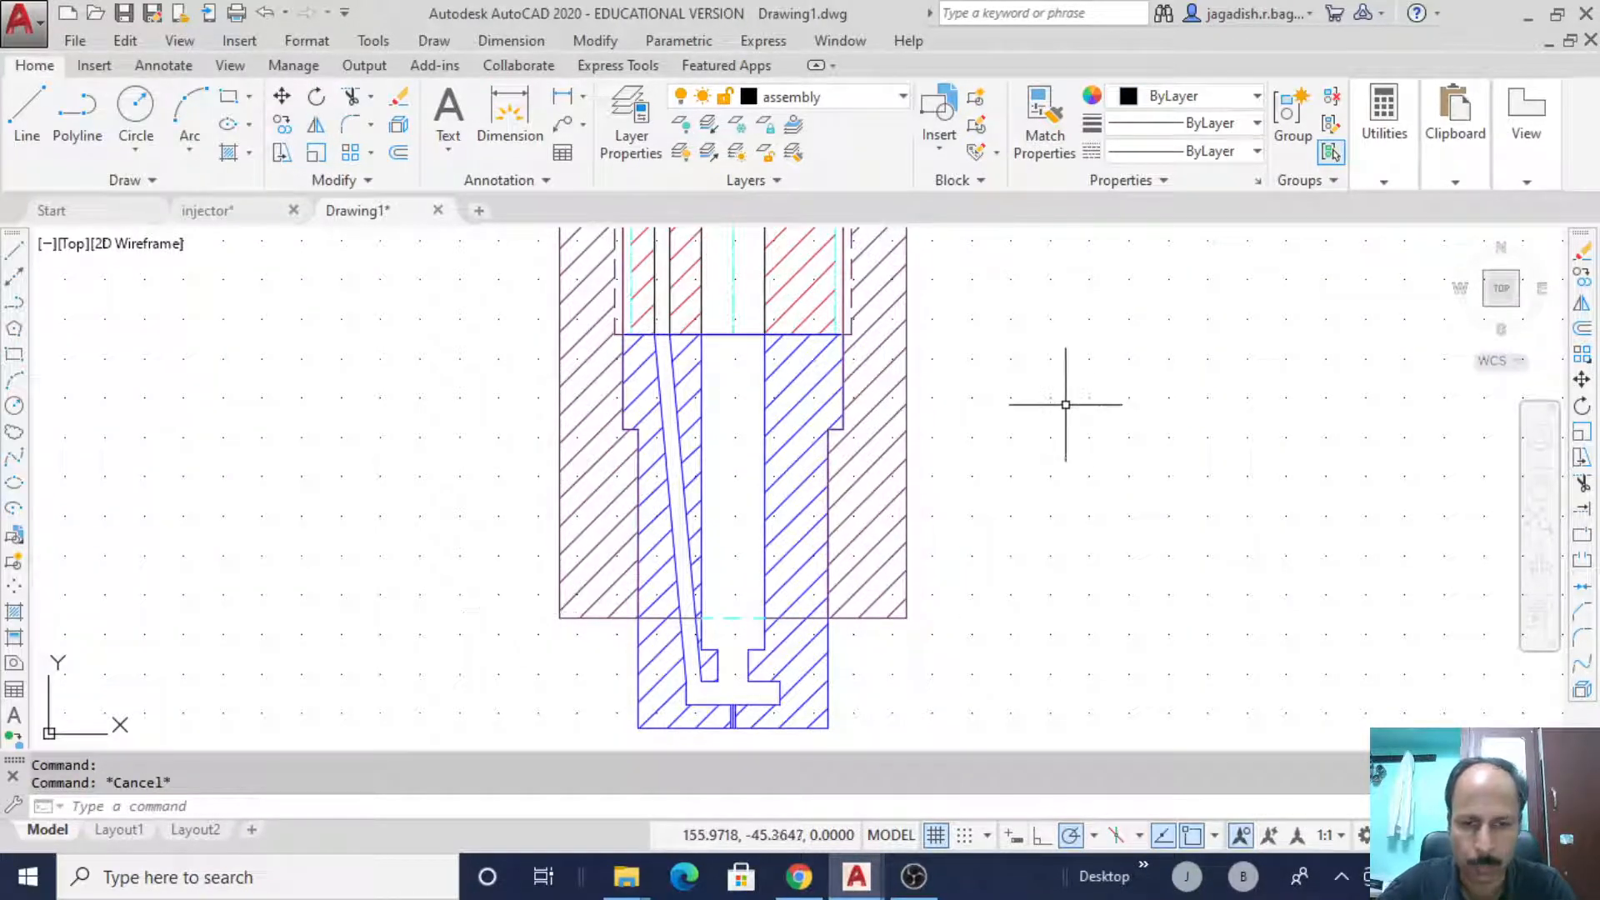
- Trim the holder's top edge line between the two central bore walls of the injector body
{"action": "middle_click_drag", "start_coordinate": [1065, 405], "coordinate": [1075, 532]}
{"action": "middle_click_drag", "start_coordinate": [1057, 397], "coordinate": [1060, 493]}
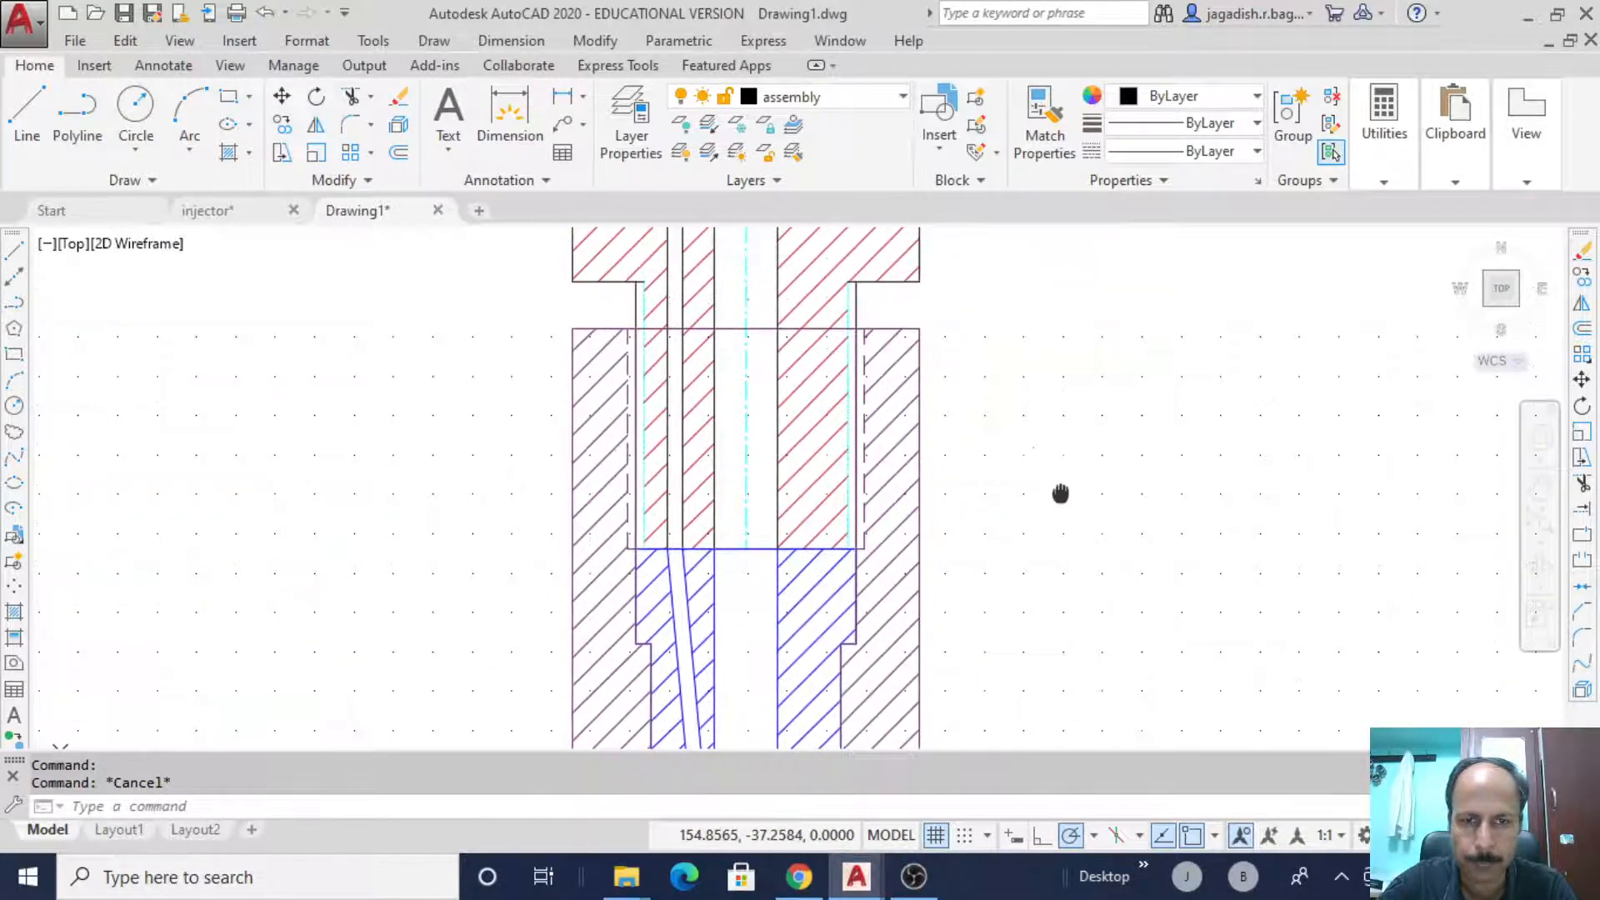
{"action": "middle_click_drag", "start_coordinate": [1057, 422], "coordinate": [1059, 464]}
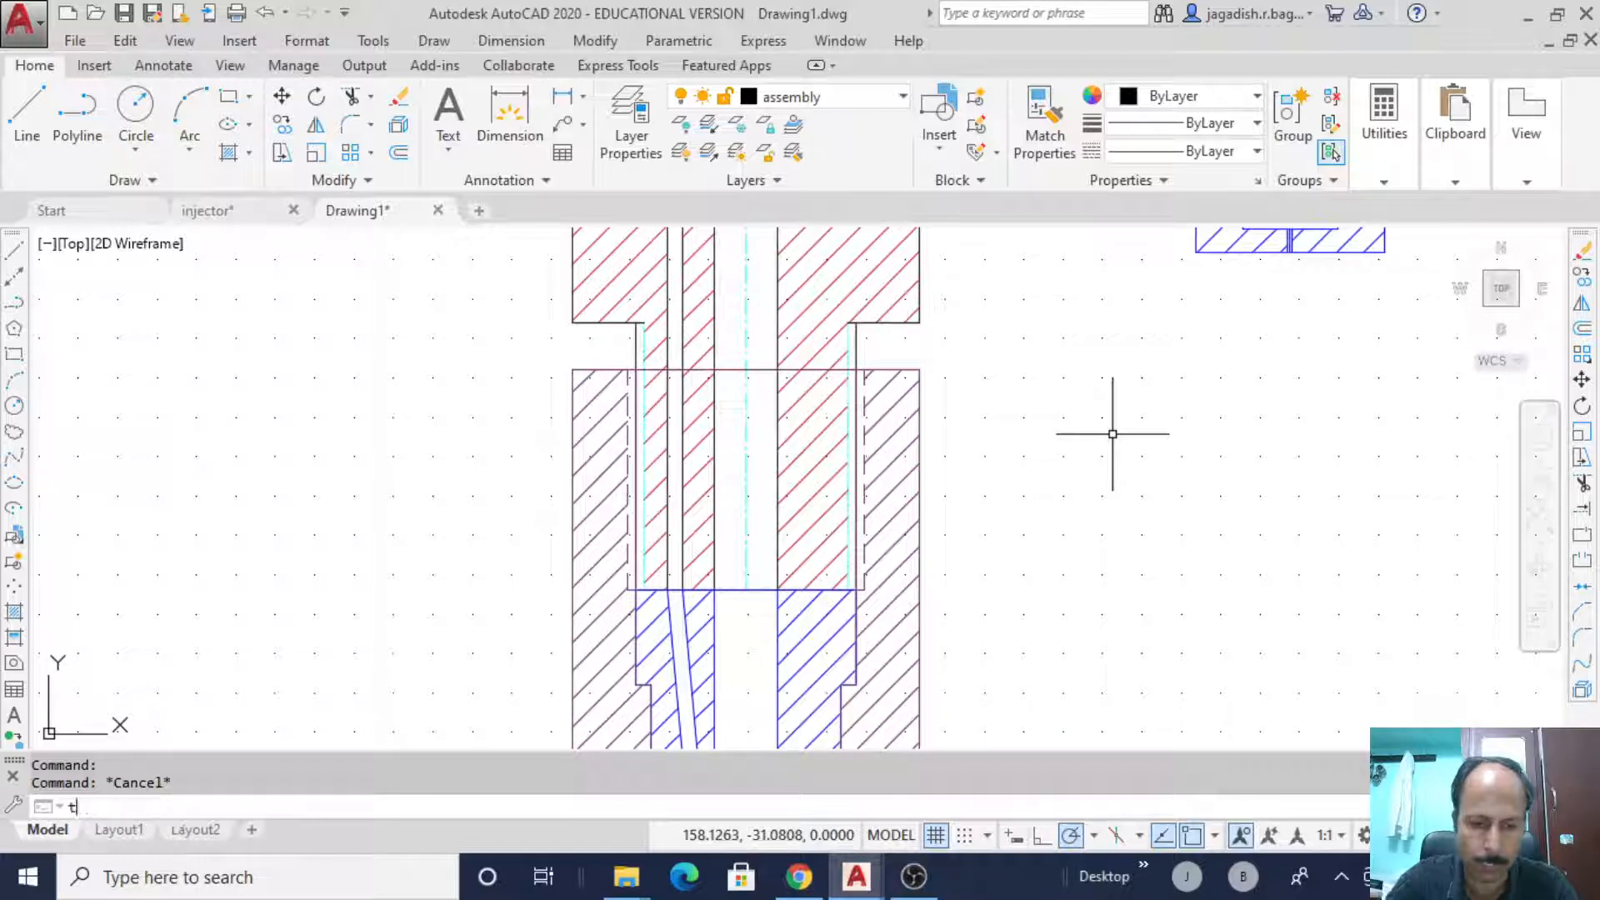
{"action": "key", "text": "Return"}
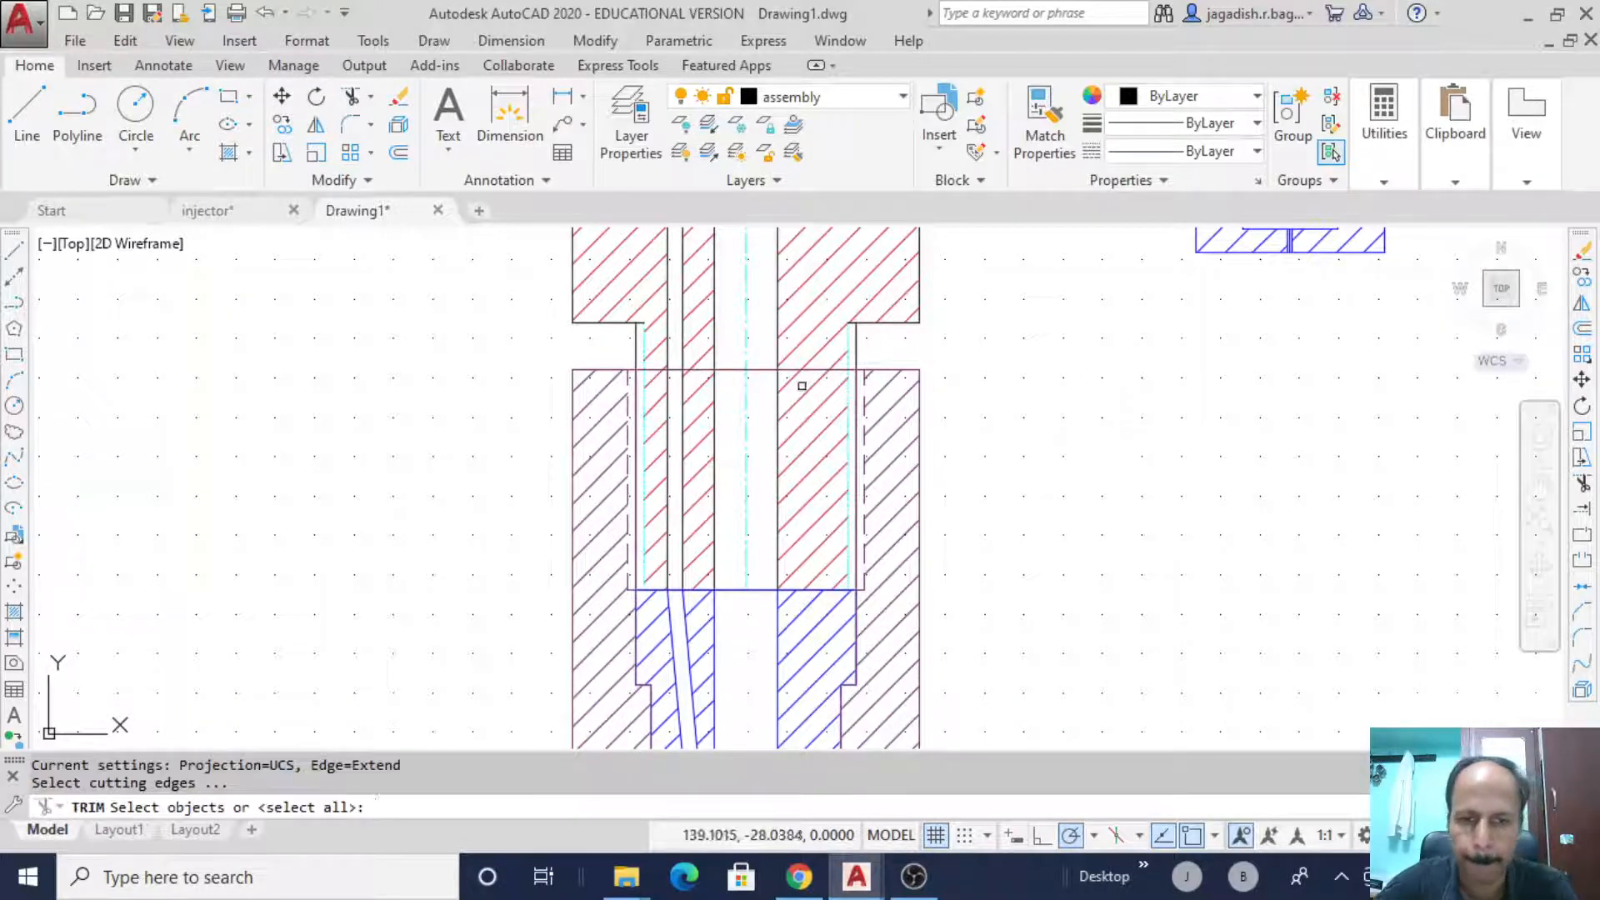
{"action": "left_click", "coordinate": [715, 348]}
{"action": "left_click", "coordinate": [777, 360]}
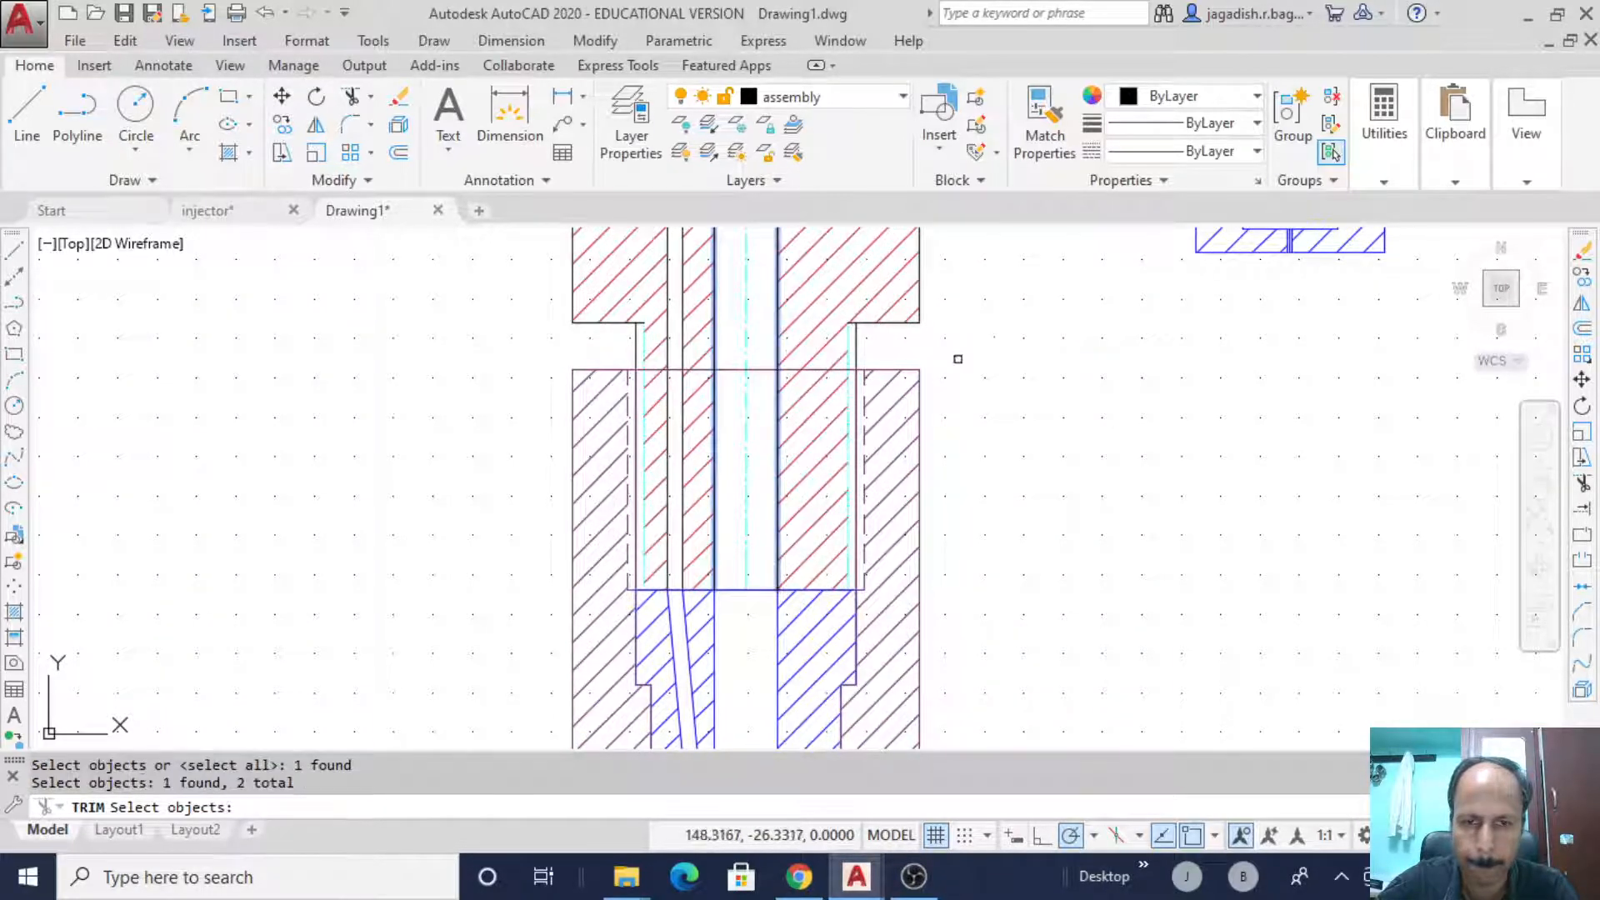
{"action": "key", "text": "Return"}
{"action": "left_click", "coordinate": [752, 371]}
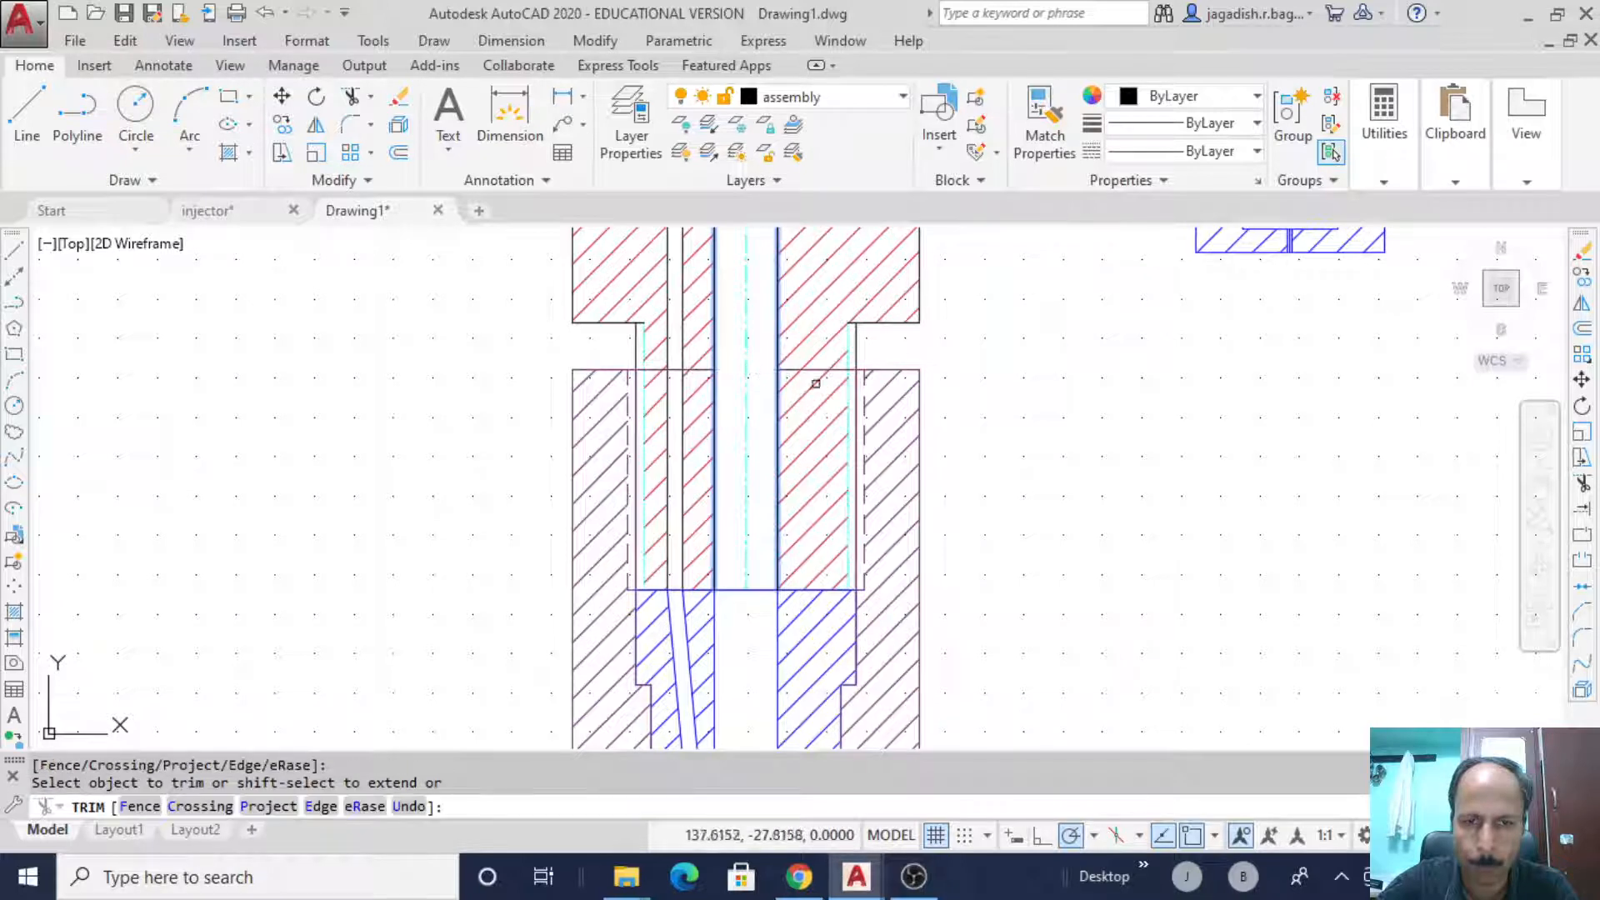
{"action": "key", "text": "Return"}
- Draw a line across the injector body's central bore at the height of the holder's top edge
{"action": "left_click", "coordinate": [14, 251]}
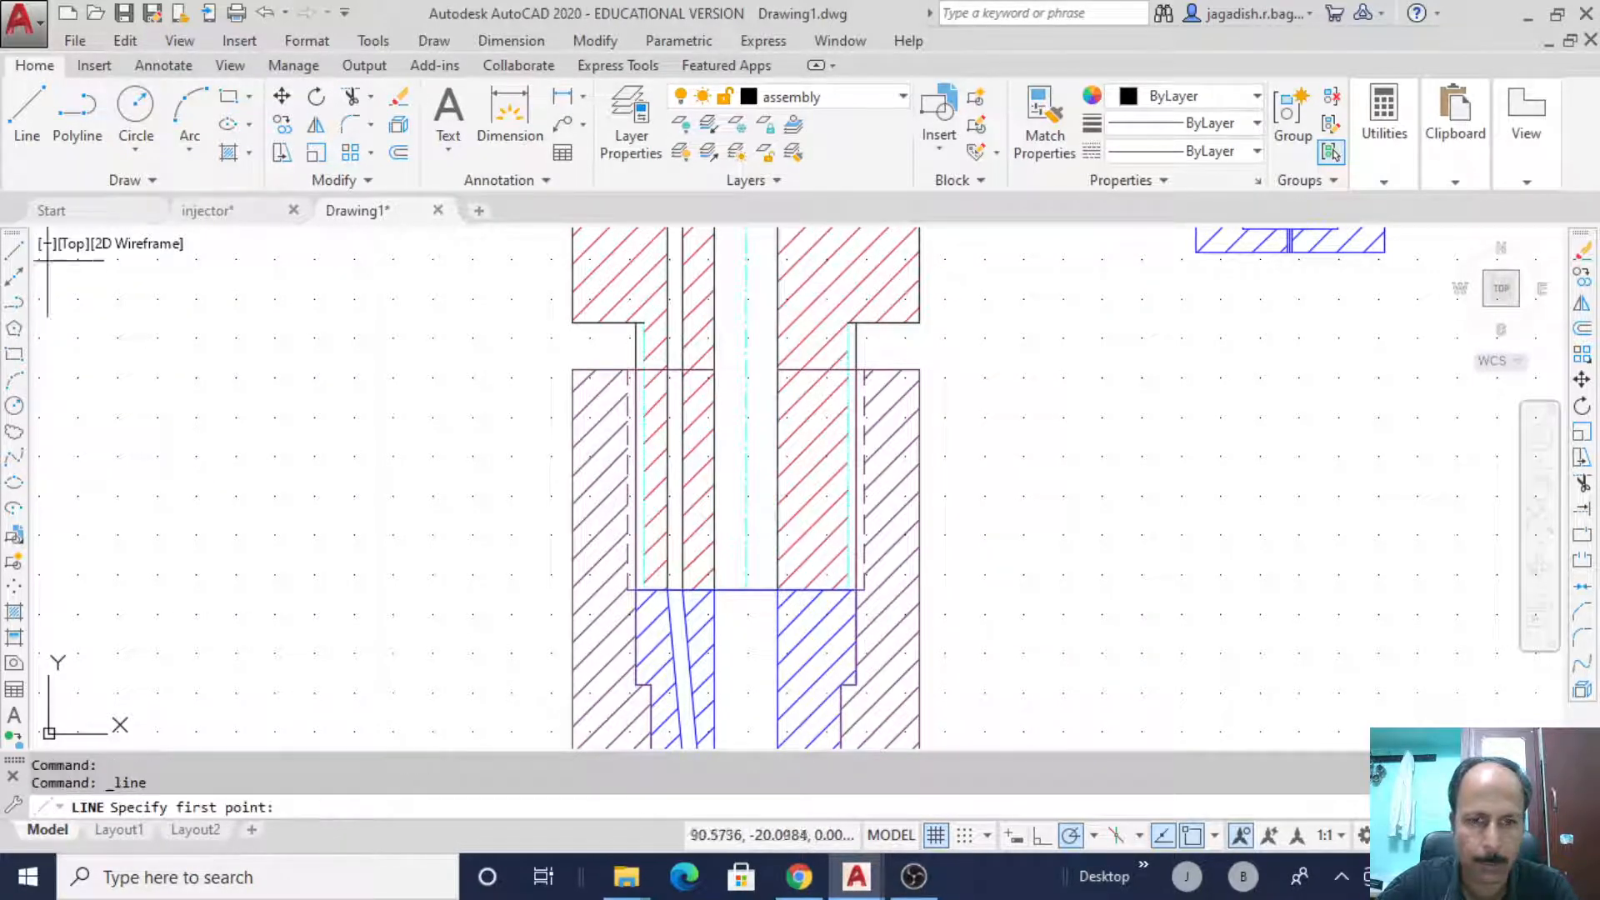
{"action": "left_click", "coordinate": [714, 369]}
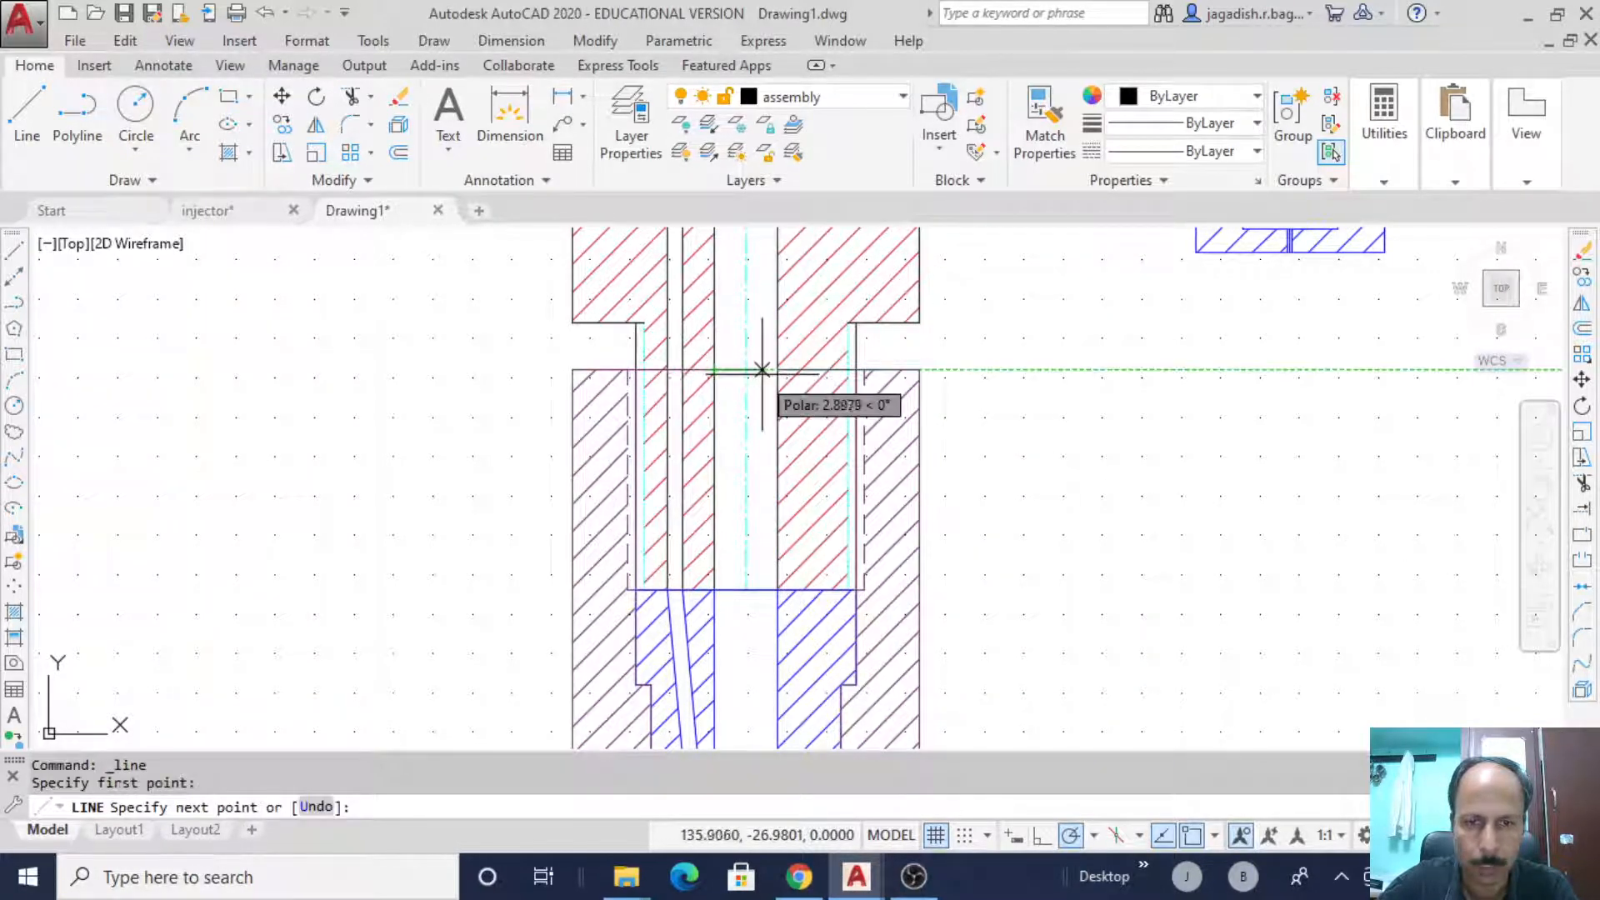
{"action": "left_click", "coordinate": [777, 369]}
{"action": "key", "text": "Escape"}
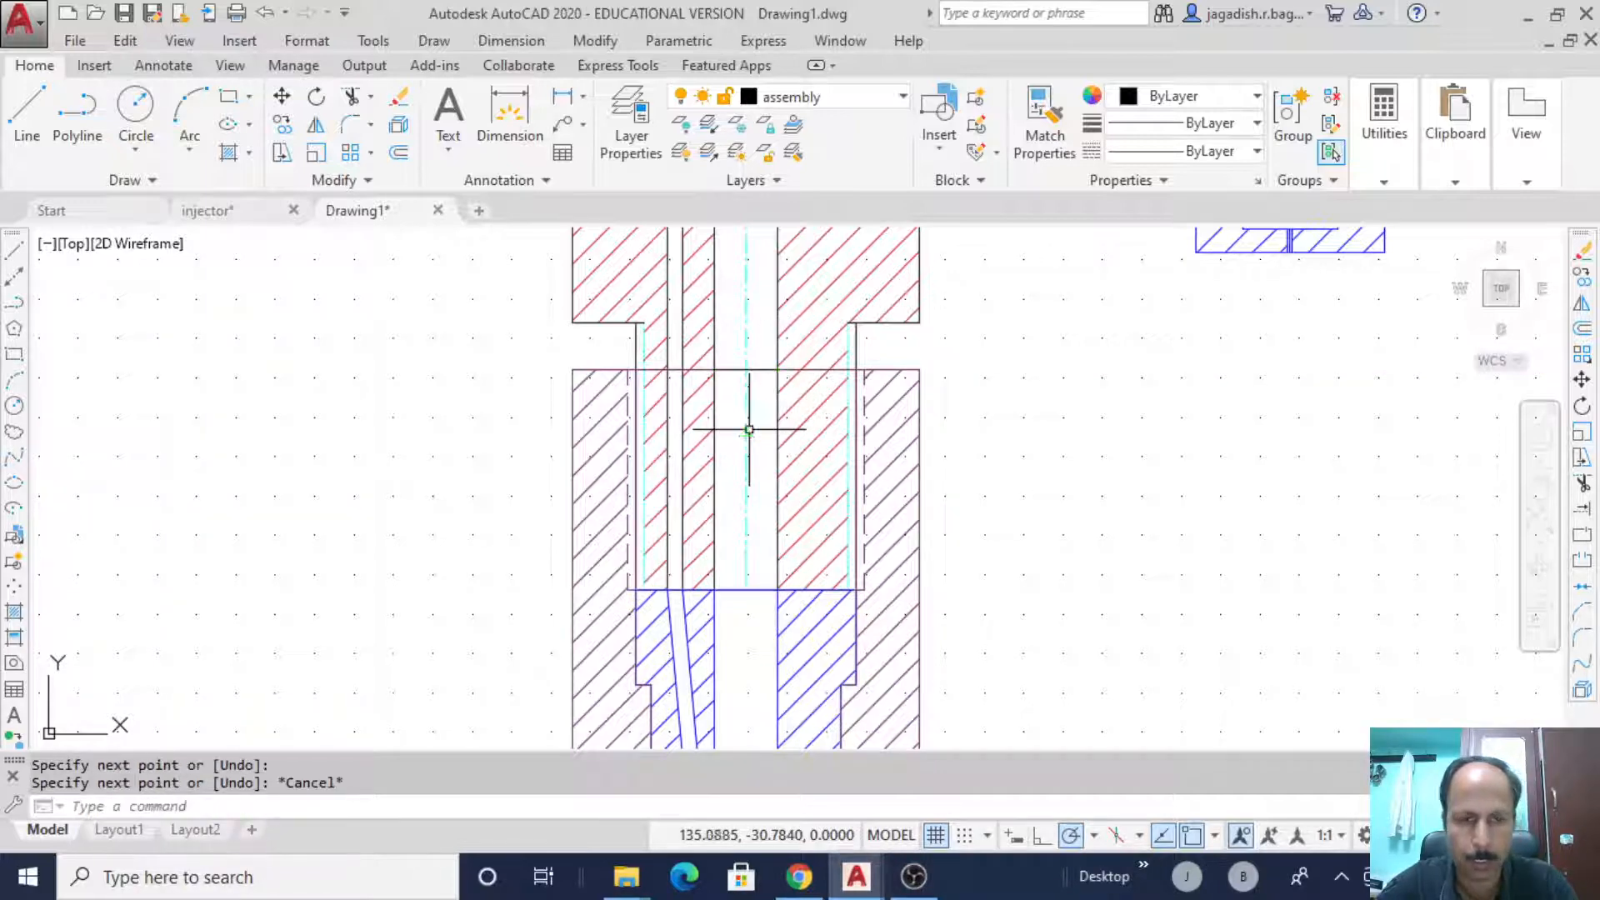
- Try to match the line at the holder's top edge to the cyan dashed line in the nozzle bore, and erase the unmatched line
{"action": "left_click", "coordinate": [1045, 125]}
{"action": "middle_click_drag", "start_coordinate": [1003, 627], "coordinate": [1011, 483]}
{"action": "middle_click_drag", "start_coordinate": [954, 590], "coordinate": [850, 511]}
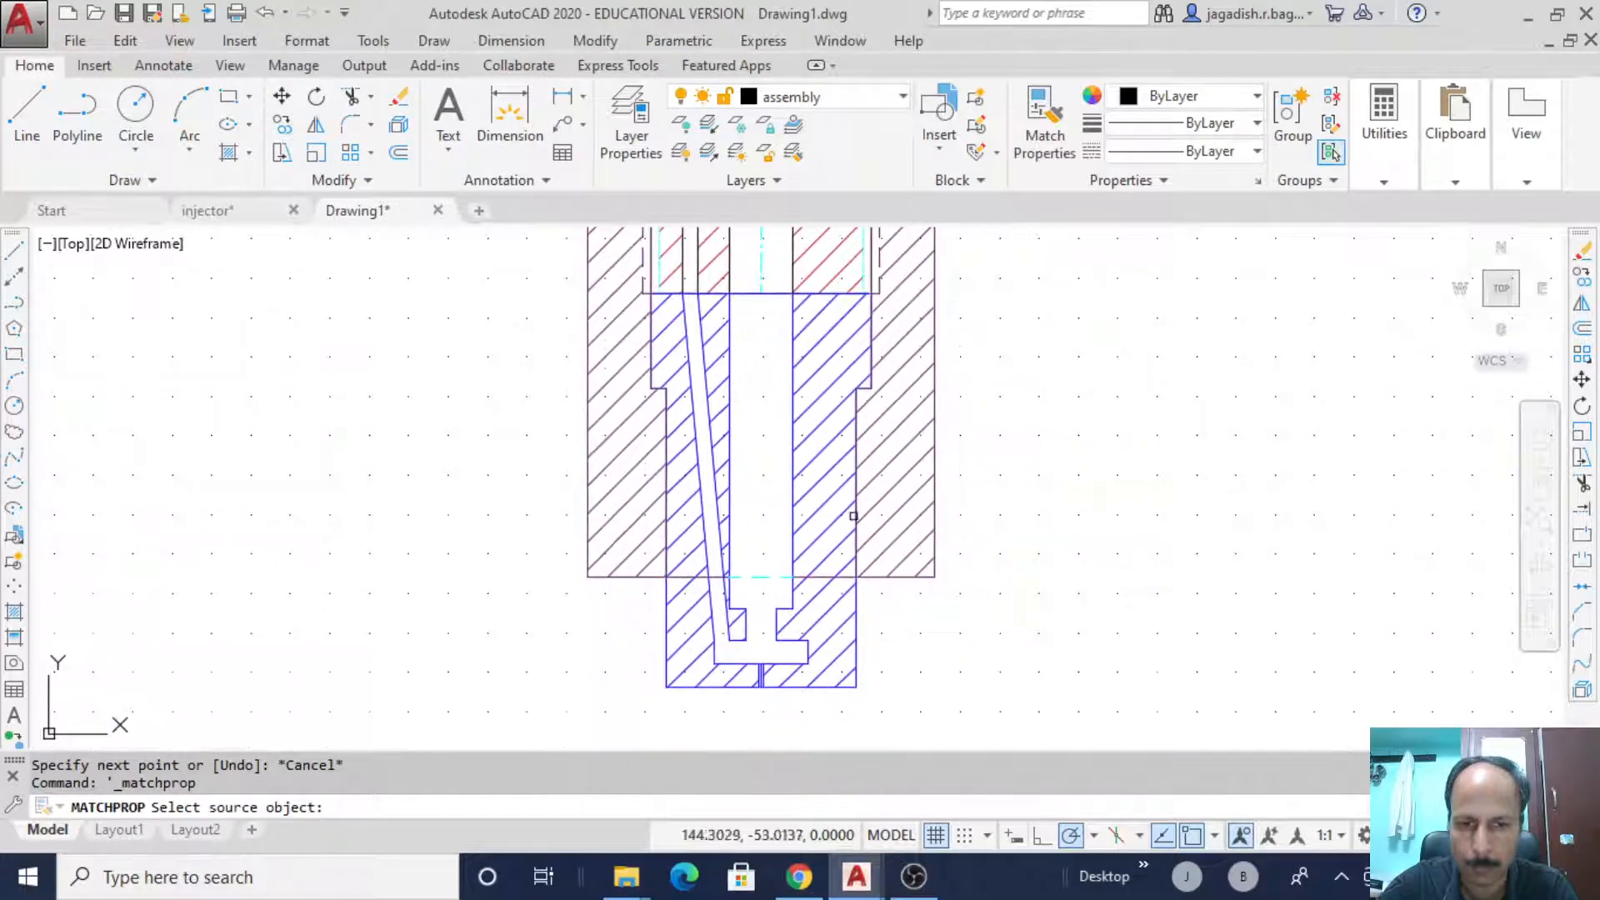
{"action": "left_click", "coordinate": [764, 573]}
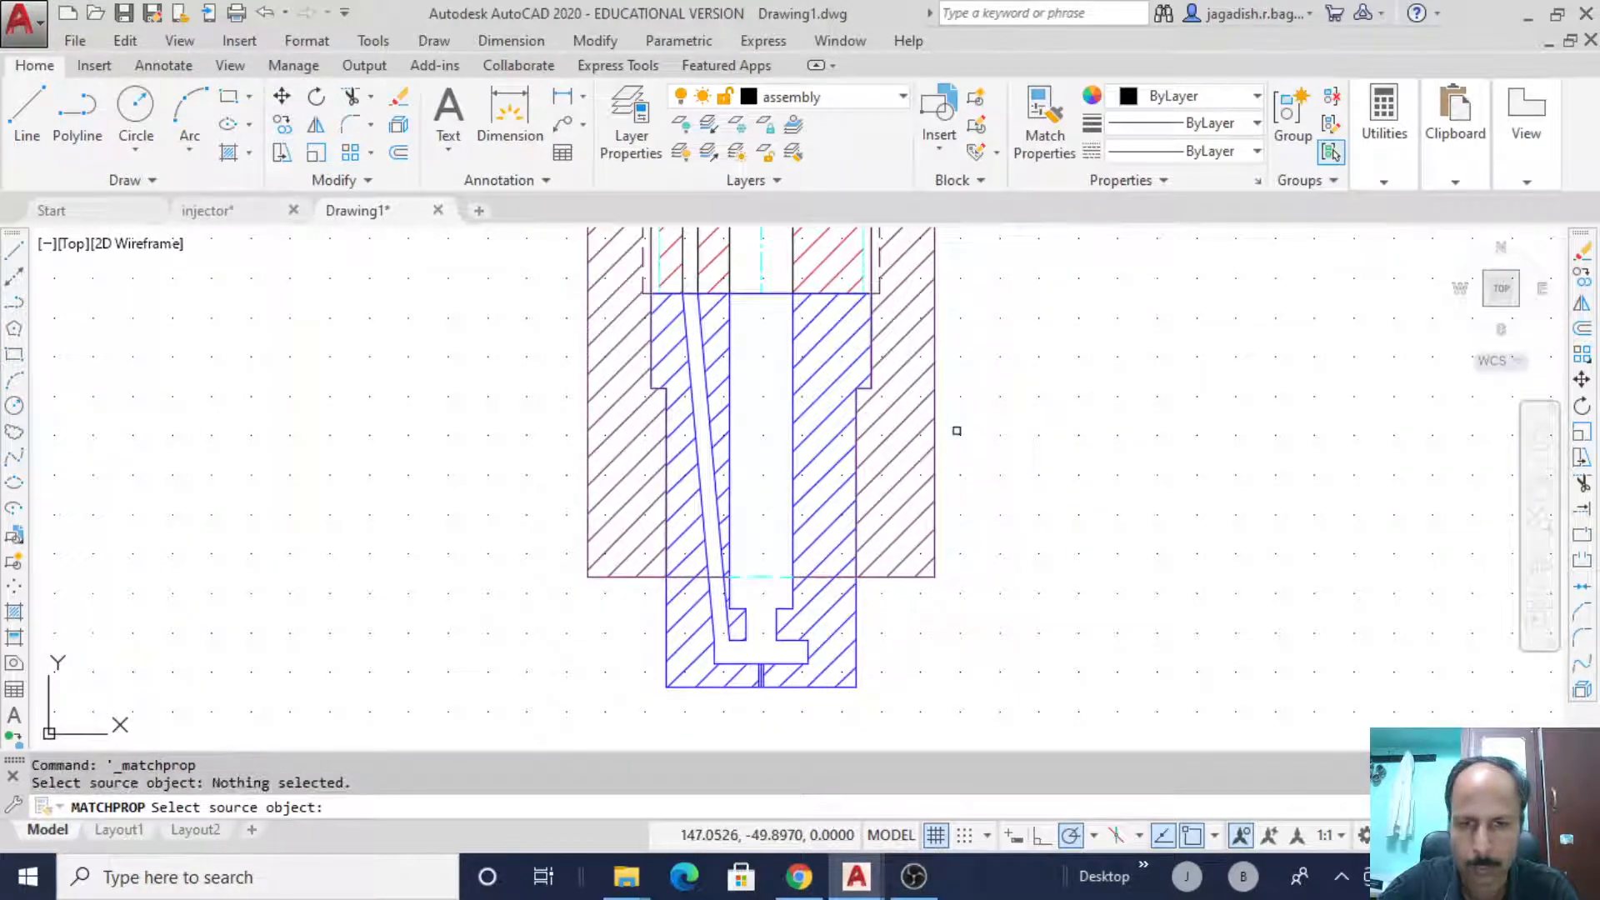
{"action": "middle_click_drag", "start_coordinate": [959, 436], "coordinate": [933, 620]}
{"action": "middle_click_drag", "start_coordinate": [1014, 371], "coordinate": [1014, 549]}
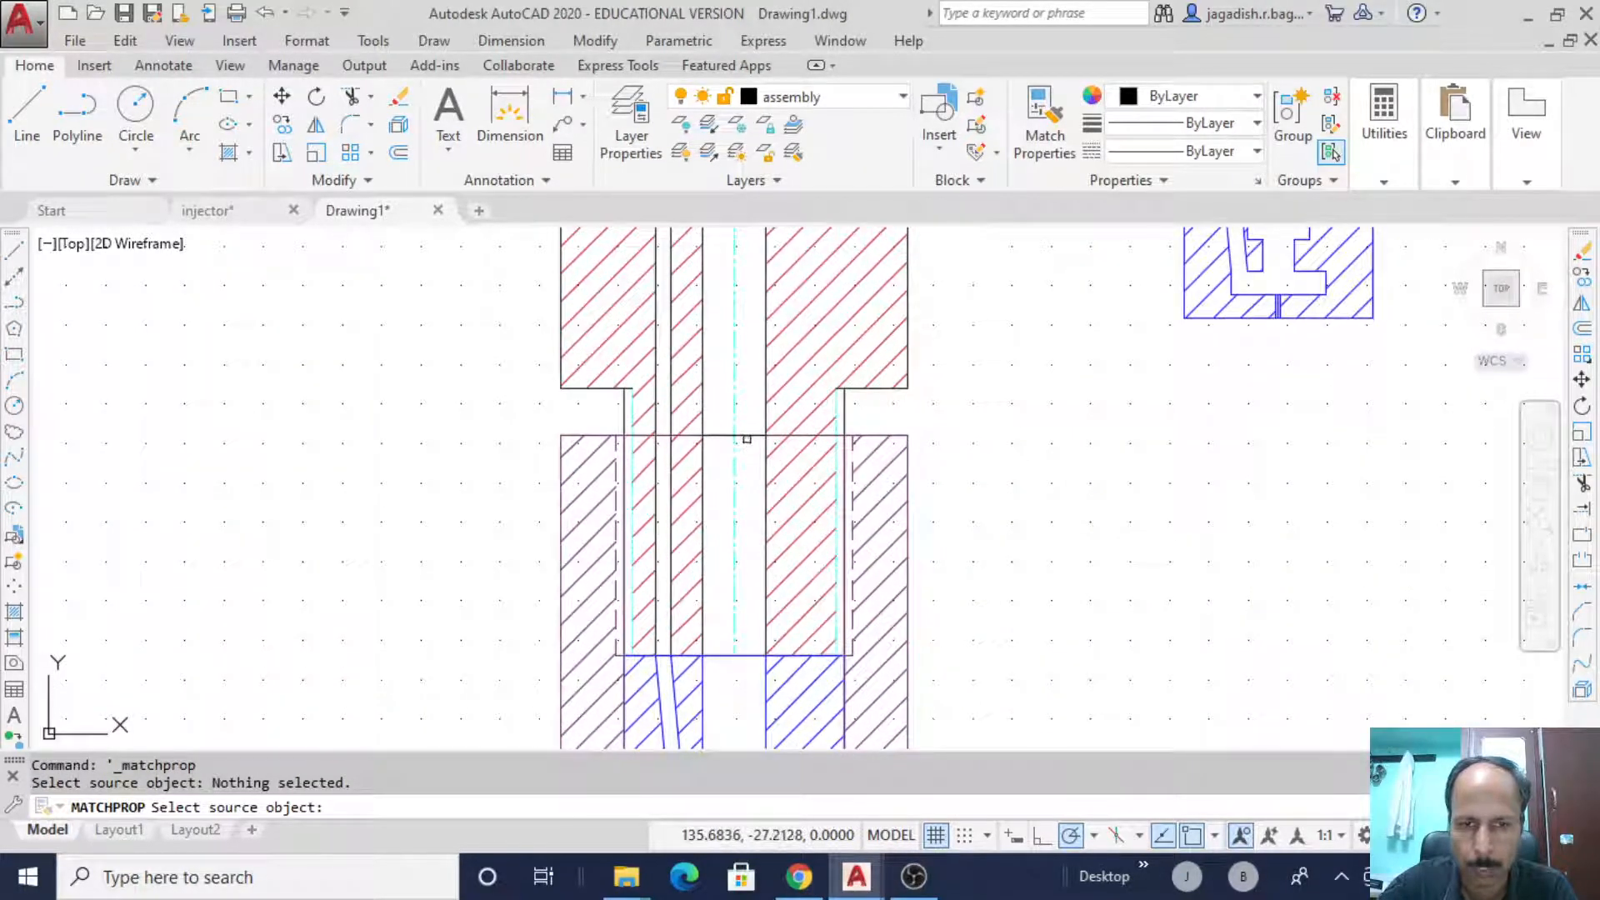
{"action": "left_click", "coordinate": [738, 435]}
{"action": "right_click", "coordinate": [1049, 422]}
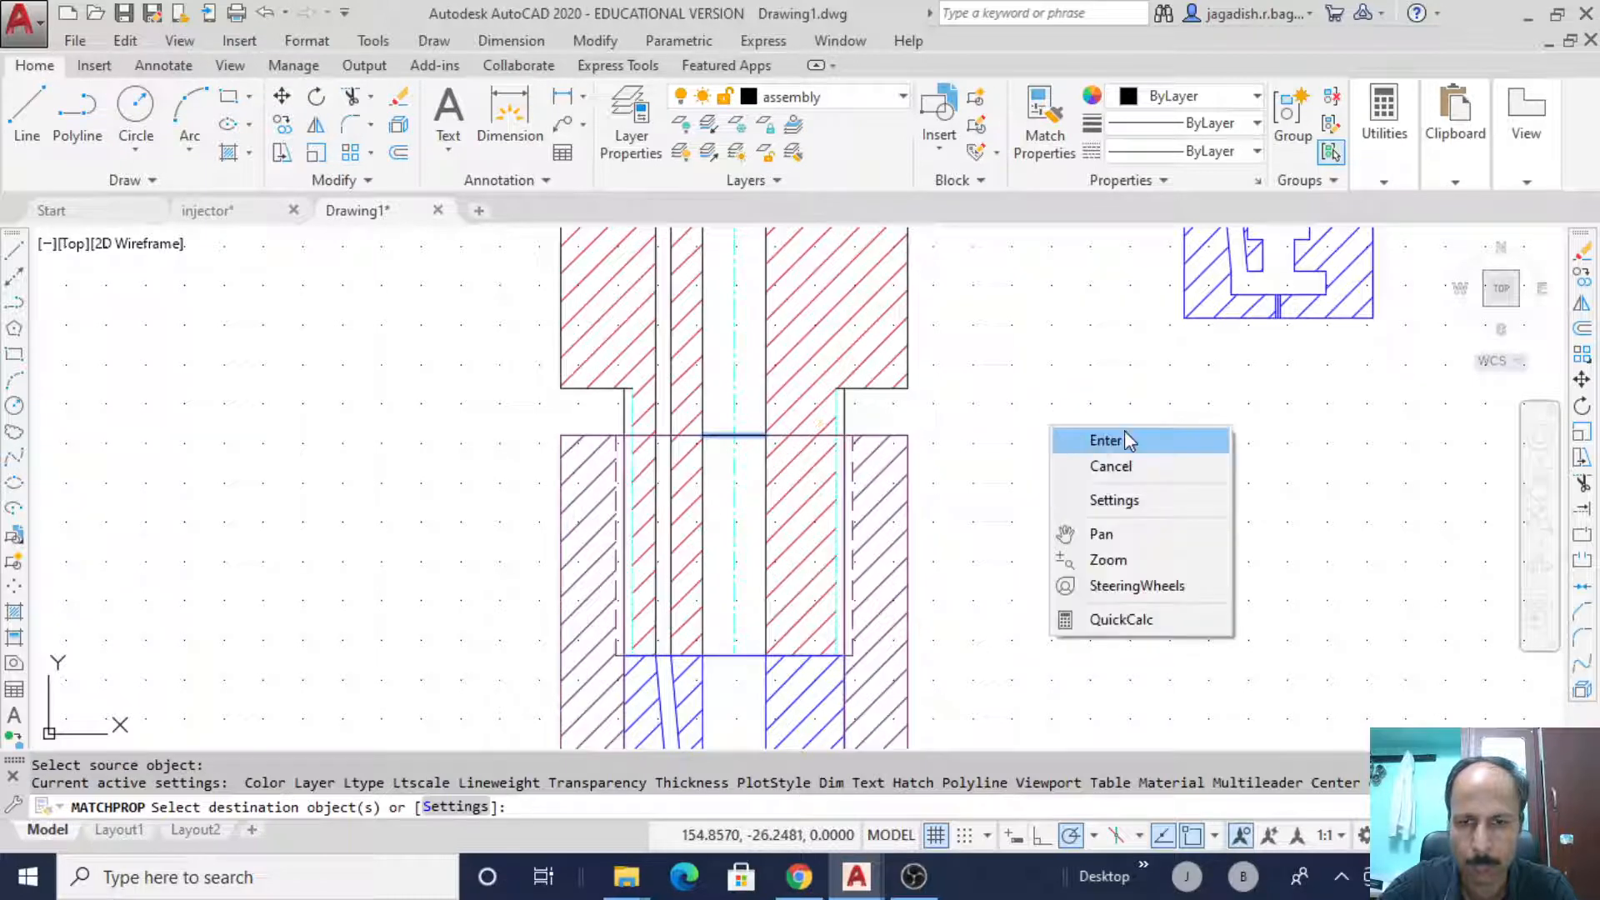
{"action": "left_click", "coordinate": [1083, 435]}
{"action": "key", "text": "Escape"}
{"action": "left_click", "coordinate": [754, 437]}
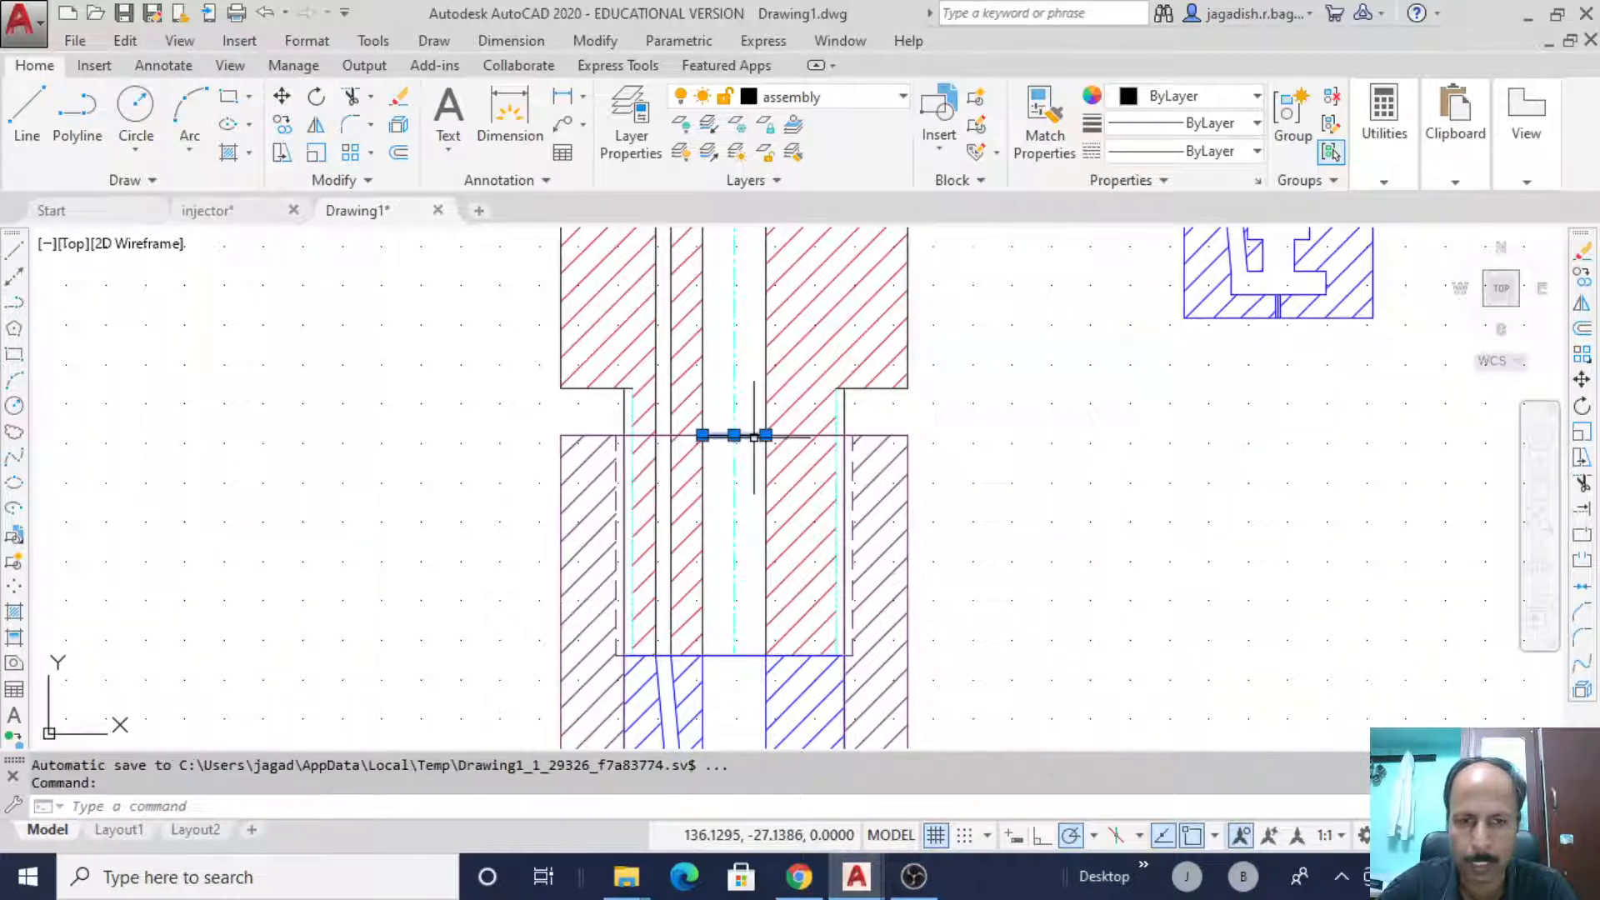
{"action": "key", "text": "Delete"}
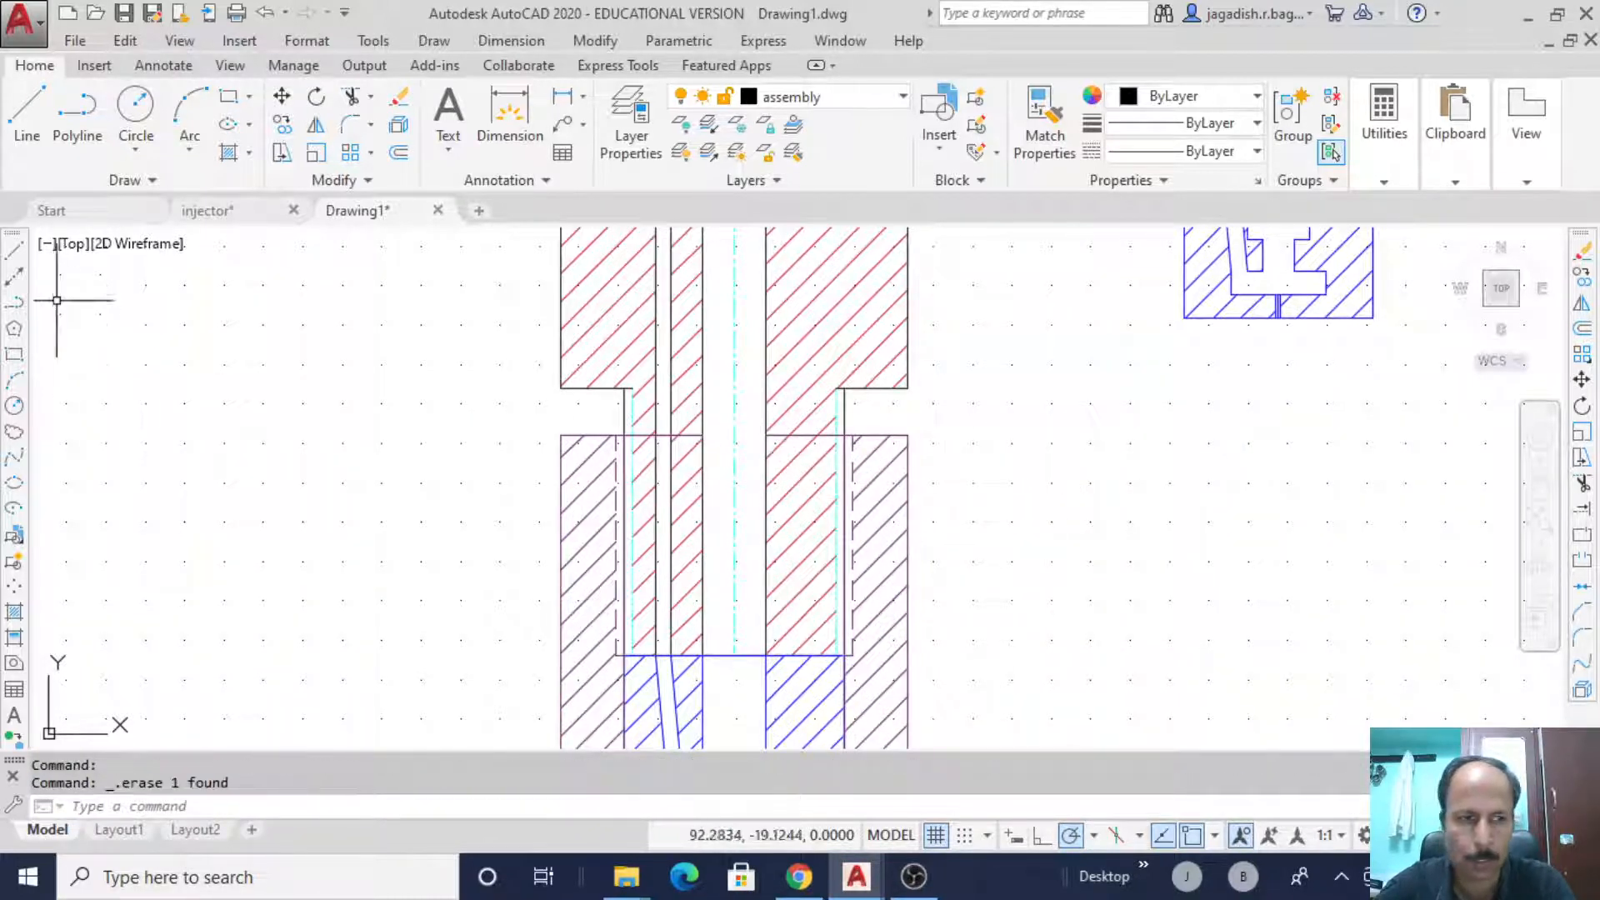
- Redraw the line between the injector body's bore walls at the holder's top edge
{"action": "left_click", "coordinate": [15, 257]}
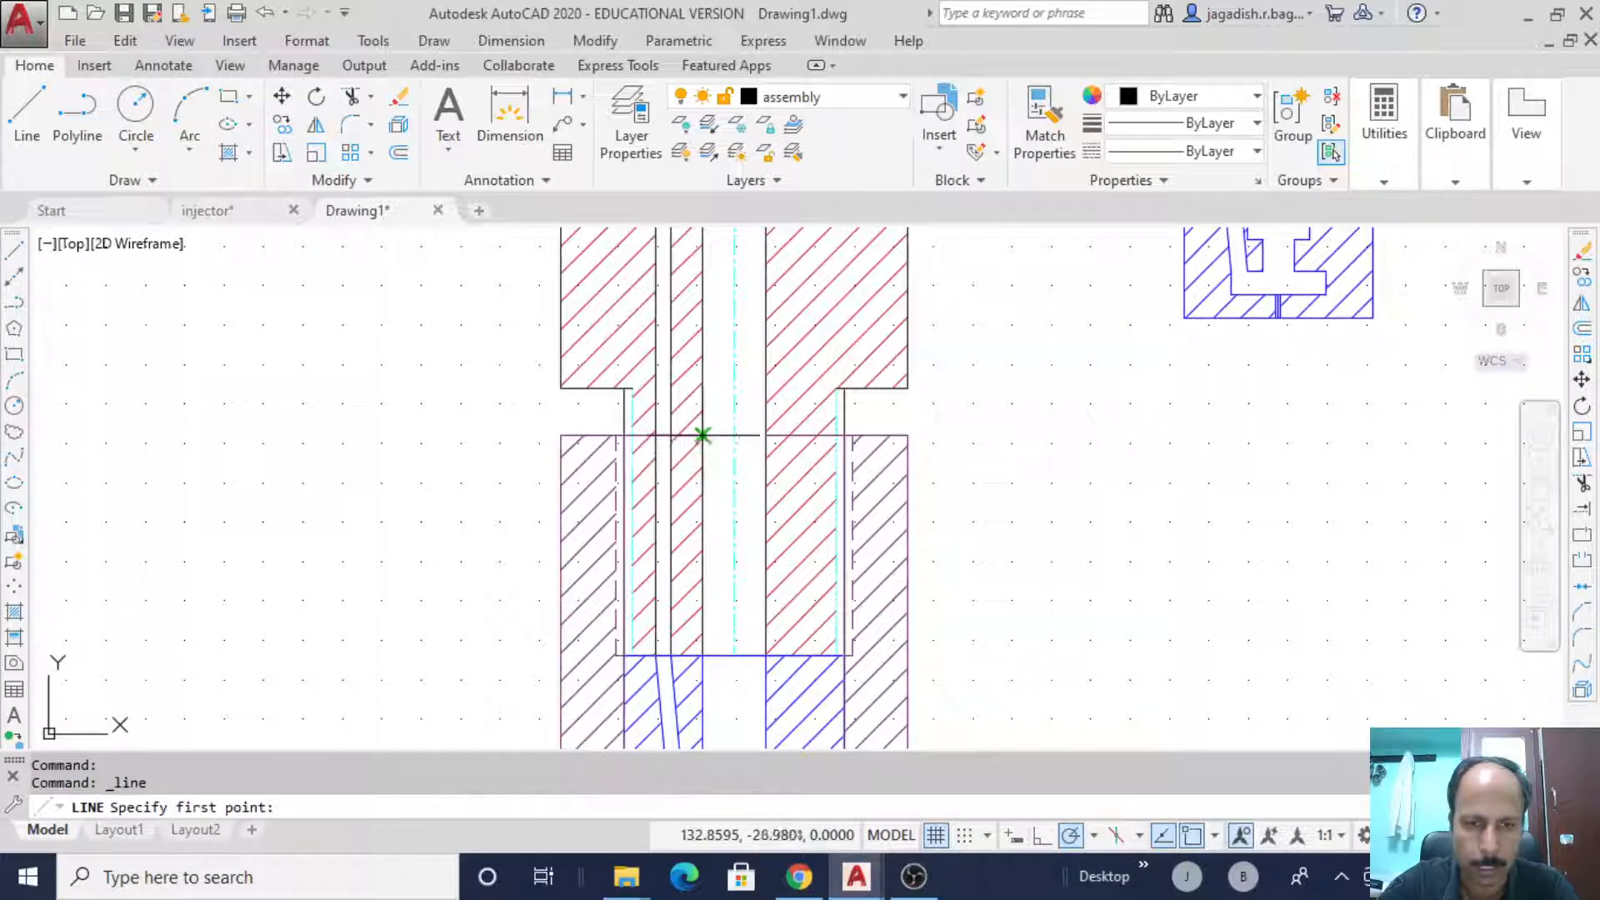
{"action": "left_click", "coordinate": [703, 434]}
{"action": "left_click", "coordinate": [765, 434]}
{"action": "key", "text": "Escape"}
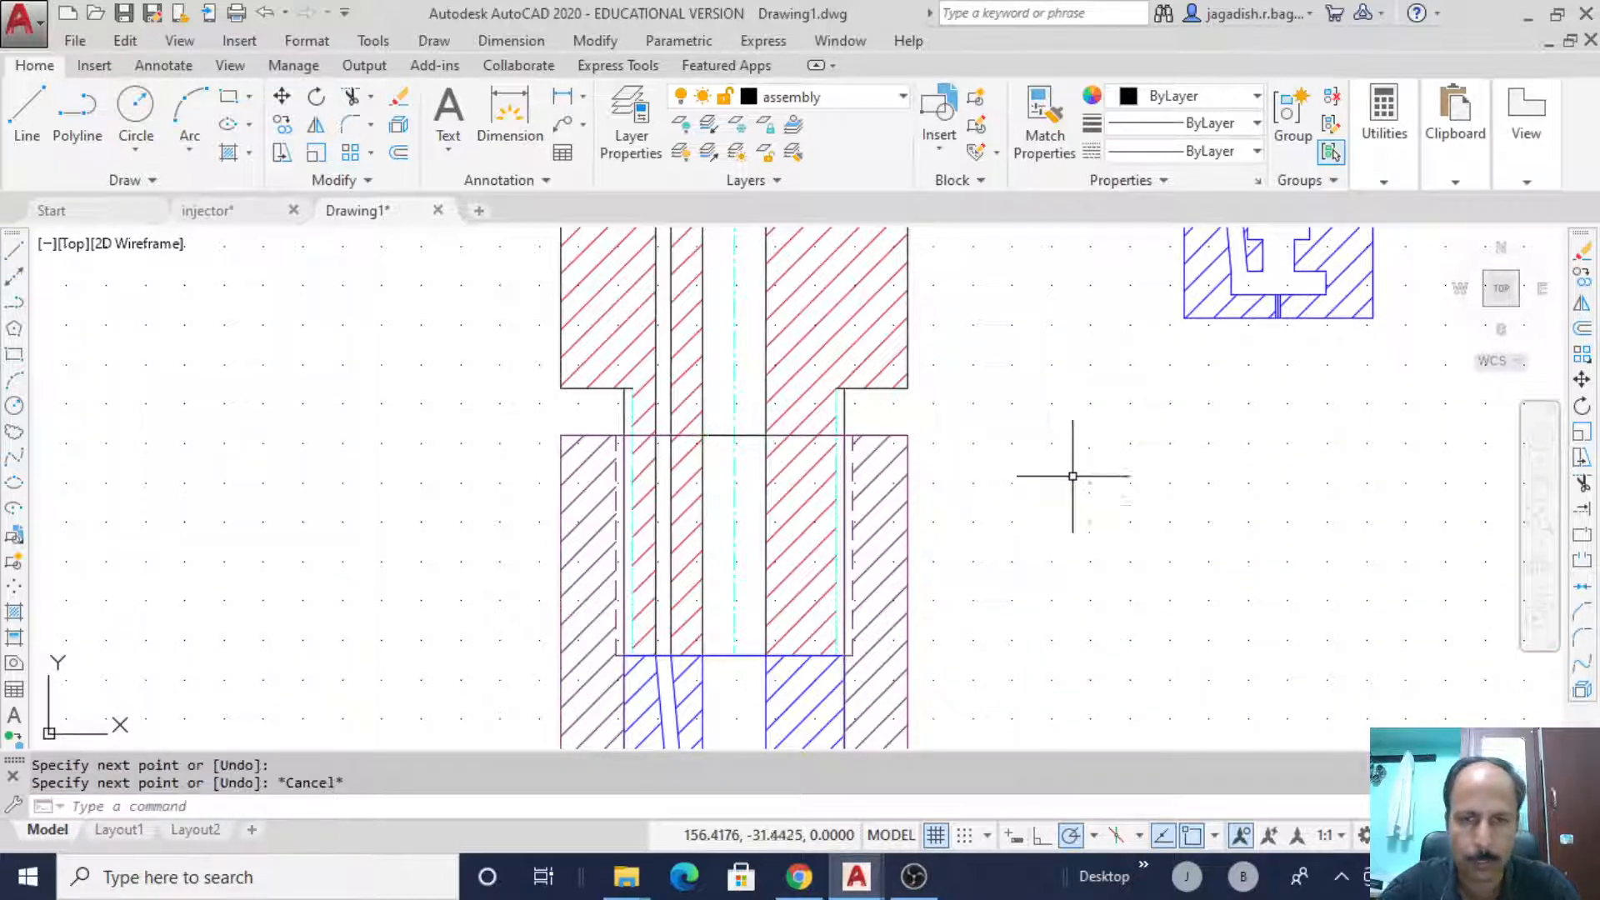
- Match the properties of the line at the holder's top edge inside the body bore to the cyan dashed line in the nozzle bore
{"action": "left_click", "coordinate": [1044, 125]}
{"action": "mouse_move", "coordinate": [1058, 232]}
{"action": "middle_mouse_down"}
{"action": "mouse_move", "coordinate": [1056, 453]}
{"action": "mouse_move", "coordinate": [925, 536]}
{"action": "mouse_move", "coordinate": [914, 377]}
{"action": "middle_mouse_up"}
{"action": "left_click", "coordinate": [763, 559]}
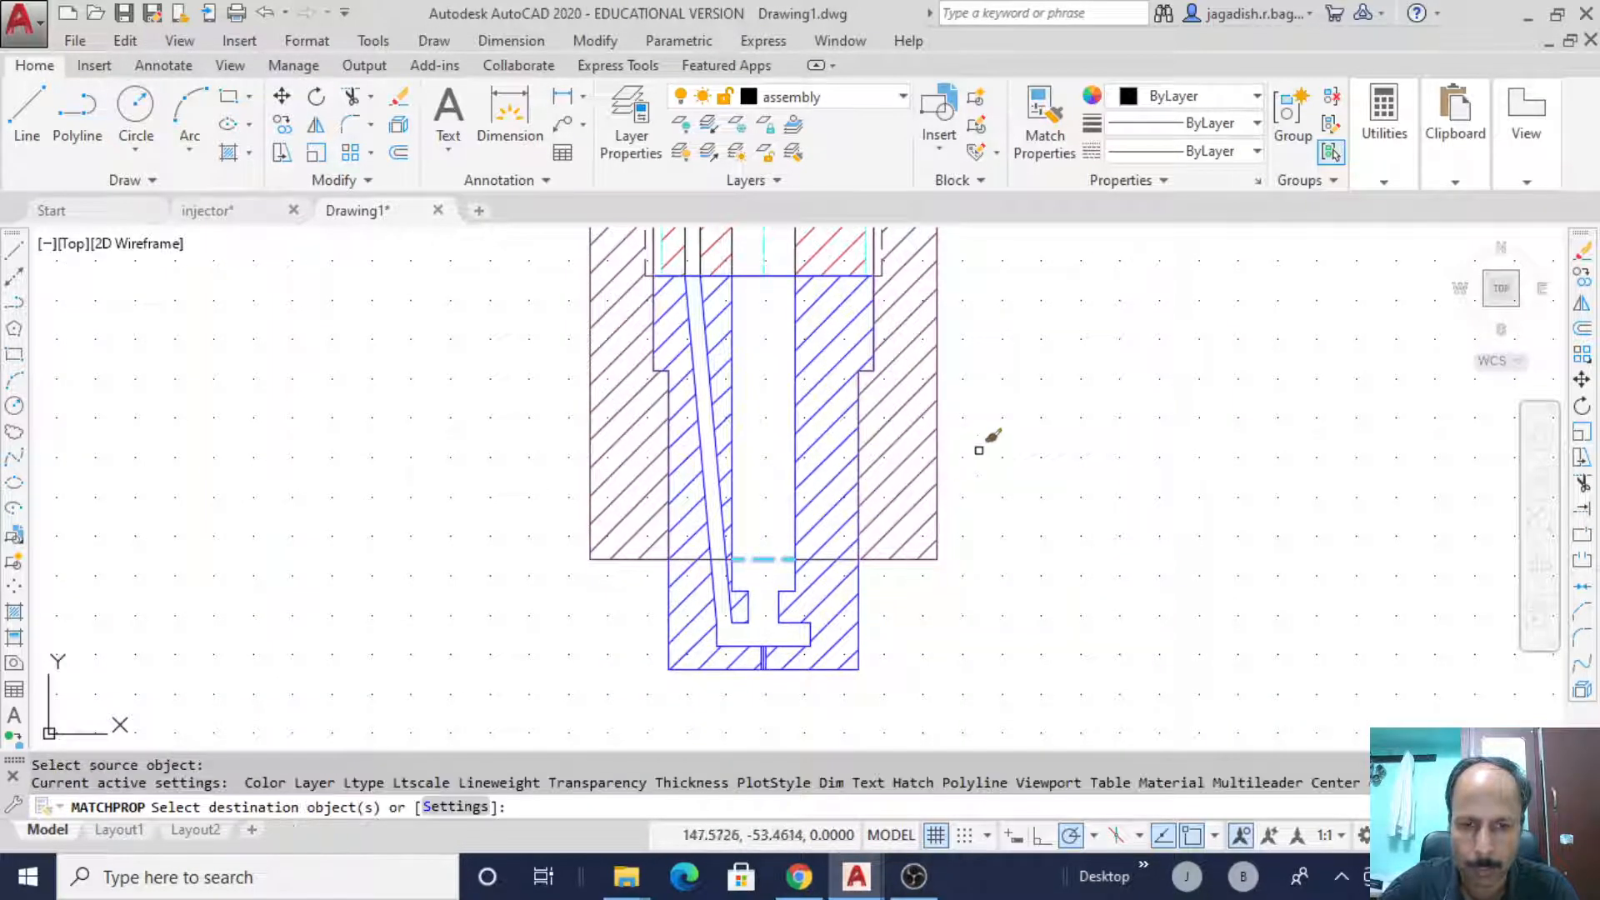
{"action": "middle_click_drag", "start_coordinate": [983, 447], "coordinate": [1026, 617]}
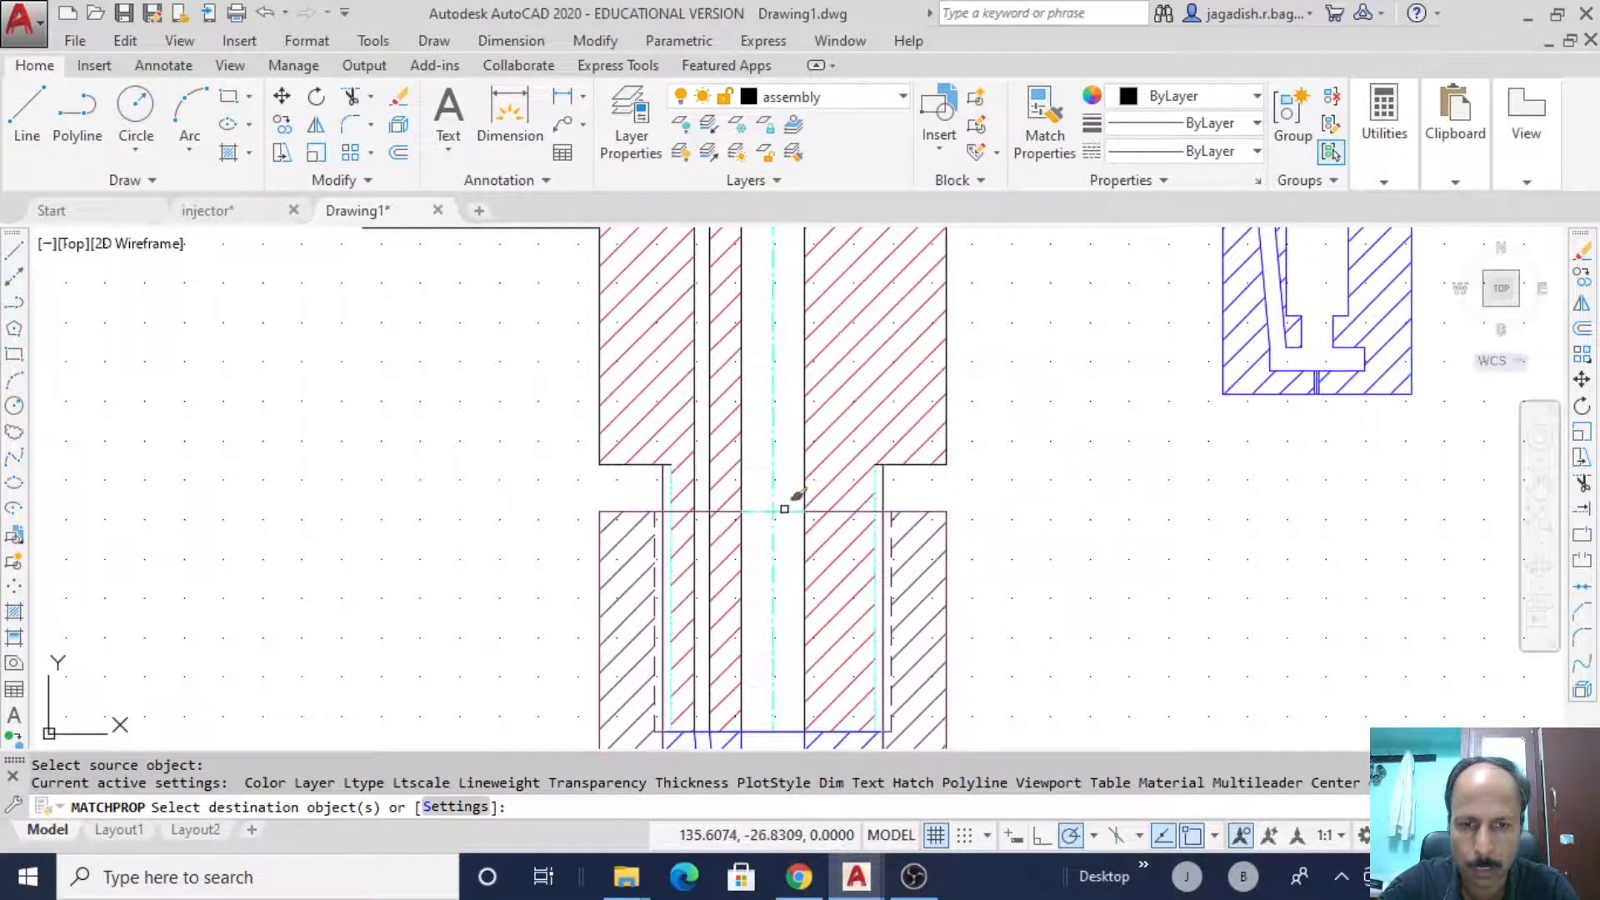
{"action": "right_click", "coordinate": [1045, 479]}
{"action": "left_click", "coordinate": [1091, 496]}
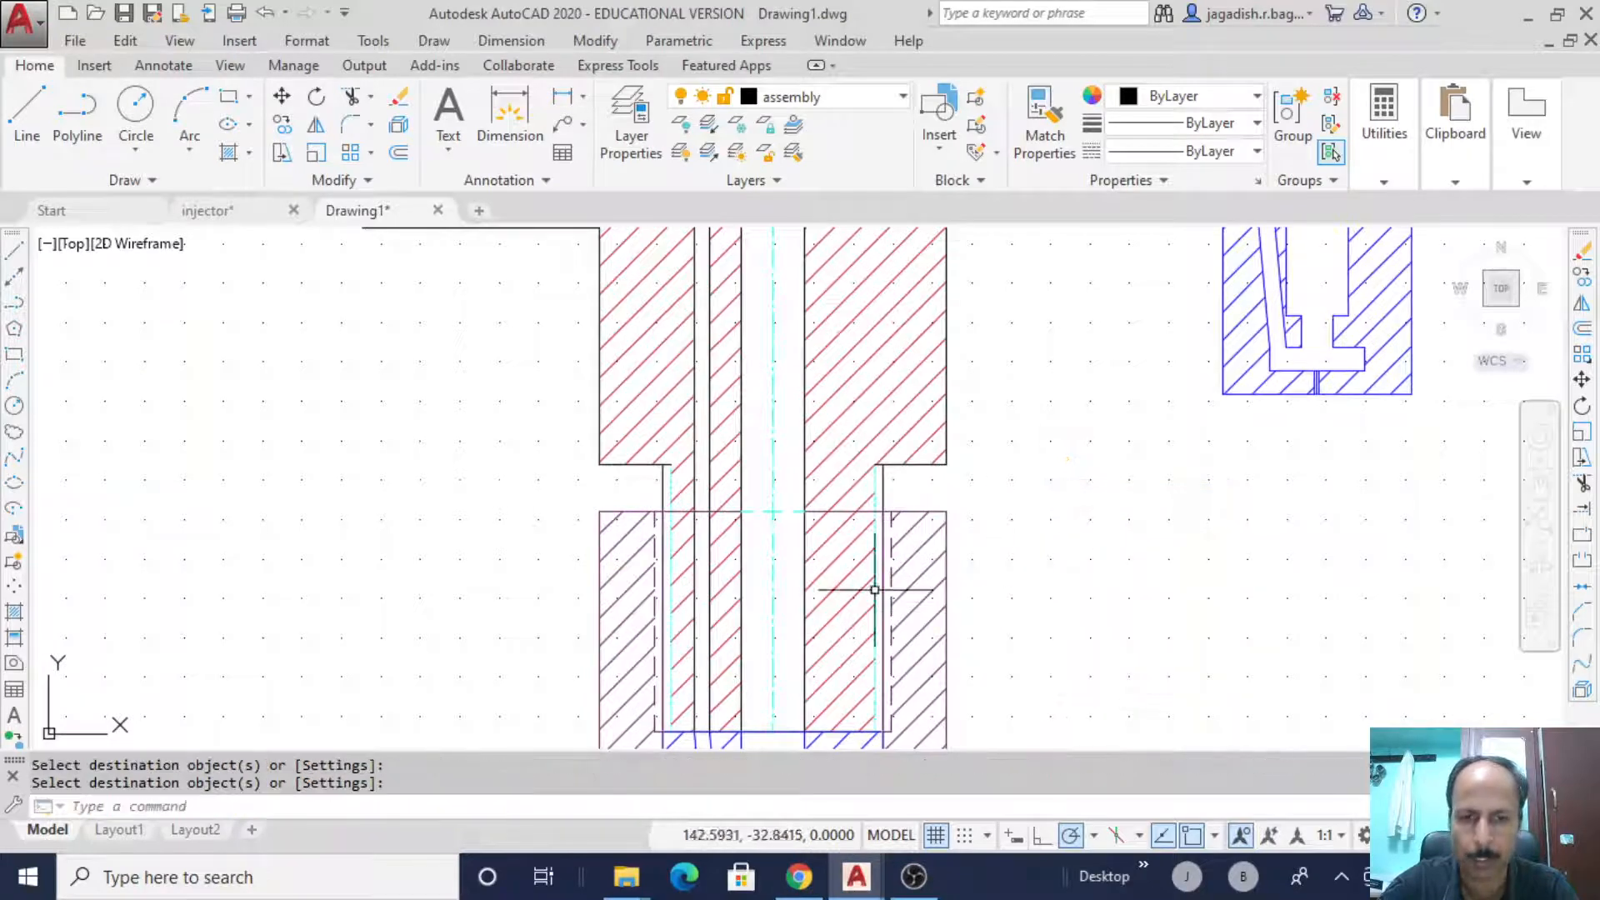
- Copy the red needle valve into the nozzle bore, aligning the lower corner of its bottom block with the corner of the bore's shoulder
{"action": "scroll", "coordinate": [1018, 529], "scroll_direction": "down", "scroll_amount": 3}
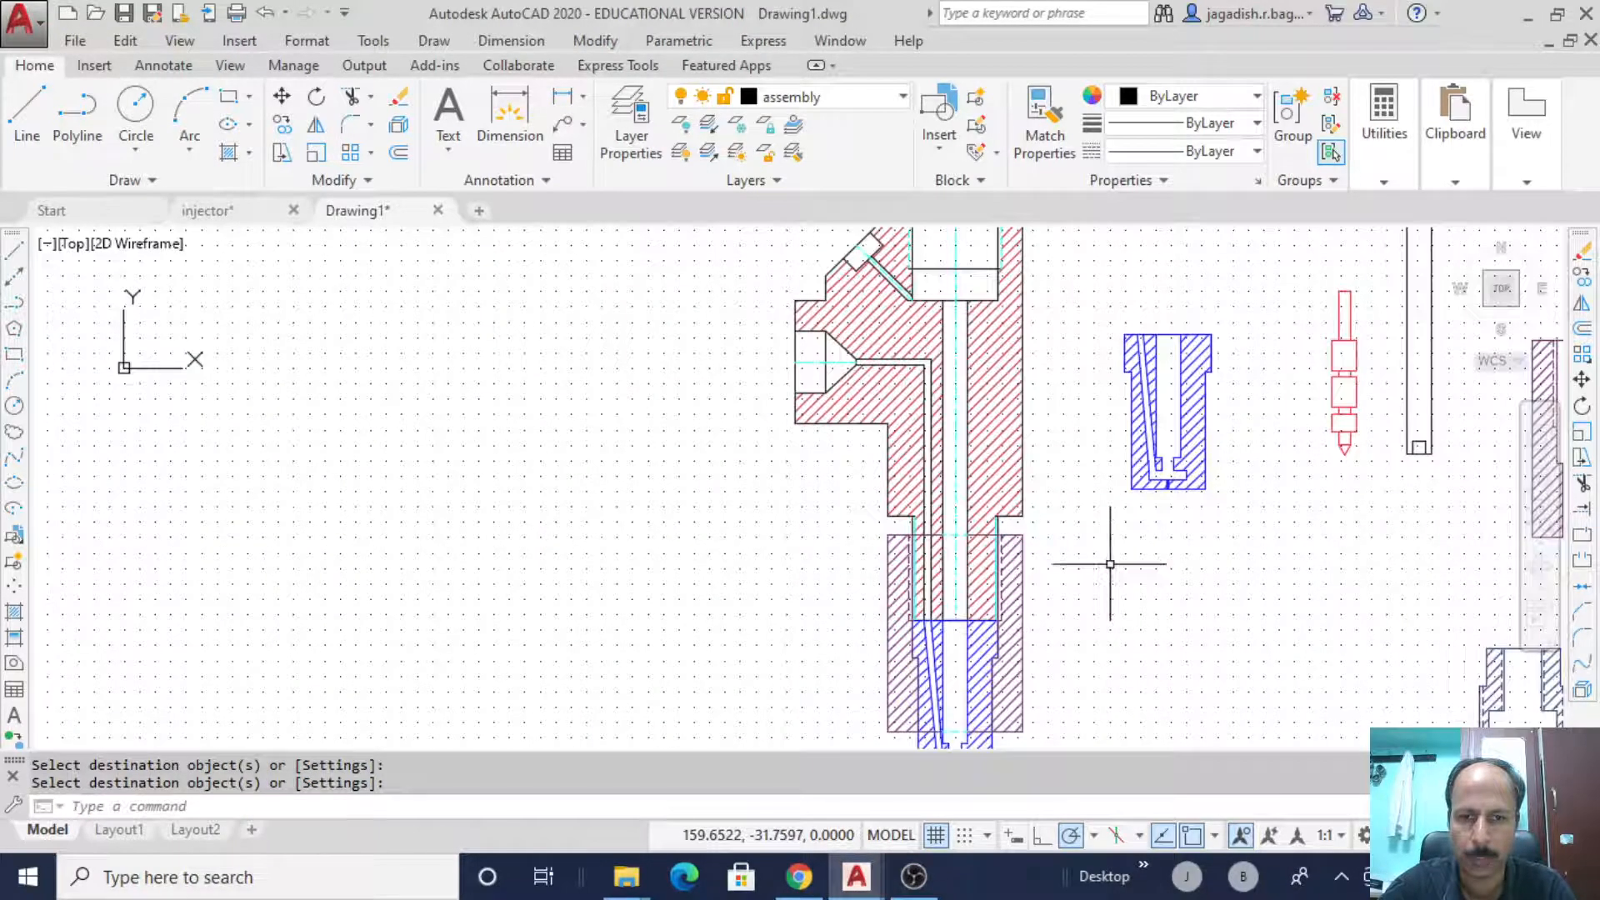
{"action": "mouse_move", "coordinate": [1110, 565]}
{"action": "middle_mouse_down"}
{"action": "mouse_move", "coordinate": [975, 643]}
{"action": "mouse_move", "coordinate": [920, 702]}
{"action": "middle_mouse_up"}
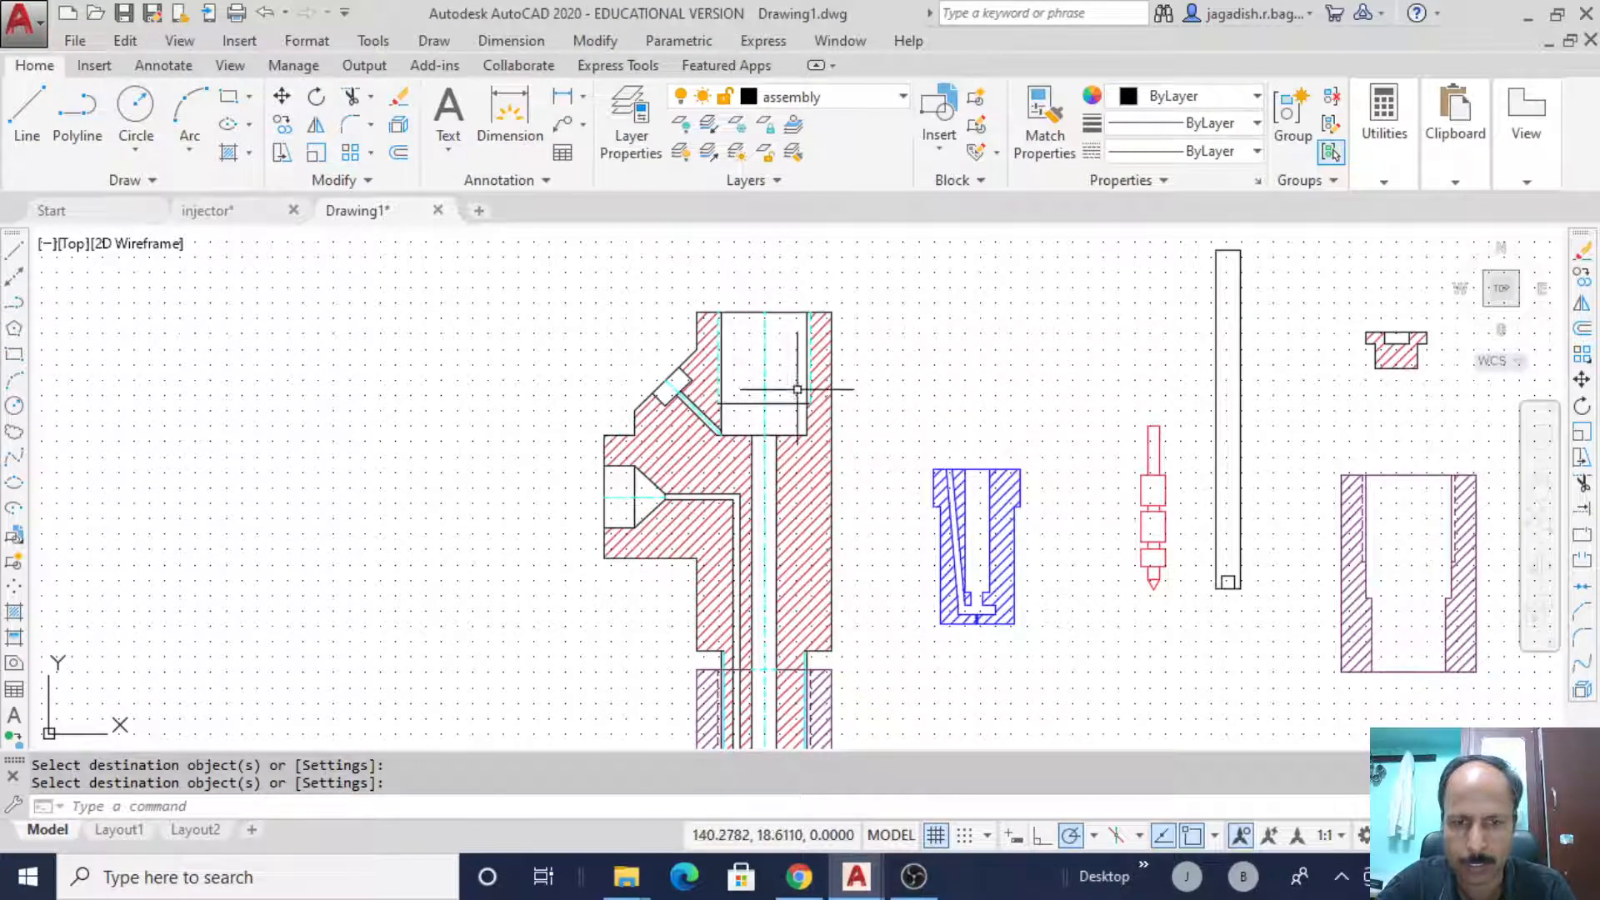
{"action": "middle_click_drag", "start_coordinate": [900, 642], "coordinate": [880, 461]}
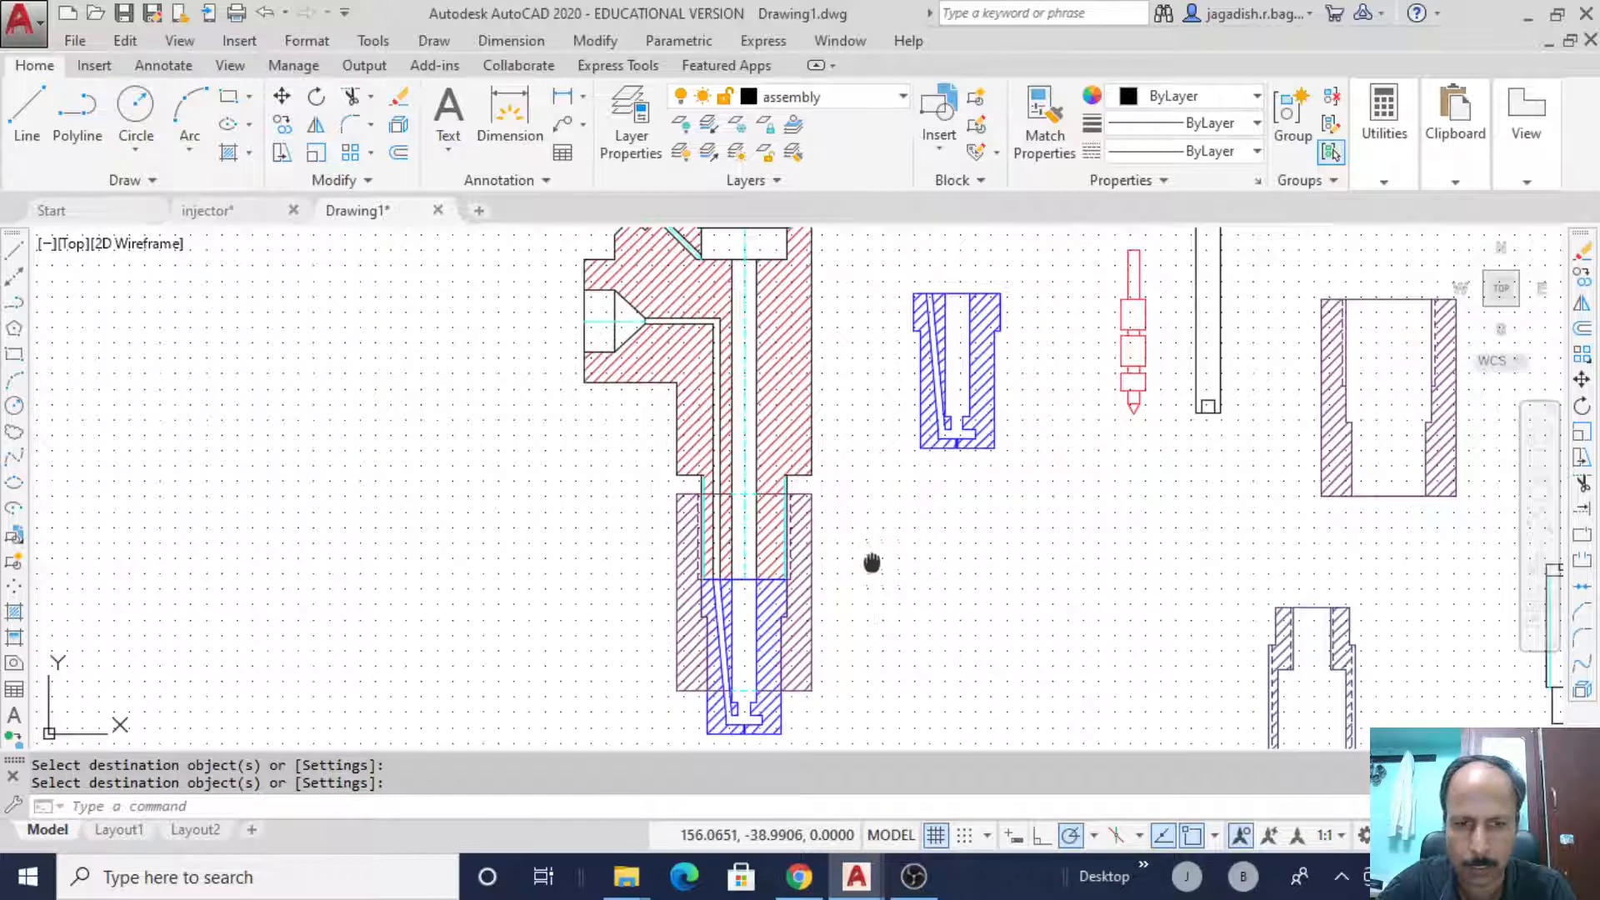
{"action": "middle_click_drag", "start_coordinate": [872, 561], "coordinate": [852, 533]}
{"action": "middle_click_drag", "start_coordinate": [936, 629], "coordinate": [866, 597]}
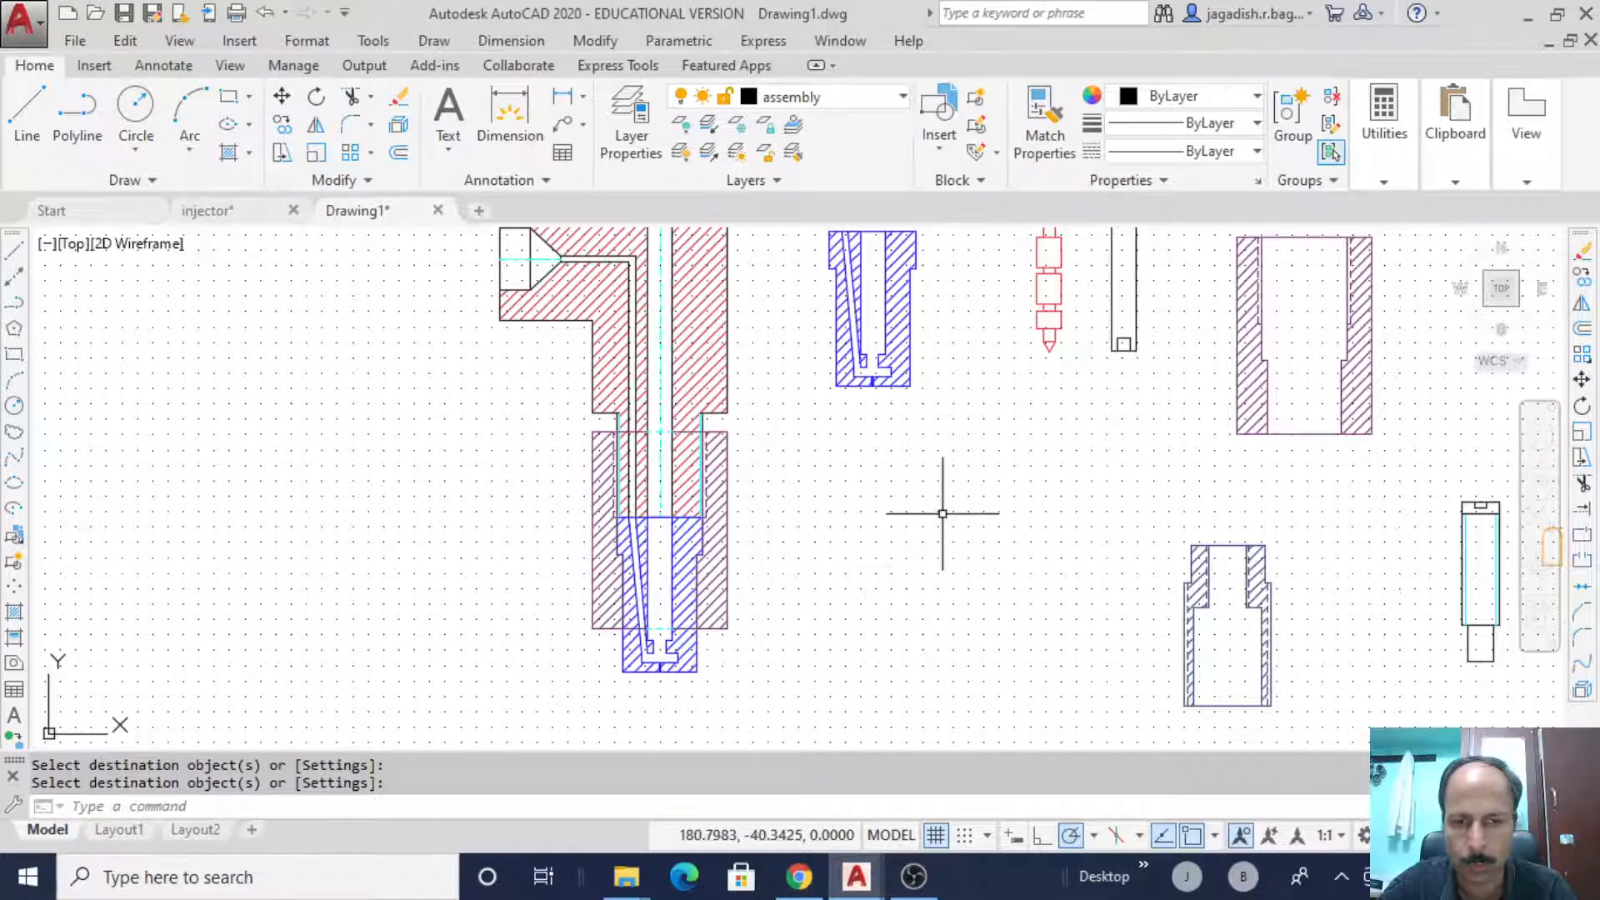
{"action": "middle_click_drag", "start_coordinate": [1002, 493], "coordinate": [907, 651]}
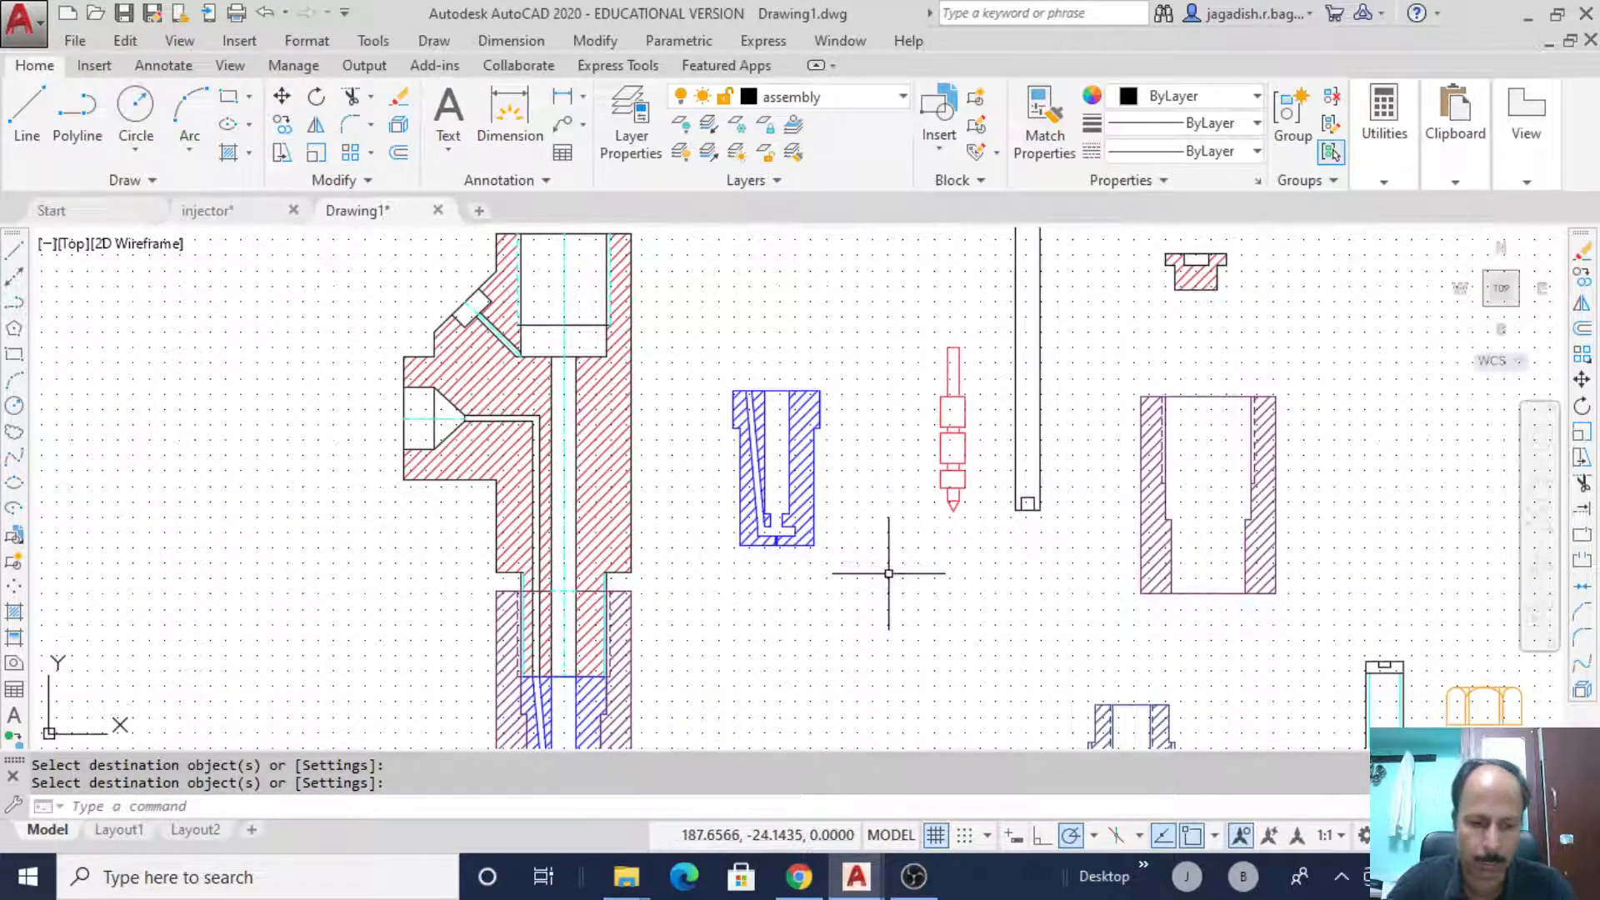
{"action": "type", "text": "opy"}
{"action": "key", "text": "Return"}
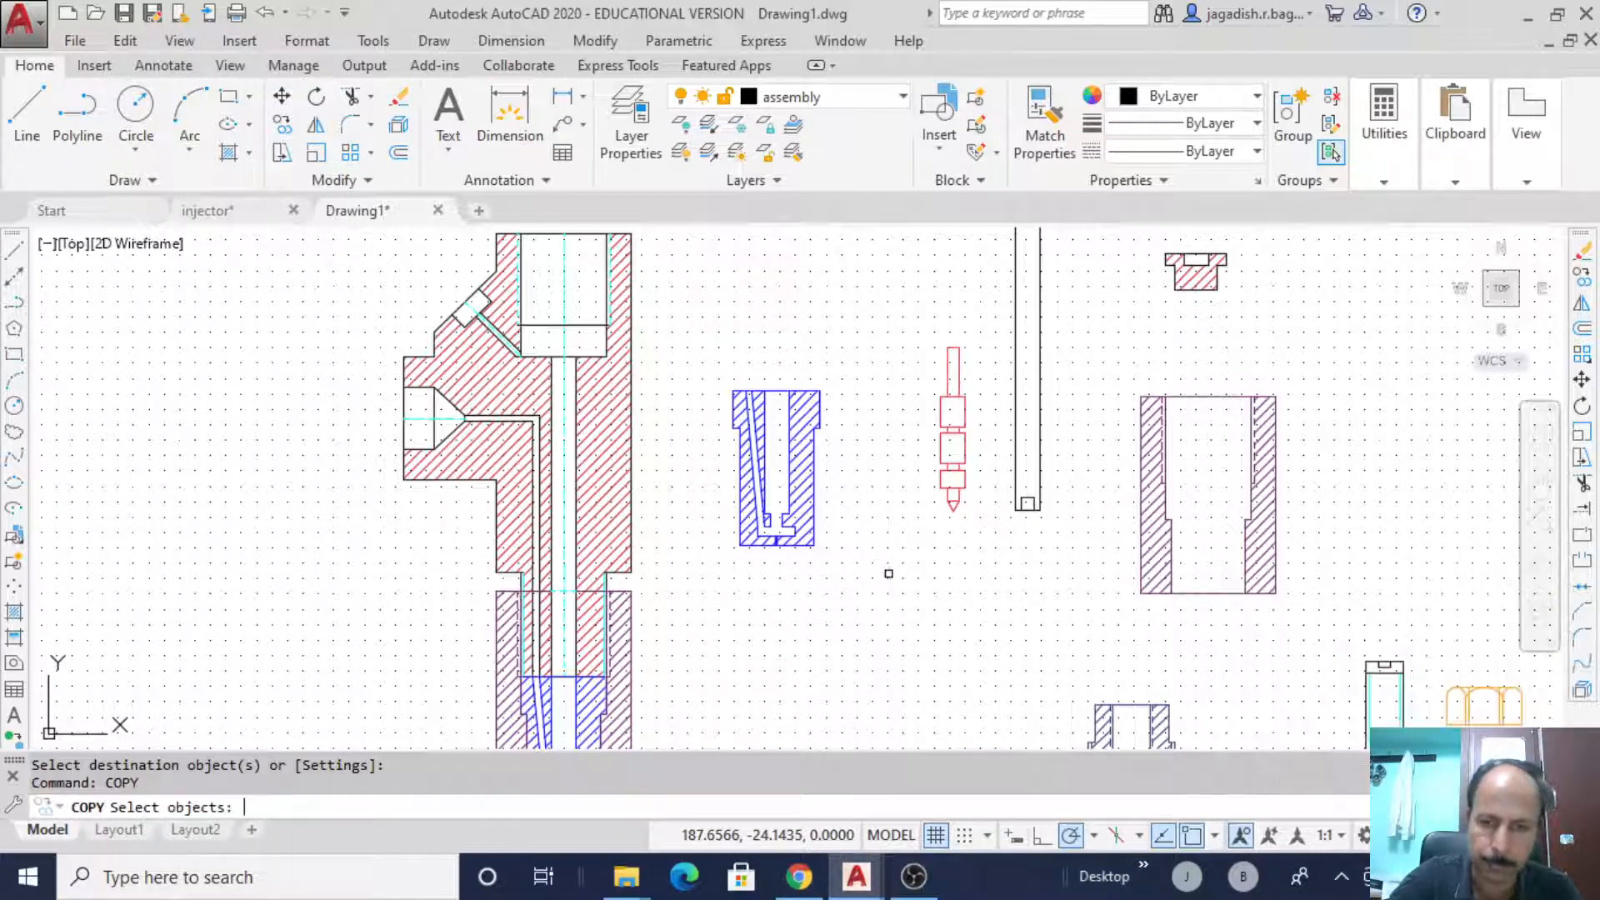
{"action": "mouse_move", "coordinate": [941, 326]}
{"action": "left_mouse_down"}
{"action": "mouse_move", "coordinate": [922, 536]}
{"action": "mouse_move", "coordinate": [984, 486]}
{"action": "mouse_move", "coordinate": [985, 365]}
{"action": "mouse_move", "coordinate": [955, 331]}
{"action": "left_mouse_up"}
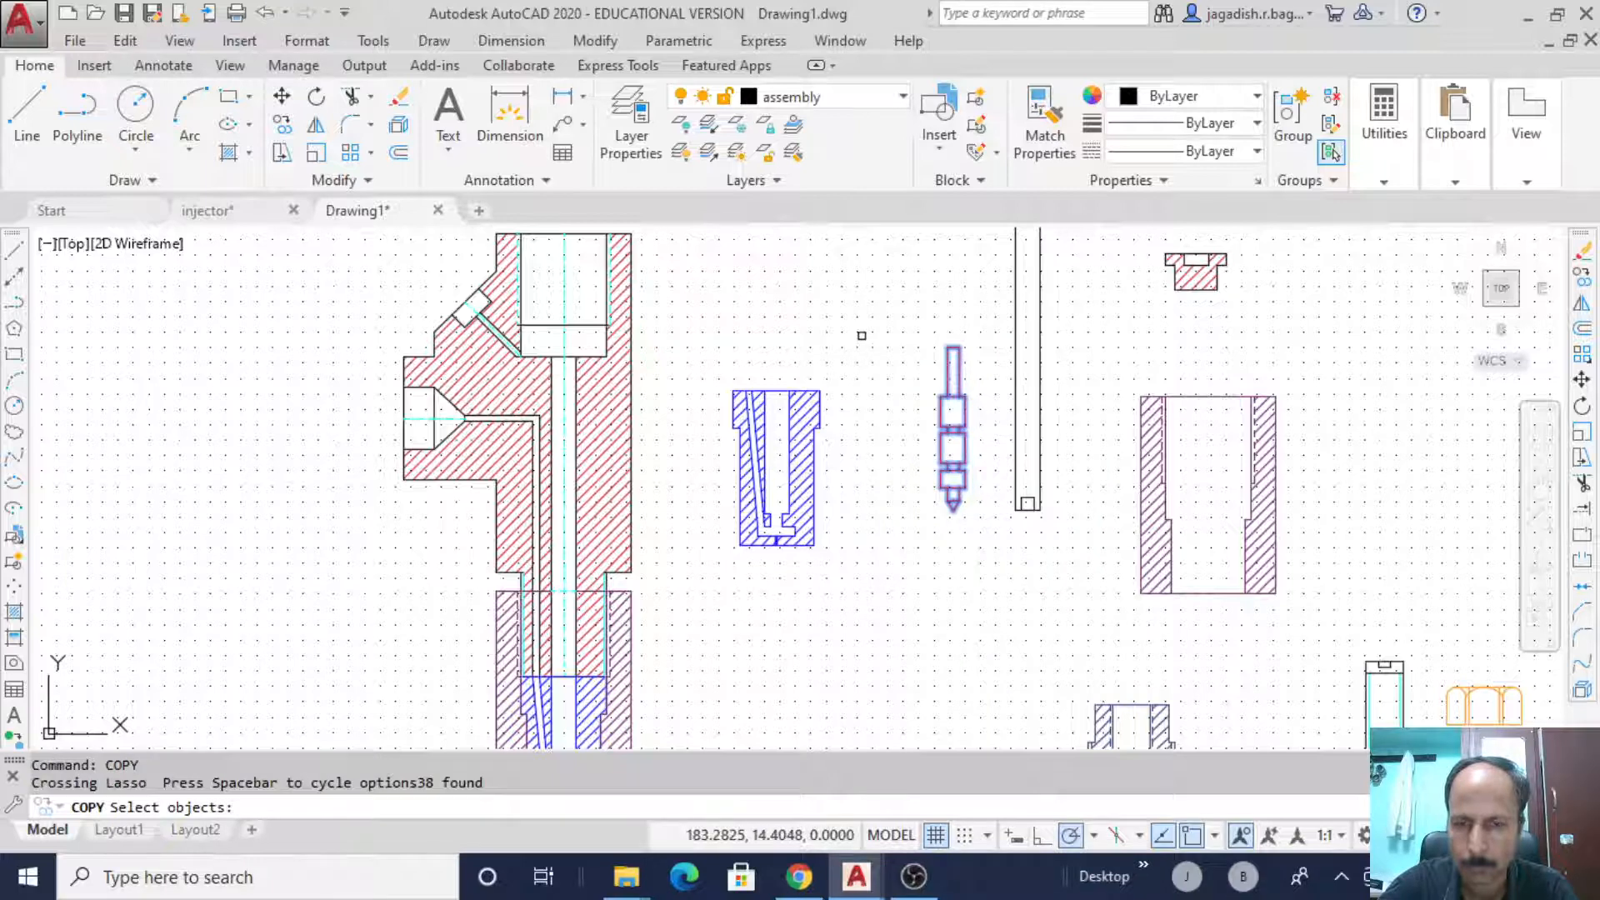
{"action": "key", "text": "Return"}
{"action": "scroll", "coordinate": [881, 451], "scroll_direction": "up", "scroll_amount": 3}
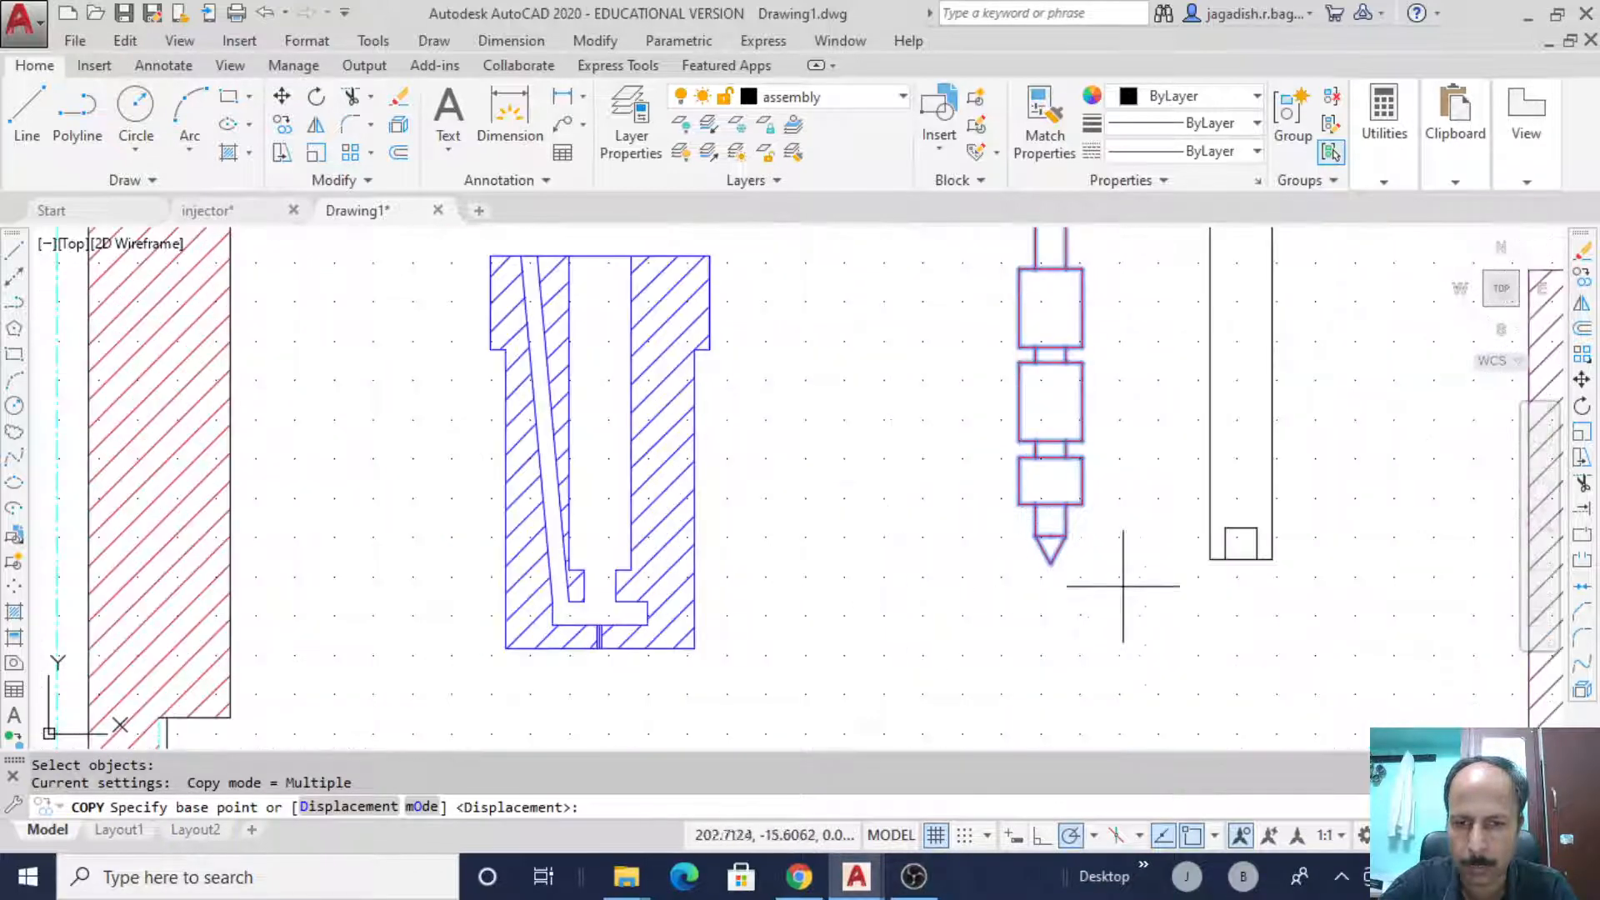
{"action": "left_click", "coordinate": [1082, 504]}
{"action": "scroll", "coordinate": [822, 643], "scroll_direction": "up", "scroll_amount": 3}
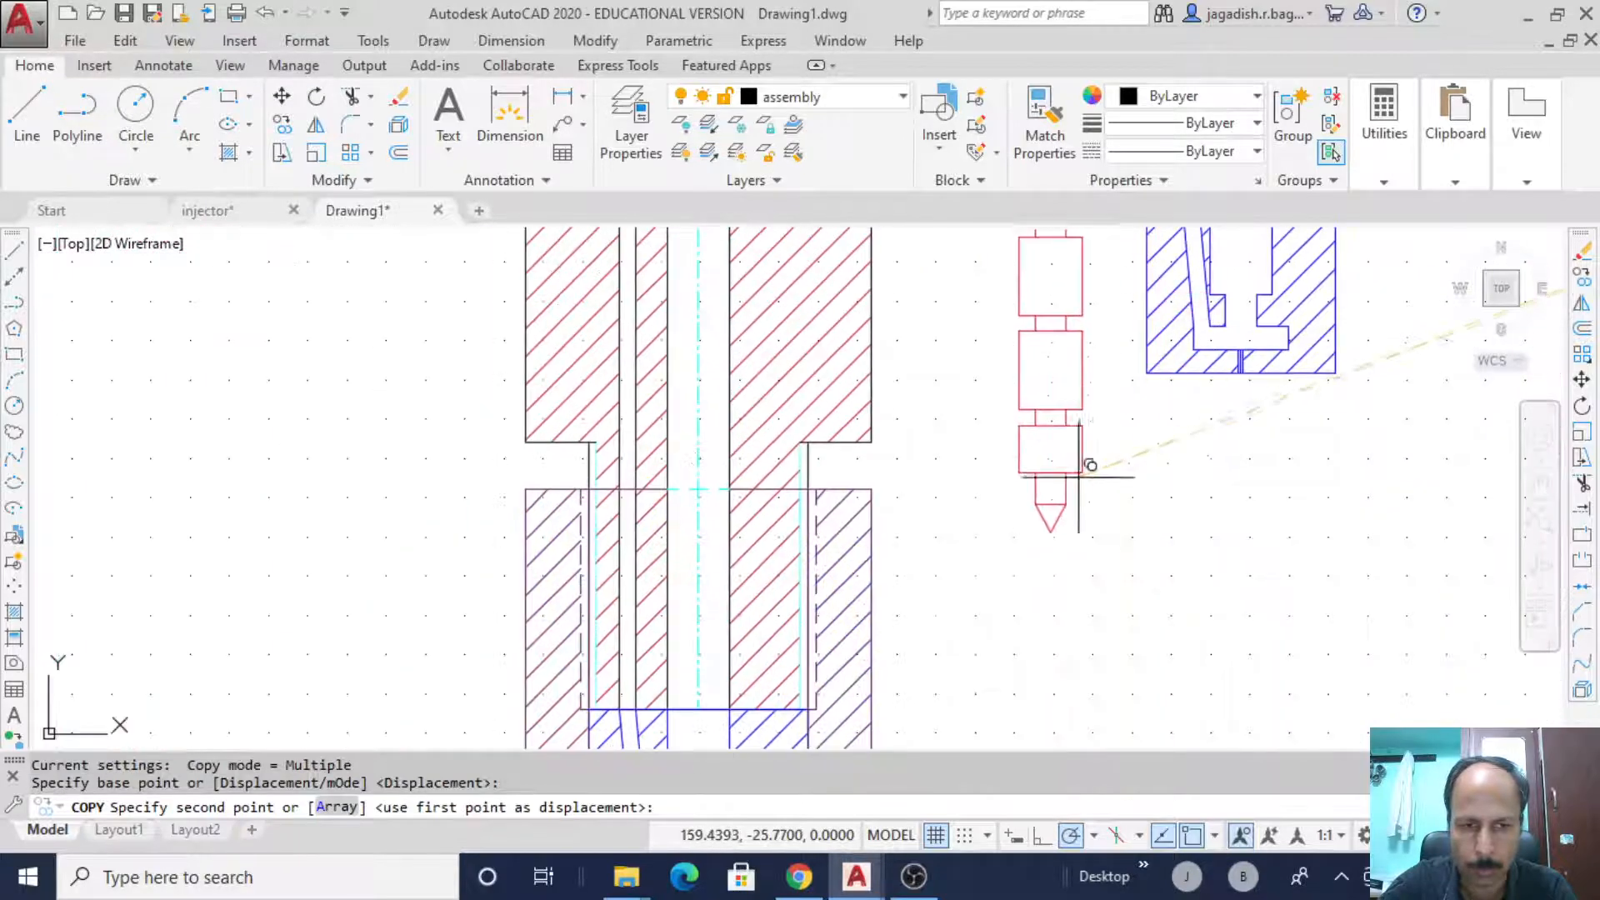
{"action": "middle_click_drag", "start_coordinate": [1089, 458], "coordinate": [1106, 274]}
{"action": "middle_click_drag", "start_coordinate": [993, 575], "coordinate": [972, 300]}
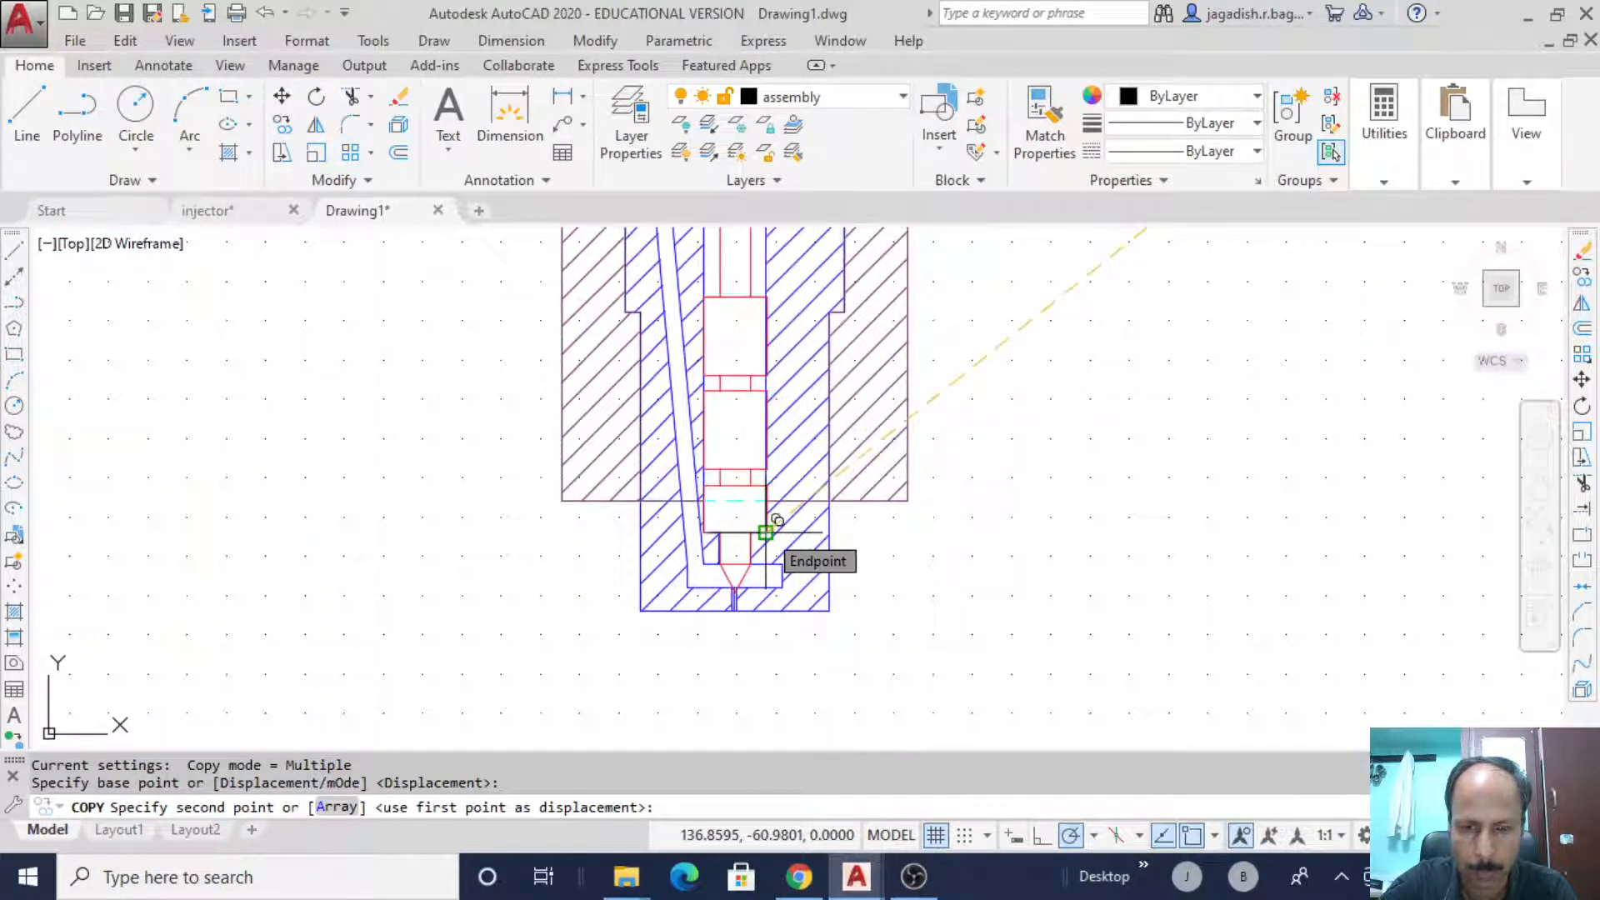
{"action": "left_click", "coordinate": [776, 521]}
{"action": "key", "text": "Escape"}
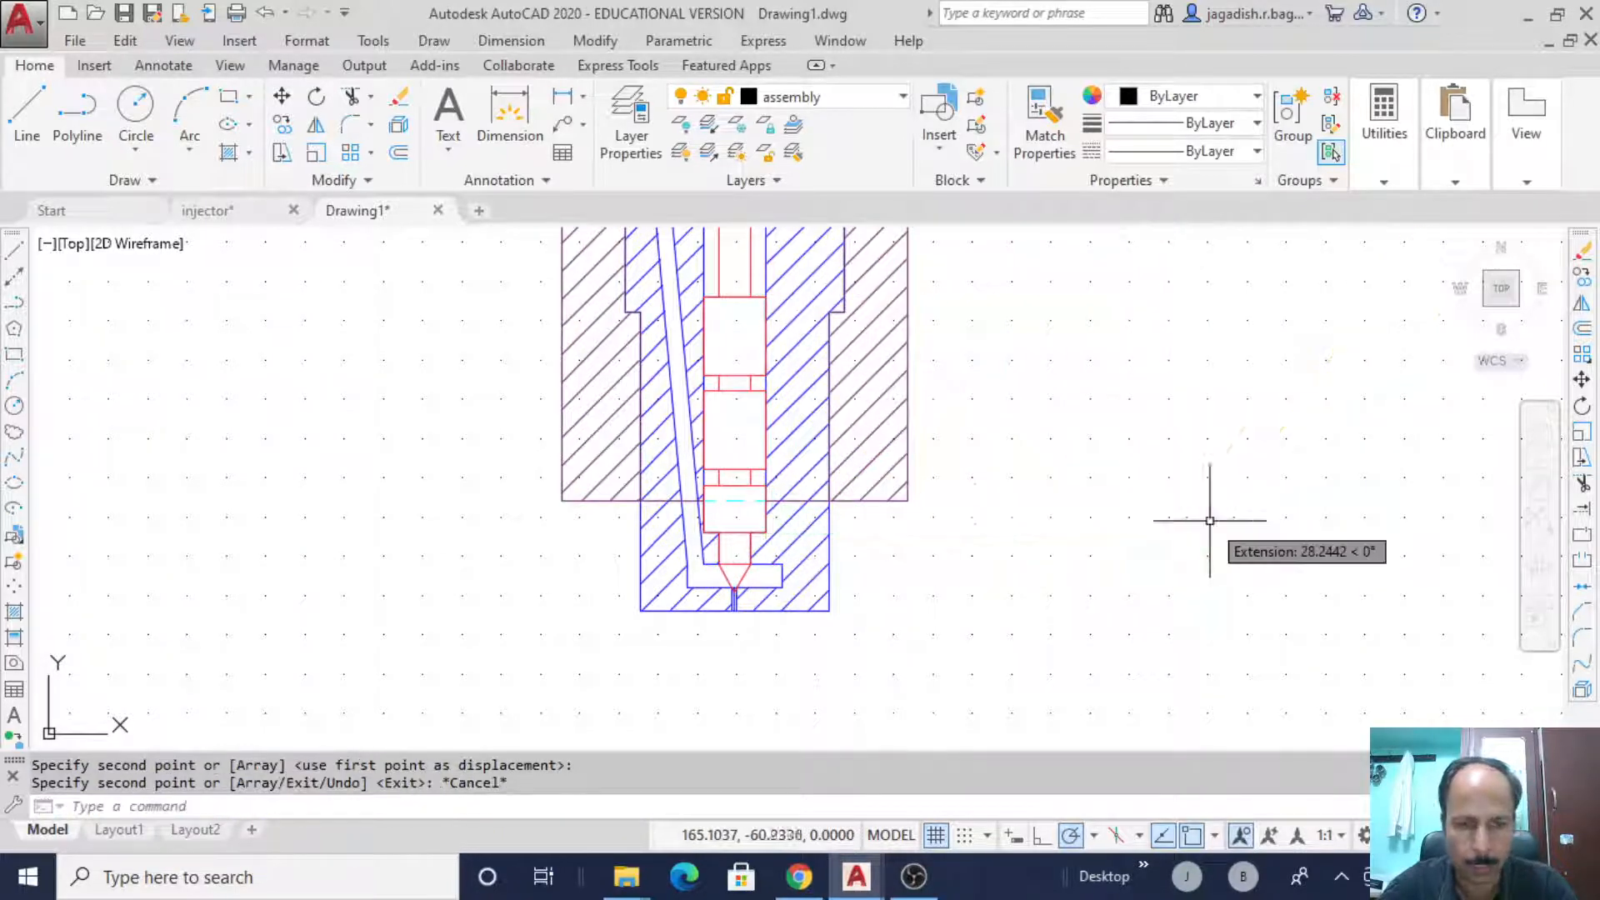
- Trim the nozzle's top edge line between the two sides of the needle's upper stem
{"action": "scroll", "coordinate": [1091, 461], "scroll_direction": "up", "scroll_amount": 2}
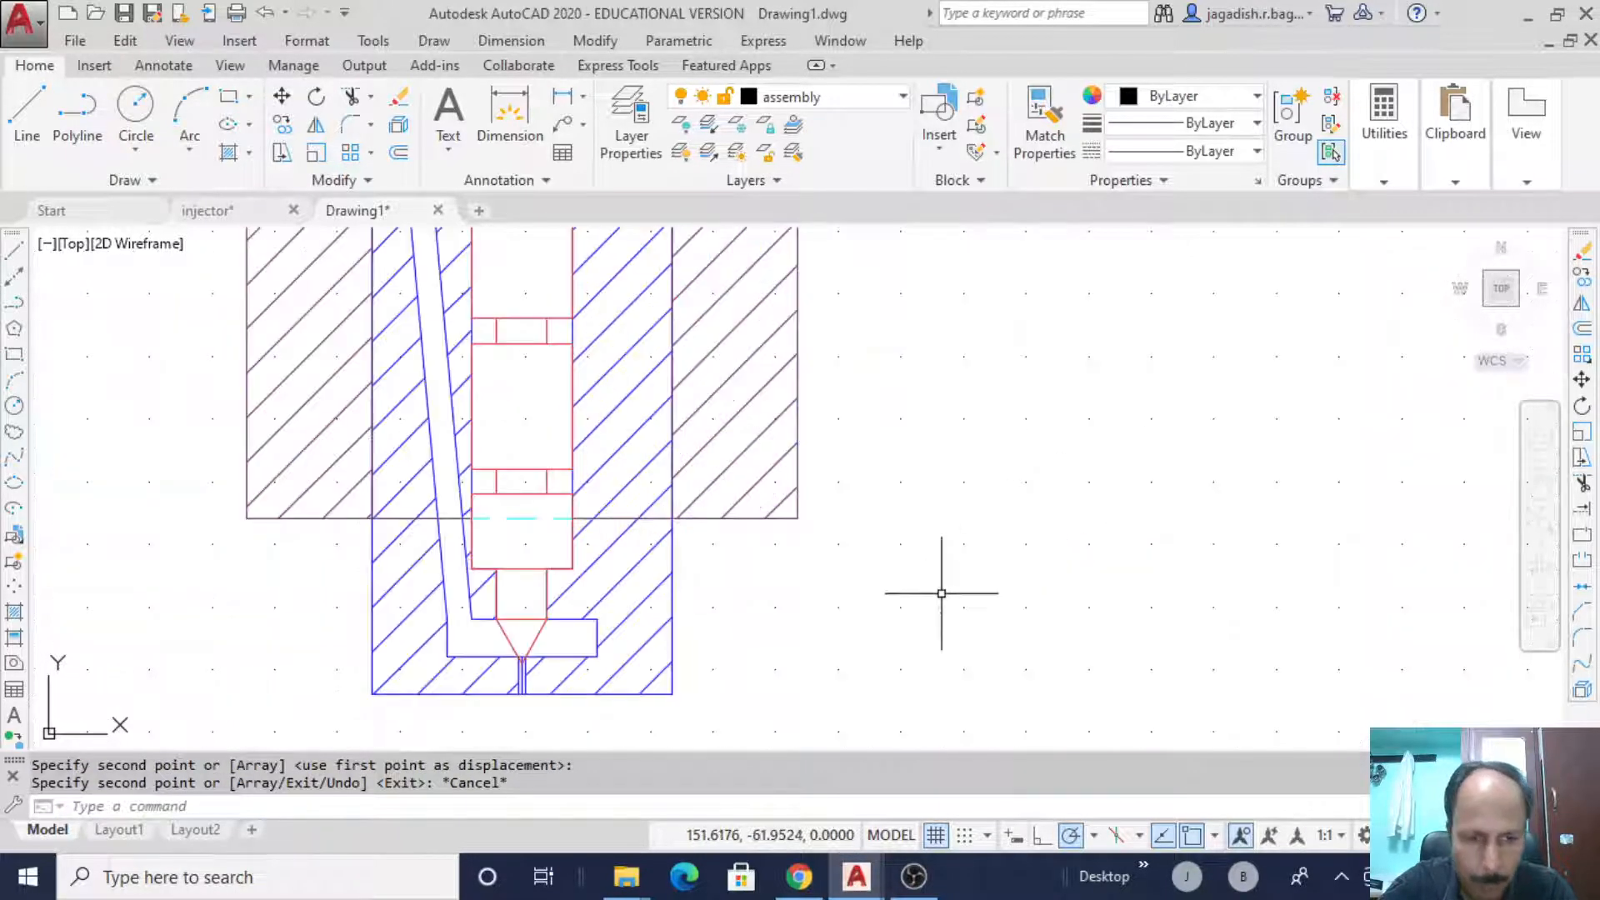
{"action": "middle_click_drag", "start_coordinate": [992, 357], "coordinate": [1015, 543]}
{"action": "middle_click_drag", "start_coordinate": [1018, 397], "coordinate": [1018, 429]}
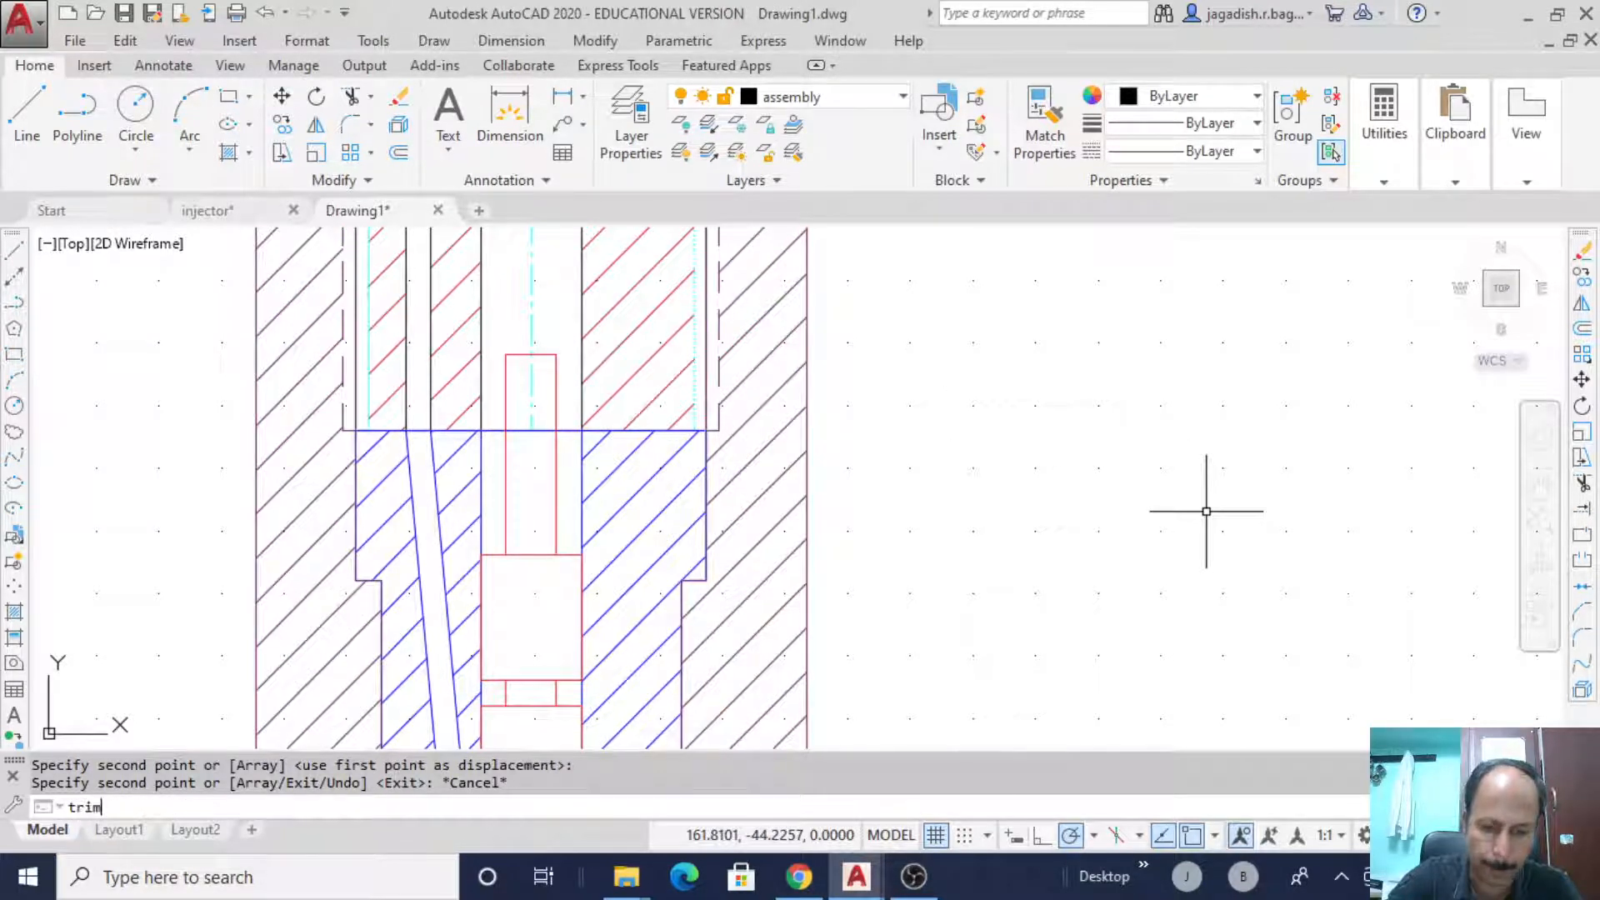
{"action": "key", "text": "Return"}
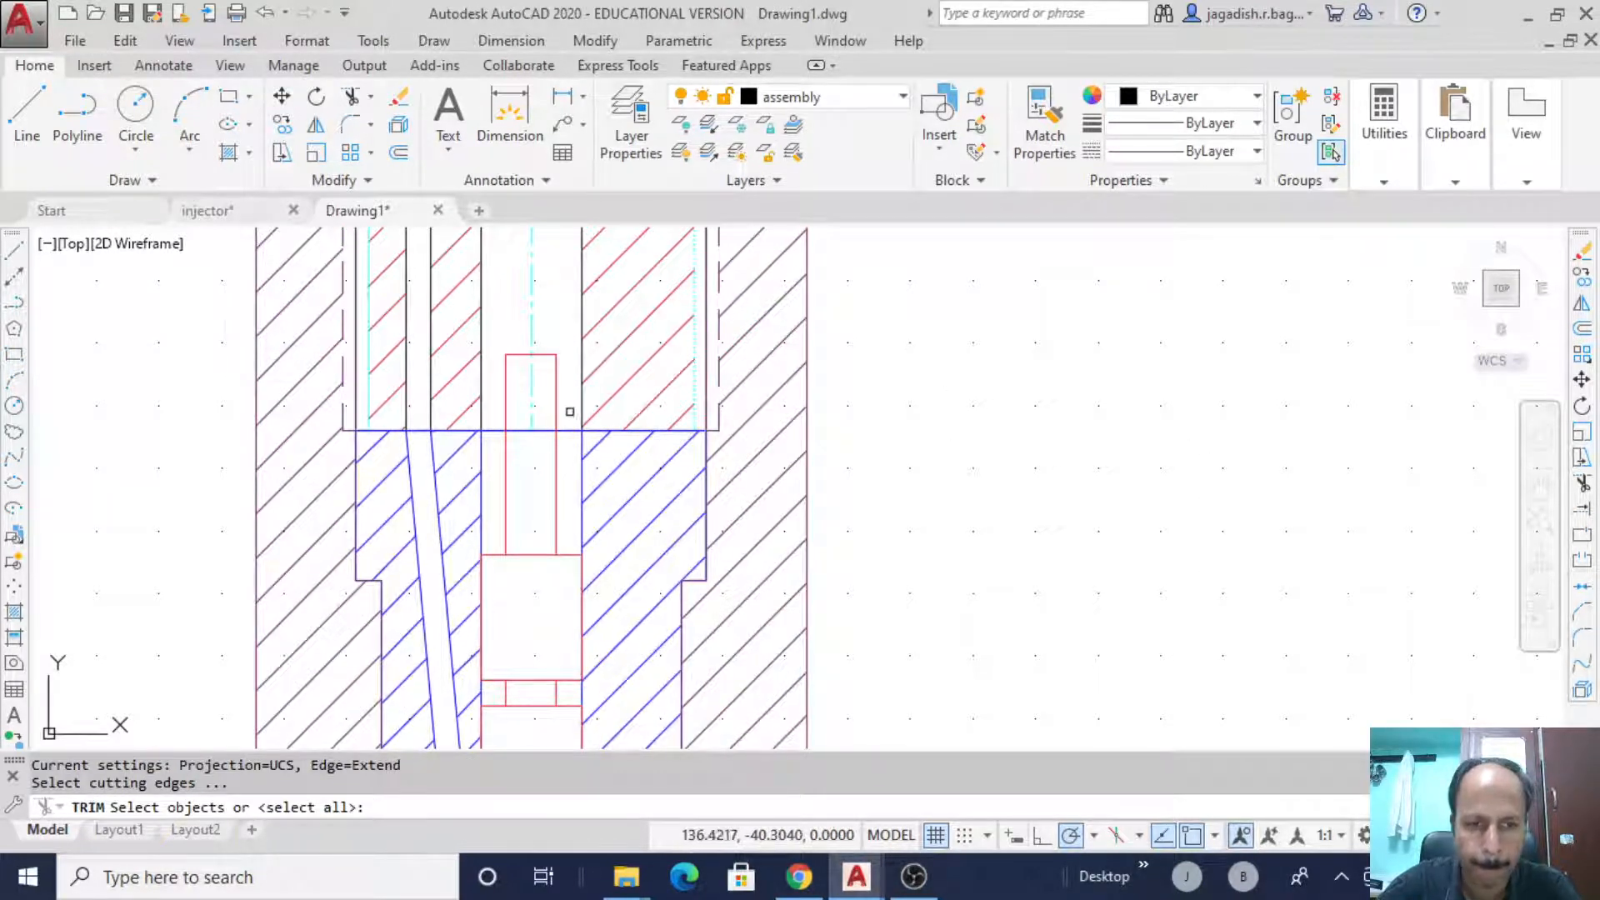
{"action": "left_click", "coordinate": [554, 406]}
{"action": "left_click", "coordinate": [503, 415]}
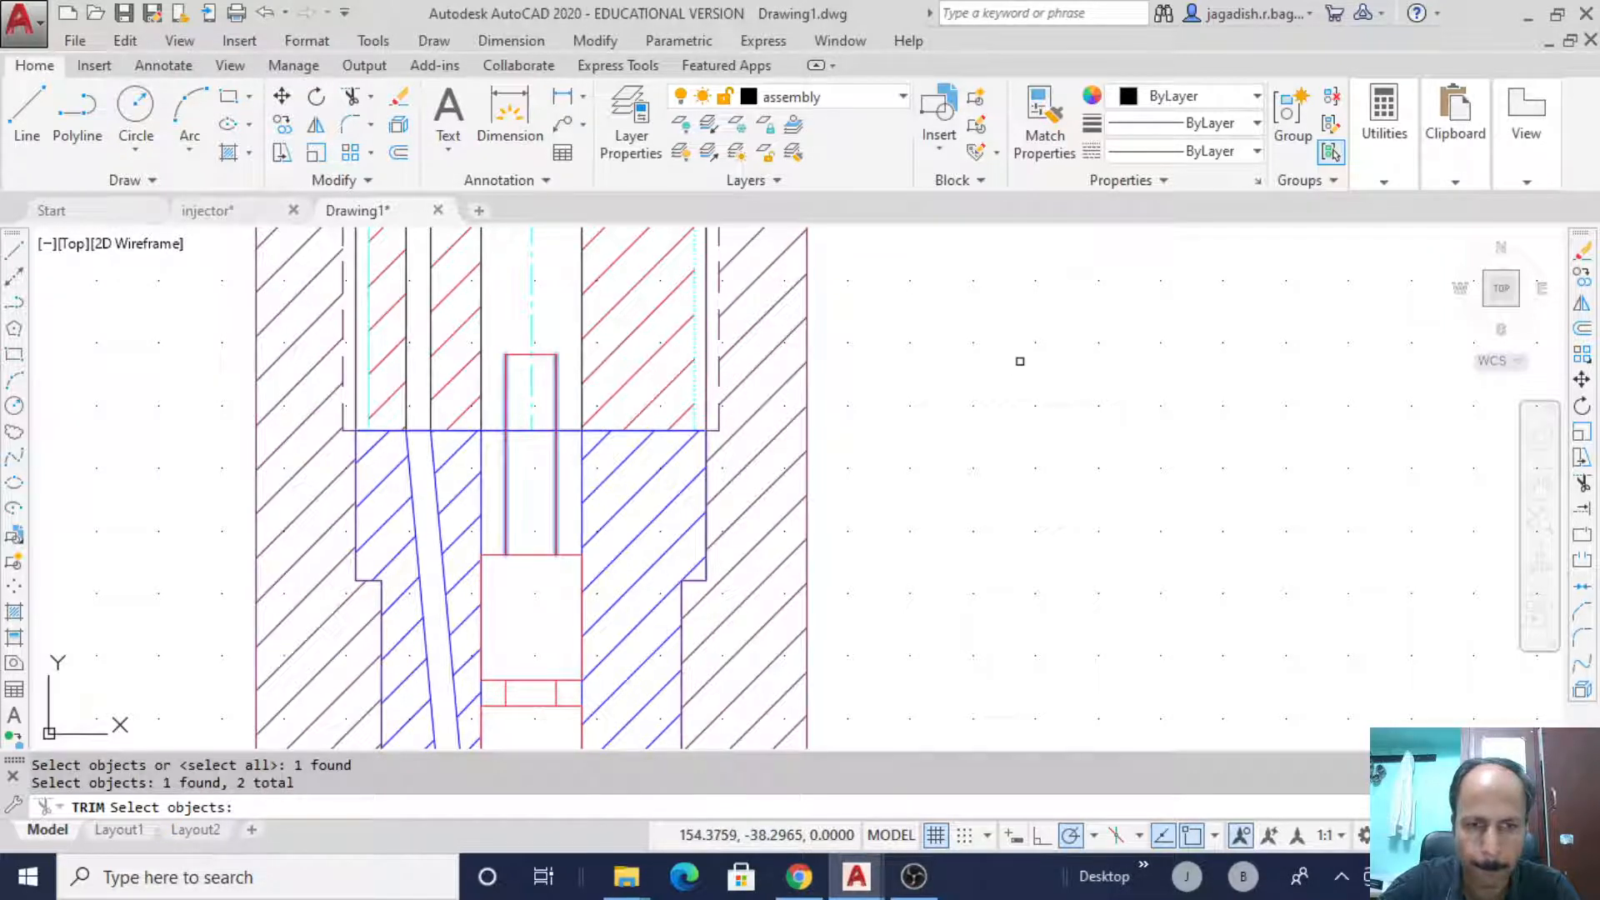
{"action": "key", "text": "Return"}
{"action": "left_click", "coordinate": [539, 428]}
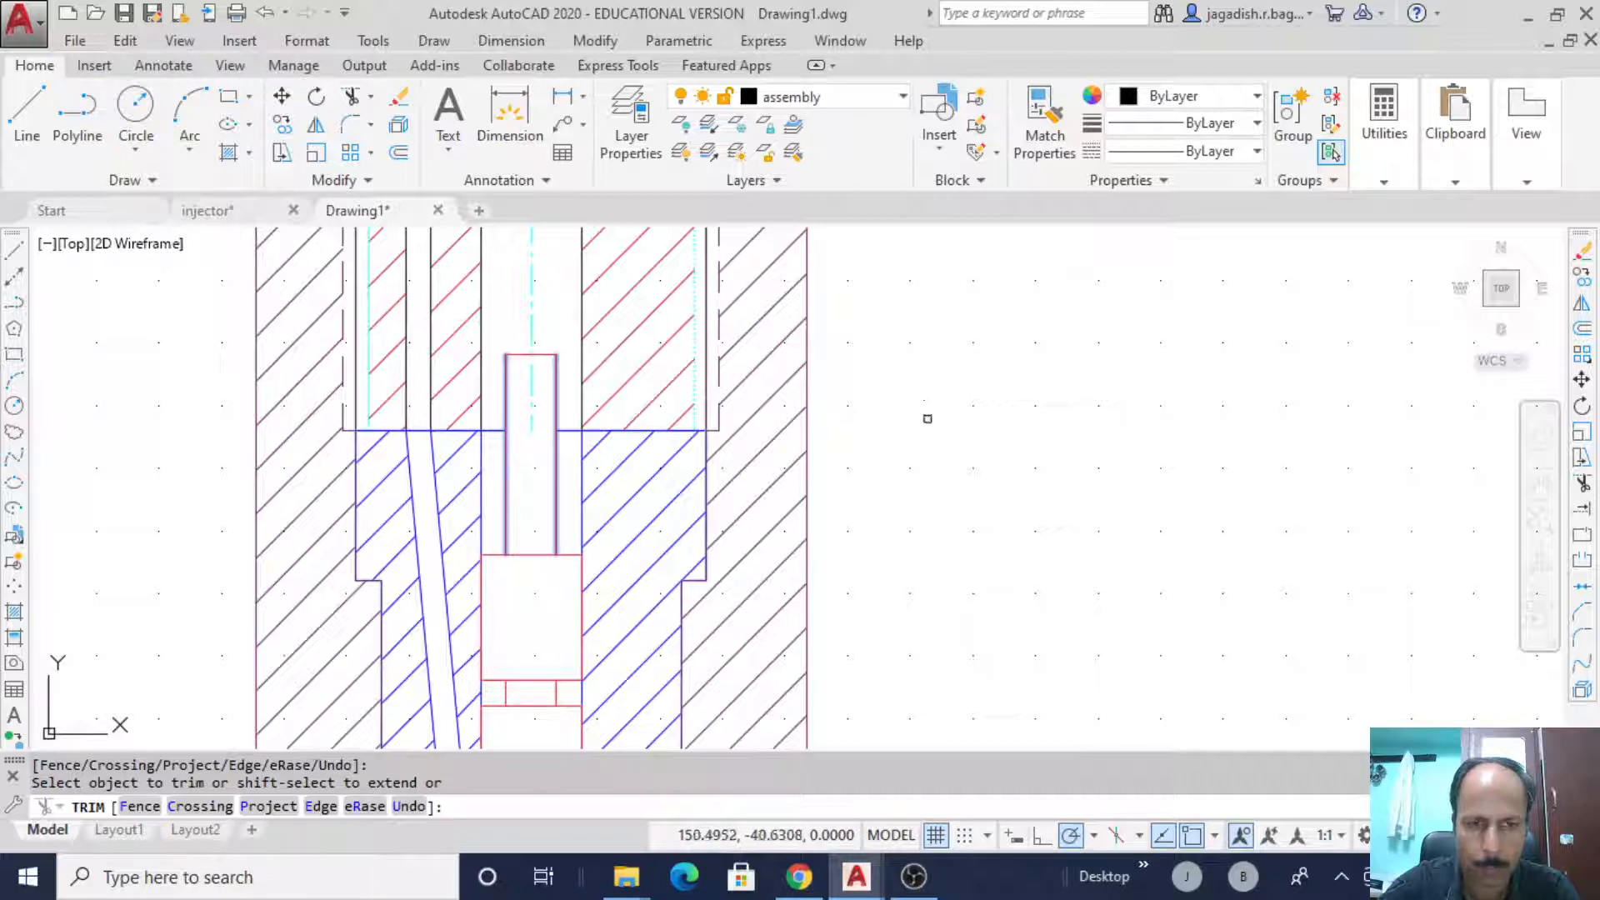
{"action": "right_click", "coordinate": [1064, 352]}
{"action": "left_click", "coordinate": [1102, 370]}
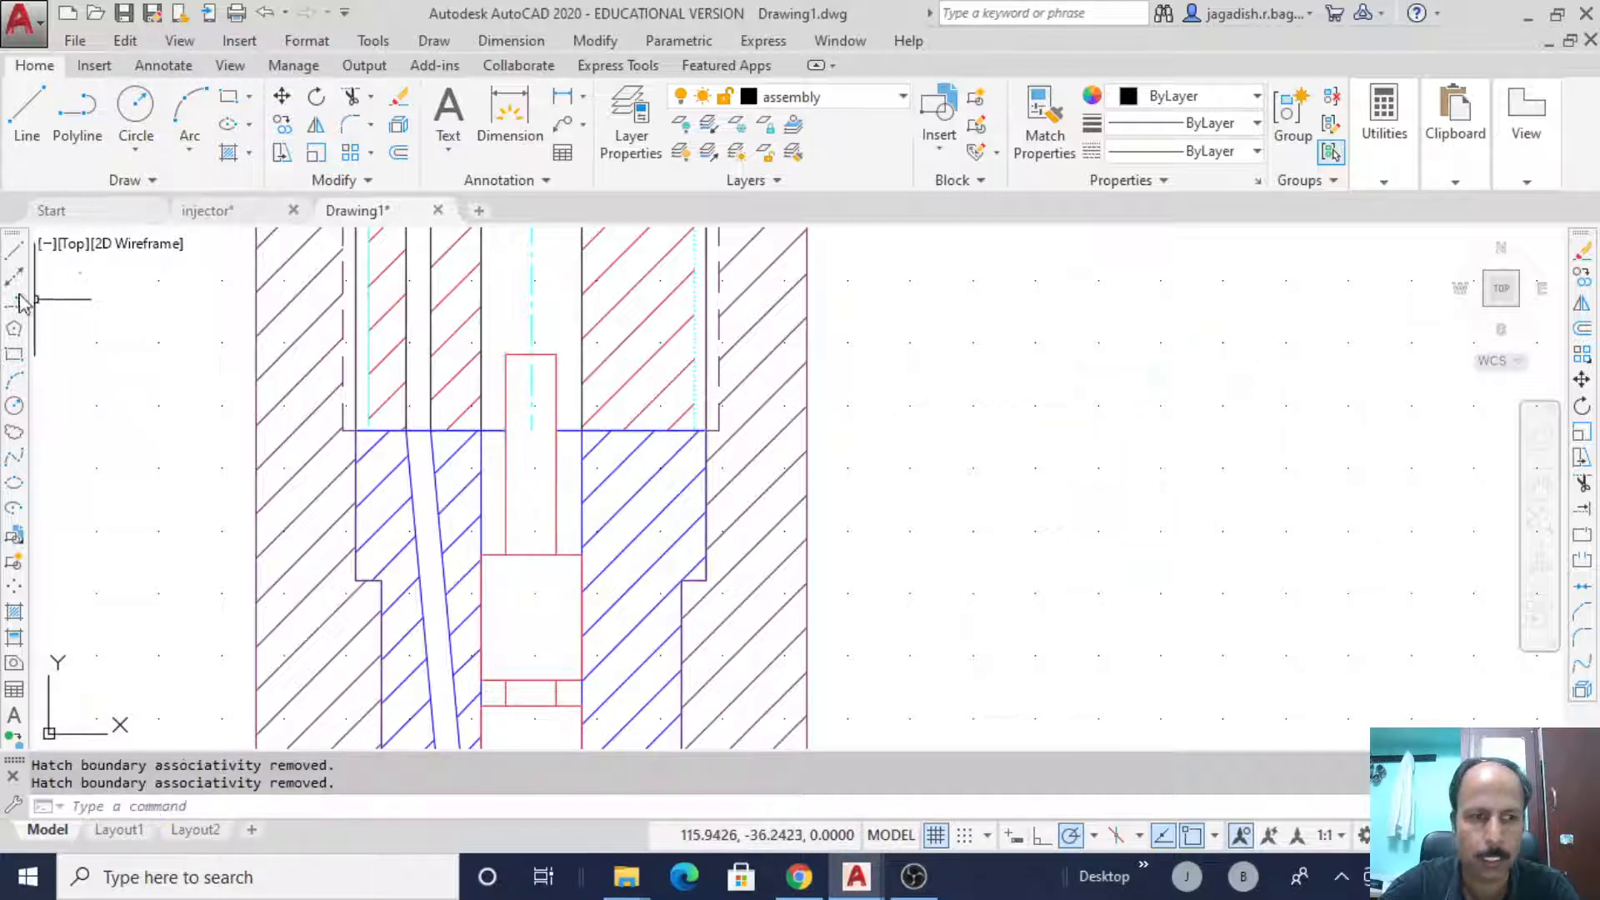
- Draw a line across the needle's upper stem at the height of the nozzle's top edge
{"action": "left_click", "coordinate": [13, 257]}
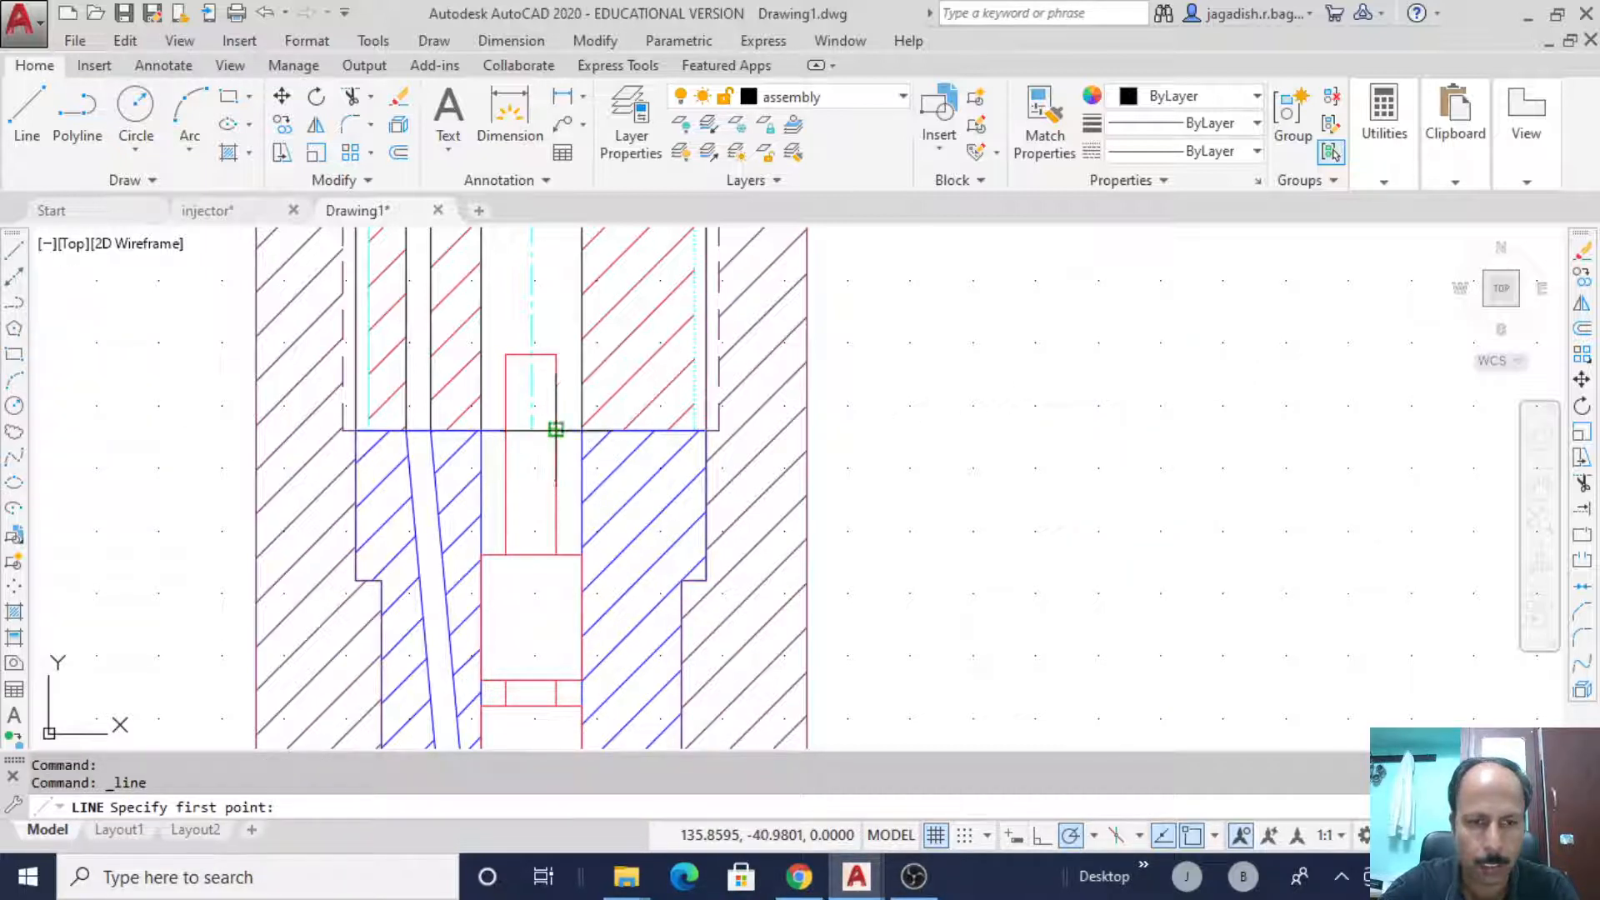
{"action": "left_click", "coordinate": [556, 430]}
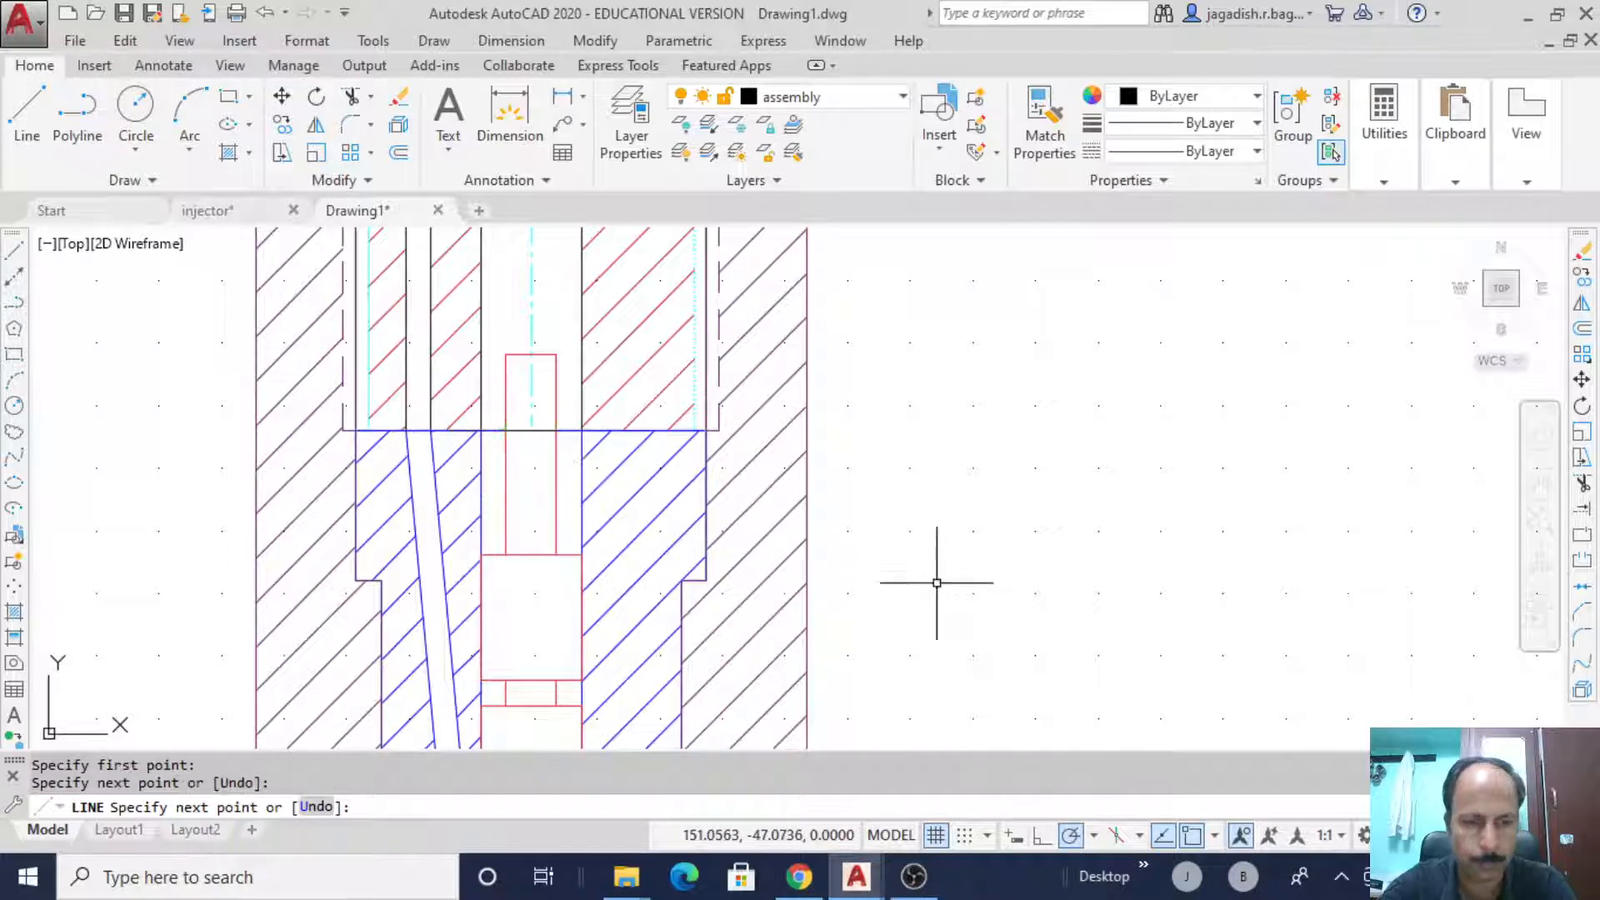
{"action": "key", "text": "Escape"}
- Match the properties of the line across the needle stem to the cyan dashed line at the holder's bottom edge
{"action": "left_click", "coordinate": [1034, 129]}
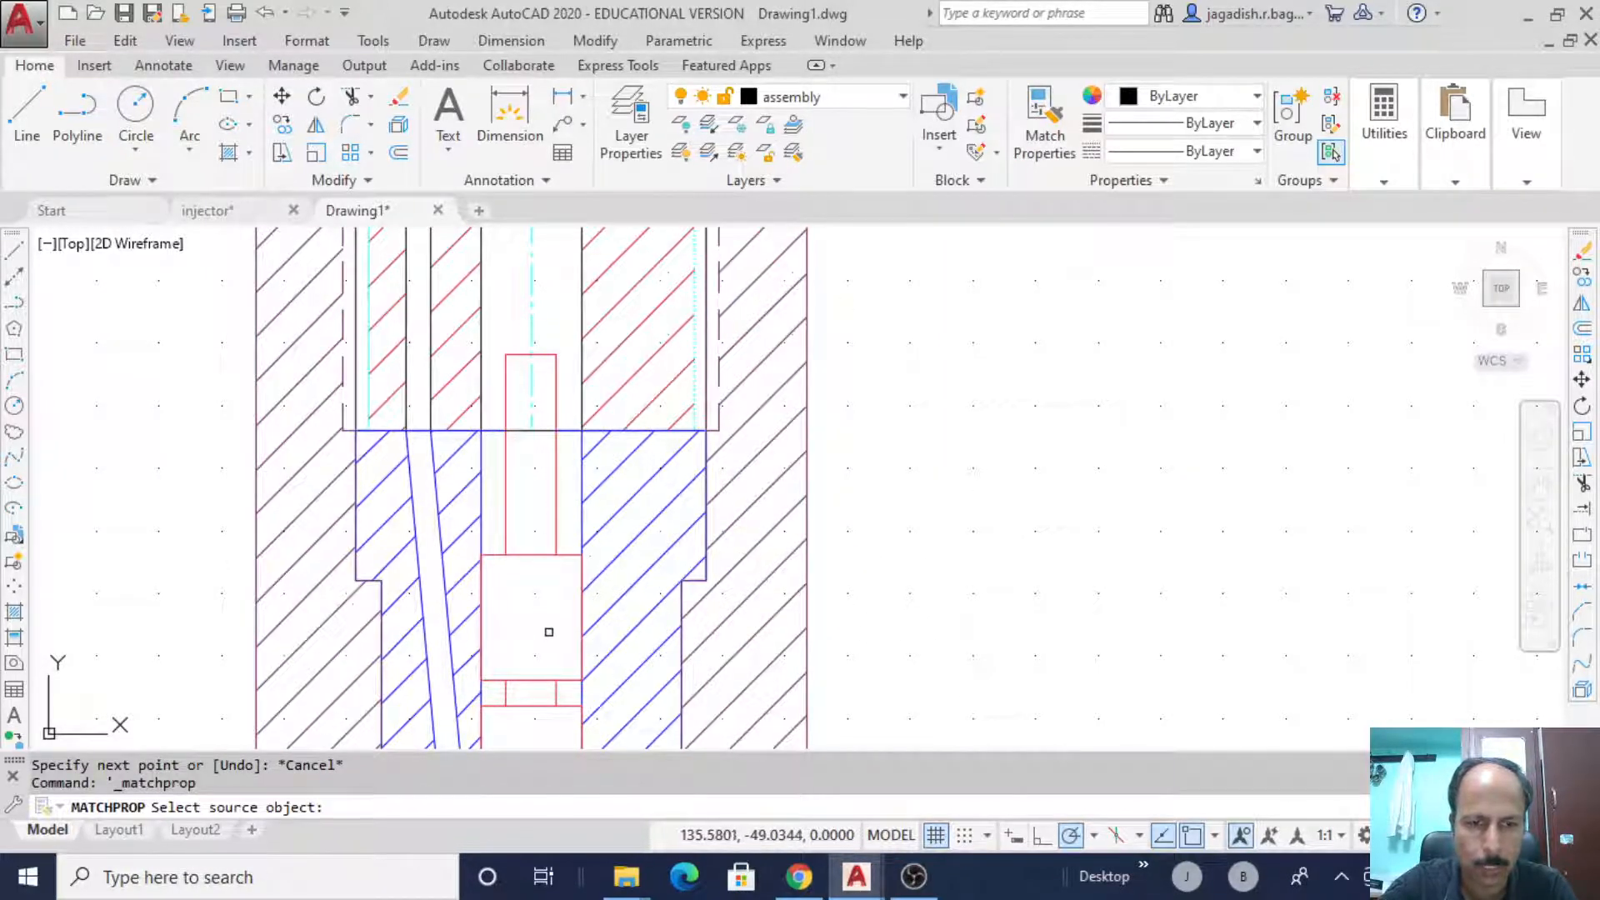
{"action": "mouse_move", "coordinate": [549, 632]}
{"action": "middle_mouse_down"}
{"action": "mouse_move", "coordinate": [561, 471]}
{"action": "mouse_move", "coordinate": [544, 549]}
{"action": "middle_mouse_up"}
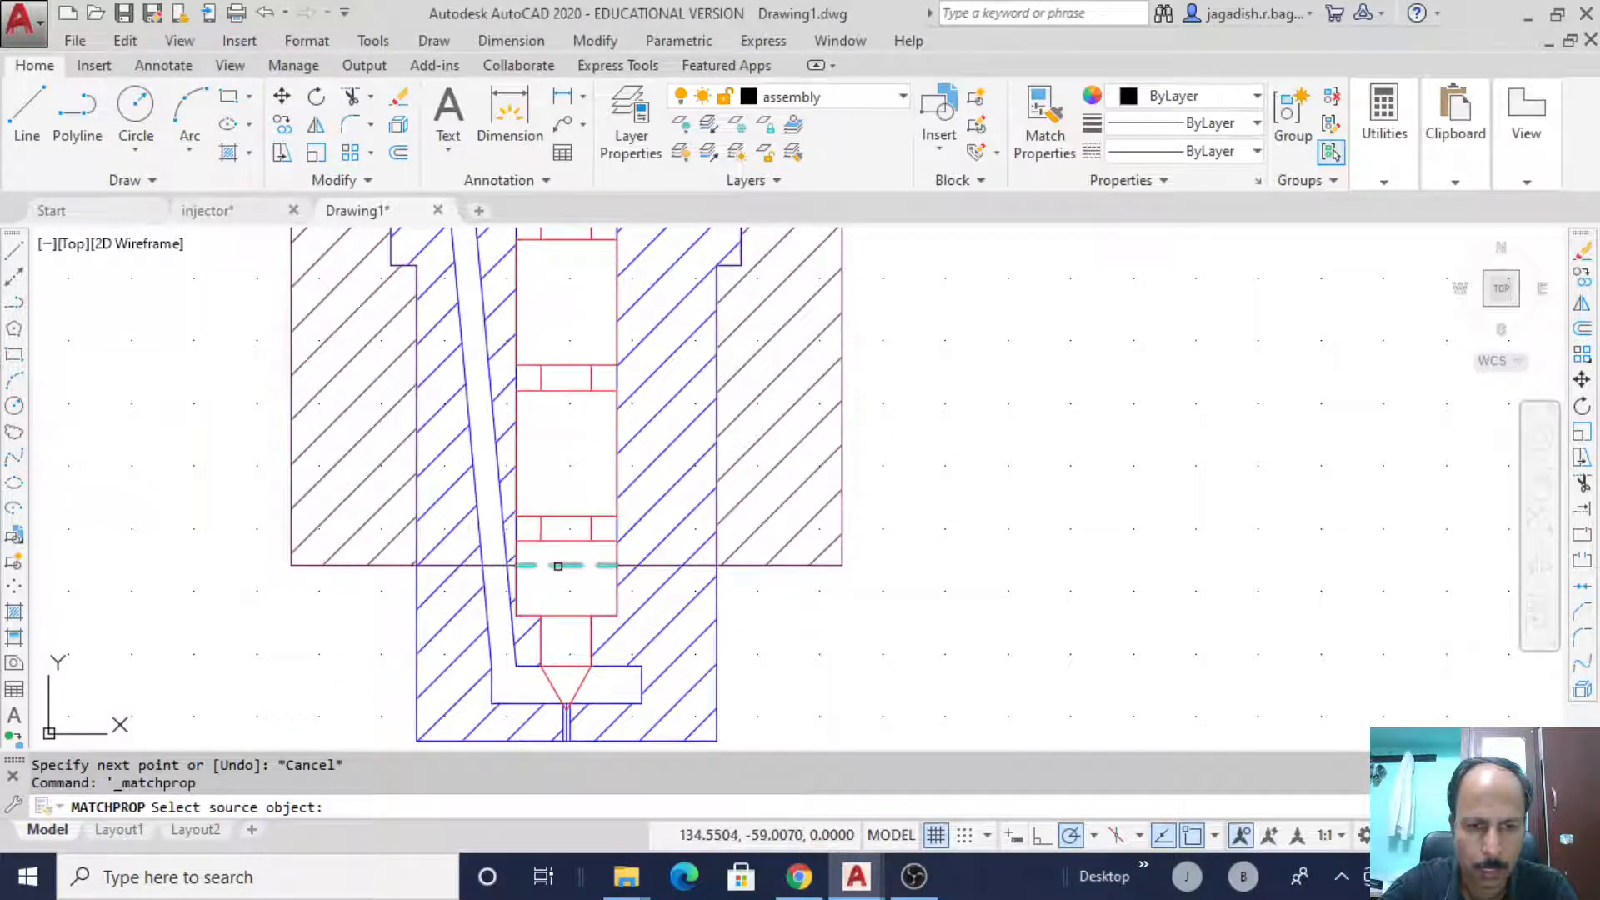
{"action": "left_click", "coordinate": [559, 566]}
{"action": "middle_click_drag", "start_coordinate": [919, 382], "coordinate": [887, 511]}
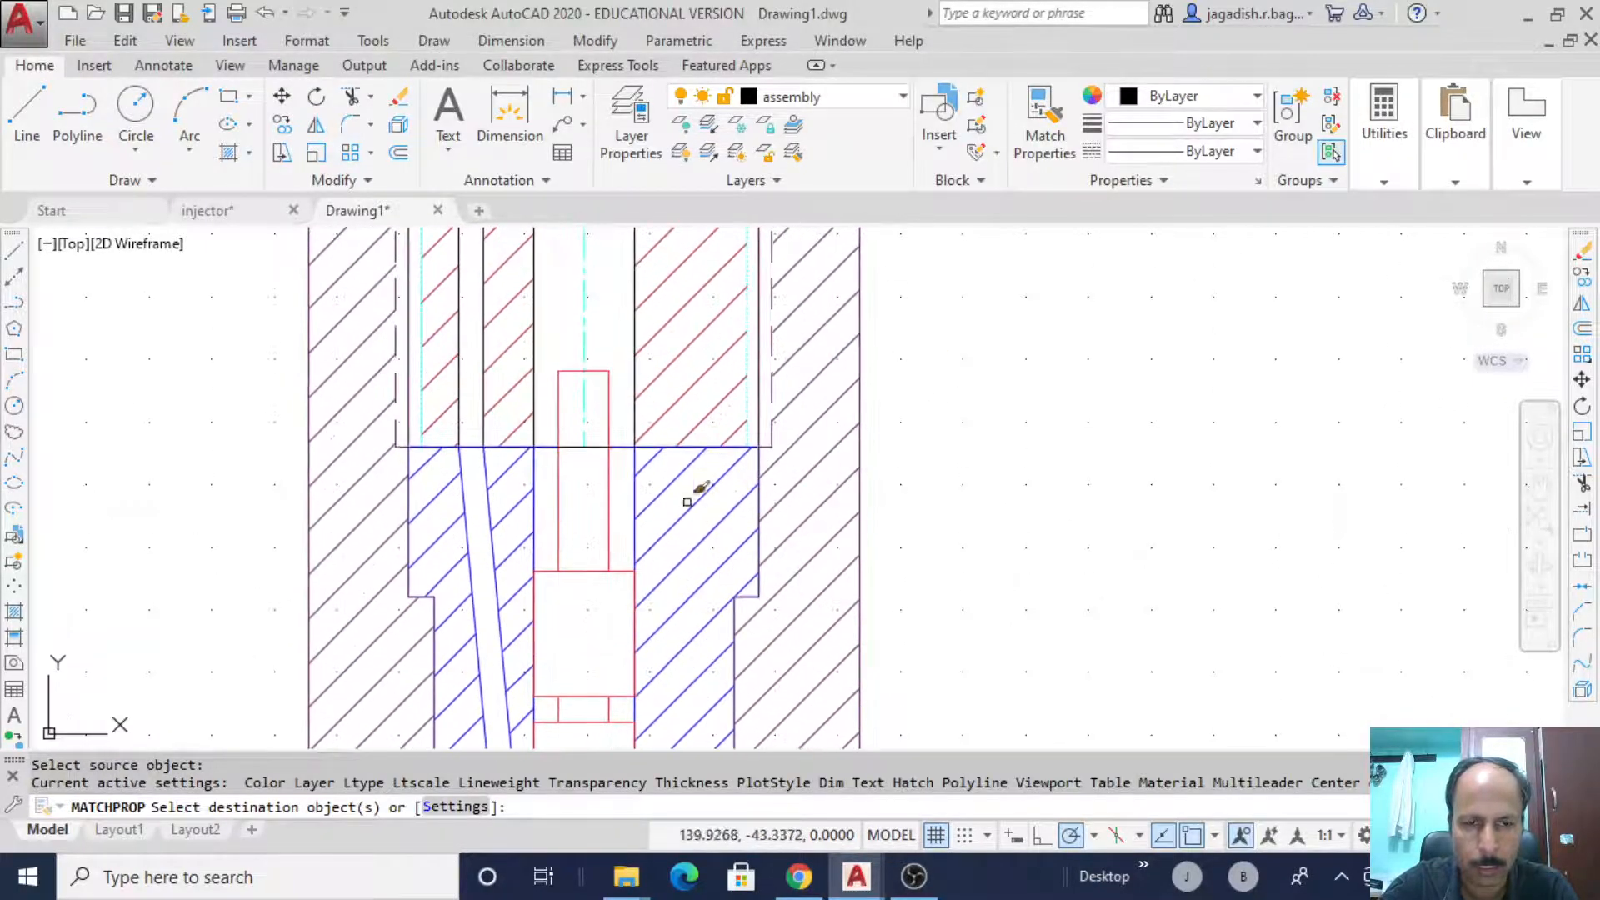
{"action": "right_click", "coordinate": [983, 400]}
{"action": "left_click", "coordinate": [1037, 410]}
- Copy the long black spindle into the body's central bore, placing the upper corner of its end socket on the top corner of the needle stem
{"action": "middle_click_drag", "start_coordinate": [924, 404], "coordinate": [926, 518]}
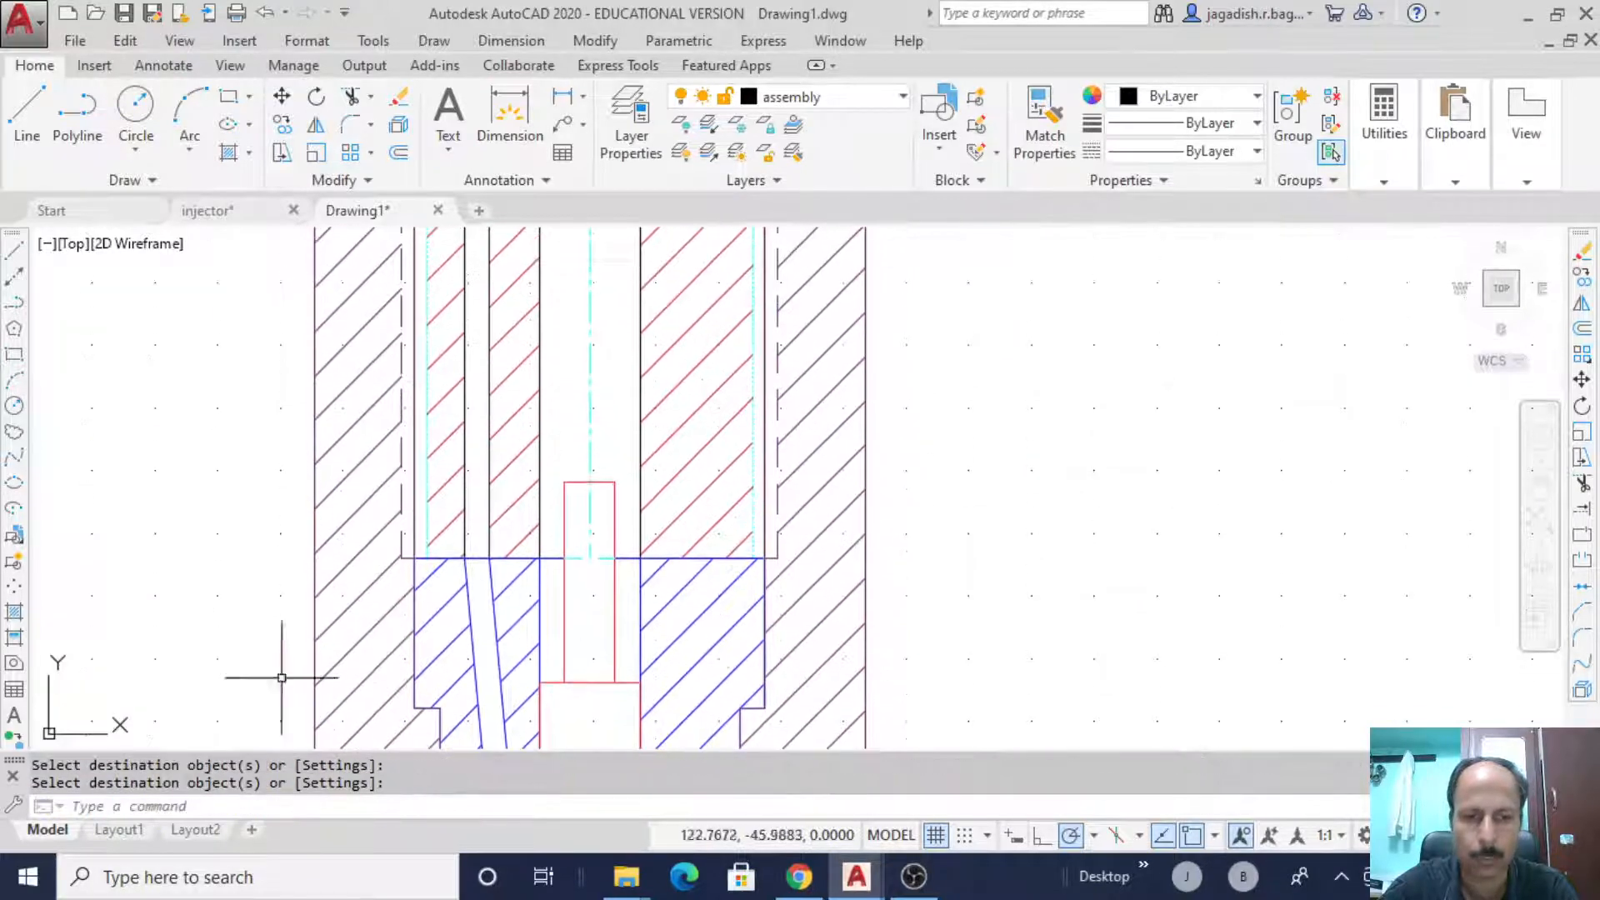
{"action": "middle_click_drag", "start_coordinate": [898, 461], "coordinate": [857, 567]}
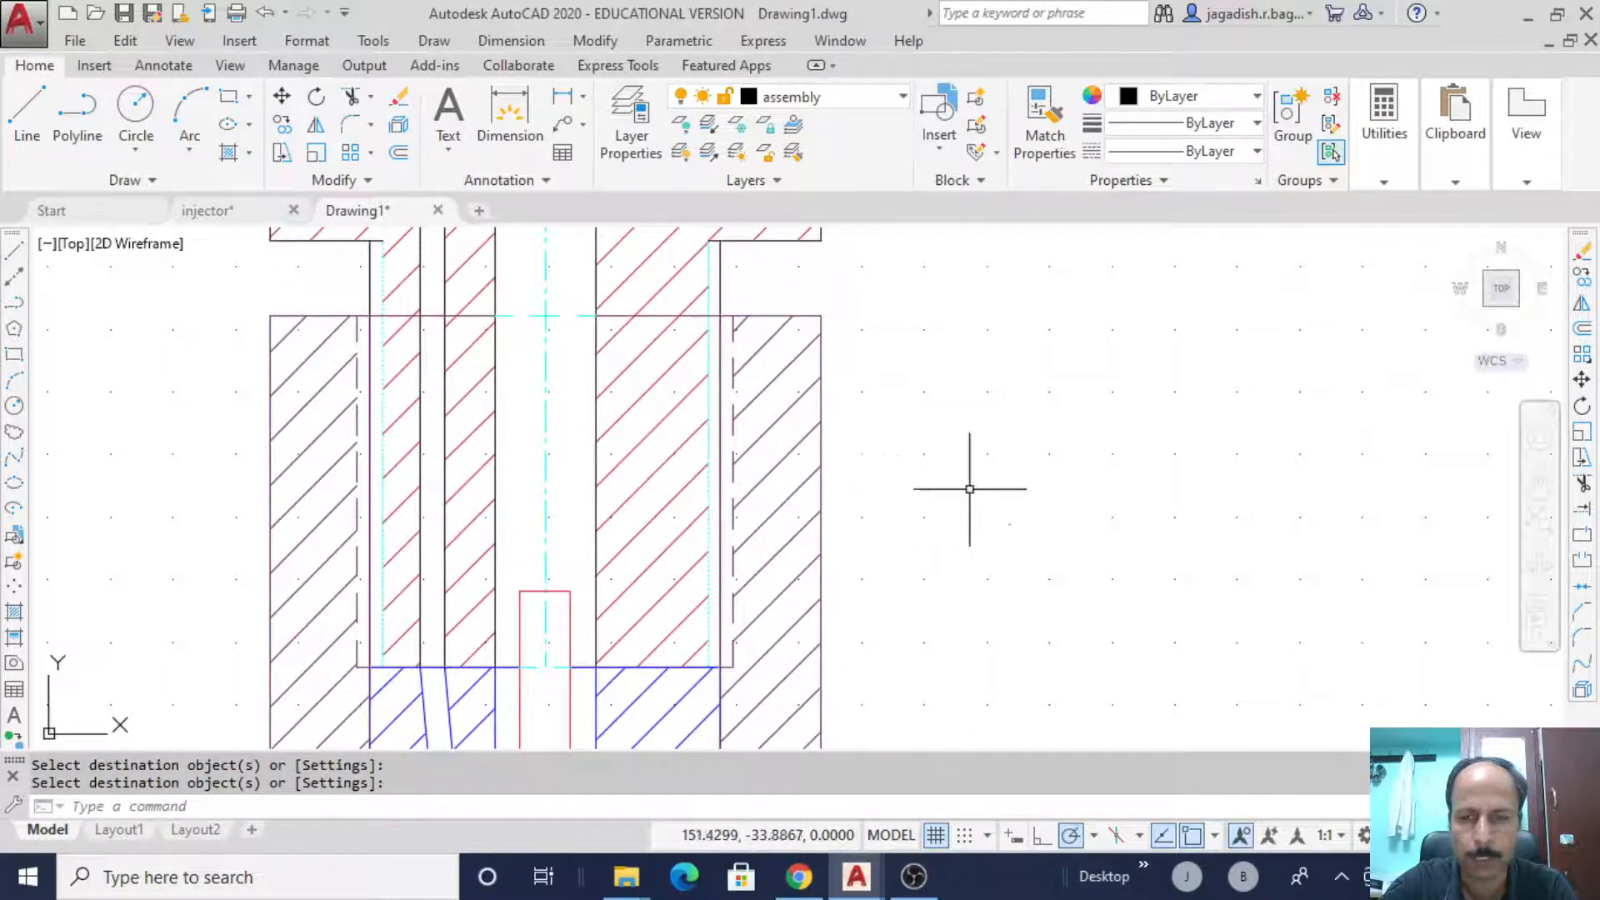
{"action": "scroll", "coordinate": [1028, 476], "scroll_direction": "down", "scroll_amount": 2}
{"action": "middle_click_drag", "start_coordinate": [1173, 481], "coordinate": [800, 642]}
{"action": "middle_click_drag", "start_coordinate": [1014, 528], "coordinate": [818, 661]}
{"action": "scroll", "coordinate": [980, 429], "scroll_direction": "down", "scroll_amount": 3}
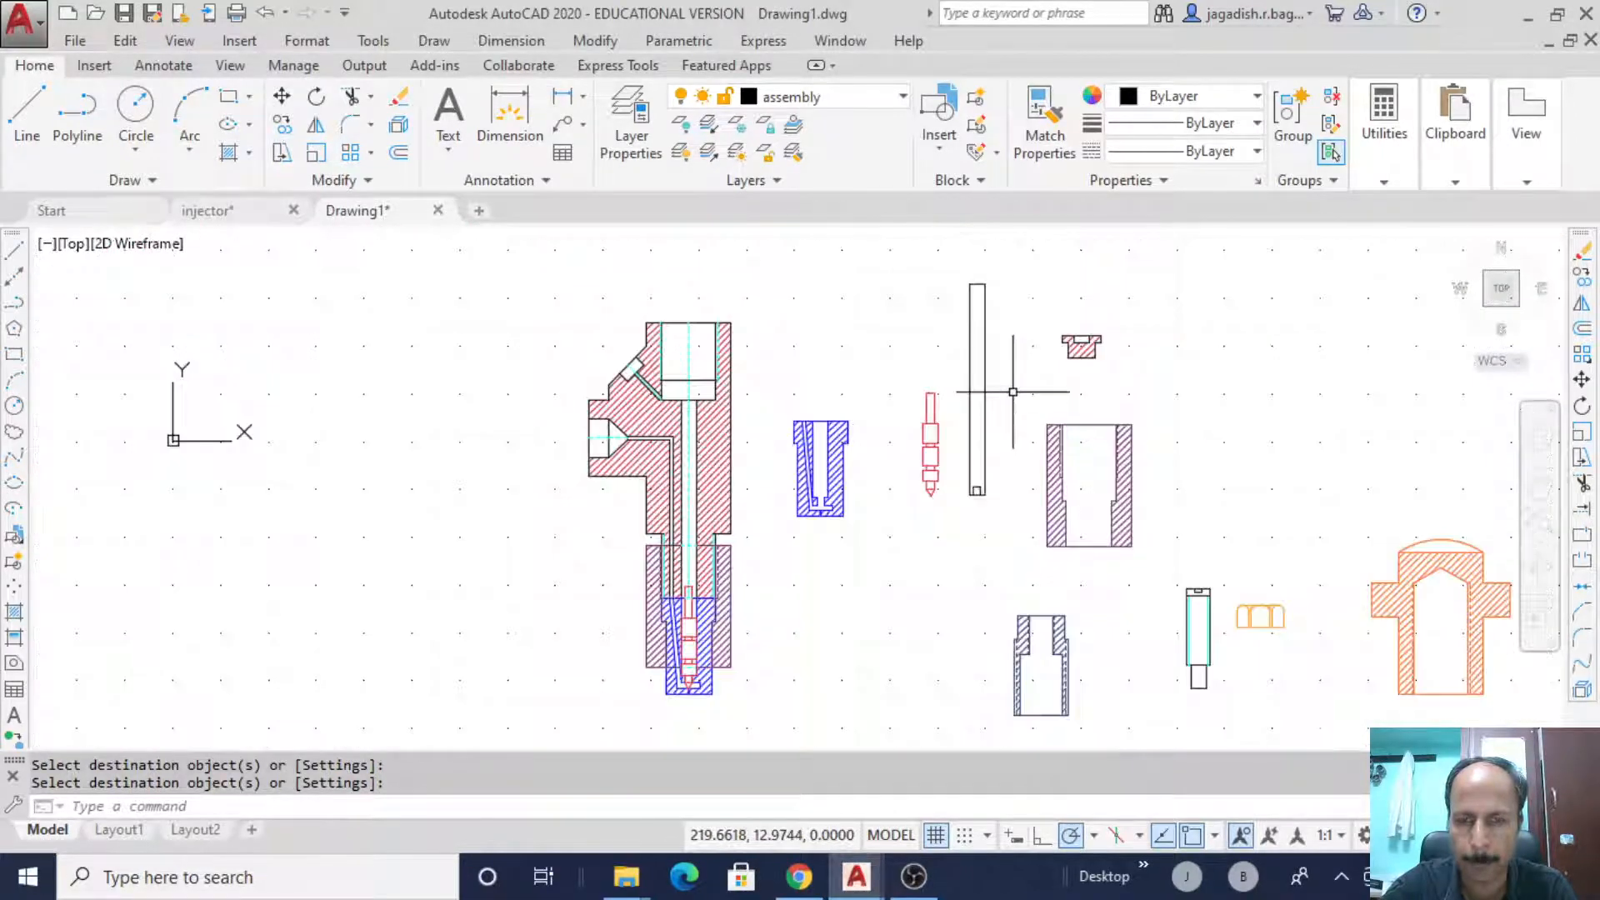
{"action": "middle_click_drag", "start_coordinate": [1011, 392], "coordinate": [886, 608]}
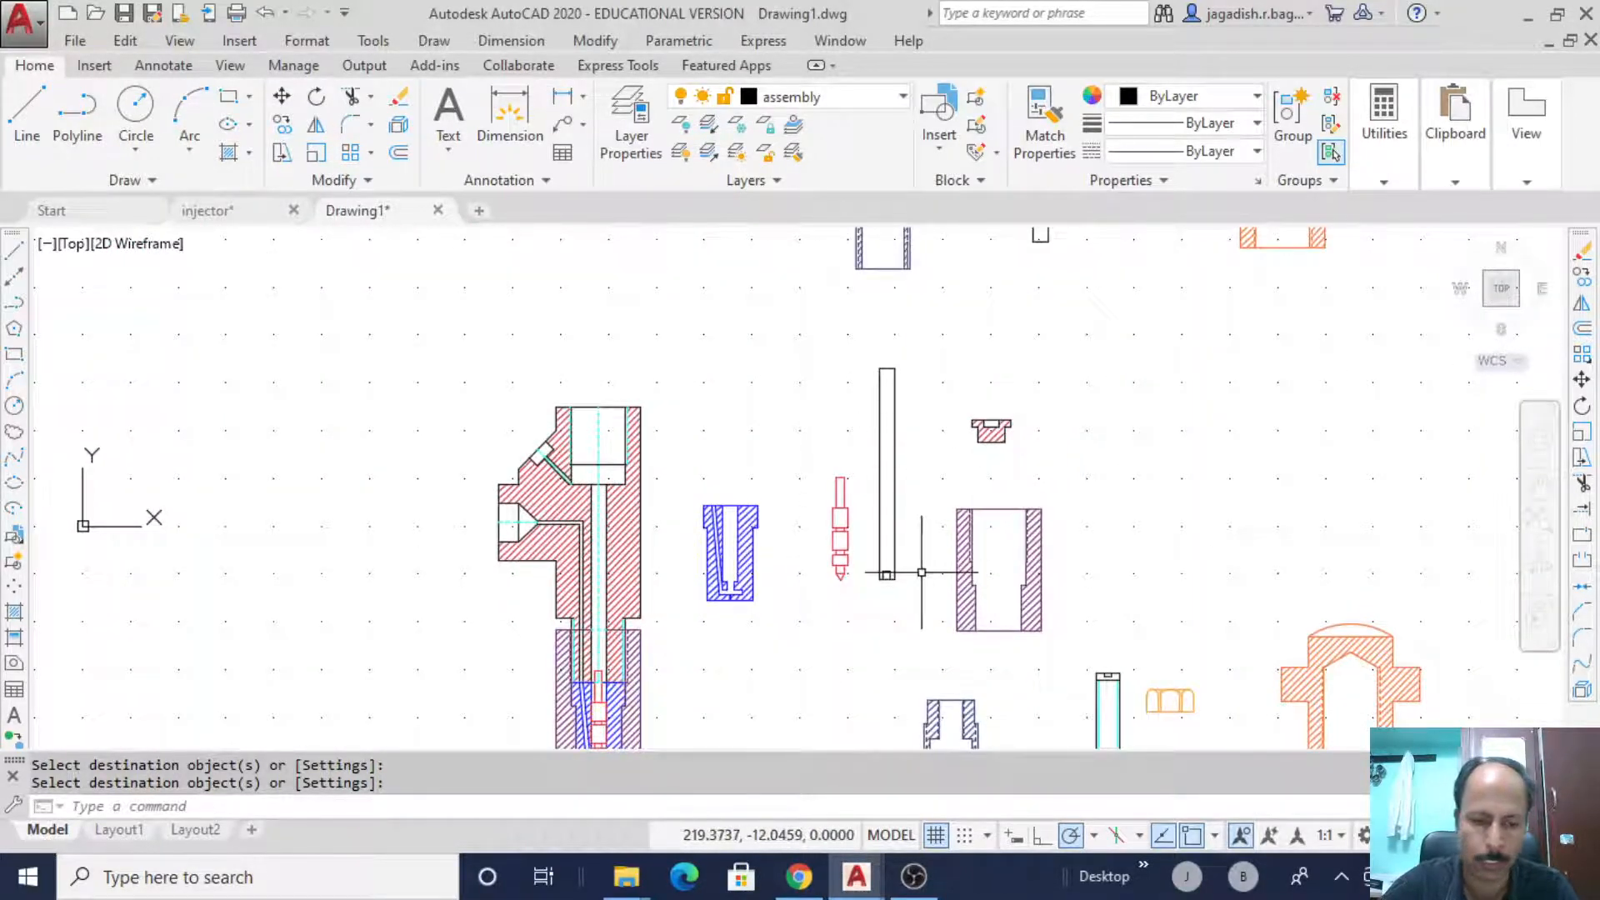
{"action": "type", "text": "opy"}
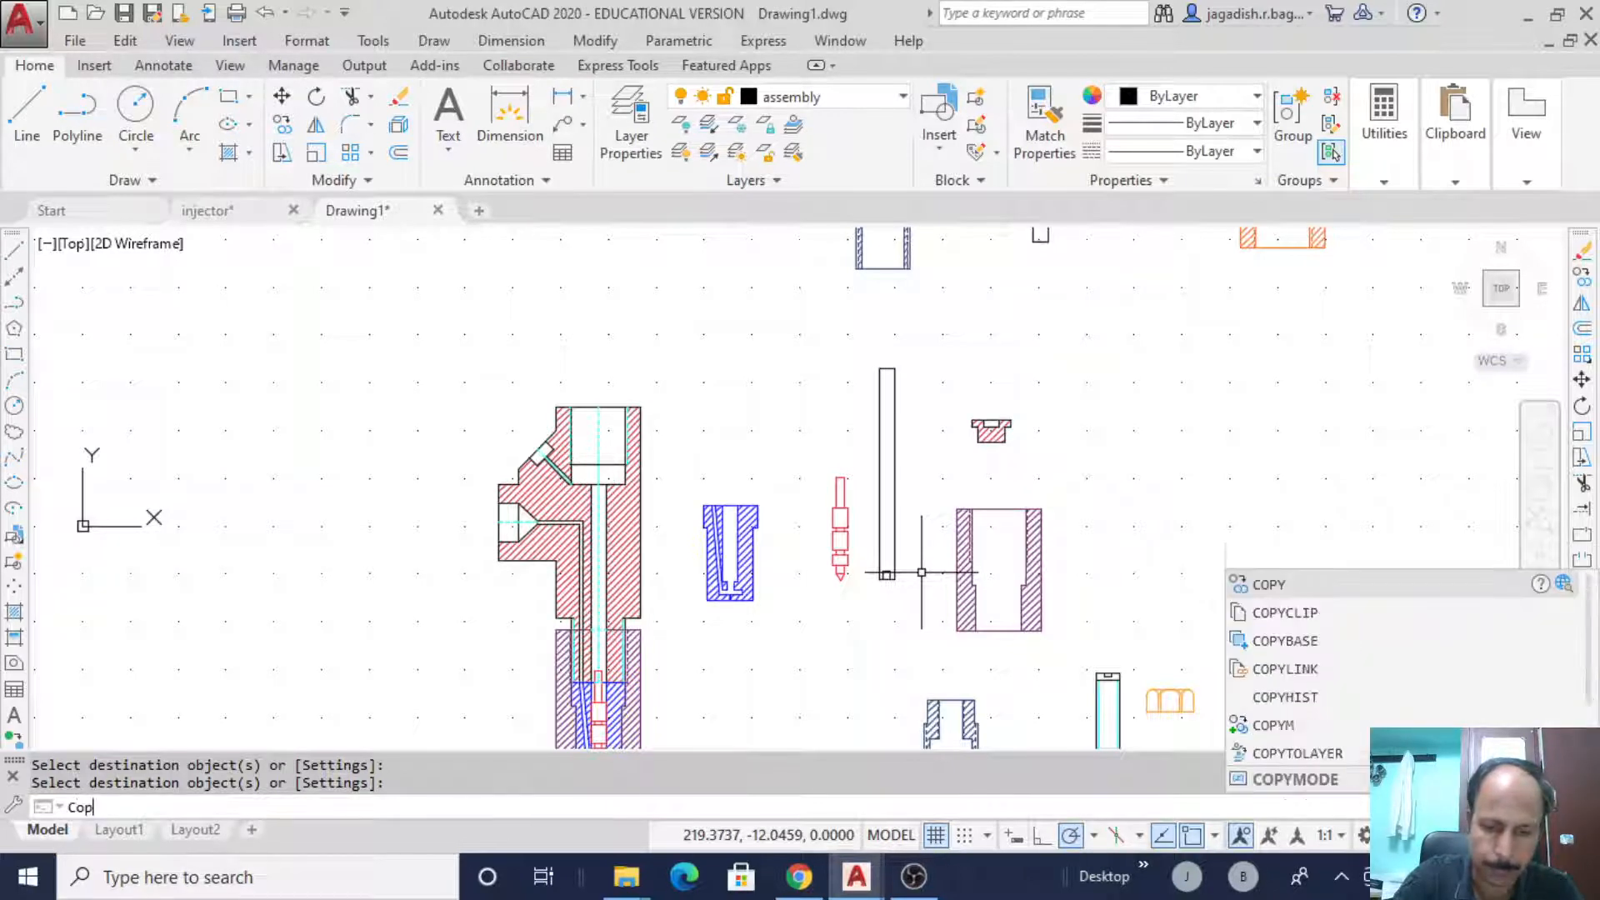
{"action": "key", "text": "Return"}
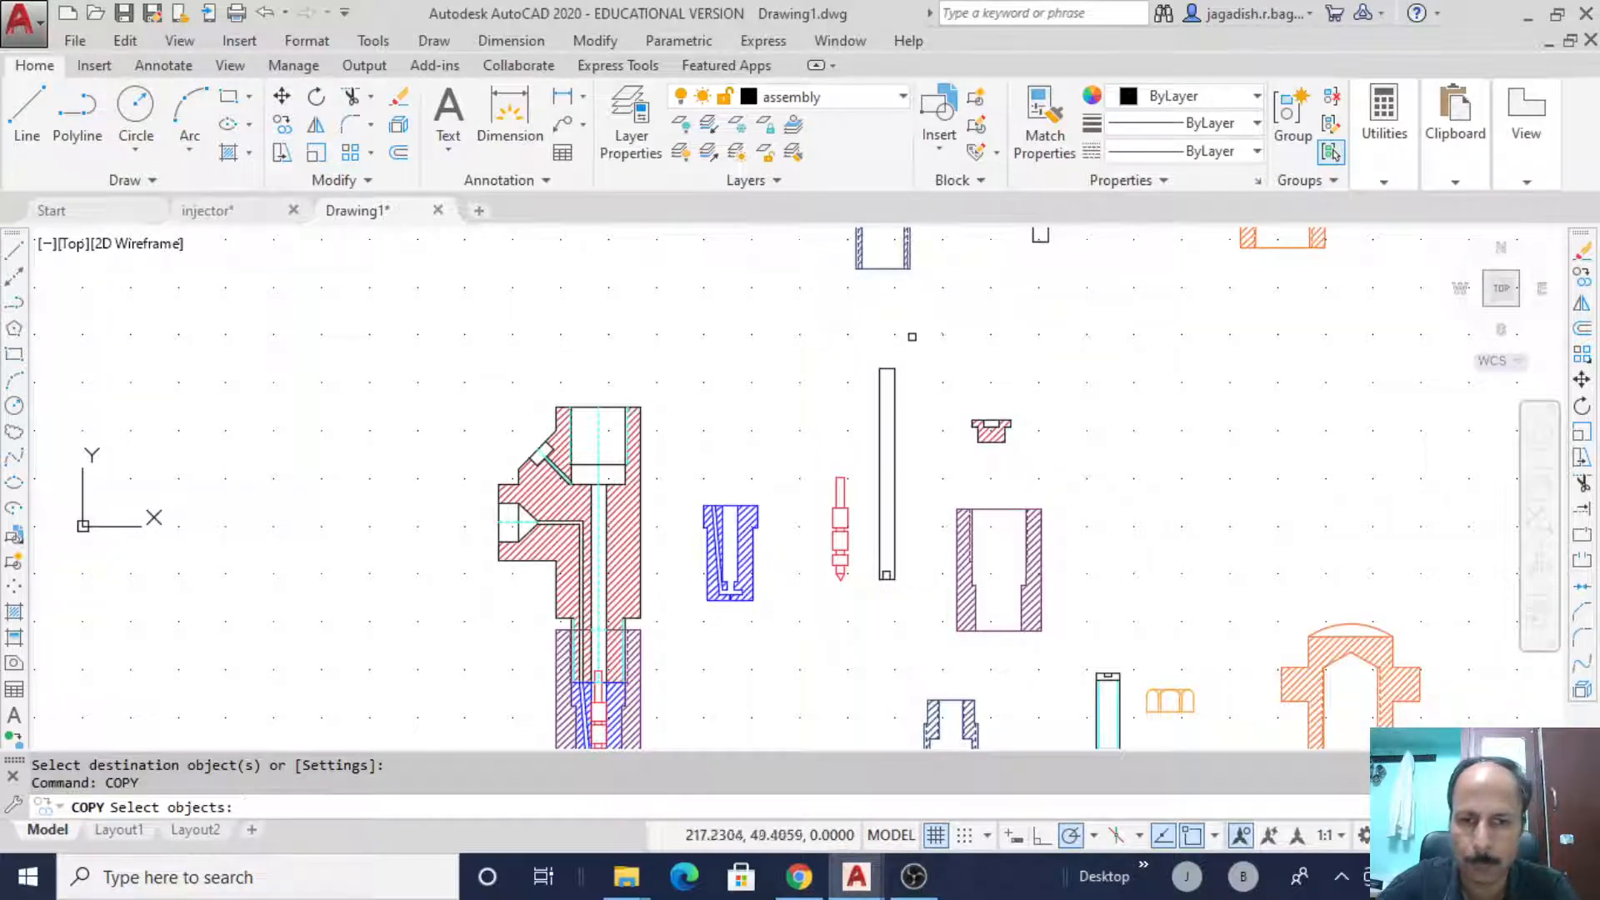
{"action": "mouse_move", "coordinate": [912, 337]}
{"action": "left_mouse_down"}
{"action": "mouse_move", "coordinate": [871, 350]}
{"action": "mouse_move", "coordinate": [857, 386]}
{"action": "mouse_move", "coordinate": [871, 596]}
{"action": "mouse_move", "coordinate": [915, 586]}
{"action": "mouse_move", "coordinate": [908, 599]}
{"action": "left_mouse_up"}
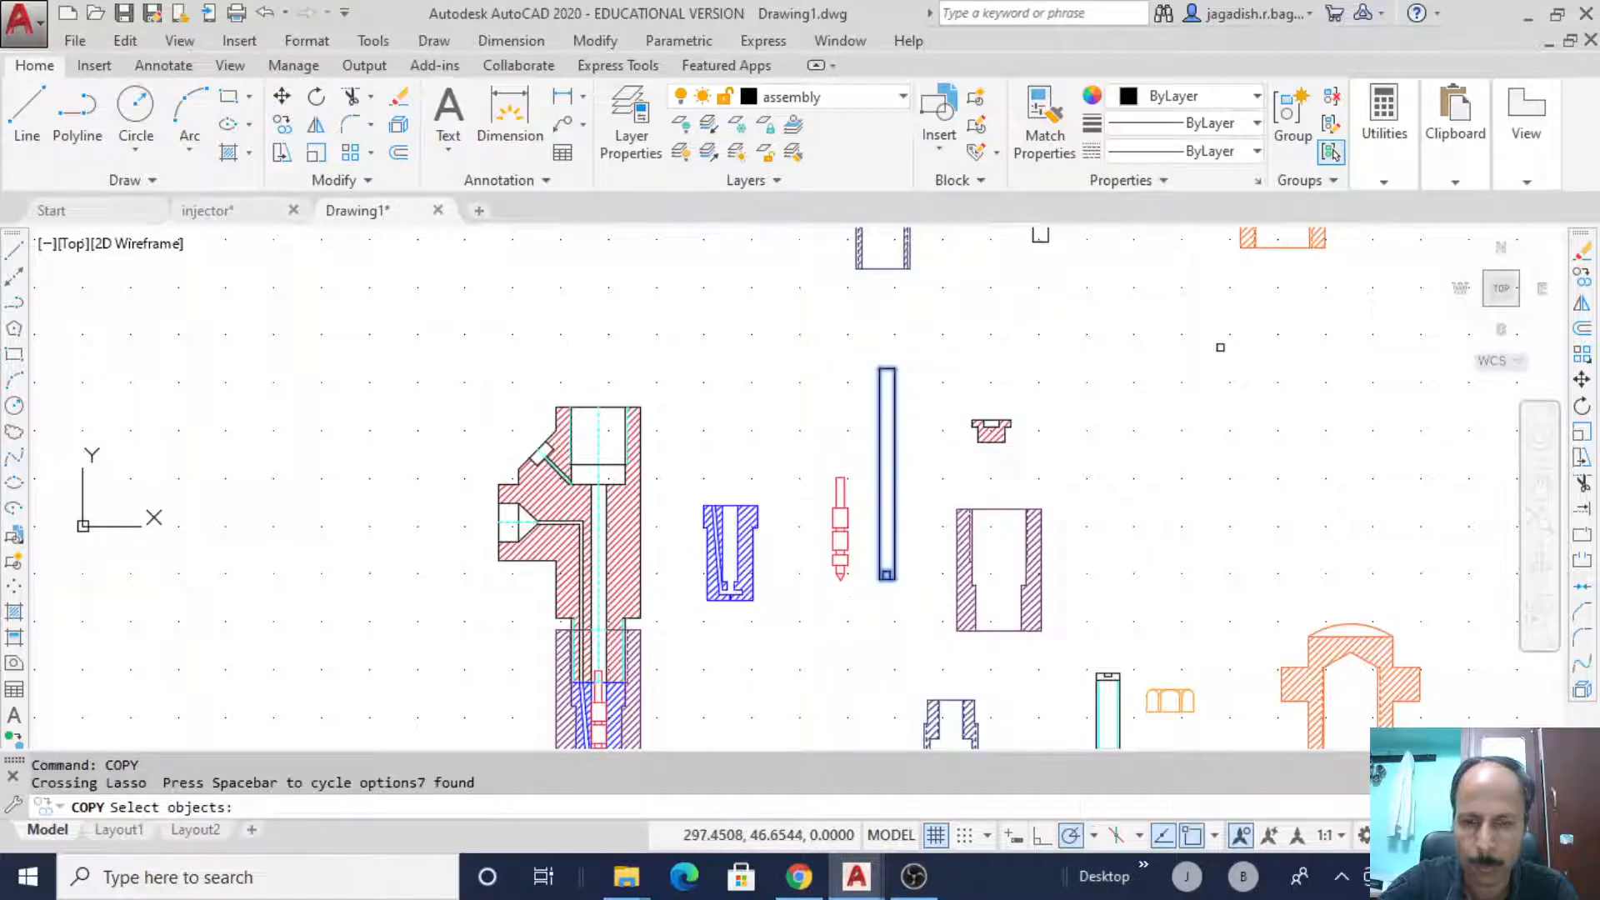
{"action": "key", "text": "Return"}
{"action": "scroll", "coordinate": [942, 543], "scroll_direction": "up", "scroll_amount": 8}
{"action": "middle_click_drag", "start_coordinate": [800, 647], "coordinate": [888, 391]}
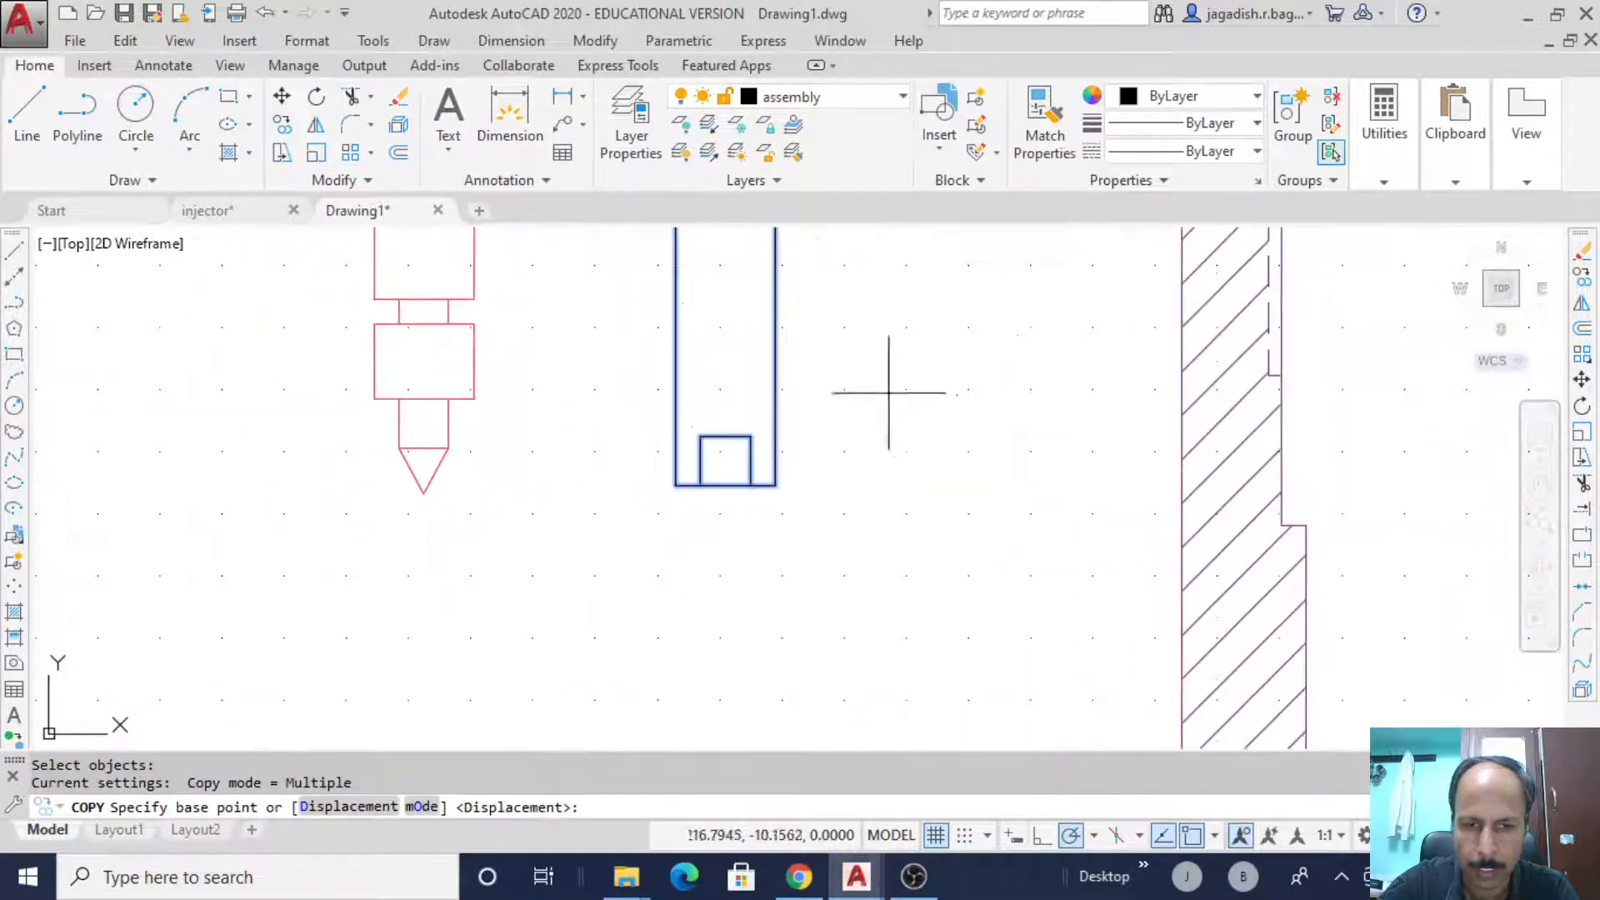
{"action": "left_click", "coordinate": [750, 437]}
{"action": "mouse_move", "coordinate": [582, 457]}
{"action": "middle_mouse_down"}
{"action": "mouse_move", "coordinate": [1205, 443]}
{"action": "mouse_move", "coordinate": [857, 362]}
{"action": "mouse_move", "coordinate": [875, 518]}
{"action": "mouse_move", "coordinate": [1281, 491]}
{"action": "middle_mouse_up"}
{"action": "mouse_move", "coordinate": [519, 575]}
{"action": "middle_mouse_down"}
{"action": "mouse_move", "coordinate": [1084, 398]}
{"action": "mouse_move", "coordinate": [1053, 308]}
{"action": "mouse_move", "coordinate": [1034, 505]}
{"action": "middle_mouse_up"}
{"action": "scroll", "coordinate": [1034, 505], "scroll_direction": "down", "scroll_amount": 1}
{"action": "scroll", "coordinate": [959, 270], "scroll_direction": "up", "scroll_amount": 3}
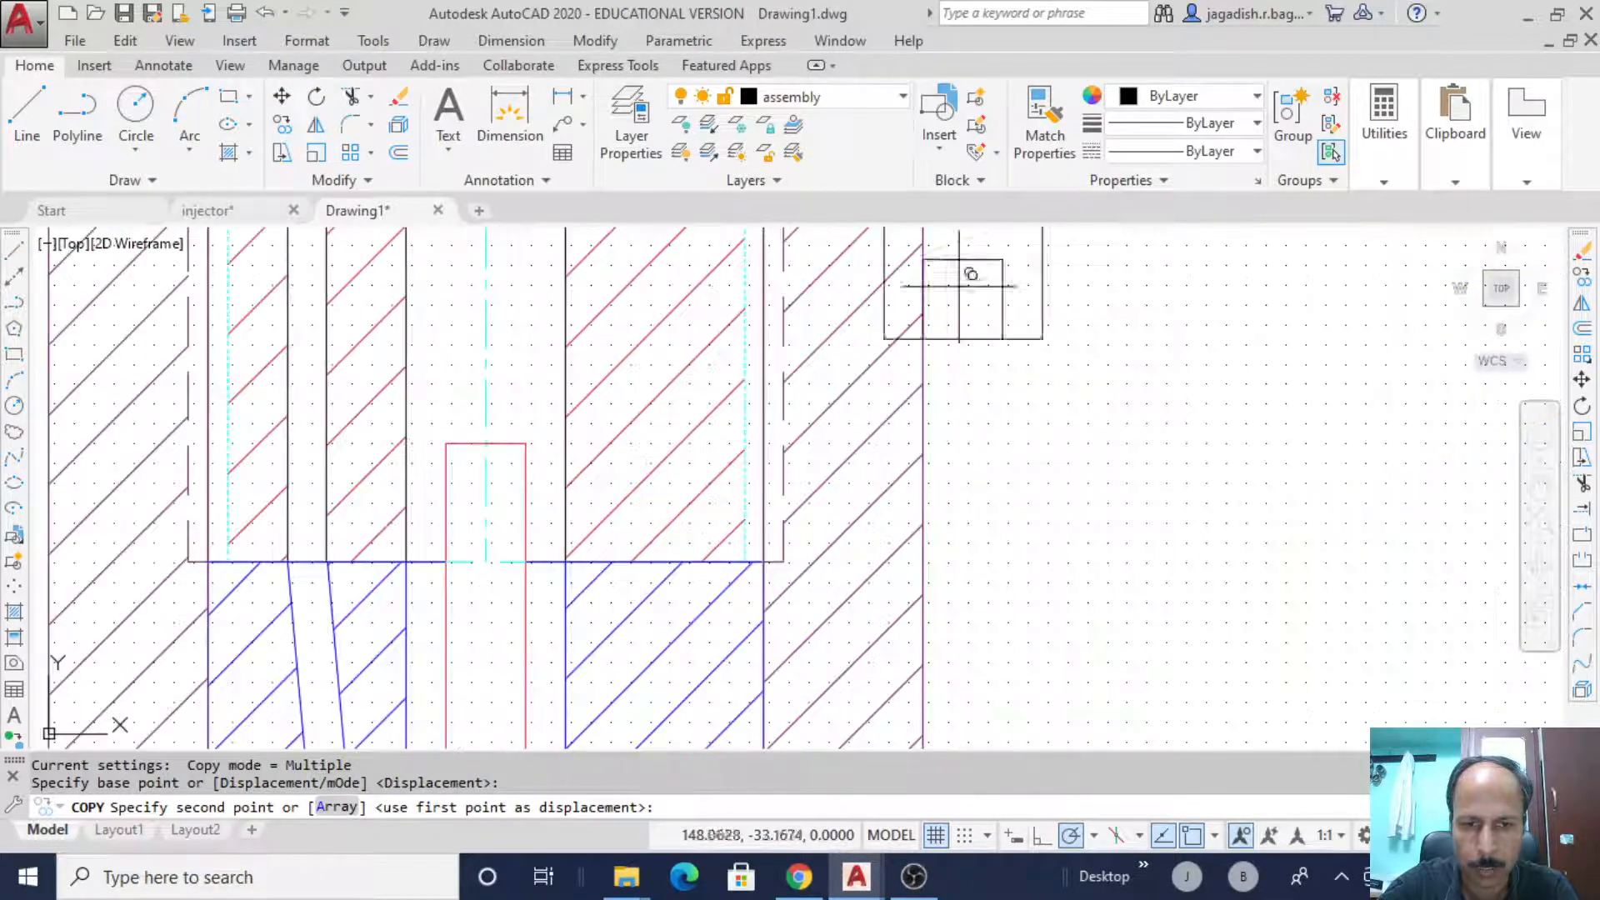
{"action": "left_click", "coordinate": [536, 443]}
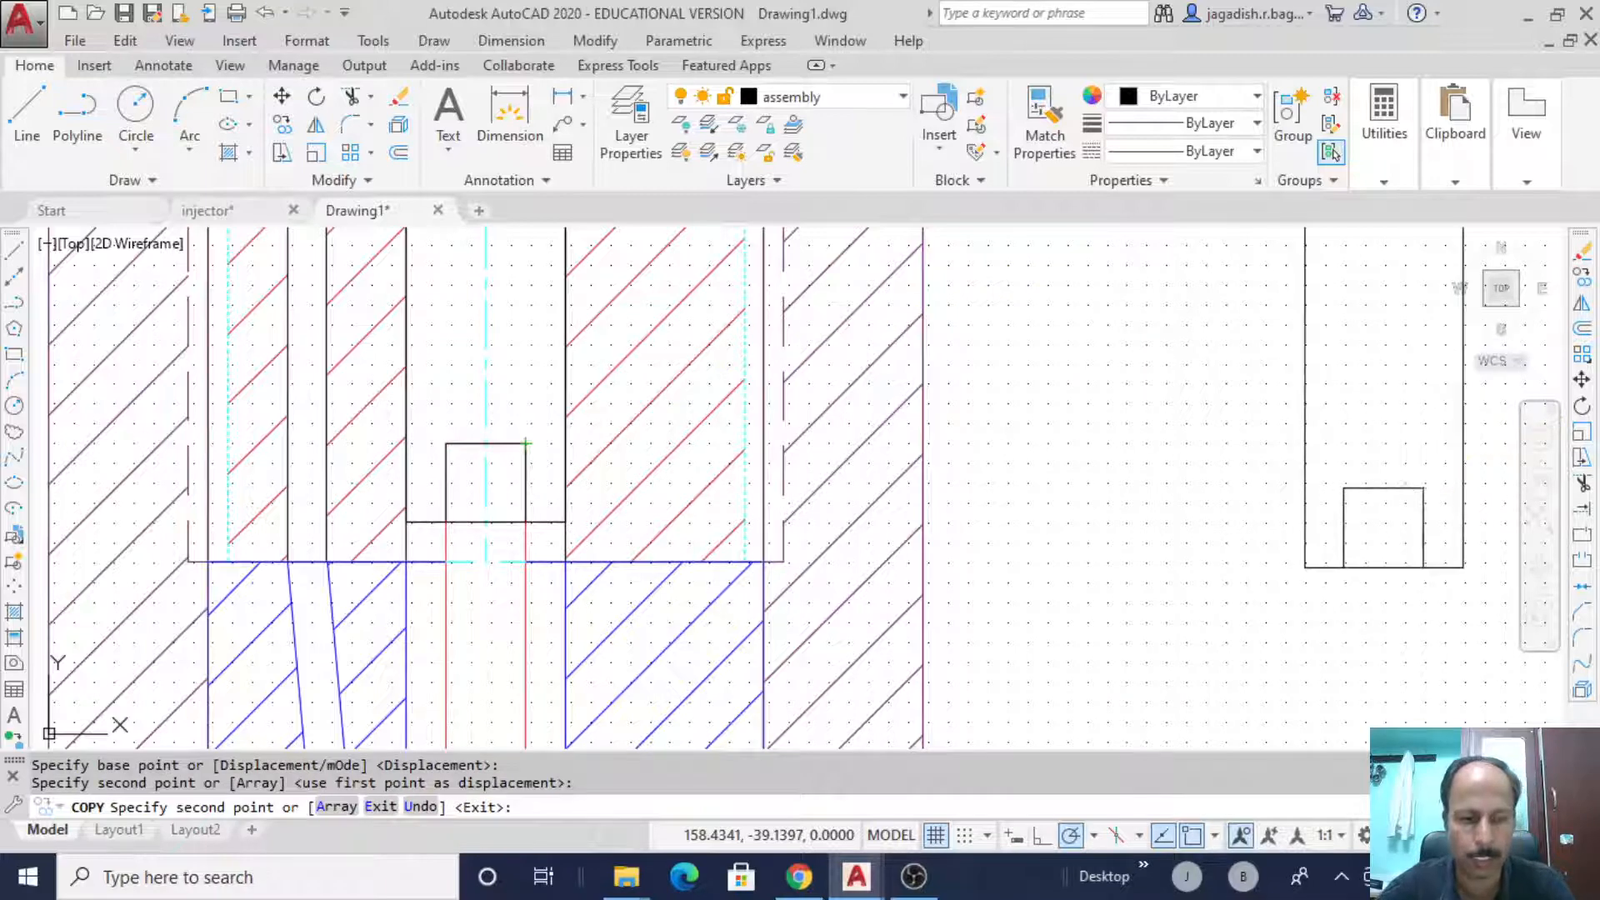
- Trim the copied spindle's bottom edge between the two sides of its end socket
{"action": "key", "text": "Escape"}
{"action": "scroll", "coordinate": [1297, 339], "scroll_direction": "down", "scroll_amount": 1}
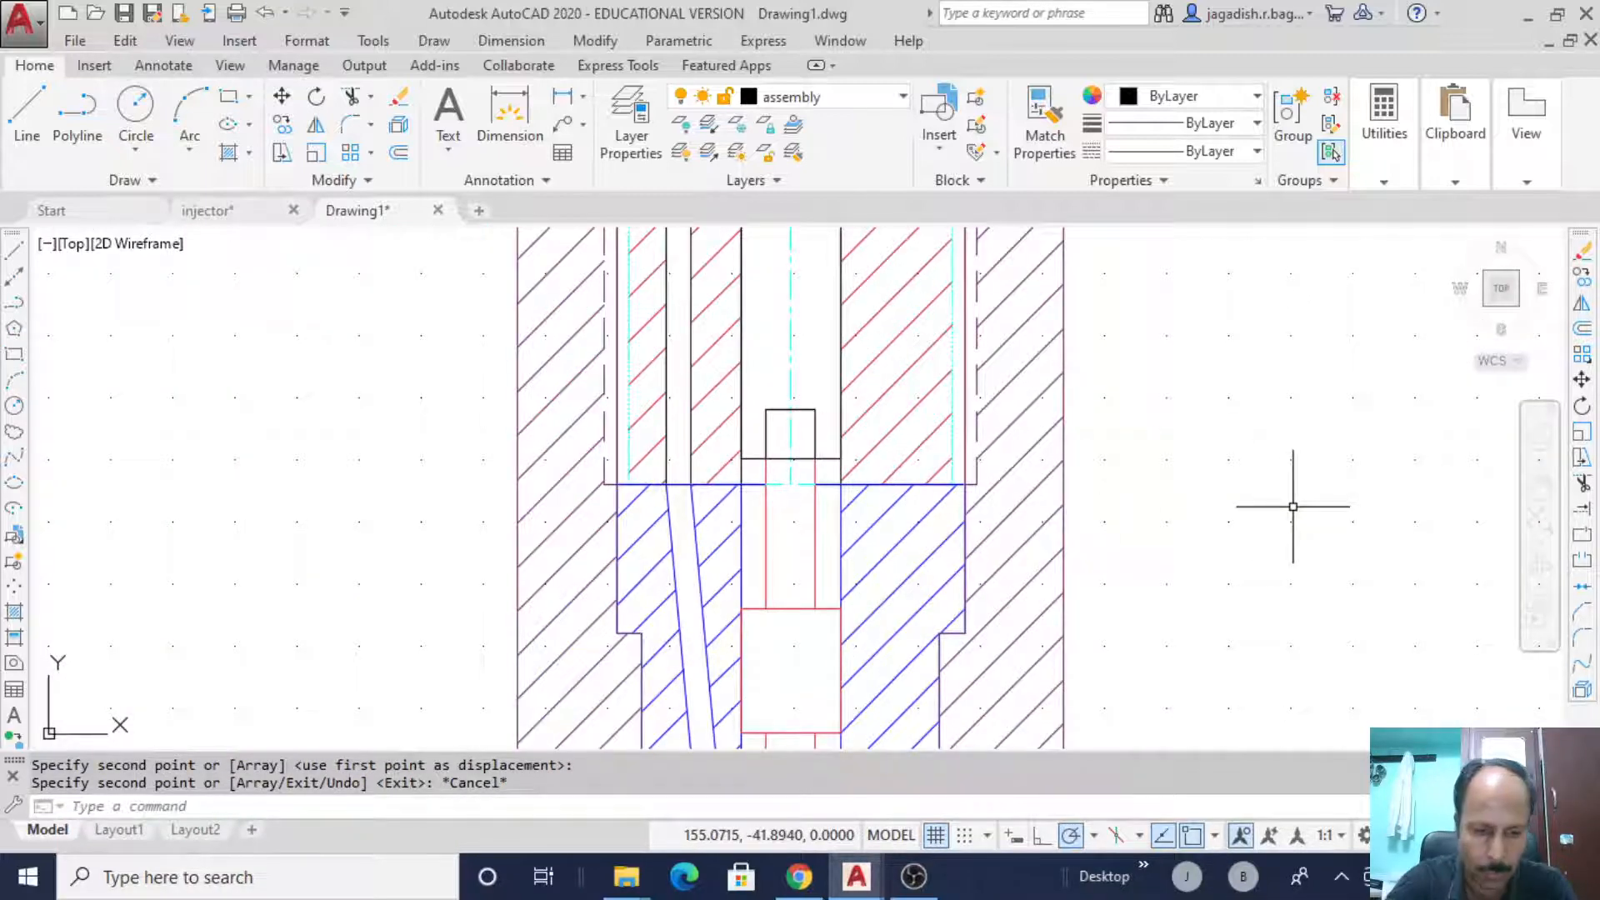
{"action": "key", "text": "Return"}
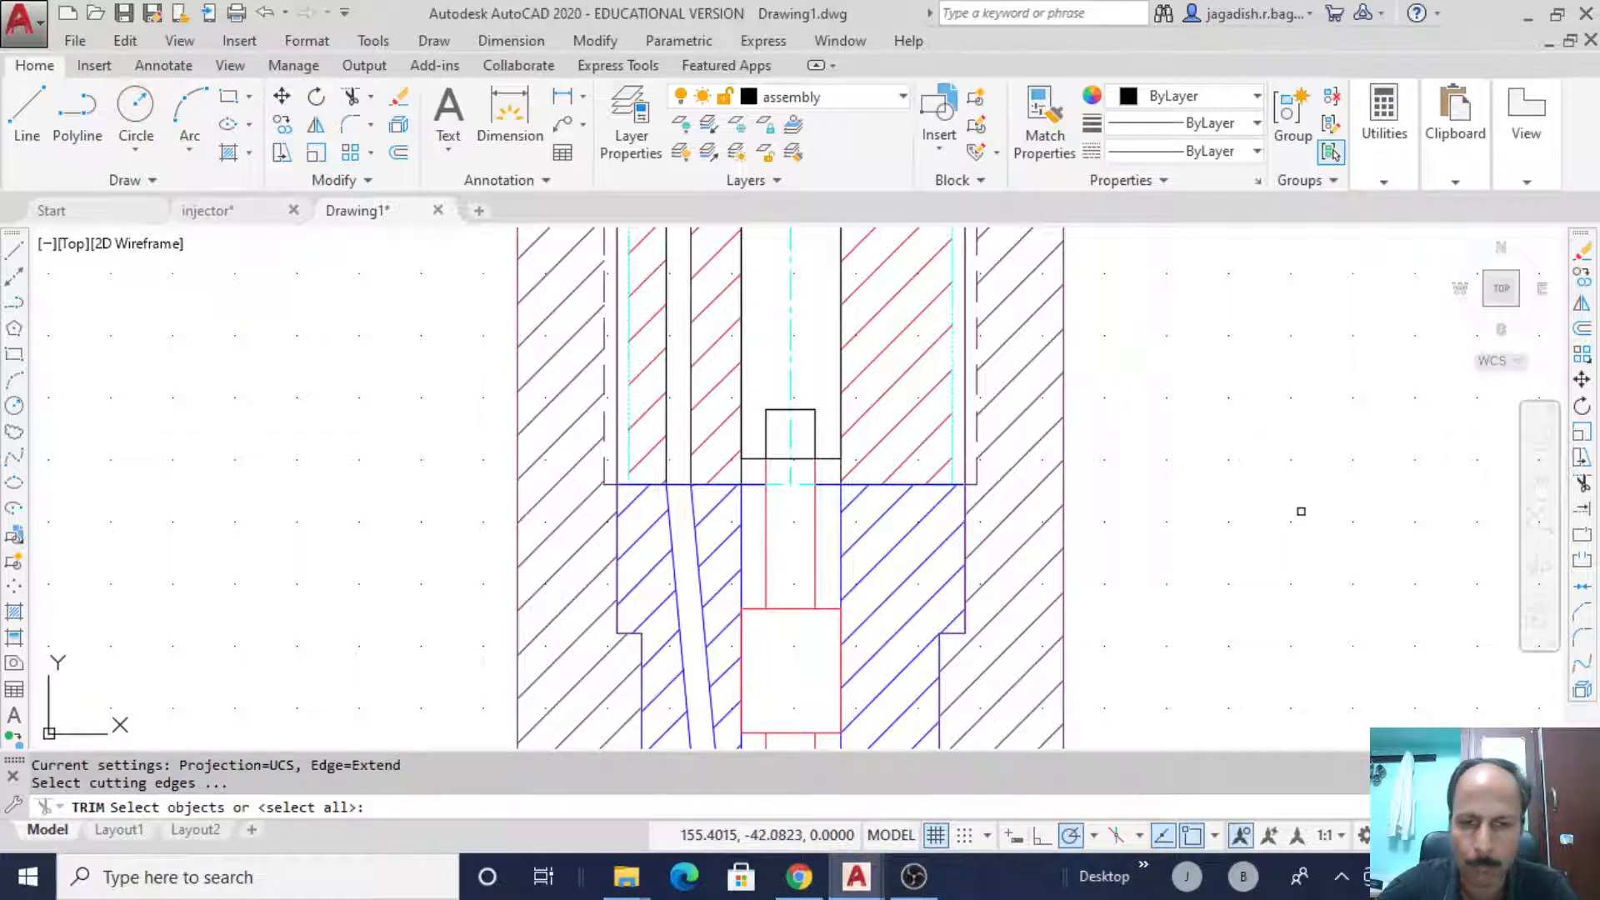
{"action": "left_click", "coordinate": [766, 431]}
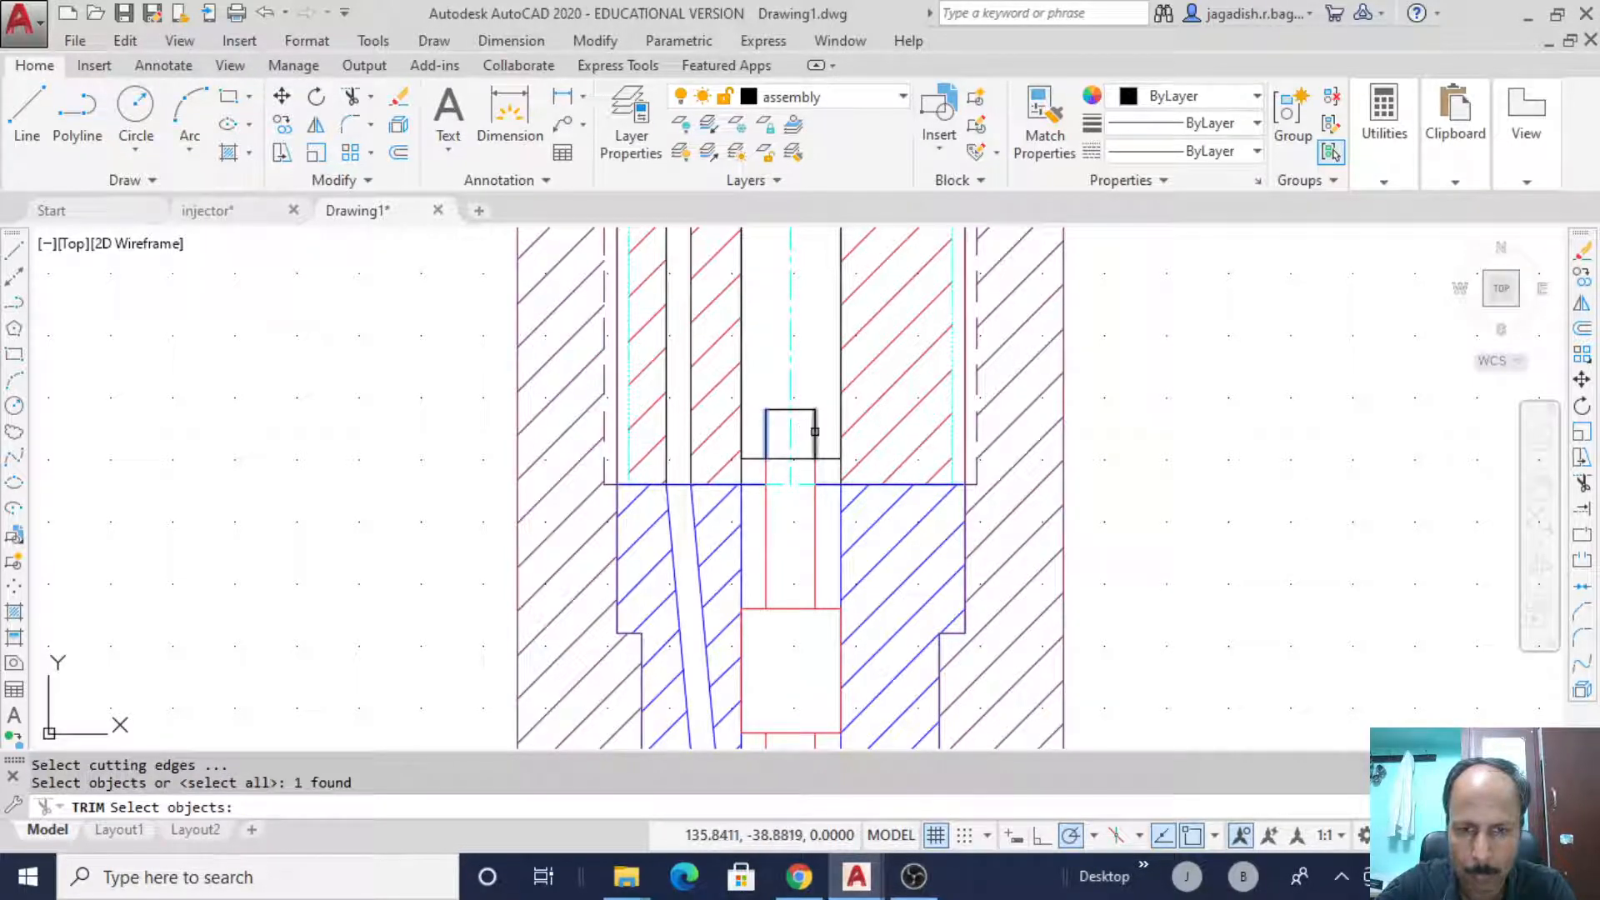
{"action": "left_click", "coordinate": [815, 431]}
{"action": "key", "text": "Return"}
{"action": "left_click", "coordinate": [798, 461]}
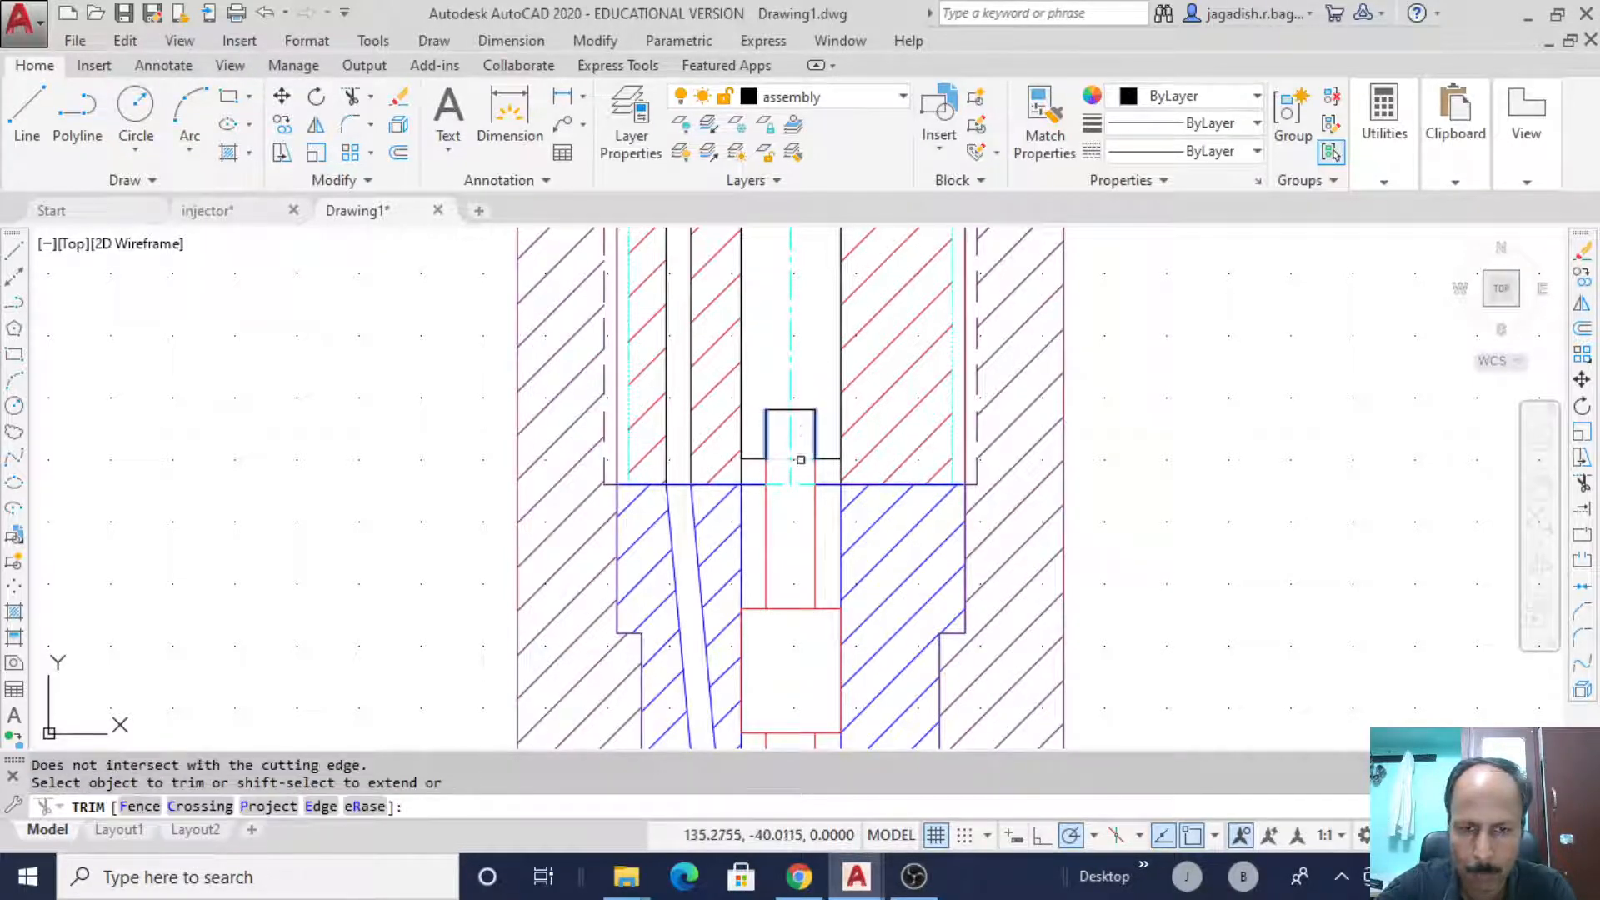
{"action": "key", "text": "Return"}
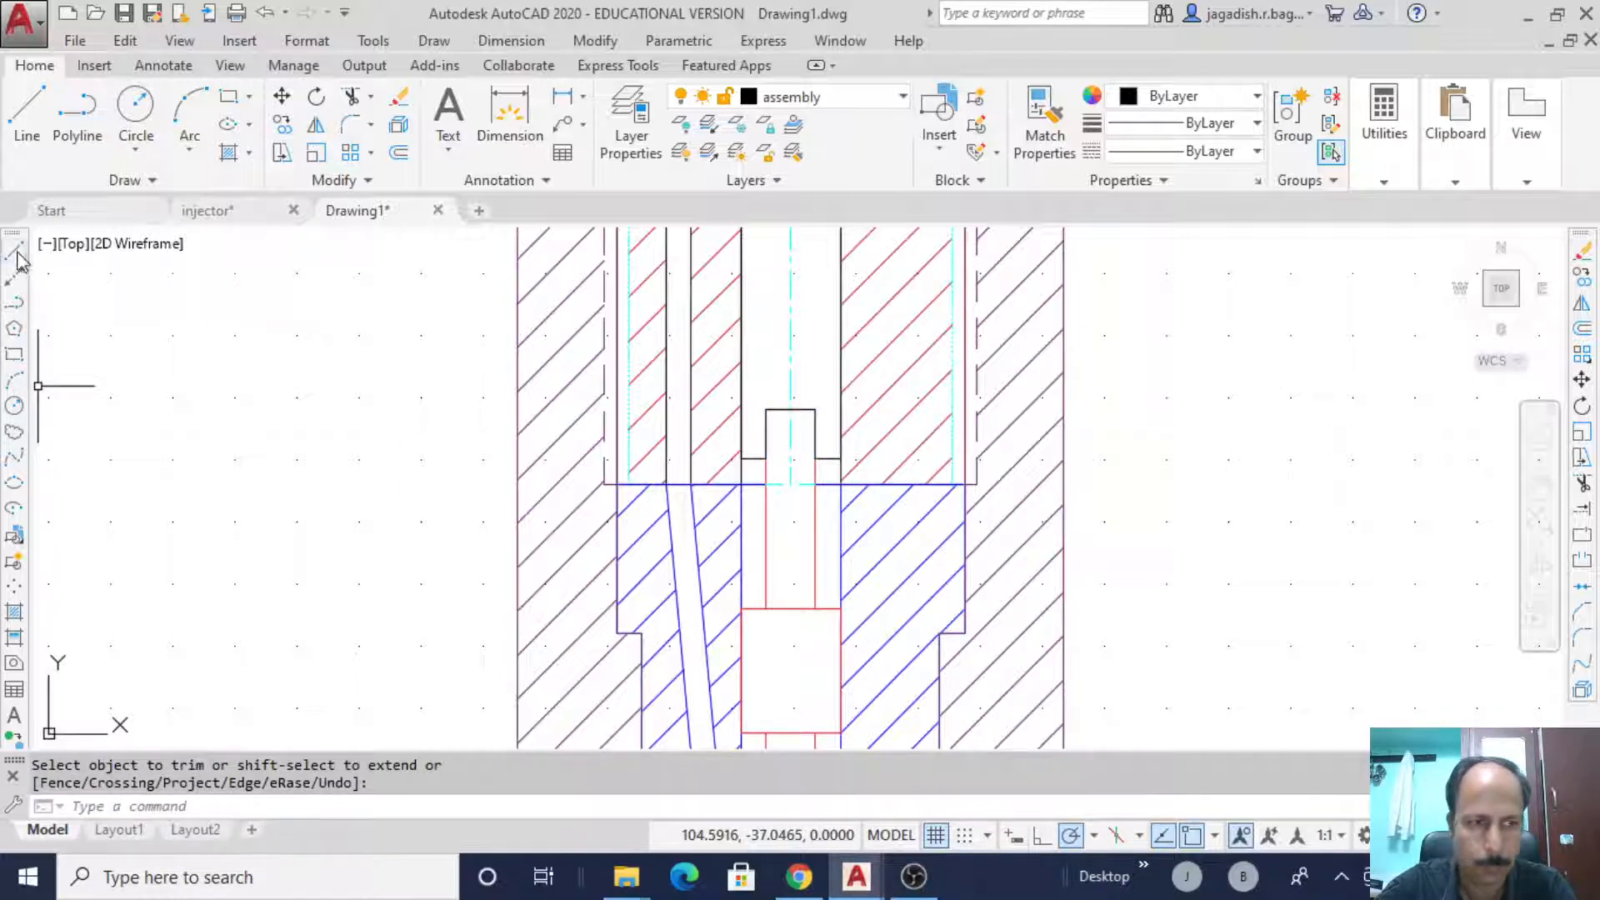
- Draw a line across the opening of the spindle's end socket, between its two lower corners
{"action": "left_click", "coordinate": [16, 252]}
{"action": "left_click", "coordinate": [815, 459]}
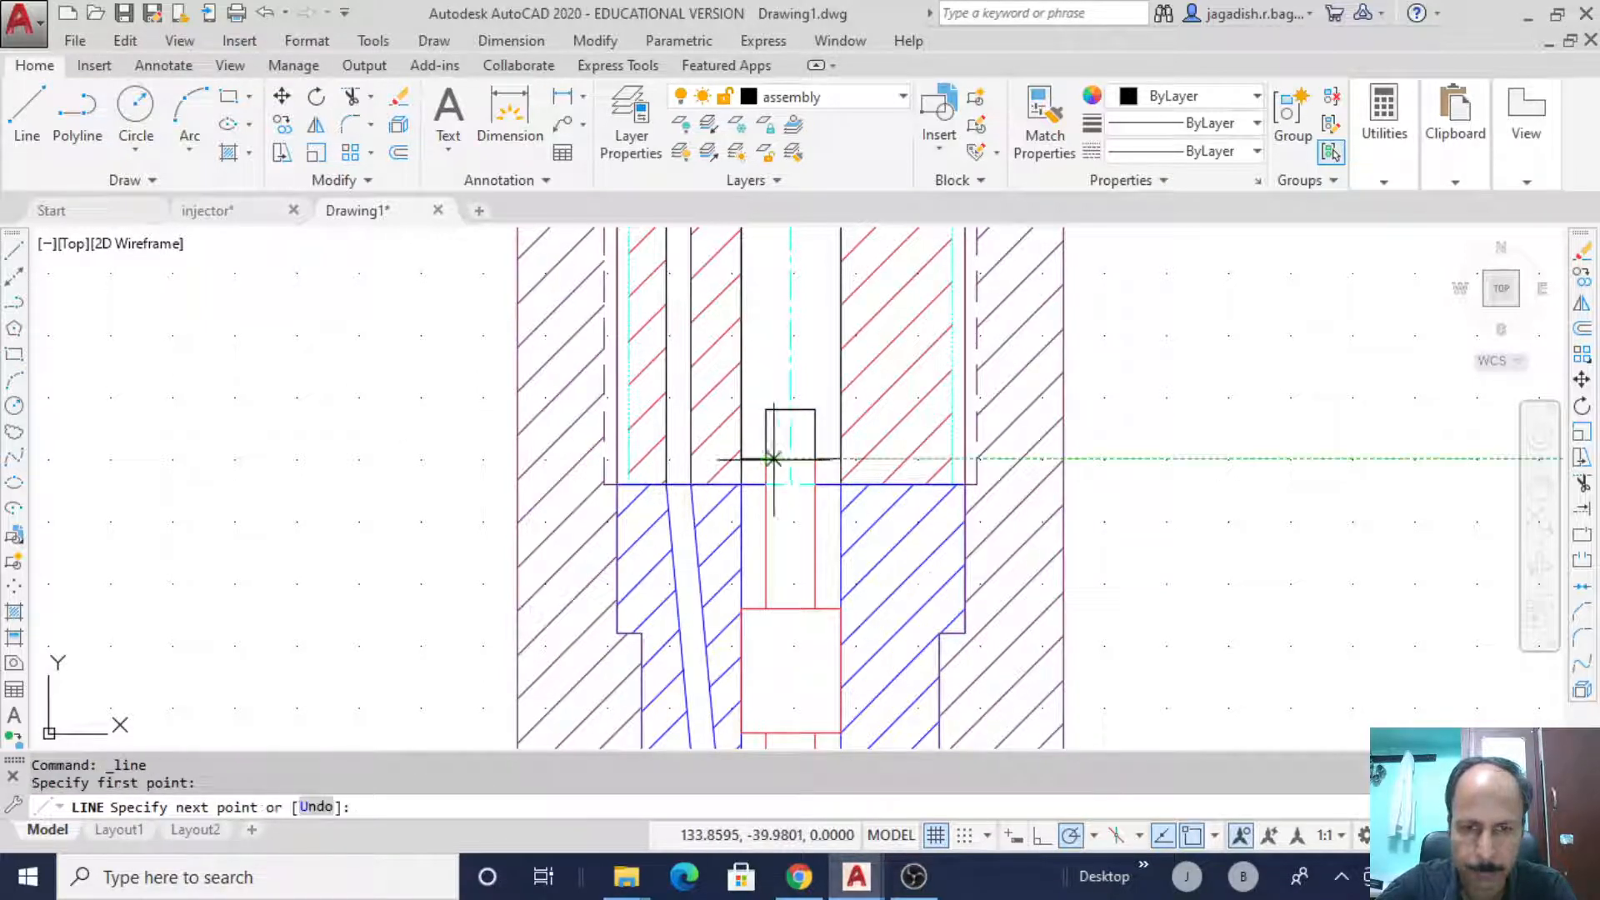
{"action": "key", "text": "Escape"}
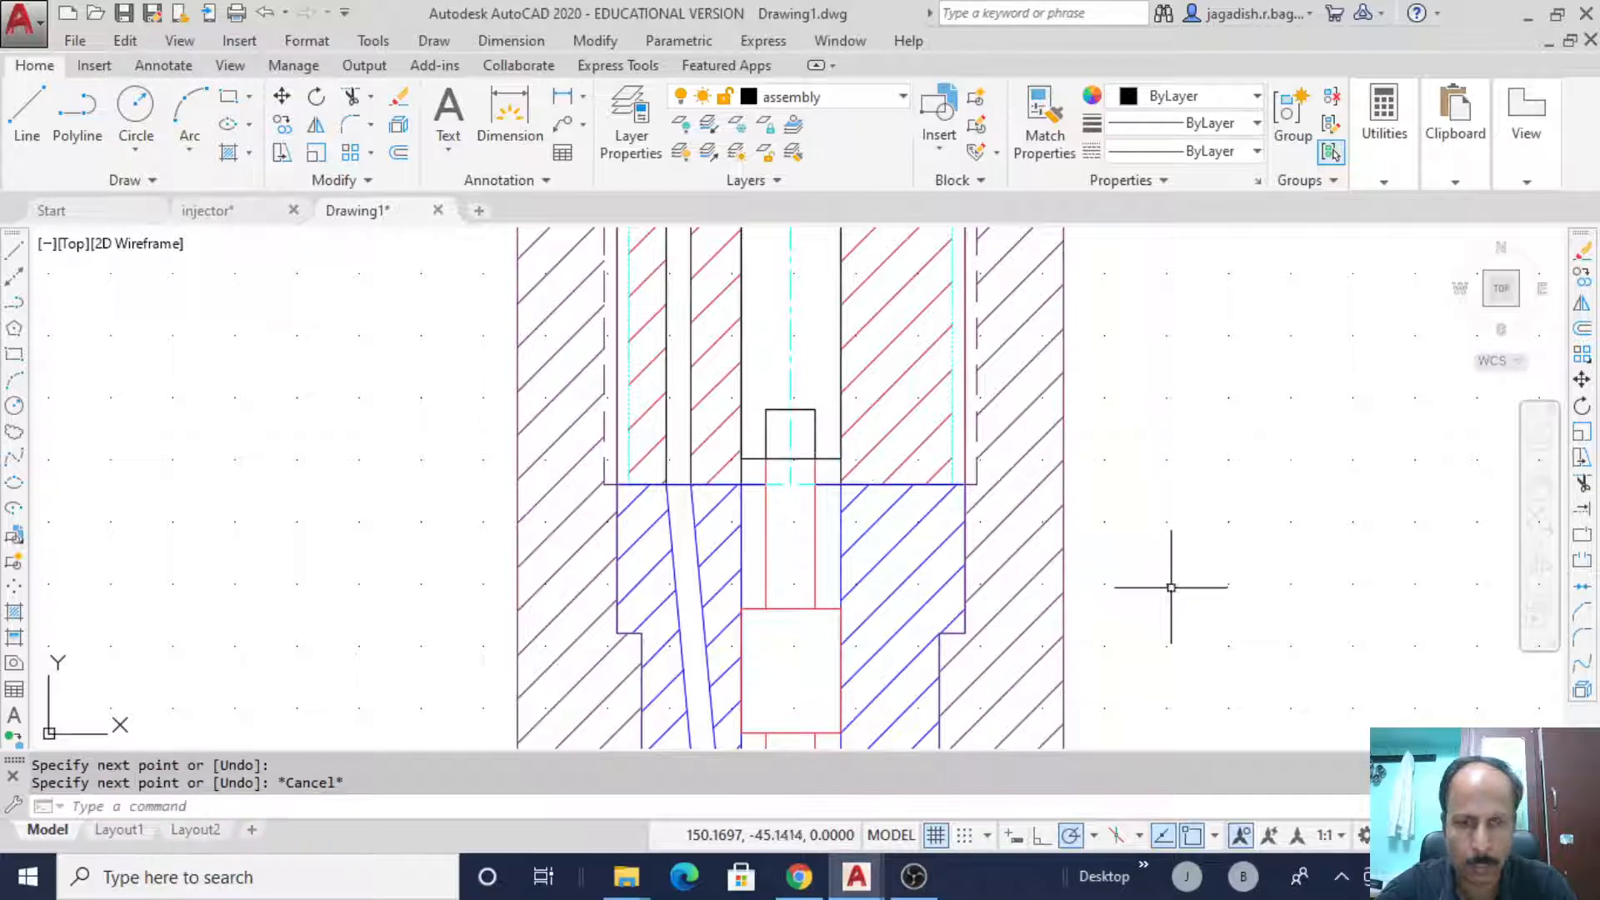
- Match the properties of the line across the spindle's socket opening to an existing cyan dashed line in the assembly
{"action": "left_click", "coordinate": [1044, 125]}
{"action": "middle_click_drag", "start_coordinate": [1203, 622], "coordinate": [1132, 376]}
{"action": "mouse_move", "coordinate": [1060, 526]}
{"action": "middle_mouse_down"}
{"action": "mouse_move", "coordinate": [1182, 316]}
{"action": "mouse_move", "coordinate": [1183, 517]}
{"action": "middle_mouse_up"}
{"action": "left_click", "coordinate": [832, 495]}
{"action": "middle_click_drag", "start_coordinate": [1197, 361], "coordinate": [1167, 607]}
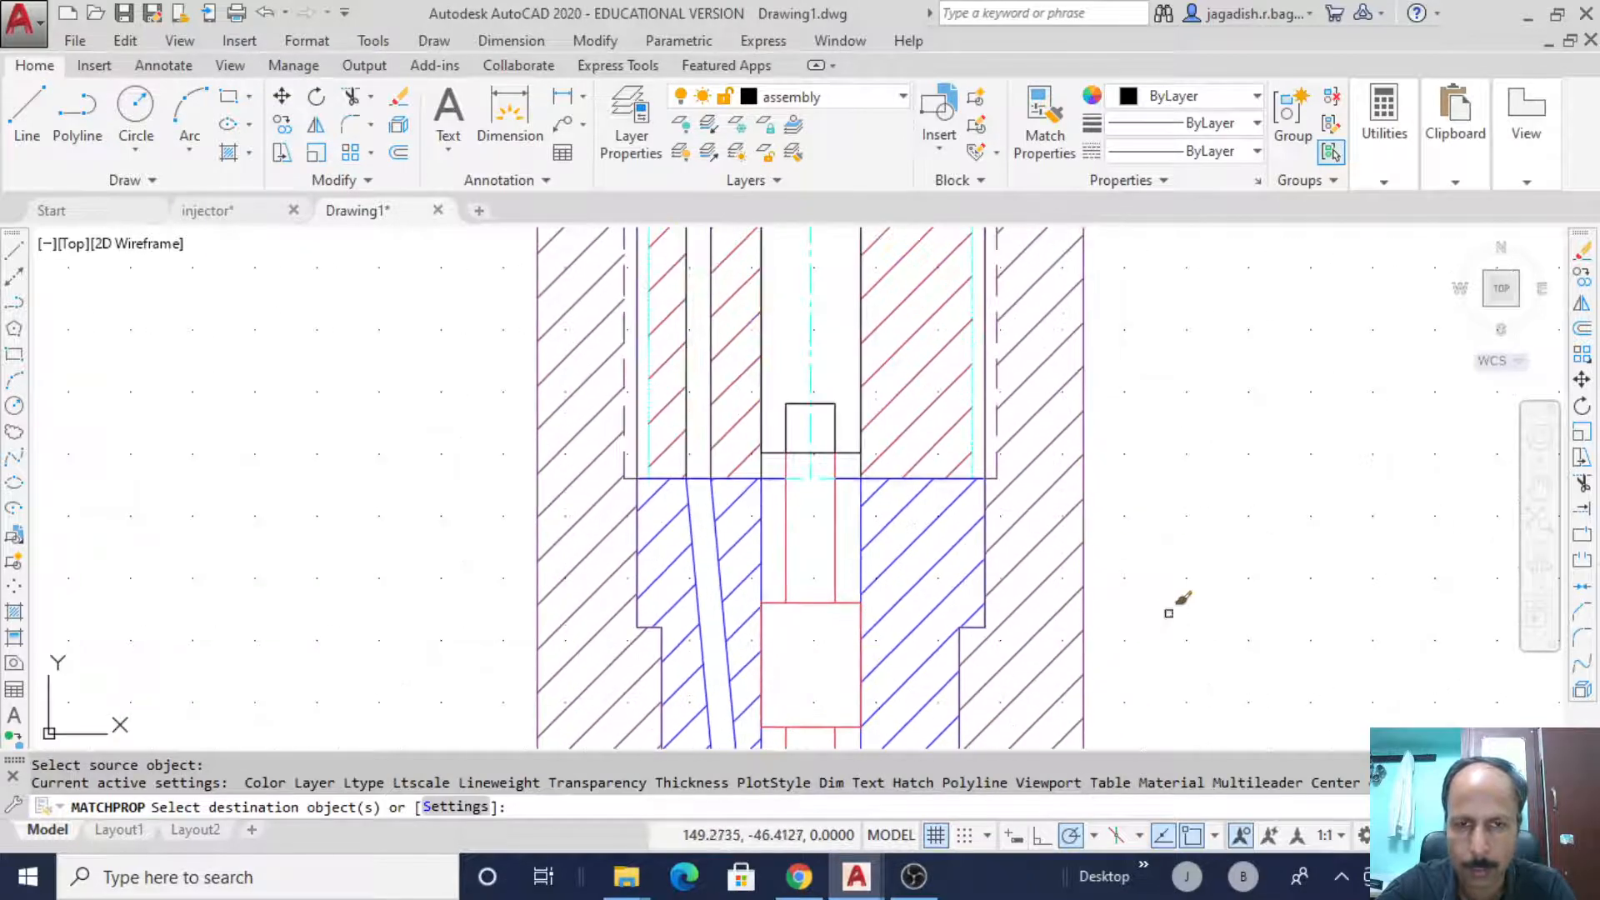
{"action": "middle_click_drag", "start_coordinate": [1216, 431], "coordinate": [1208, 528]}
{"action": "left_click", "coordinate": [824, 537]}
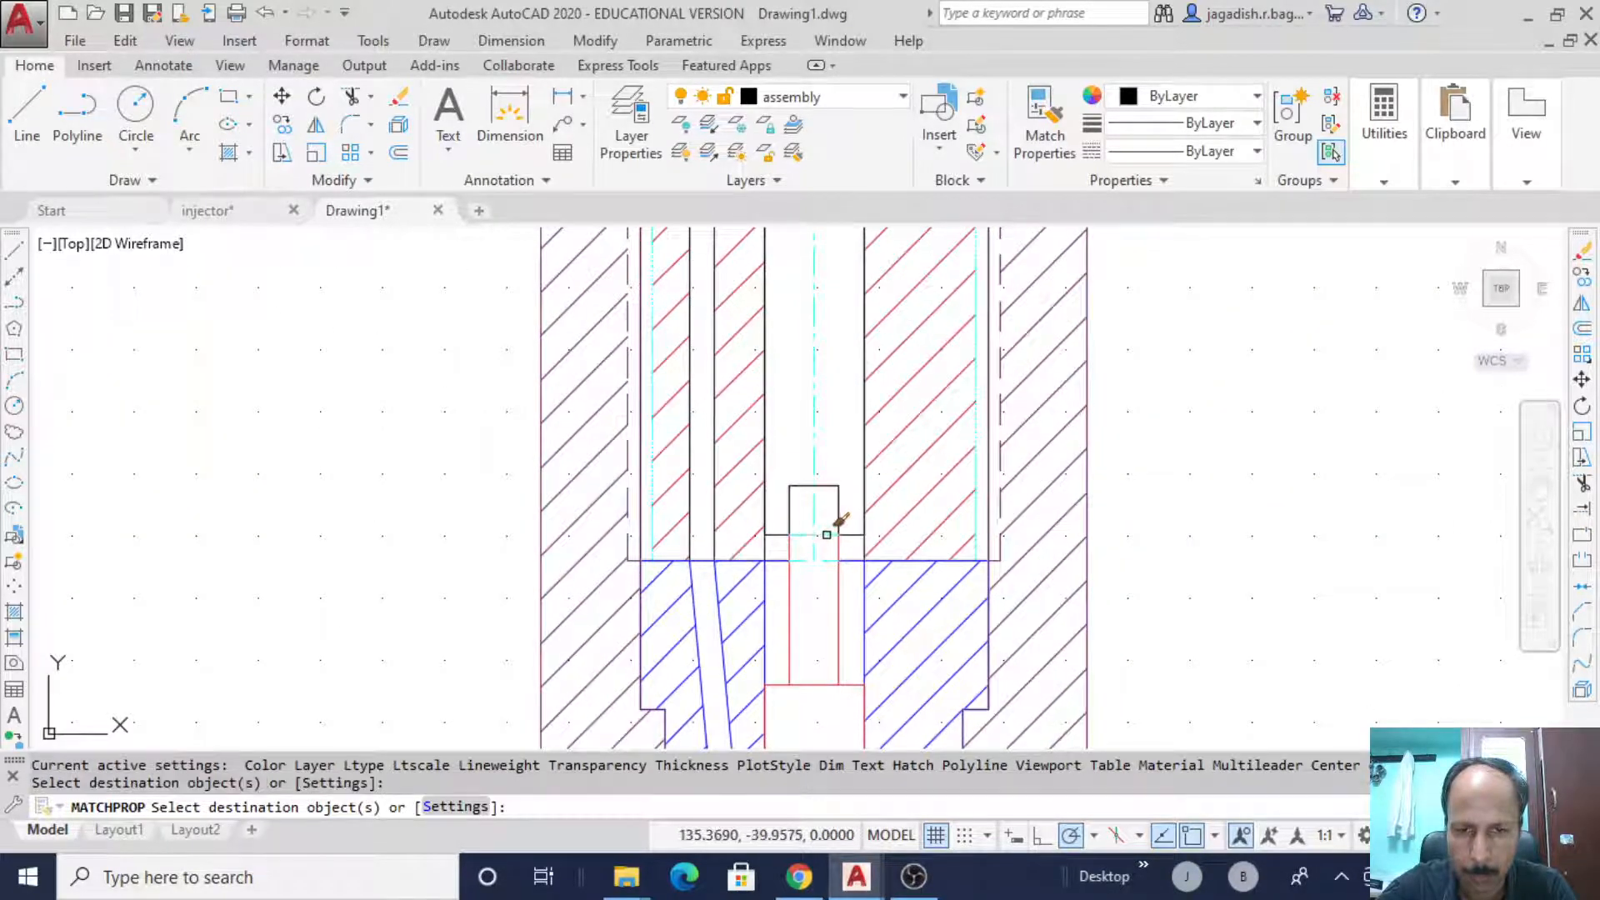
{"action": "right_click", "coordinate": [1199, 439]}
{"action": "left_click", "coordinate": [1250, 453]}
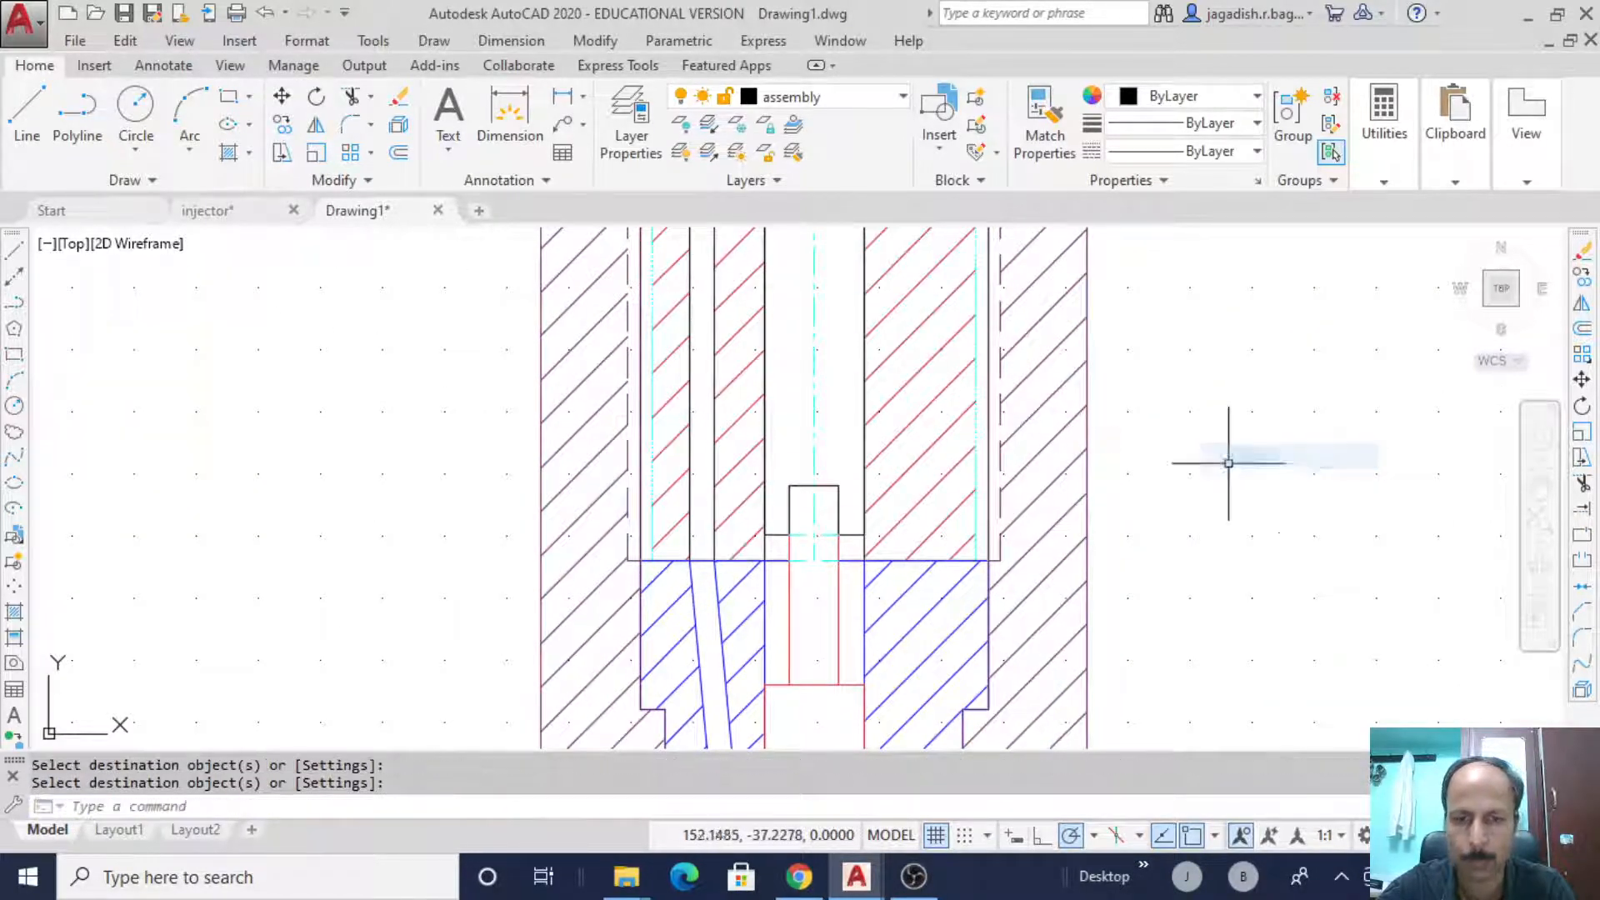
- Mirror the small hatched flanged part about a horizontal line just above it, keeping the original
{"action": "mouse_move", "coordinate": [1225, 453]}
{"action": "middle_mouse_down"}
{"action": "mouse_move", "coordinate": [1186, 475]}
{"action": "mouse_move", "coordinate": [1178, 521]}
{"action": "middle_mouse_up"}
{"action": "scroll", "coordinate": [1160, 421], "scroll_direction": "down", "scroll_amount": 1}
{"action": "mouse_move", "coordinate": [1161, 418]}
{"action": "middle_mouse_down"}
{"action": "mouse_move", "coordinate": [1179, 457]}
{"action": "mouse_move", "coordinate": [986, 490]}
{"action": "mouse_move", "coordinate": [981, 505]}
{"action": "middle_mouse_up"}
{"action": "scroll", "coordinate": [979, 531], "scroll_direction": "down", "scroll_amount": 1}
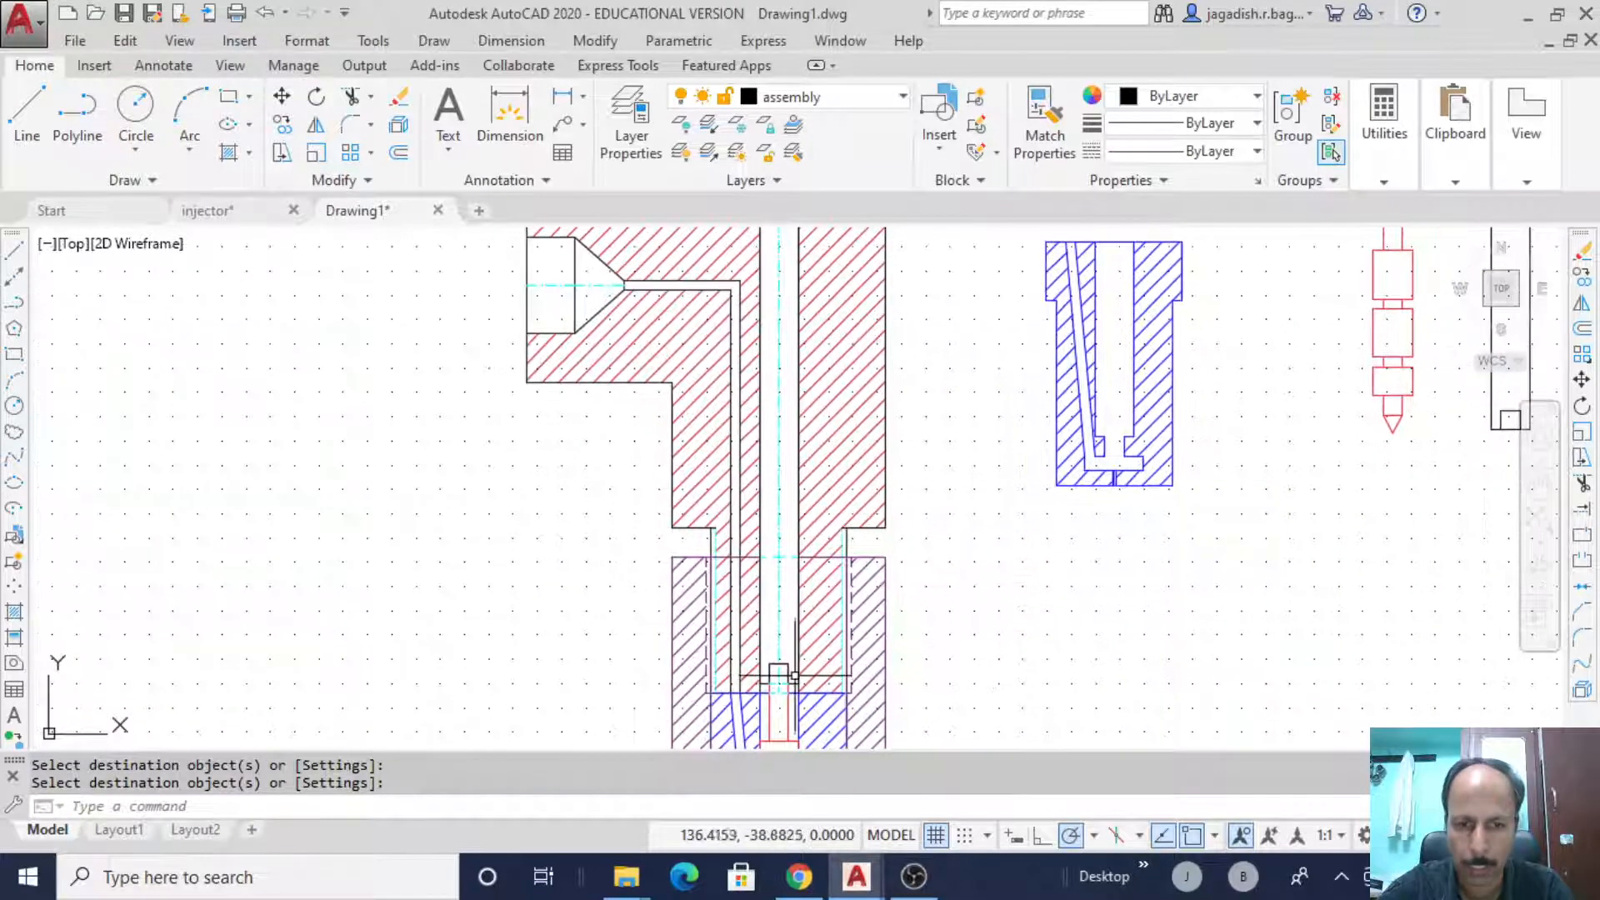
{"action": "middle_click_drag", "start_coordinate": [1160, 569], "coordinate": [761, 668]}
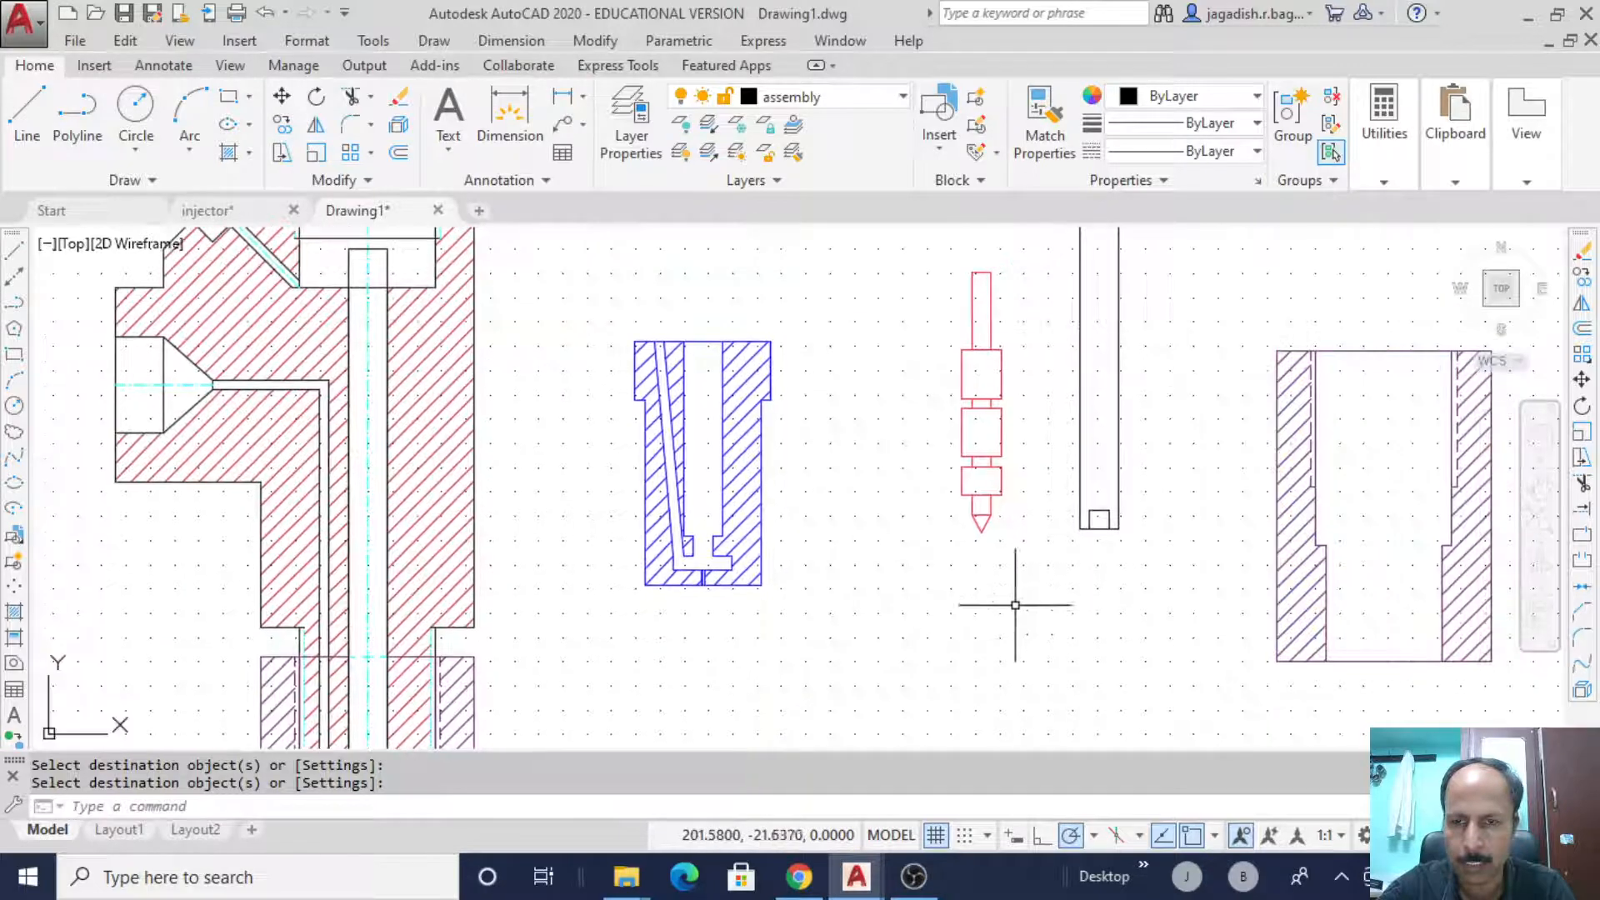
{"action": "middle_click_drag", "start_coordinate": [1011, 600], "coordinate": [800, 647]}
{"action": "scroll", "coordinate": [938, 585], "scroll_direction": "down", "scroll_amount": 2}
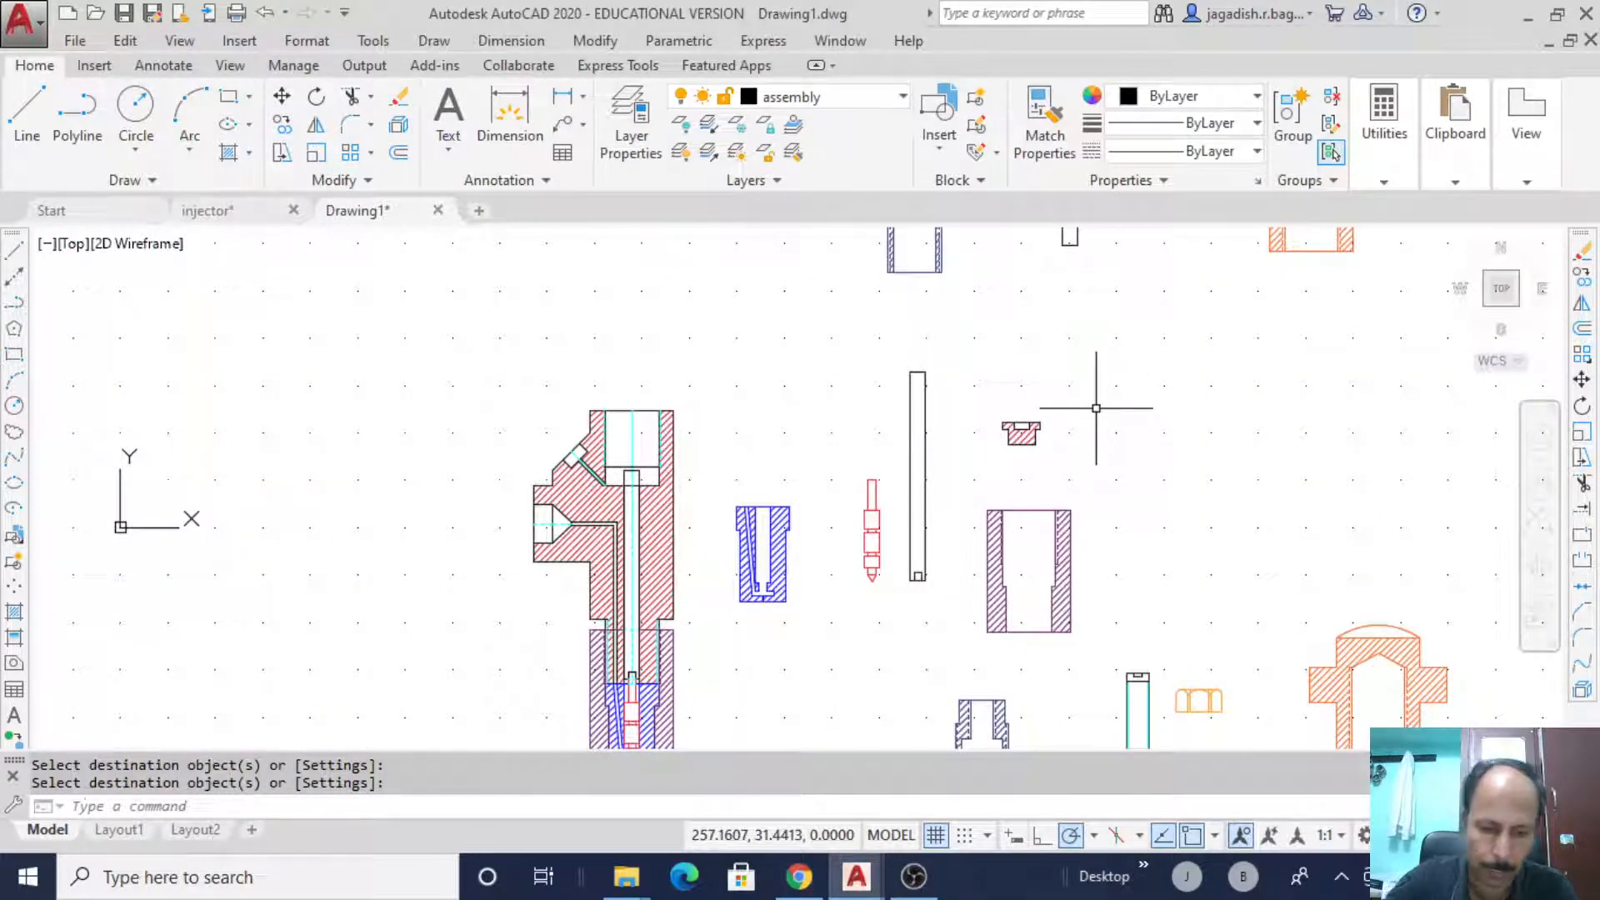
{"action": "type", "text": "or"}
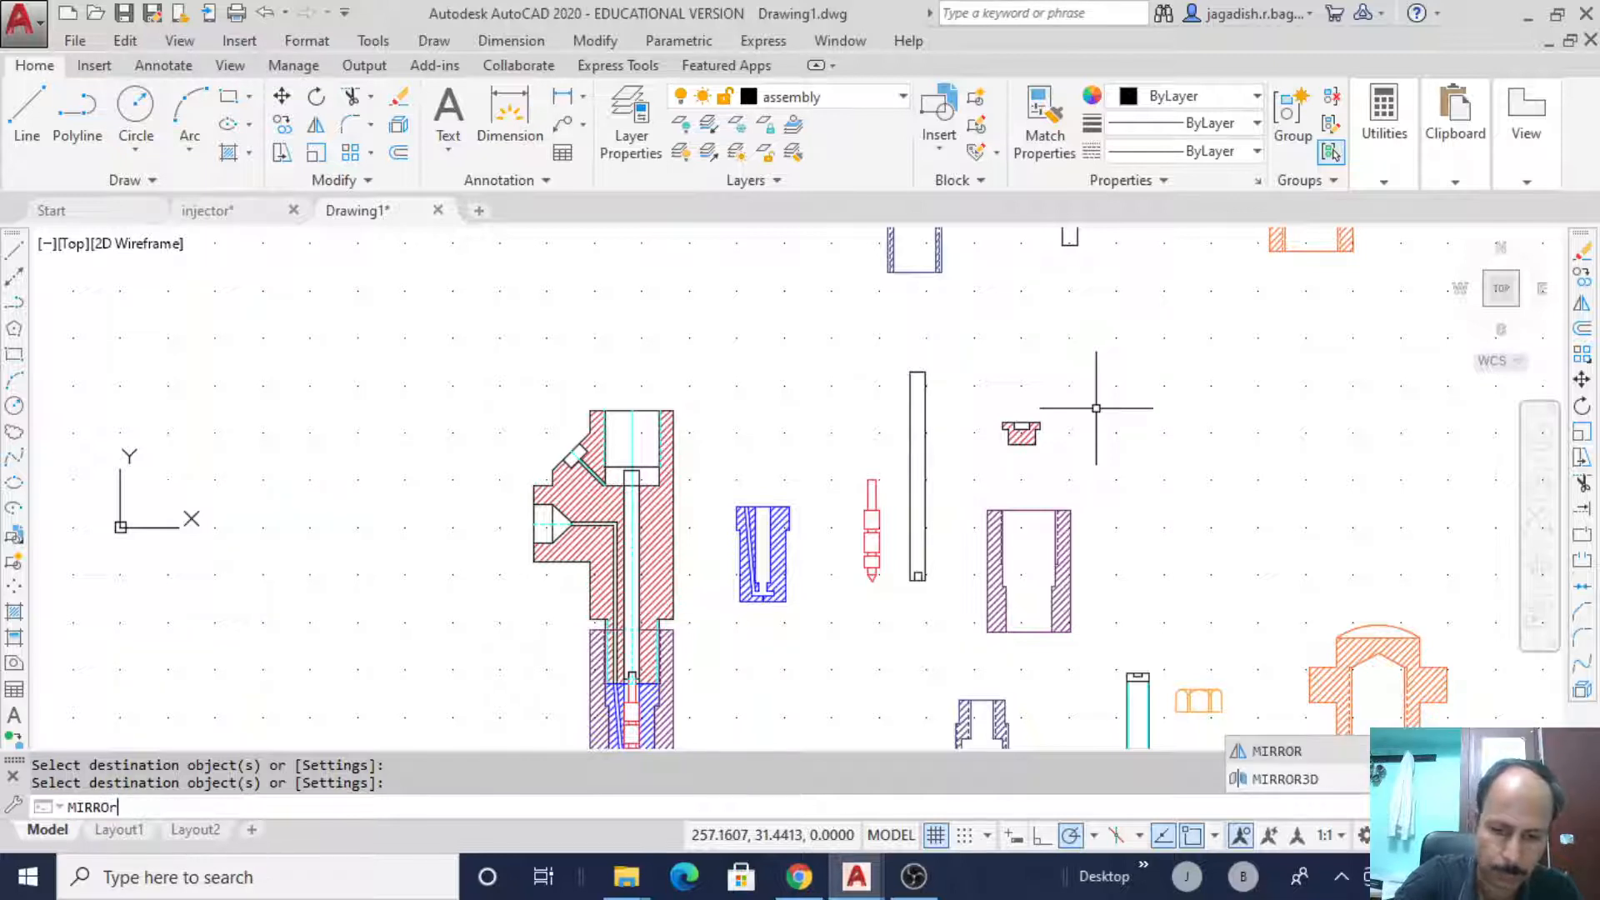
{"action": "key", "text": "Return"}
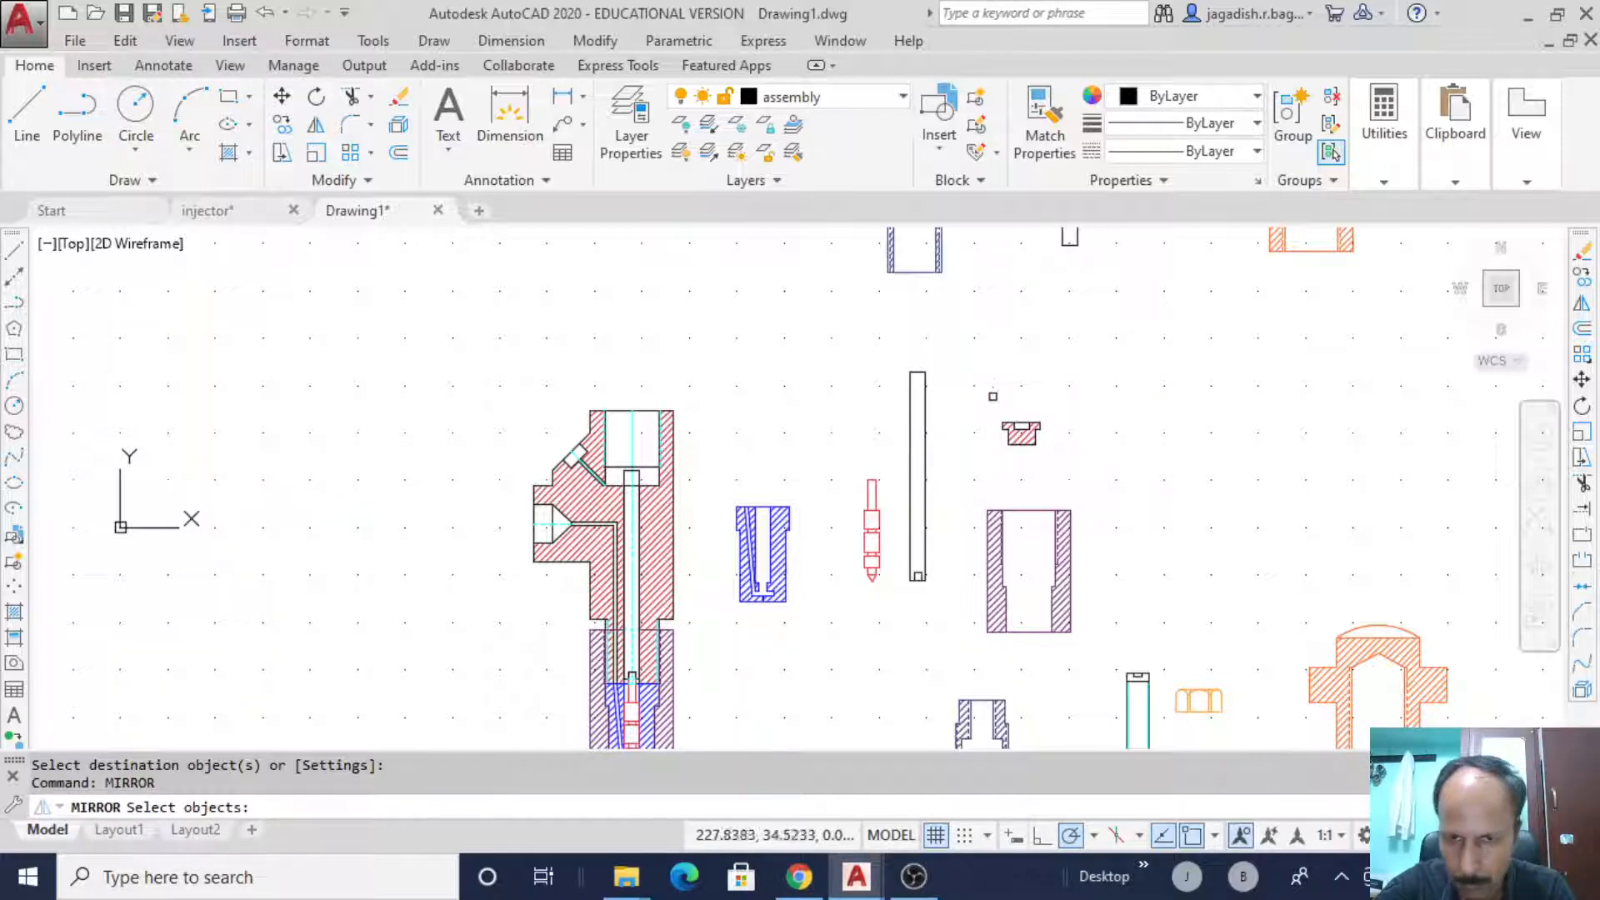
{"action": "mouse_move", "coordinate": [992, 397]}
{"action": "left_mouse_down"}
{"action": "mouse_move", "coordinate": [1017, 454]}
{"action": "mouse_move", "coordinate": [1047, 350]}
{"action": "mouse_move", "coordinate": [1000, 385]}
{"action": "left_mouse_up"}
{"action": "key", "text": "Return"}
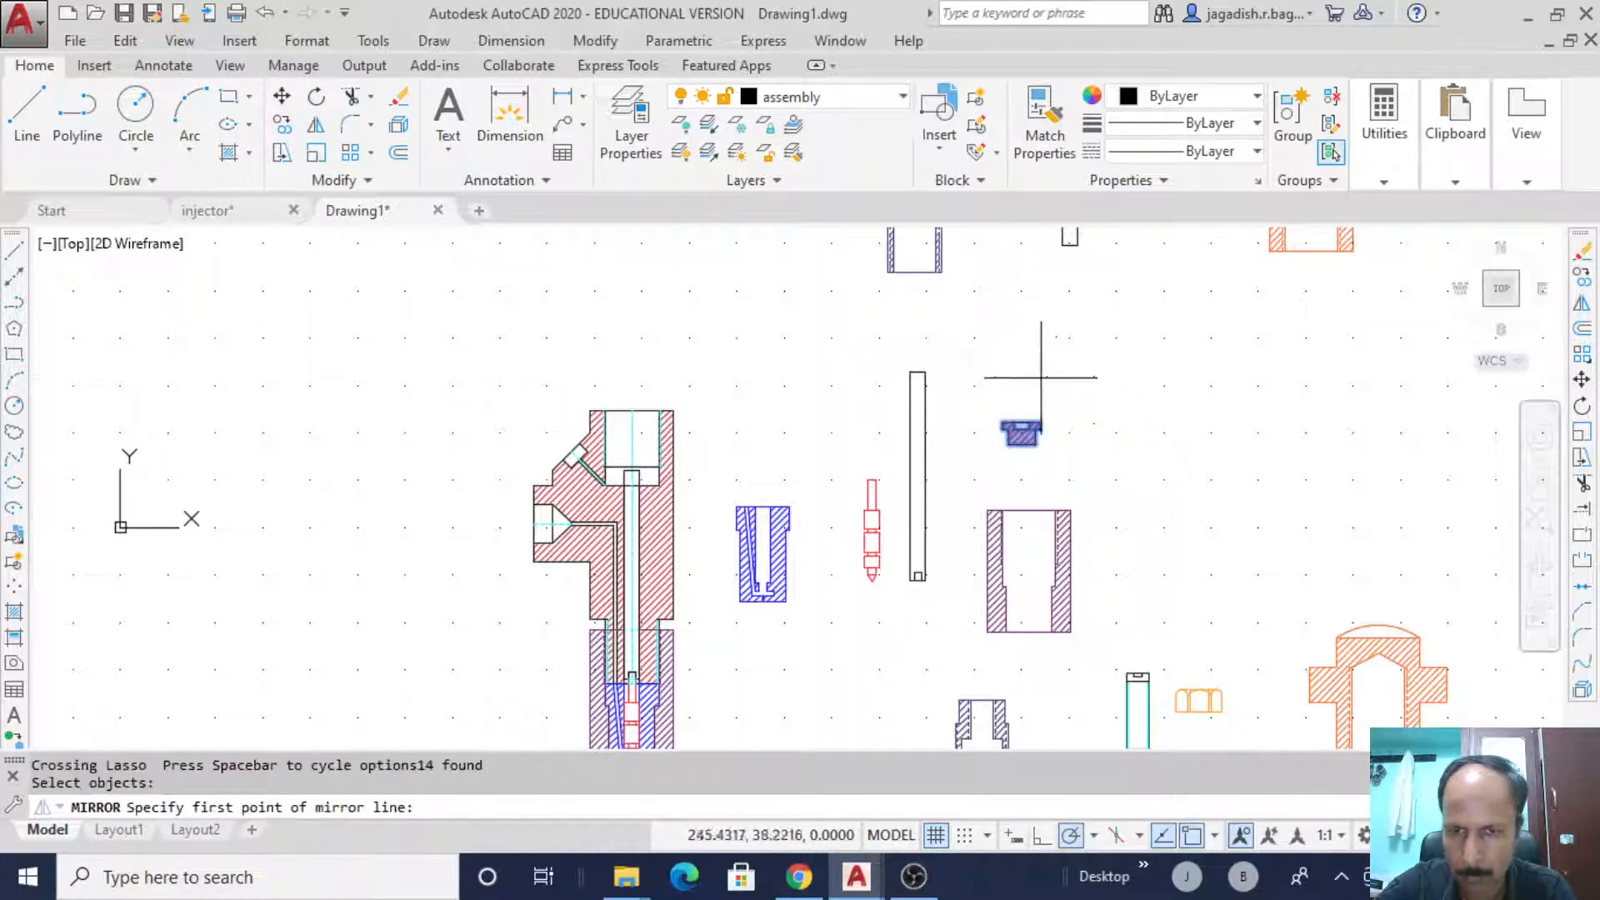
{"action": "left_click", "coordinate": [996, 405]}
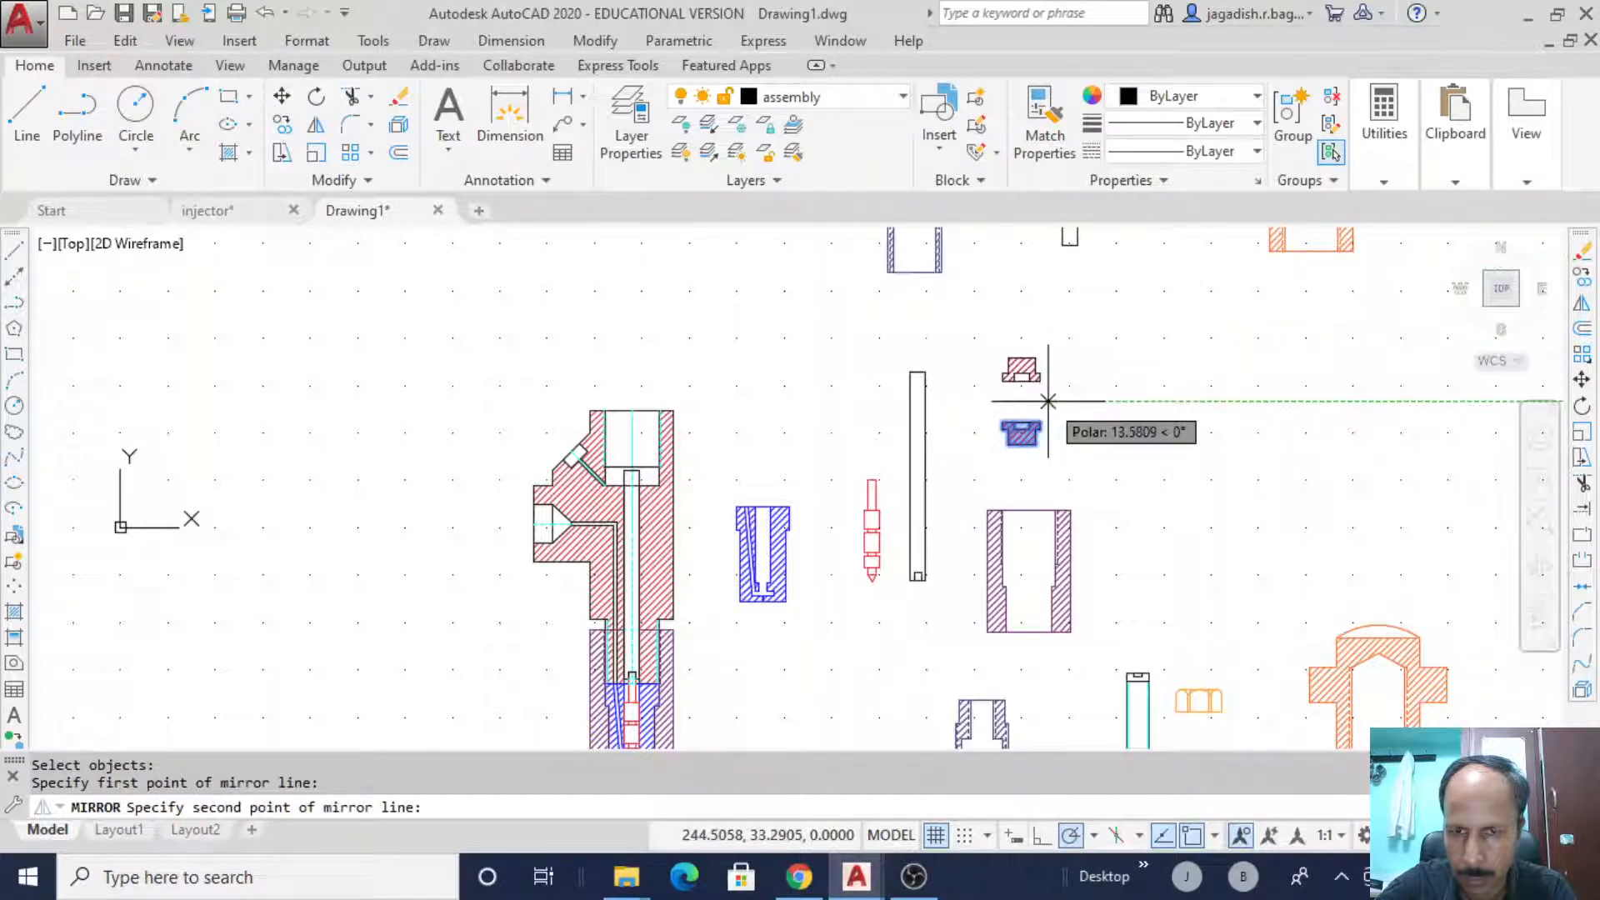
{"action": "left_click", "coordinate": [1171, 428]}
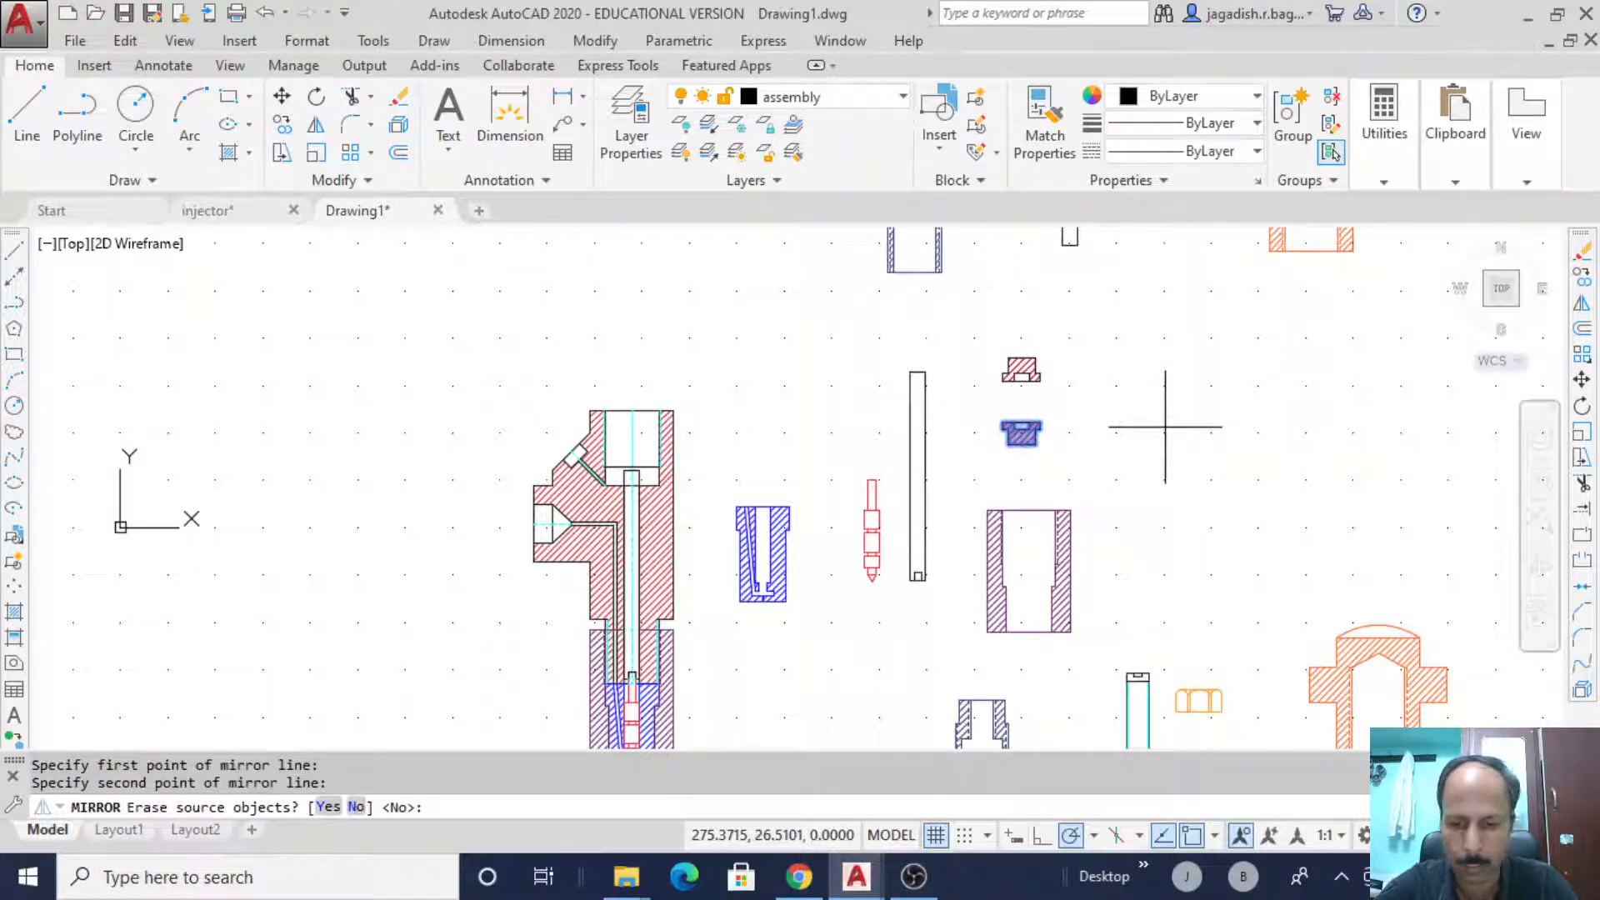
{"action": "key", "text": "Return"}
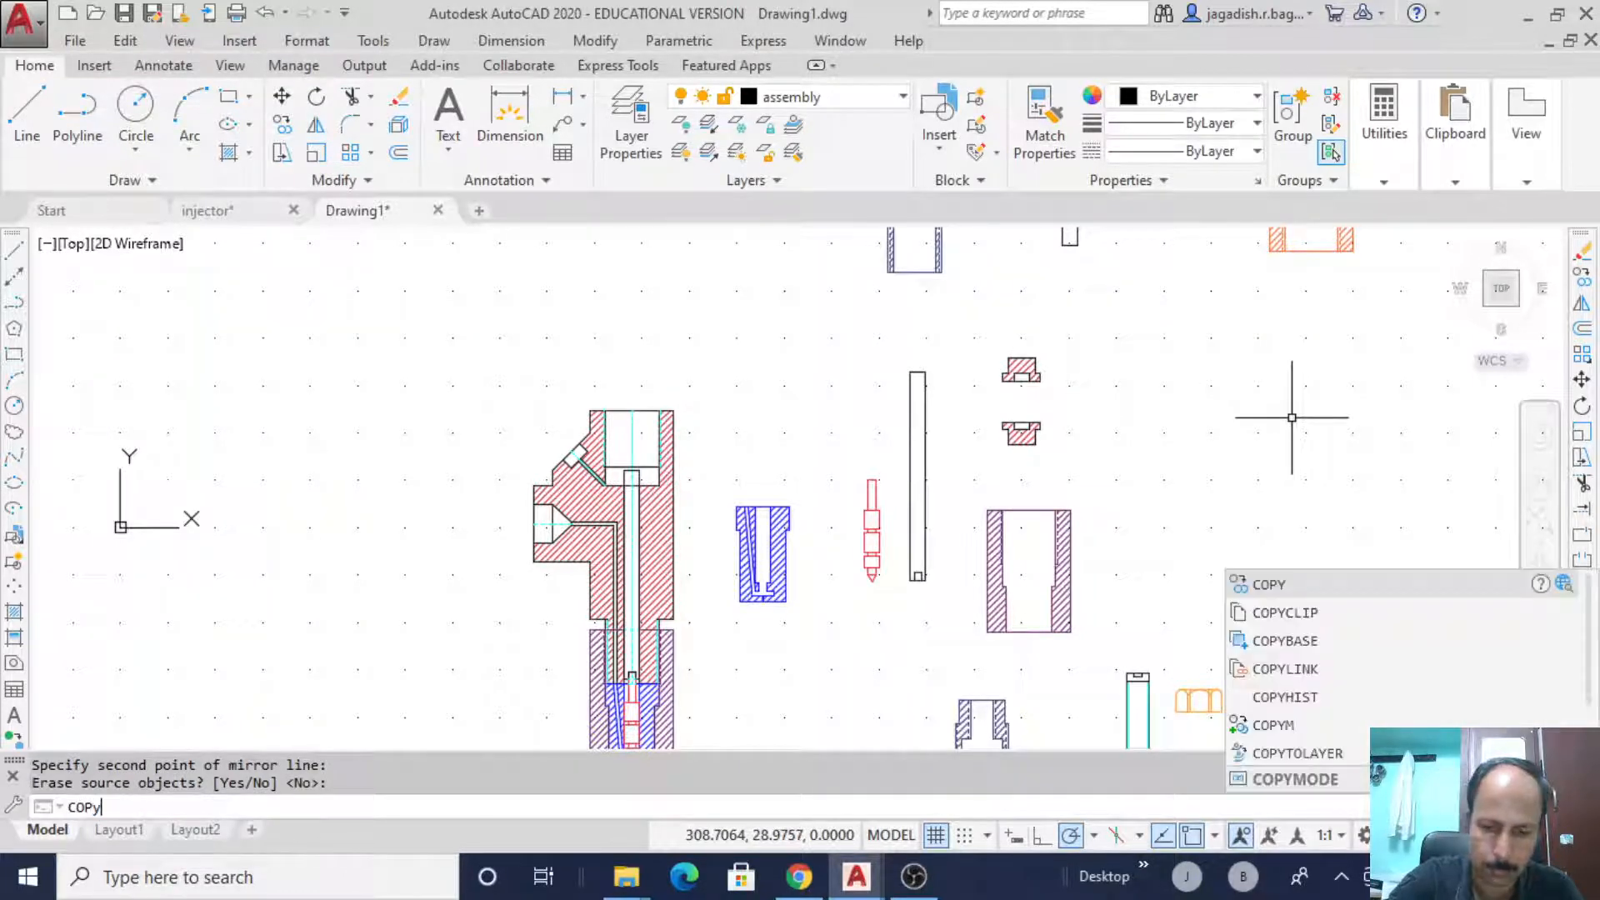
- Copy the mirrored flanged part onto the spindle's upper end, placing its recess's upper corner on the spindle's top corner
{"action": "key", "text": "Return"}
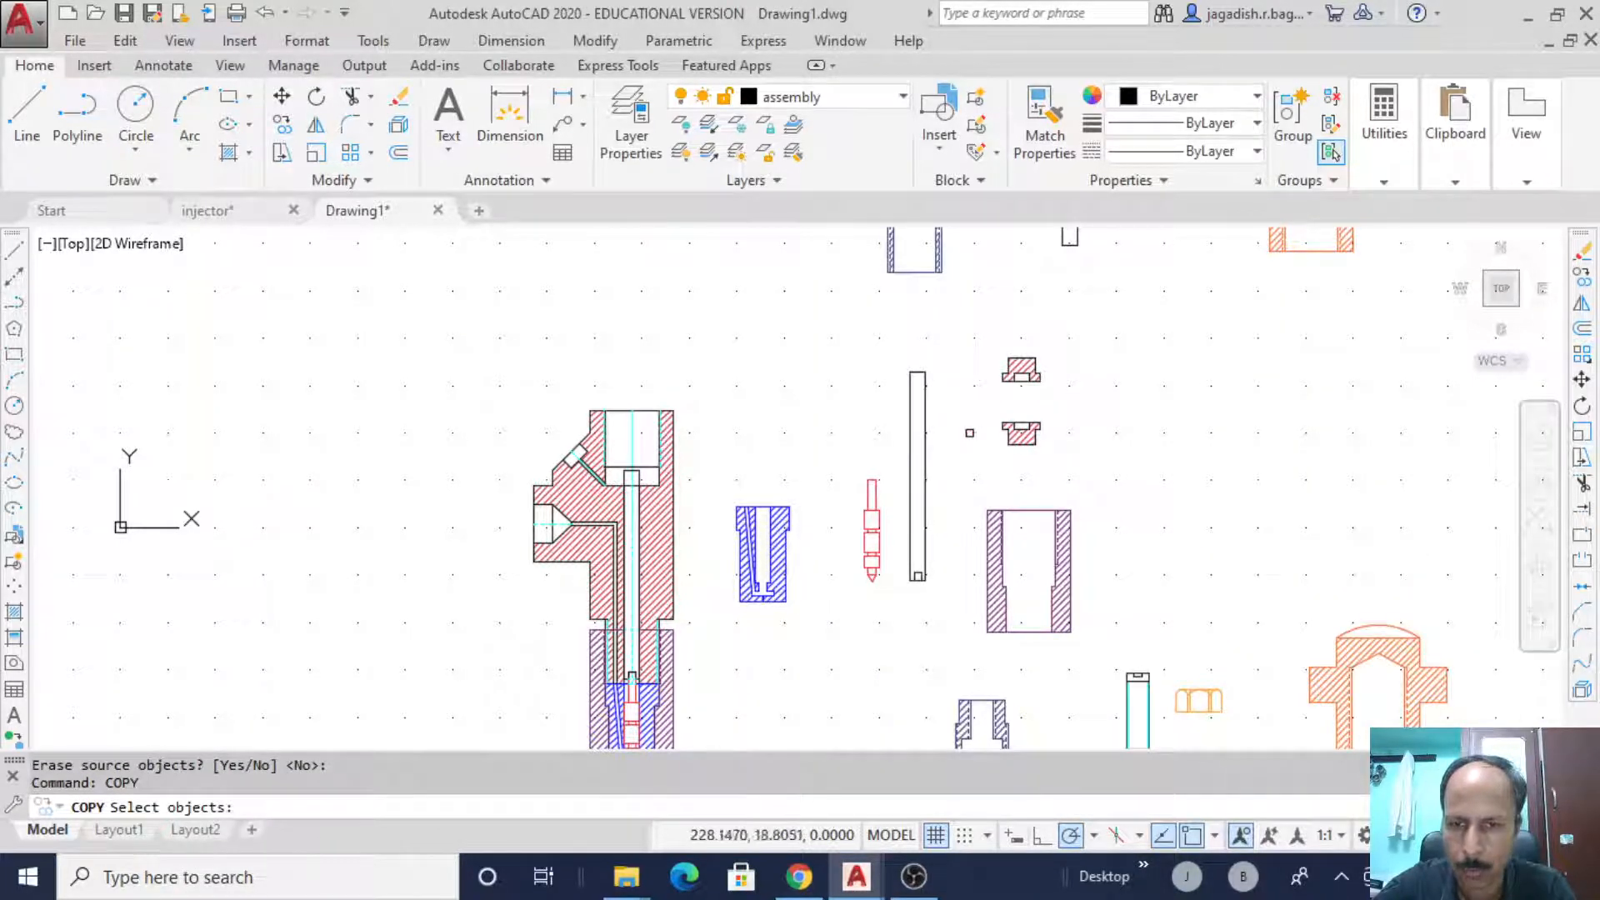
{"action": "mouse_move", "coordinate": [983, 339]}
{"action": "left_mouse_down"}
{"action": "mouse_move", "coordinate": [1035, 296]}
{"action": "mouse_move", "coordinate": [1014, 367]}
{"action": "mouse_move", "coordinate": [1071, 315]}
{"action": "mouse_move", "coordinate": [1150, 369]}
{"action": "left_mouse_up"}
{"action": "key", "text": "Return"}
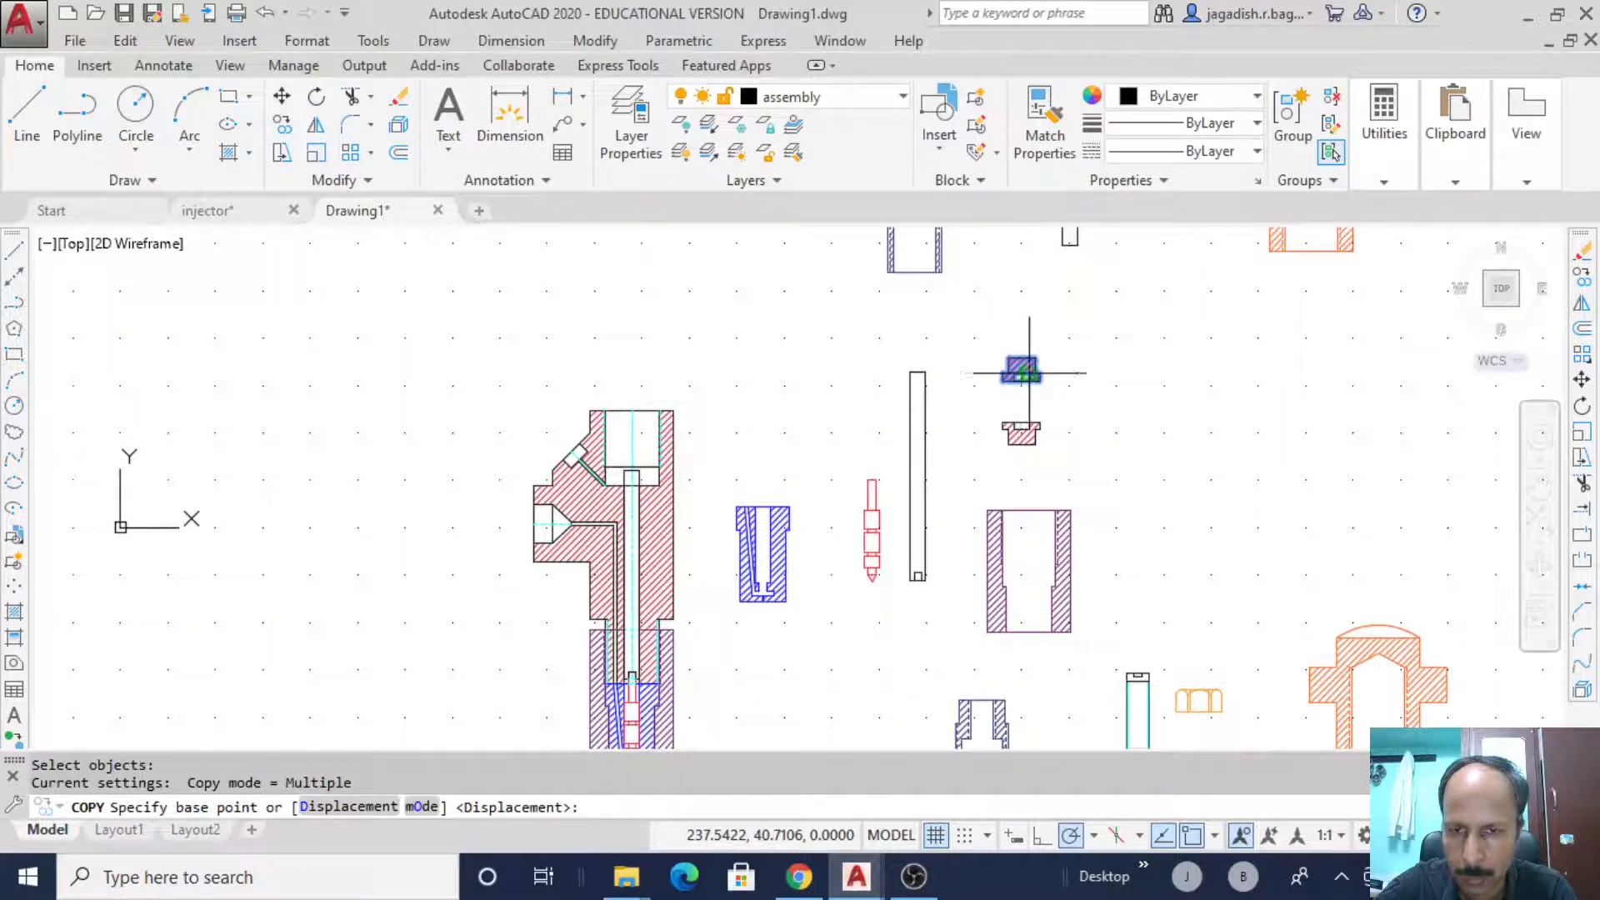
{"action": "scroll", "coordinate": [1030, 373], "scroll_direction": "up", "scroll_amount": 4}
{"action": "left_click", "coordinate": [1026, 351]}
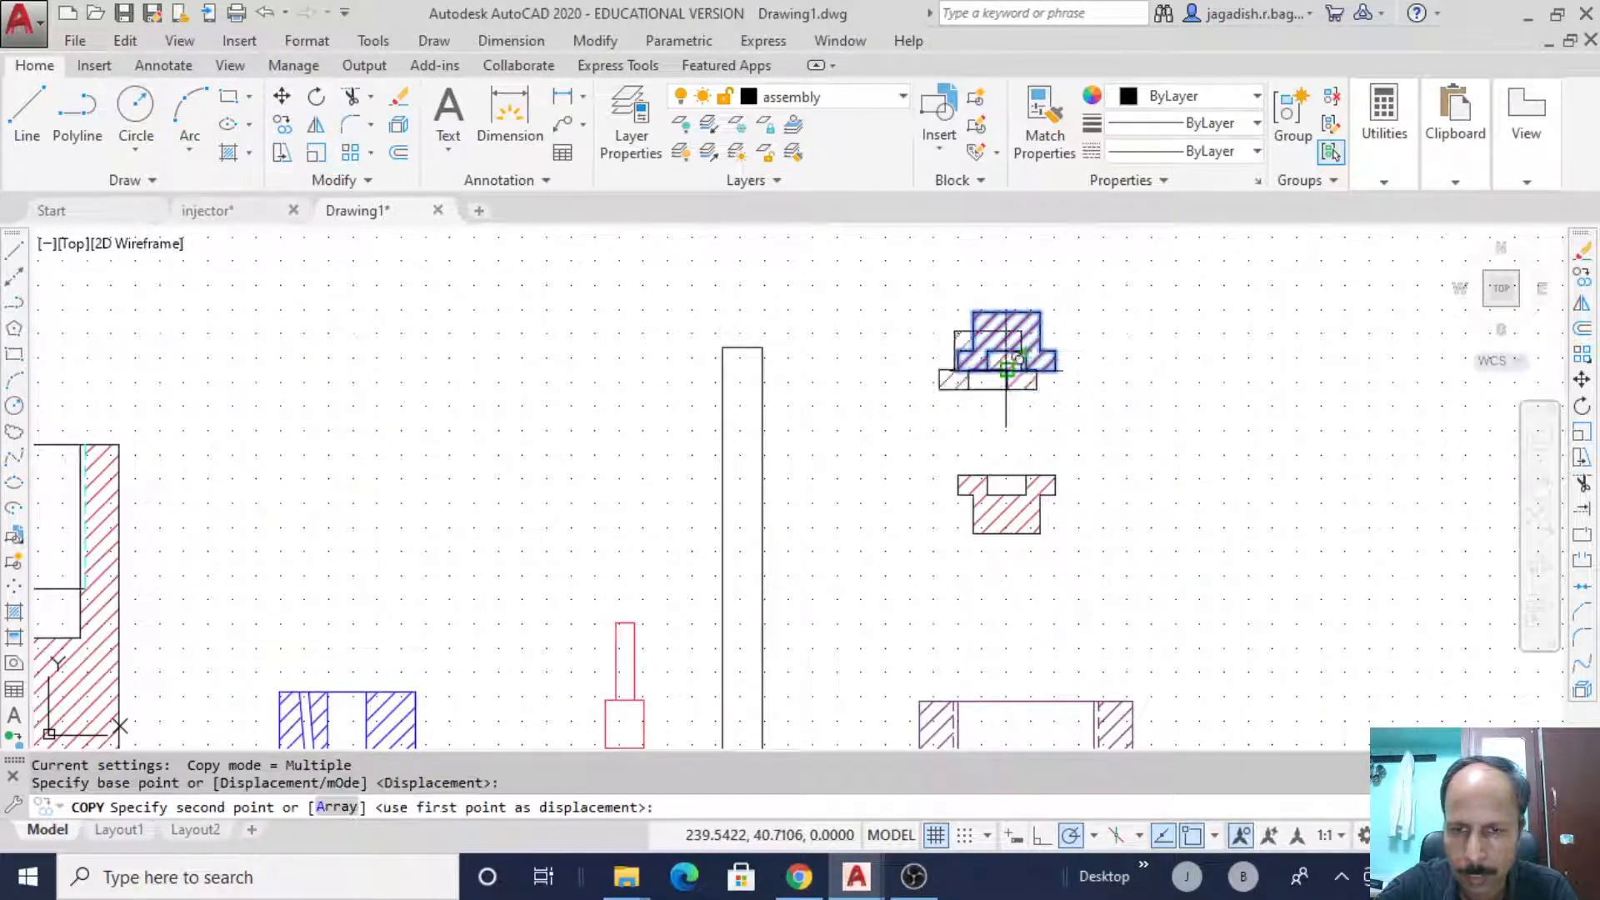
{"action": "middle_click_drag", "start_coordinate": [505, 494], "coordinate": [1230, 382]}
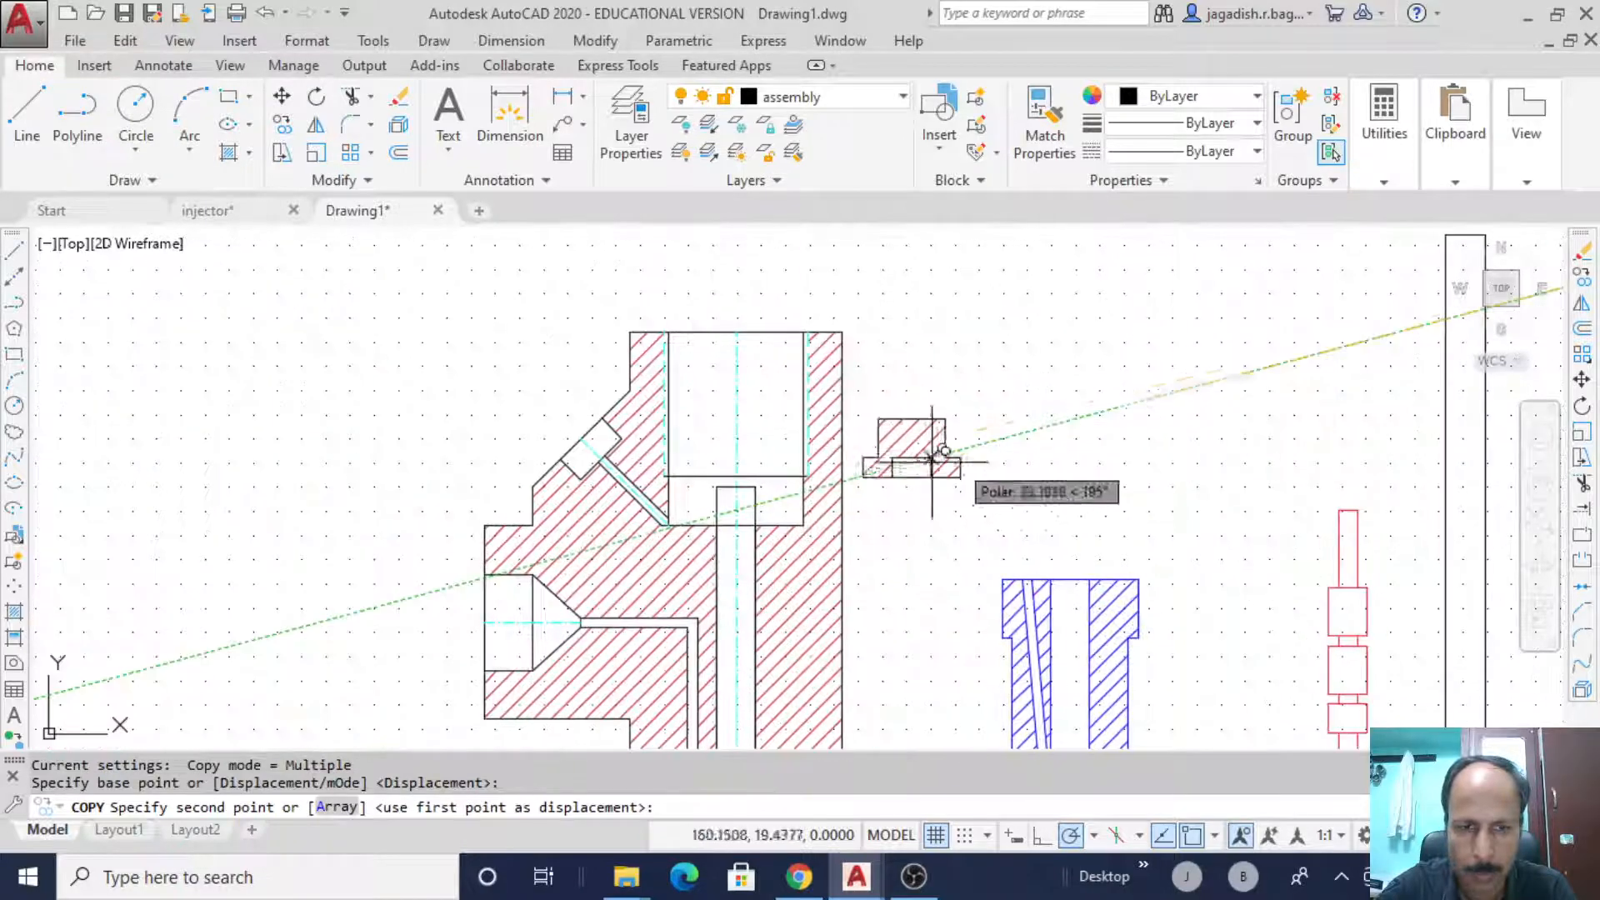
{"action": "left_click", "coordinate": [768, 476]}
{"action": "key", "text": "Escape"}
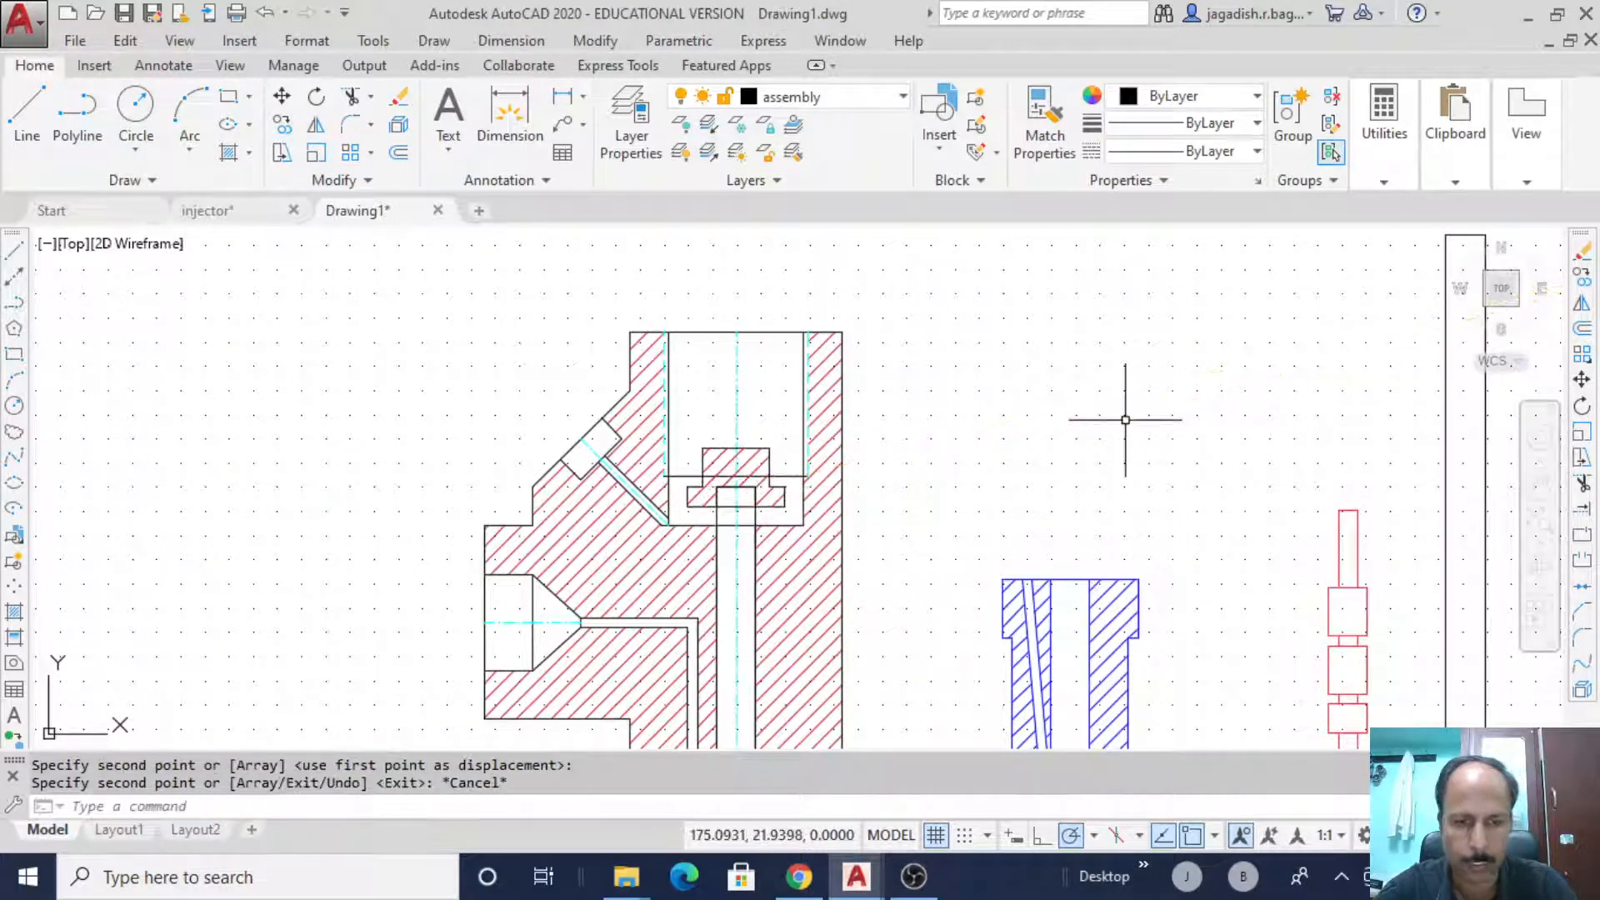
- Trim the copied flanged part's bottom edge between the two sides of its recess
{"action": "scroll", "coordinate": [1058, 483], "scroll_direction": "up", "scroll_amount": 3}
{"action": "middle_click_drag", "start_coordinate": [875, 511], "coordinate": [1368, 393]}
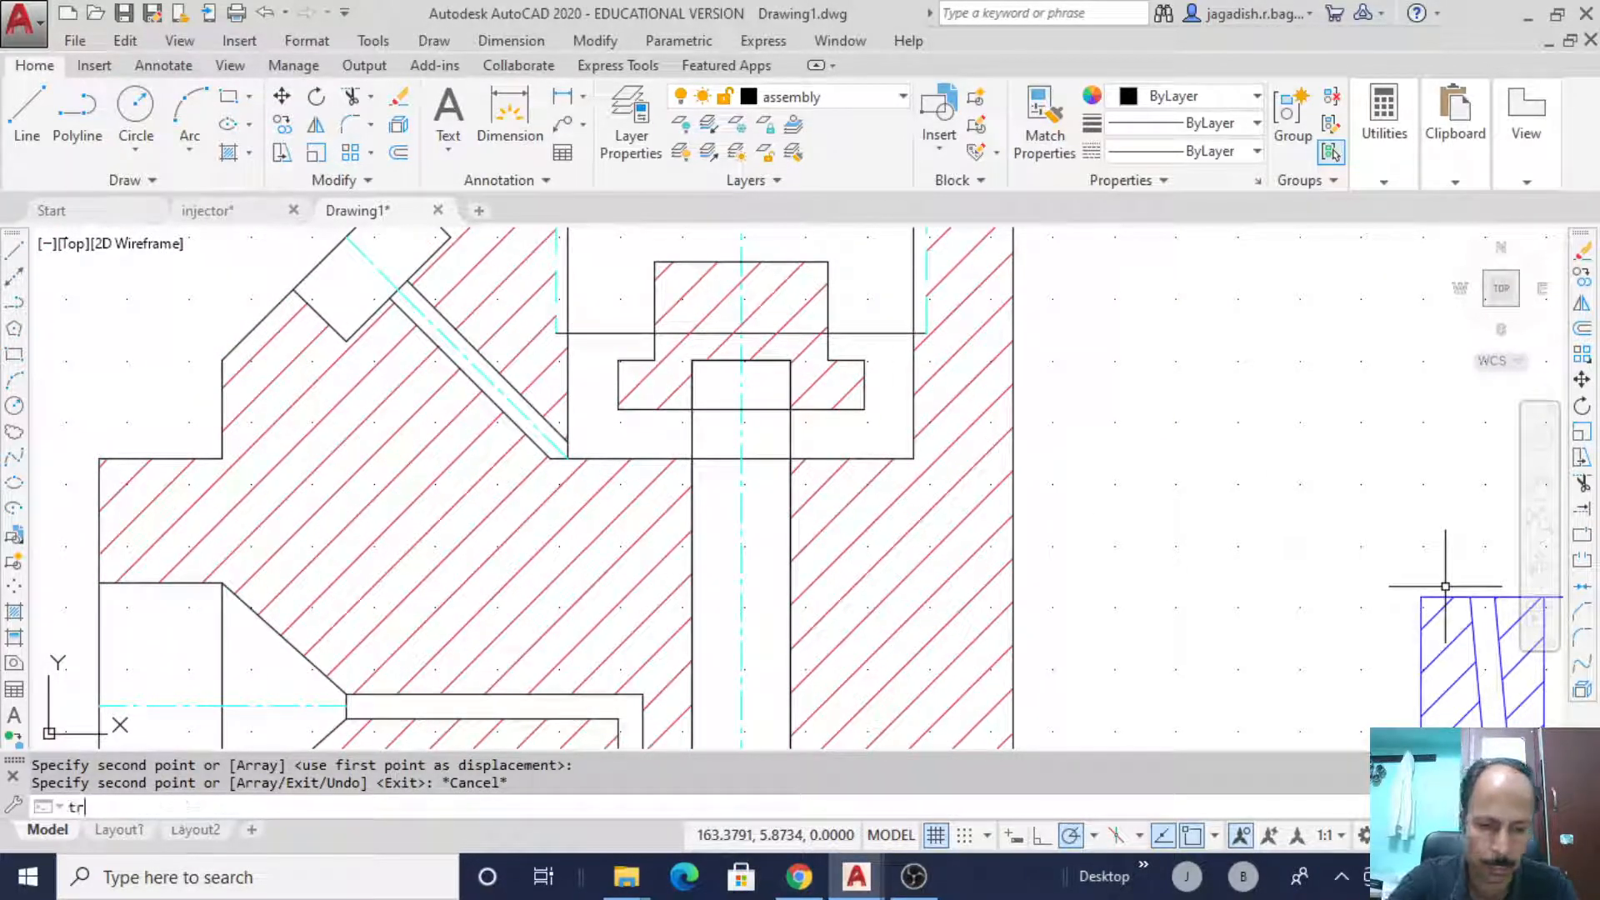
{"action": "key", "text": "Return"}
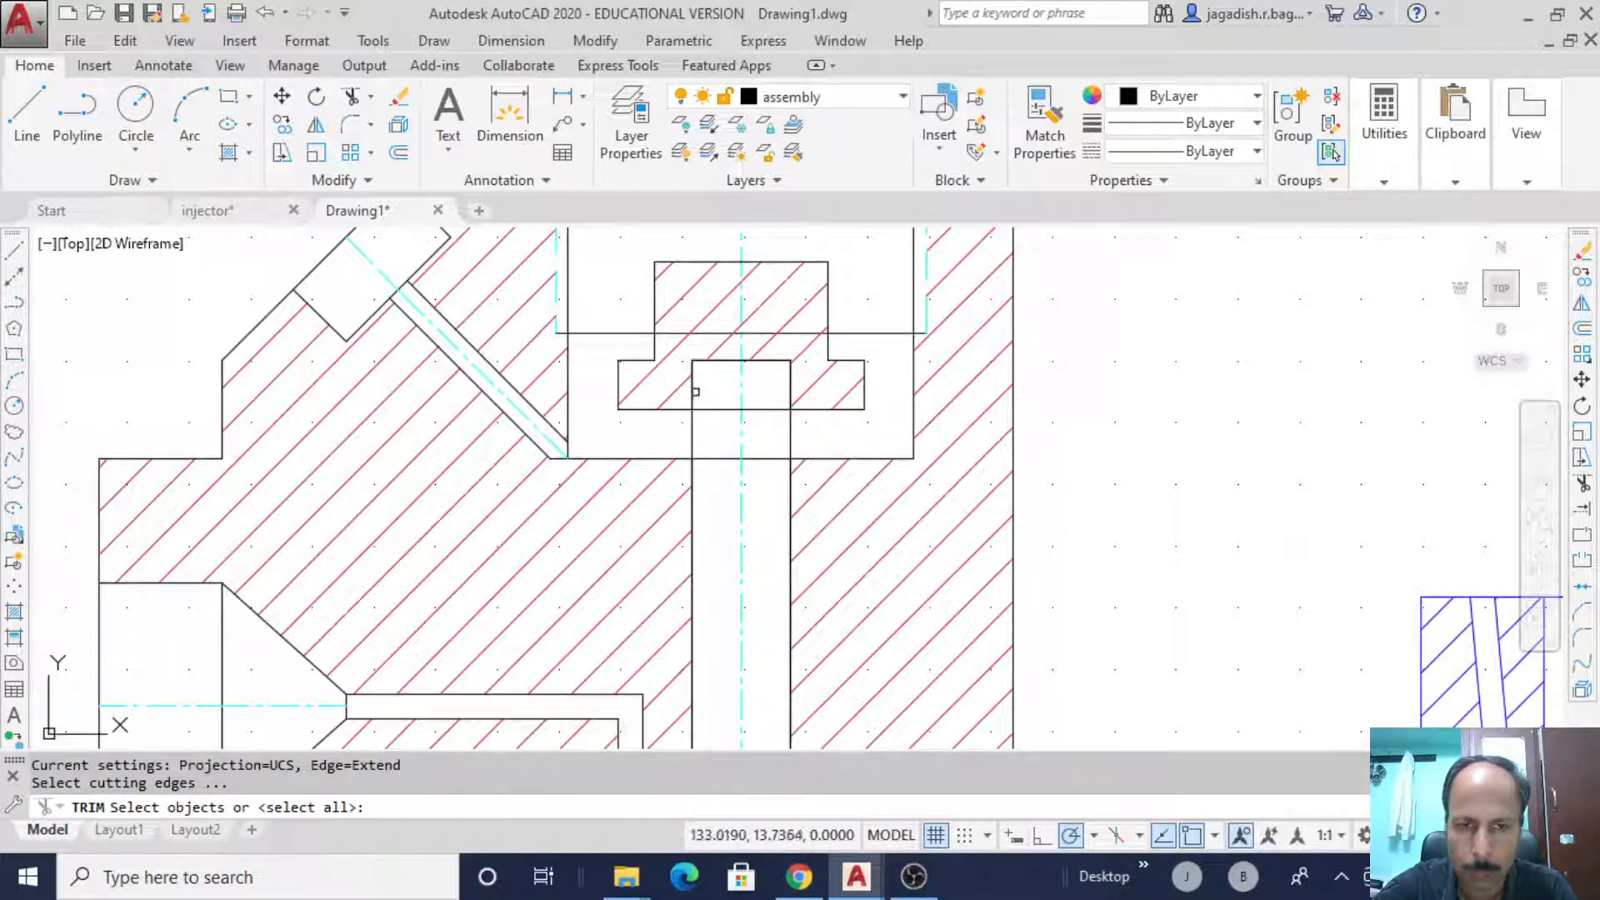
{"action": "left_click", "coordinate": [693, 395]}
{"action": "left_click", "coordinate": [787, 394]}
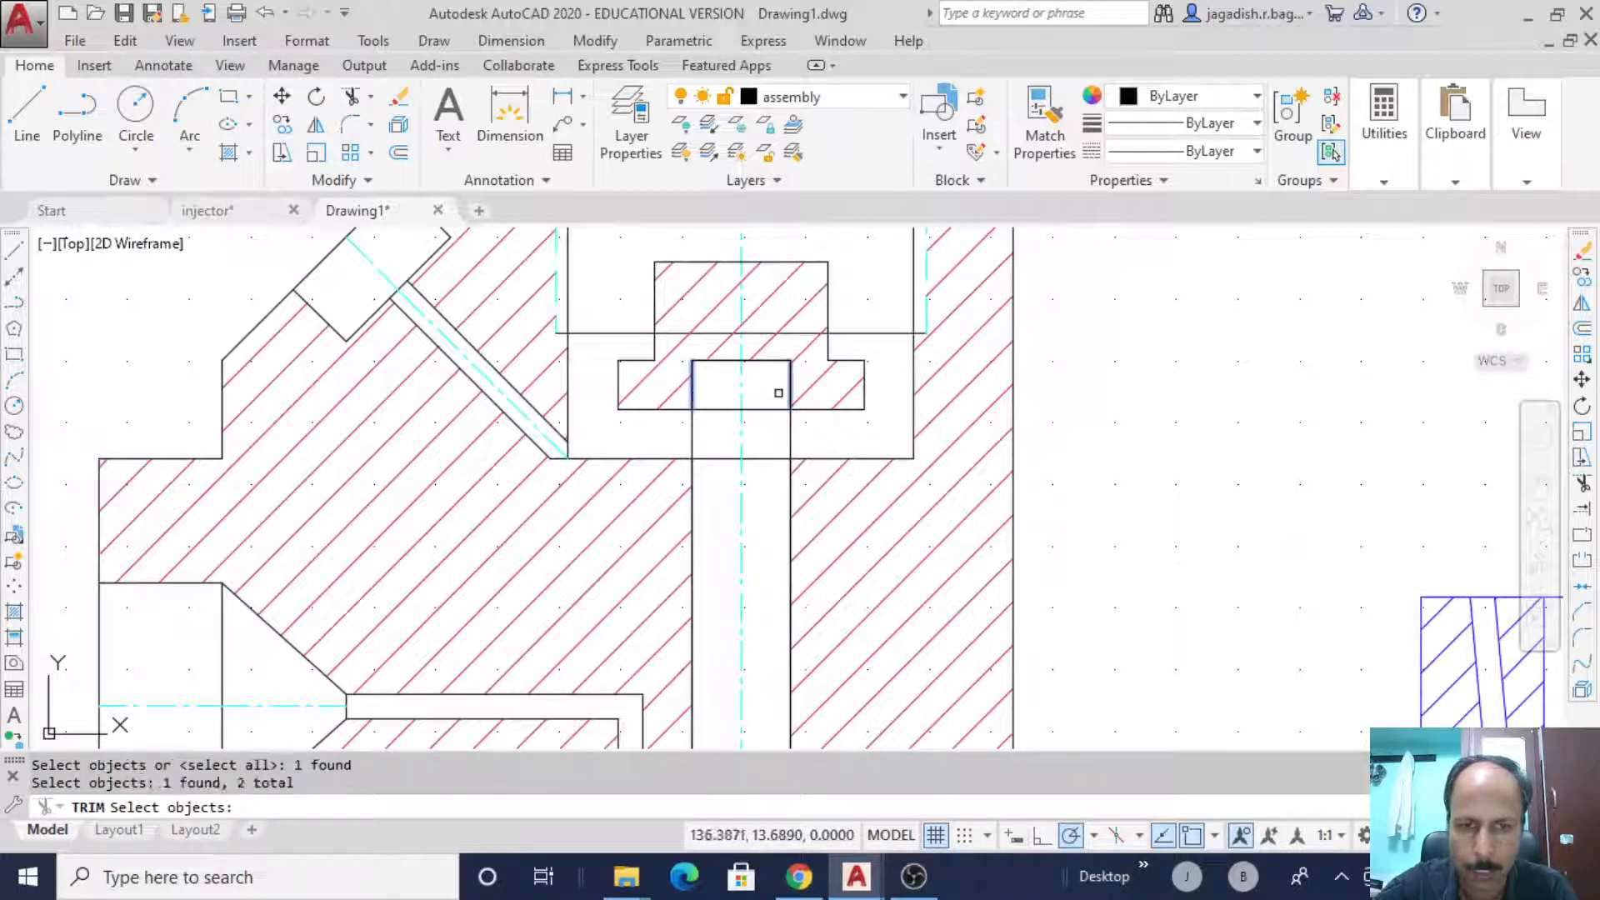
{"action": "key", "text": "Return"}
{"action": "left_click", "coordinate": [758, 409]}
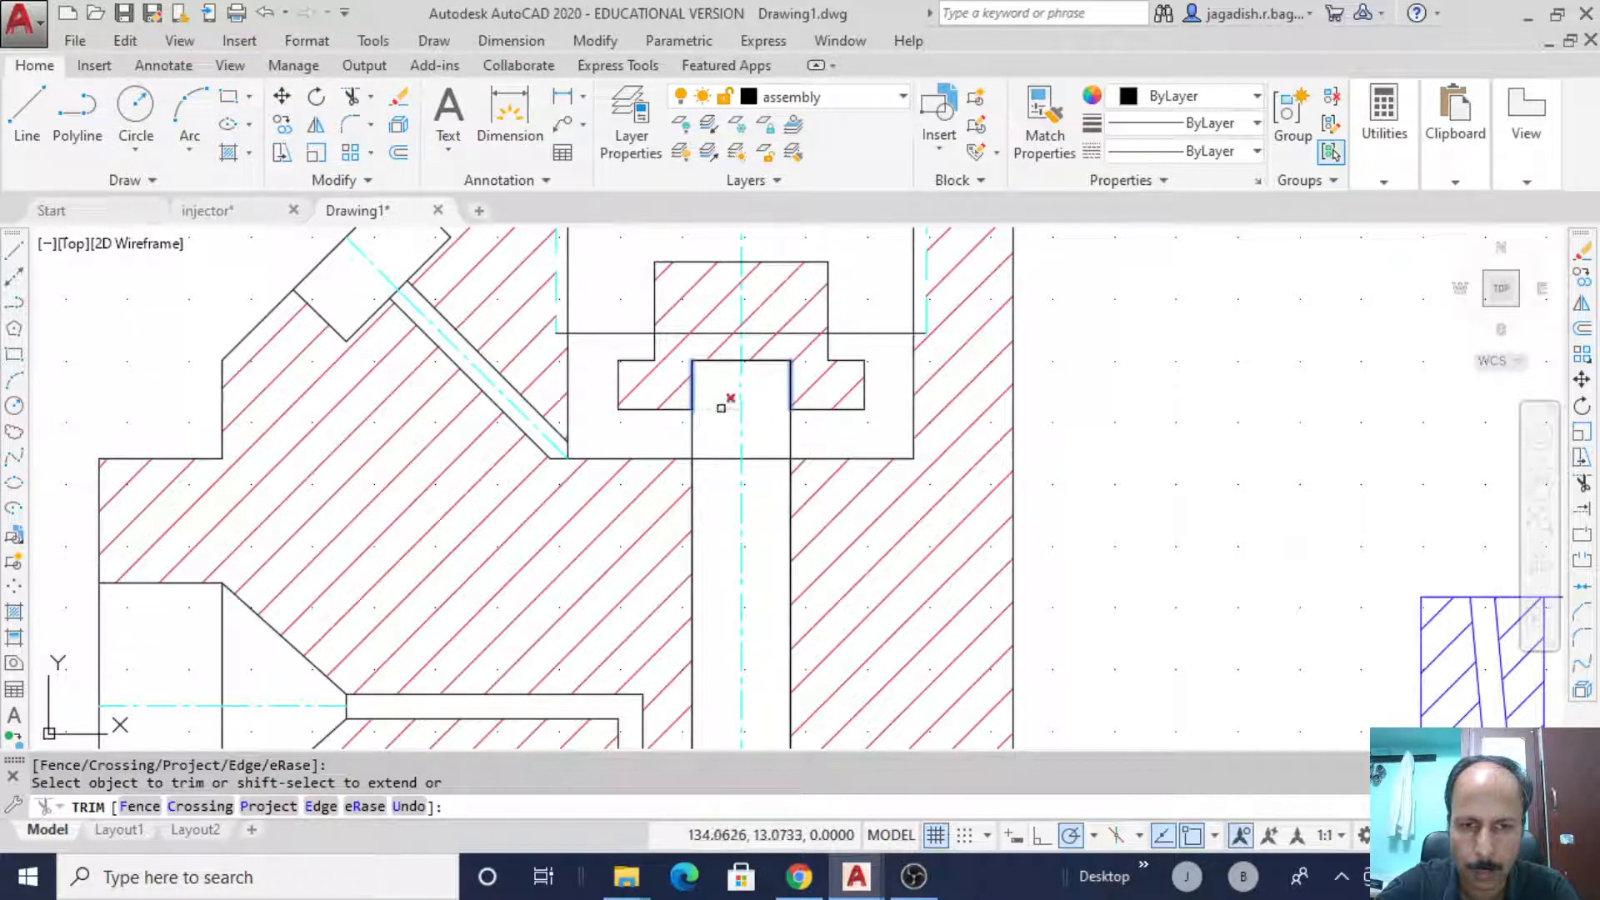
{"action": "right_click", "coordinate": [1219, 392]}
{"action": "left_click", "coordinate": [1250, 403]}
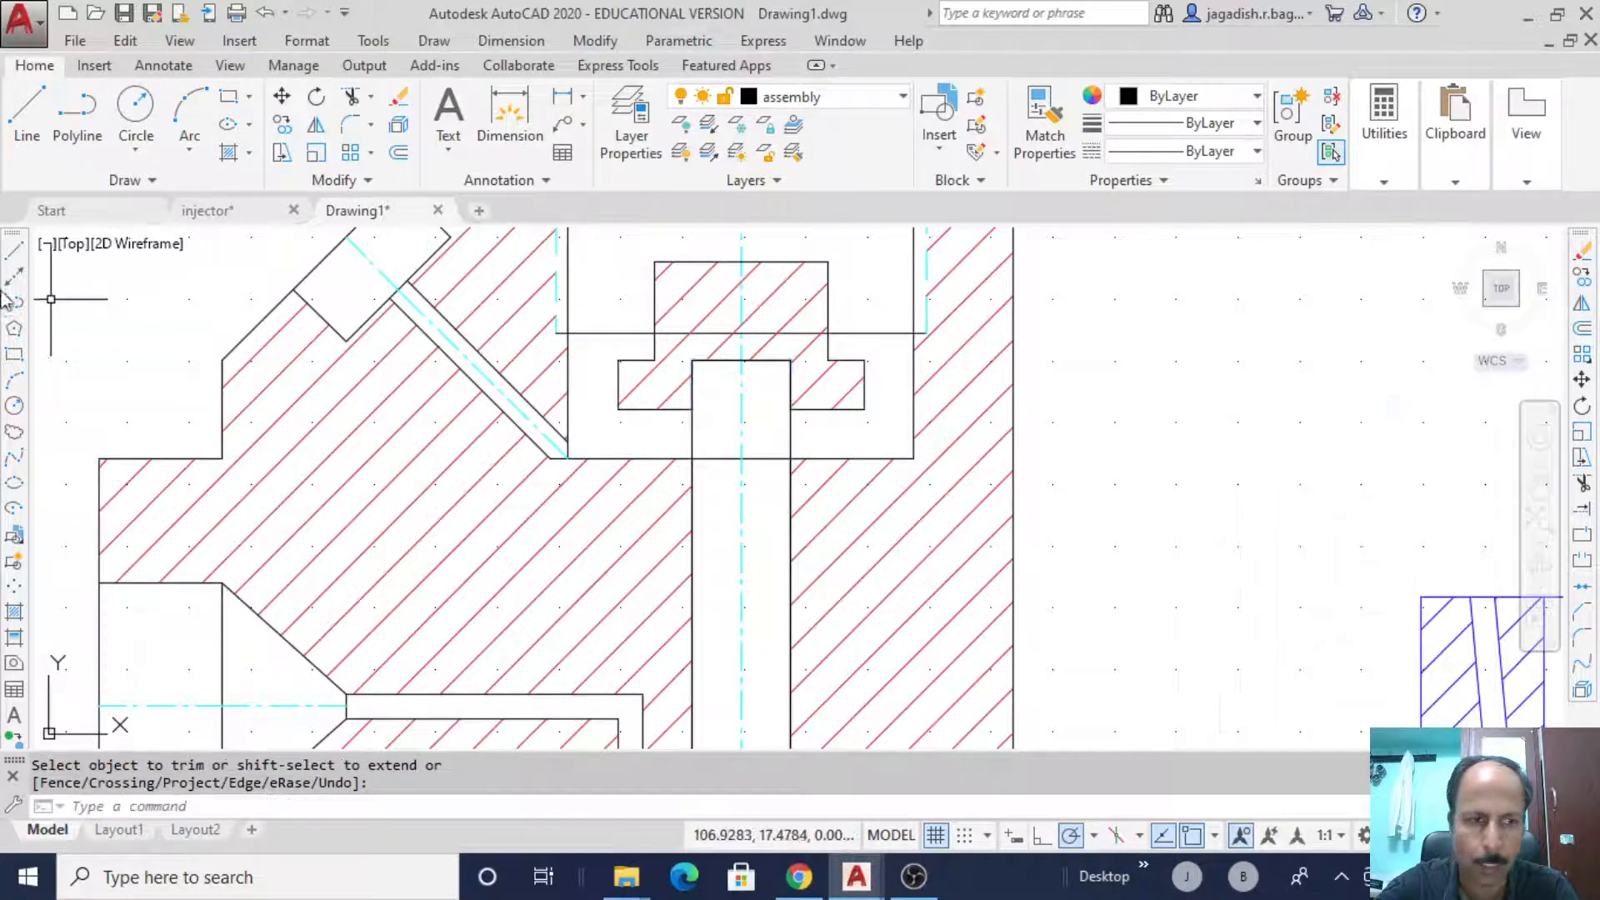
- Draw a line across the spindle at the bottom edge of the flanged part, between the recess's lower corners
{"action": "left_click", "coordinate": [13, 251]}
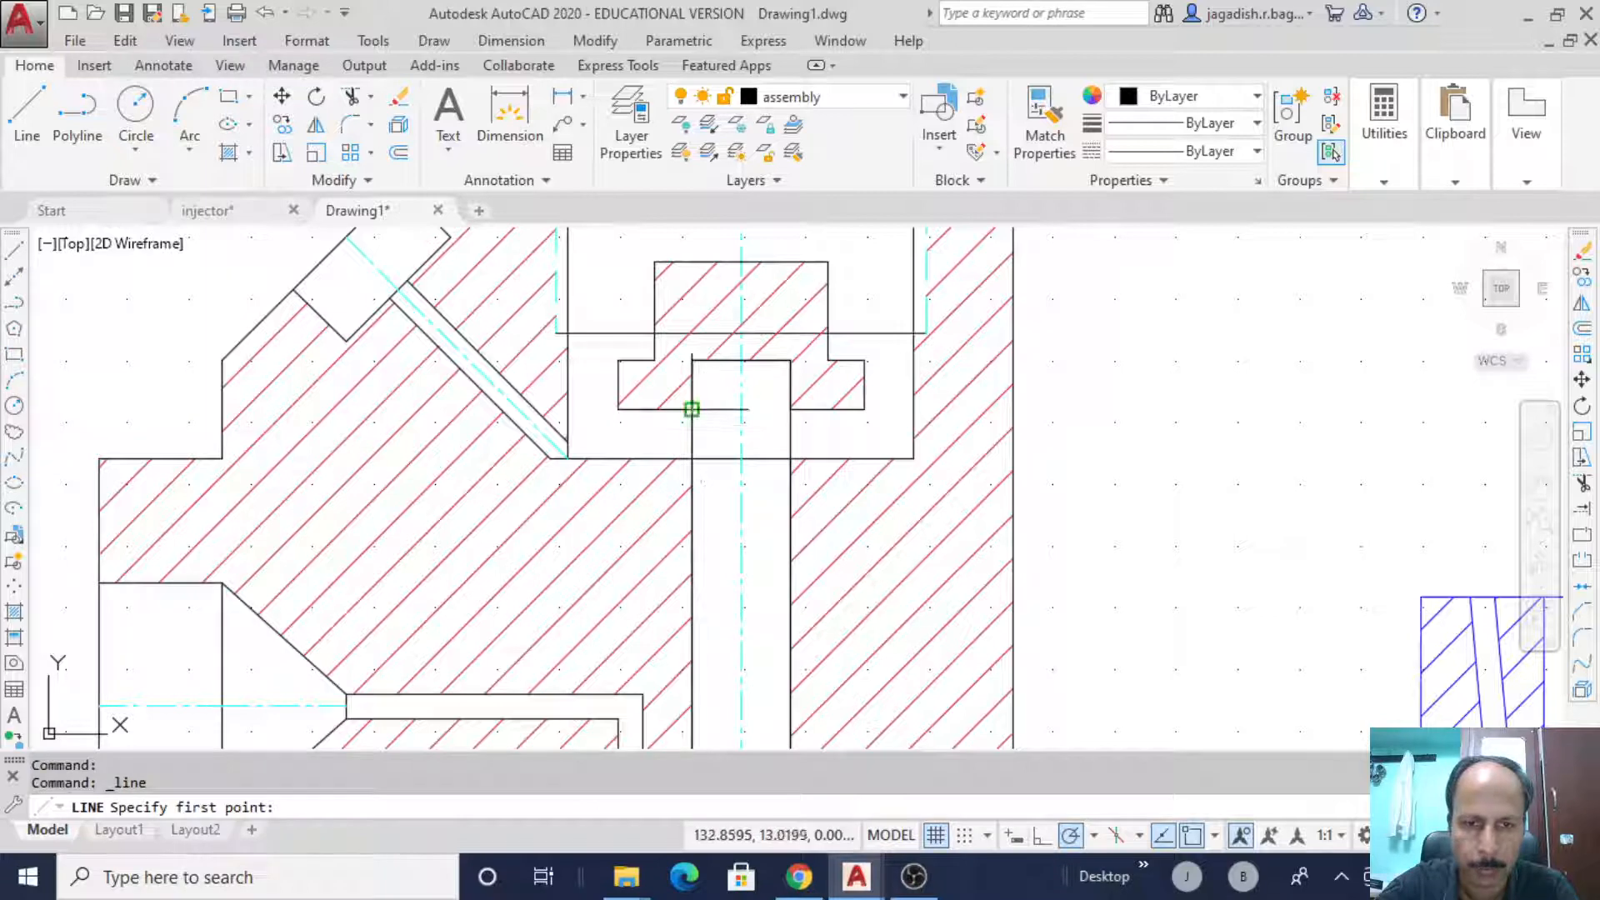
{"action": "left_click", "coordinate": [790, 410]}
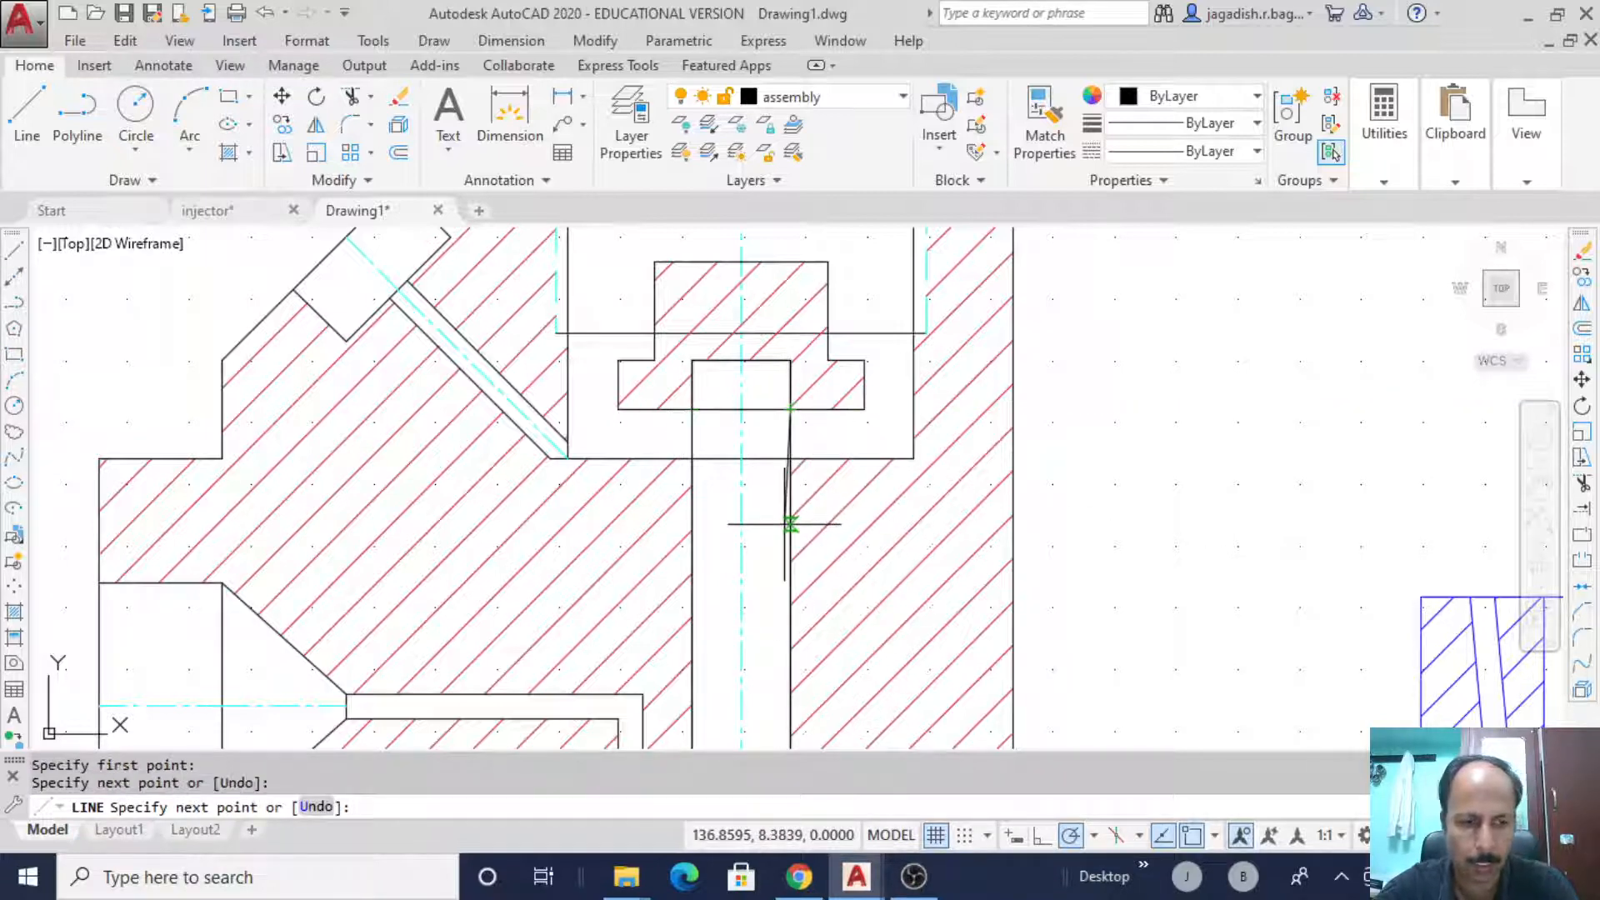
{"action": "key", "text": "Escape"}
- Match the properties of the line across the flanged part's recess to the cyan dashed line crossing the bore at the nut's top edge
{"action": "middle_click_drag", "start_coordinate": [1153, 606], "coordinate": [1155, 373]}
{"action": "left_click", "coordinate": [1040, 124]}
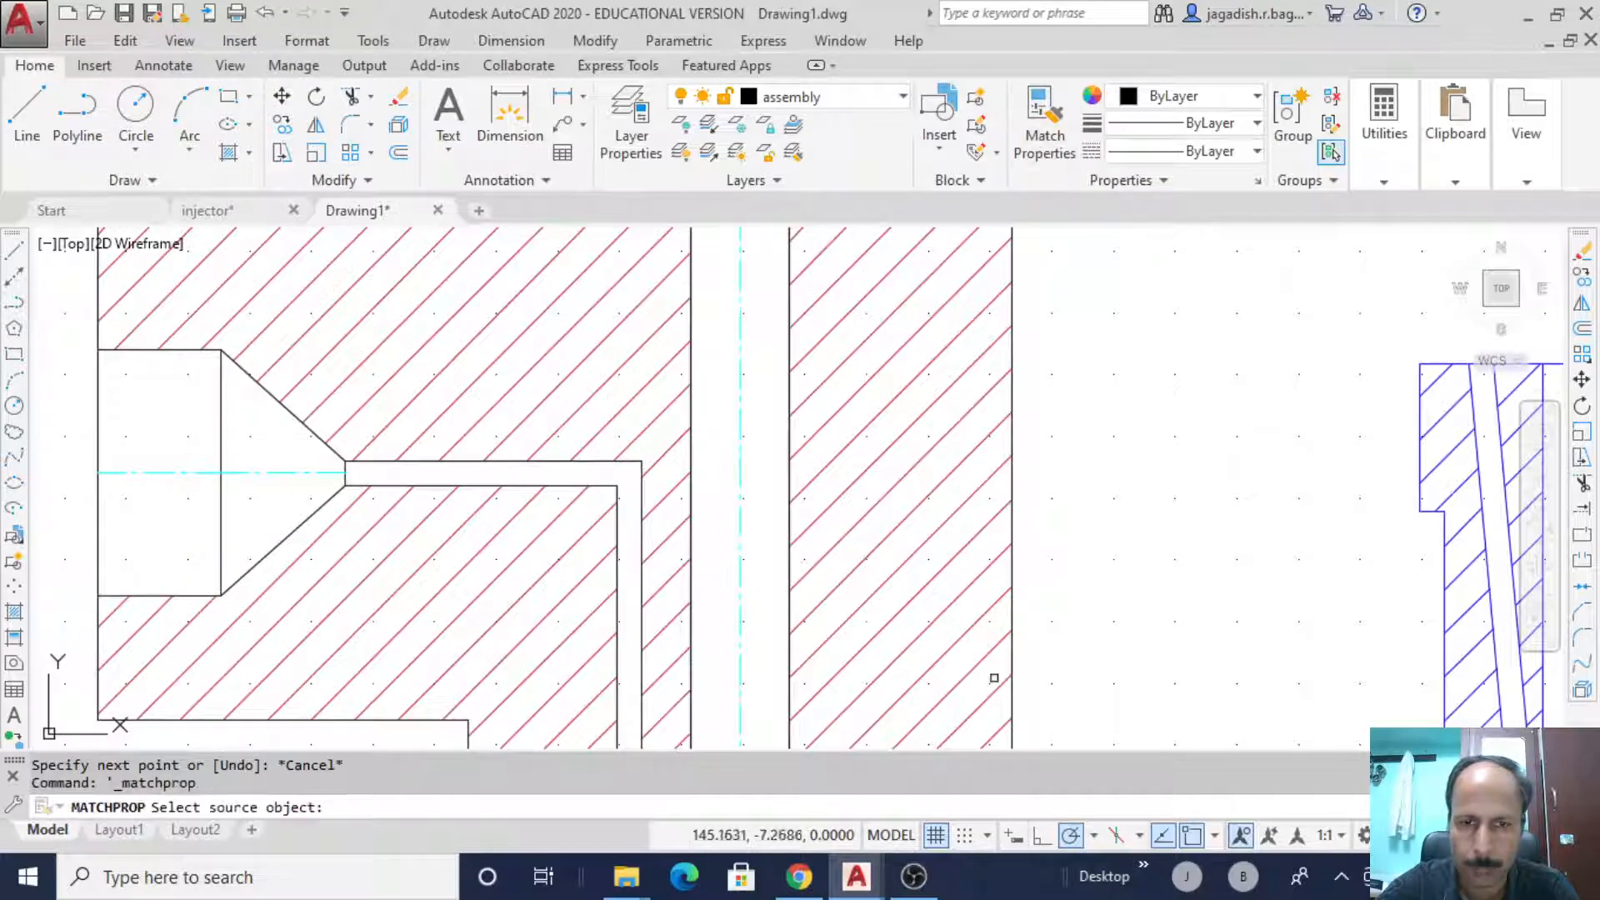
{"action": "middle_click_drag", "start_coordinate": [1040, 494], "coordinate": [1075, 289]}
{"action": "middle_click_drag", "start_coordinate": [1061, 583], "coordinate": [942, 249]}
{"action": "middle_click_drag", "start_coordinate": [821, 619], "coordinate": [735, 521]}
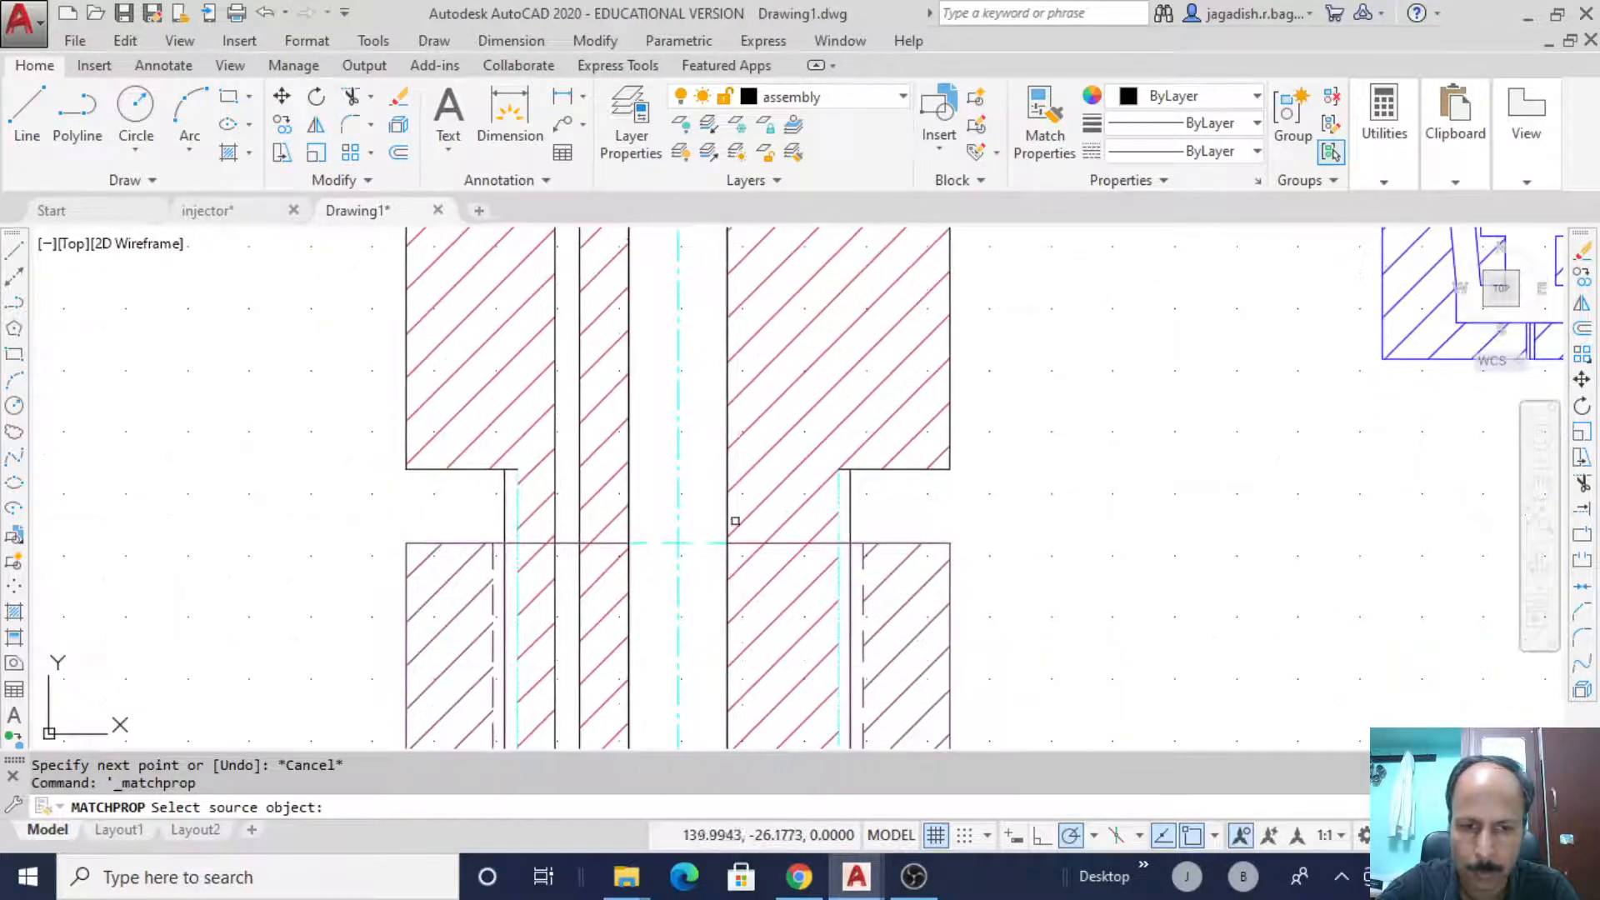
{"action": "left_click", "coordinate": [718, 542]}
{"action": "mouse_move", "coordinate": [972, 375]}
{"action": "middle_mouse_down"}
{"action": "mouse_move", "coordinate": [1033, 633]}
{"action": "mouse_move", "coordinate": [1068, 632]}
{"action": "mouse_move", "coordinate": [1131, 590]}
{"action": "mouse_move", "coordinate": [1155, 684]}
{"action": "middle_mouse_up"}
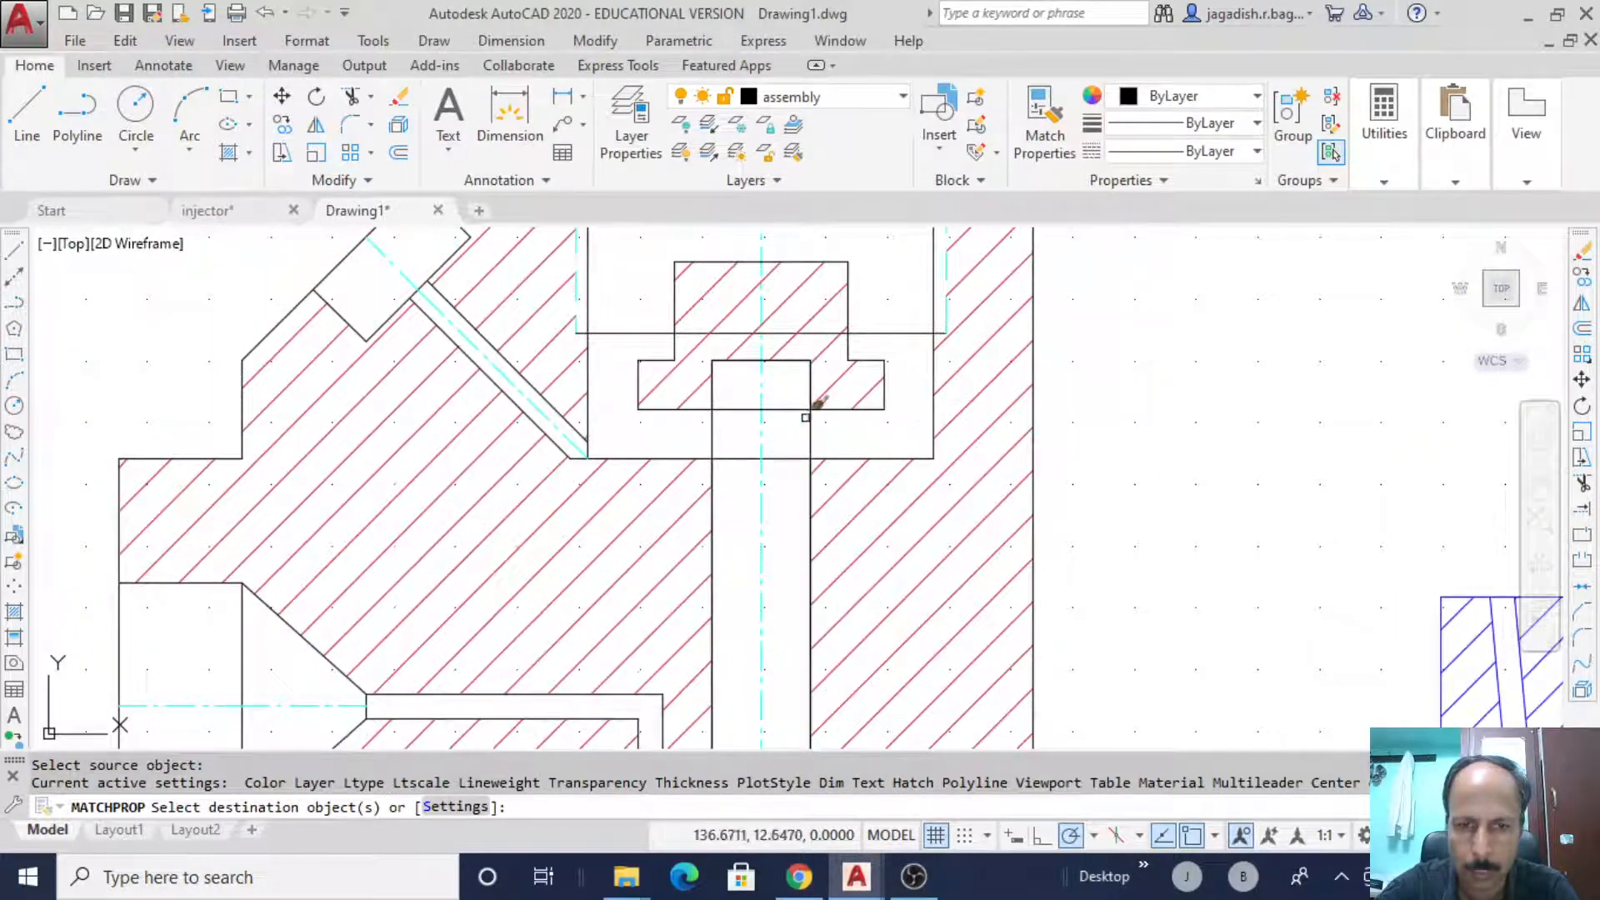
{"action": "left_click", "coordinate": [797, 409]}
{"action": "right_click", "coordinate": [1189, 349]}
{"action": "left_click", "coordinate": [1225, 360]}
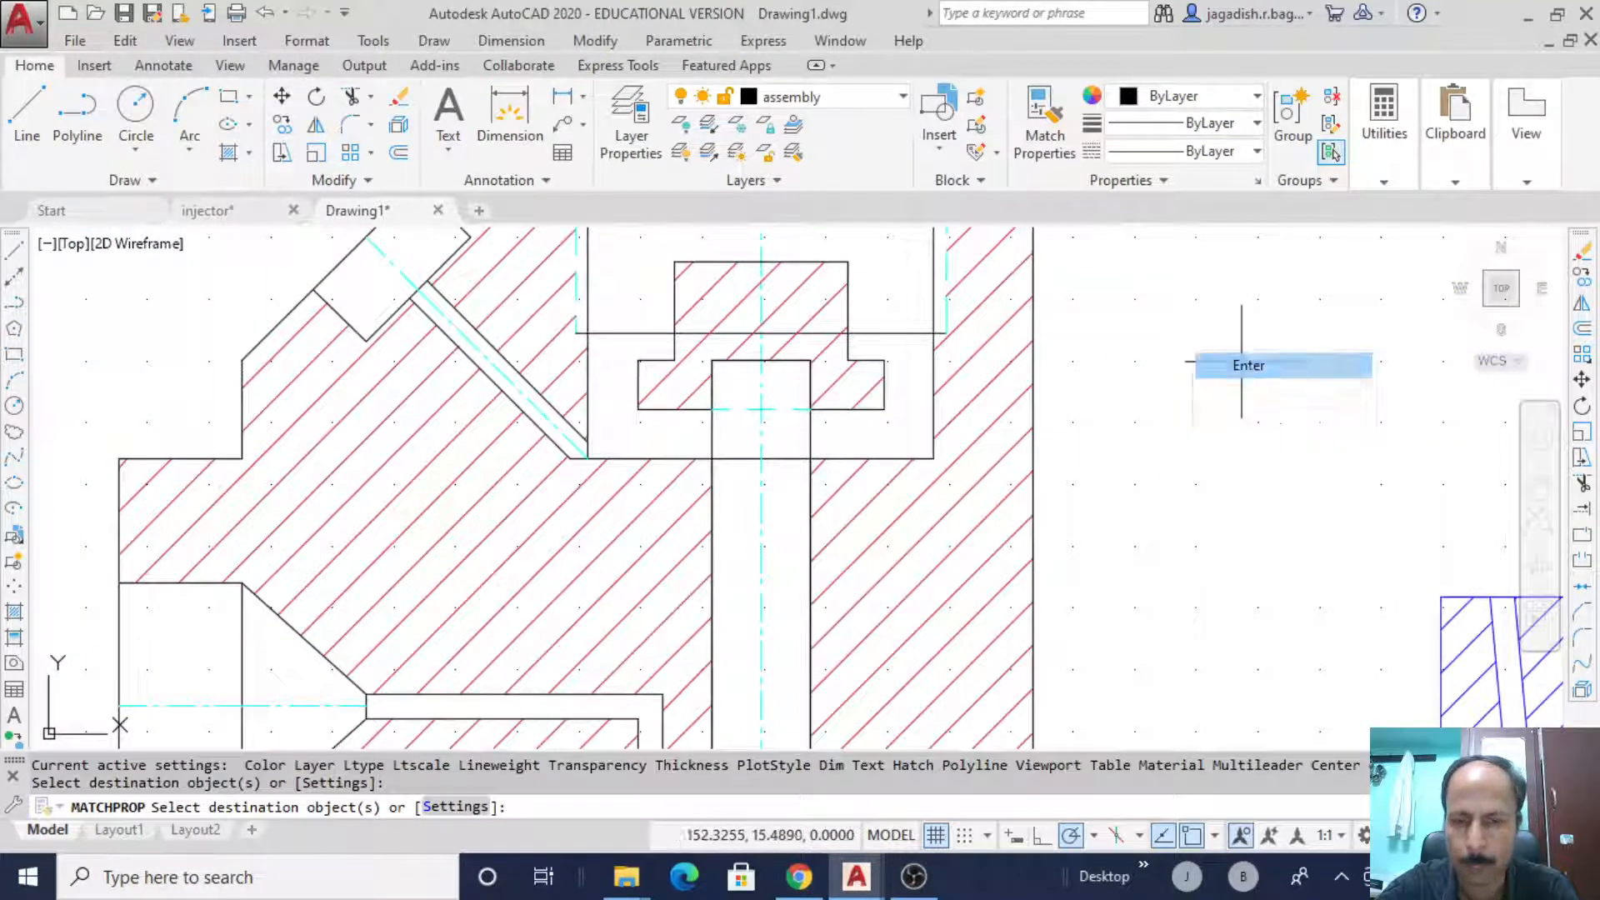
- Trim the horizontal line crossing the flanged part in the body's bore between the part's two vertical sides
{"action": "middle_click_drag", "start_coordinate": [1147, 334], "coordinate": [1139, 453]}
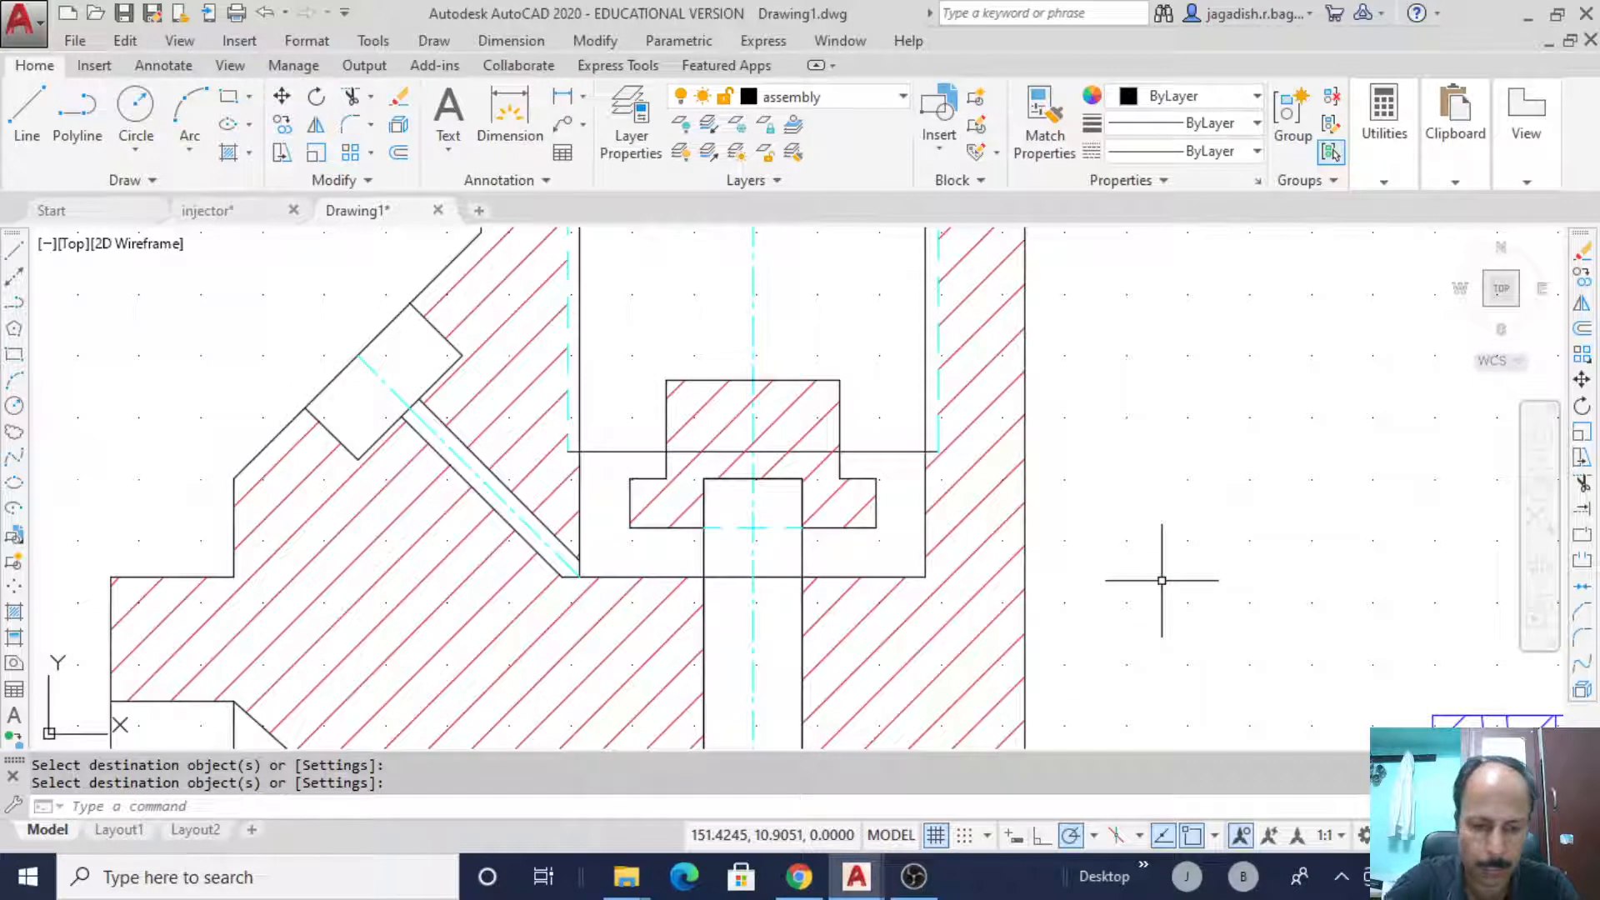
{"action": "type", "text": "trim"}
{"action": "key", "text": "Return"}
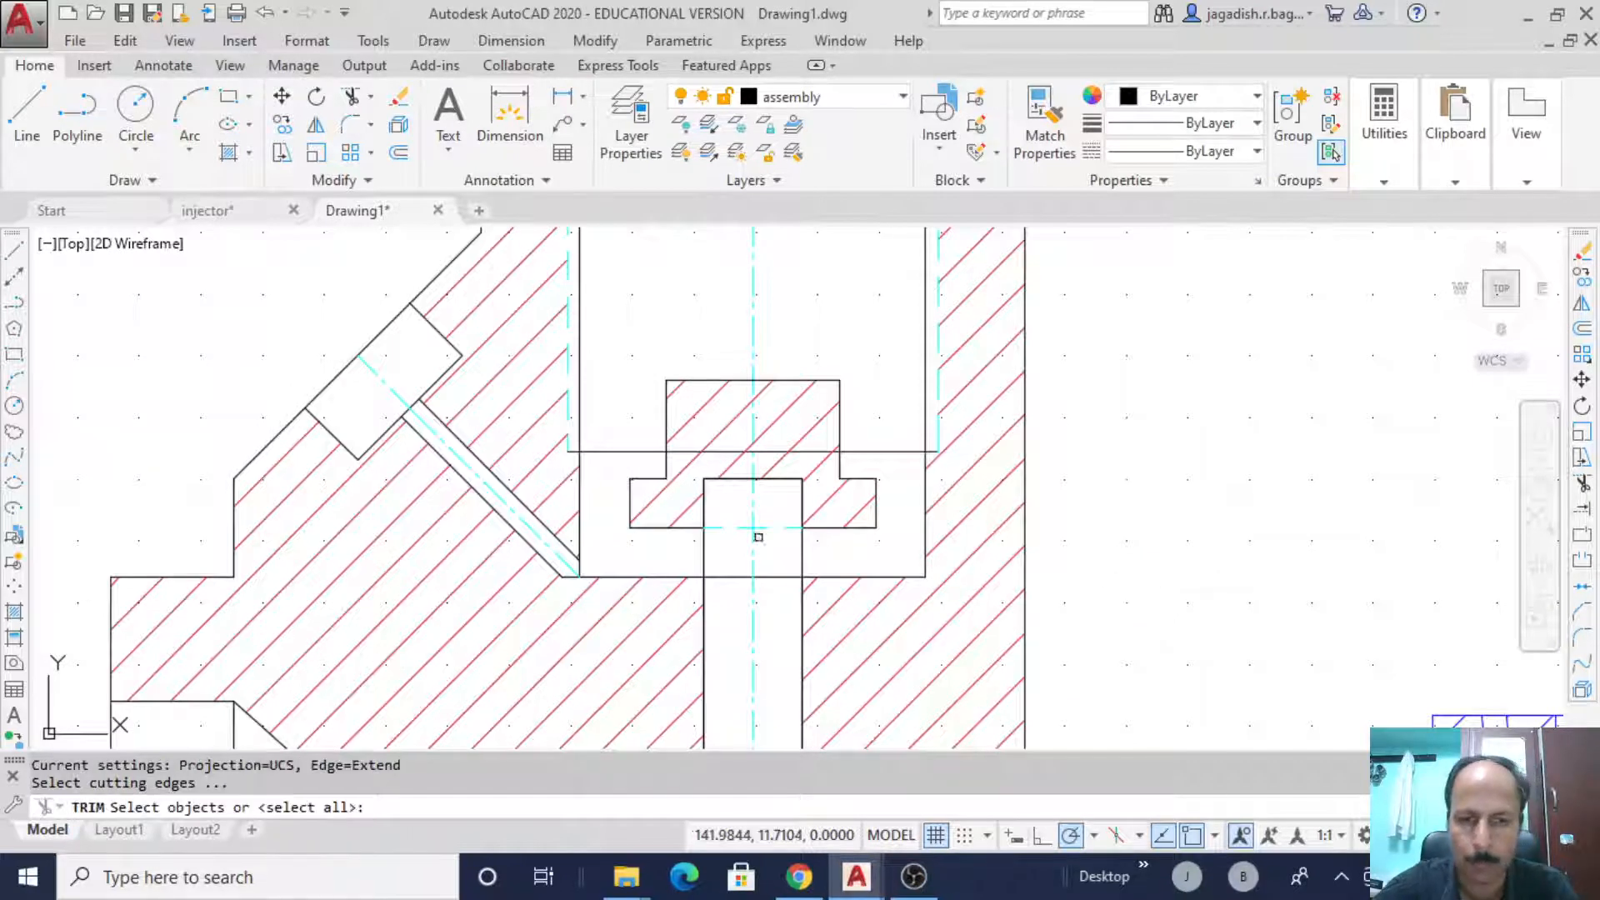
{"action": "left_click", "coordinate": [667, 414]}
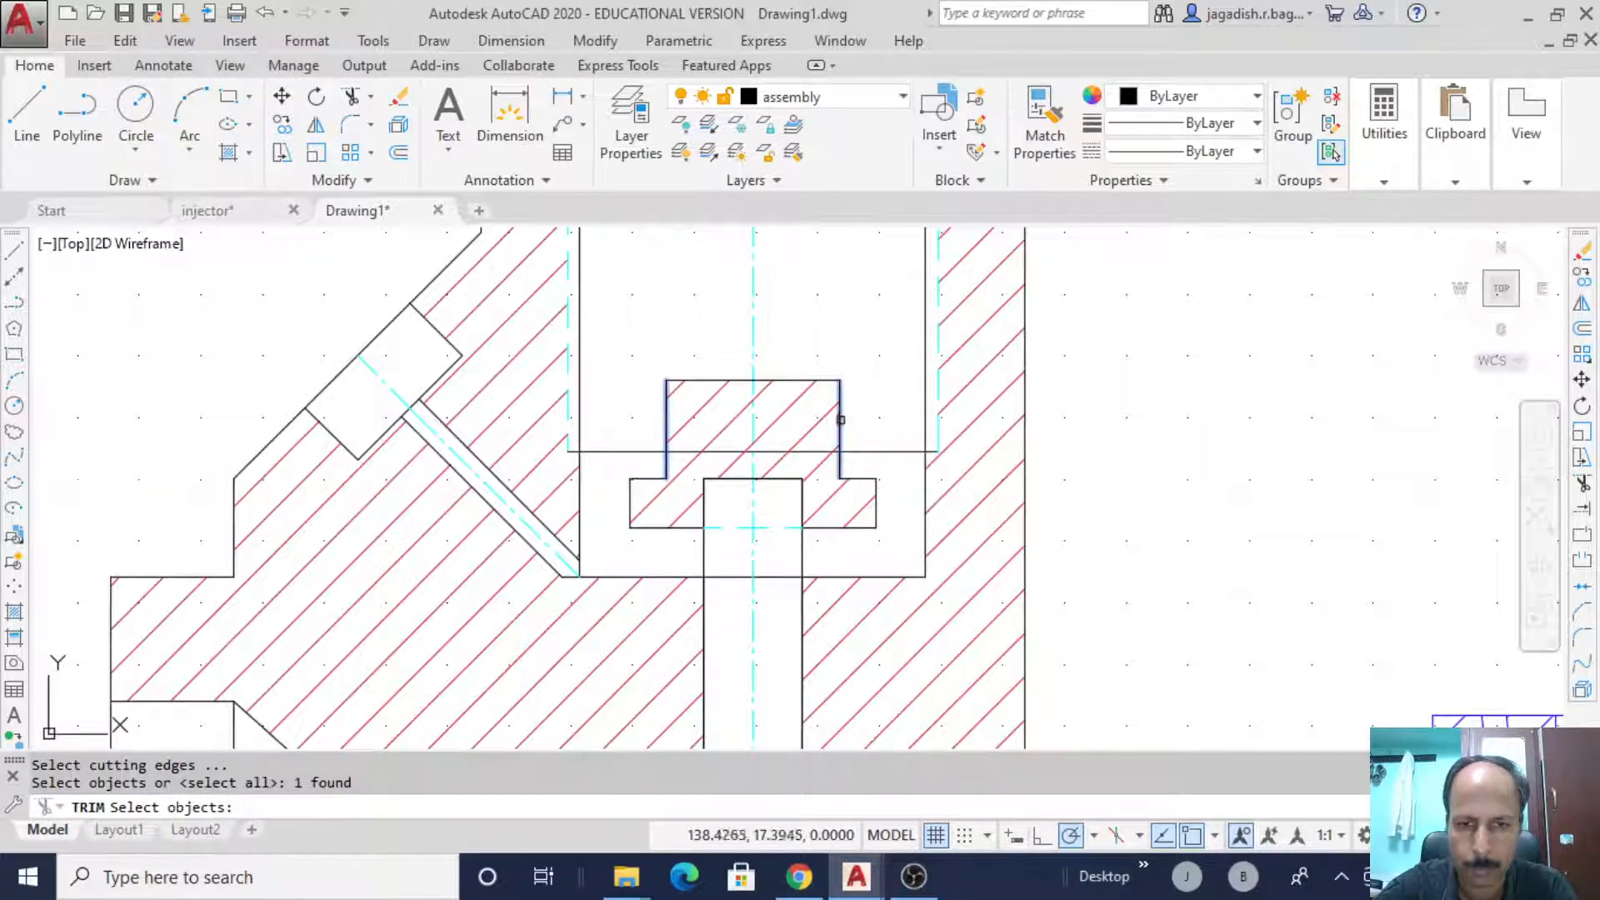
{"action": "left_click", "coordinate": [840, 411]}
{"action": "key", "text": "Return"}
{"action": "left_click", "coordinate": [803, 451]}
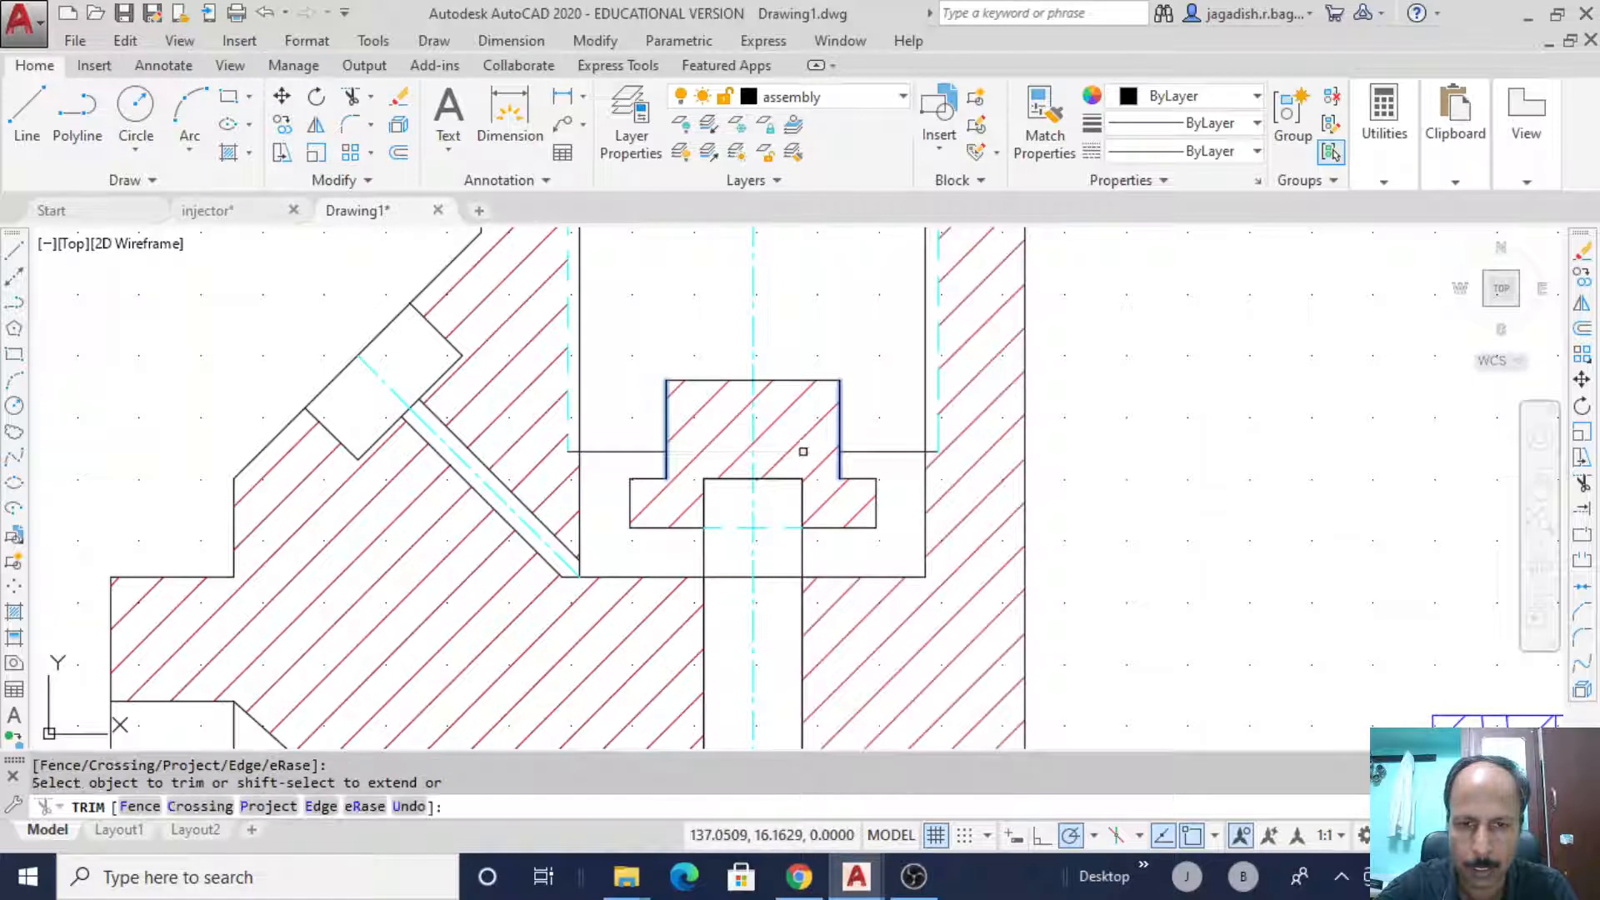
{"action": "right_click", "coordinate": [1240, 412]}
{"action": "left_click", "coordinate": [1292, 432]}
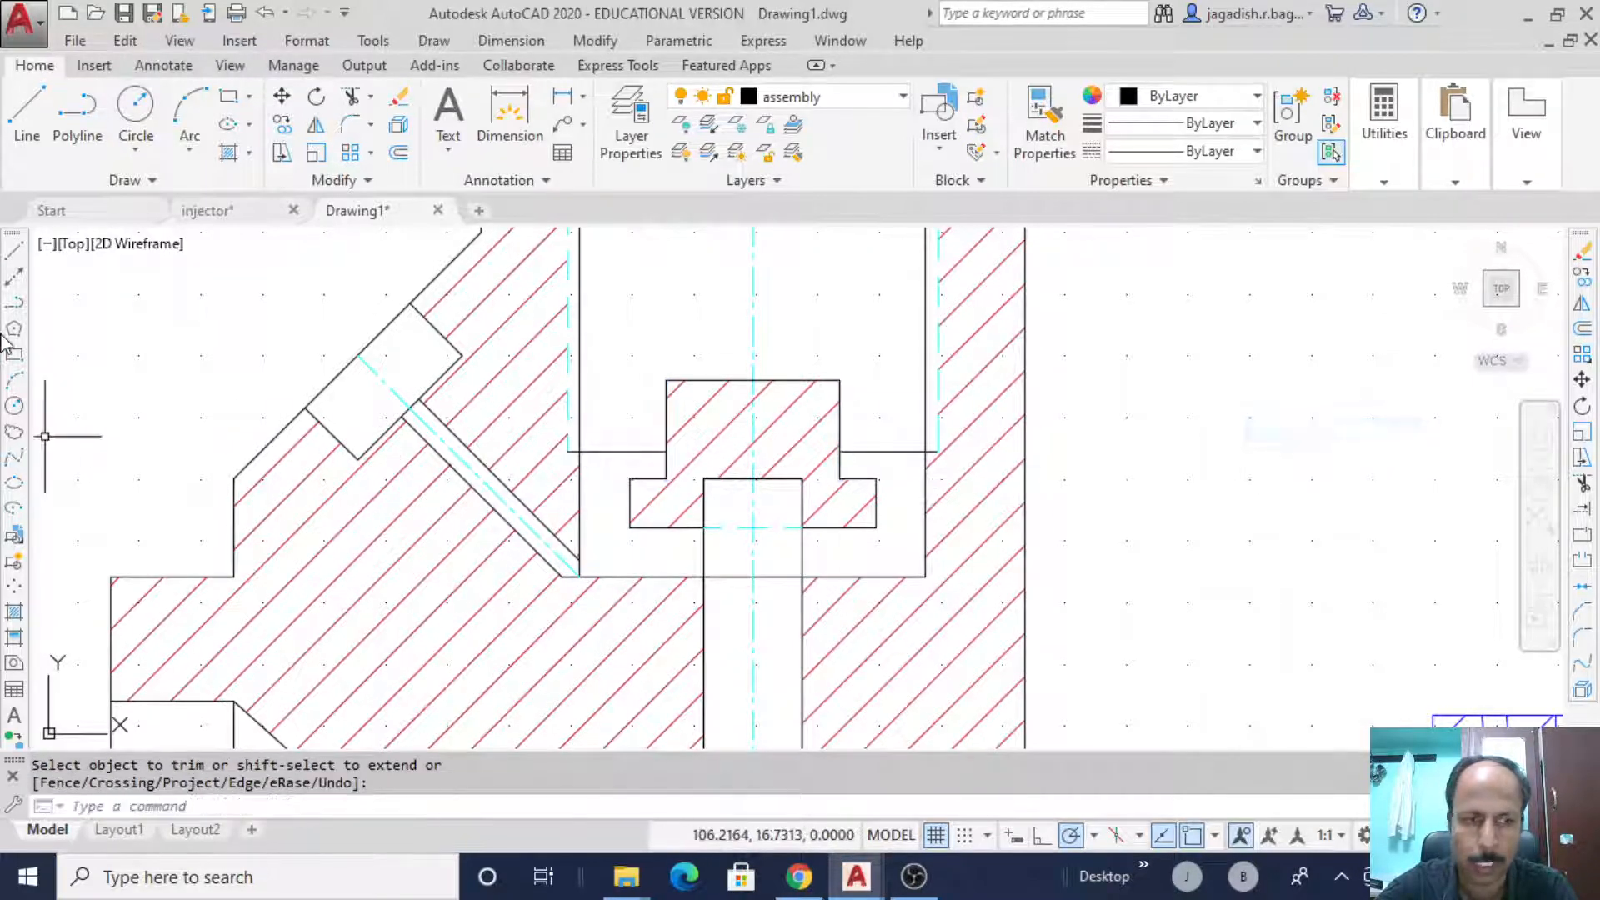
- Draw a line across the flanged part between its vertical sides, bridging the gap in the bore's horizontal line
{"action": "left_click", "coordinate": [15, 250]}
{"action": "left_click", "coordinate": [666, 451]}
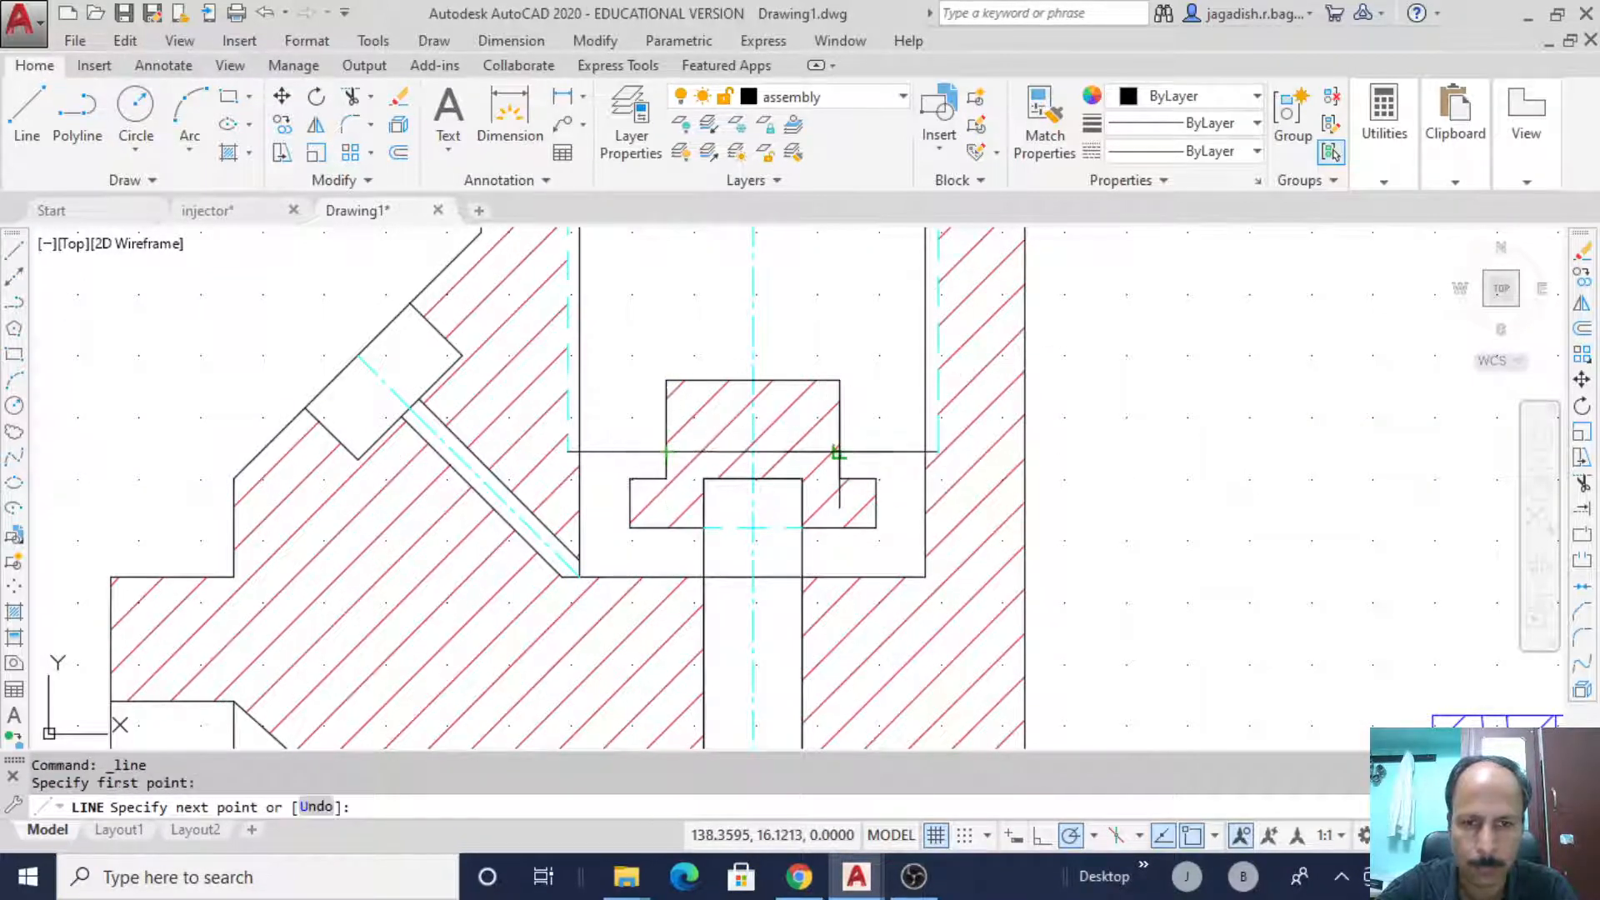
{"action": "key", "text": "Escape"}
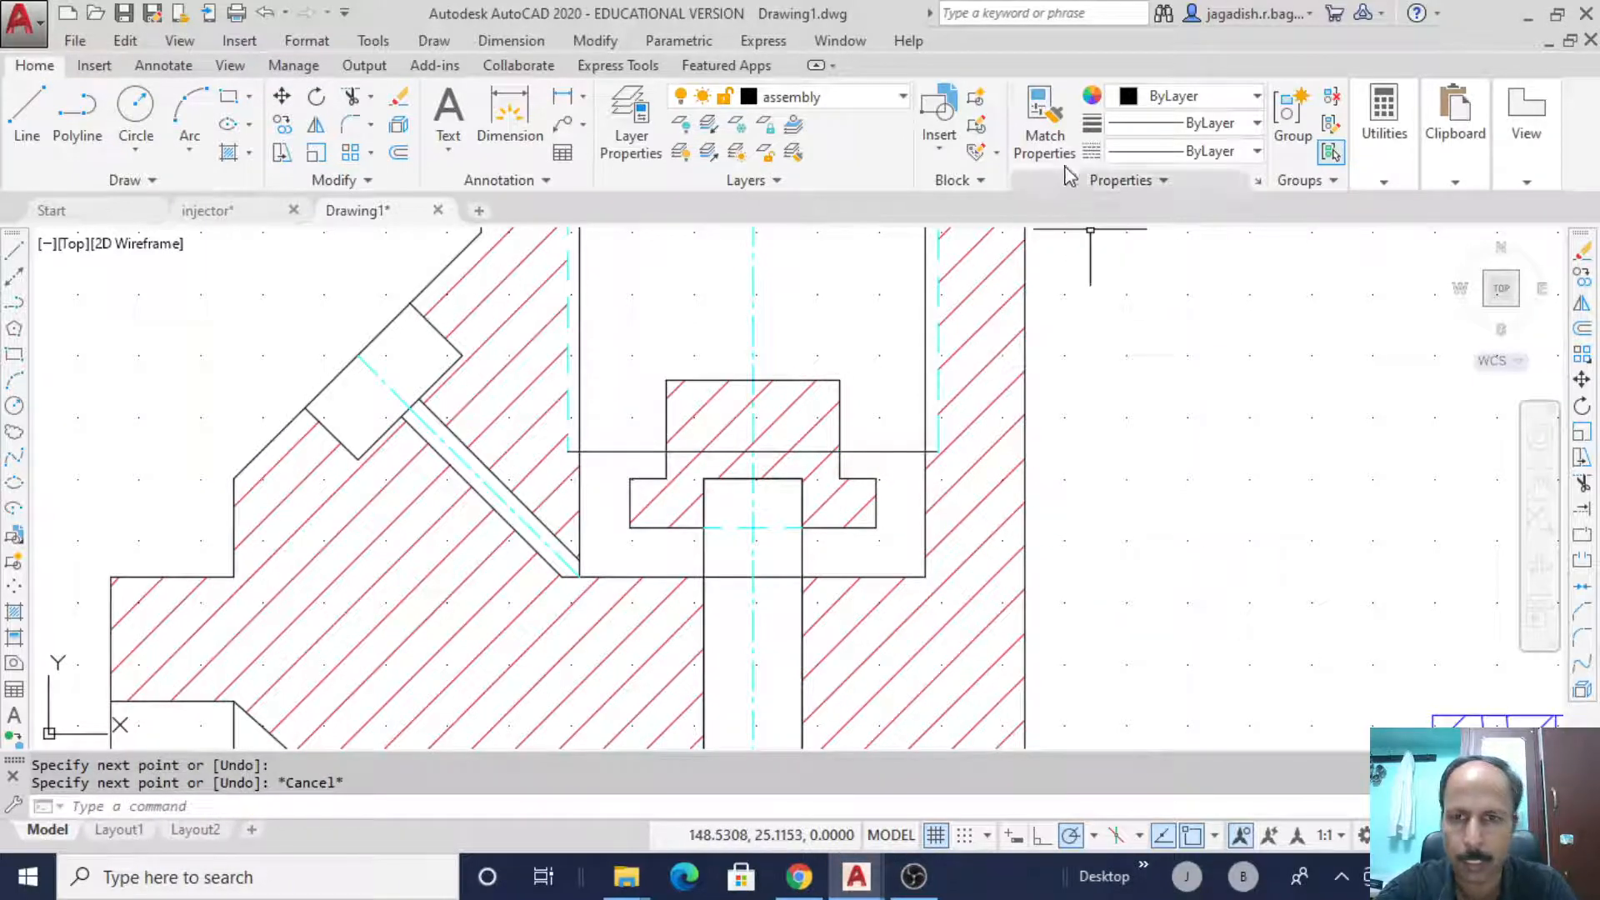
- Match the properties of the new line across the flanged part to the cyan dashed line at its recess
{"action": "left_click", "coordinate": [1044, 133]}
{"action": "left_click", "coordinate": [792, 526]}
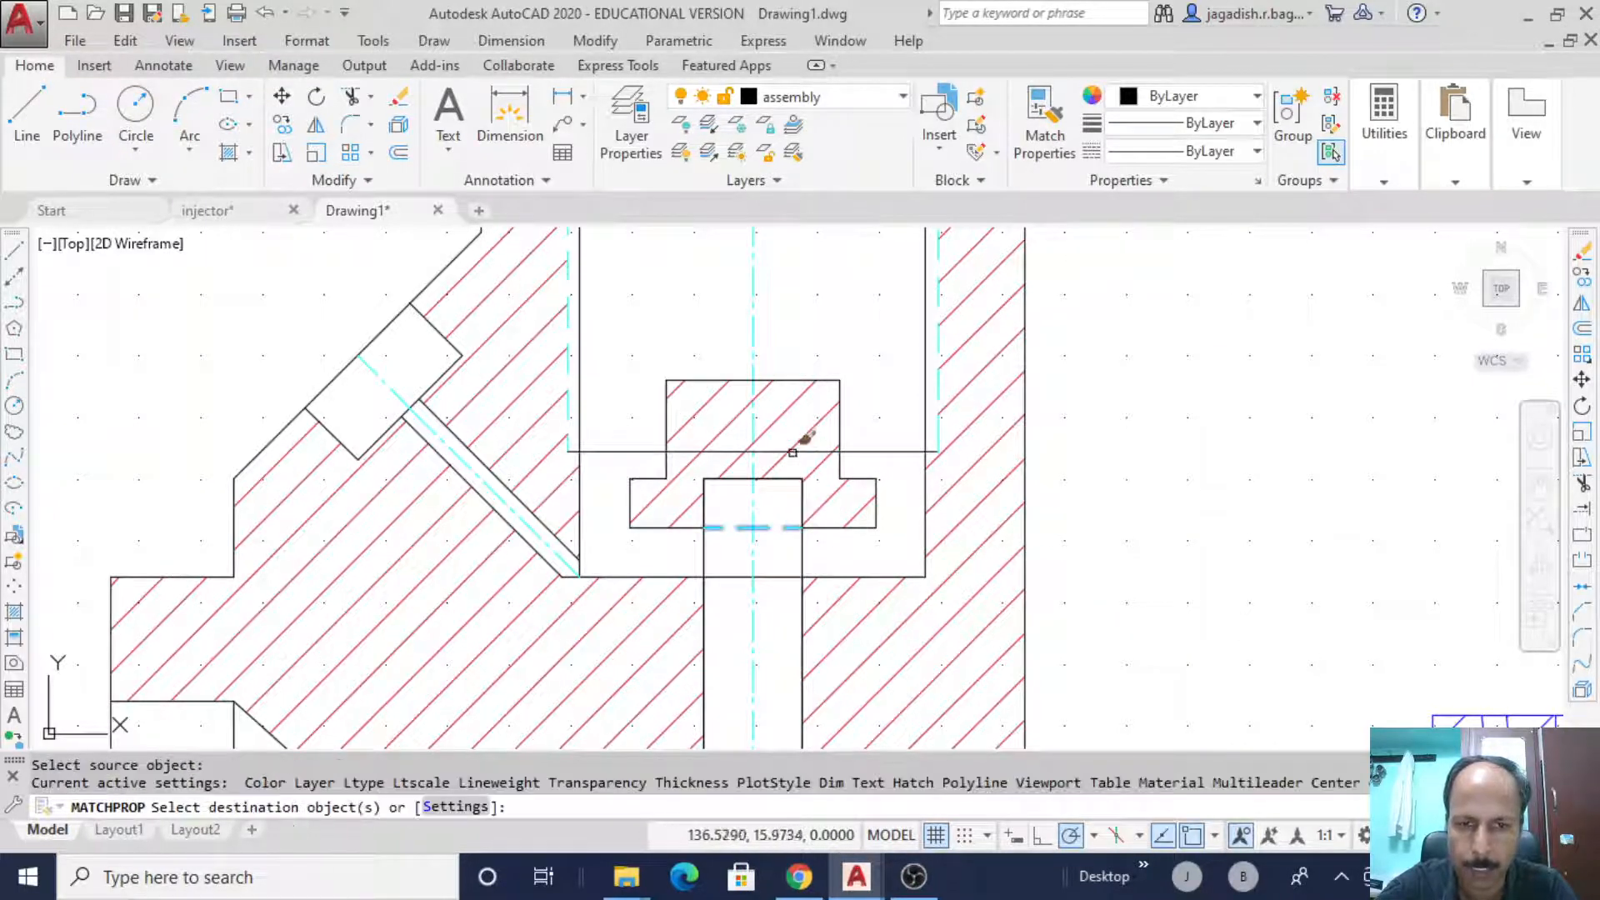
{"action": "right_click", "coordinate": [1106, 441]}
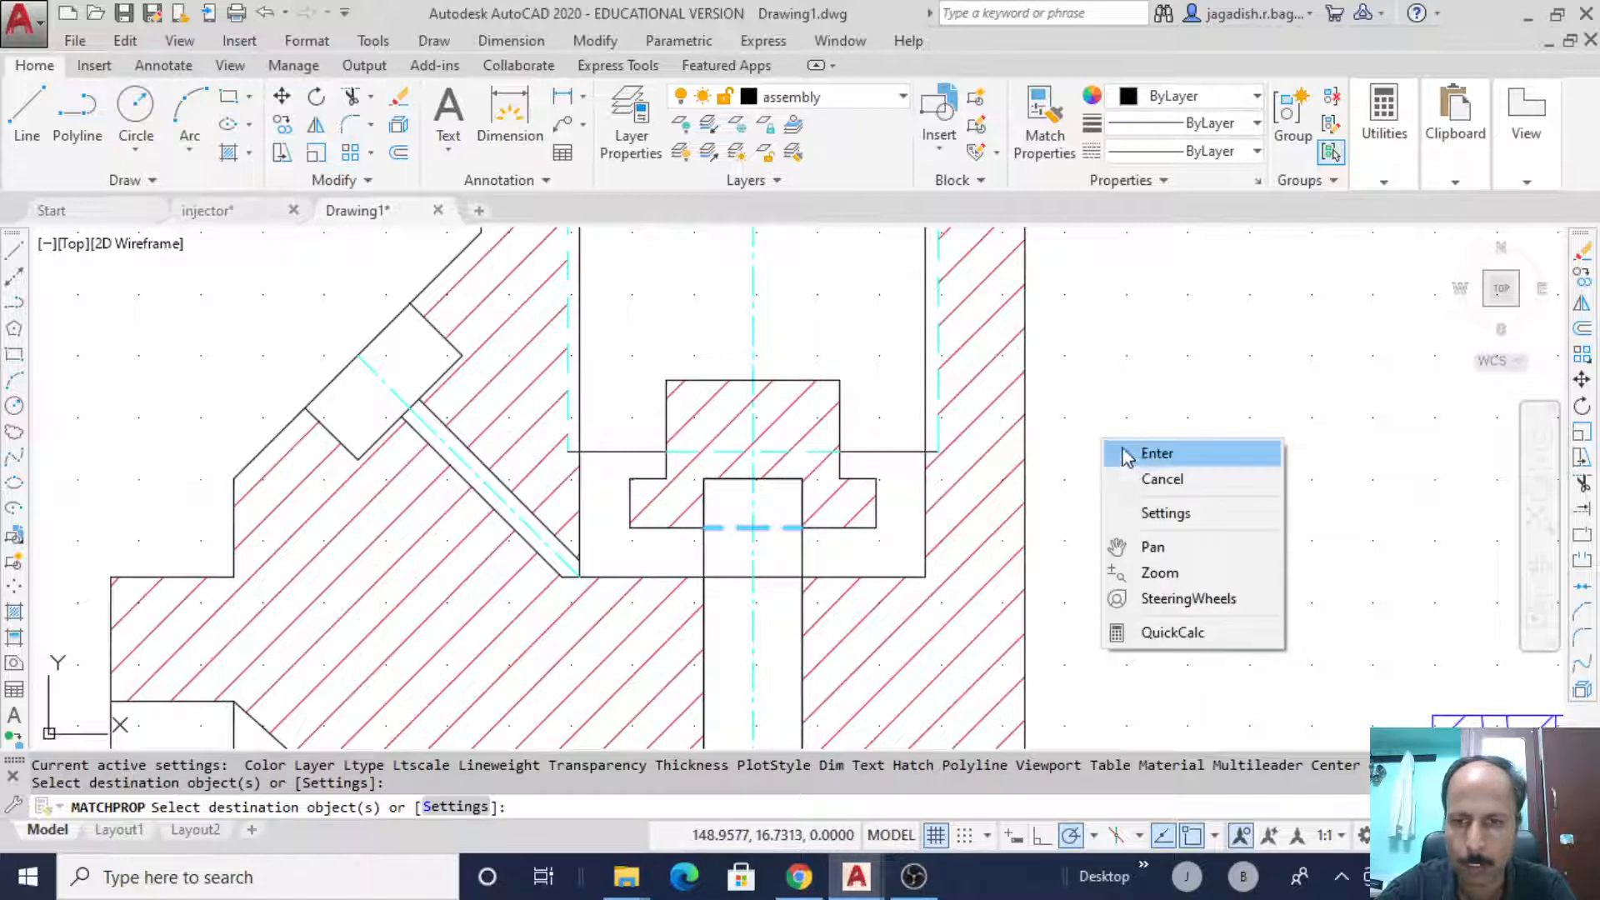
{"action": "left_click", "coordinate": [1142, 454]}
- Copy the flanged part whose recess faces up onto the screw's lower end, placing the recess's lower-left corner on the screw's bottom-left corner
{"action": "scroll", "coordinate": [1083, 443], "scroll_direction": "down", "scroll_amount": 5}
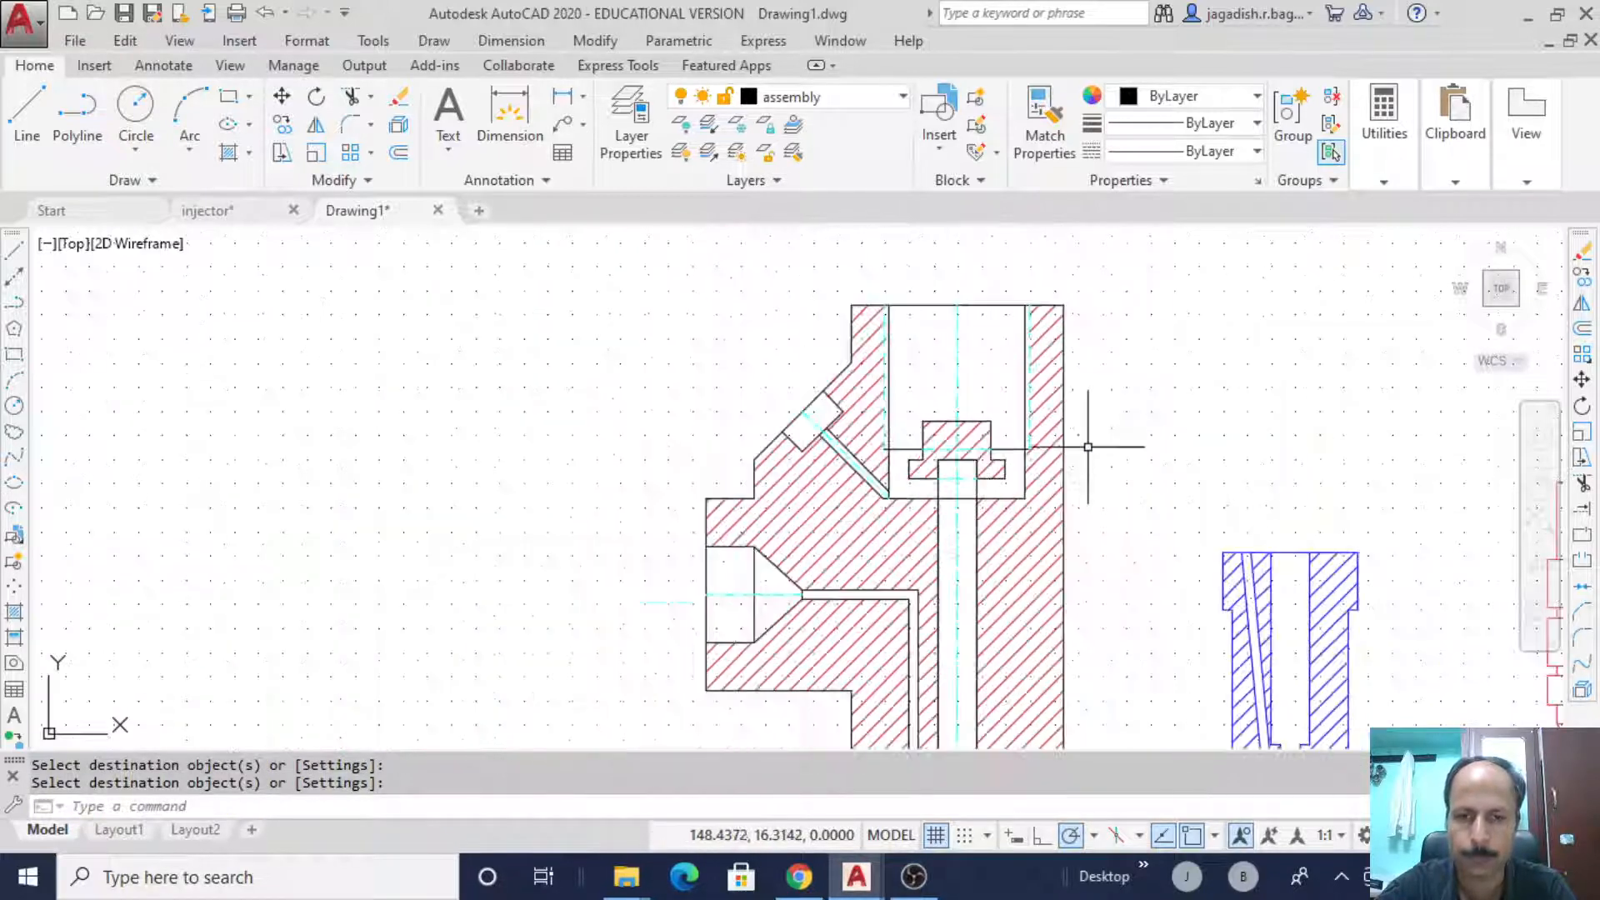
{"action": "middle_click_drag", "start_coordinate": [1137, 430], "coordinate": [843, 564]}
{"action": "scroll", "coordinate": [878, 489], "scroll_direction": "down", "scroll_amount": 2}
{"action": "mouse_move", "coordinate": [879, 489]}
{"action": "middle_mouse_down"}
{"action": "mouse_move", "coordinate": [775, 475]}
{"action": "mouse_move", "coordinate": [744, 444]}
{"action": "middle_mouse_up"}
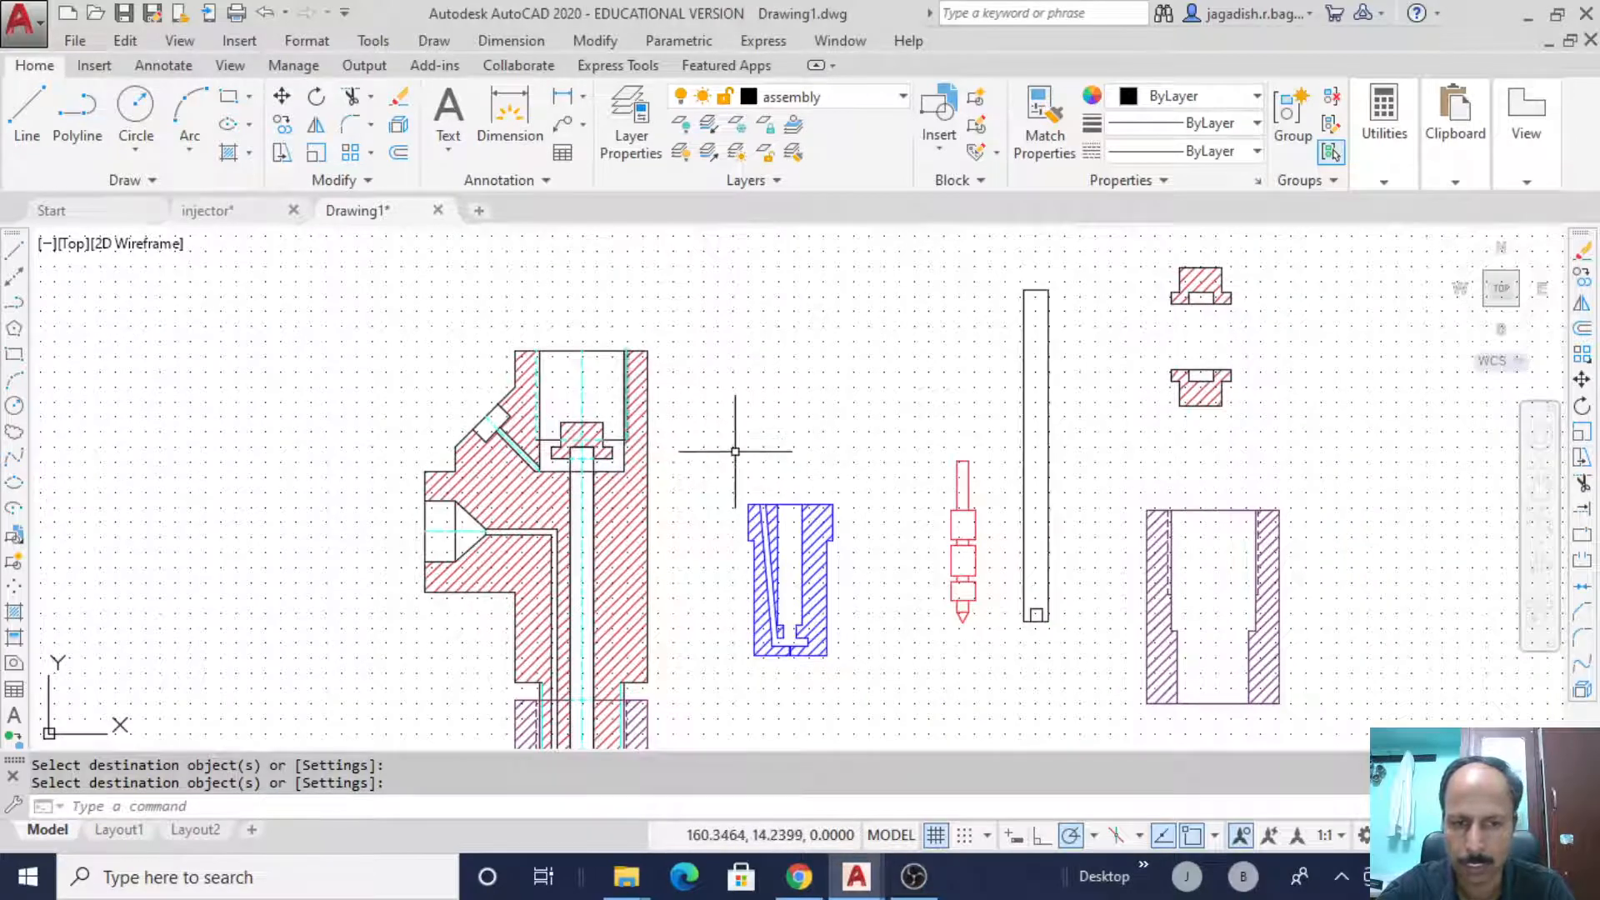
{"action": "scroll", "coordinate": [789, 412], "scroll_direction": "down", "scroll_amount": 2}
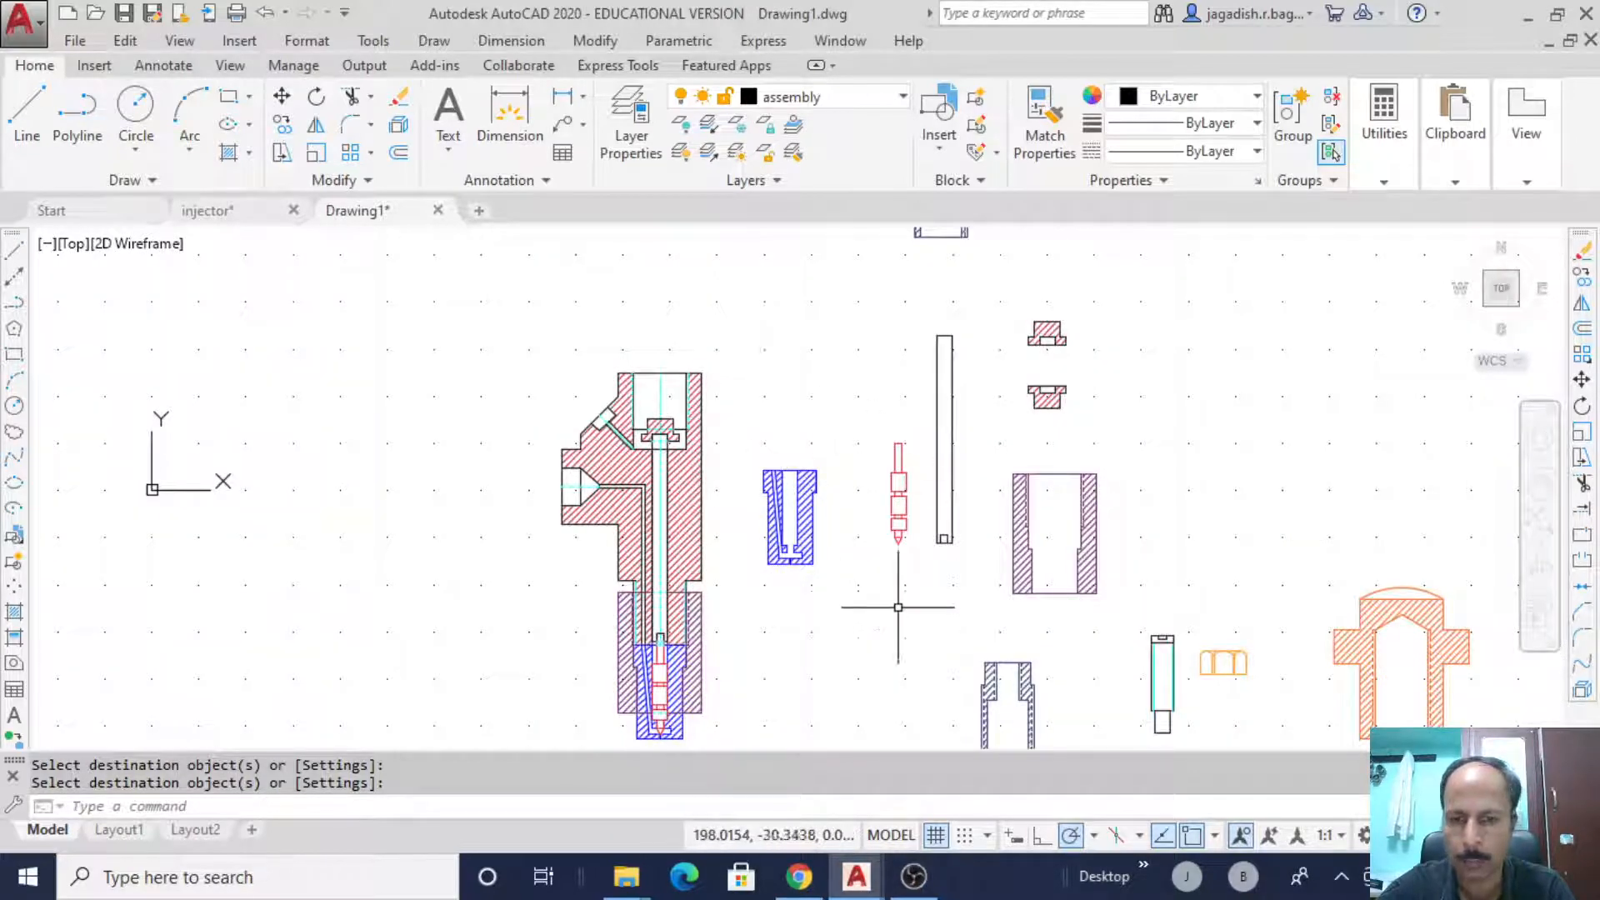
{"action": "middle_click_drag", "start_coordinate": [897, 605], "coordinate": [761, 466]}
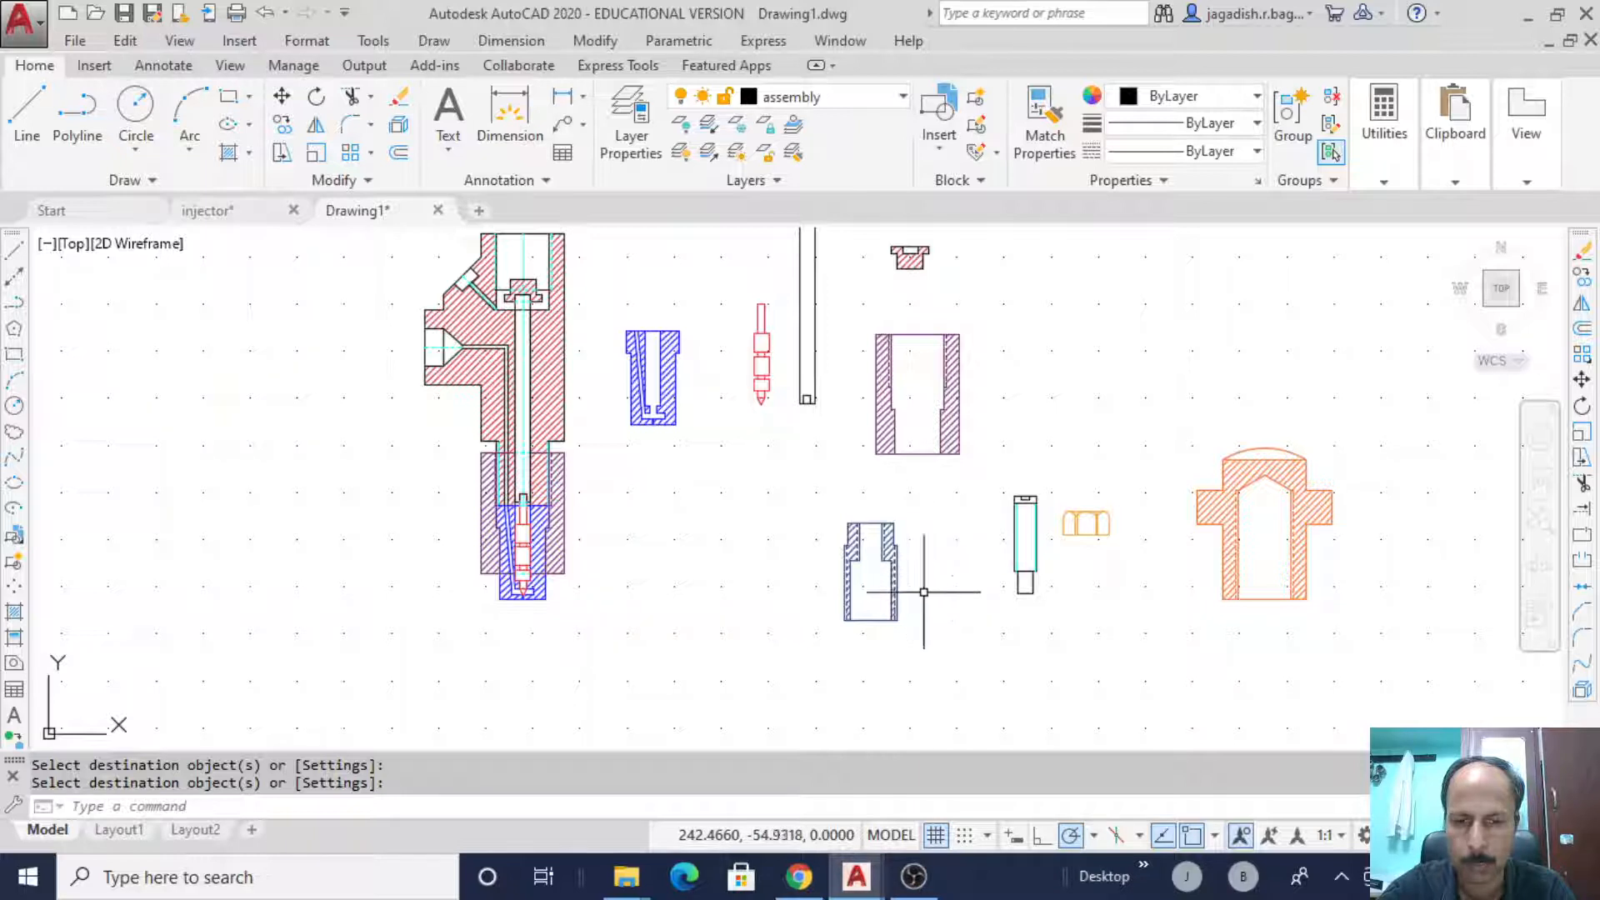
{"action": "middle_click_drag", "start_coordinate": [623, 425], "coordinate": [649, 472]}
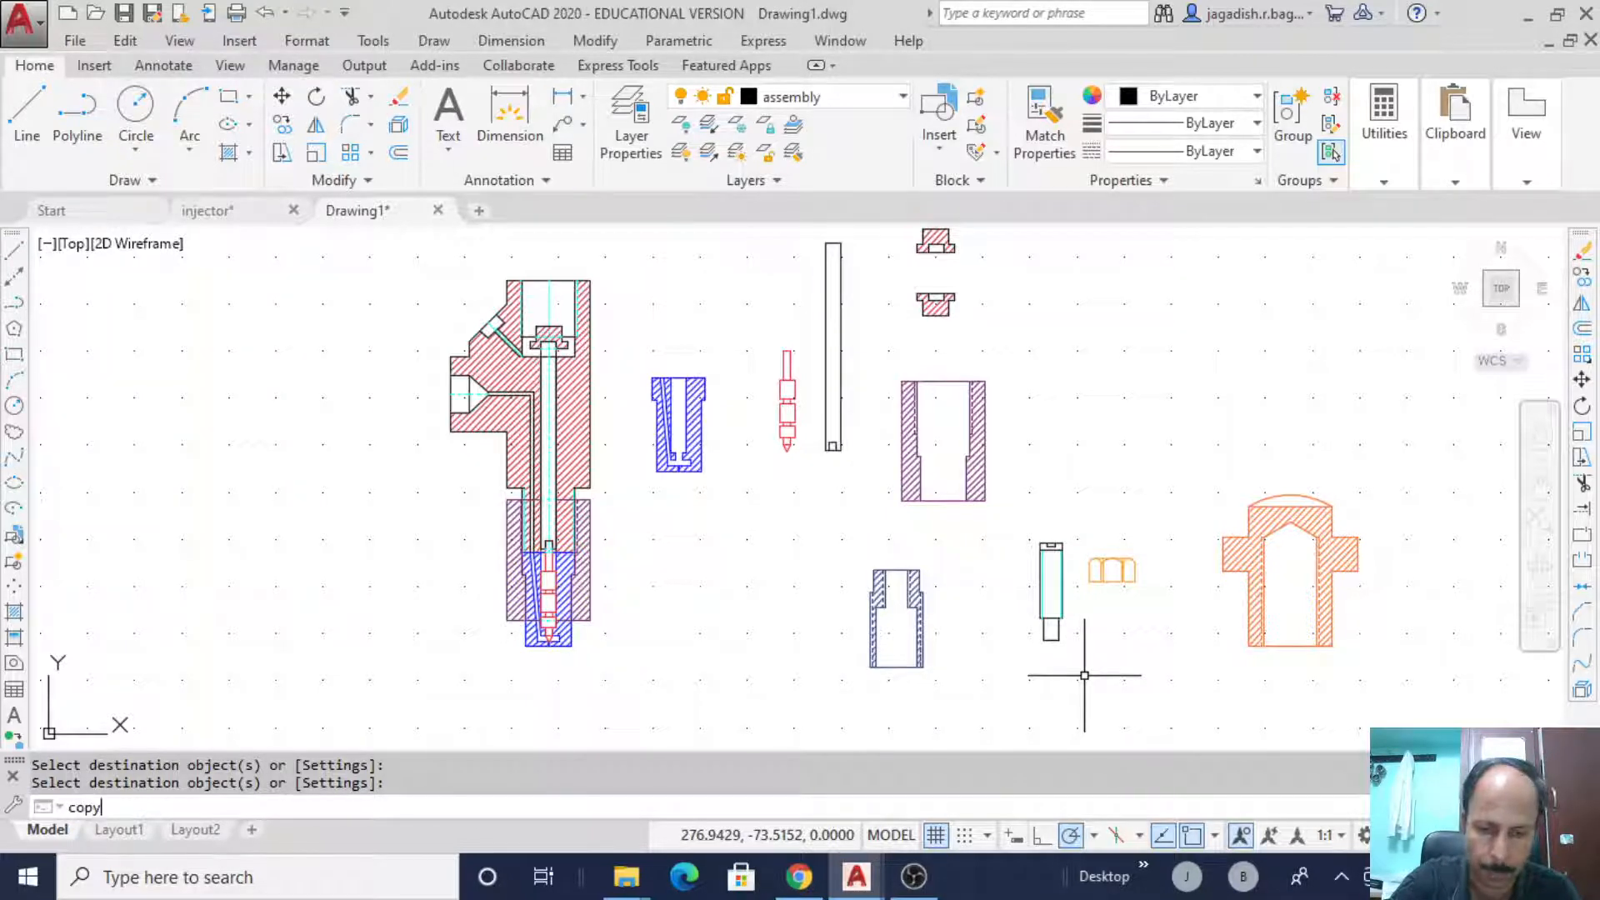
{"action": "key", "text": "Return"}
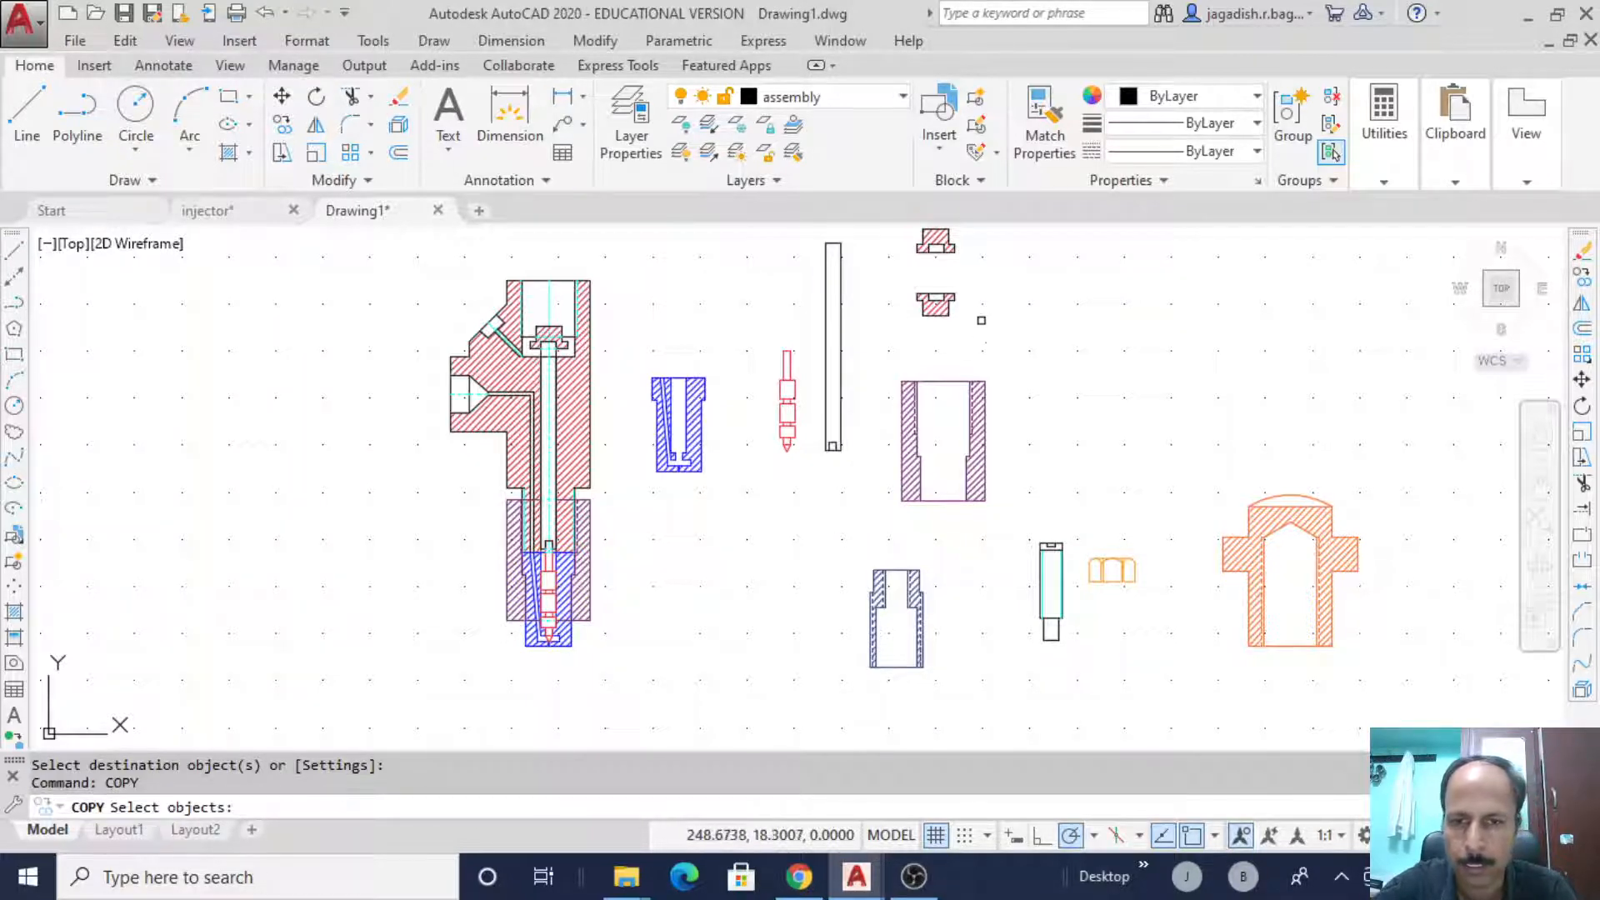
{"action": "mouse_move", "coordinate": [963, 272]}
{"action": "left_mouse_down"}
{"action": "mouse_move", "coordinate": [933, 250]}
{"action": "mouse_move", "coordinate": [886, 315]}
{"action": "mouse_move", "coordinate": [1028, 285]}
{"action": "mouse_move", "coordinate": [1043, 337]}
{"action": "left_mouse_up"}
{"action": "key", "text": "Return"}
{"action": "scroll", "coordinate": [1023, 284], "scroll_direction": "up", "scroll_amount": 2}
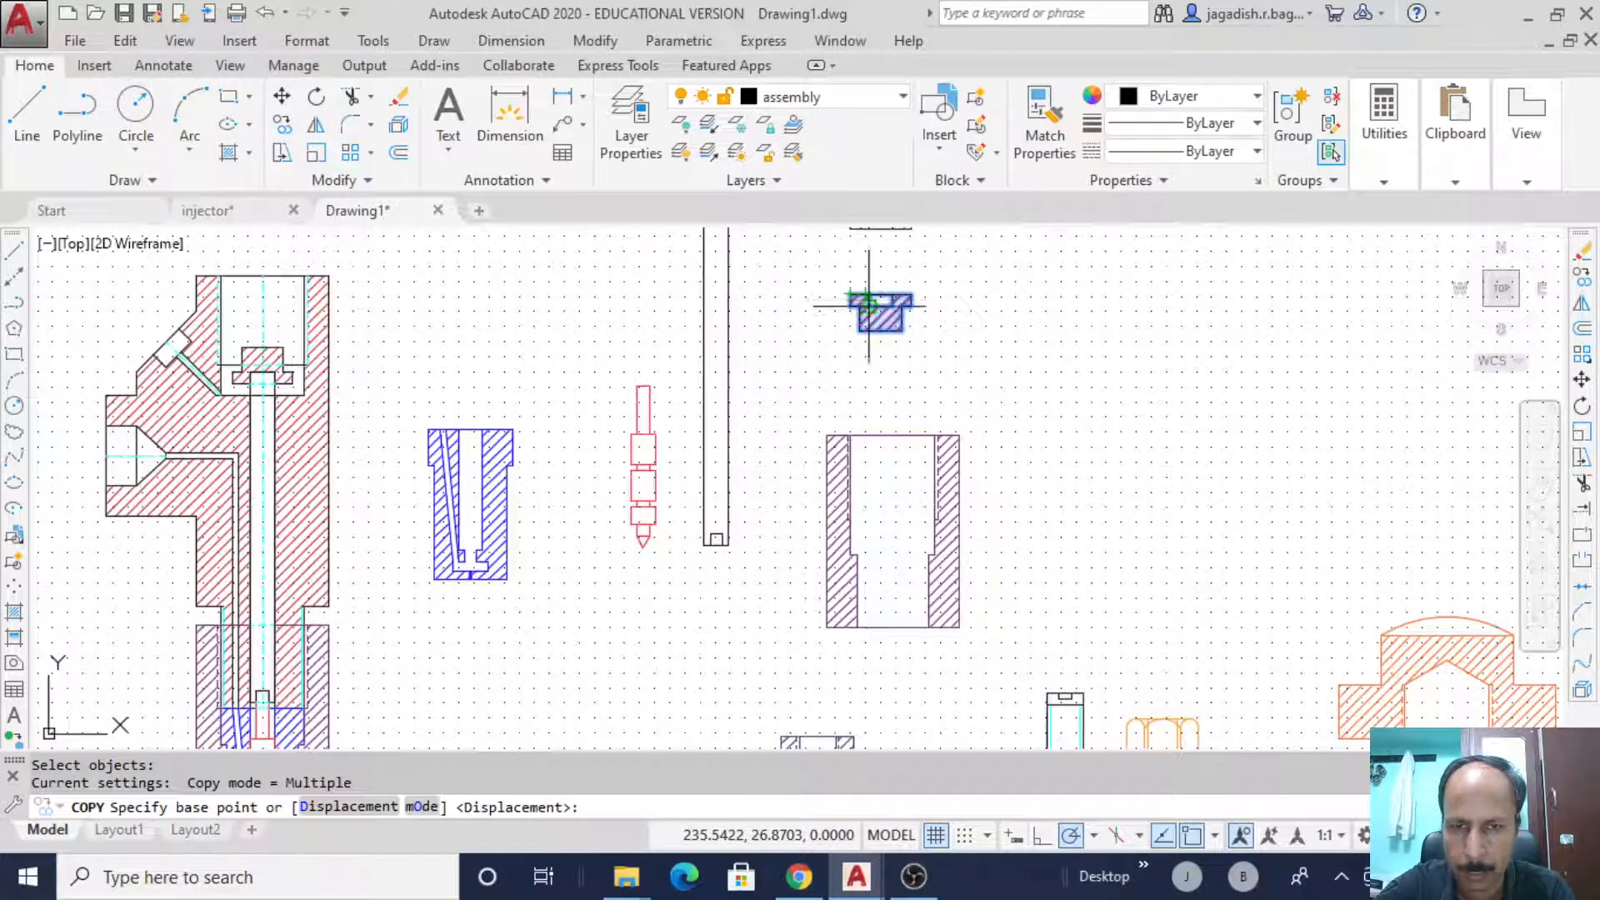
{"action": "scroll", "coordinate": [868, 305], "scroll_direction": "up", "scroll_amount": 2}
{"action": "left_click", "coordinate": [857, 286]}
{"action": "scroll", "coordinate": [937, 400], "scroll_direction": "up", "scroll_amount": 2}
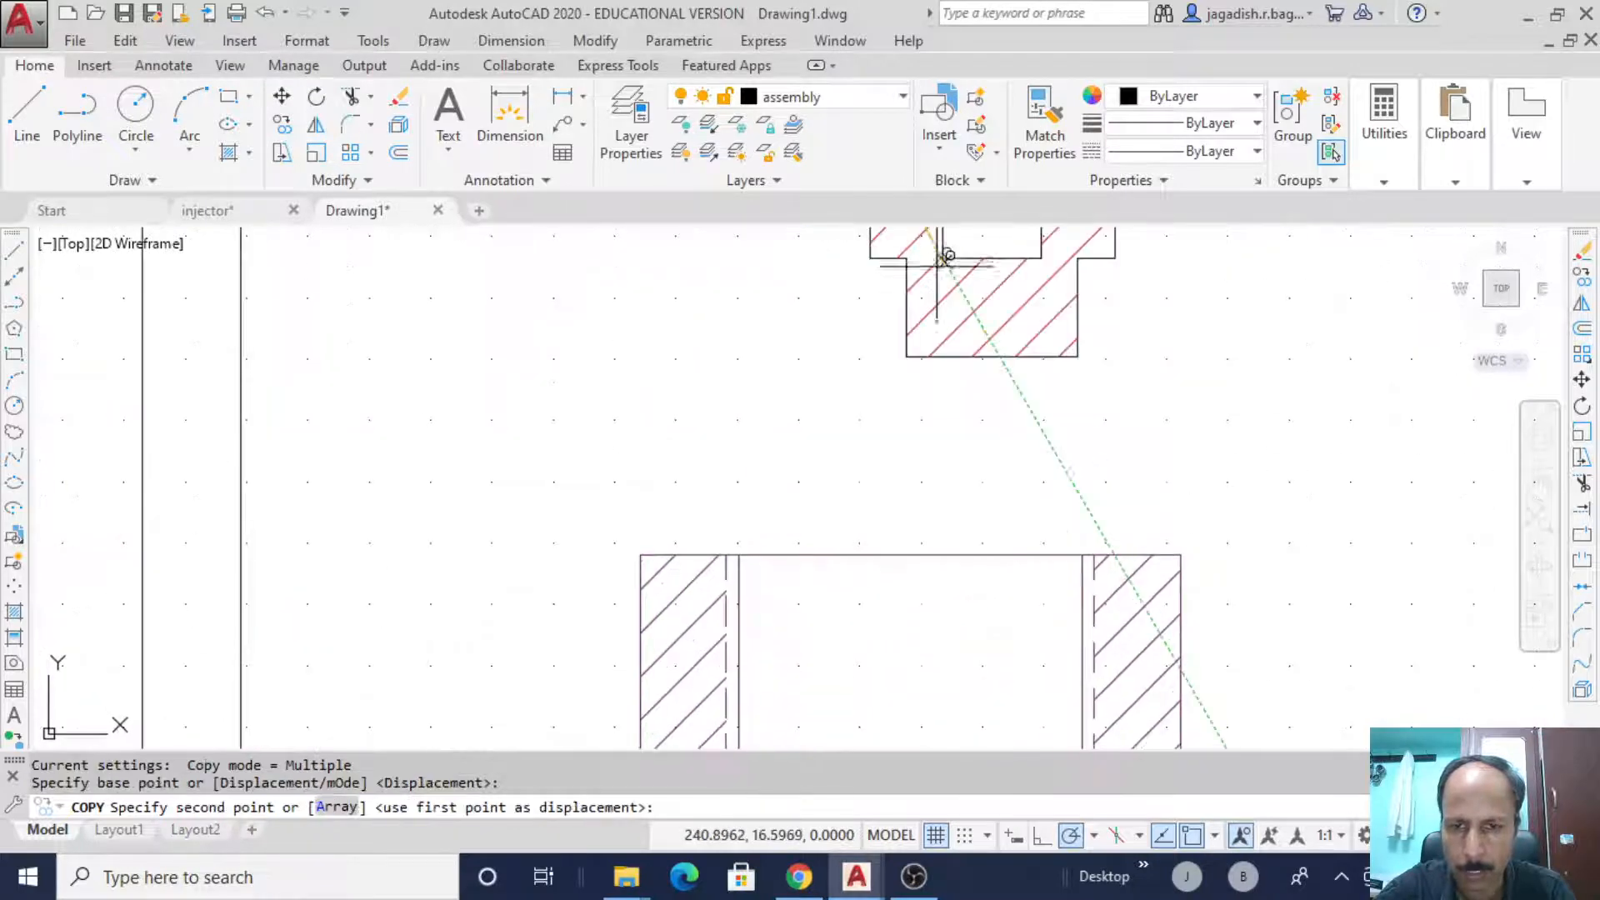
{"action": "mouse_move", "coordinate": [1019, 679]}
{"action": "middle_mouse_down"}
{"action": "mouse_move", "coordinate": [959, 315]}
{"action": "mouse_move", "coordinate": [958, 17]}
{"action": "middle_mouse_up"}
{"action": "scroll", "coordinate": [967, 399], "scroll_direction": "down", "scroll_amount": 2}
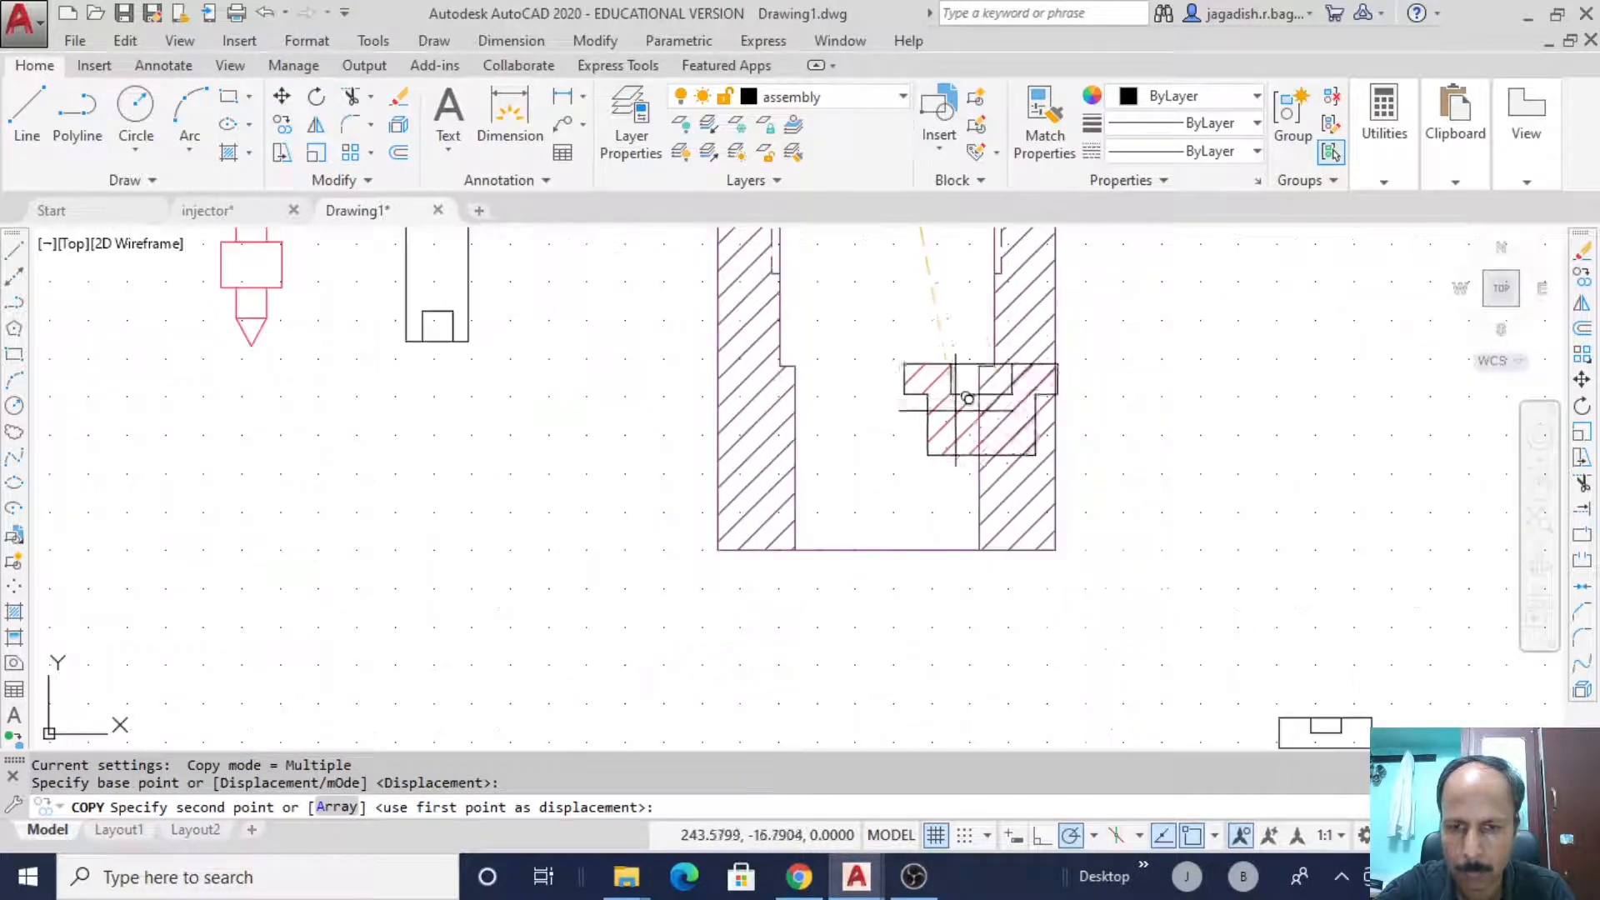
{"action": "scroll", "coordinate": [967, 398], "scroll_direction": "down", "scroll_amount": 3}
{"action": "scroll", "coordinate": [792, 357], "scroll_direction": "up", "scroll_amount": 3}
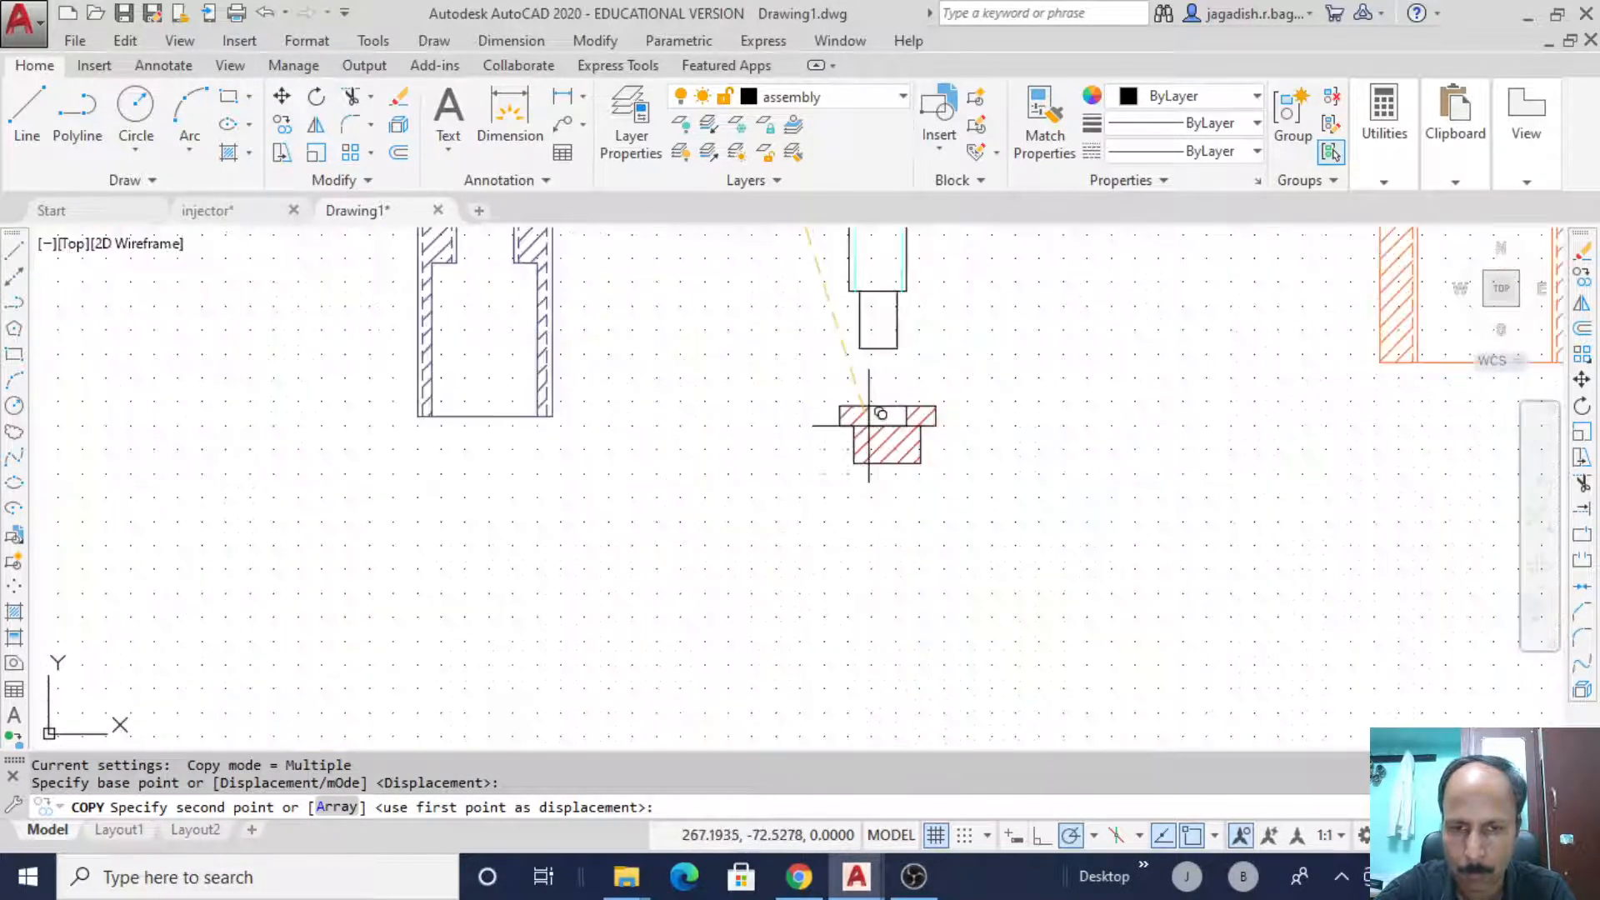
{"action": "left_click", "coordinate": [858, 347]}
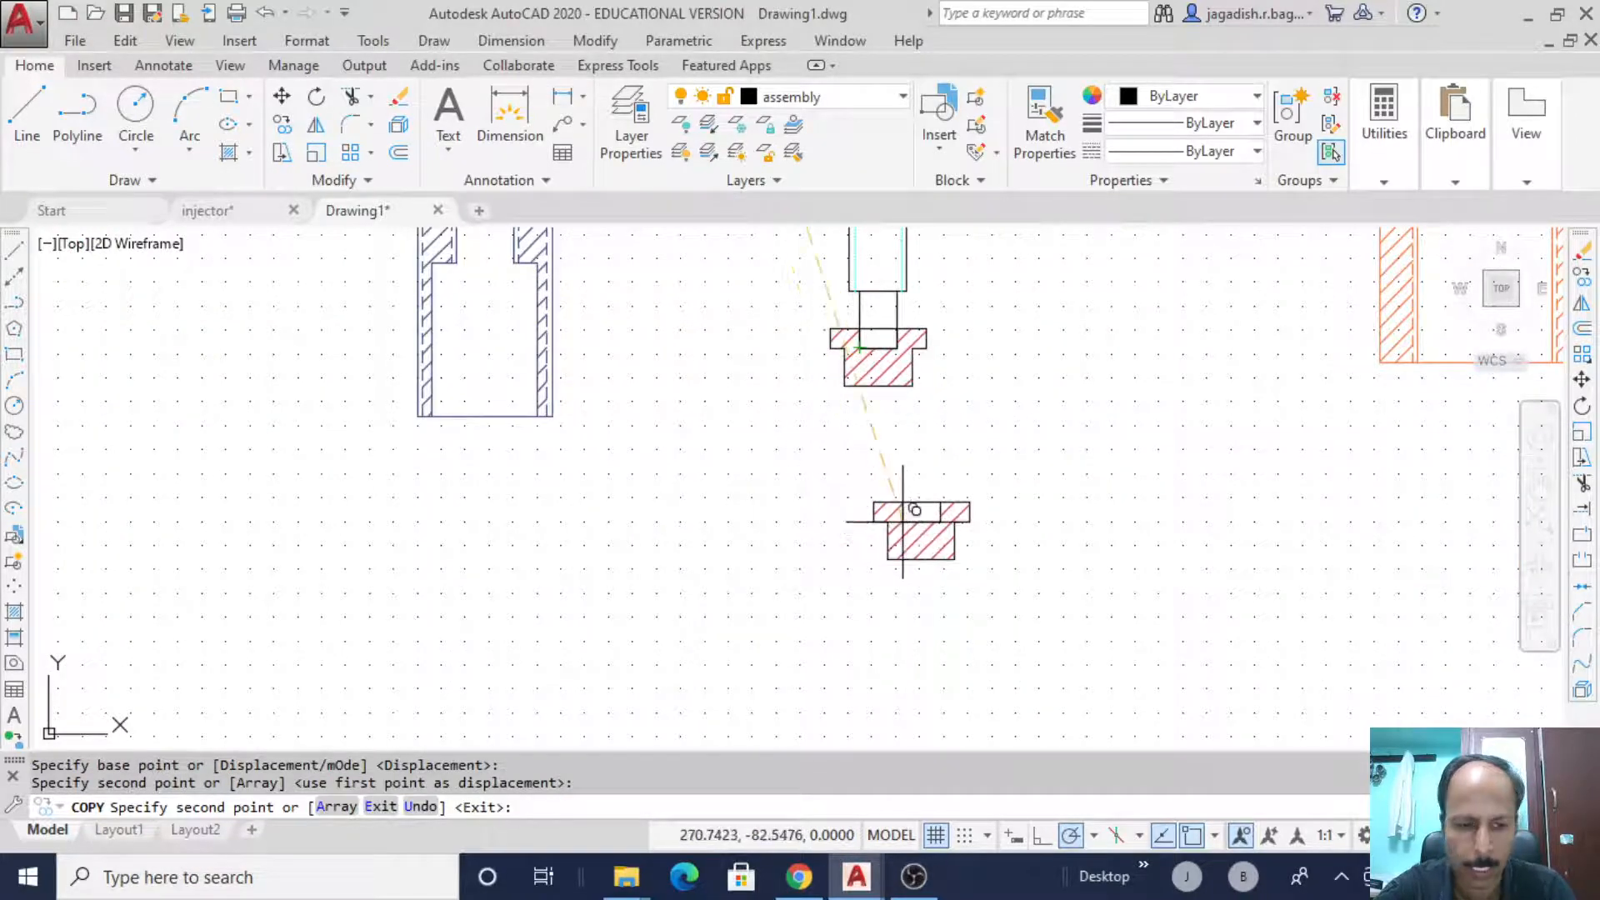
{"action": "key", "text": "Escape"}
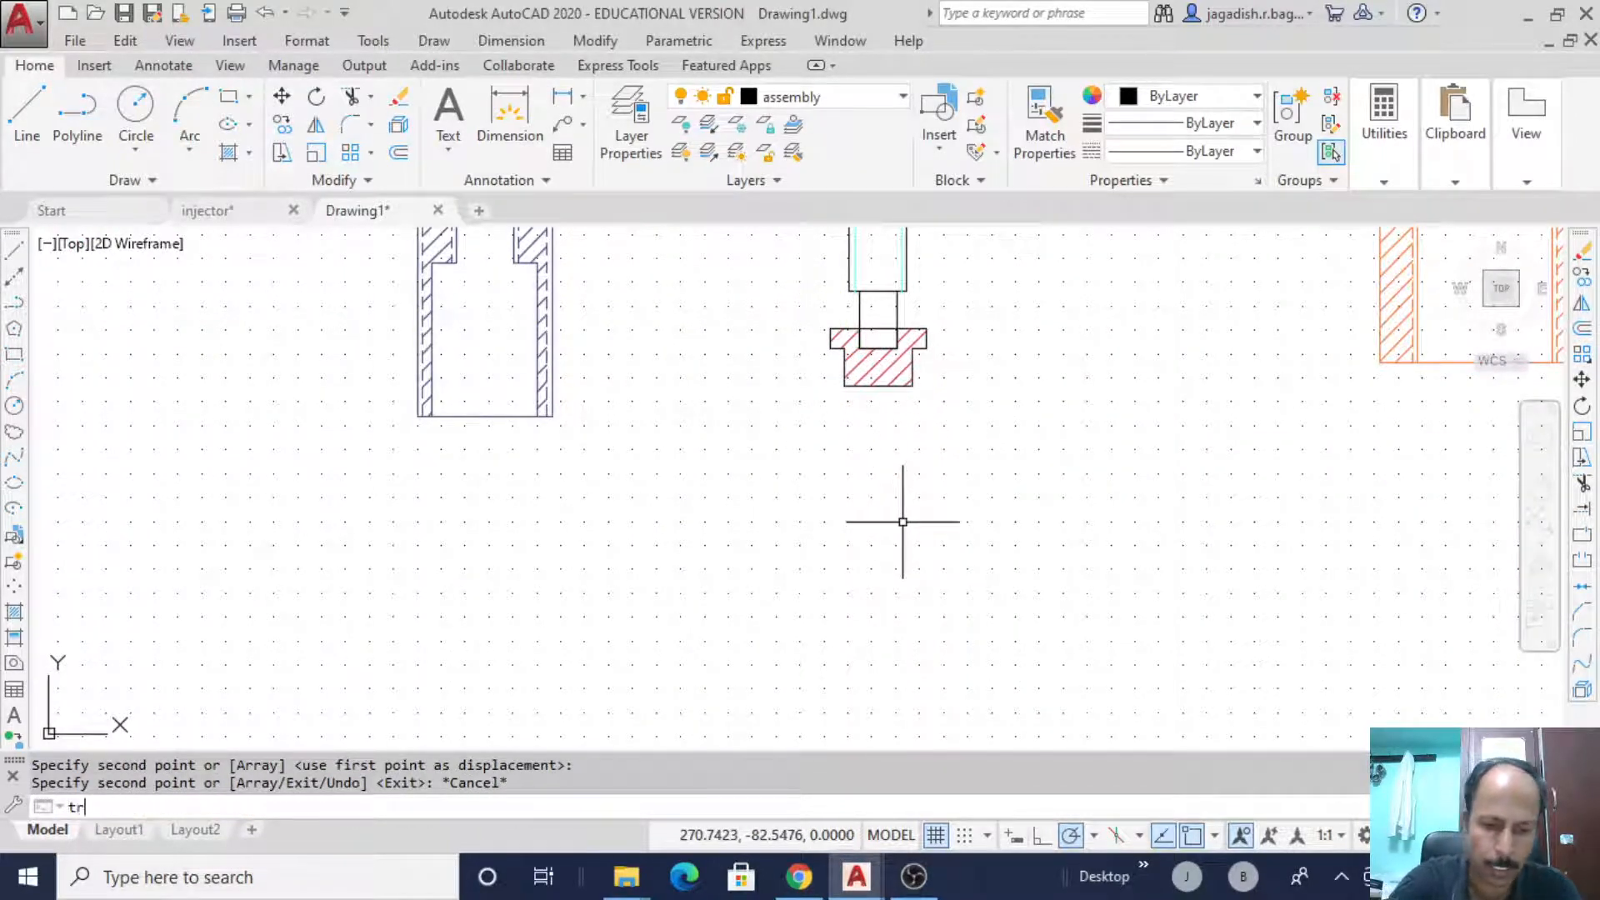
- Trim the top edge of the flanged part on the screw between the two sides of the screw's narrow end
{"action": "key", "text": "Return"}
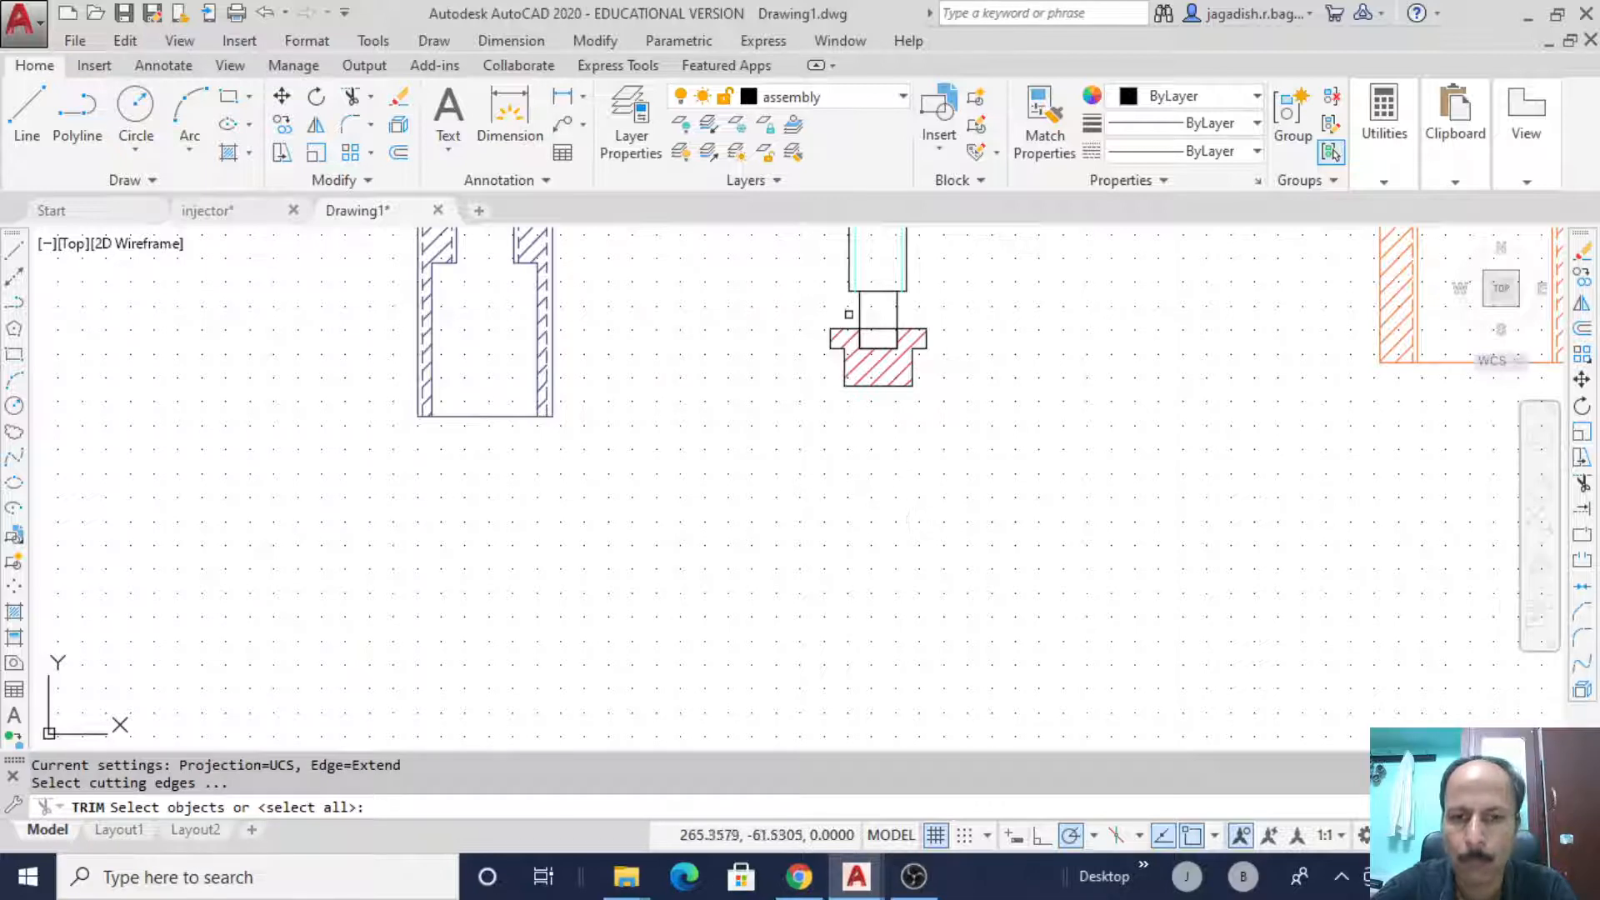
{"action": "left_click", "coordinate": [859, 314]}
{"action": "left_click", "coordinate": [898, 312]}
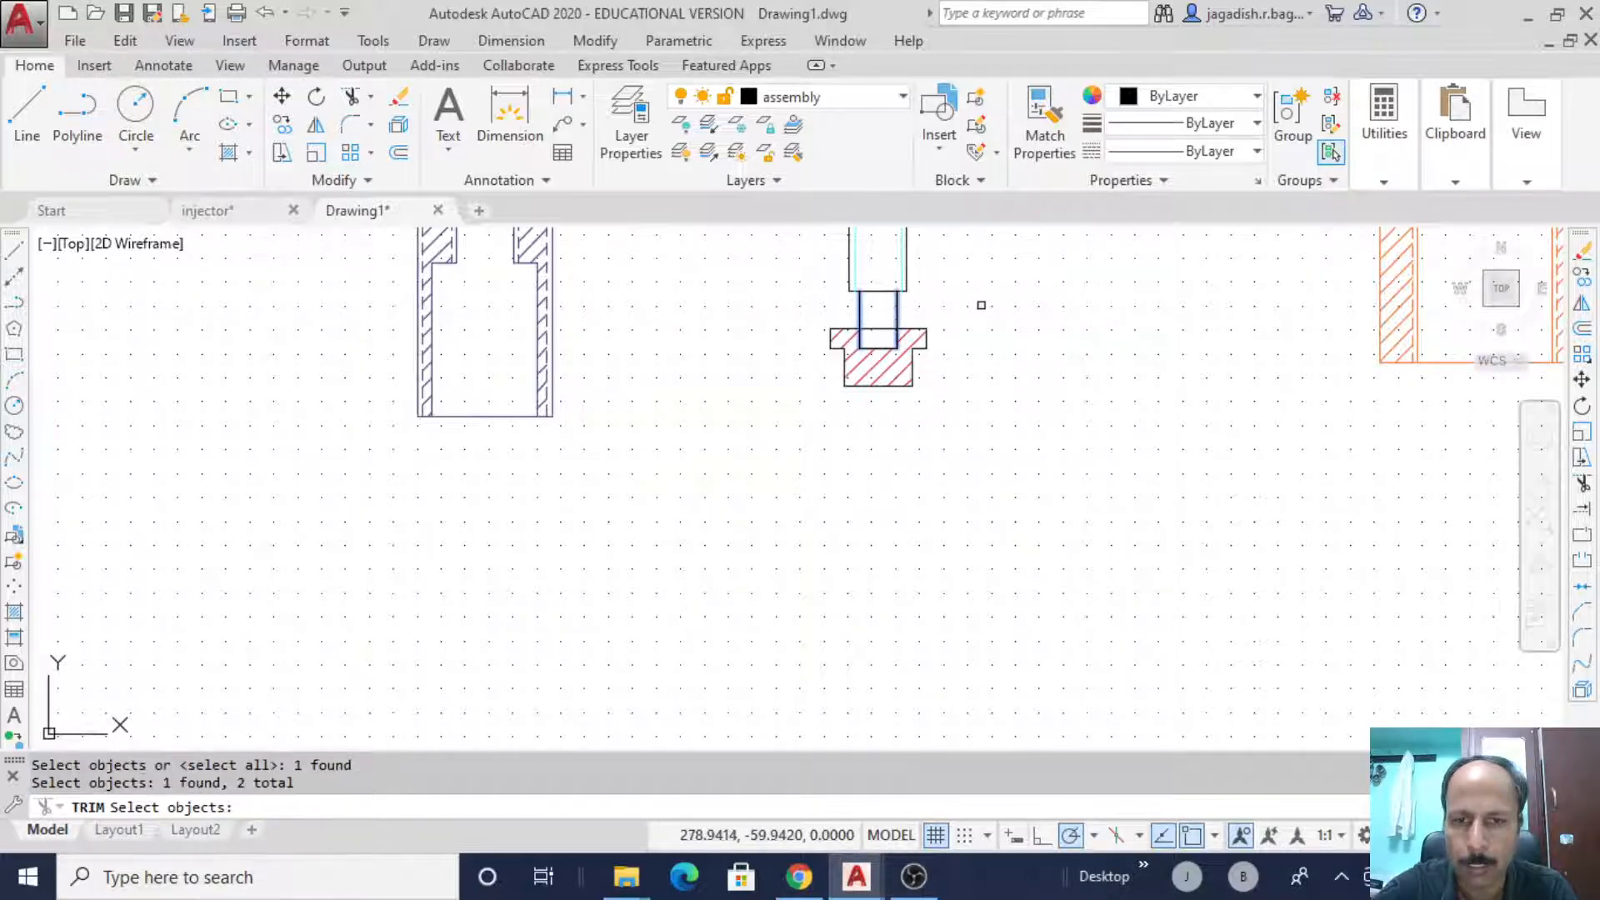
{"action": "key", "text": "Return"}
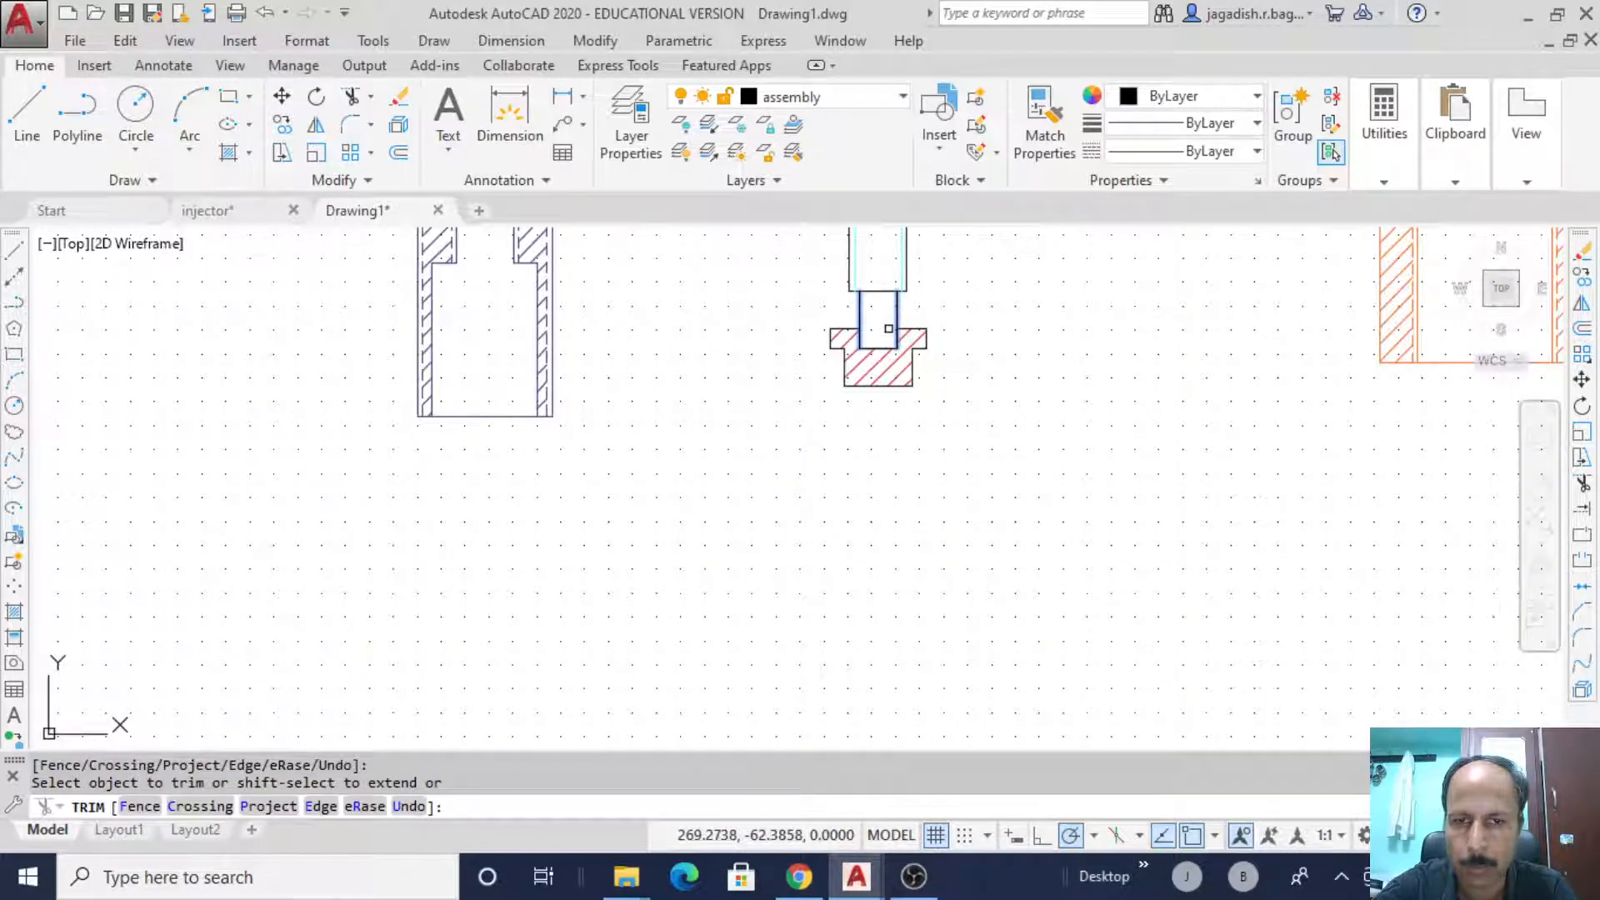
{"action": "right_click", "coordinate": [1041, 277]}
{"action": "left_click", "coordinate": [1072, 292]}
- Draw a line across the screw's narrow end at the flanged part's top edge, between the recess's upper corners
{"action": "scroll", "coordinate": [1048, 315], "scroll_direction": "up", "scroll_amount": 2}
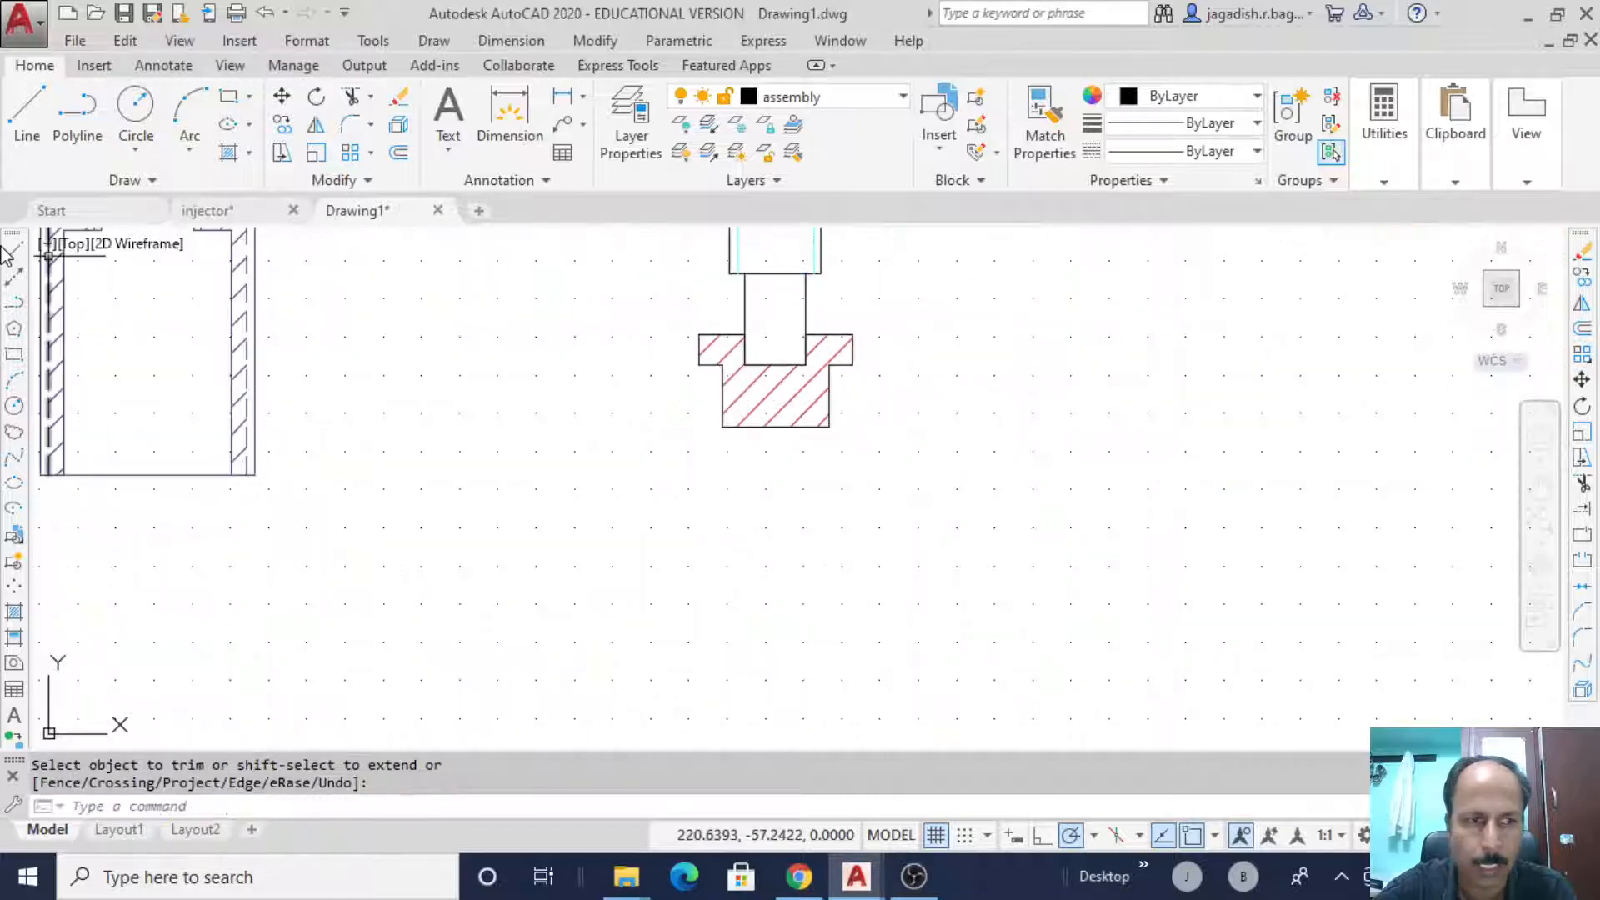
{"action": "left_click", "coordinate": [13, 253]}
{"action": "left_click", "coordinate": [745, 334]}
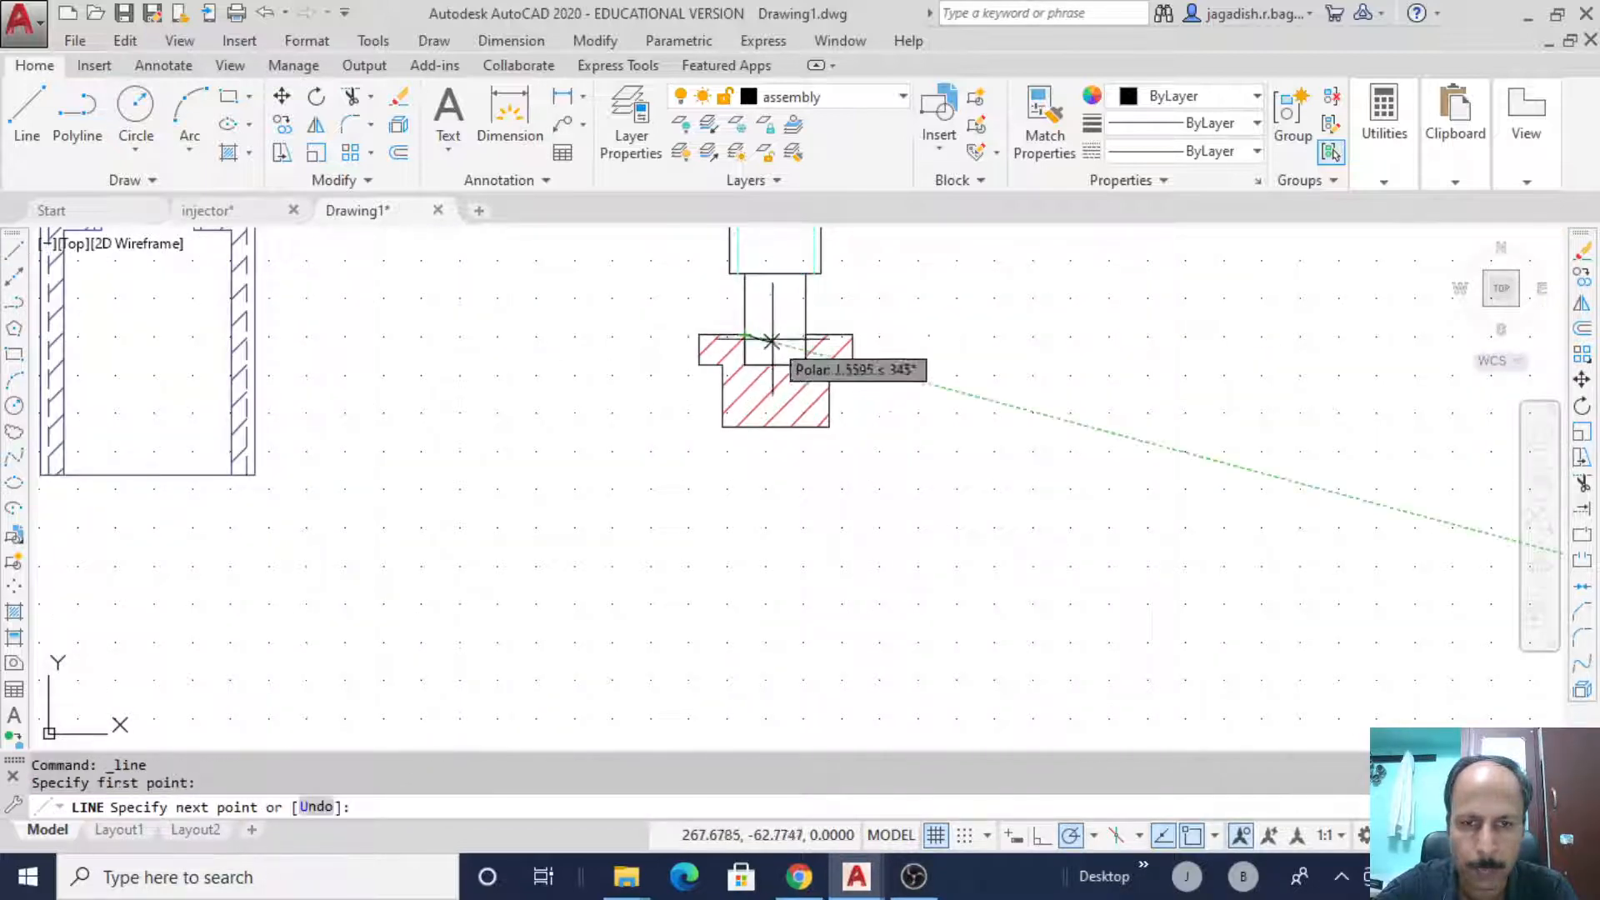
{"action": "key", "text": "Escape"}
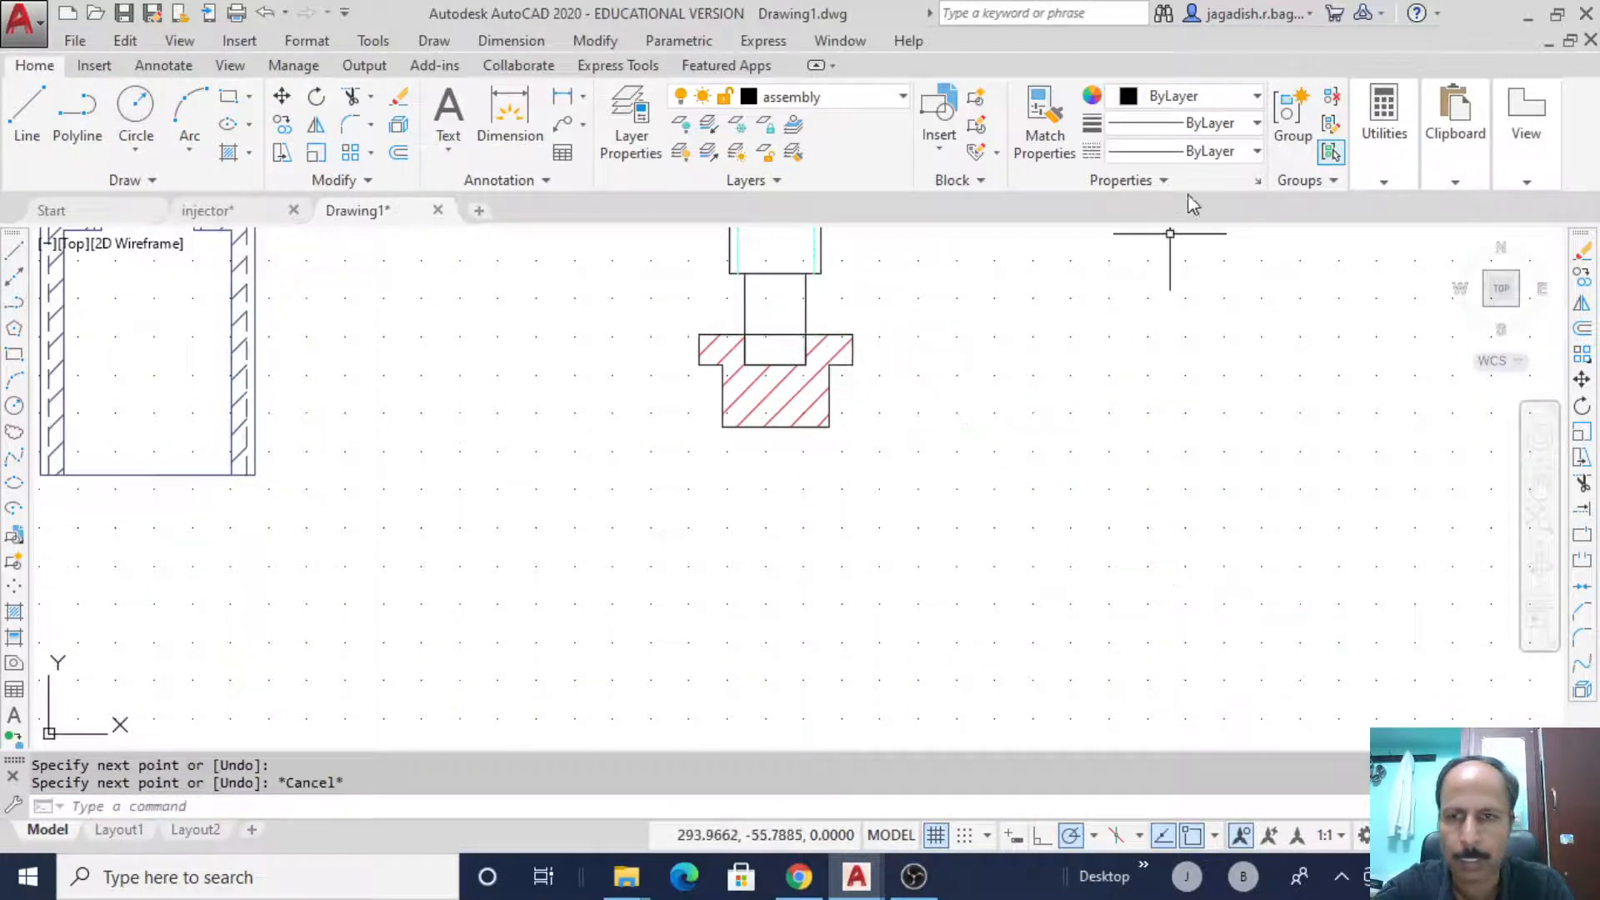
- Match the properties of the line across the screw's narrow end to the dashed line beside the stepped sleeve's upper bore
{"action": "middle_click_drag", "start_coordinate": [494, 415], "coordinate": [854, 500]}
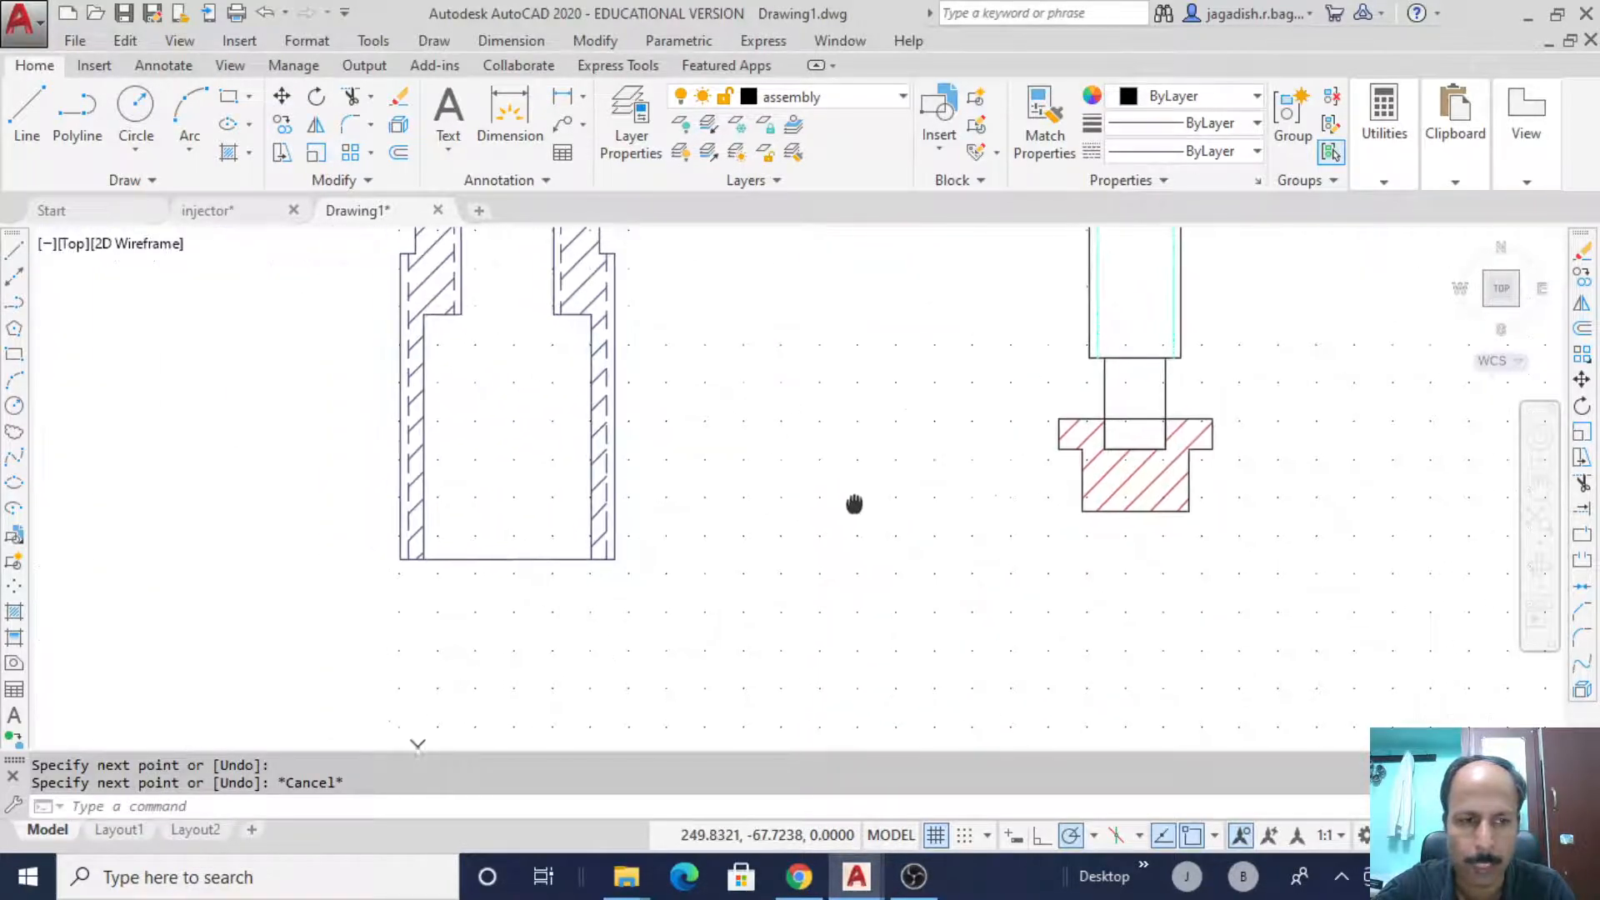
{"action": "left_click", "coordinate": [1042, 125]}
{"action": "scroll", "coordinate": [686, 412], "scroll_direction": "down", "scroll_amount": 2}
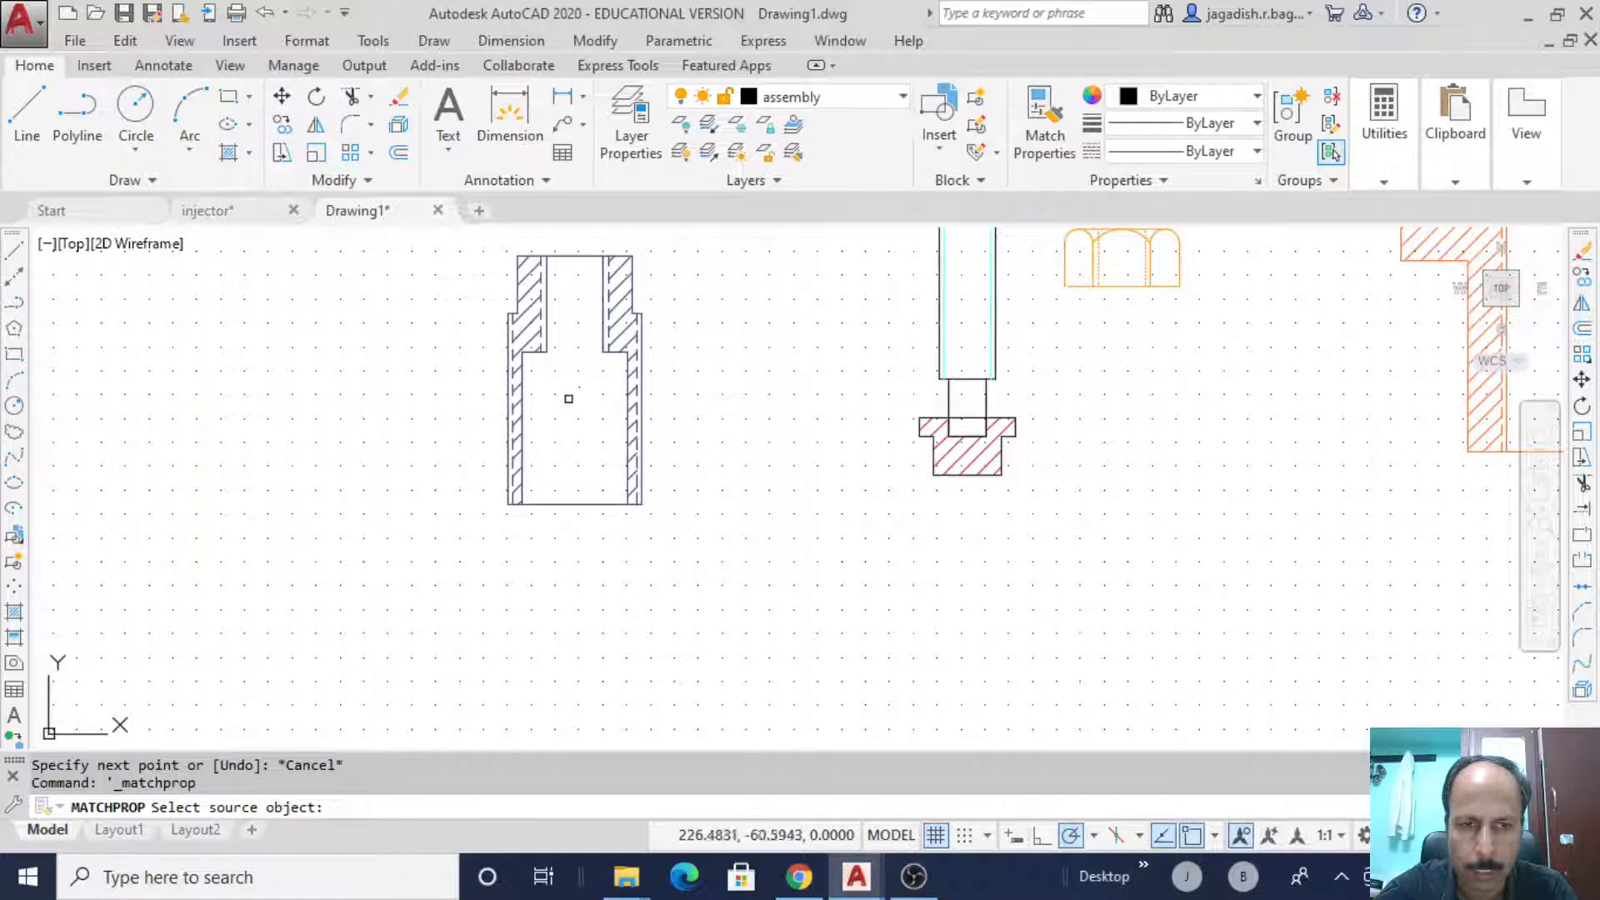
{"action": "left_click", "coordinate": [542, 314]}
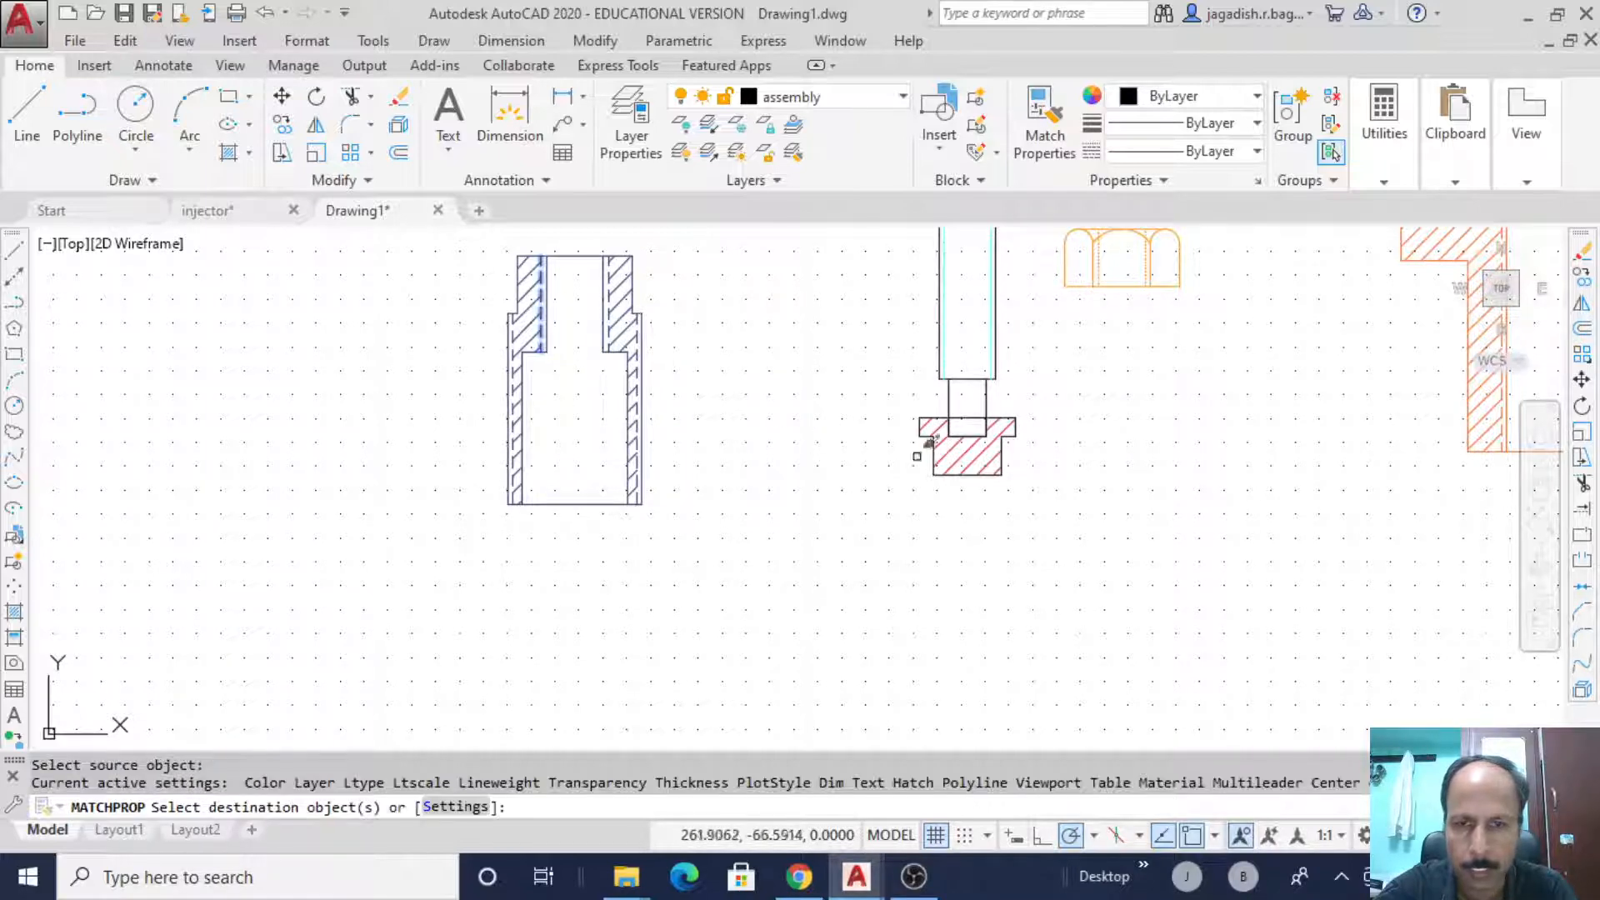
{"action": "left_click", "coordinate": [972, 418]}
{"action": "right_click", "coordinate": [1129, 421]}
{"action": "left_click", "coordinate": [1167, 432]}
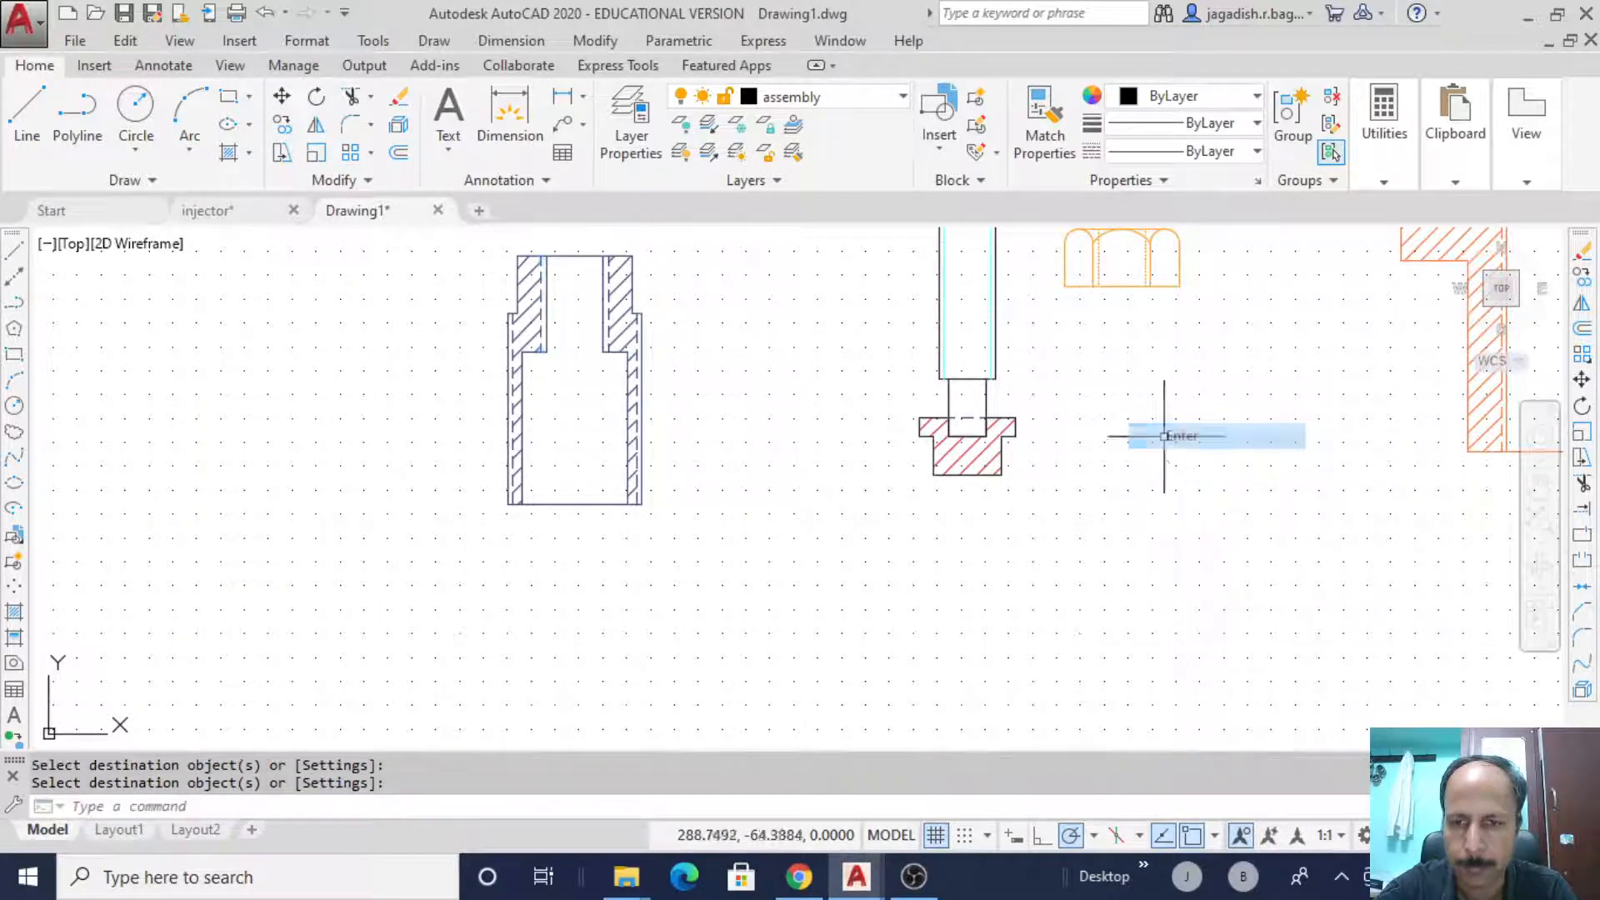
- Copy the nut onto the stepped sleeve, lower-left corner on the sleeve's upper-left corner, and place another copy below and right of the original nut
{"action": "mouse_move", "coordinate": [1096, 403]}
{"action": "middle_mouse_down"}
{"action": "mouse_move", "coordinate": [1075, 600]}
{"action": "mouse_move", "coordinate": [1079, 564]}
{"action": "middle_mouse_up"}
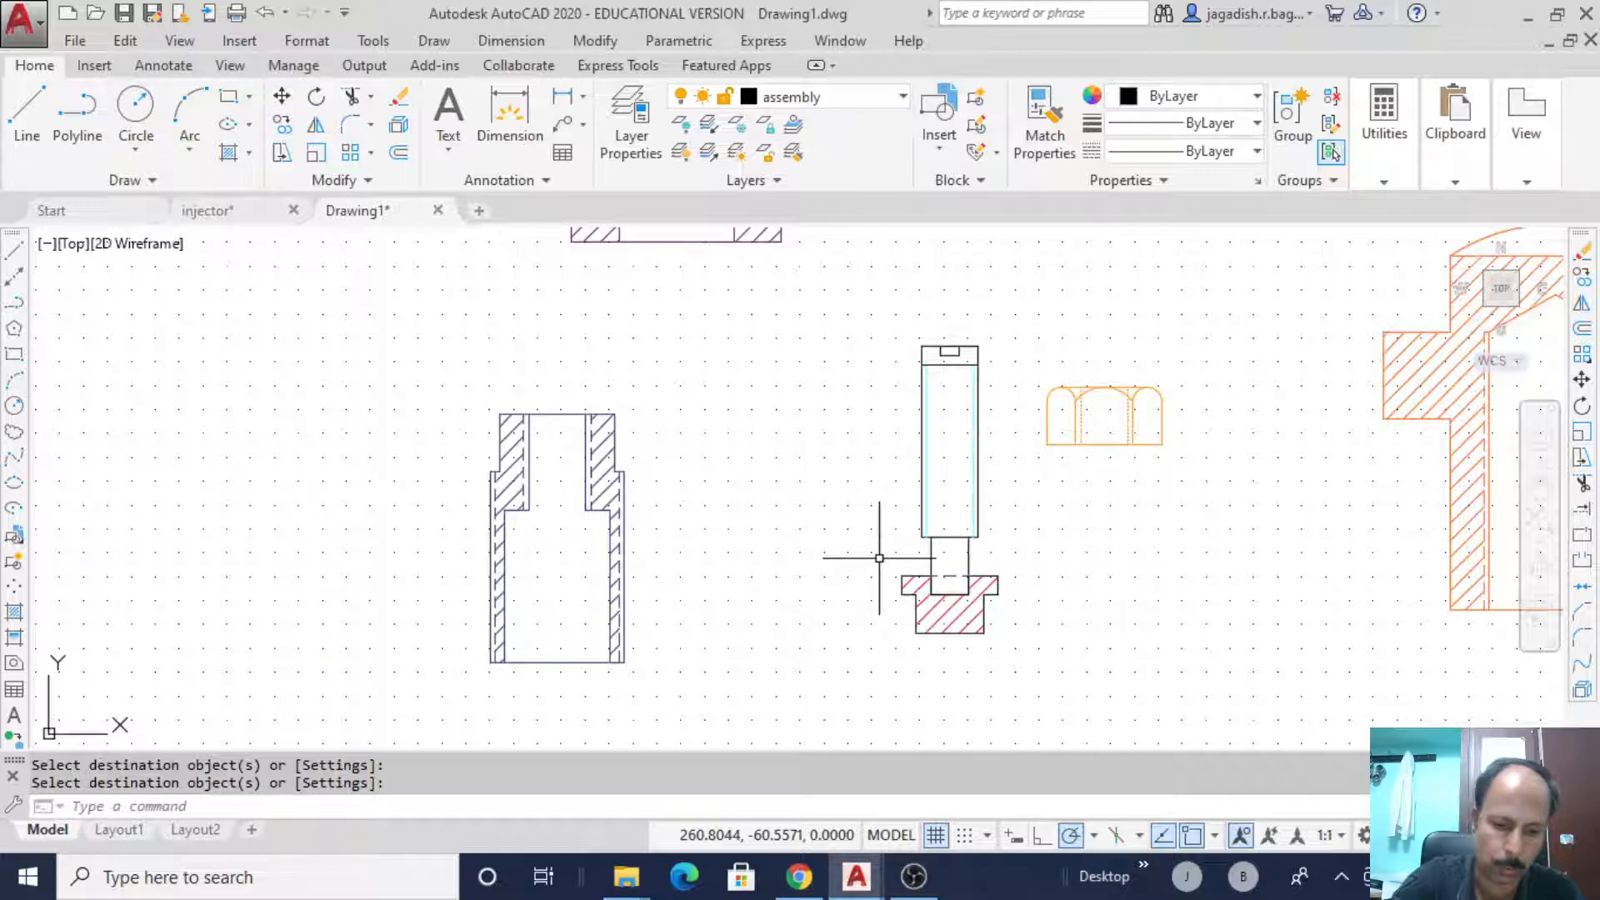
{"action": "type", "text": "o"}
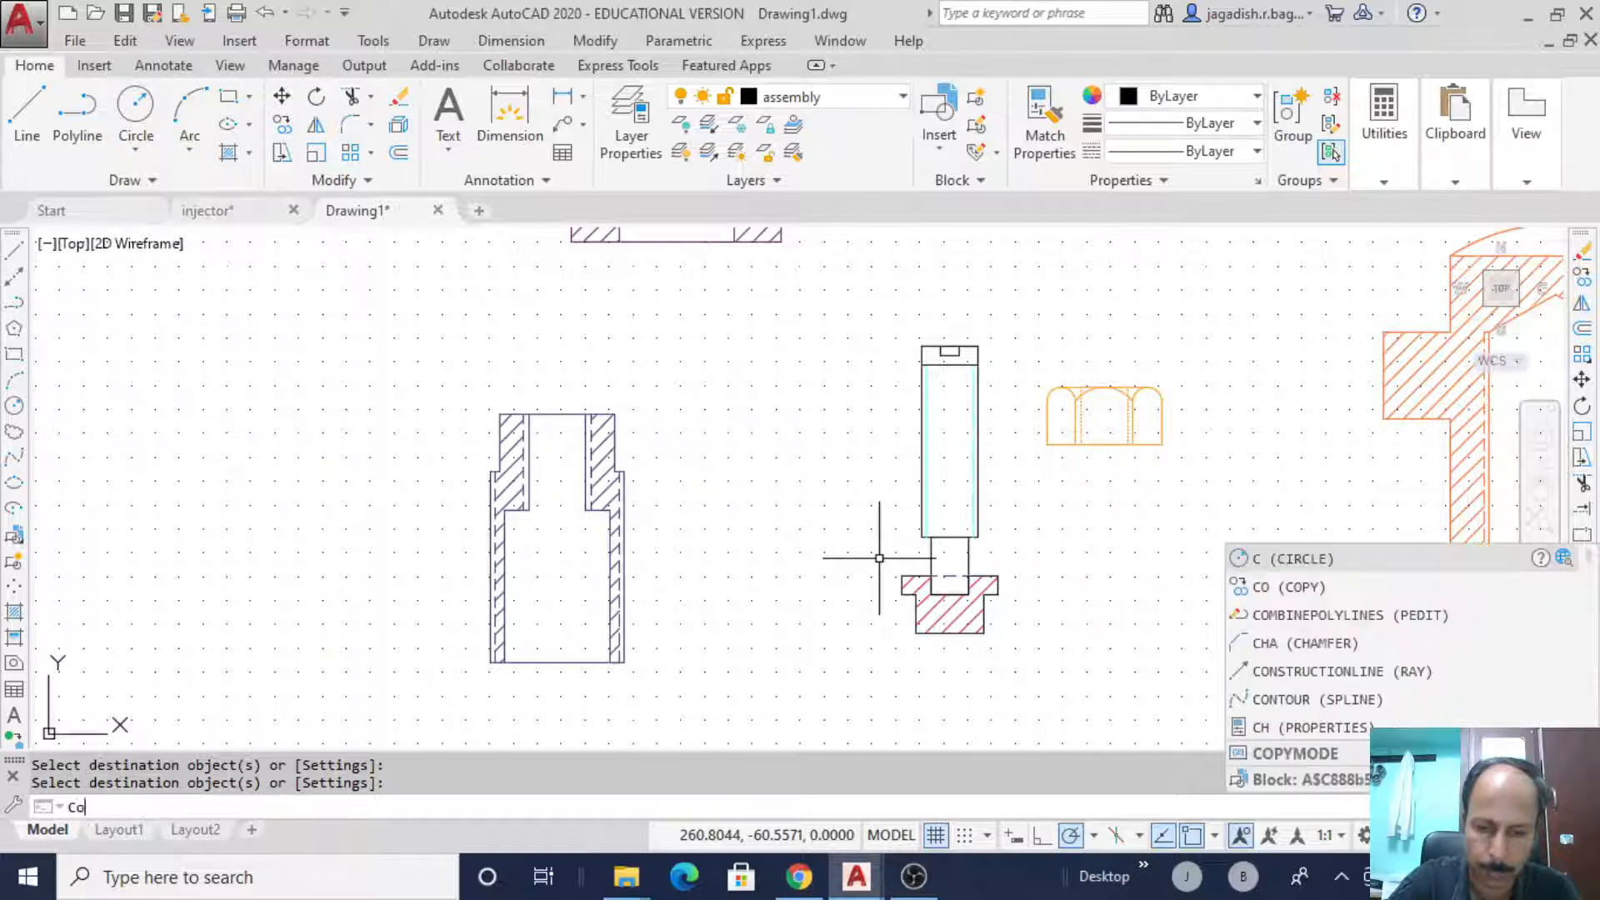
{"action": "type", "text": "pY"}
{"action": "key", "text": "Return"}
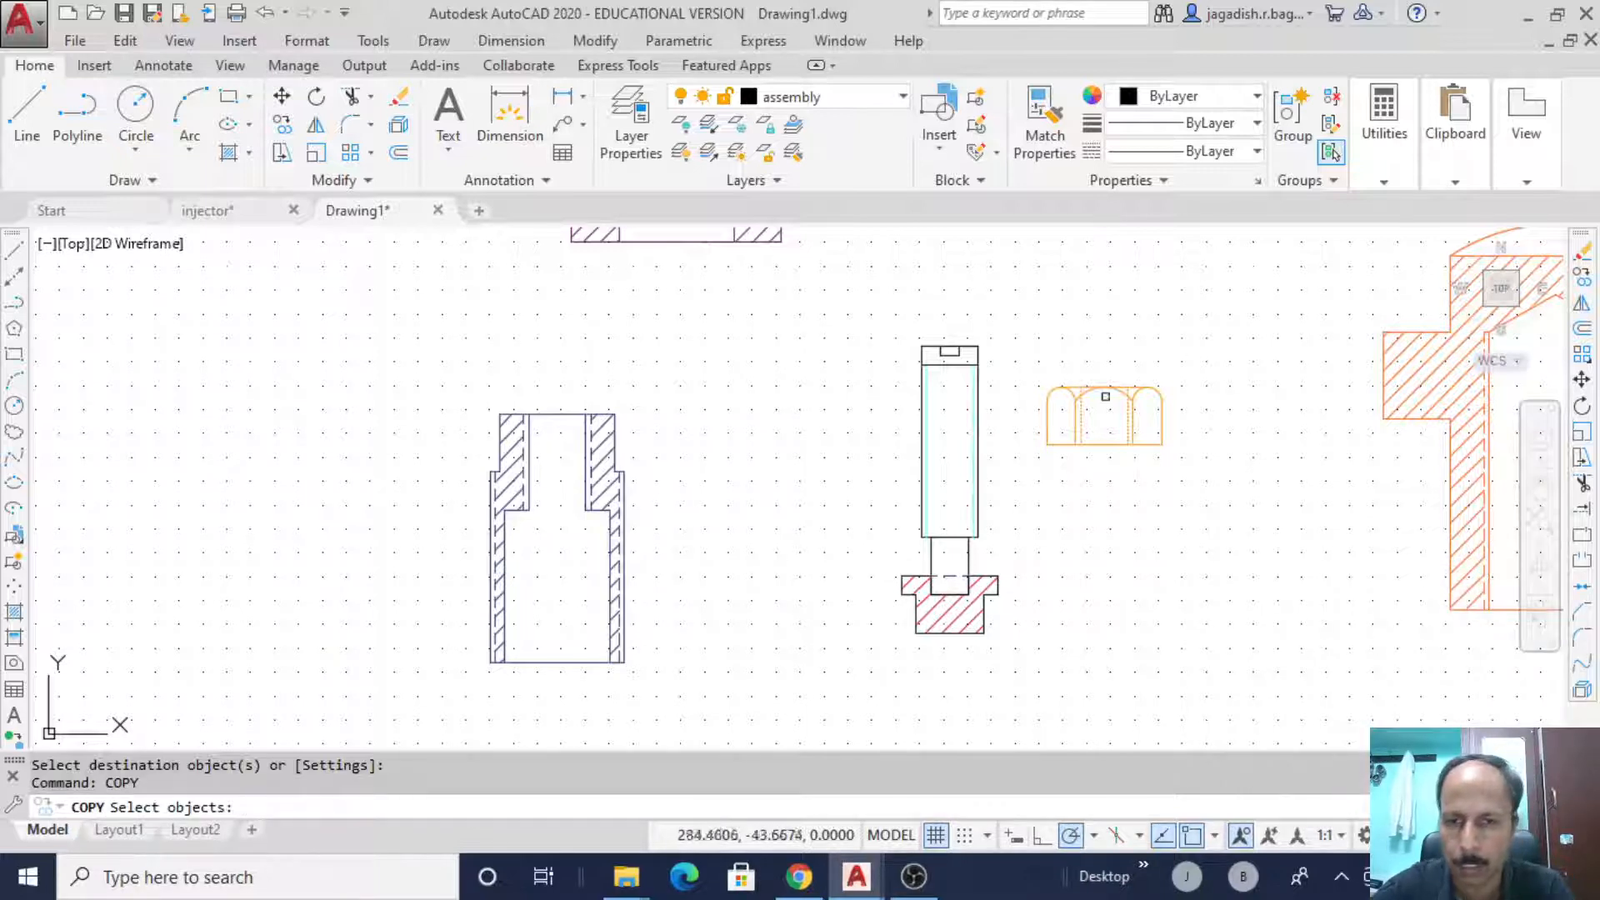
{"action": "mouse_move", "coordinate": [1090, 356]}
{"action": "left_mouse_down"}
{"action": "mouse_move", "coordinate": [1040, 340]}
{"action": "mouse_move", "coordinate": [1161, 493]}
{"action": "mouse_move", "coordinate": [1128, 305]}
{"action": "mouse_move", "coordinate": [1236, 282]}
{"action": "left_mouse_up"}
{"action": "key", "text": "Return"}
{"action": "left_click", "coordinate": [1047, 444]}
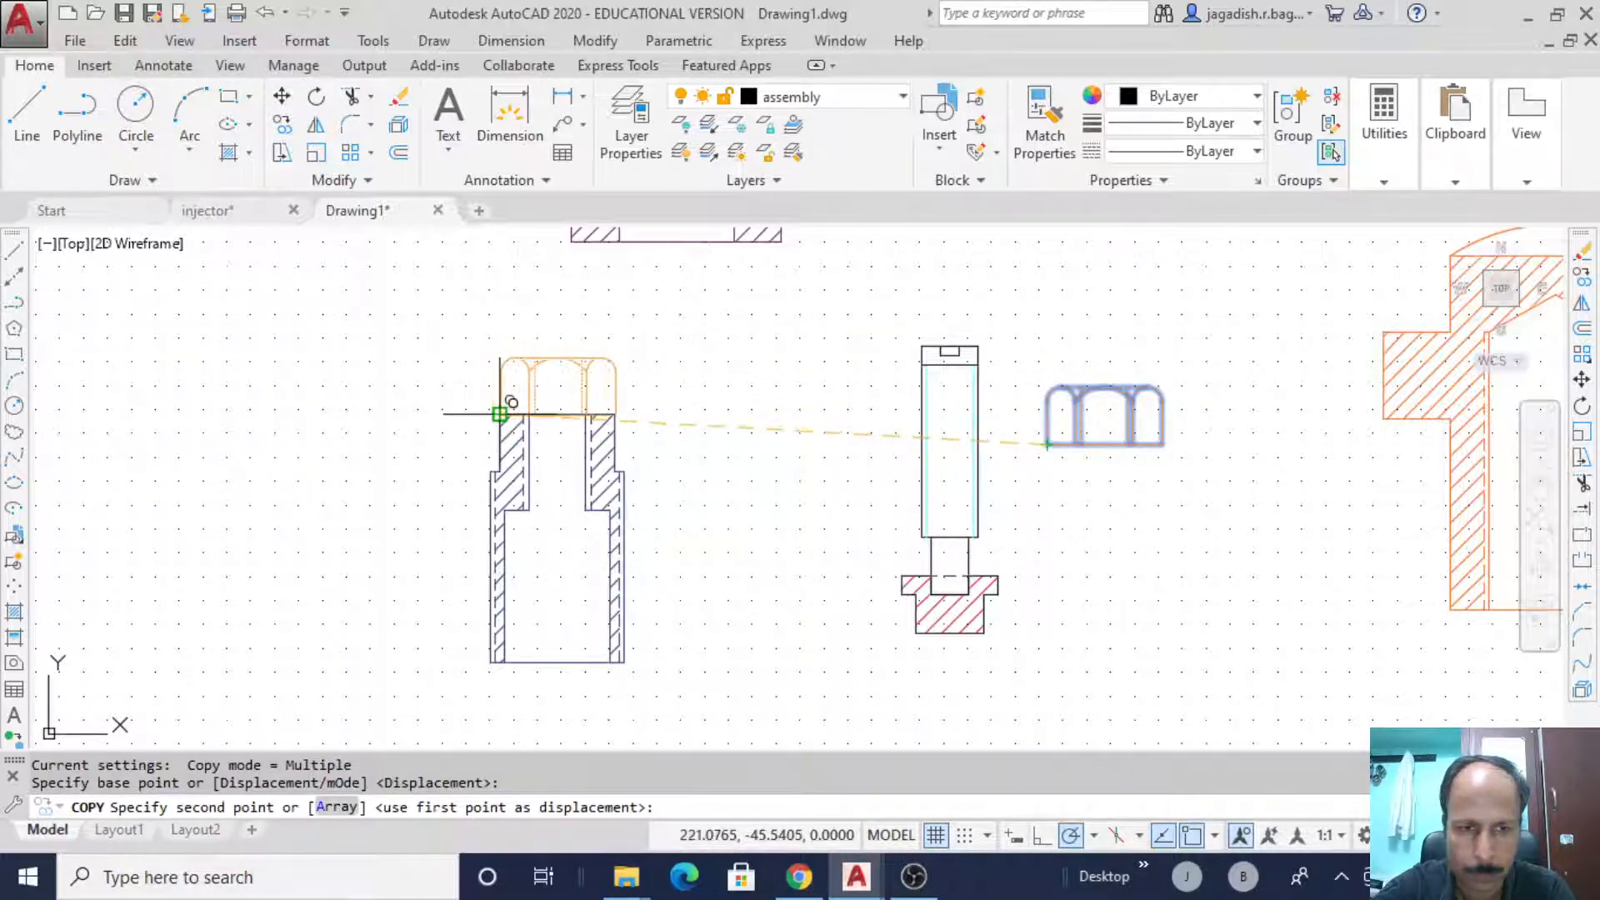
{"action": "left_click", "coordinate": [500, 413]}
{"action": "left_click", "coordinate": [1176, 575]}
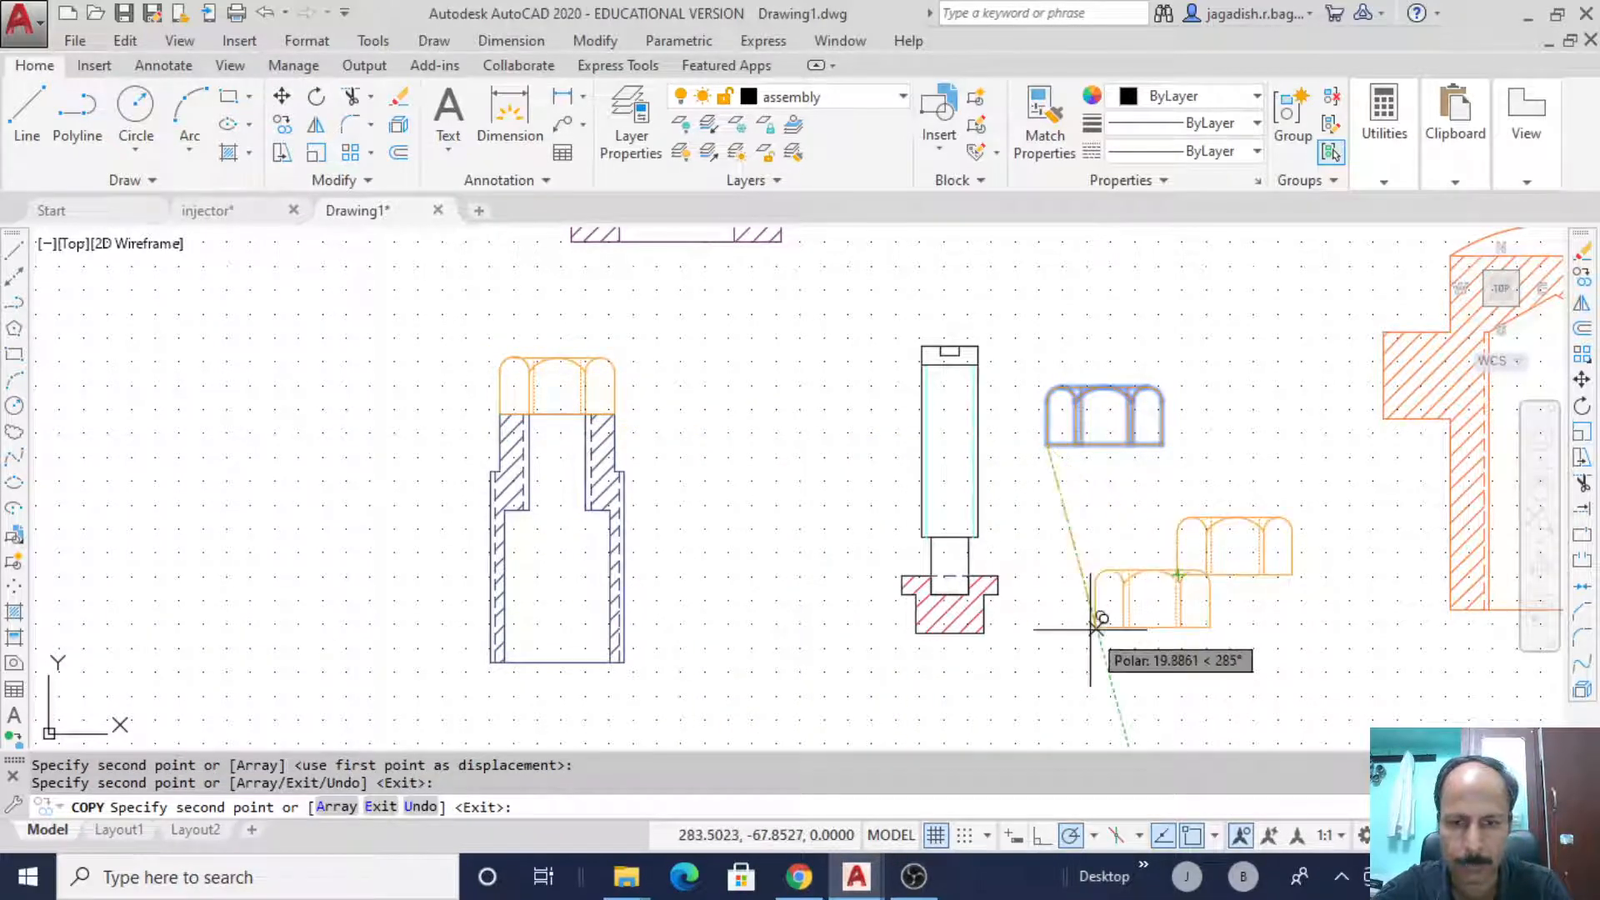
{"action": "key", "text": "Escape"}
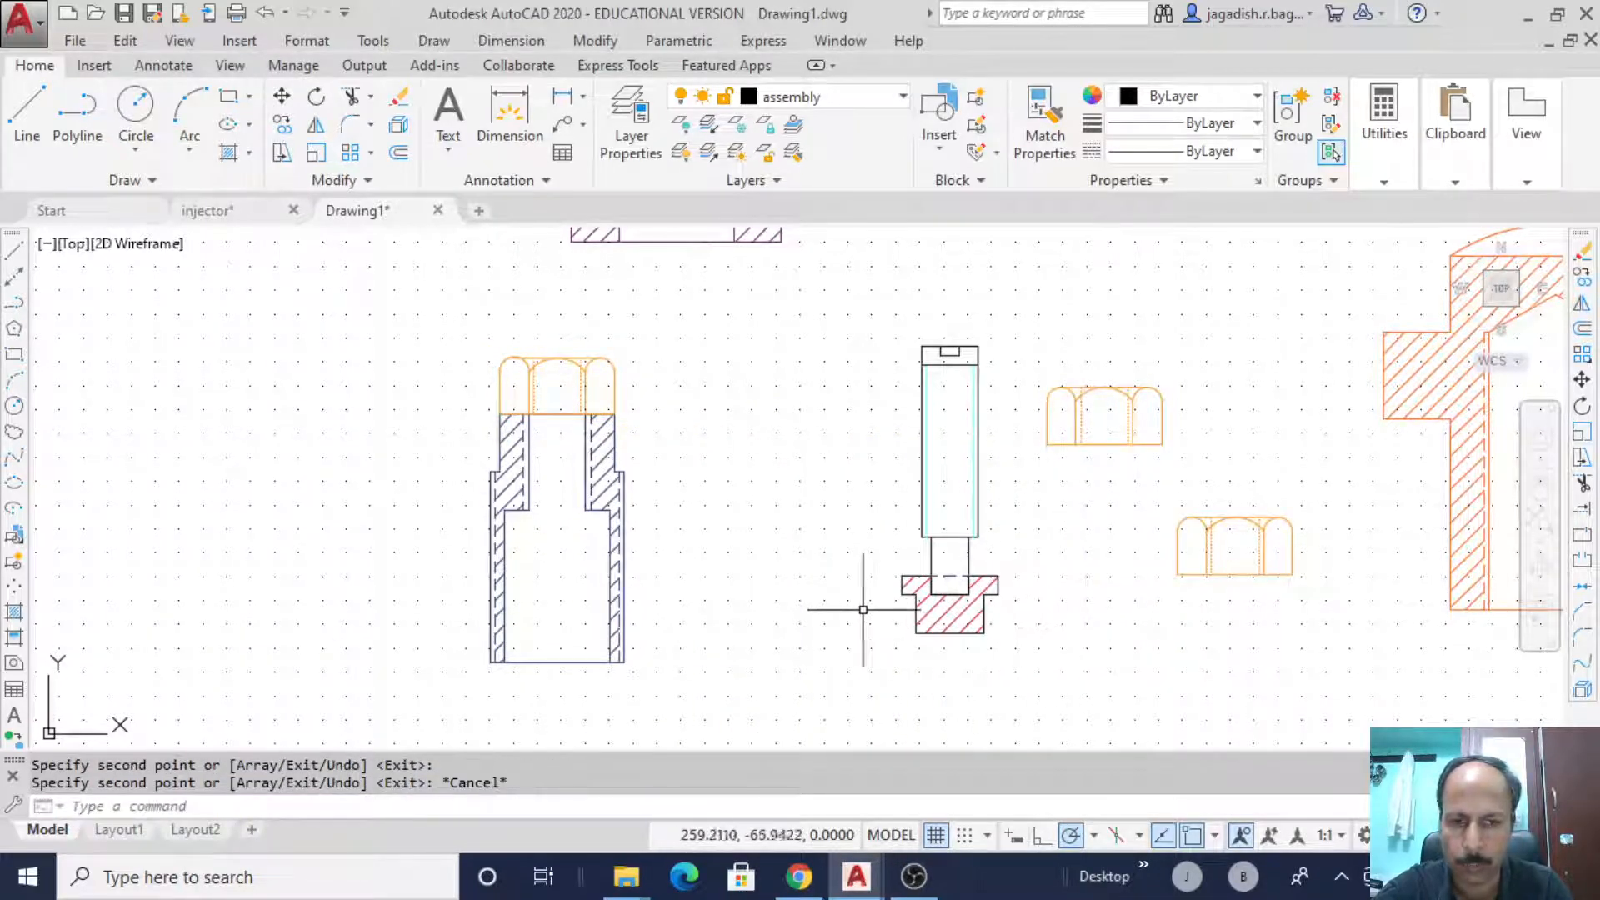
- Copy the screw with its flanged part into the sleeve, placing the midpoint of the head's lower edge on the midpoint of the nut's top
{"action": "mouse_move", "coordinate": [864, 610]}
{"action": "left_mouse_down"}
{"action": "mouse_move", "coordinate": [1036, 667]}
{"action": "mouse_move", "coordinate": [1011, 322]}
{"action": "mouse_move", "coordinate": [858, 322]}
{"action": "left_mouse_up"}
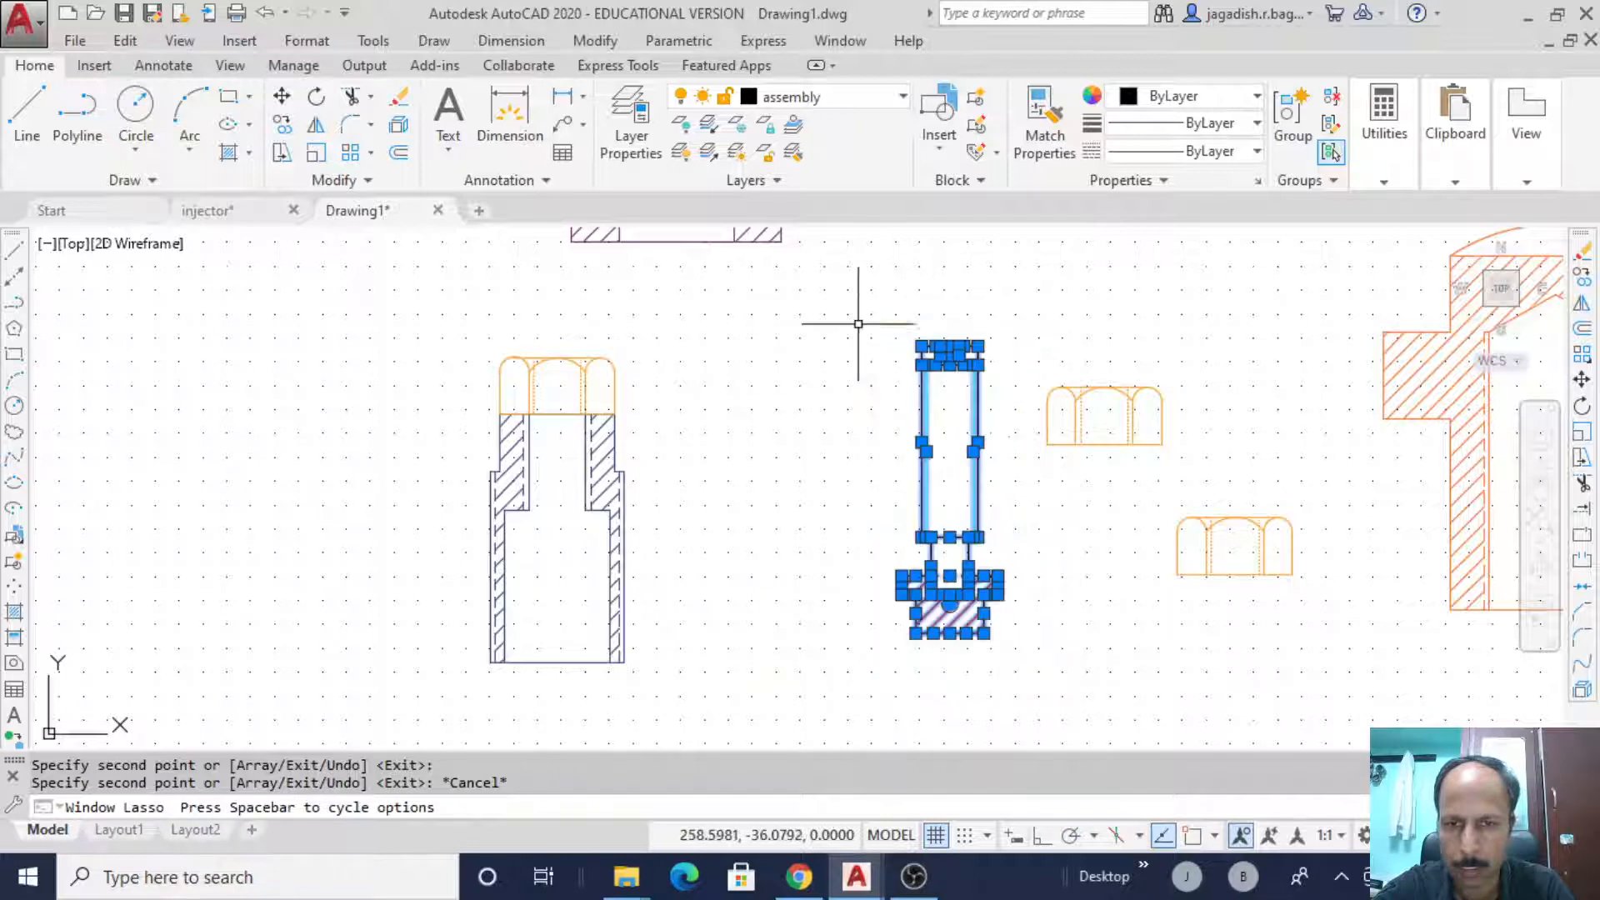
{"action": "right_click", "coordinate": [810, 410]}
{"action": "left_click", "coordinate": [775, 367]}
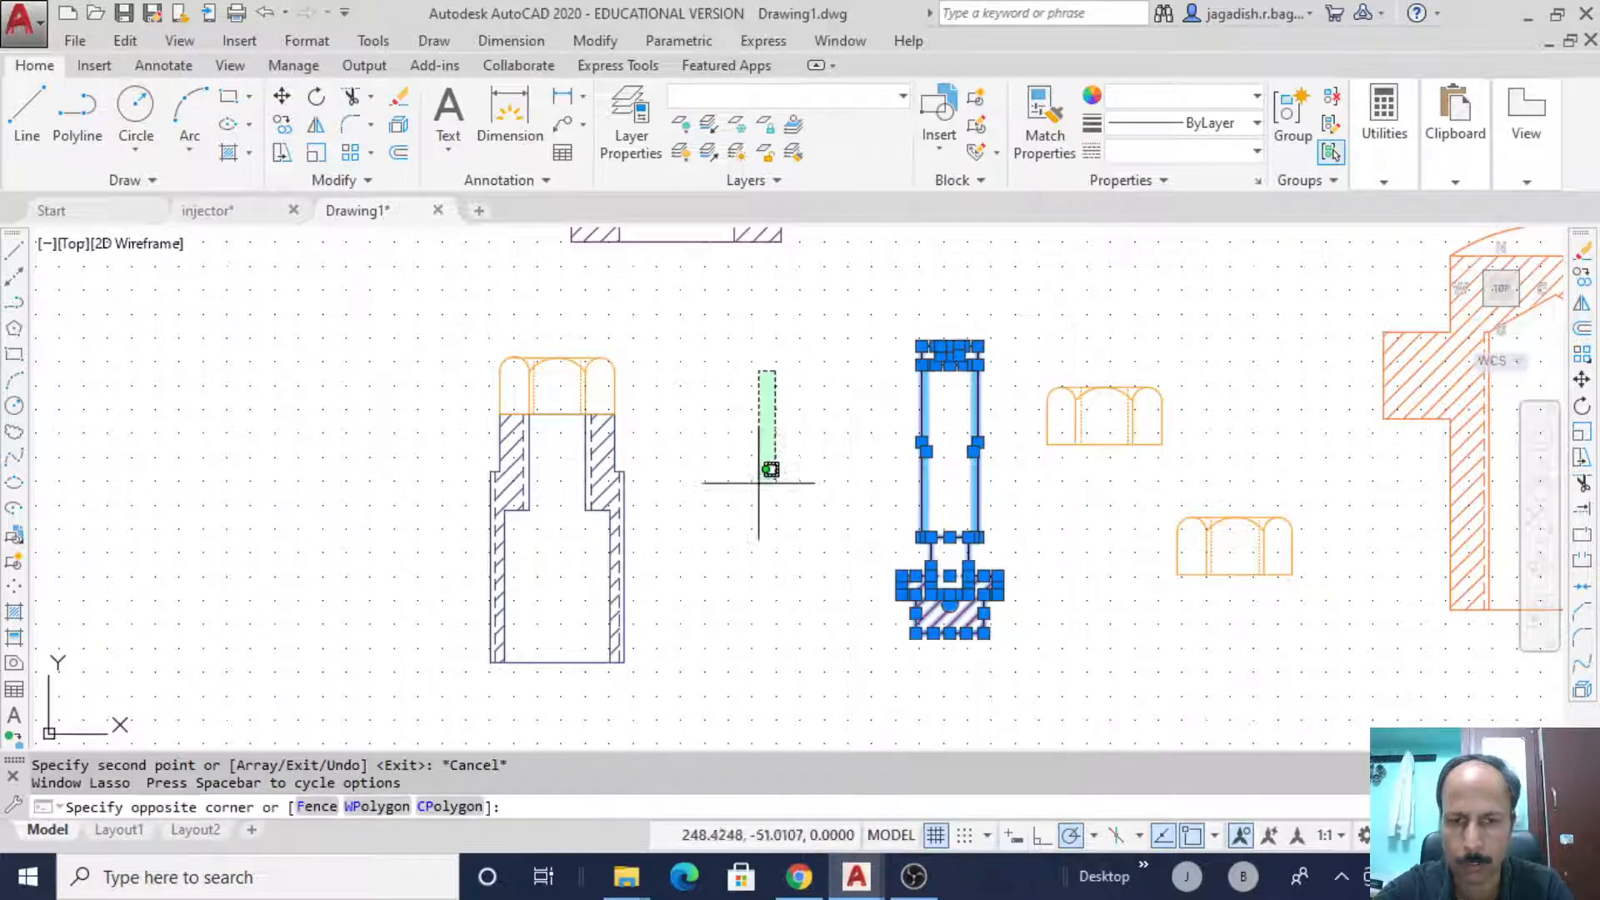
{"action": "left_click", "coordinate": [759, 557]}
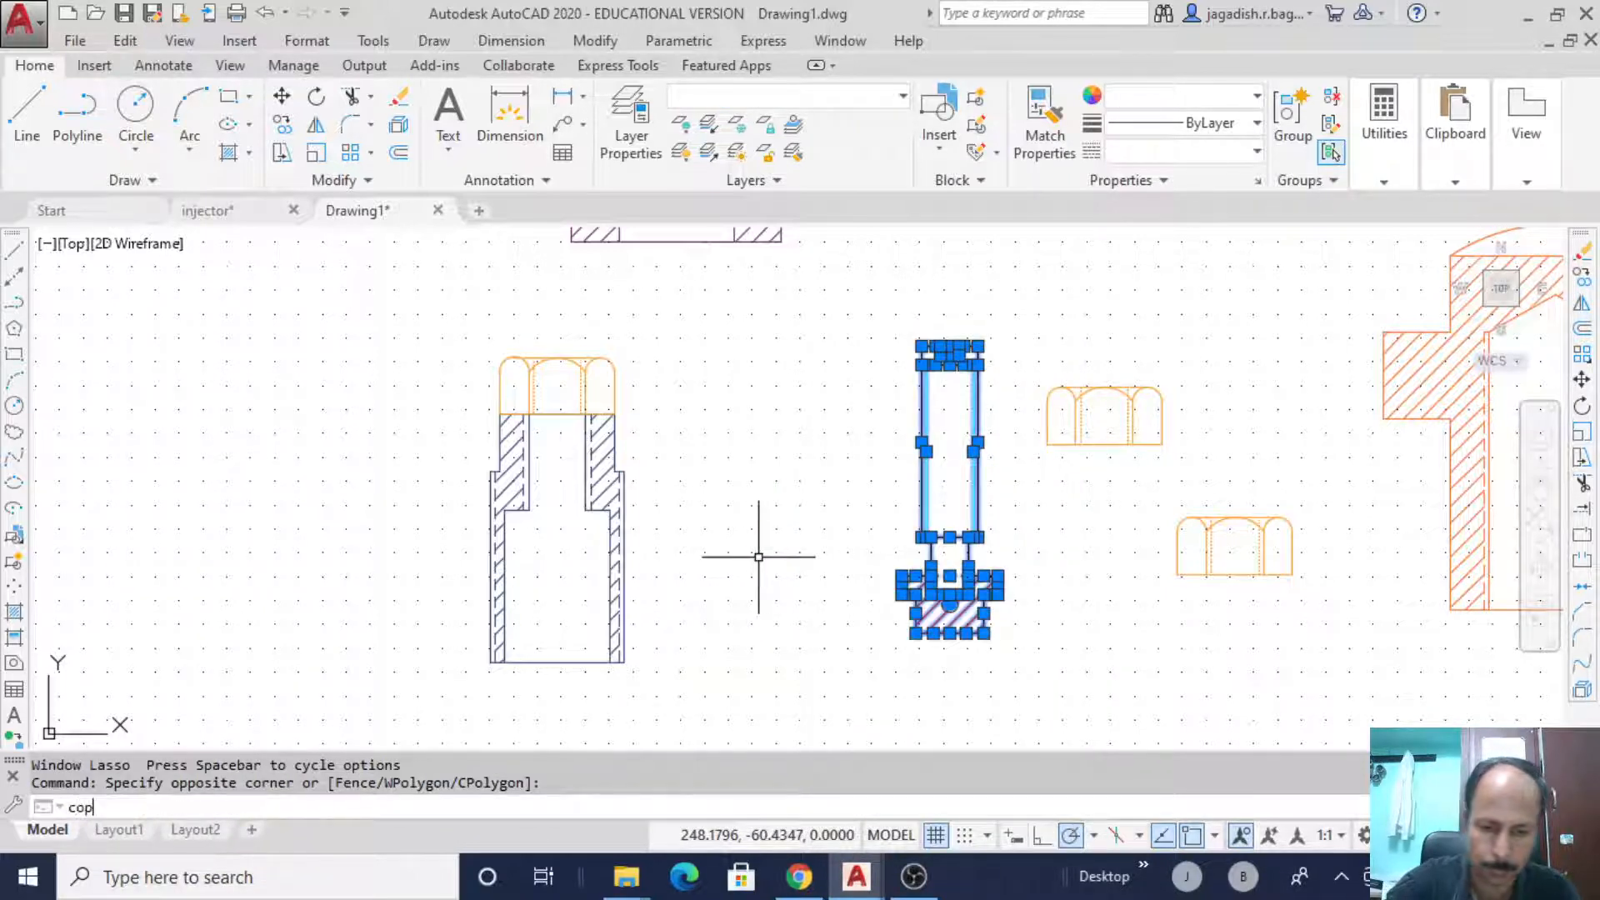
{"action": "key", "text": "Return"}
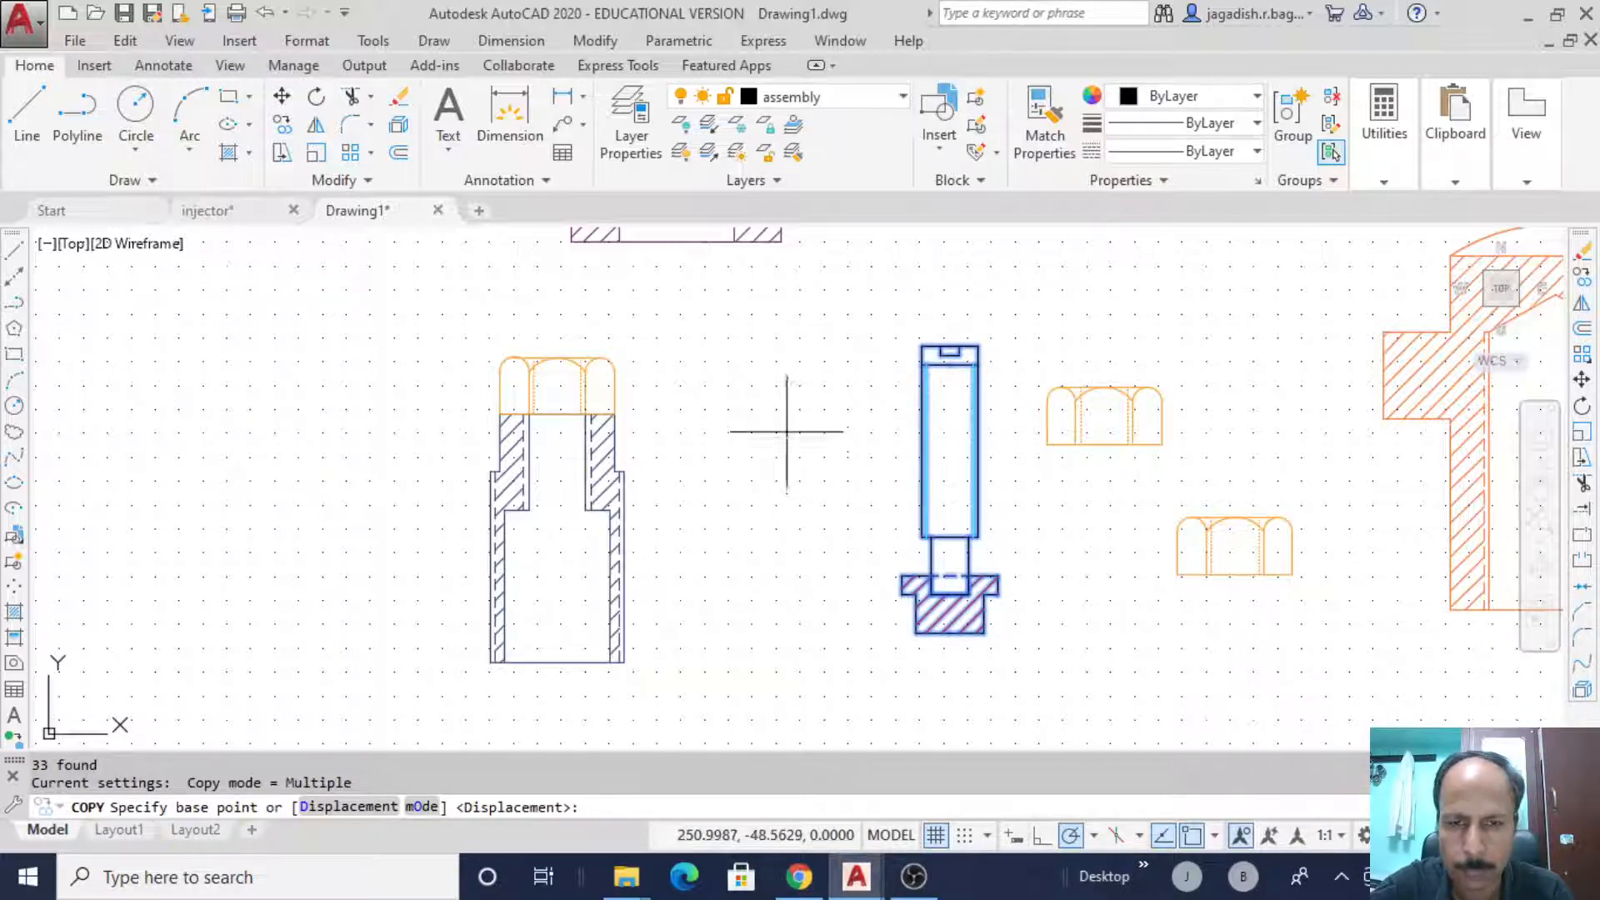
{"action": "scroll", "coordinate": [824, 419], "scroll_direction": "up", "scroll_amount": 2}
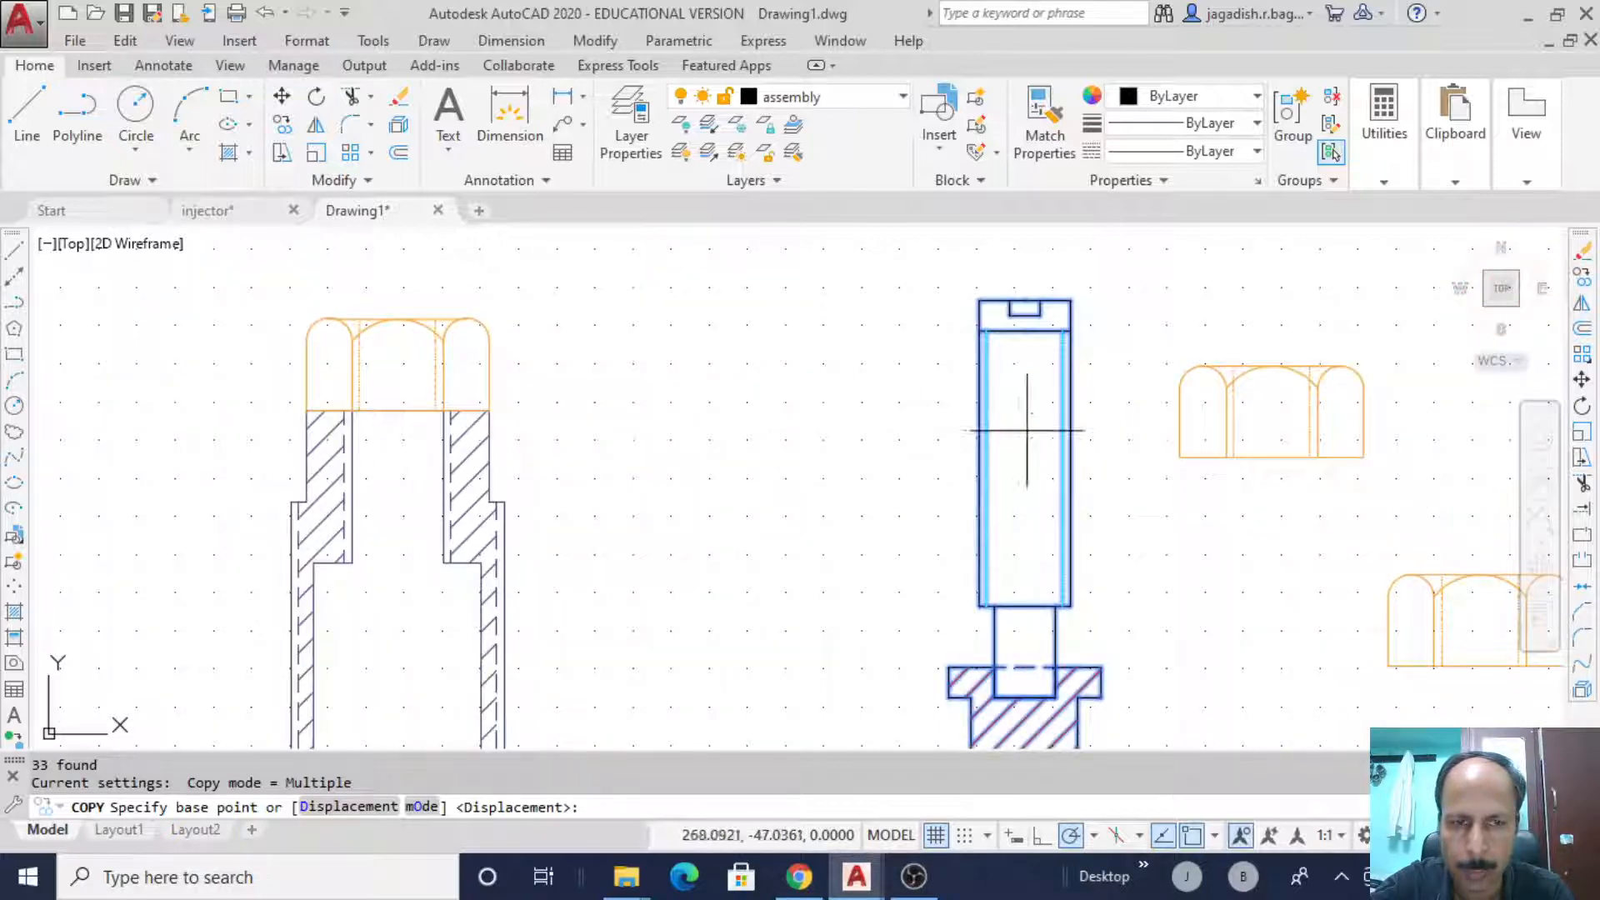
{"action": "left_click", "coordinate": [1025, 331]}
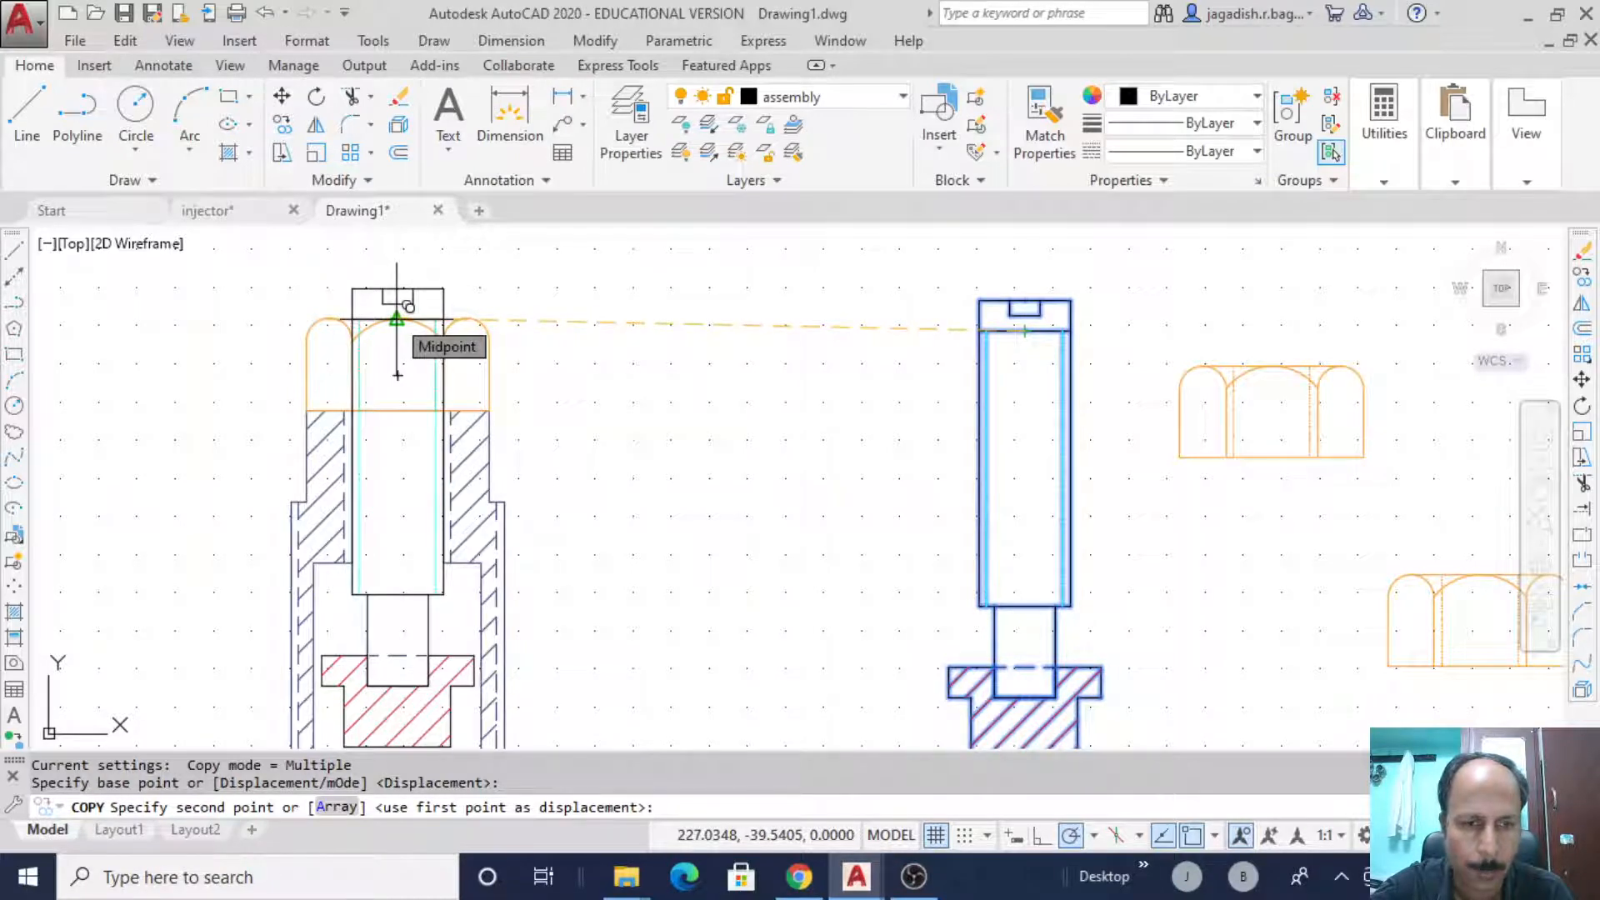
{"action": "left_click", "coordinate": [397, 320]}
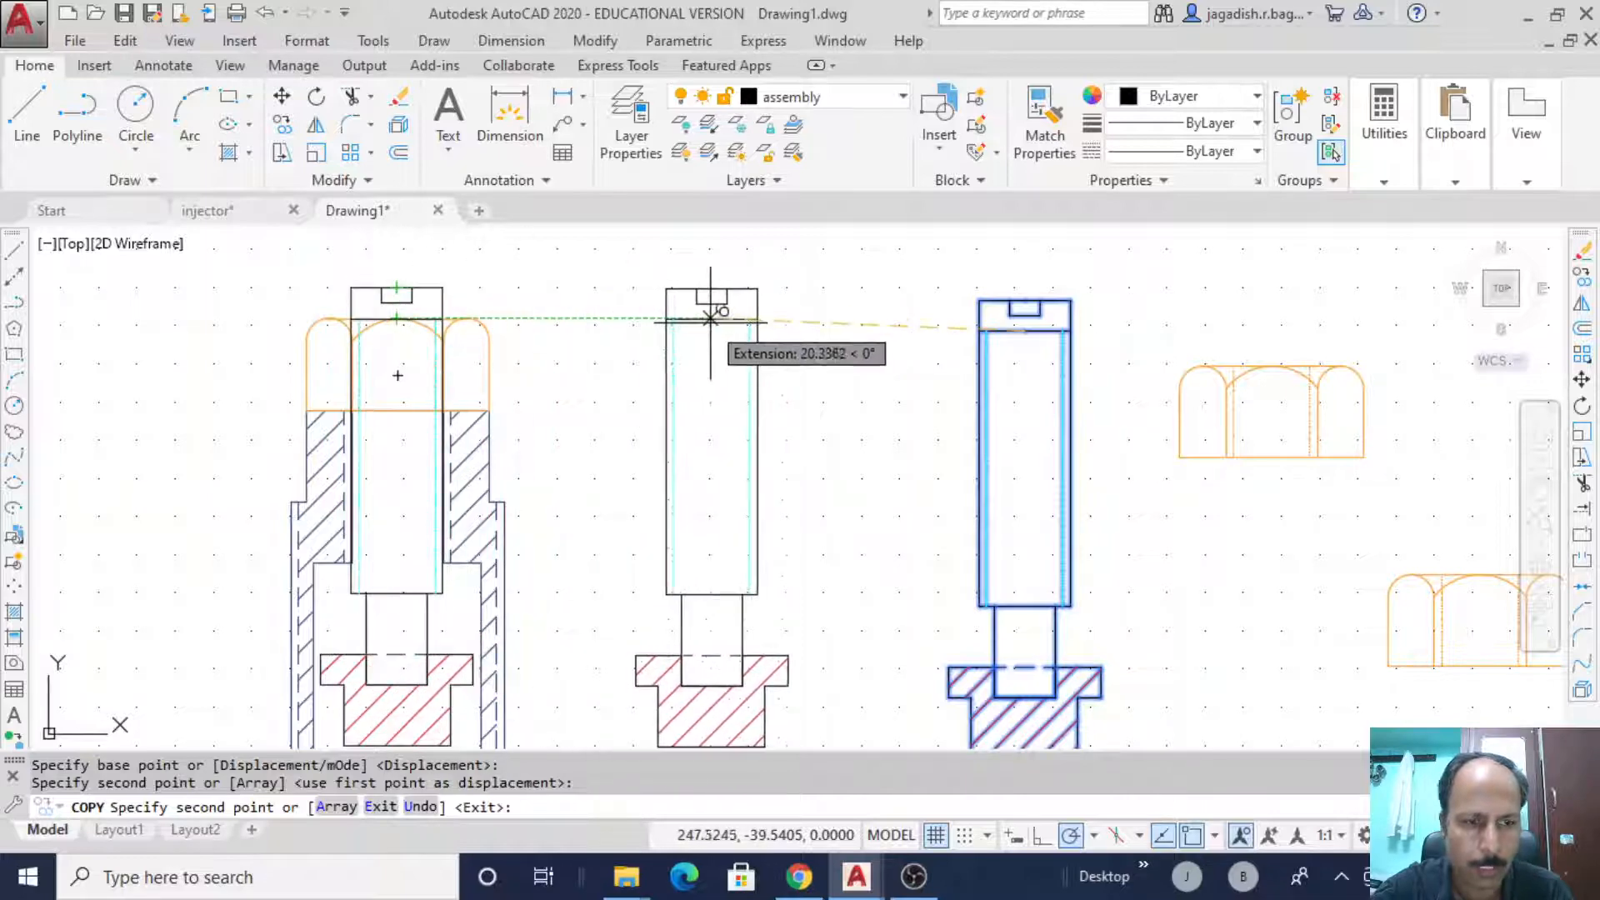
{"action": "key", "text": "Escape"}
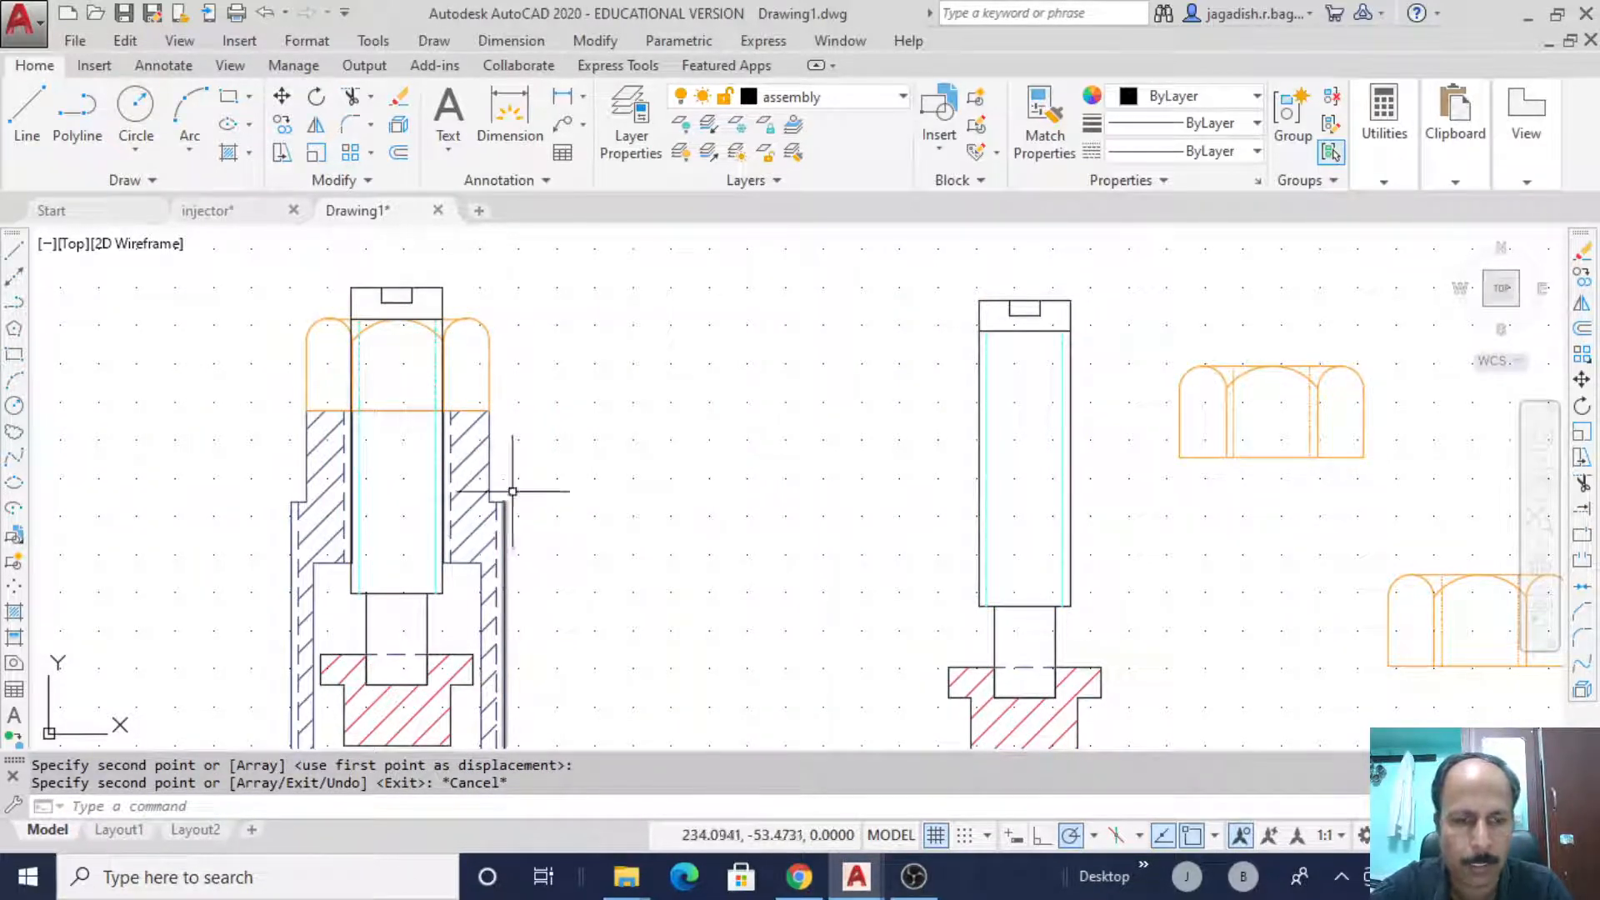
- Turn off the nut and sleeve layers
{"action": "mouse_move", "coordinate": [571, 499]}
{"action": "middle_mouse_down"}
{"action": "mouse_move", "coordinate": [668, 414]}
{"action": "mouse_move", "coordinate": [664, 454]}
{"action": "middle_mouse_up"}
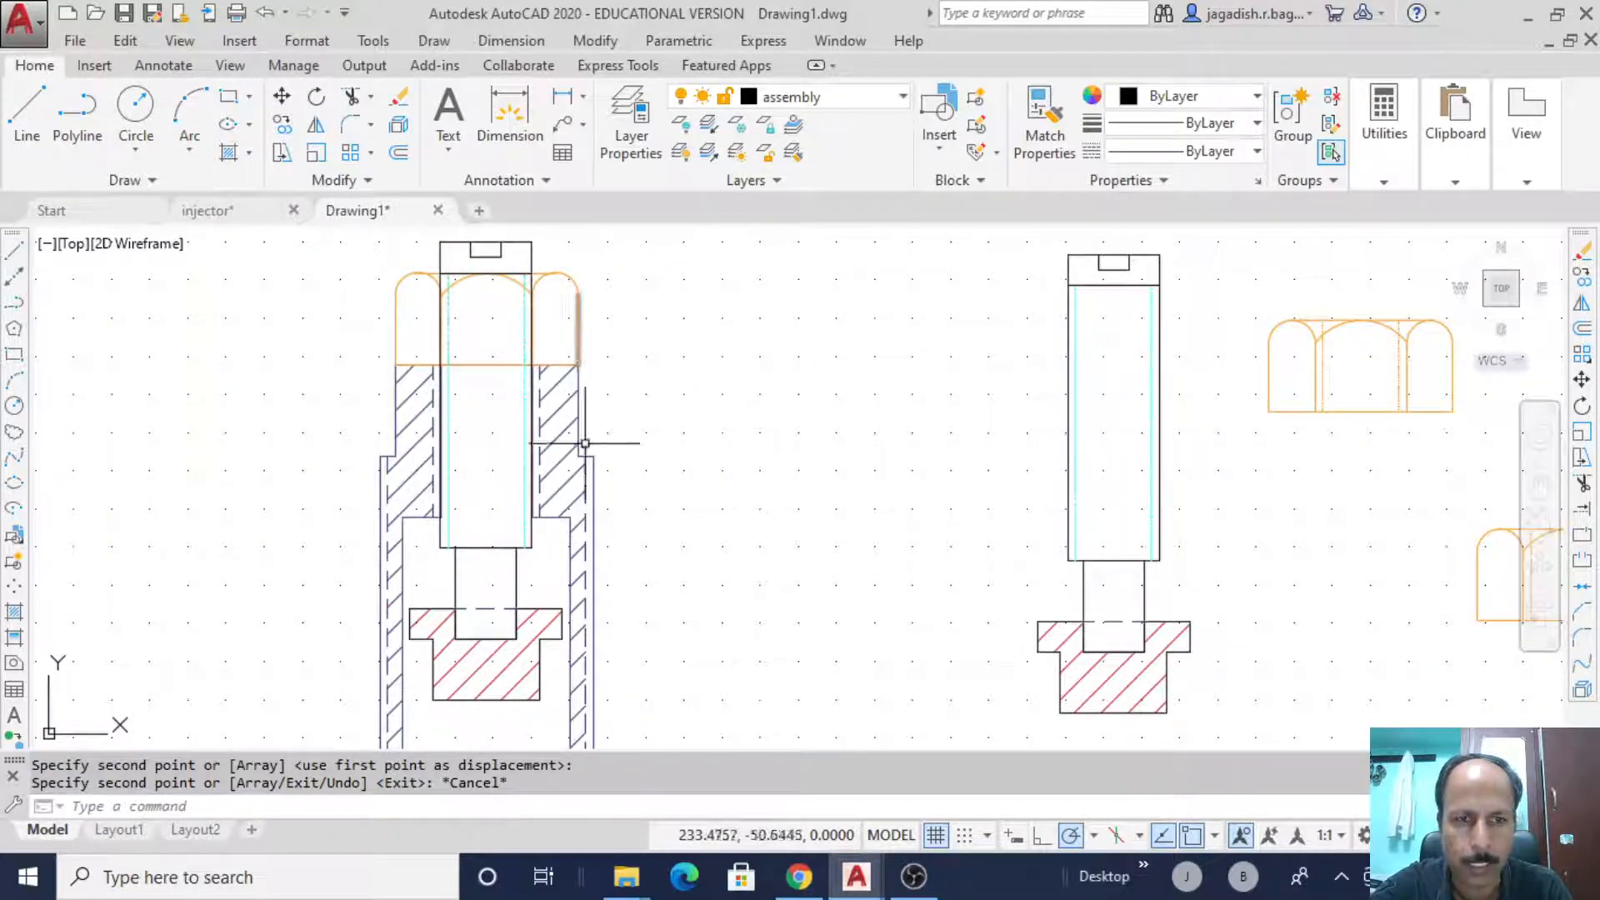
{"action": "left_click", "coordinate": [844, 100]}
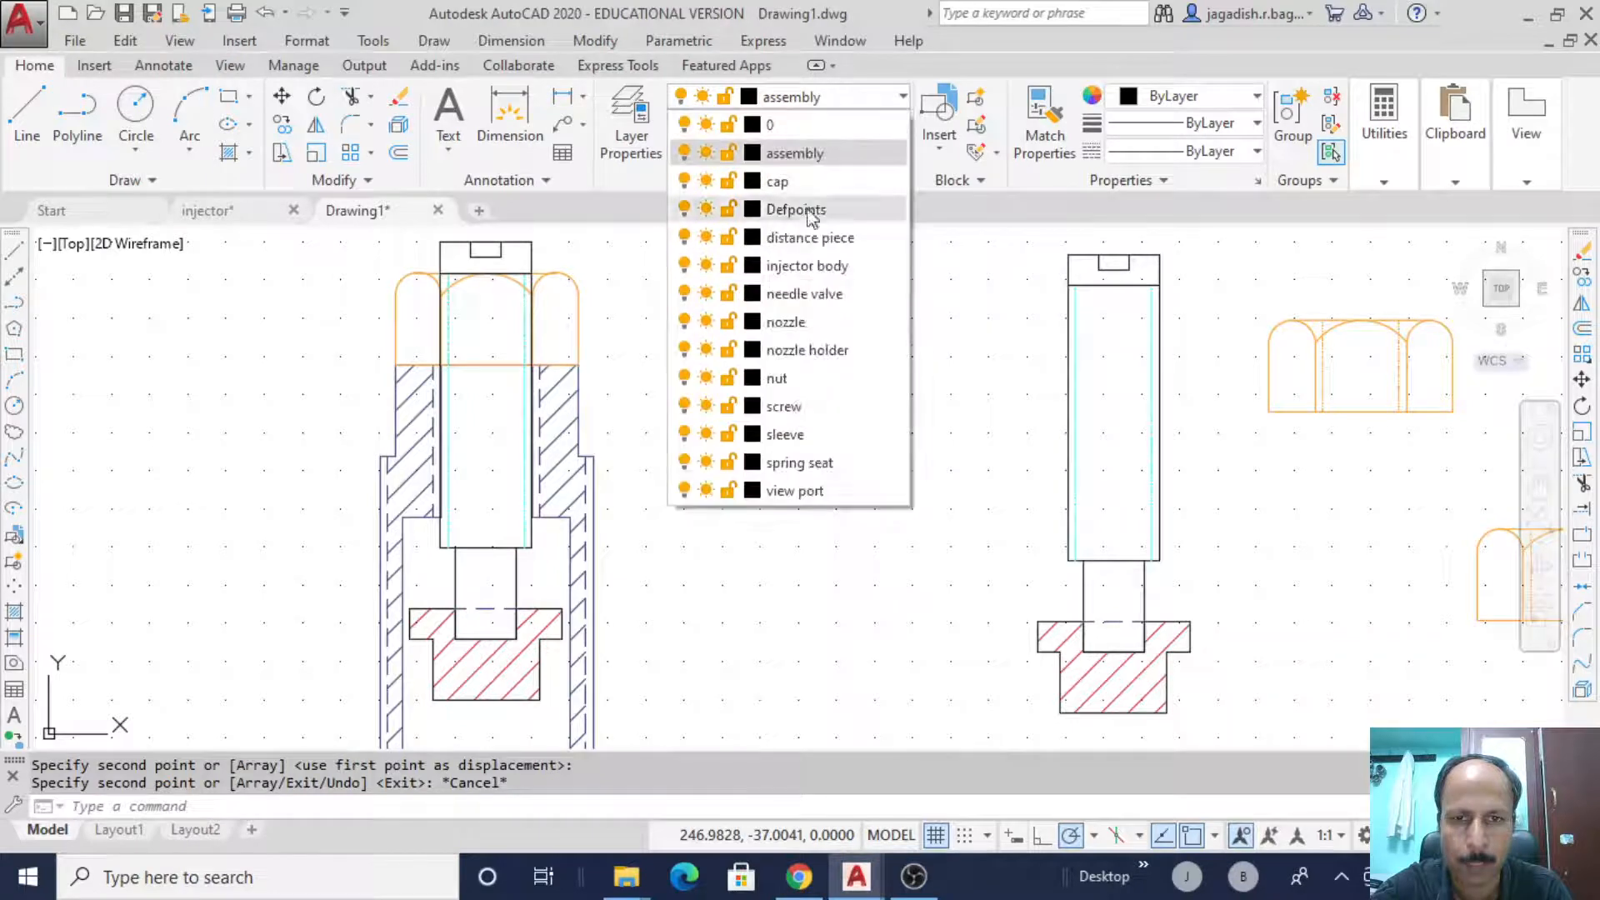
{"action": "left_click", "coordinate": [683, 377]}
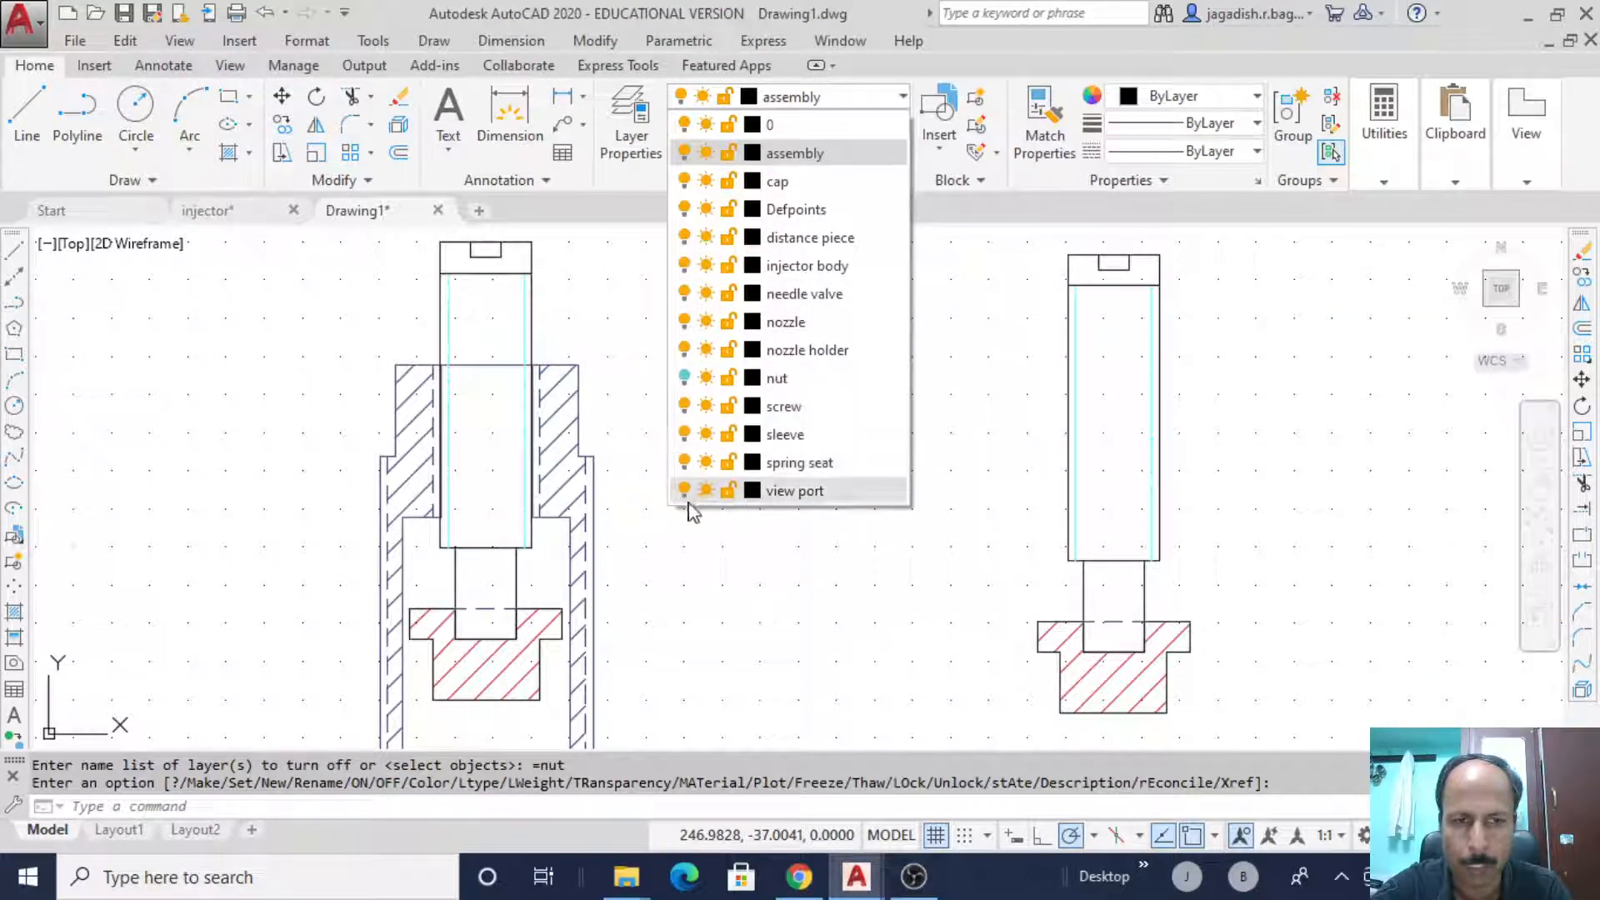
{"action": "left_click", "coordinate": [683, 433]}
{"action": "left_click", "coordinate": [606, 450]}
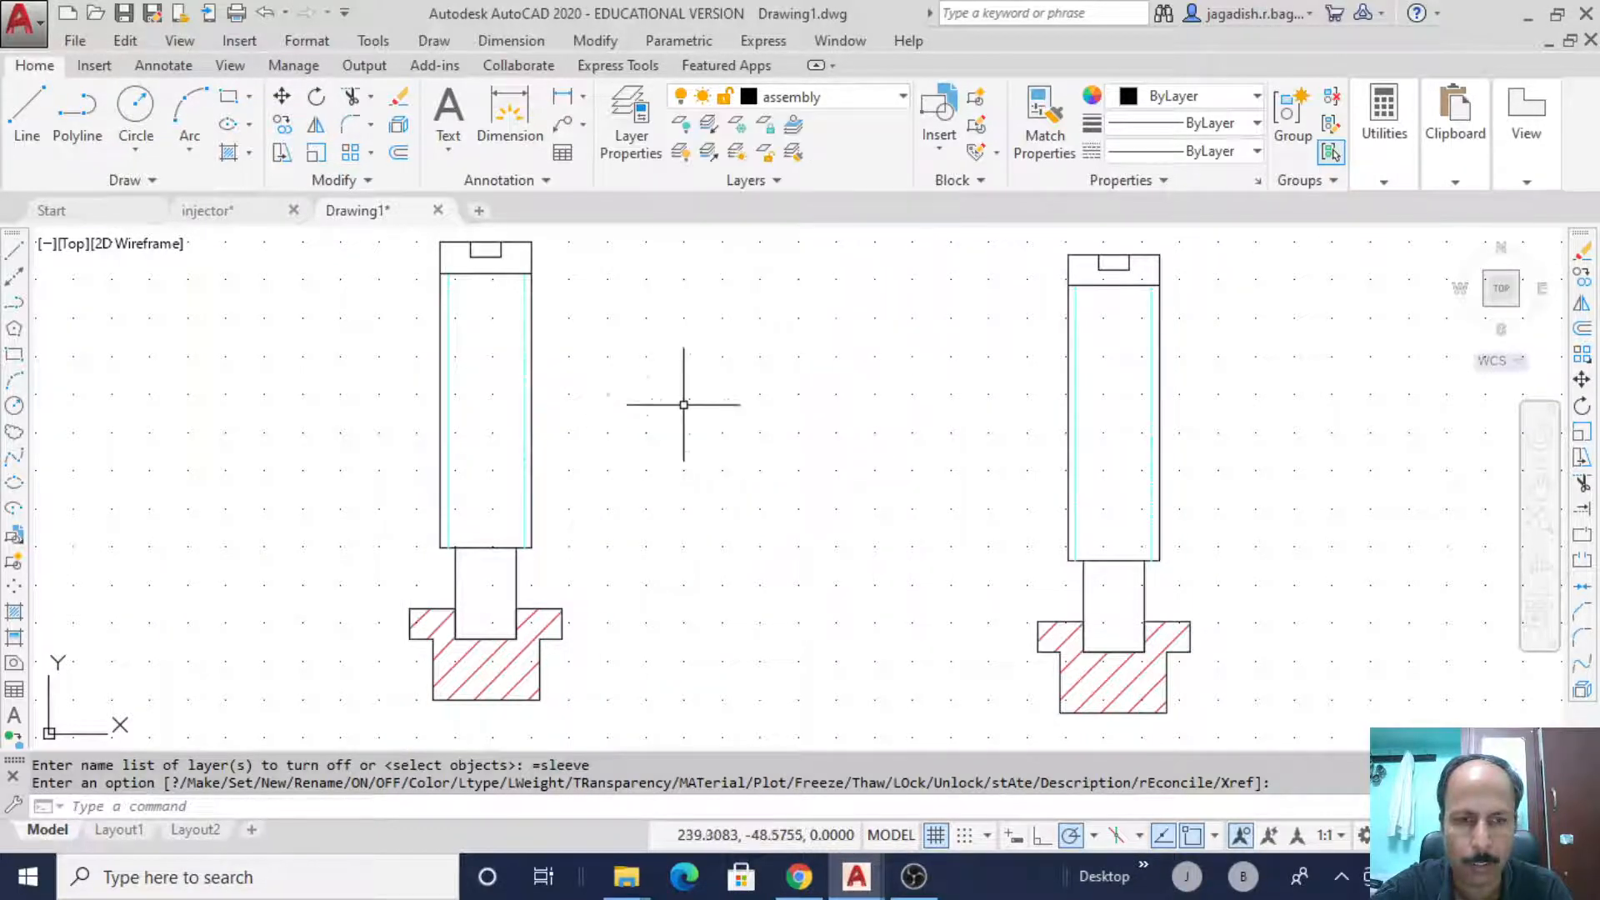
- With Ortho on, move the copied screw and flanged part straight up, from the head's lower-edge midpoint to its top-edge midpoint
{"action": "scroll", "coordinate": [680, 450], "scroll_direction": "down", "scroll_amount": 2}
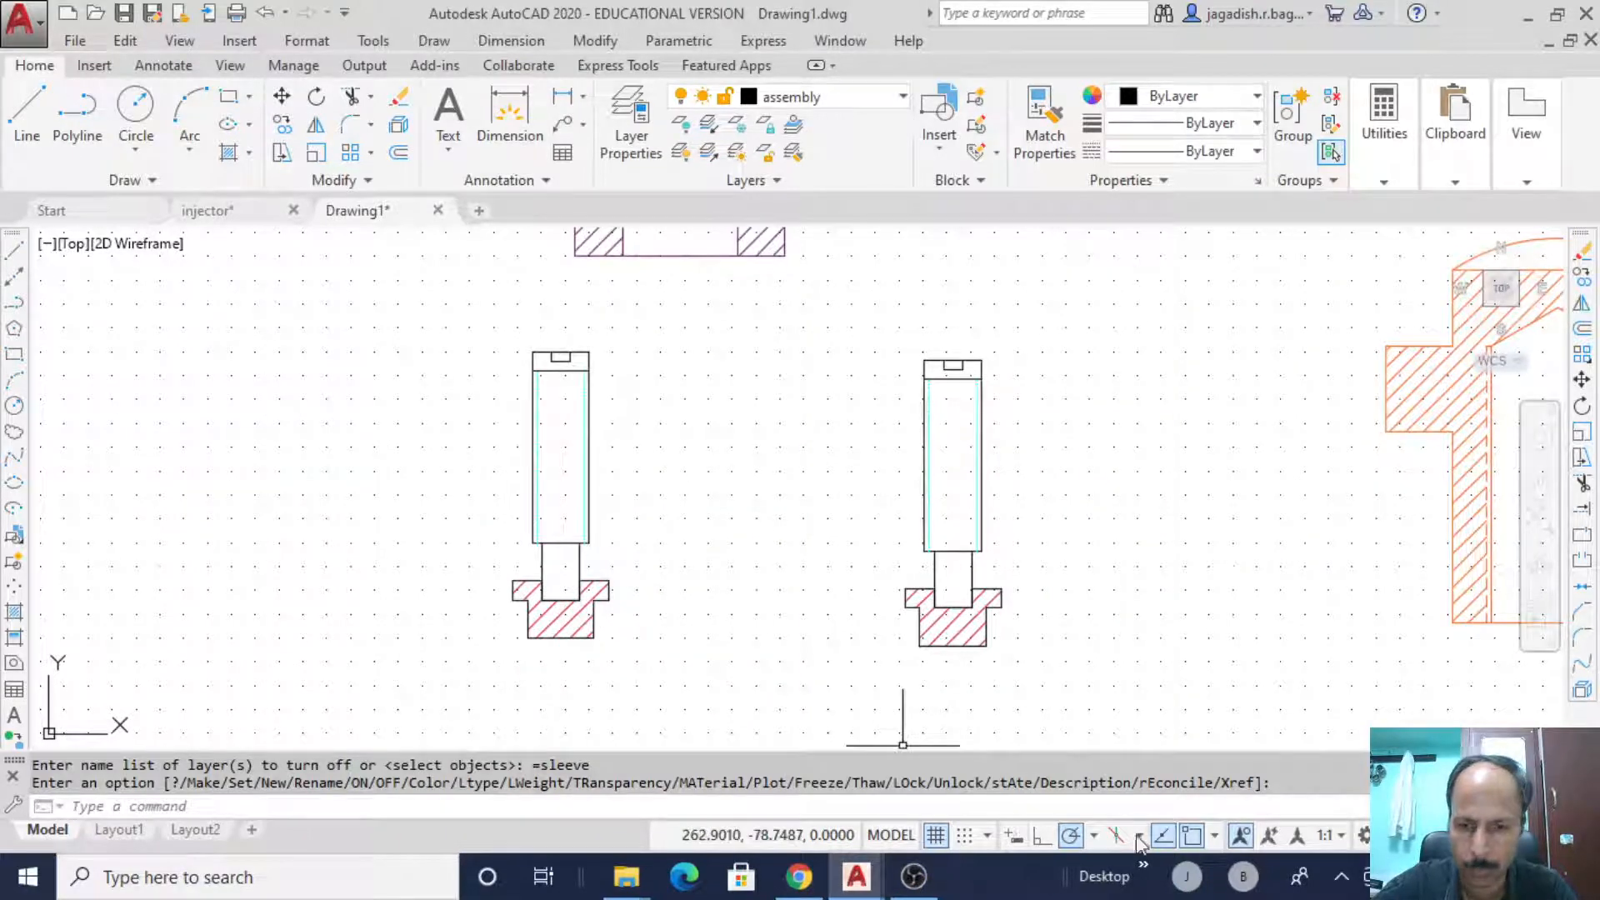
{"action": "left_click", "coordinate": [1040, 836]}
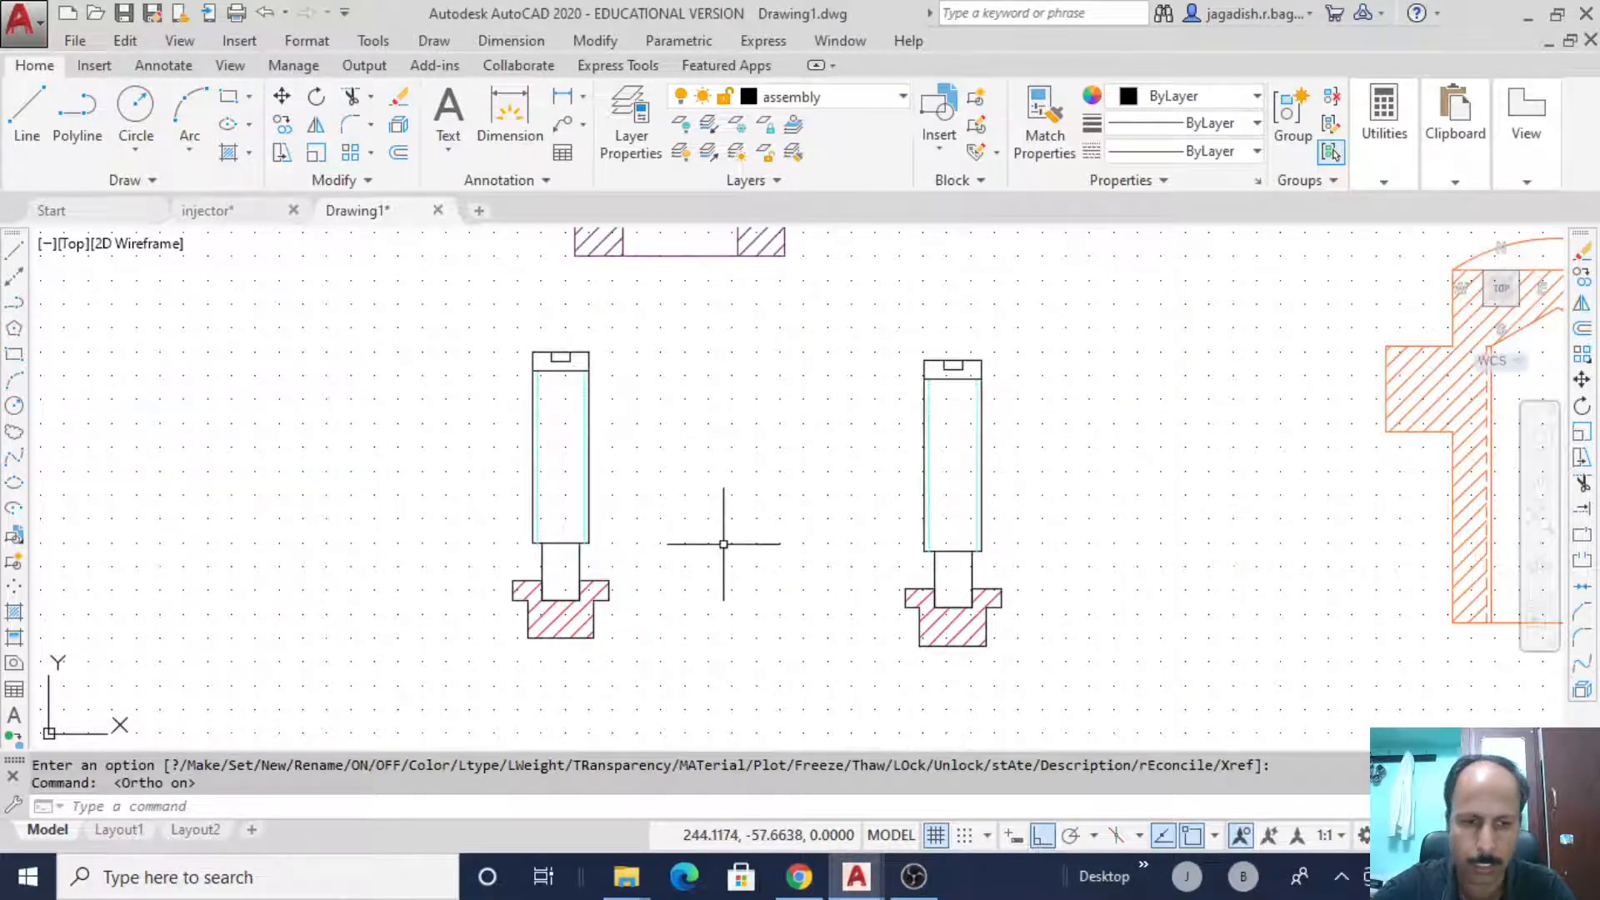
{"action": "type", "text": "op"}
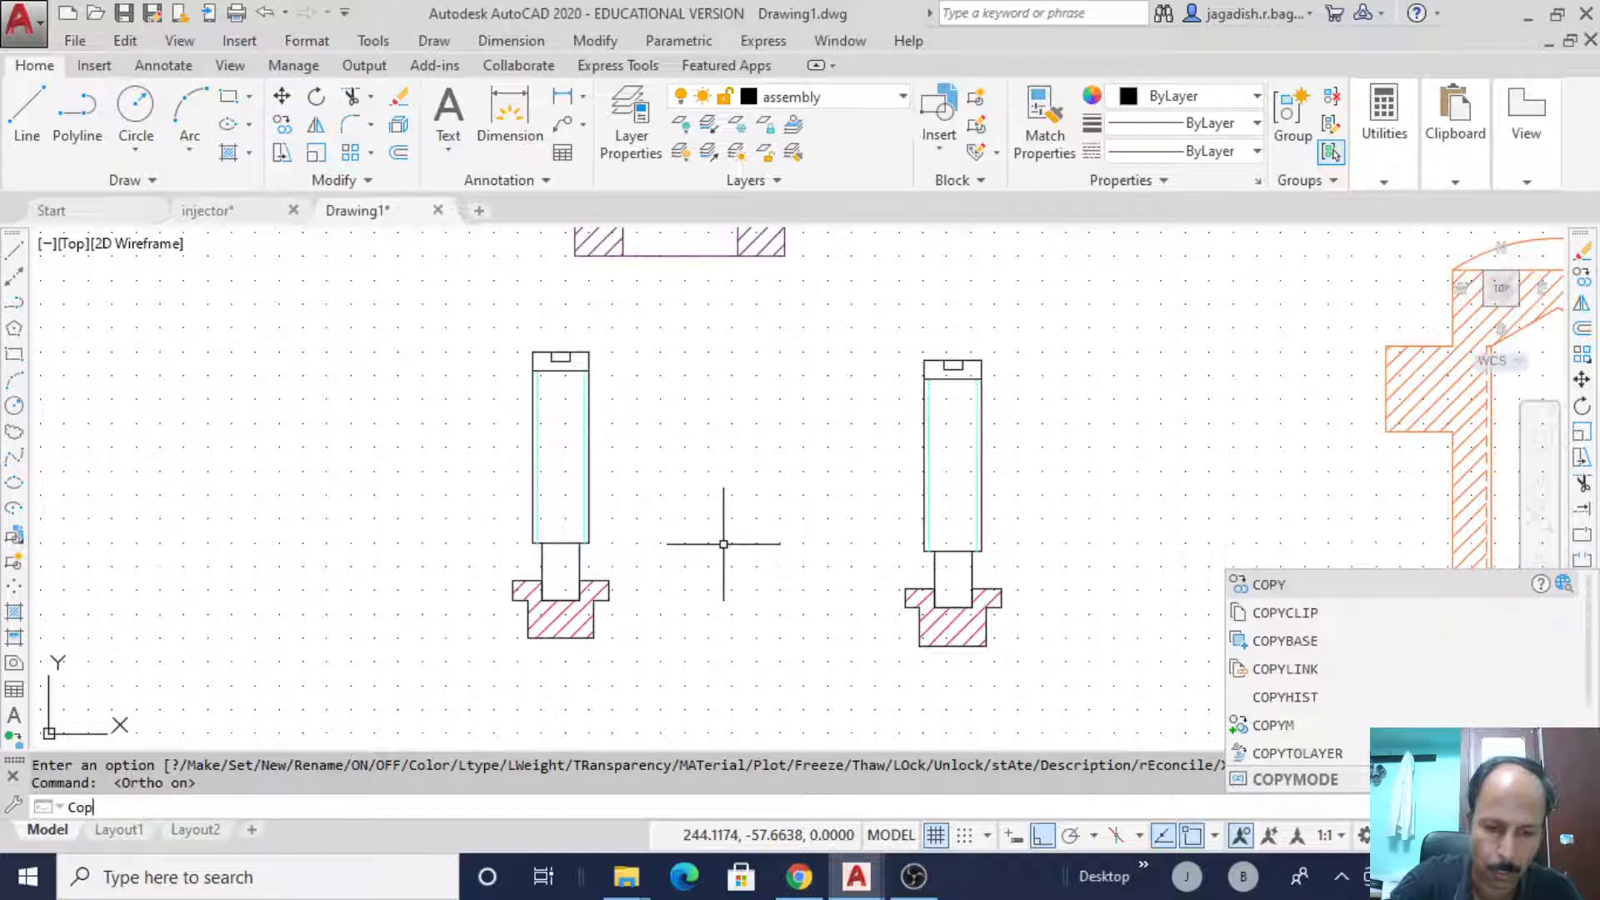
{"action": "key", "text": "BackSpace"}
{"action": "key", "text": "BackSpace"}
{"action": "key", "text": "BackSpace"}
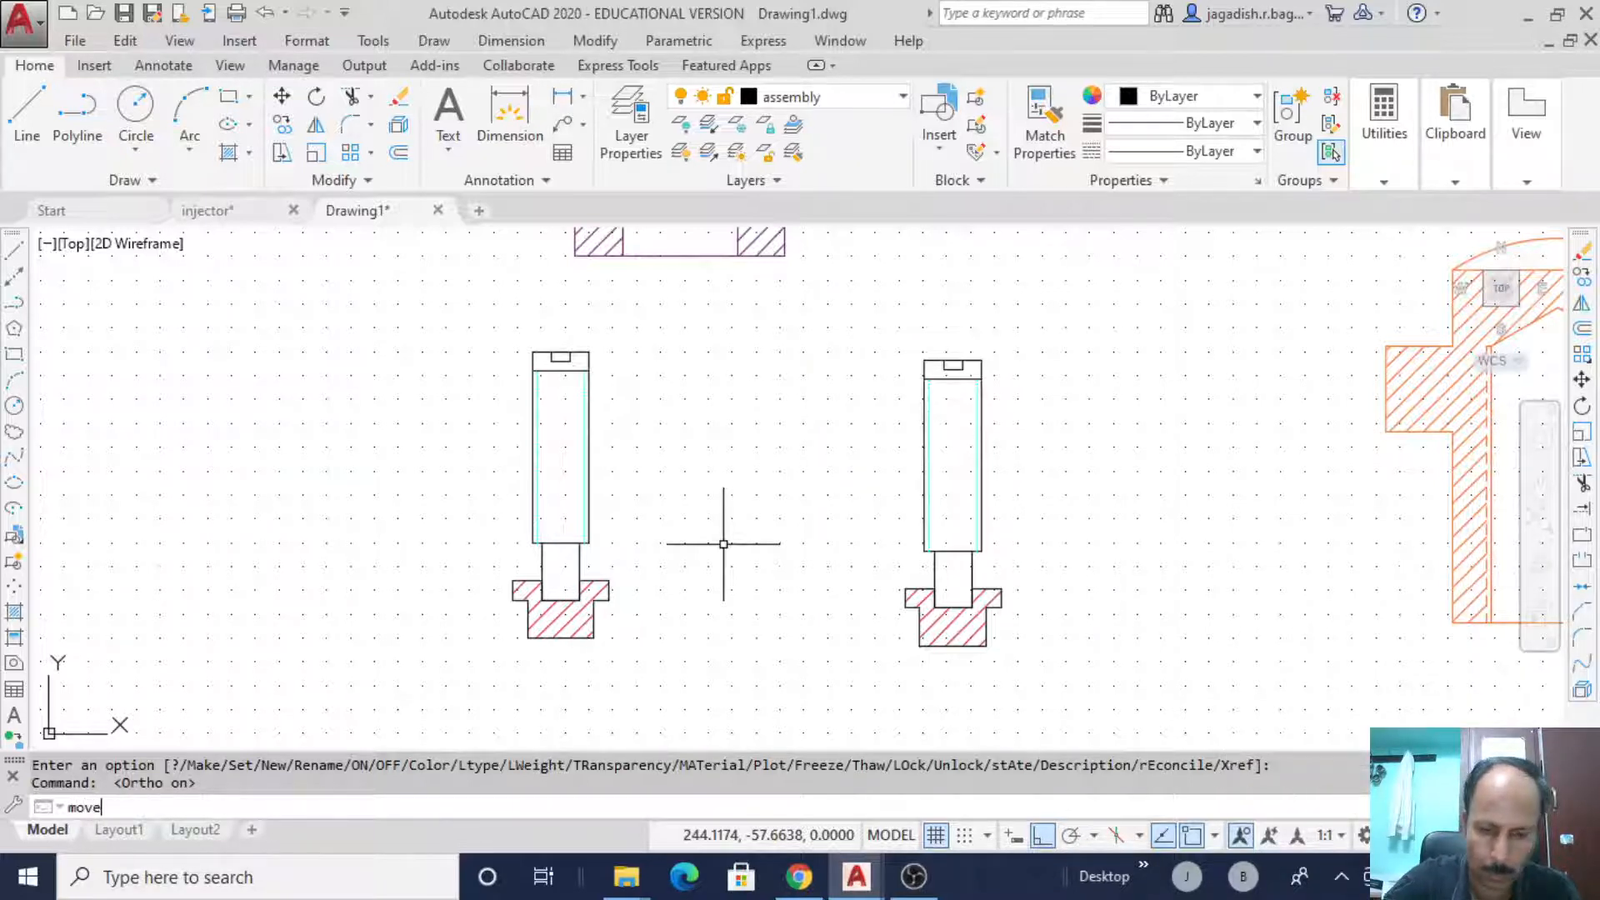
{"action": "key", "text": "Return"}
{"action": "mouse_move", "coordinate": [618, 384]}
{"action": "left_mouse_down"}
{"action": "mouse_move", "coordinate": [608, 314]}
{"action": "mouse_move", "coordinate": [453, 561]}
{"action": "mouse_move", "coordinate": [714, 625]}
{"action": "mouse_move", "coordinate": [721, 554]}
{"action": "left_mouse_up"}
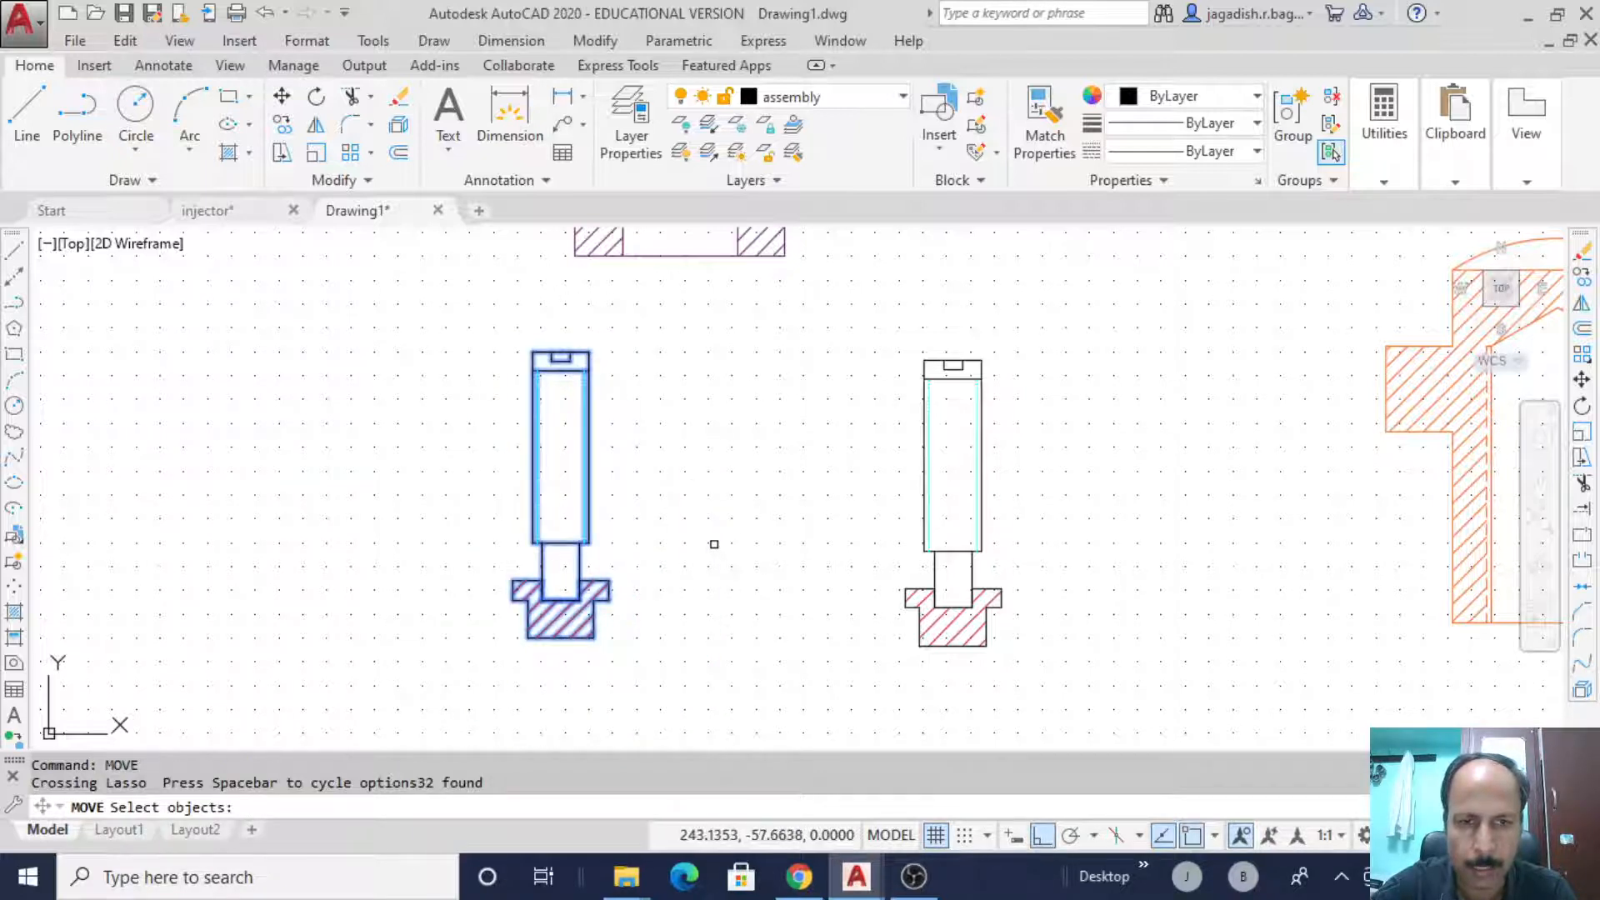
{"action": "key", "text": "Return"}
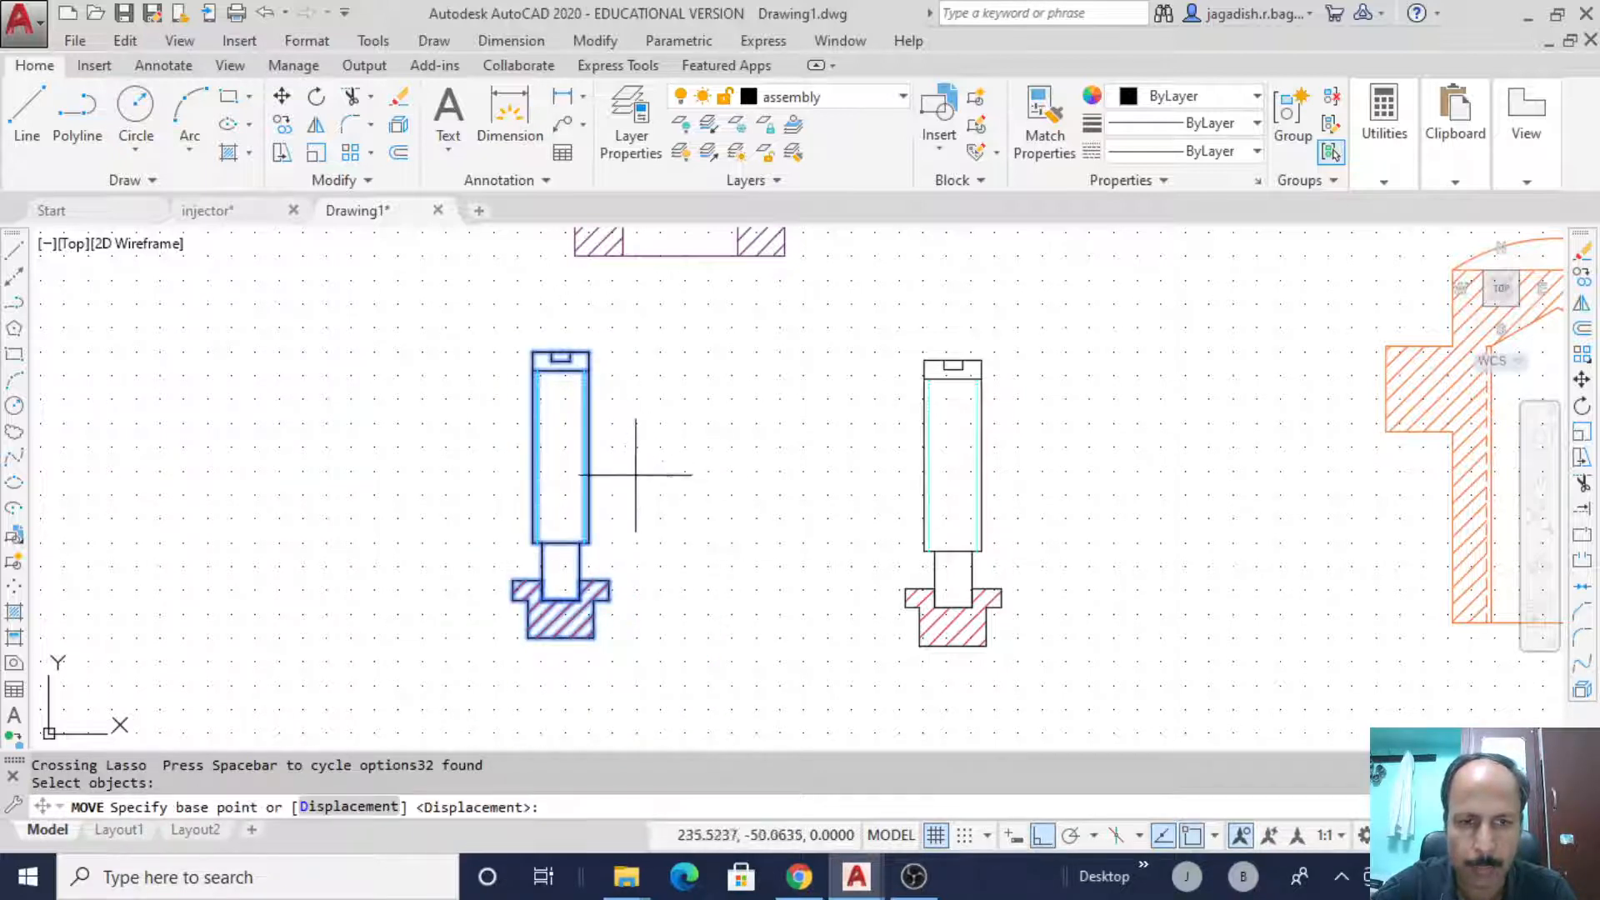
{"action": "left_click", "coordinate": [561, 370]}
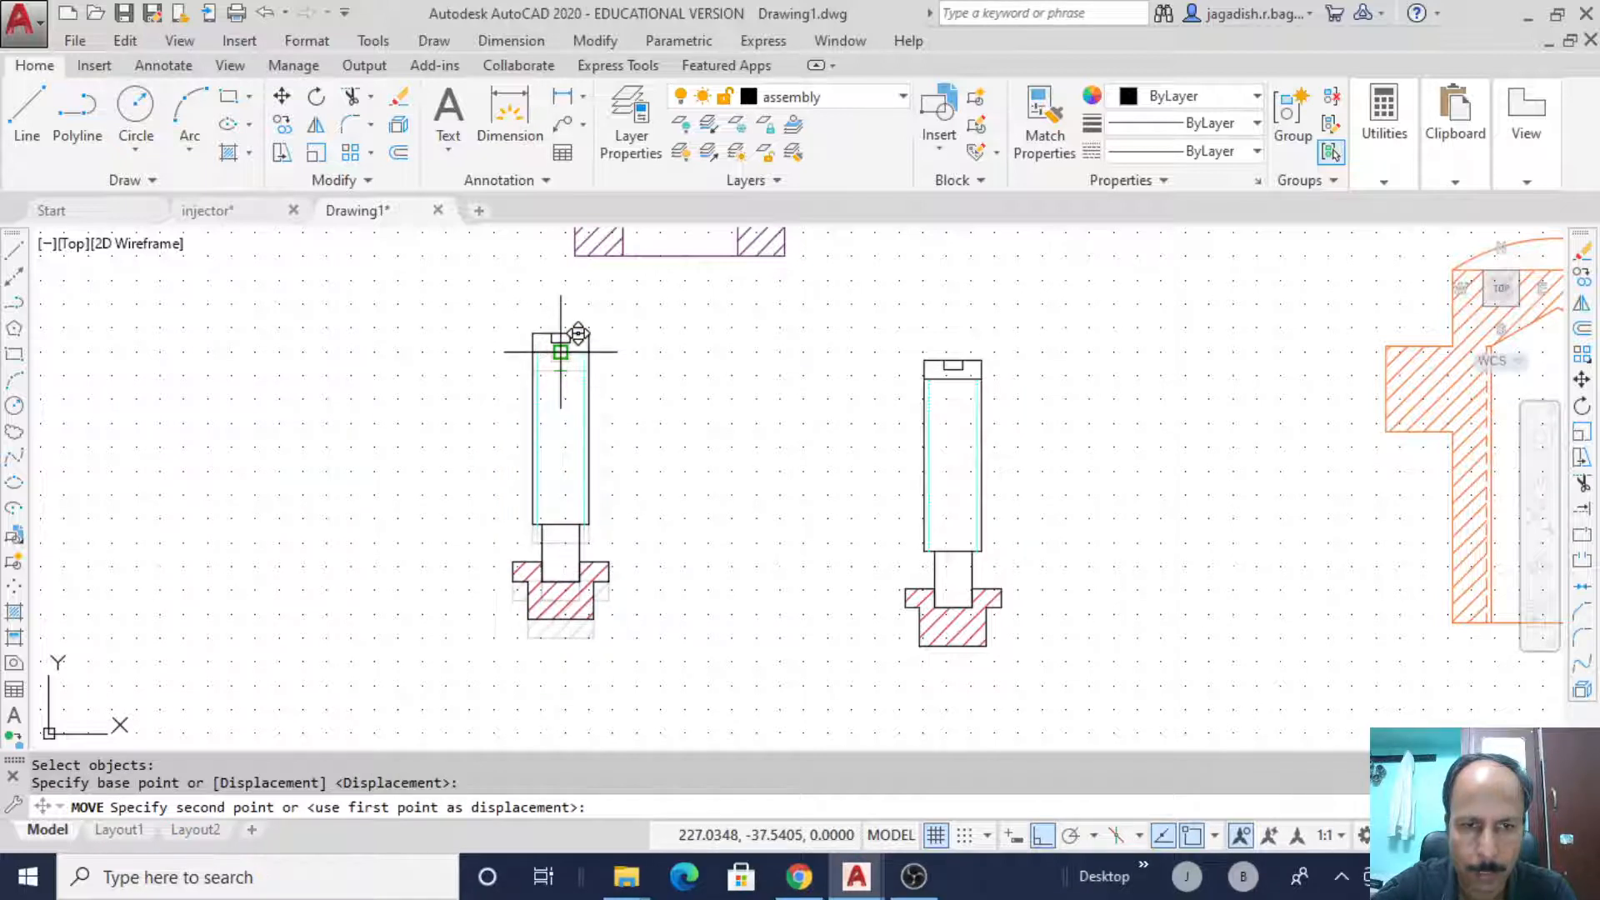
{"action": "left_click", "coordinate": [561, 352]}
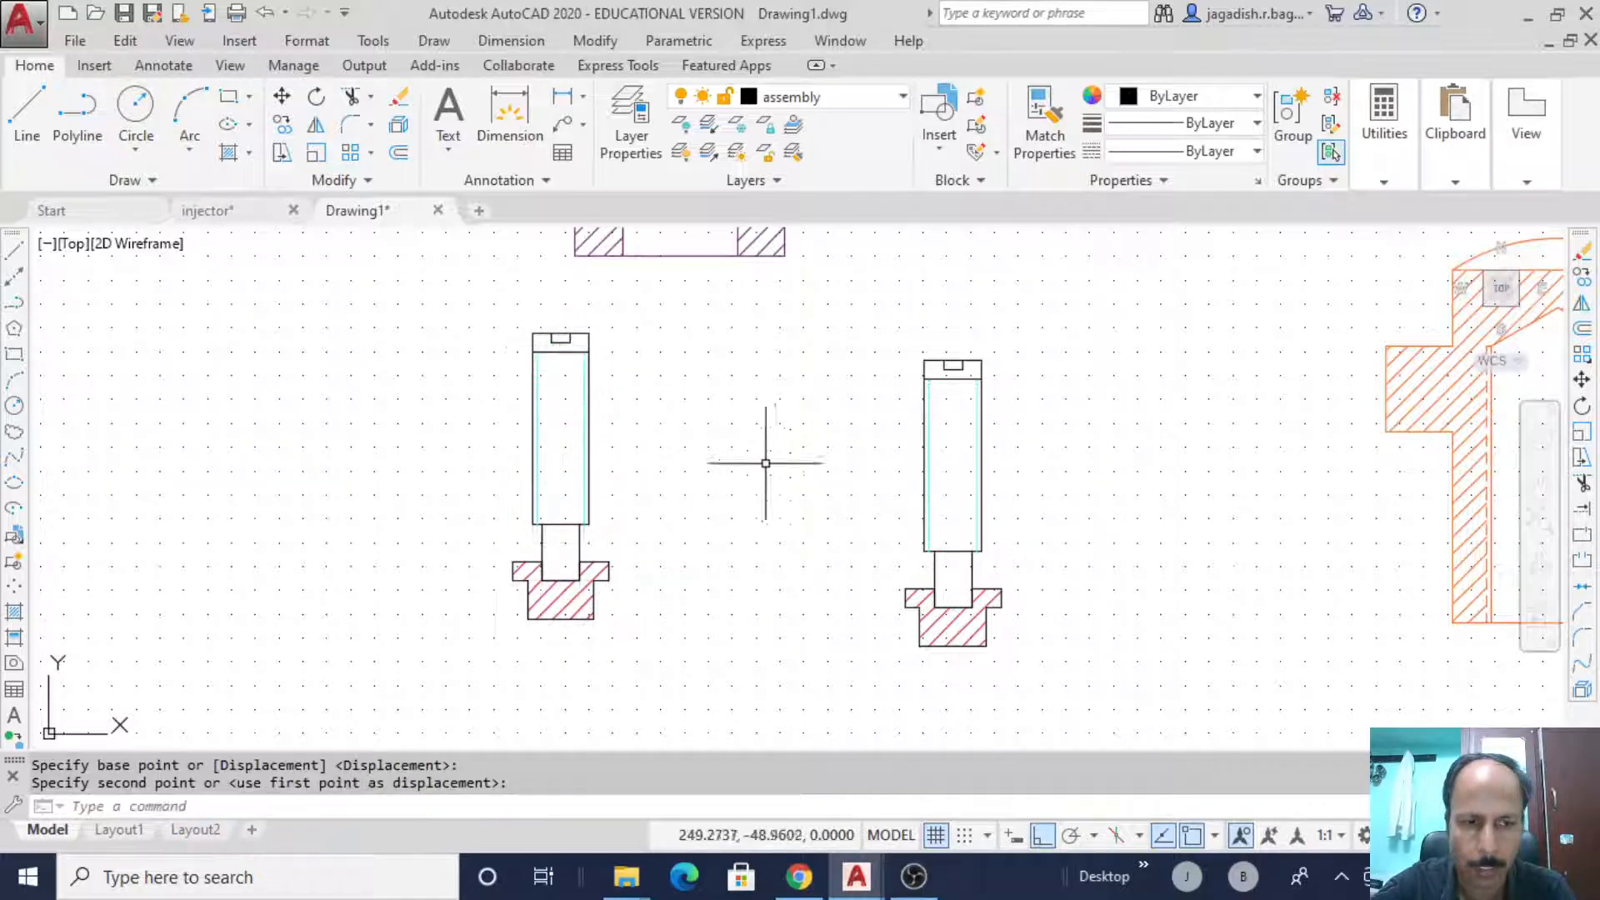
- Turn the nut and sleeve layers back on
{"action": "left_click", "coordinate": [860, 98]}
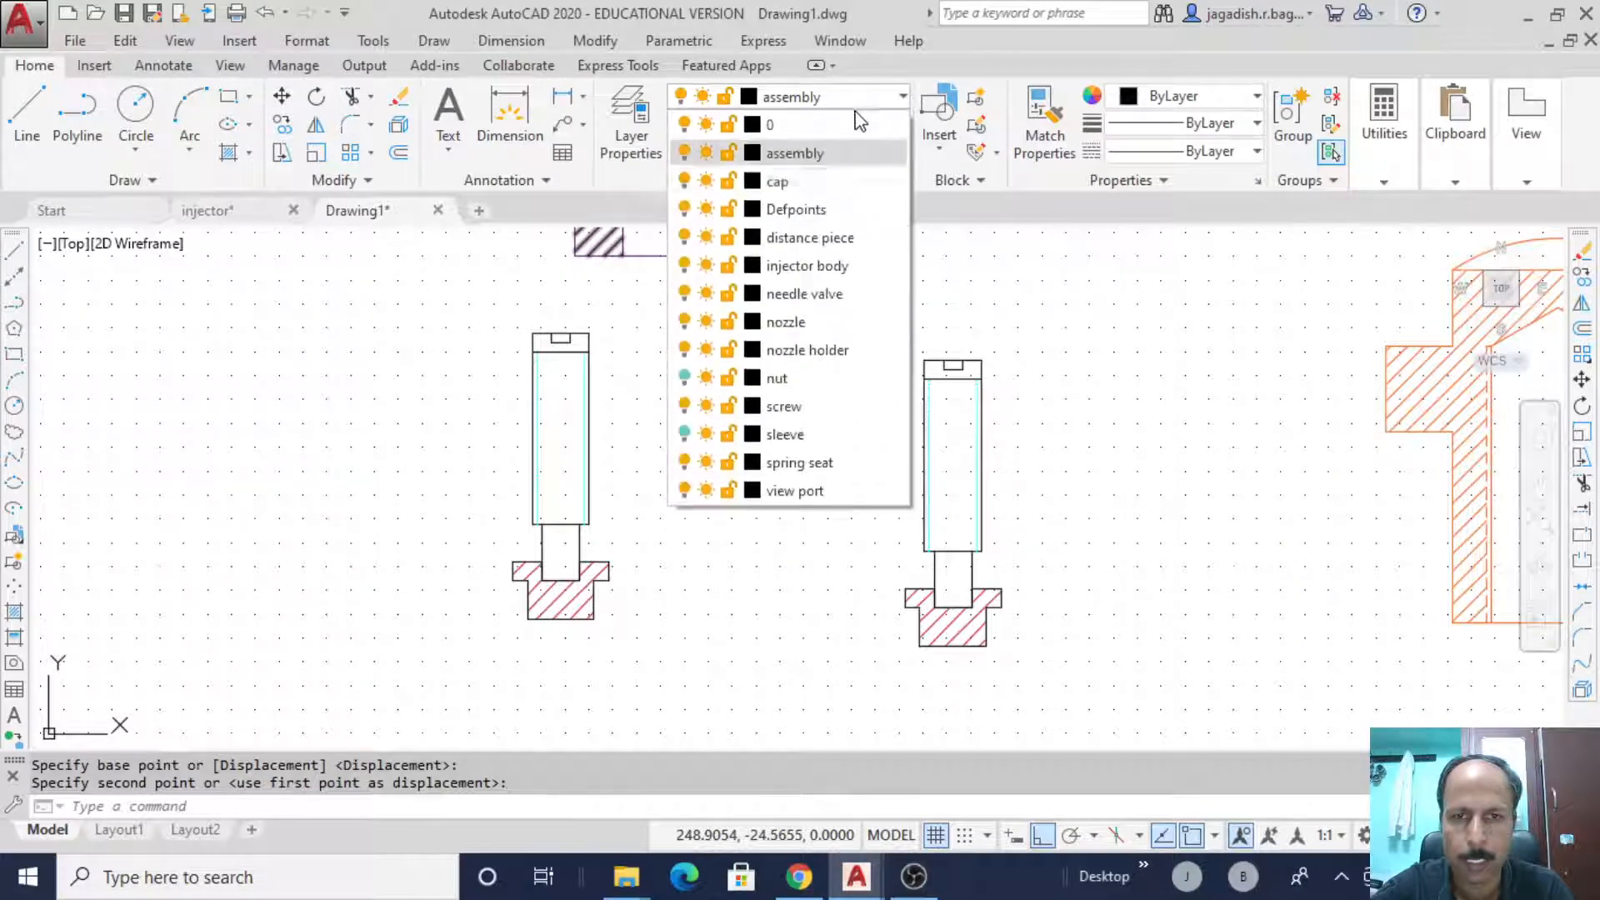
{"action": "left_click", "coordinate": [685, 378]}
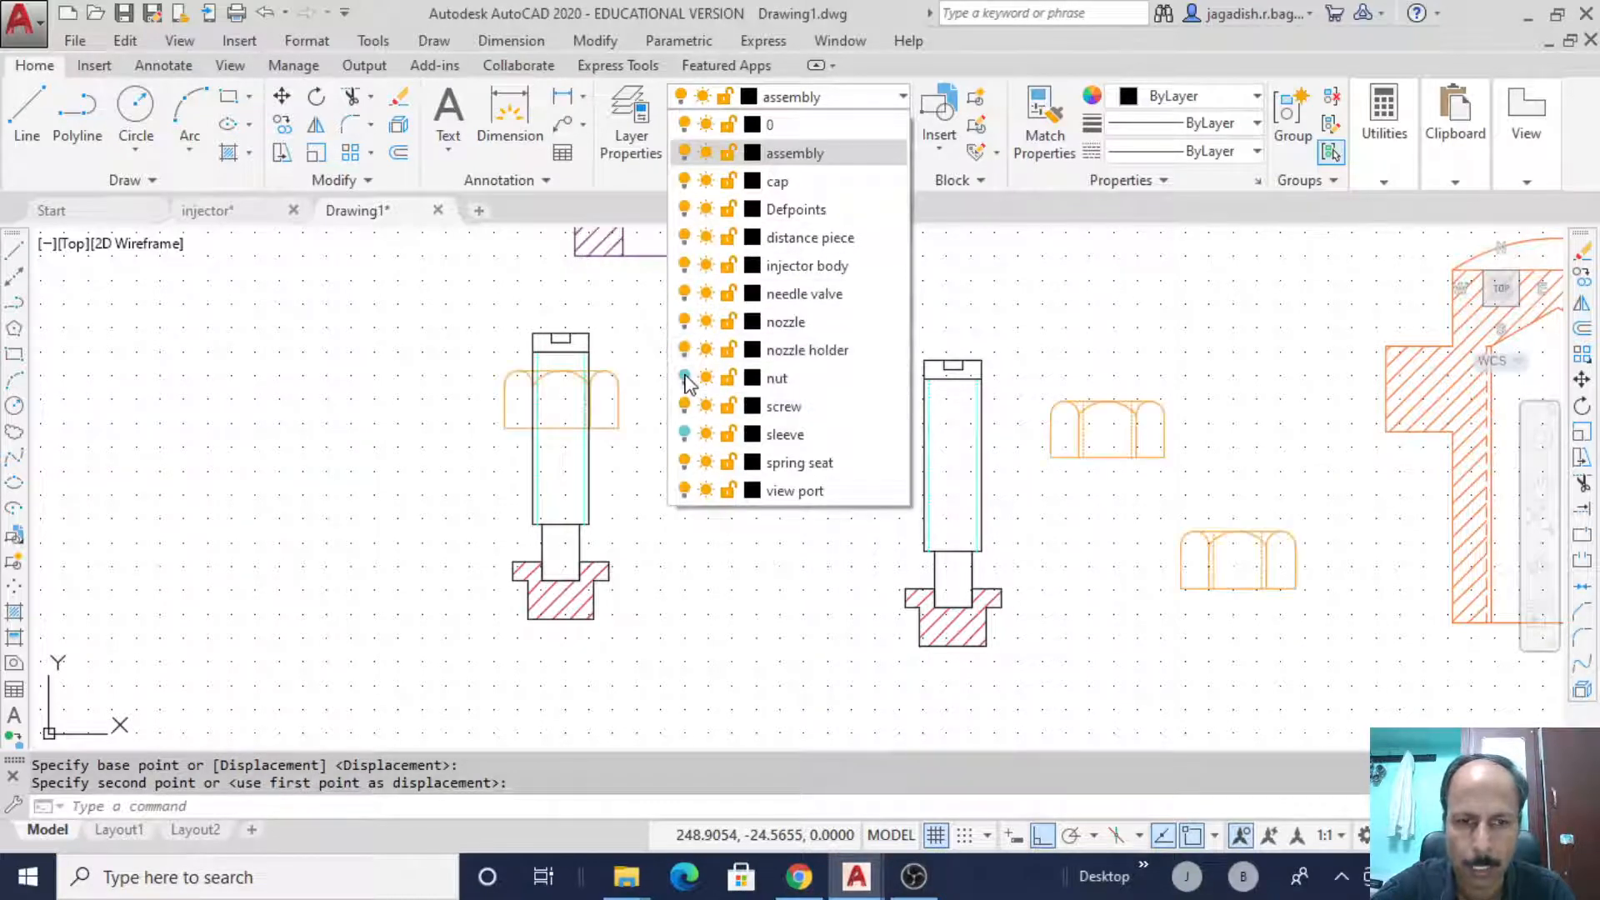
{"action": "left_click", "coordinate": [685, 433]}
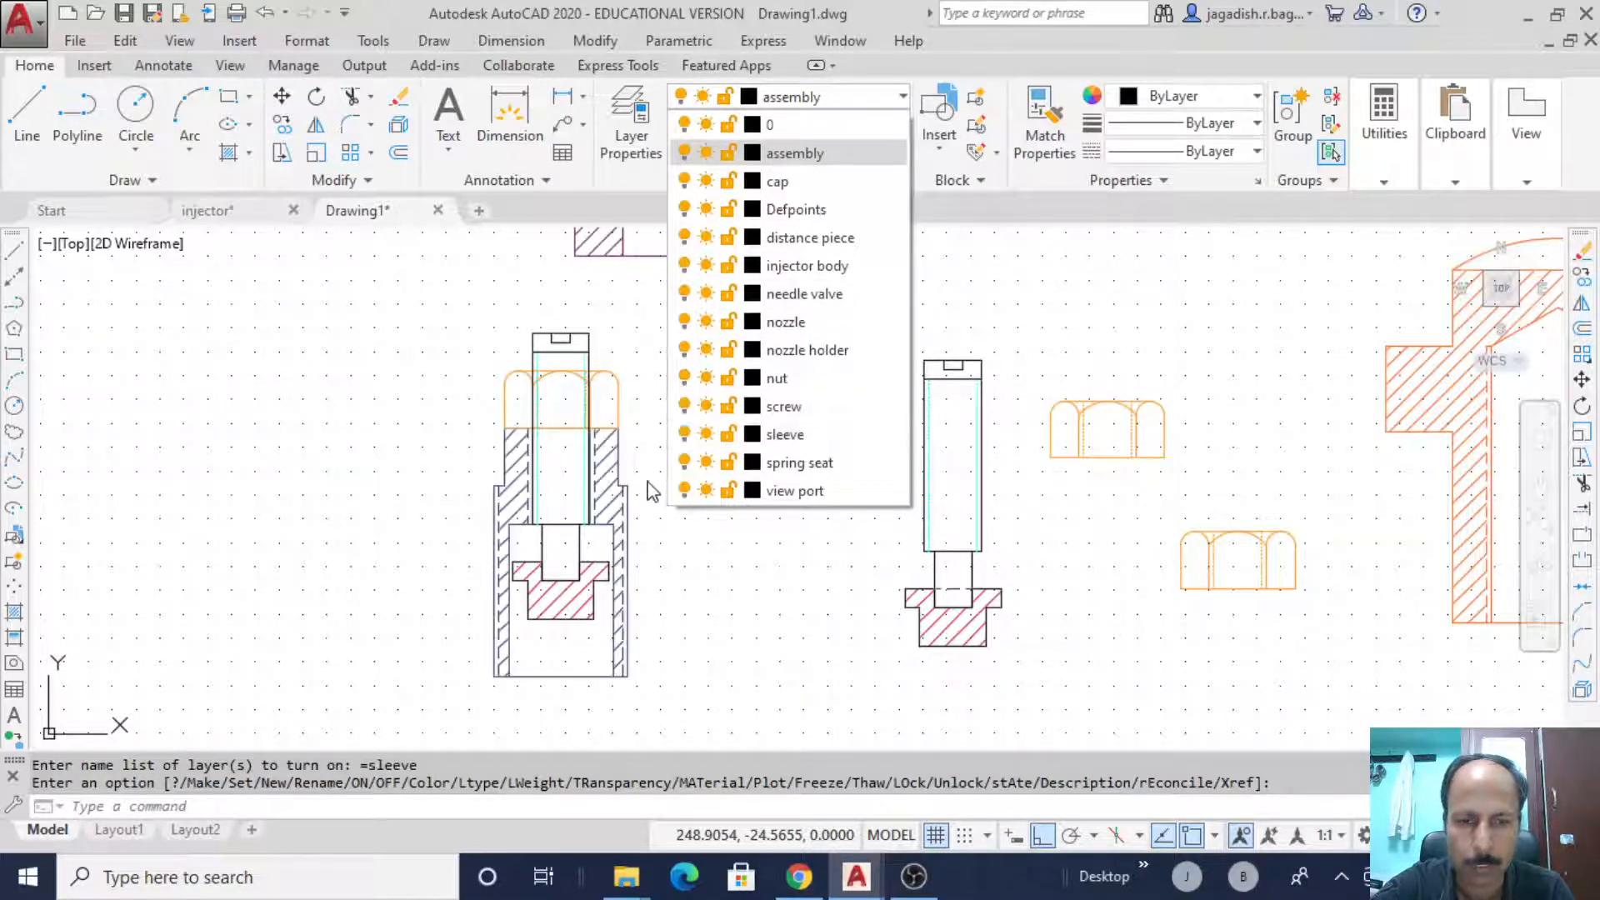
{"action": "left_click", "coordinate": [733, 574]}
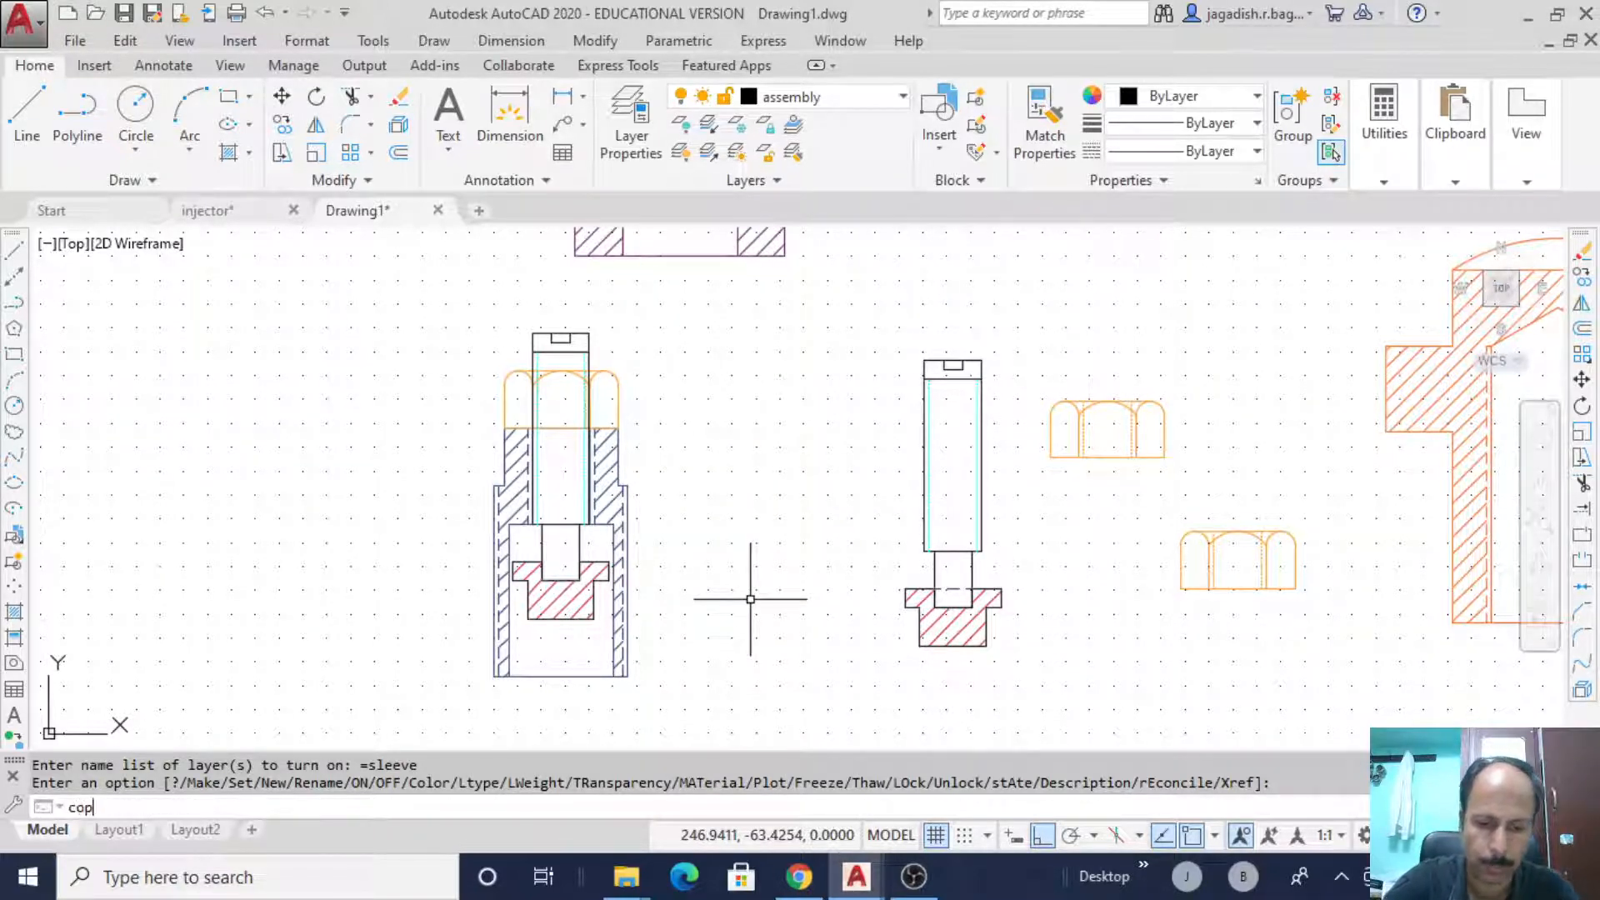
- Copy the sleeve, nut and screw subassembly into the injector body's bore, placing the sleeve's lower-edge midpoint on the body's centreline
{"action": "type", "text": "y"}
{"action": "key", "text": "Return"}
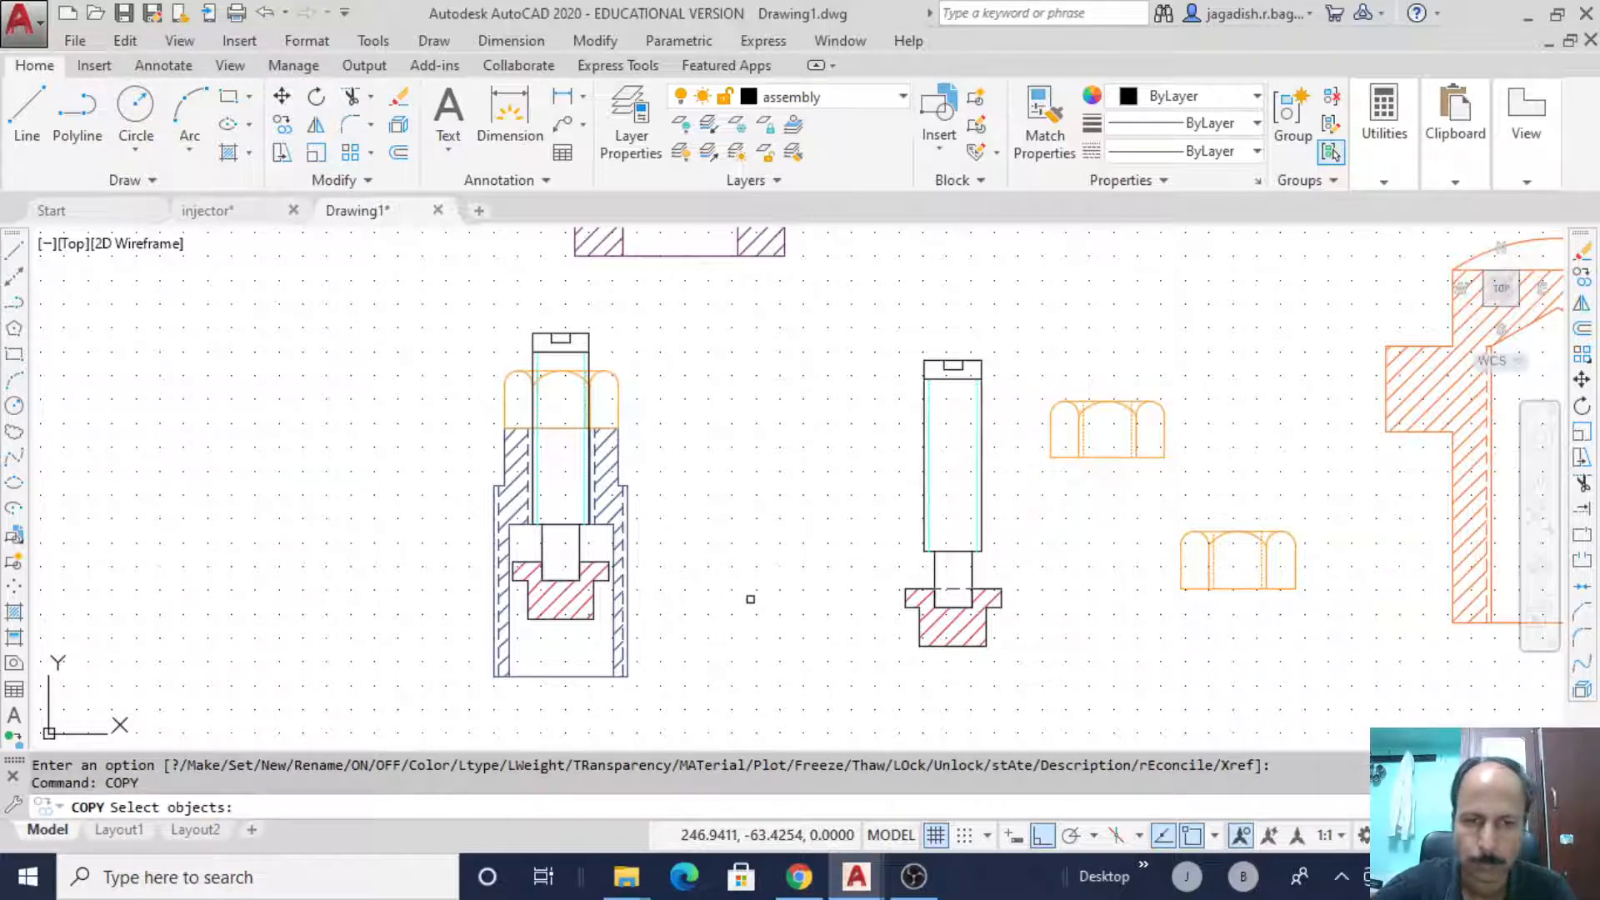
{"action": "mouse_move", "coordinate": [563, 301]}
{"action": "left_mouse_down"}
{"action": "mouse_move", "coordinate": [436, 458]}
{"action": "mouse_move", "coordinate": [475, 690]}
{"action": "mouse_move", "coordinate": [717, 683]}
{"action": "mouse_move", "coordinate": [747, 393]}
{"action": "mouse_move", "coordinate": [740, 415]}
{"action": "left_mouse_up"}
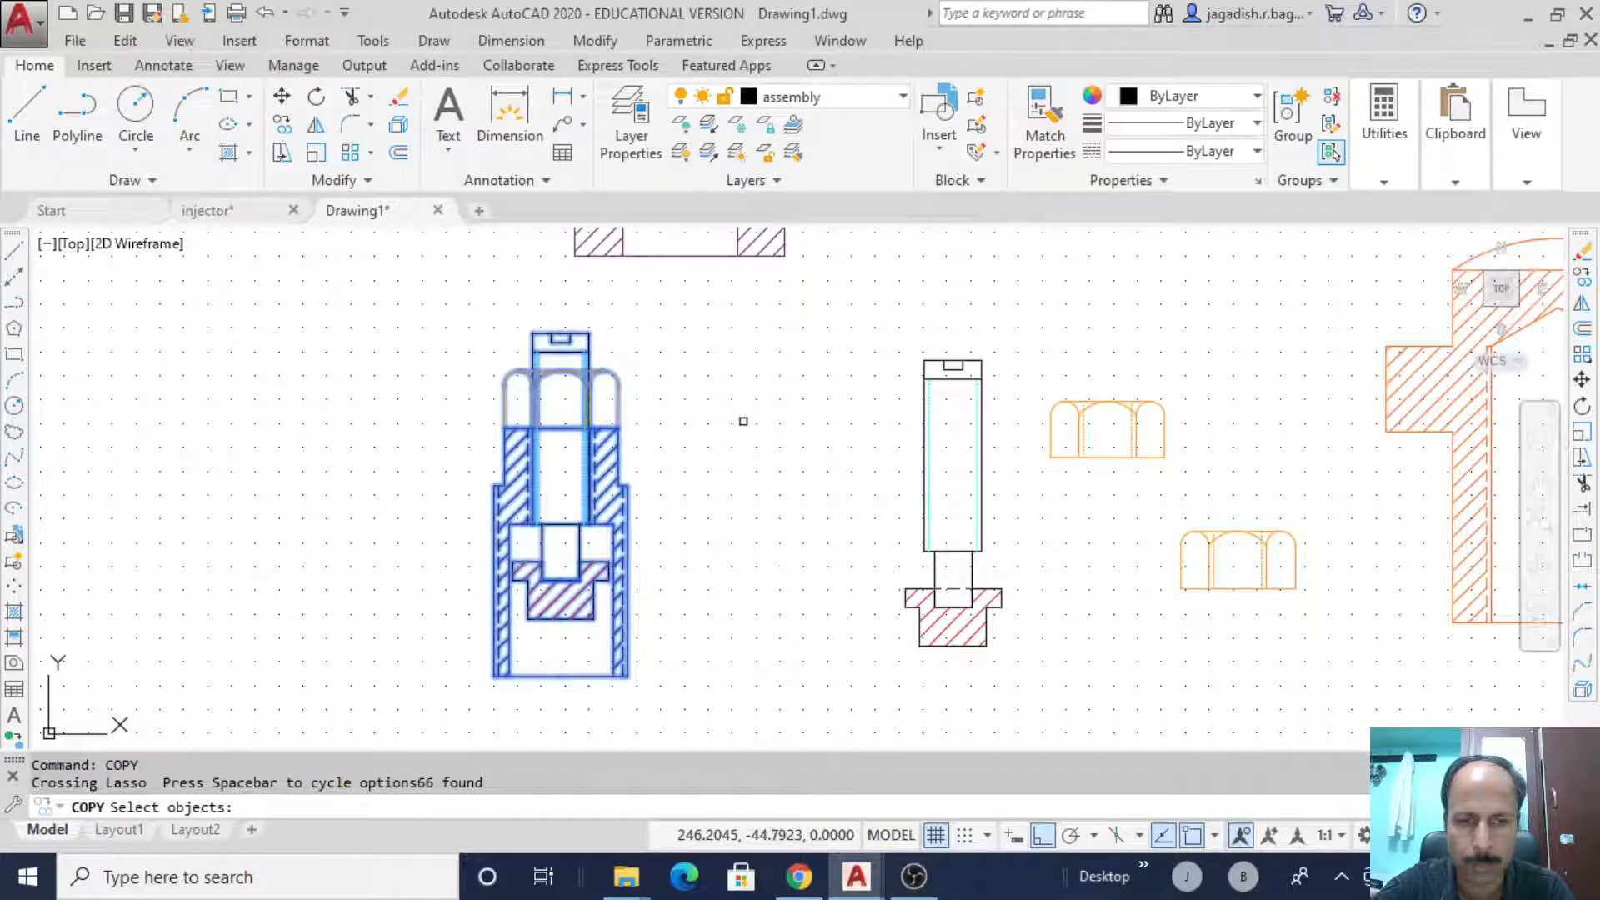
{"action": "key", "text": "Return"}
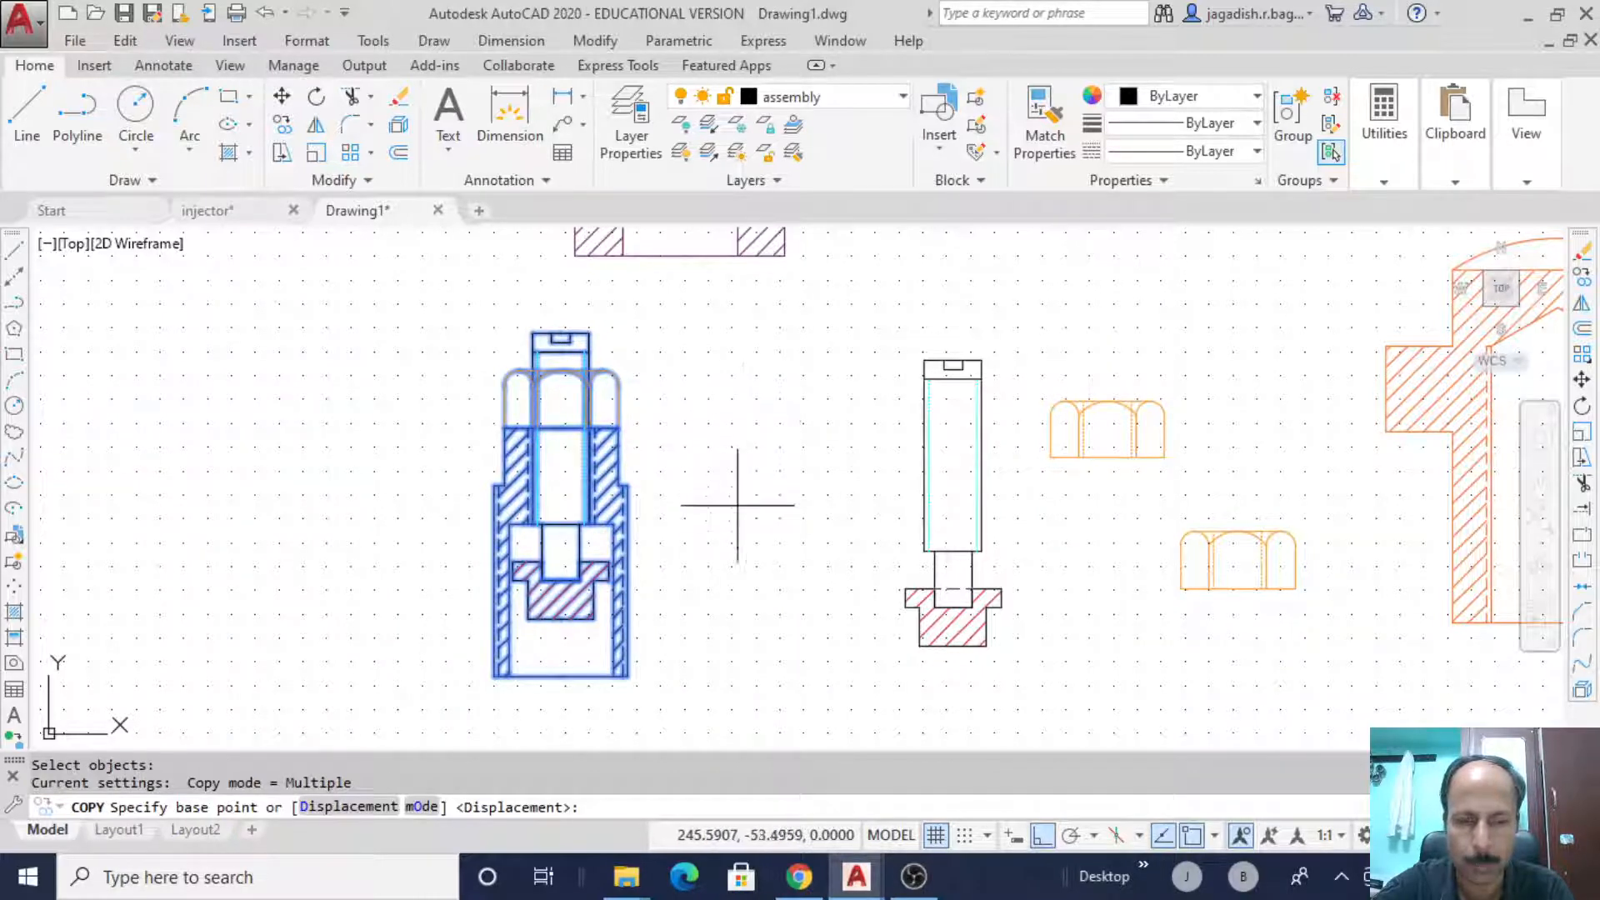
{"action": "scroll", "coordinate": [719, 556], "scroll_direction": "down", "scroll_amount": 4}
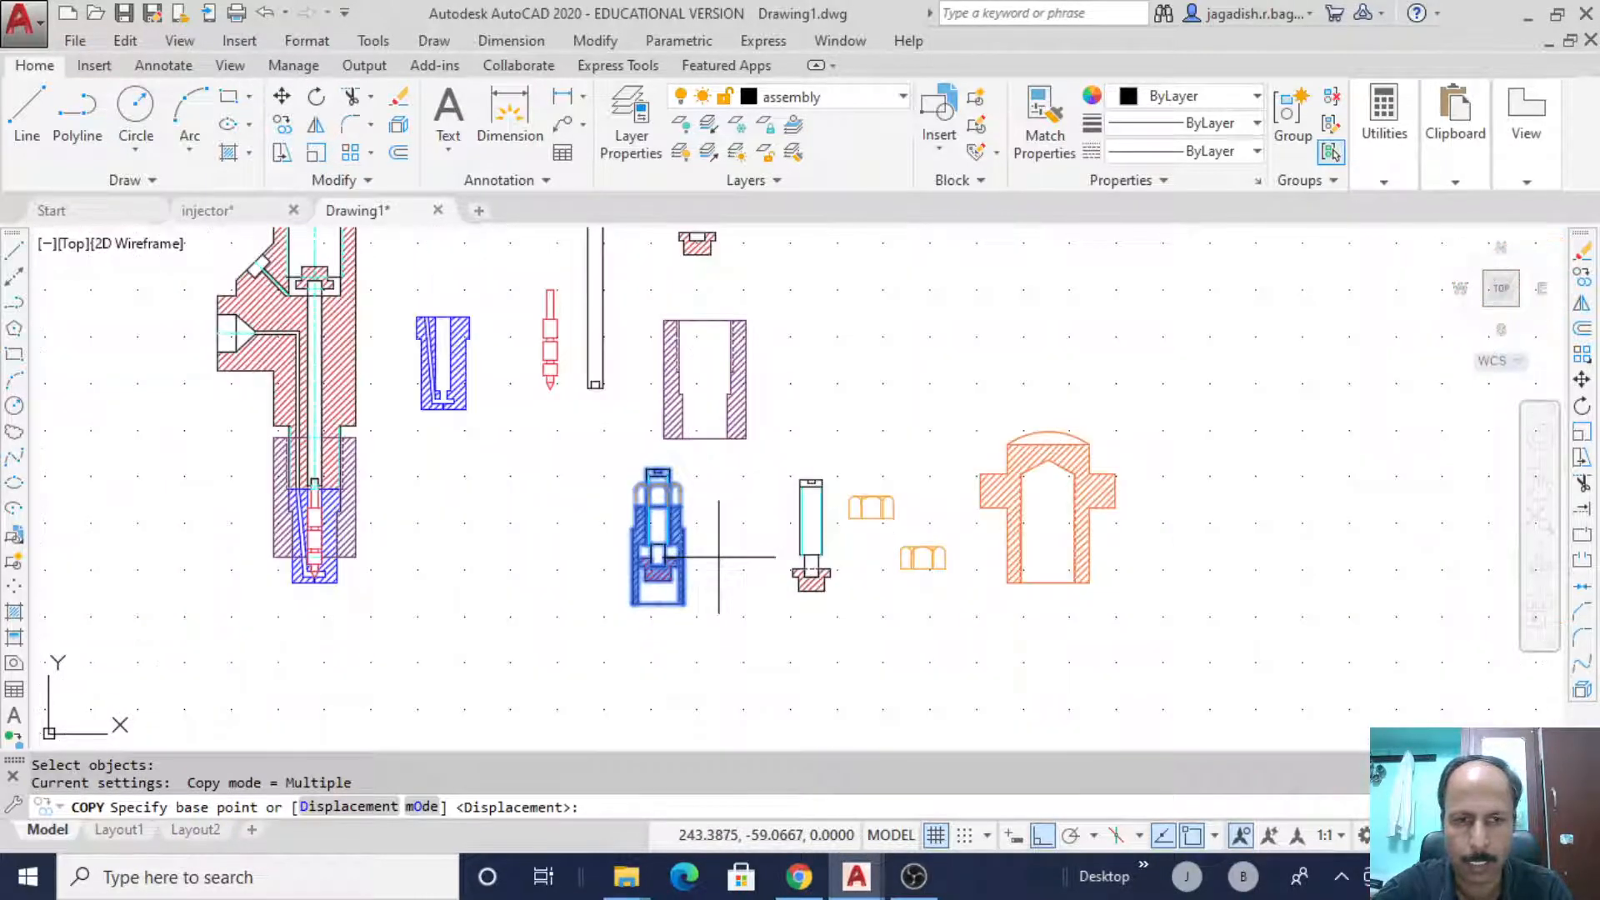
{"action": "scroll", "coordinate": [436, 447], "scroll_direction": "down", "scroll_amount": 2}
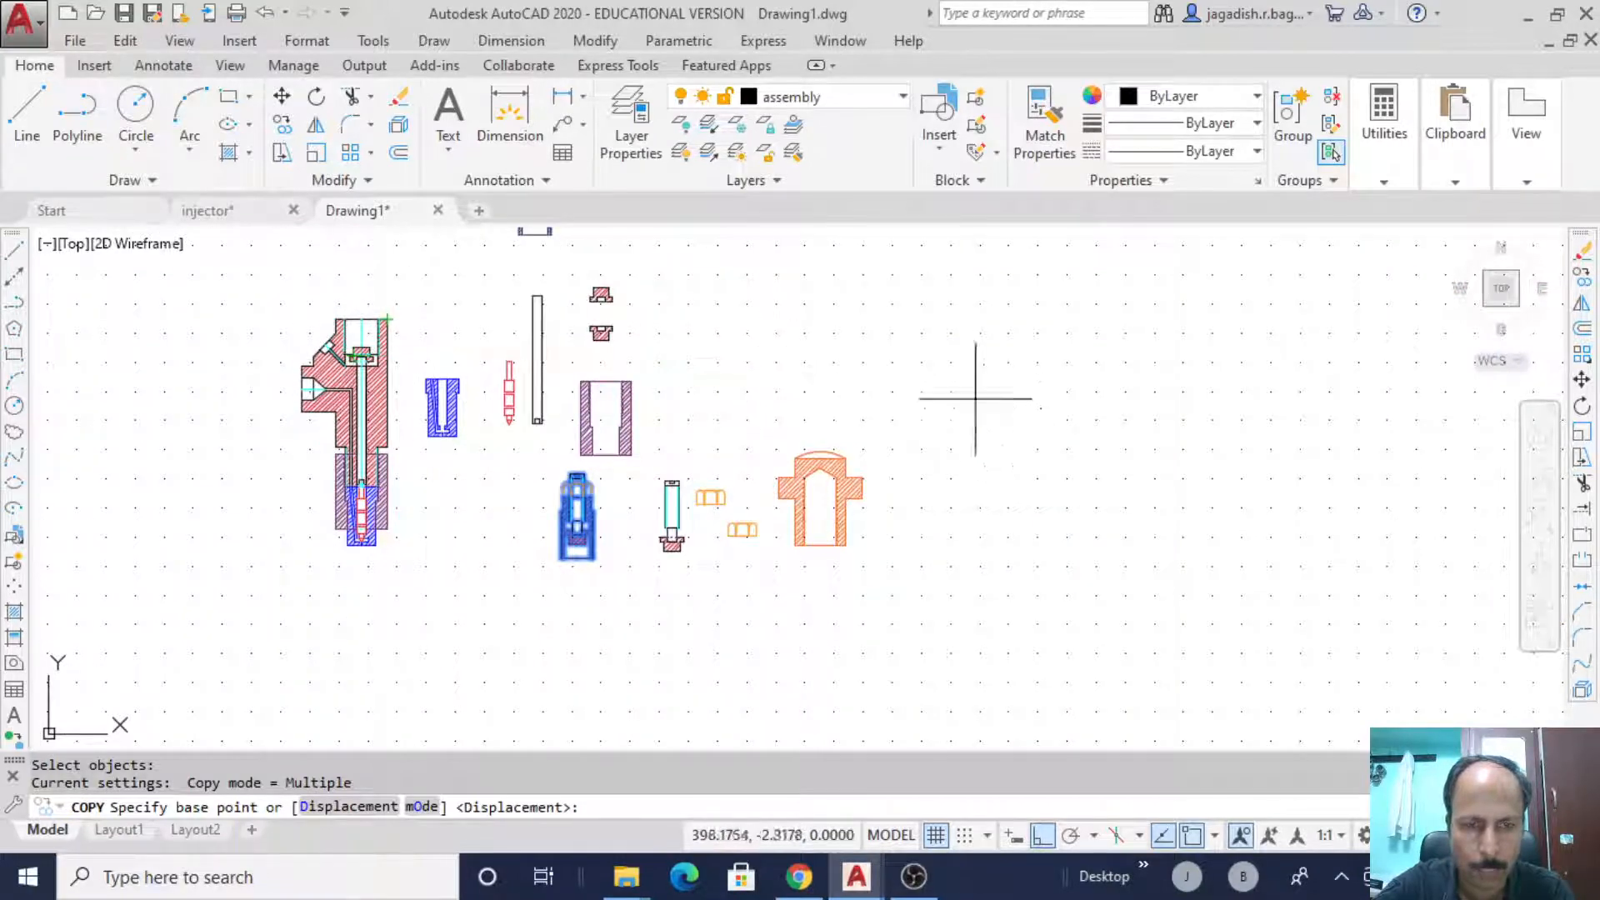
{"action": "scroll", "coordinate": [653, 628], "scroll_direction": "up", "scroll_amount": 2}
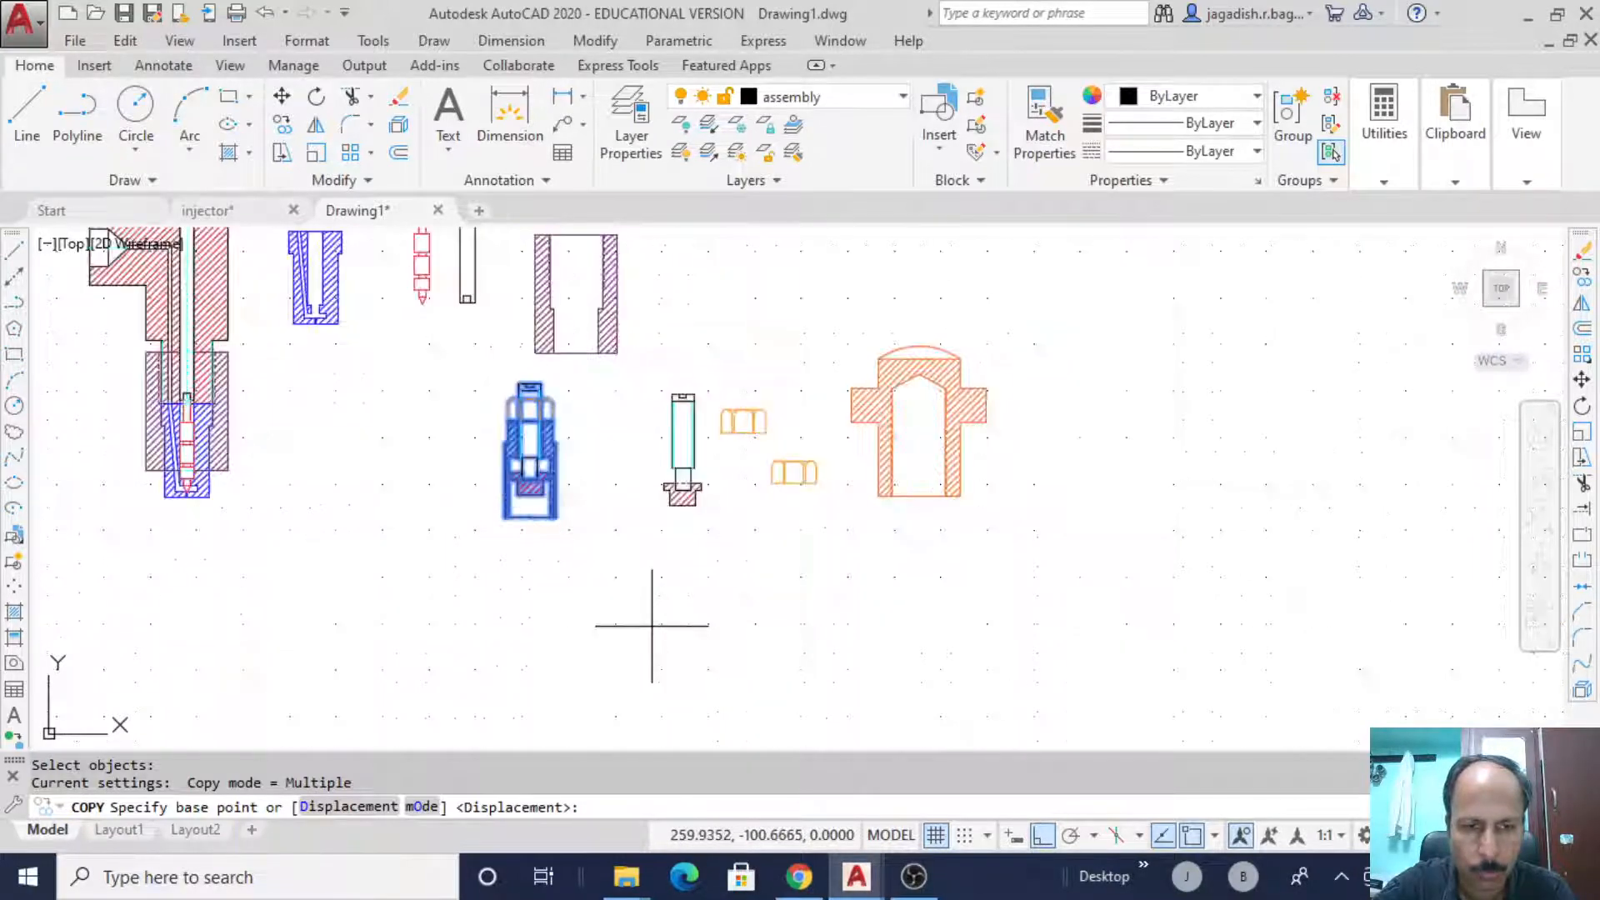
{"action": "middle_click_drag", "start_coordinate": [450, 595], "coordinate": [718, 628]}
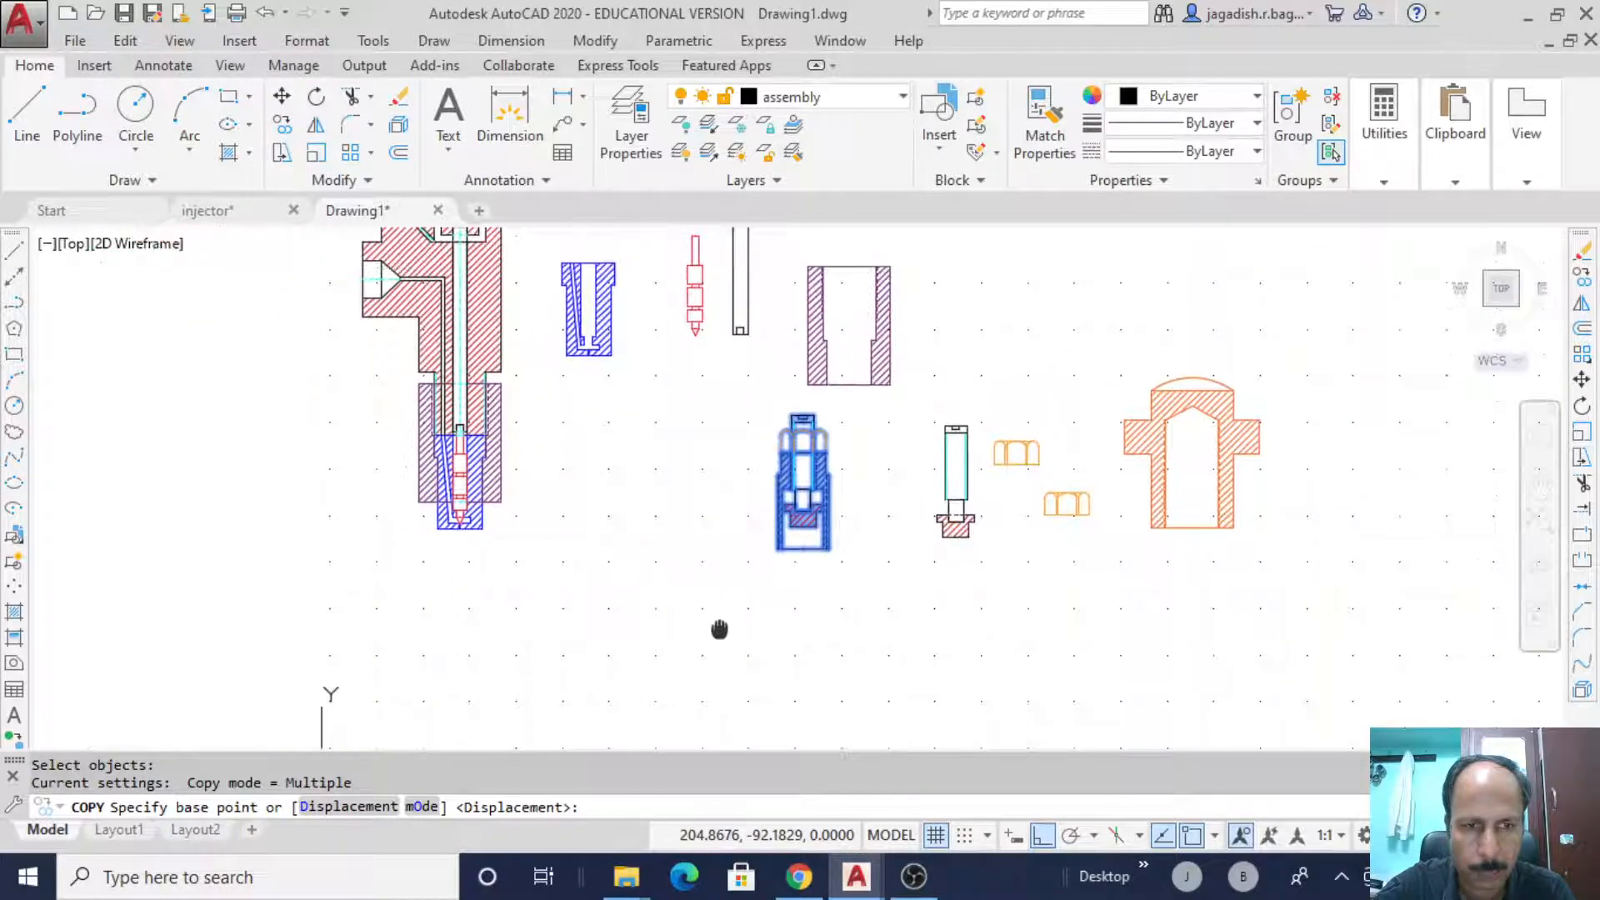
{"action": "middle_click_drag", "start_coordinate": [685, 549], "coordinate": [703, 633]}
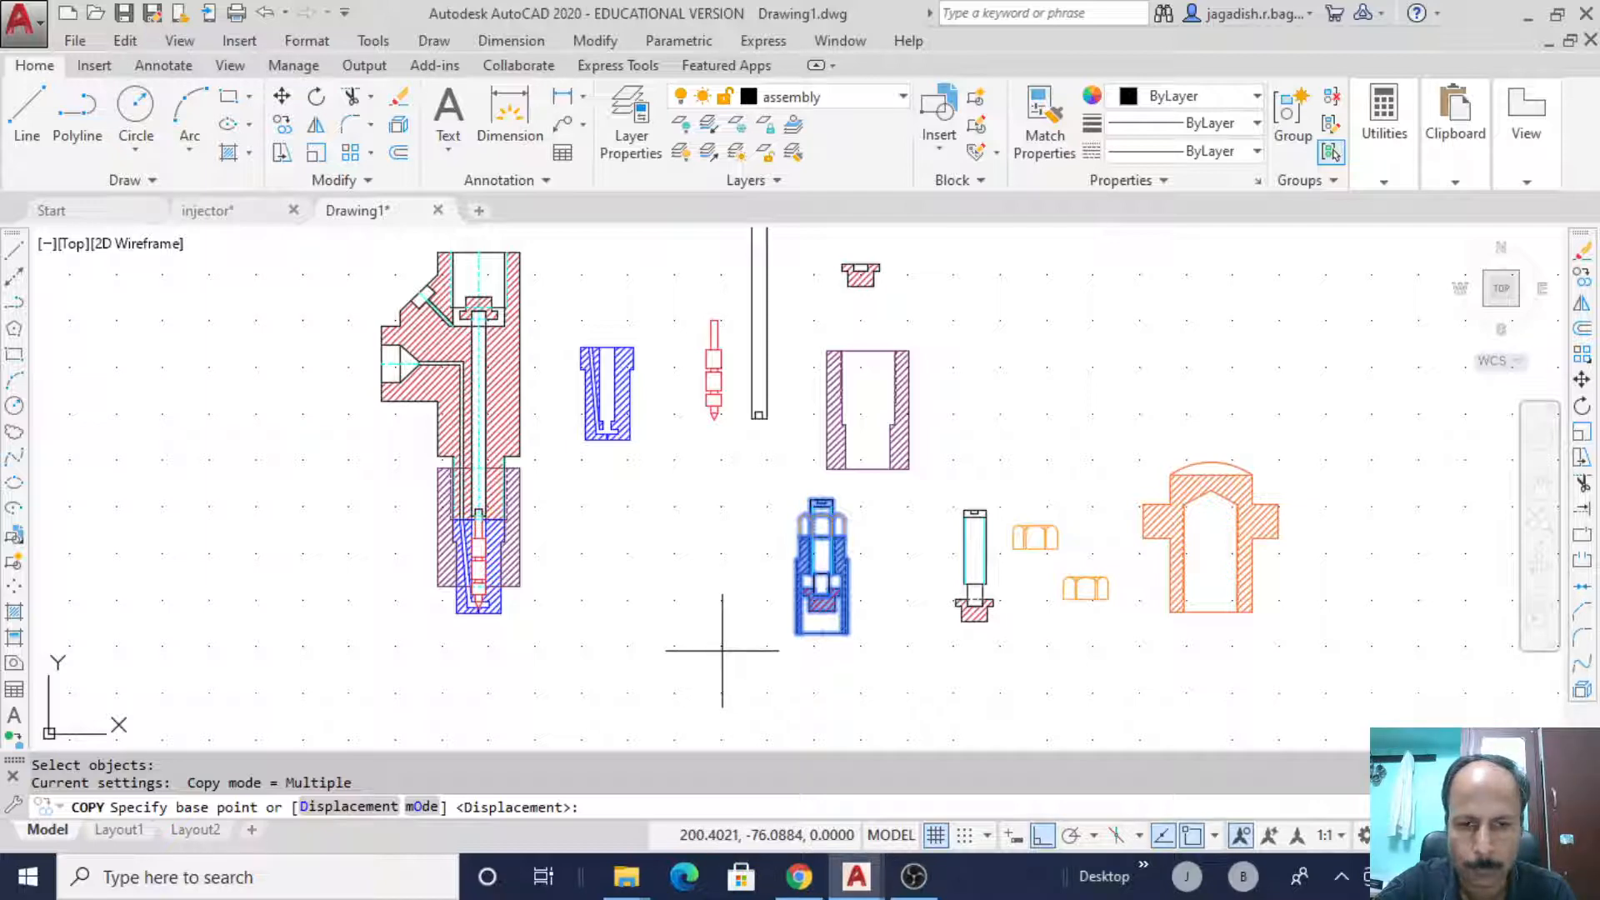
{"action": "scroll", "coordinate": [828, 659], "scroll_direction": "up", "scroll_amount": 4}
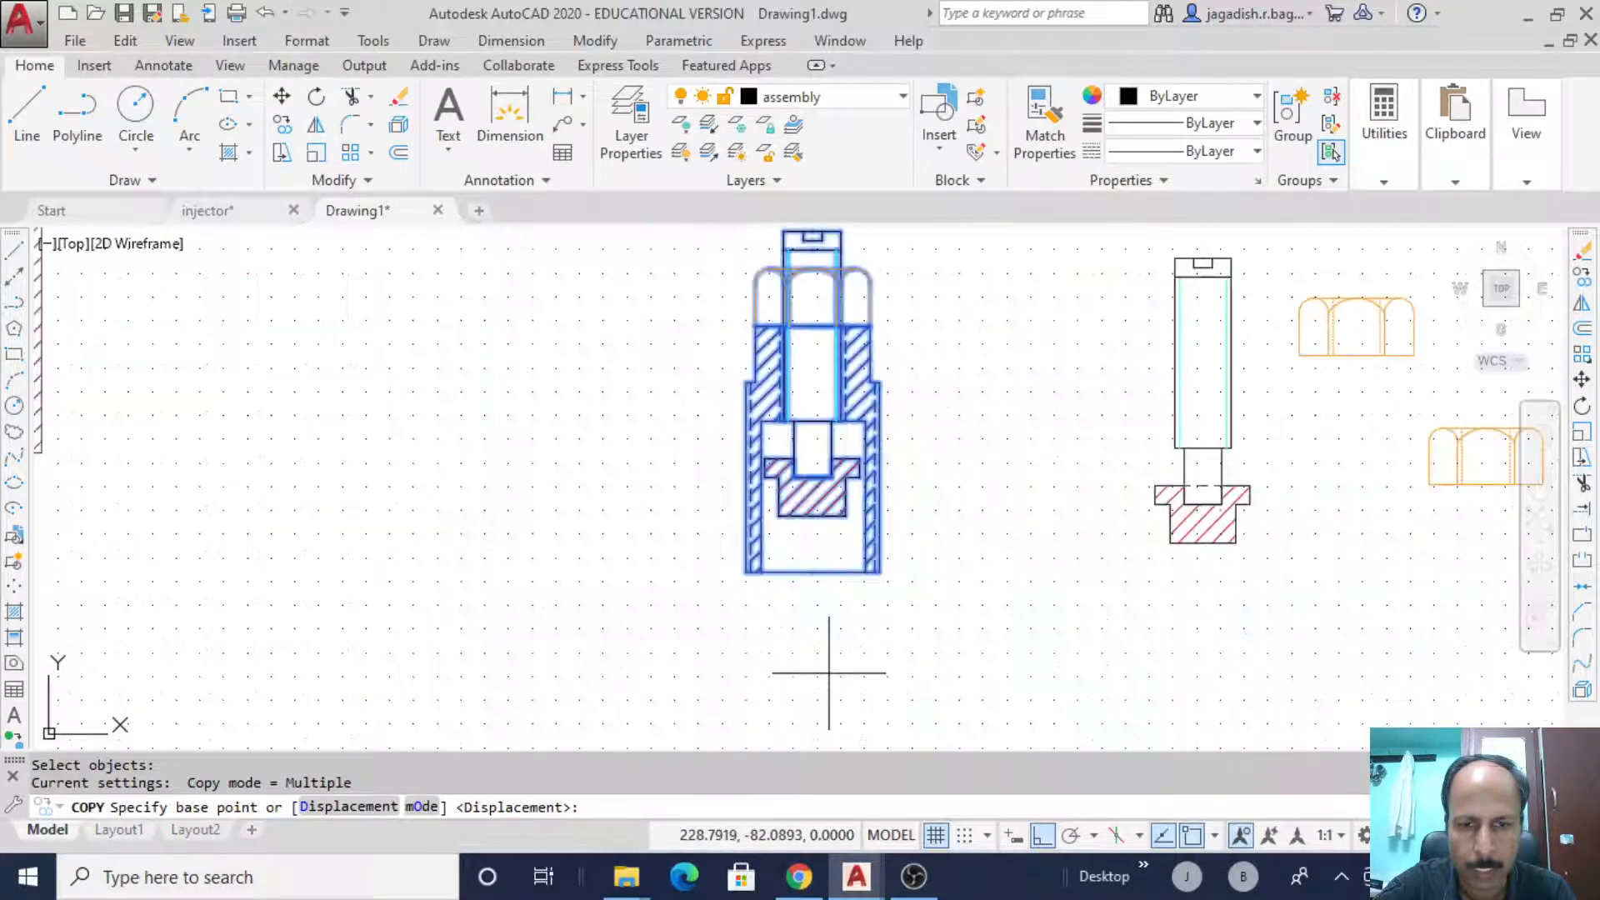
{"action": "left_click", "coordinate": [812, 573]}
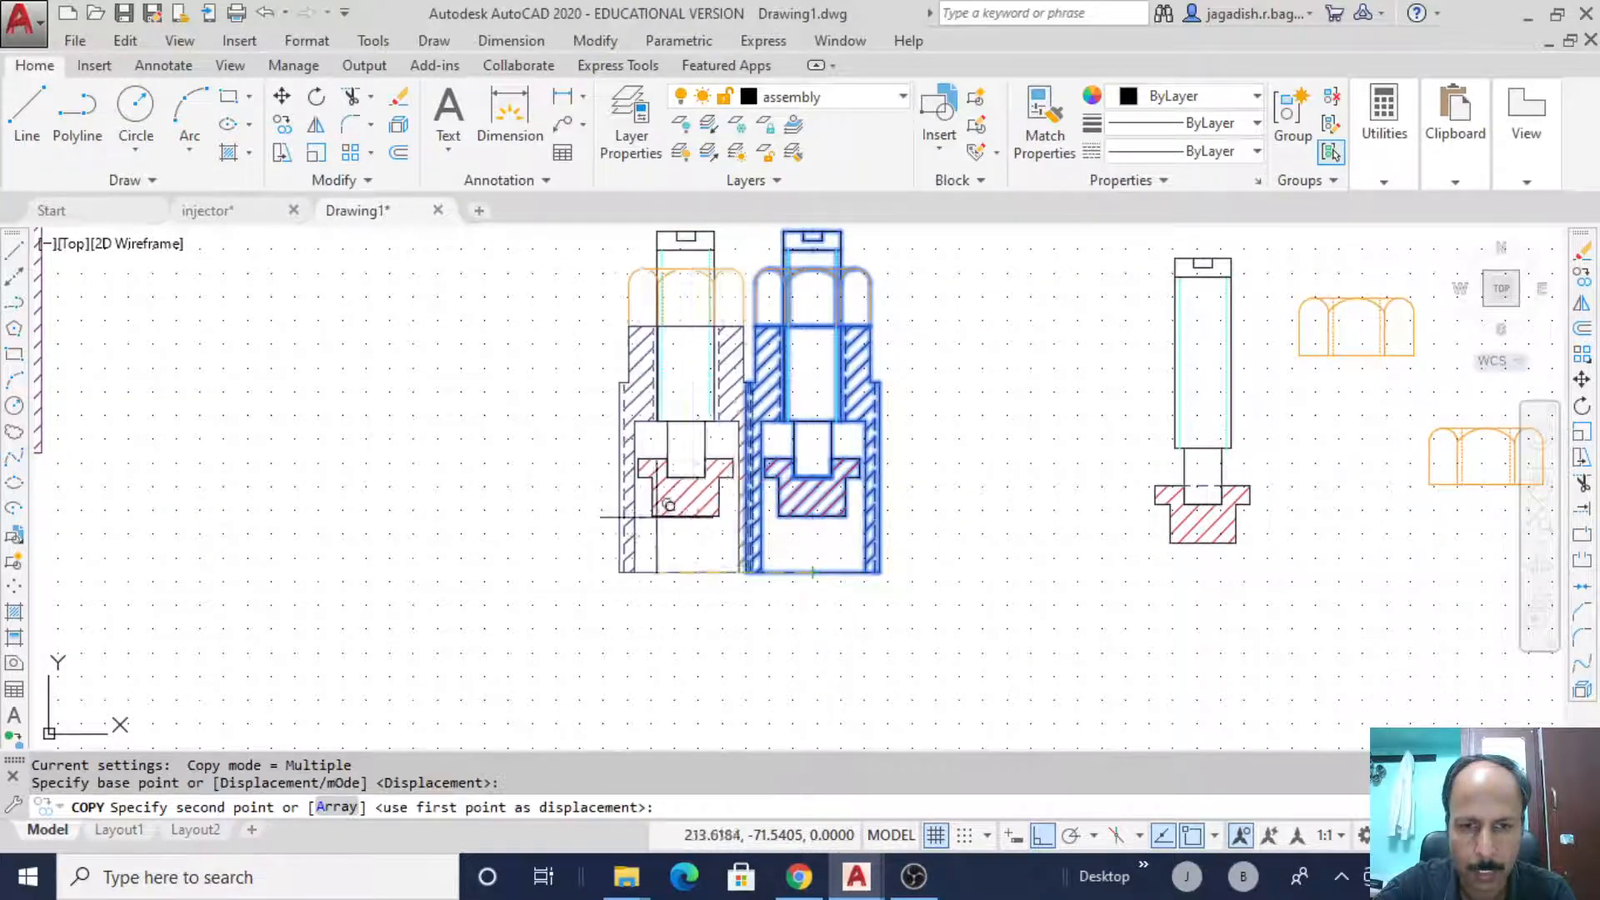
{"action": "middle_click_drag", "start_coordinate": [579, 436], "coordinate": [1083, 644]}
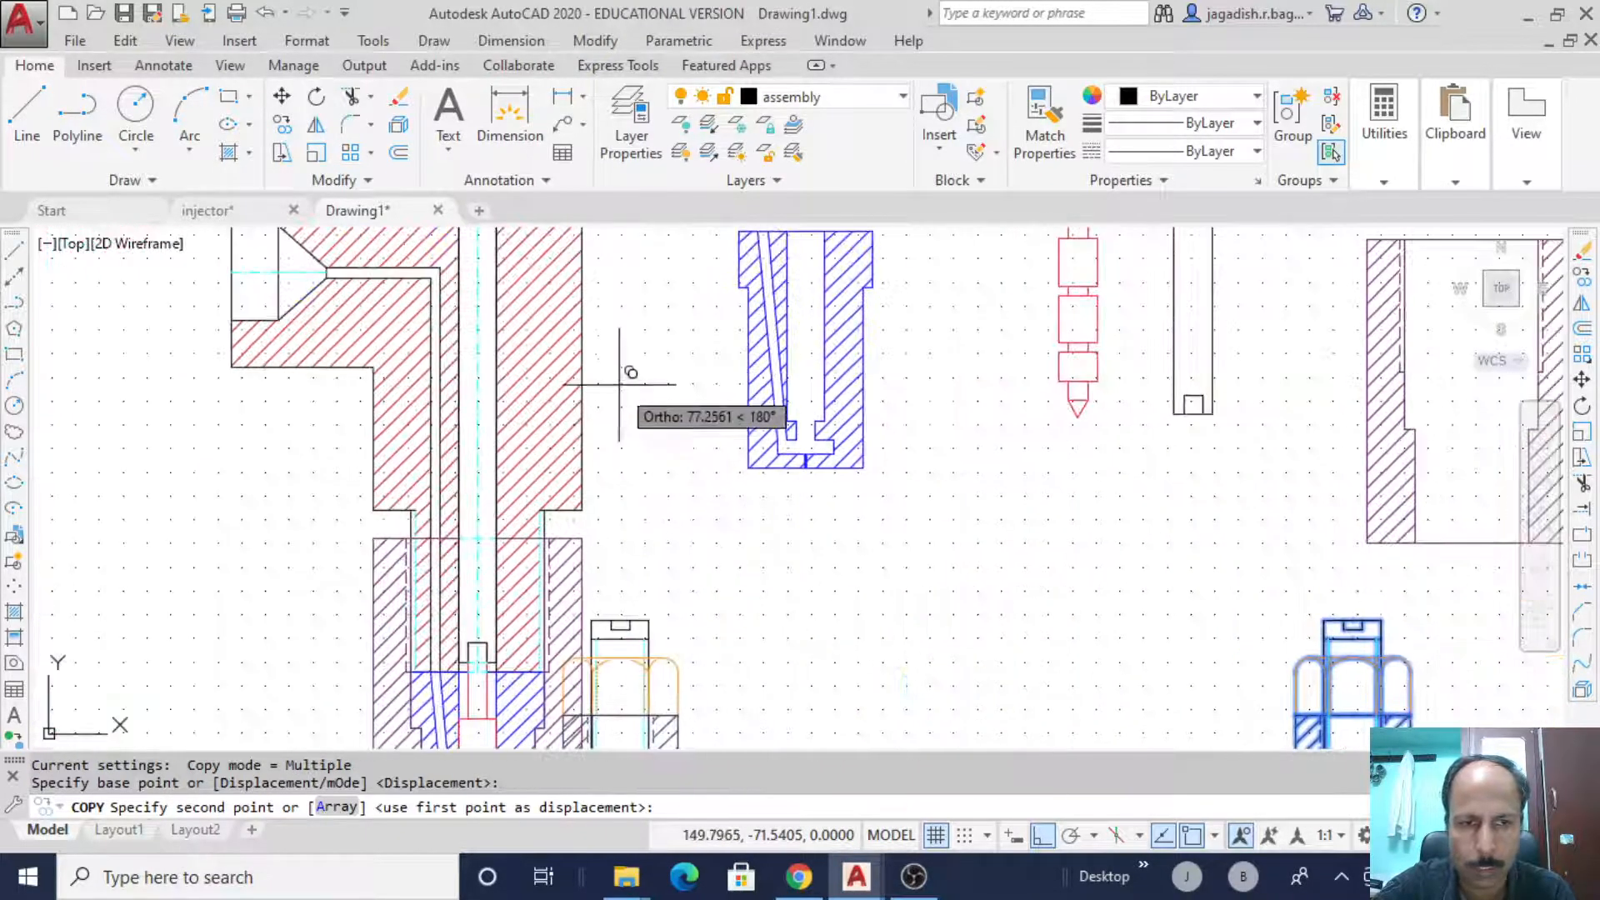
{"action": "middle_click_drag", "start_coordinate": [621, 383], "coordinate": [683, 600]}
{"action": "middle_click_drag", "start_coordinate": [687, 410], "coordinate": [687, 671]}
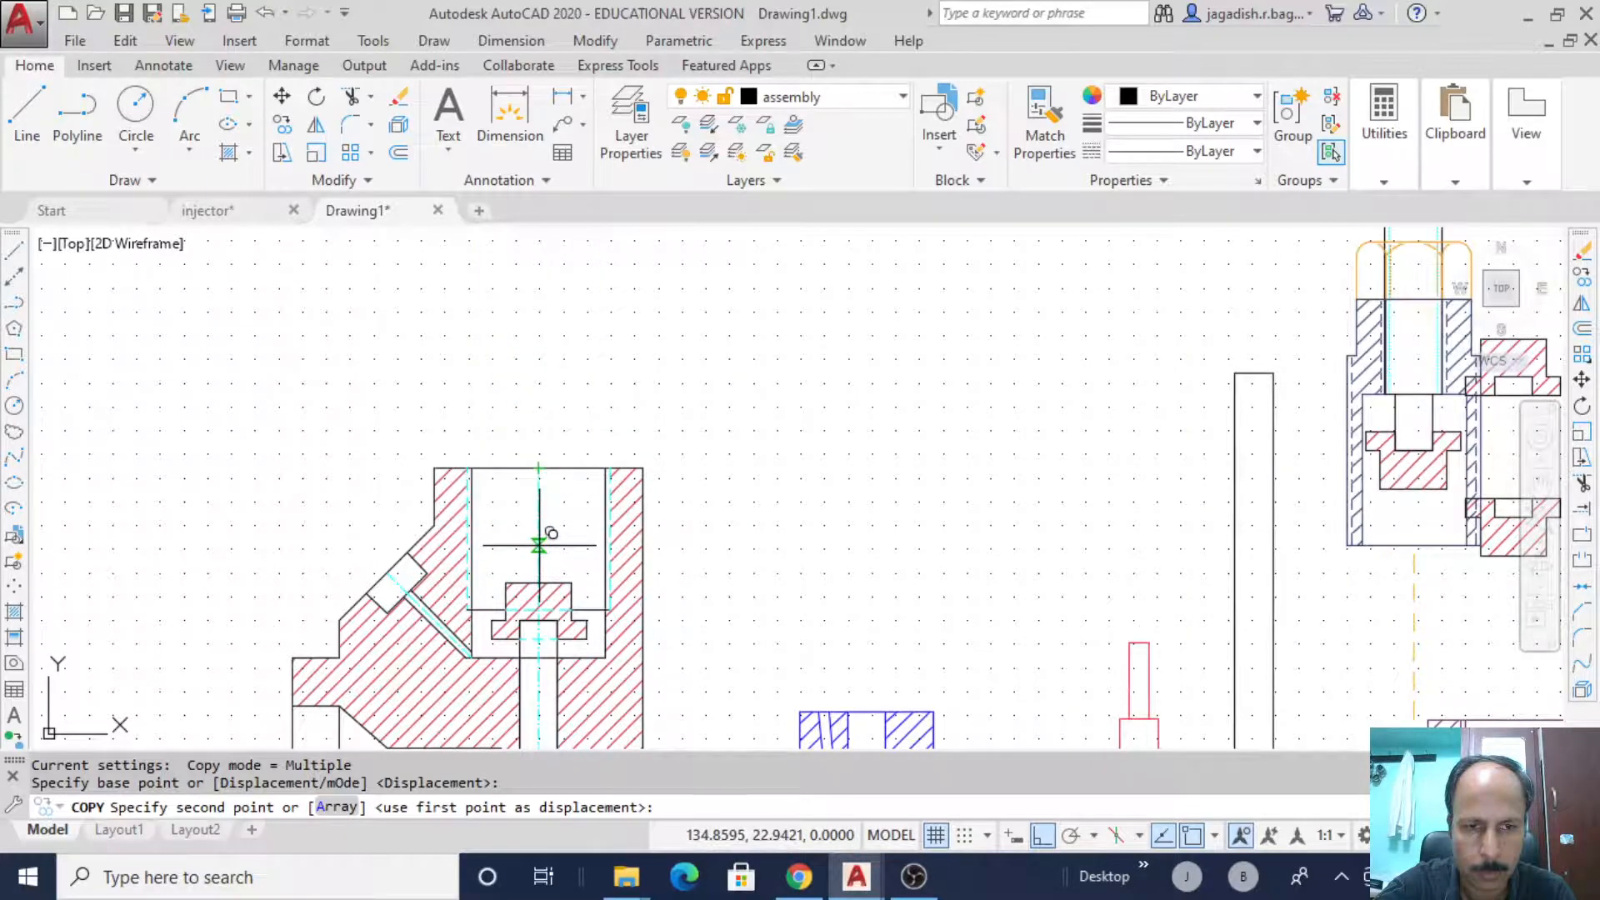
{"action": "left_click", "coordinate": [539, 546]}
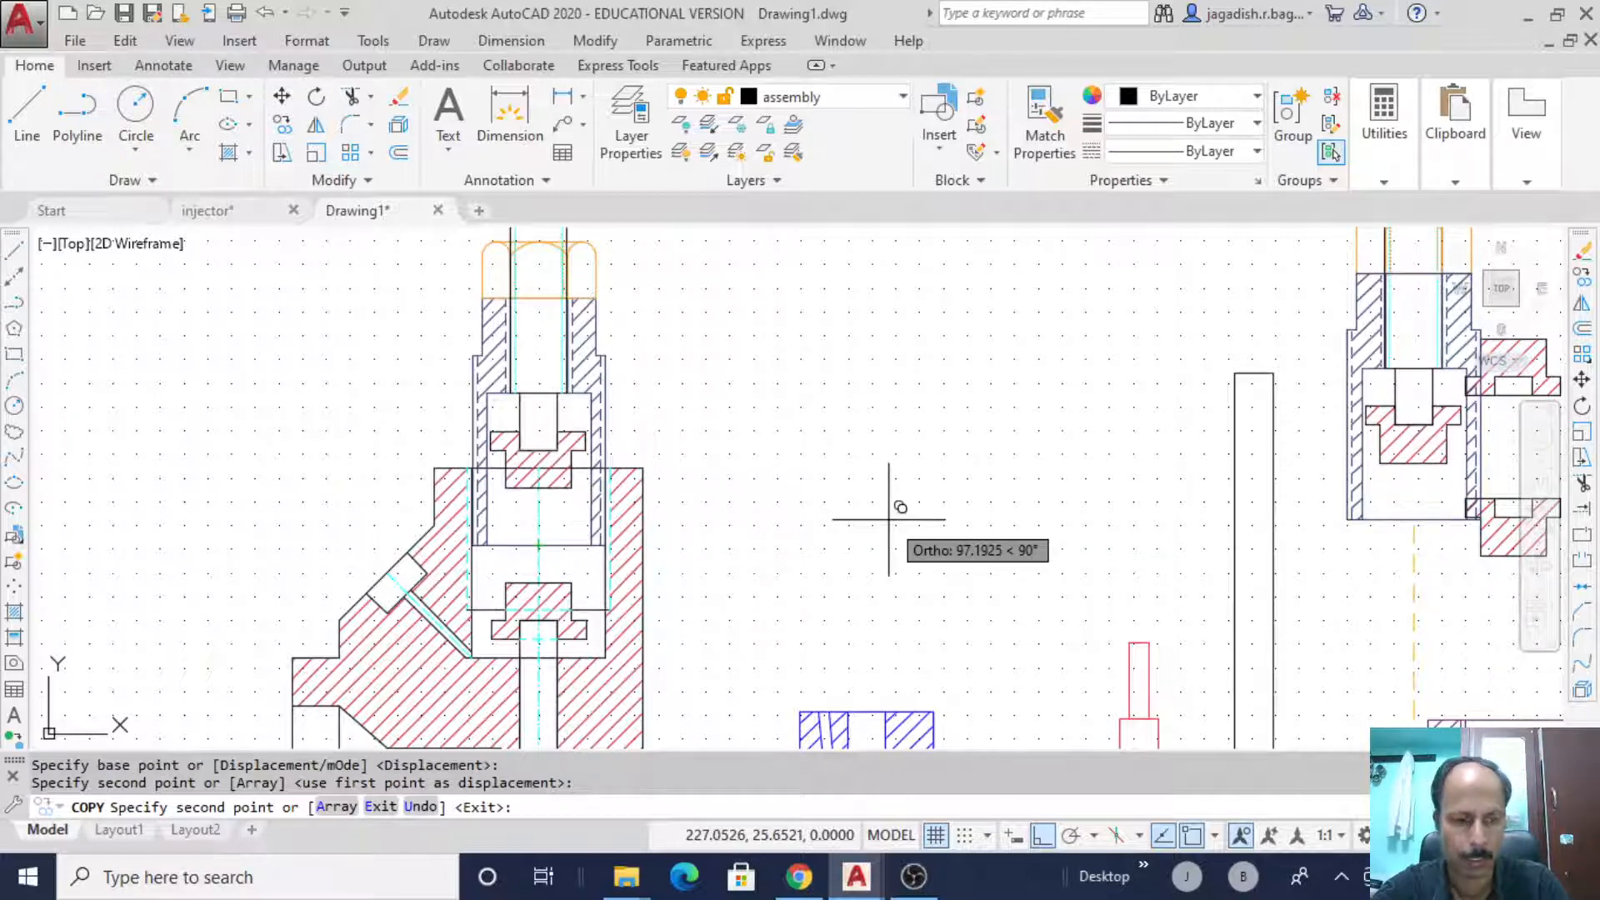
{"action": "key", "text": "Escape"}
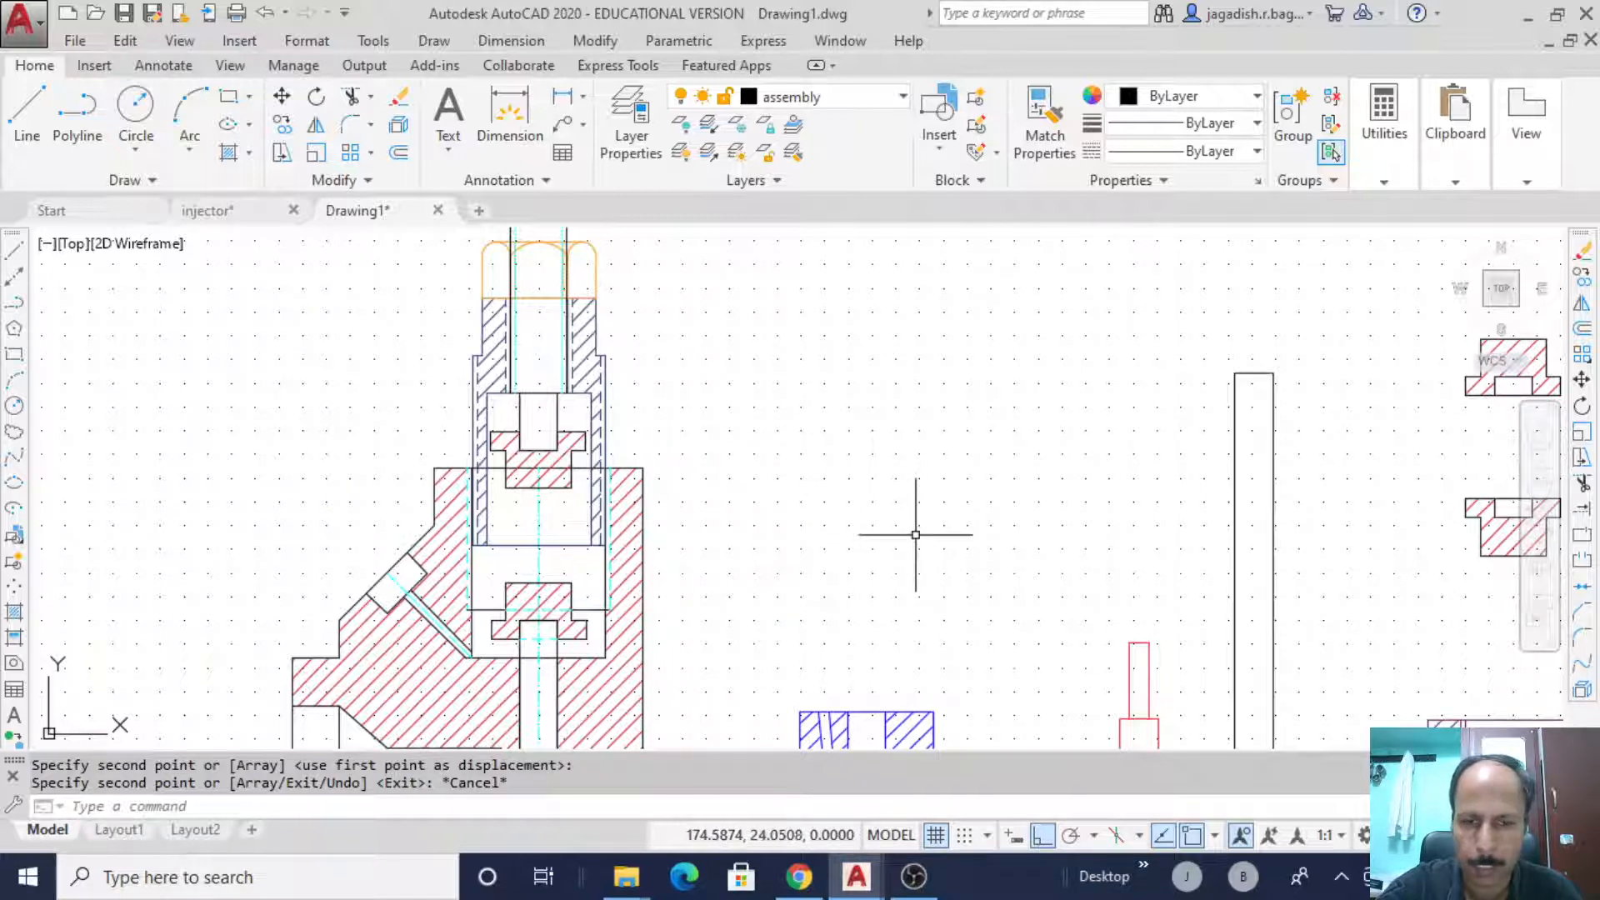
- Copy the orange hatched cap over the subassembly, placing its lower-left corner on the top-left corner of the injector body
{"action": "scroll", "coordinate": [915, 536], "scroll_direction": "down", "scroll_amount": 3}
{"action": "middle_click_drag", "start_coordinate": [710, 358], "coordinate": [817, 442]}
{"action": "mouse_move", "coordinate": [1410, 553]}
{"action": "middle_mouse_down"}
{"action": "mouse_move", "coordinate": [886, 536]}
{"action": "mouse_move", "coordinate": [885, 272]}
{"action": "middle_mouse_up"}
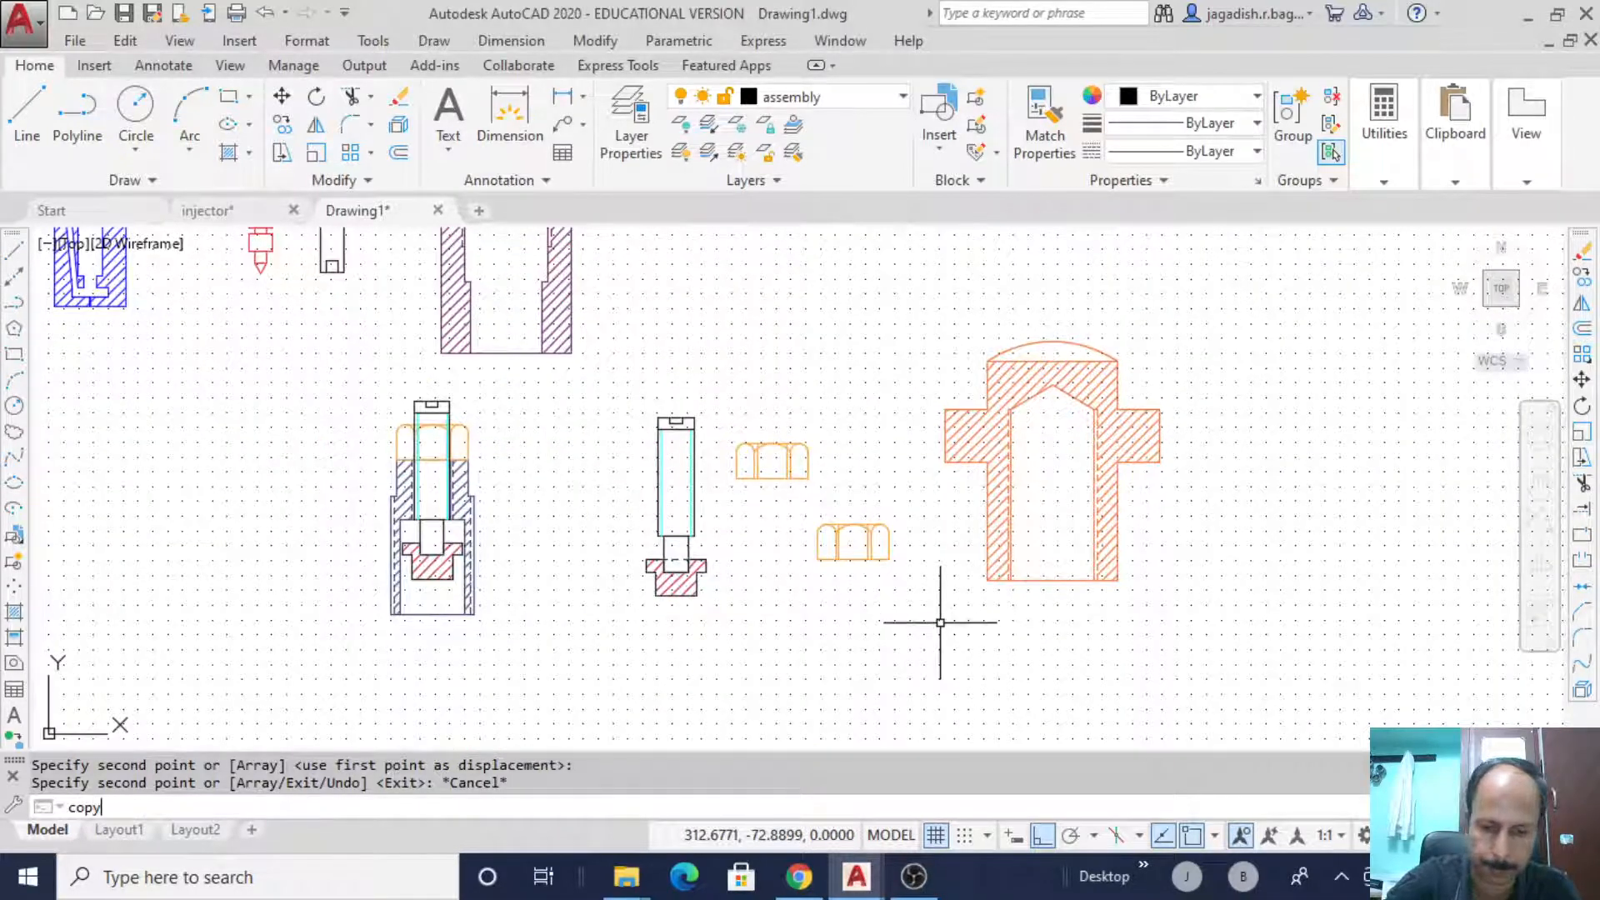
{"action": "key", "text": "Return"}
{"action": "mouse_move", "coordinate": [1027, 296]}
{"action": "left_mouse_down"}
{"action": "mouse_move", "coordinate": [964, 311]}
{"action": "mouse_move", "coordinate": [932, 489]}
{"action": "mouse_move", "coordinate": [1128, 668]}
{"action": "mouse_move", "coordinate": [1202, 310]}
{"action": "left_mouse_up"}
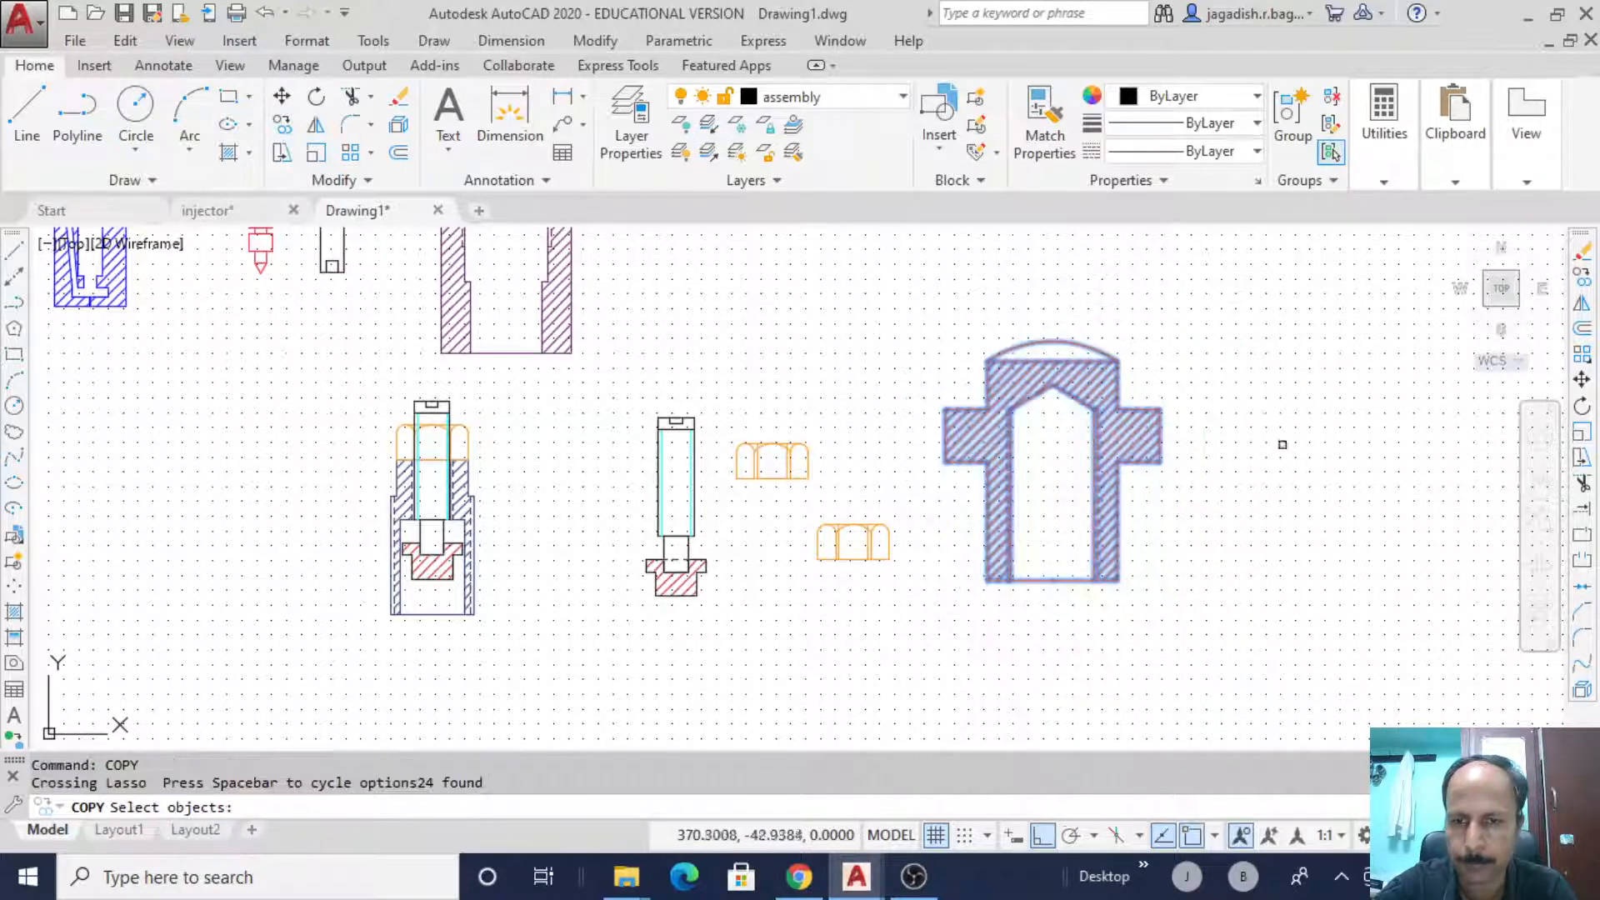
{"action": "key", "text": "Return"}
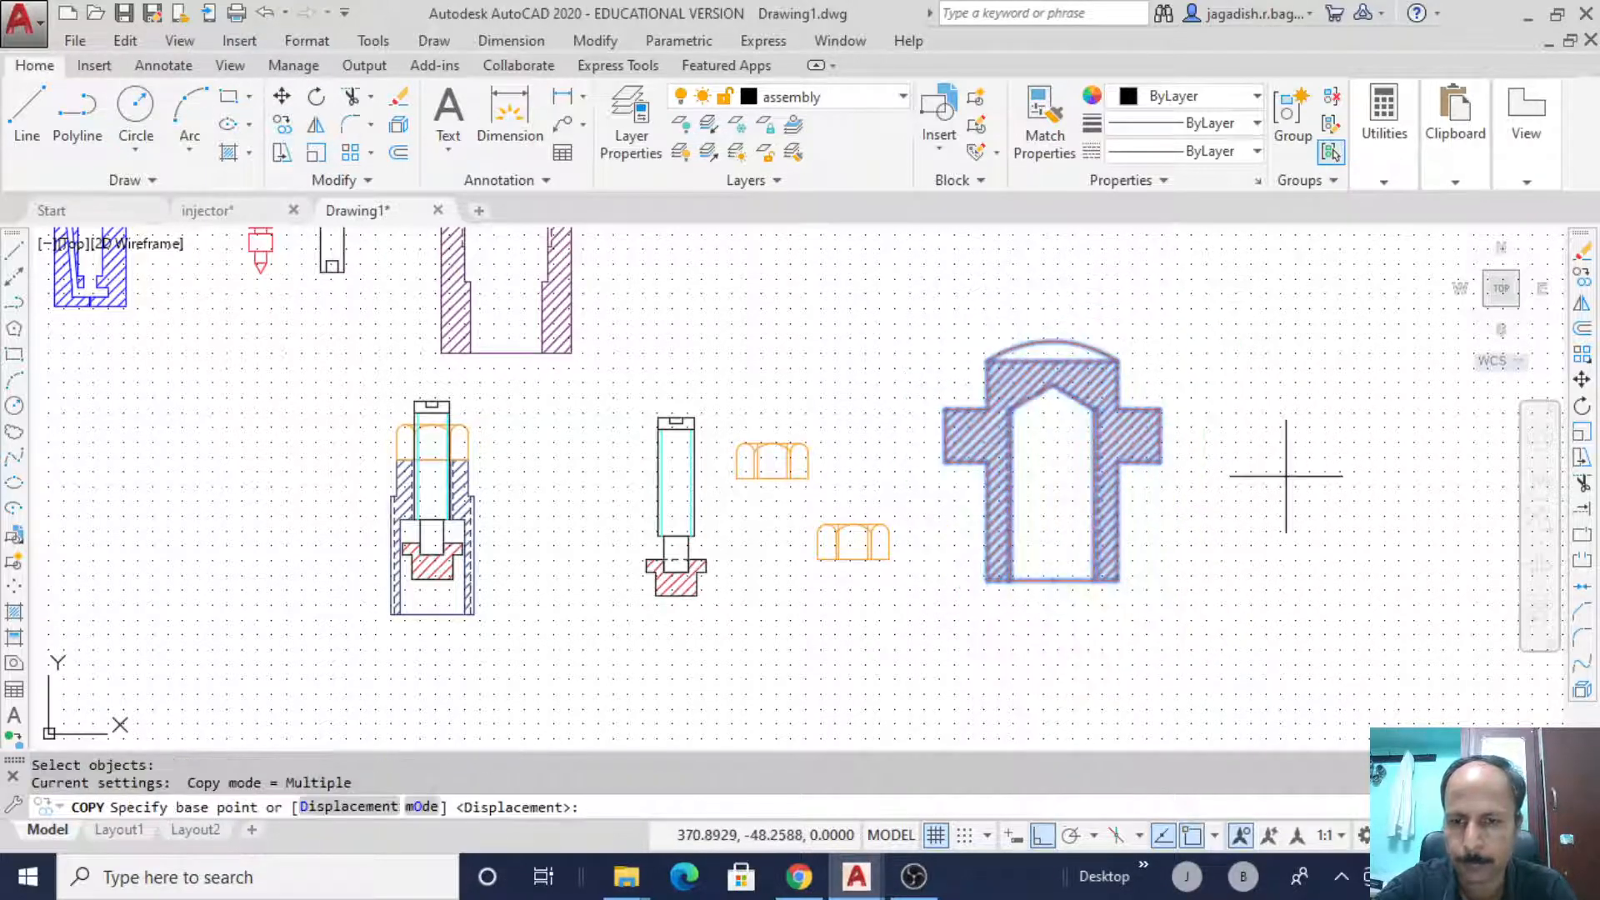
{"action": "left_click", "coordinate": [986, 581]}
{"action": "mouse_move", "coordinate": [733, 316]}
{"action": "middle_mouse_down"}
{"action": "mouse_move", "coordinate": [804, 403]}
{"action": "mouse_move", "coordinate": [1103, 497]}
{"action": "middle_mouse_up"}
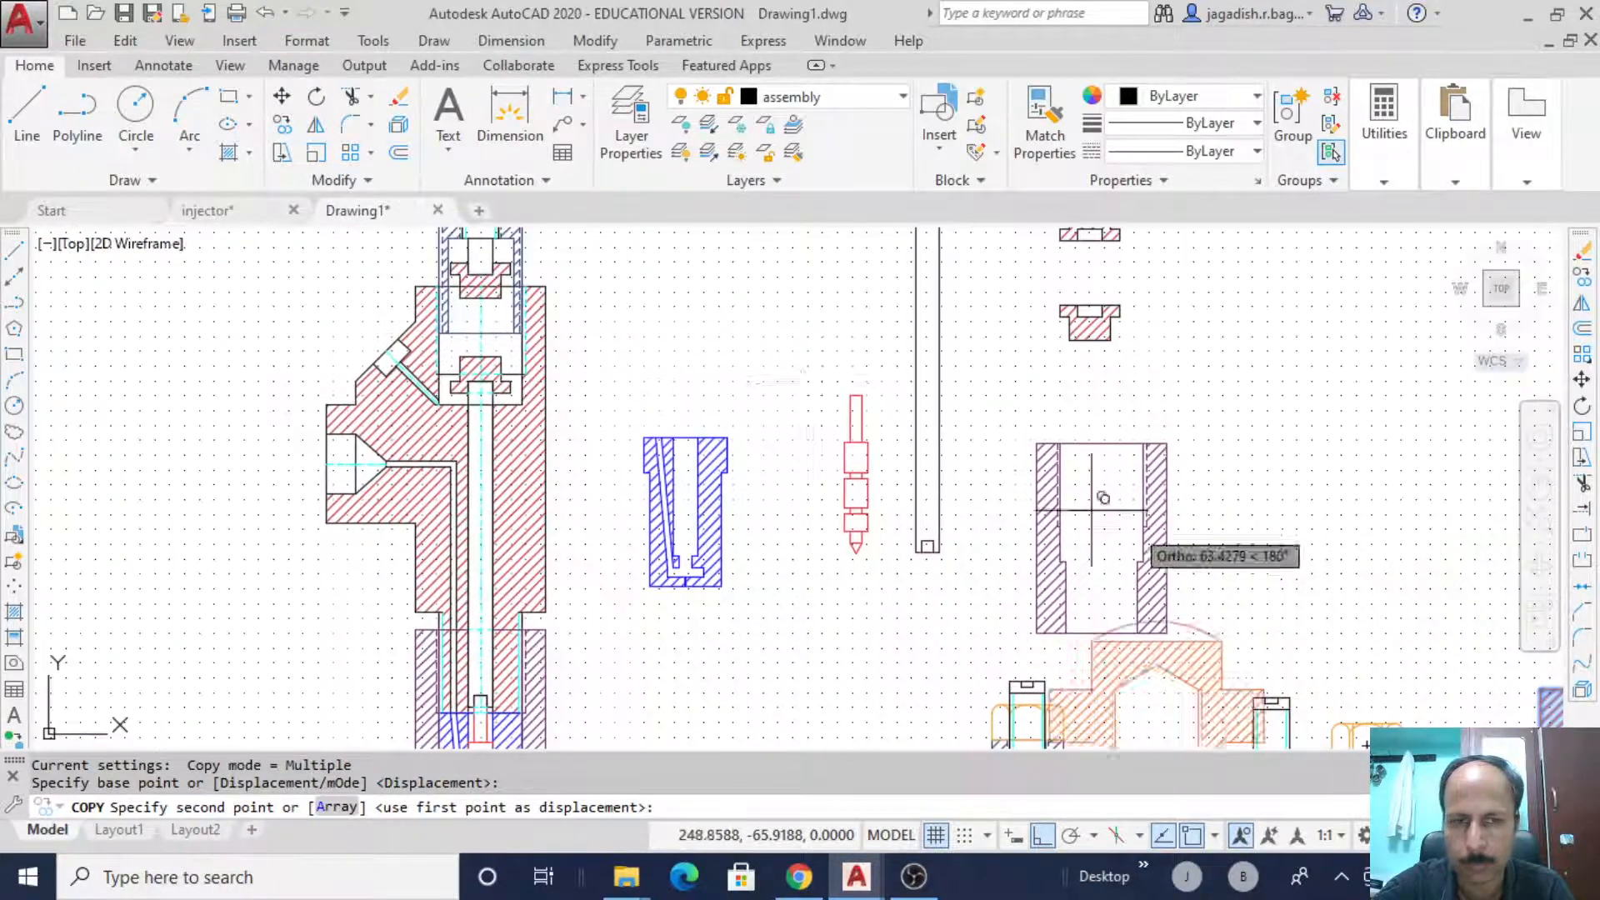
{"action": "middle_click_drag", "start_coordinate": [732, 346], "coordinate": [998, 579]}
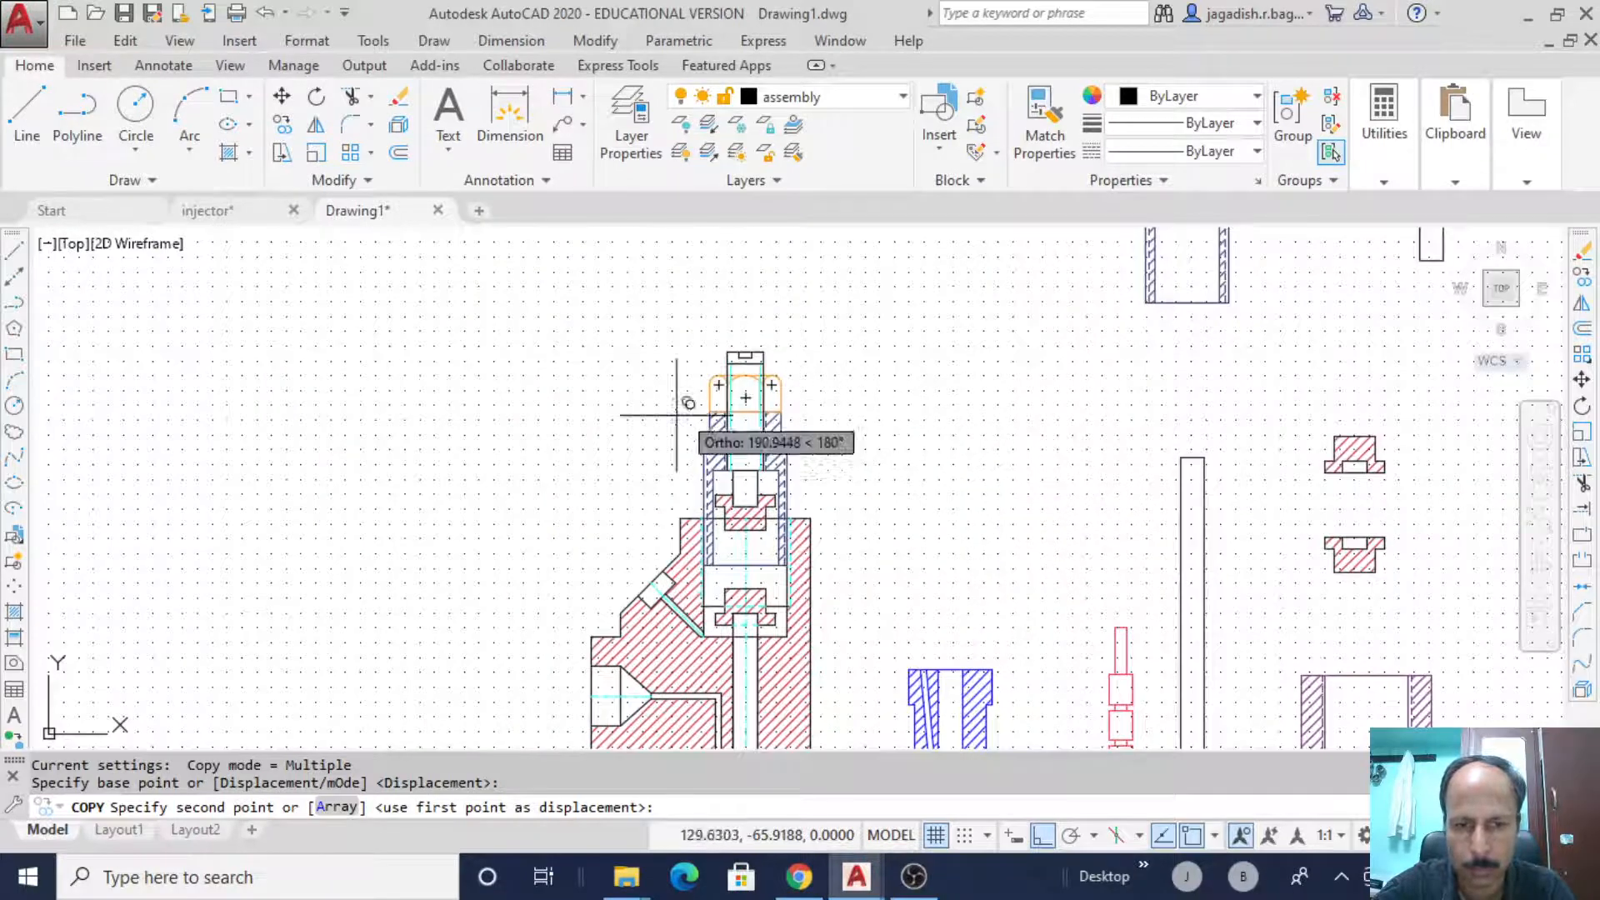
{"action": "left_click", "coordinate": [680, 518]}
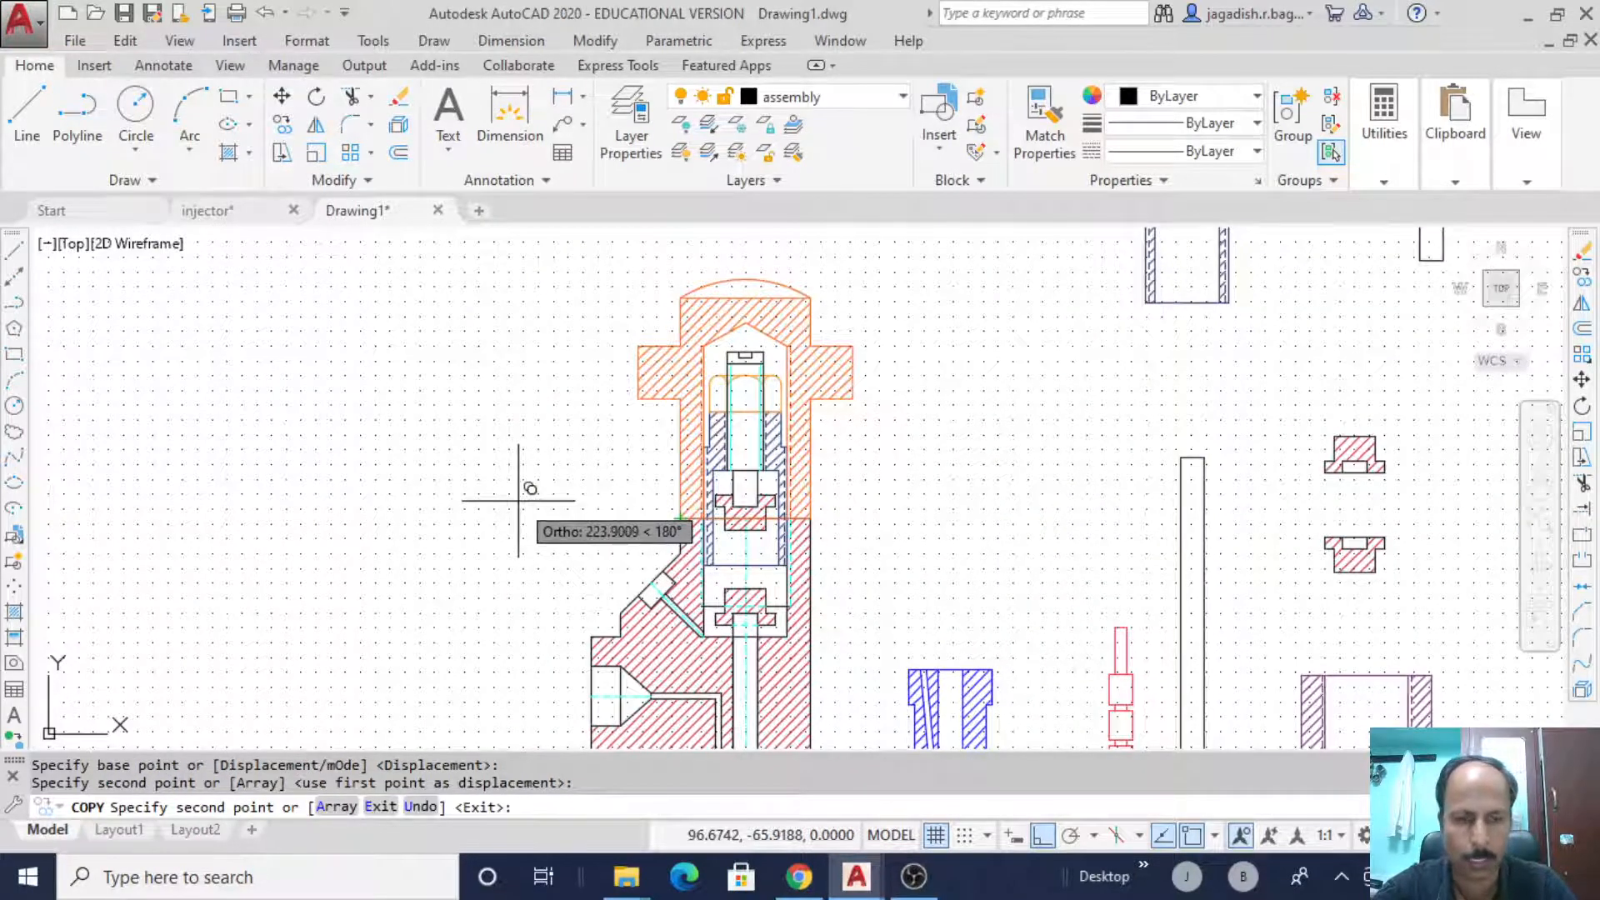
{"action": "key", "text": "Escape"}
- Trim the overlapping horizontal lines at the cap-body joint between the two side edges of the upper flanged part
{"action": "middle_click_drag", "start_coordinate": [972, 528], "coordinate": [960, 429]}
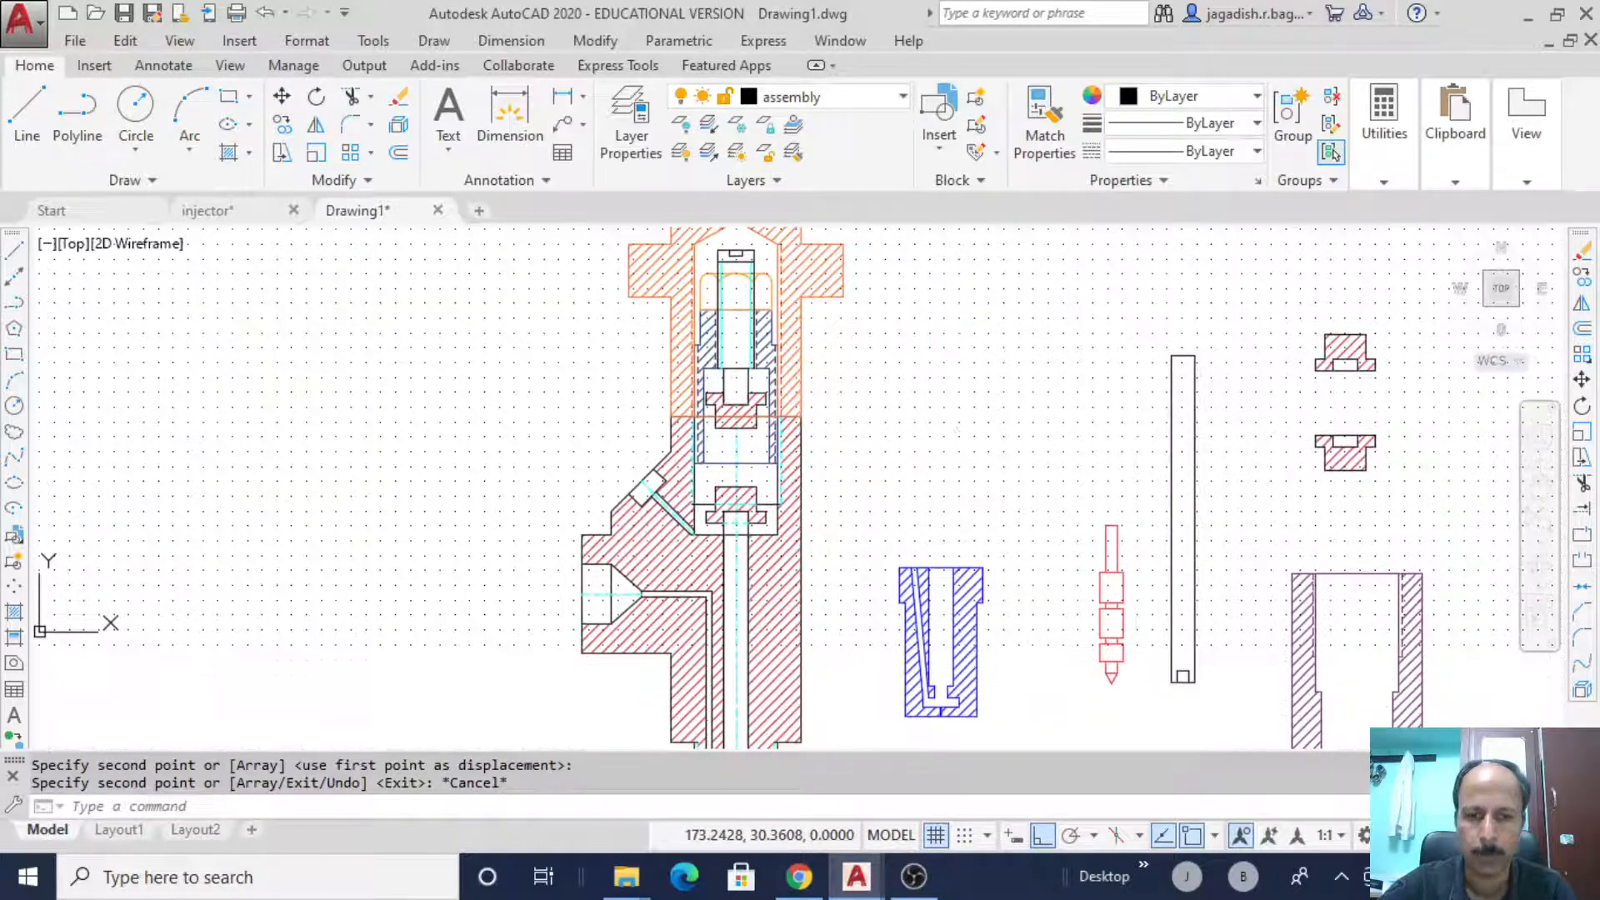
{"action": "scroll", "coordinate": [865, 431], "scroll_direction": "up", "scroll_amount": 2}
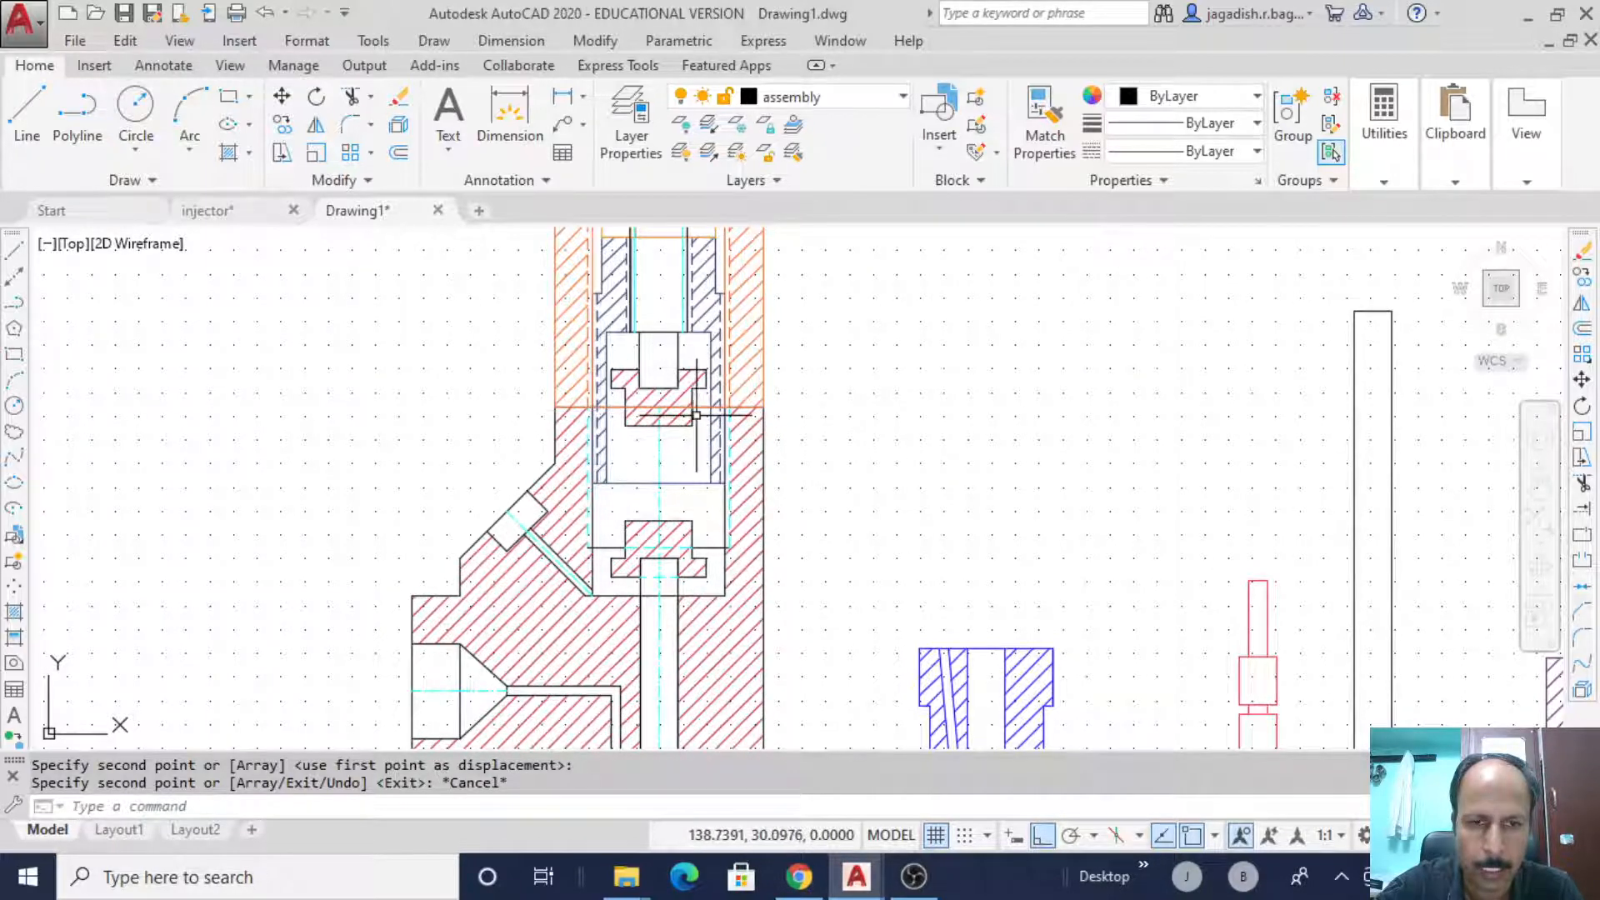
{"action": "scroll", "coordinate": [721, 409], "scroll_direction": "up", "scroll_amount": 3}
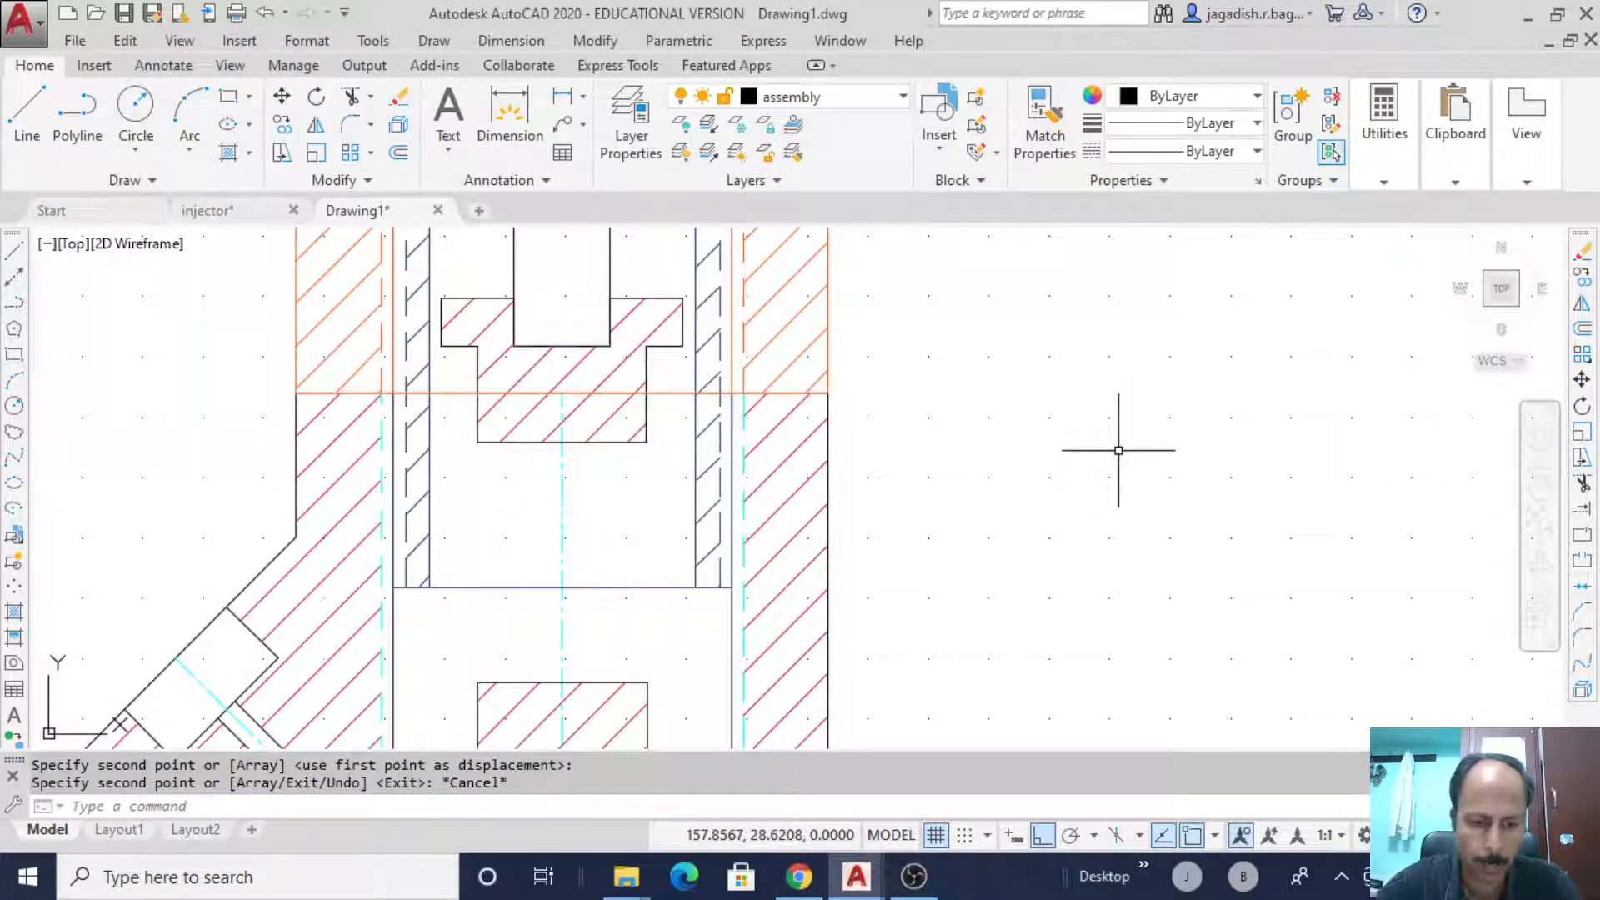
{"action": "key", "text": "Return"}
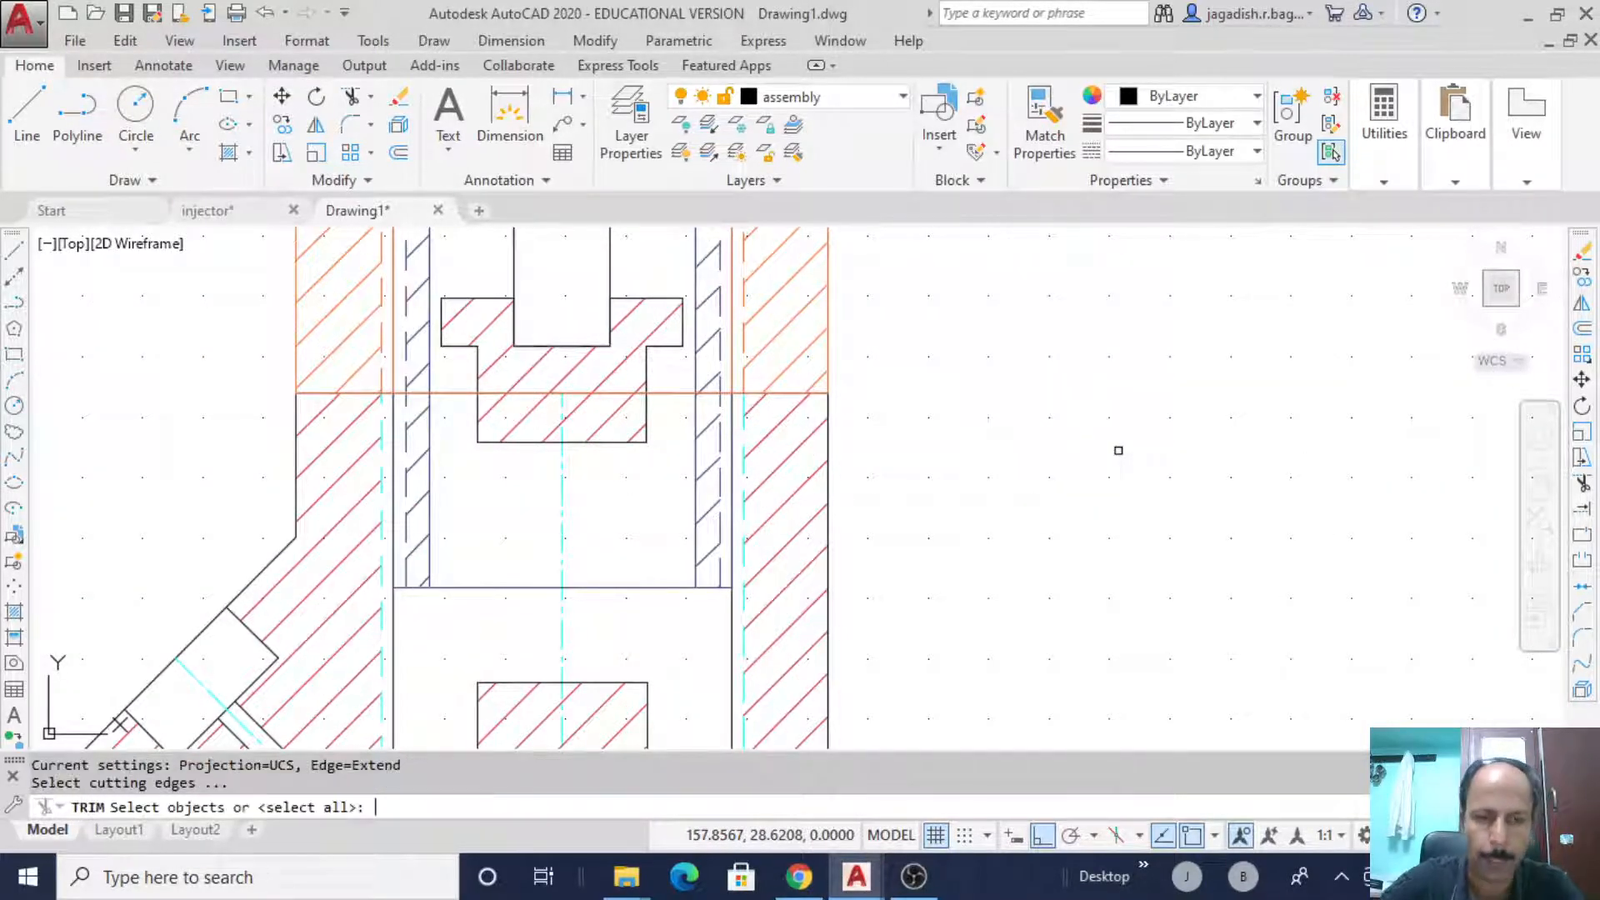
{"action": "left_click", "coordinate": [644, 424]}
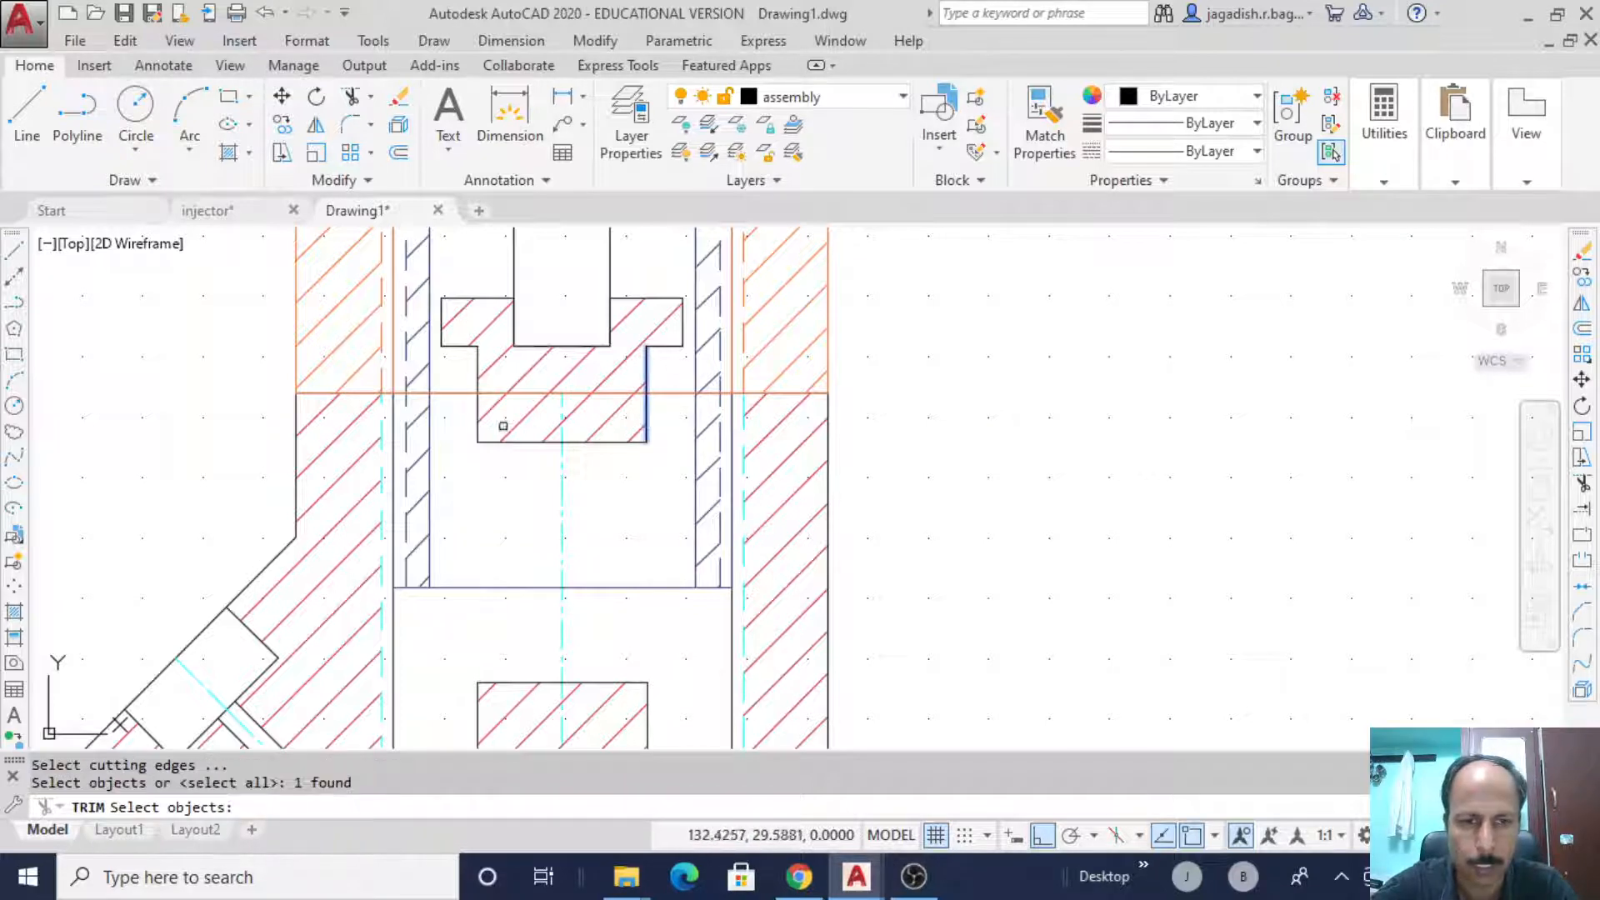
{"action": "left_click", "coordinate": [477, 416]}
{"action": "key", "text": "Return"}
{"action": "left_click", "coordinate": [533, 383]}
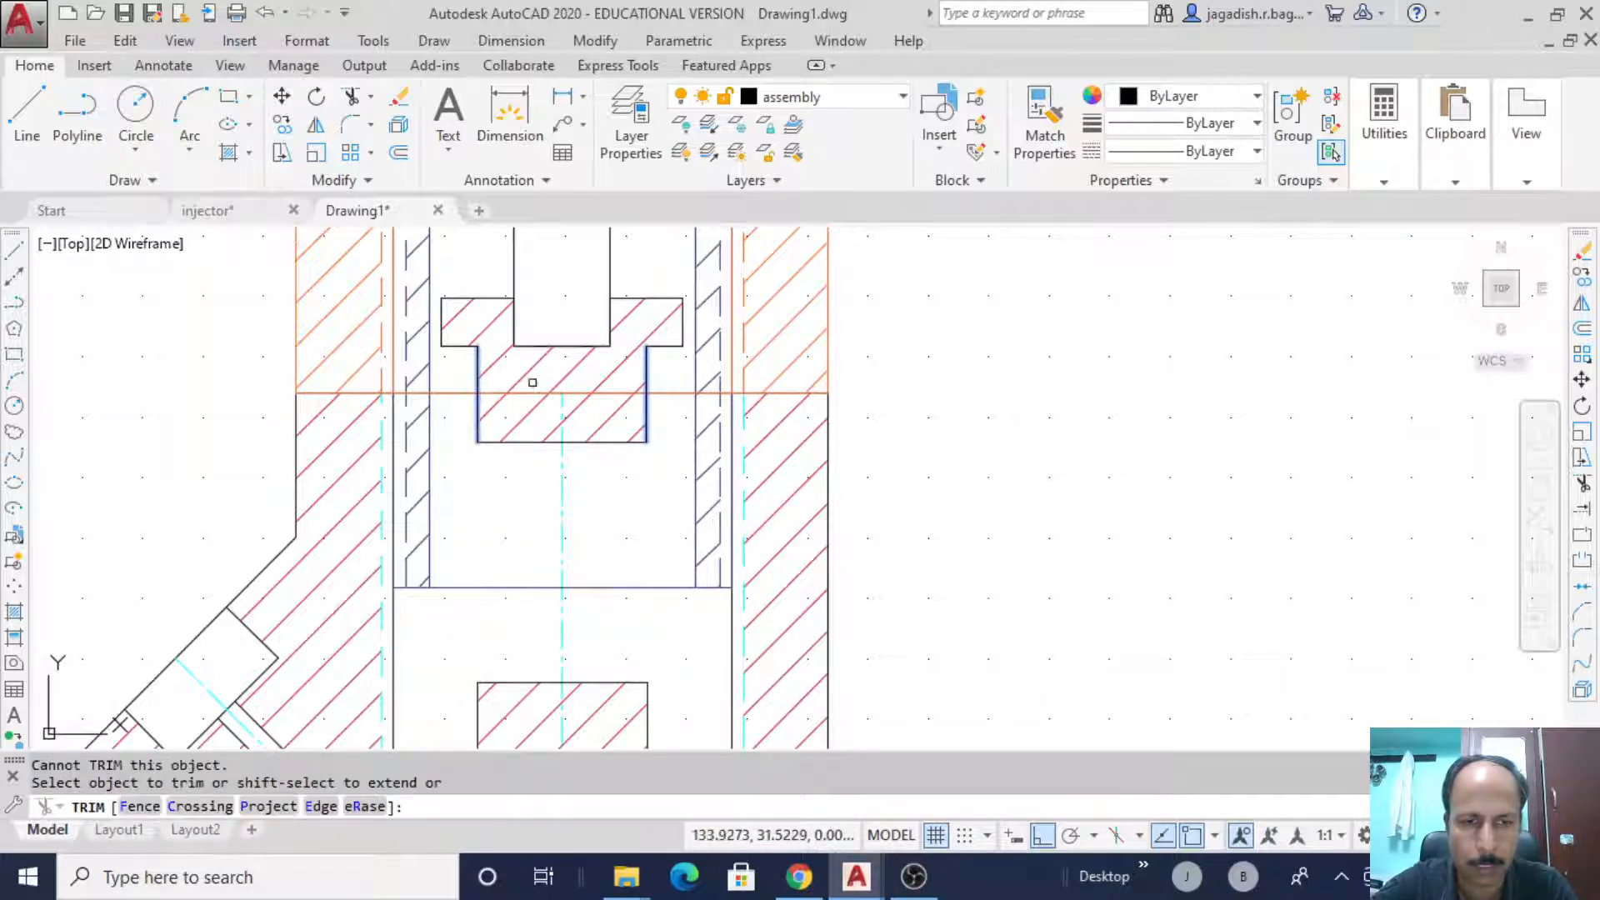
{"action": "left_click", "coordinate": [542, 392]}
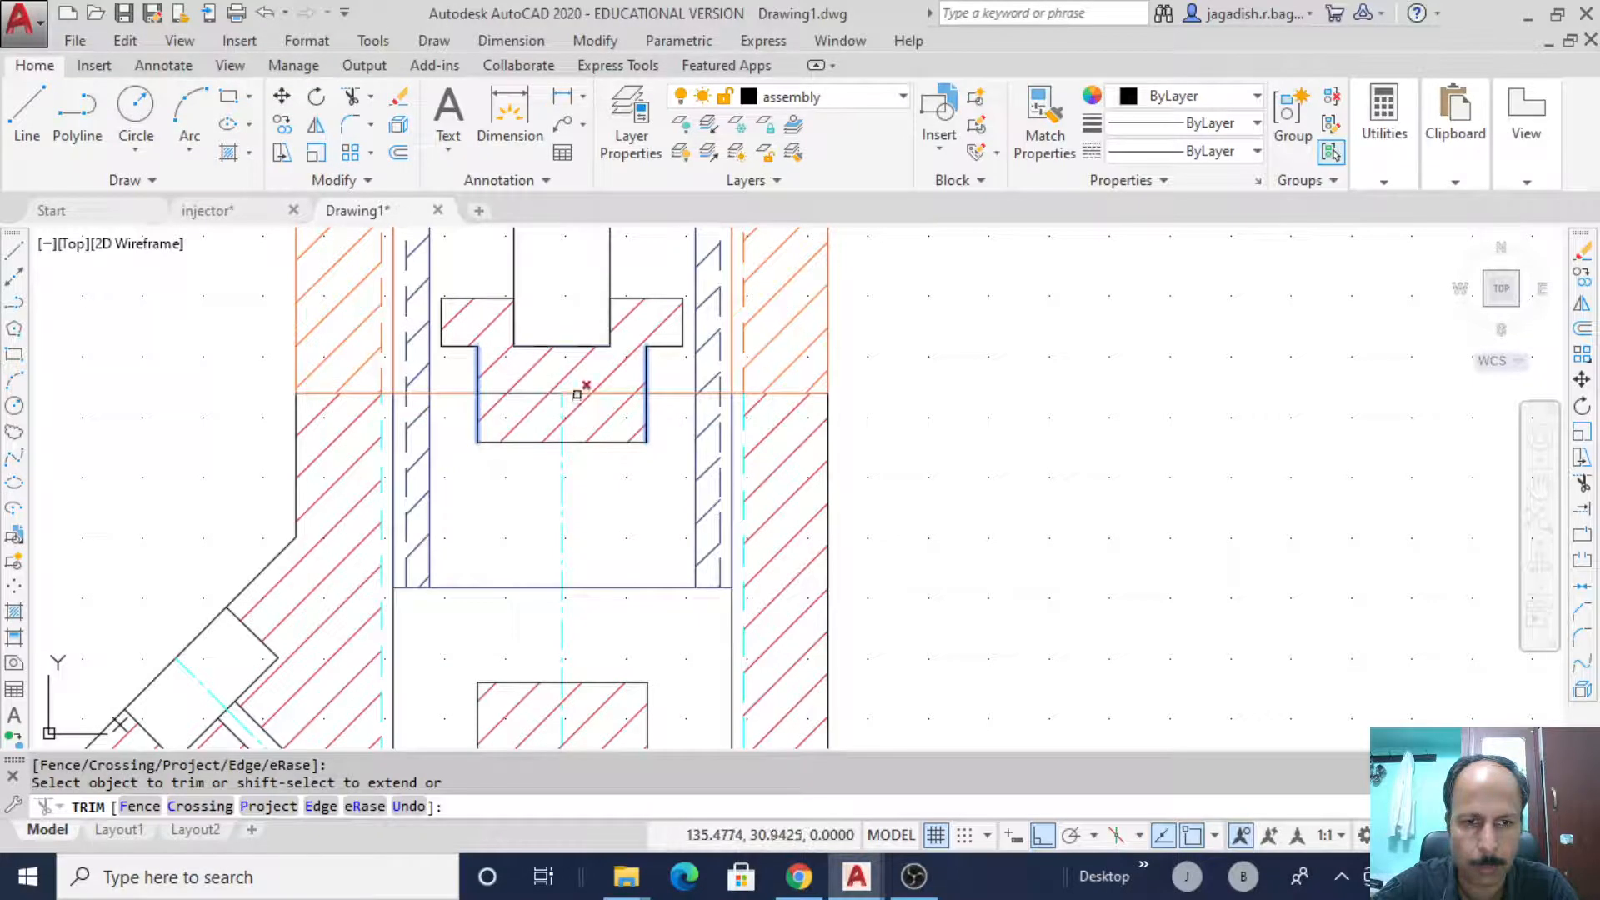
{"action": "left_click", "coordinate": [625, 439]}
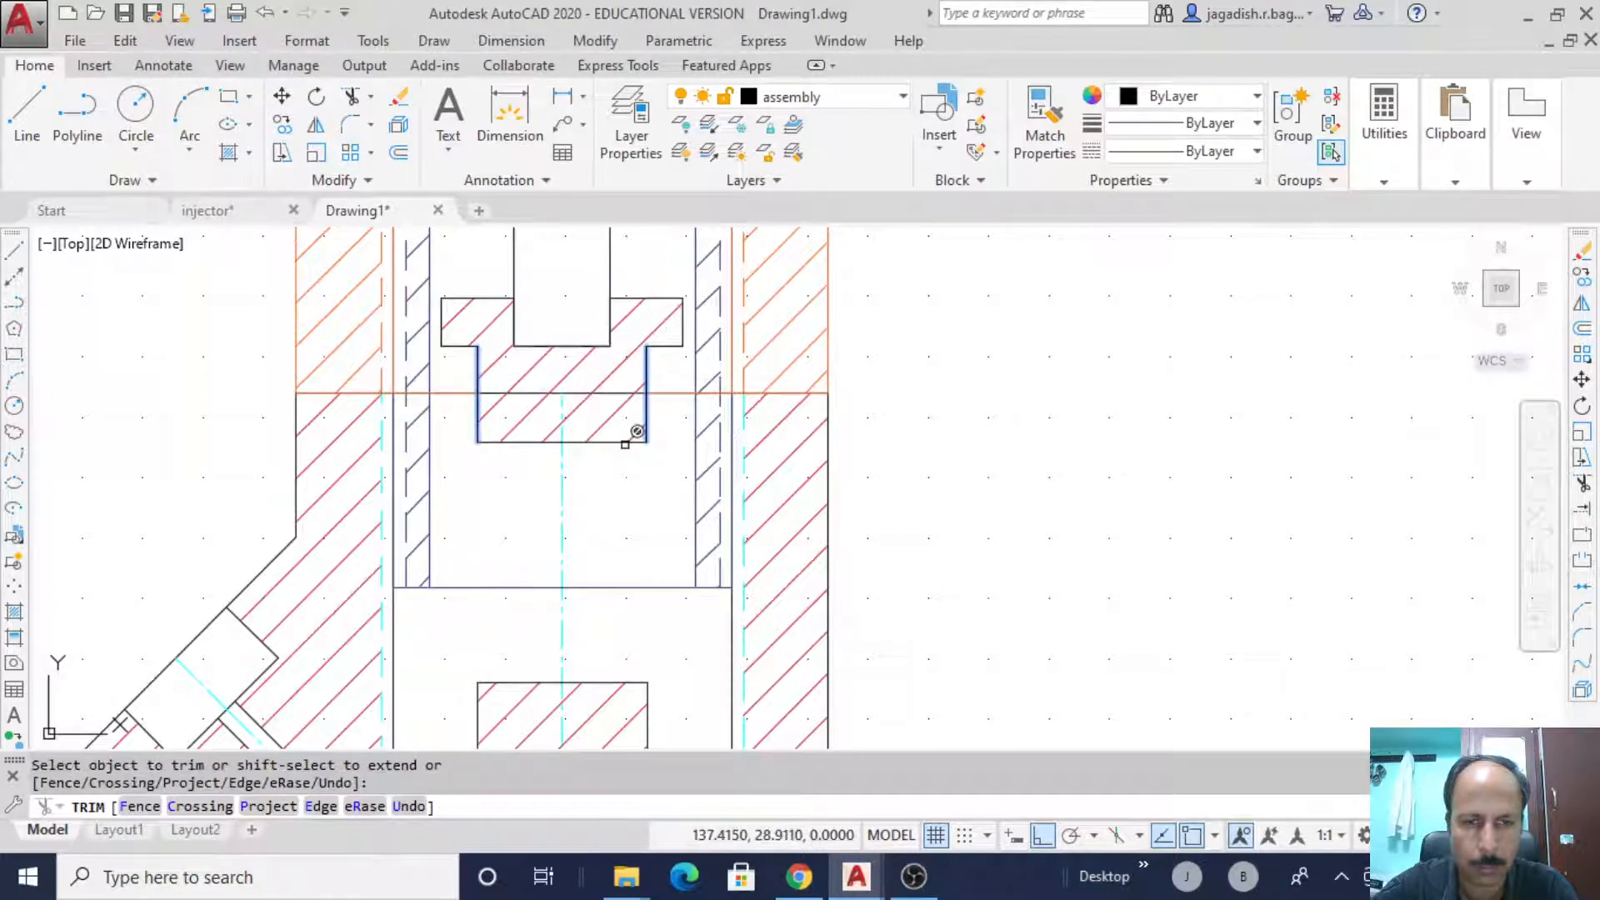
{"action": "left_click", "coordinate": [617, 389]}
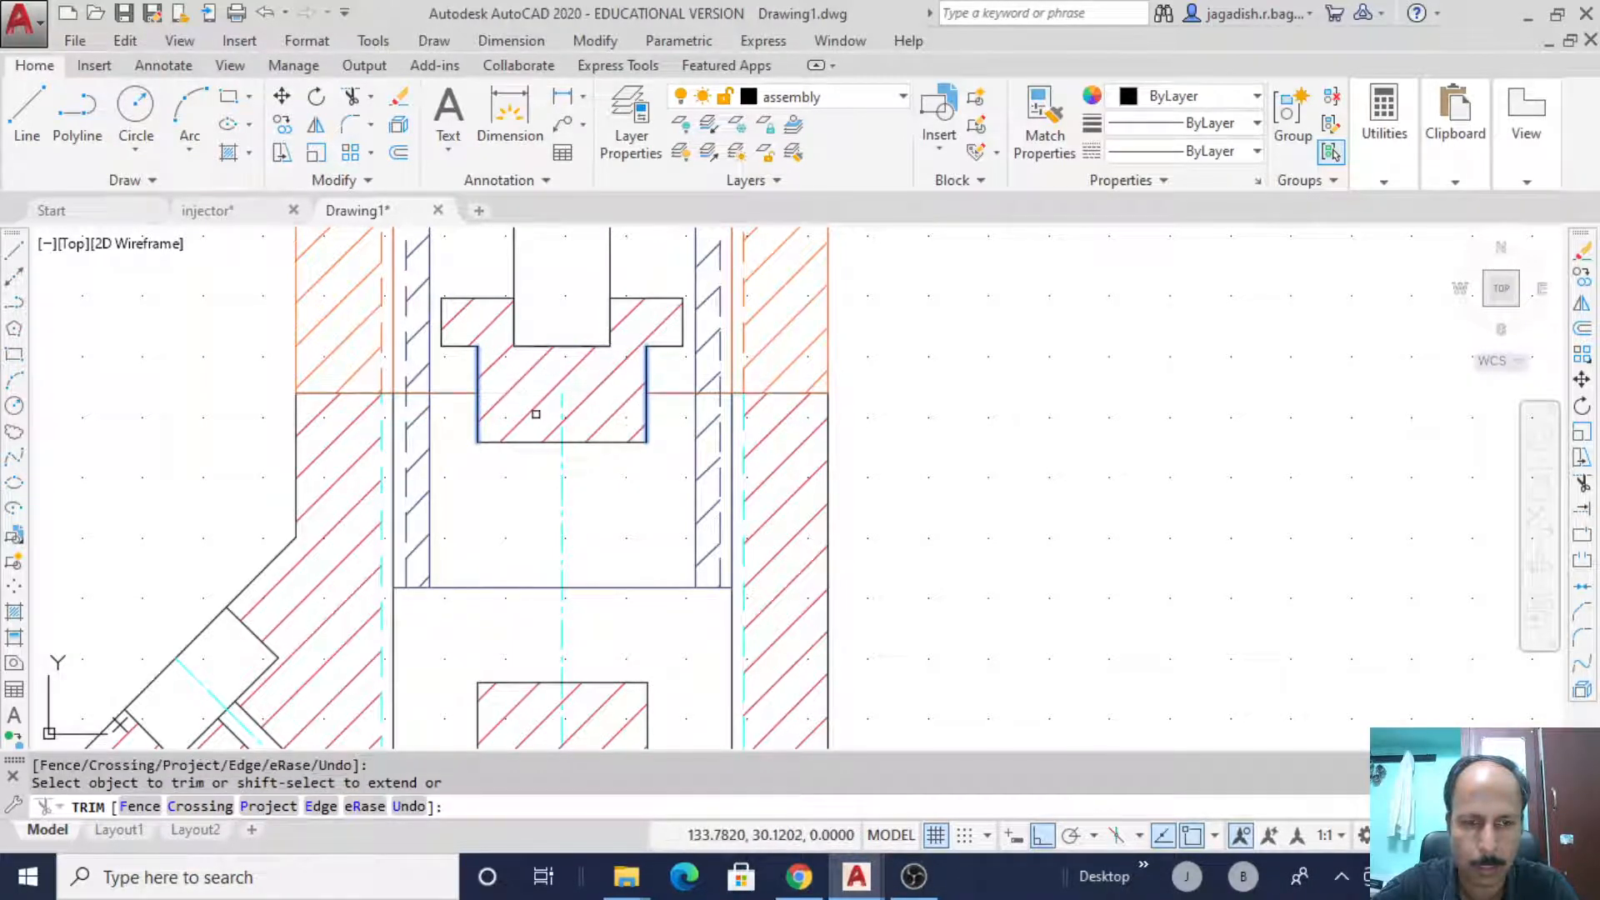
{"action": "right_click", "coordinate": [1046, 410]}
{"action": "left_click", "coordinate": [1083, 425]}
- Draw a horizontal line across the upper flanged part at the cap-body joint, between its two side edges
{"action": "left_click", "coordinate": [14, 249]}
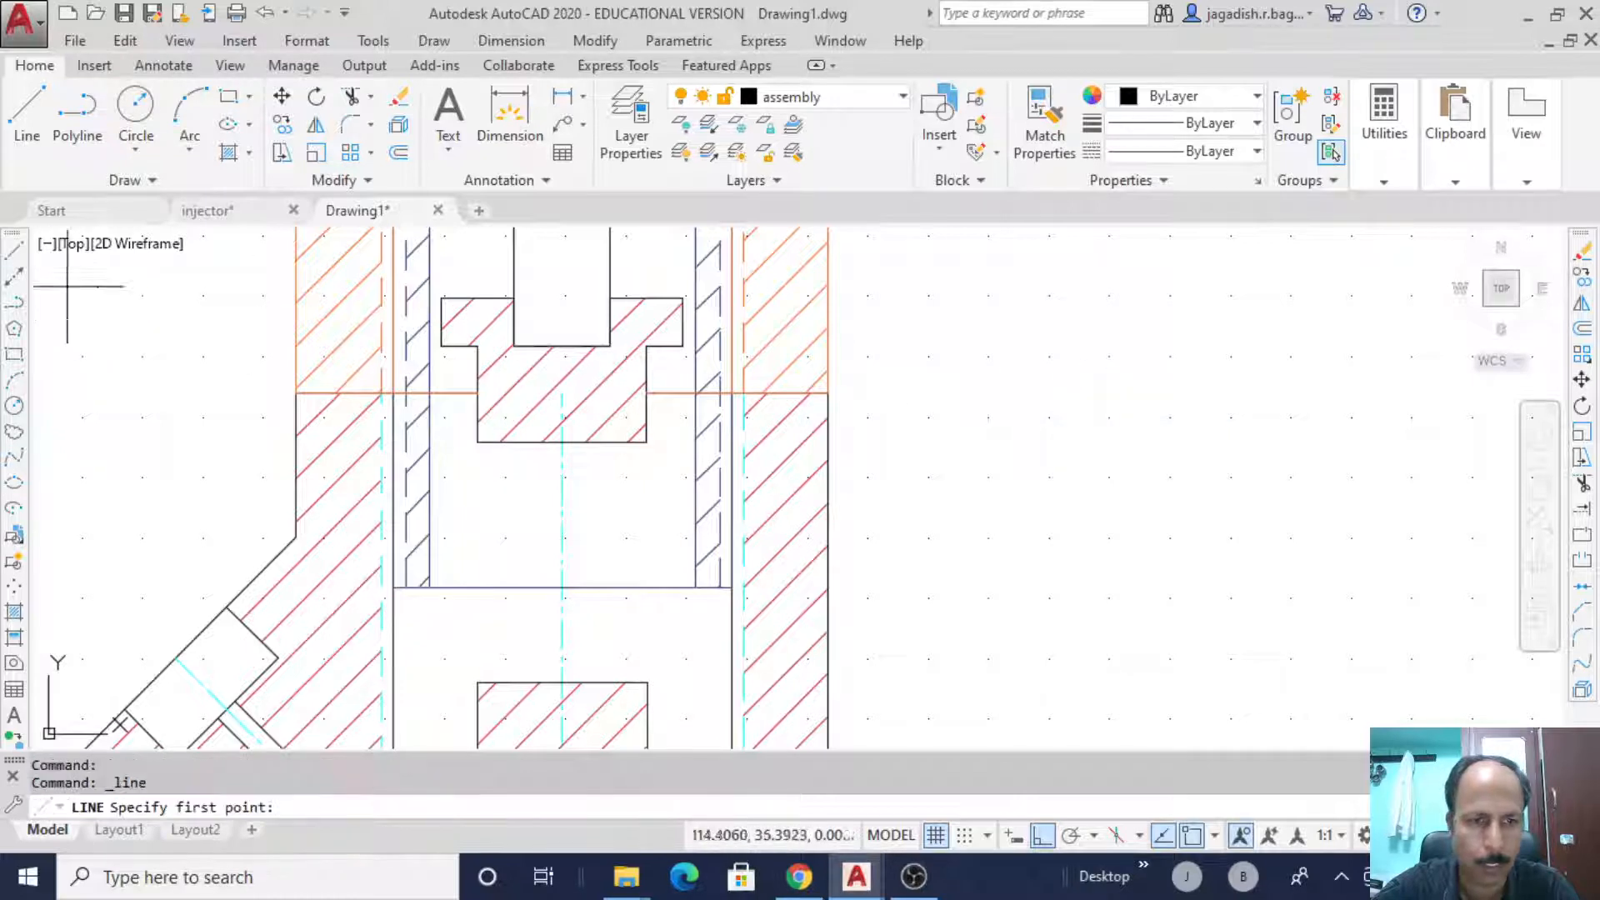
{"action": "left_click", "coordinate": [476, 393]}
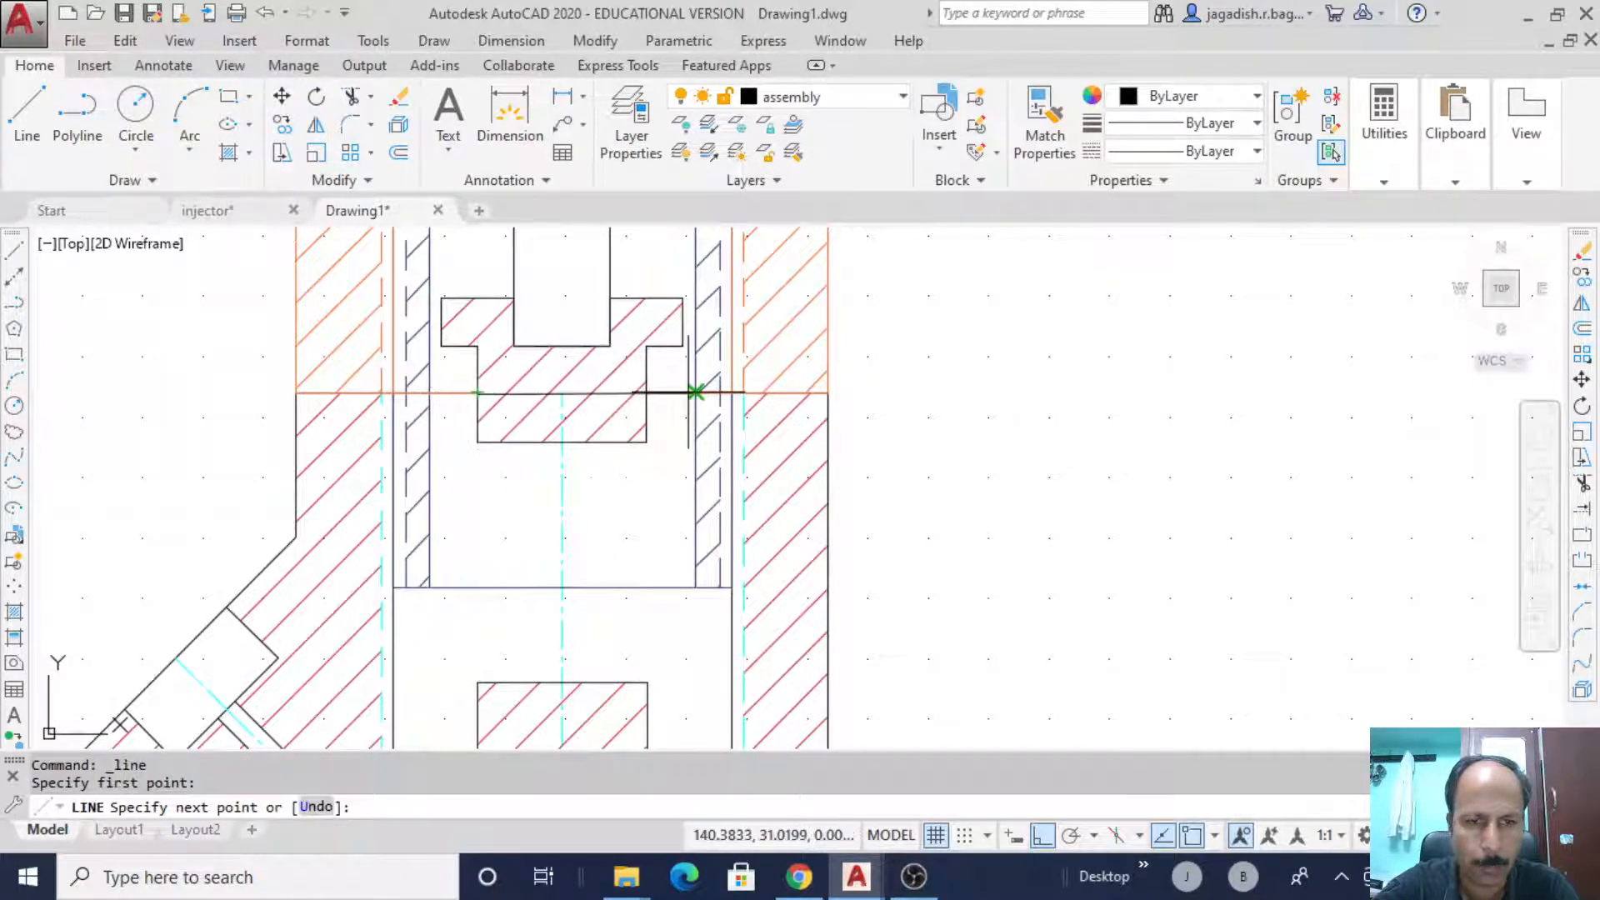
{"action": "left_click", "coordinate": [646, 392]}
{"action": "key", "text": "Escape"}
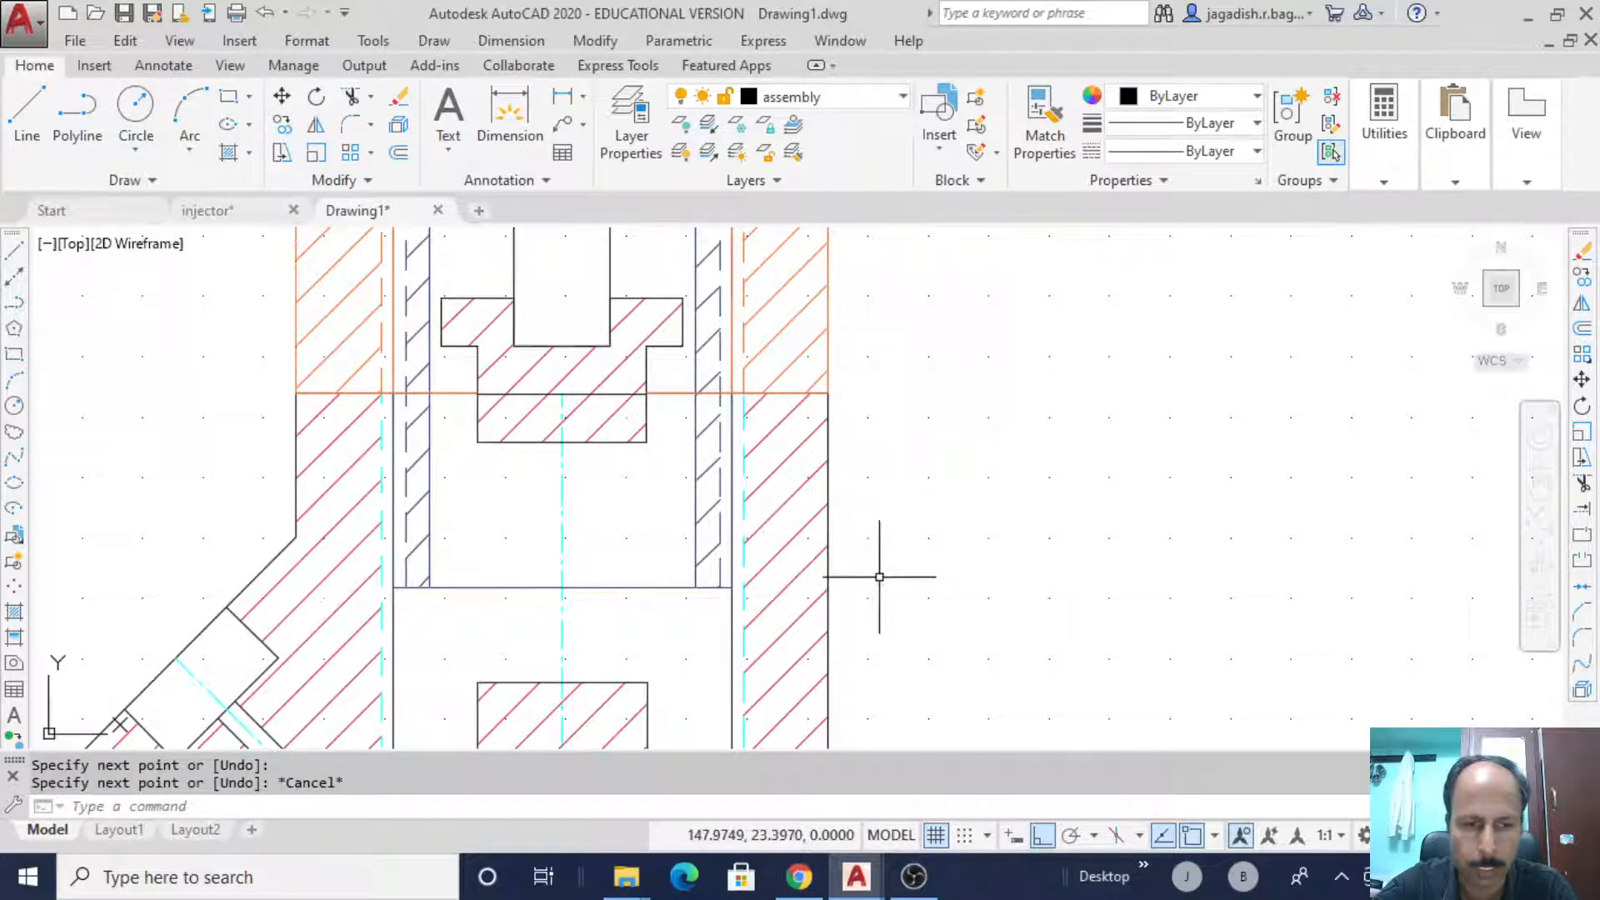
- Match the new line across the flanged part to the properties of the cyan dashed thread line in the body
{"action": "left_click", "coordinate": [1045, 118]}
{"action": "left_click", "coordinate": [380, 545]}
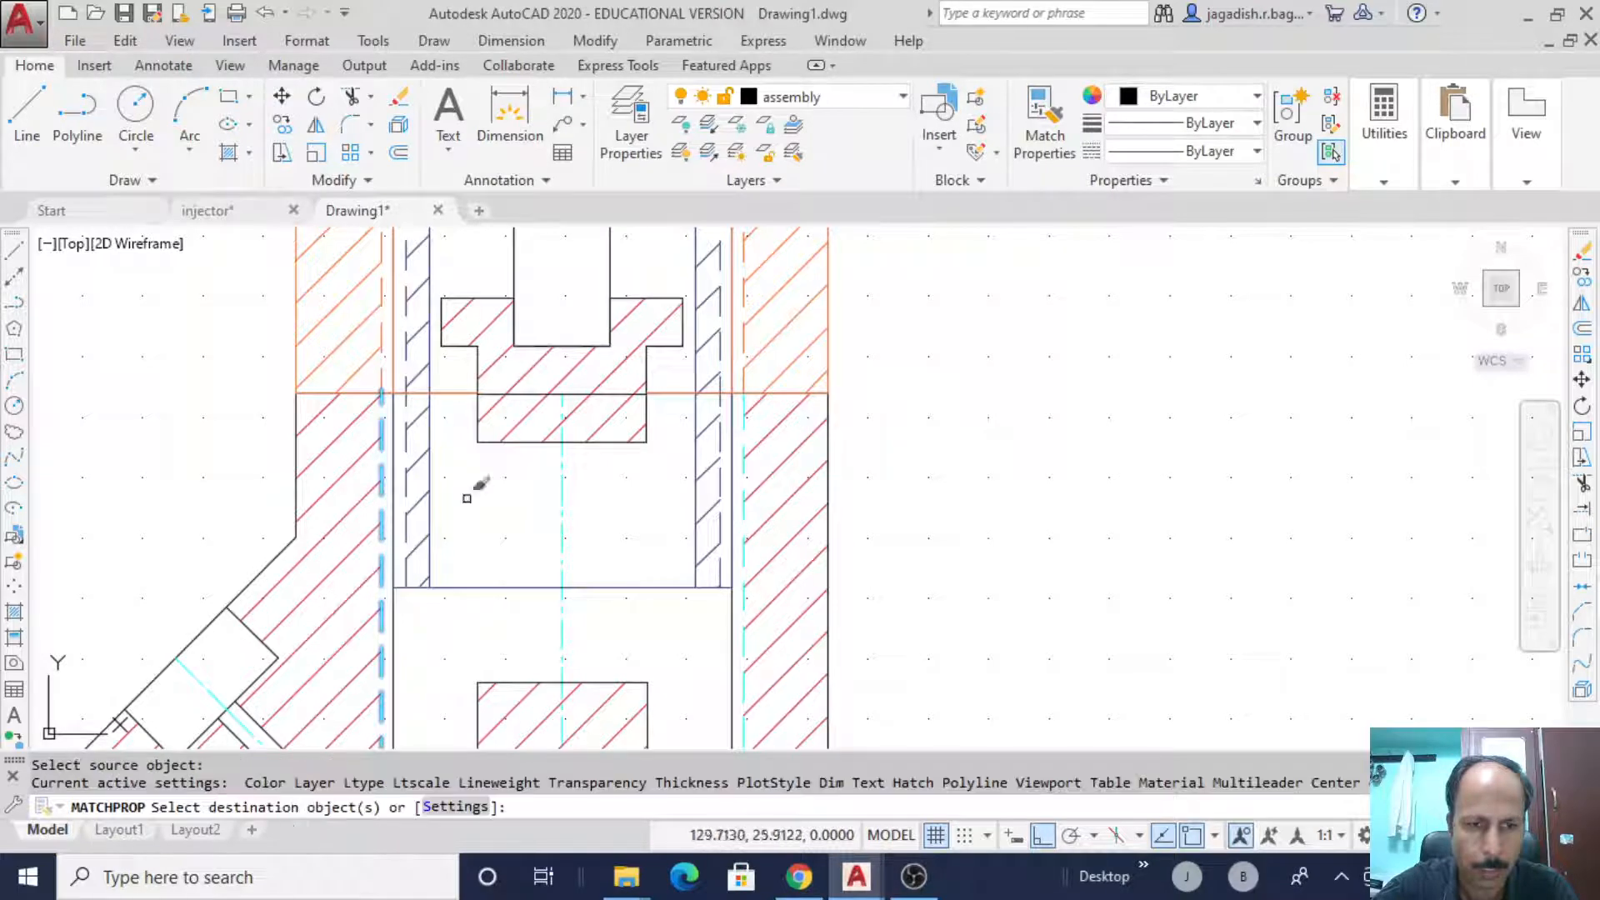
{"action": "left_click", "coordinate": [574, 395]}
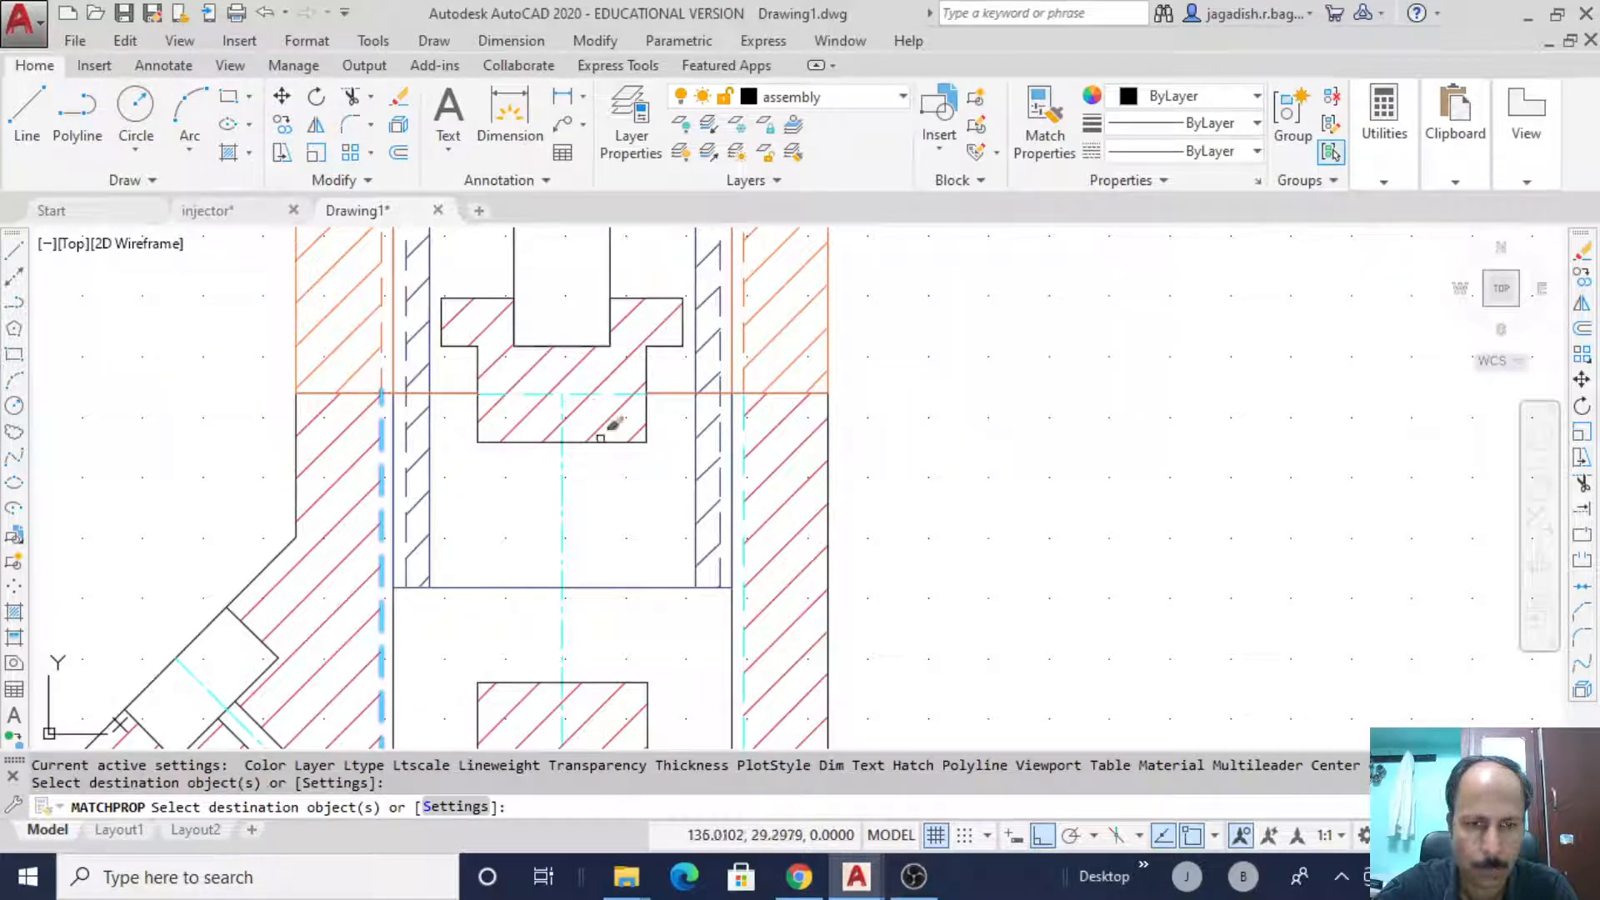
{"action": "right_click", "coordinate": [1117, 395]}
{"action": "left_click", "coordinate": [1169, 406]}
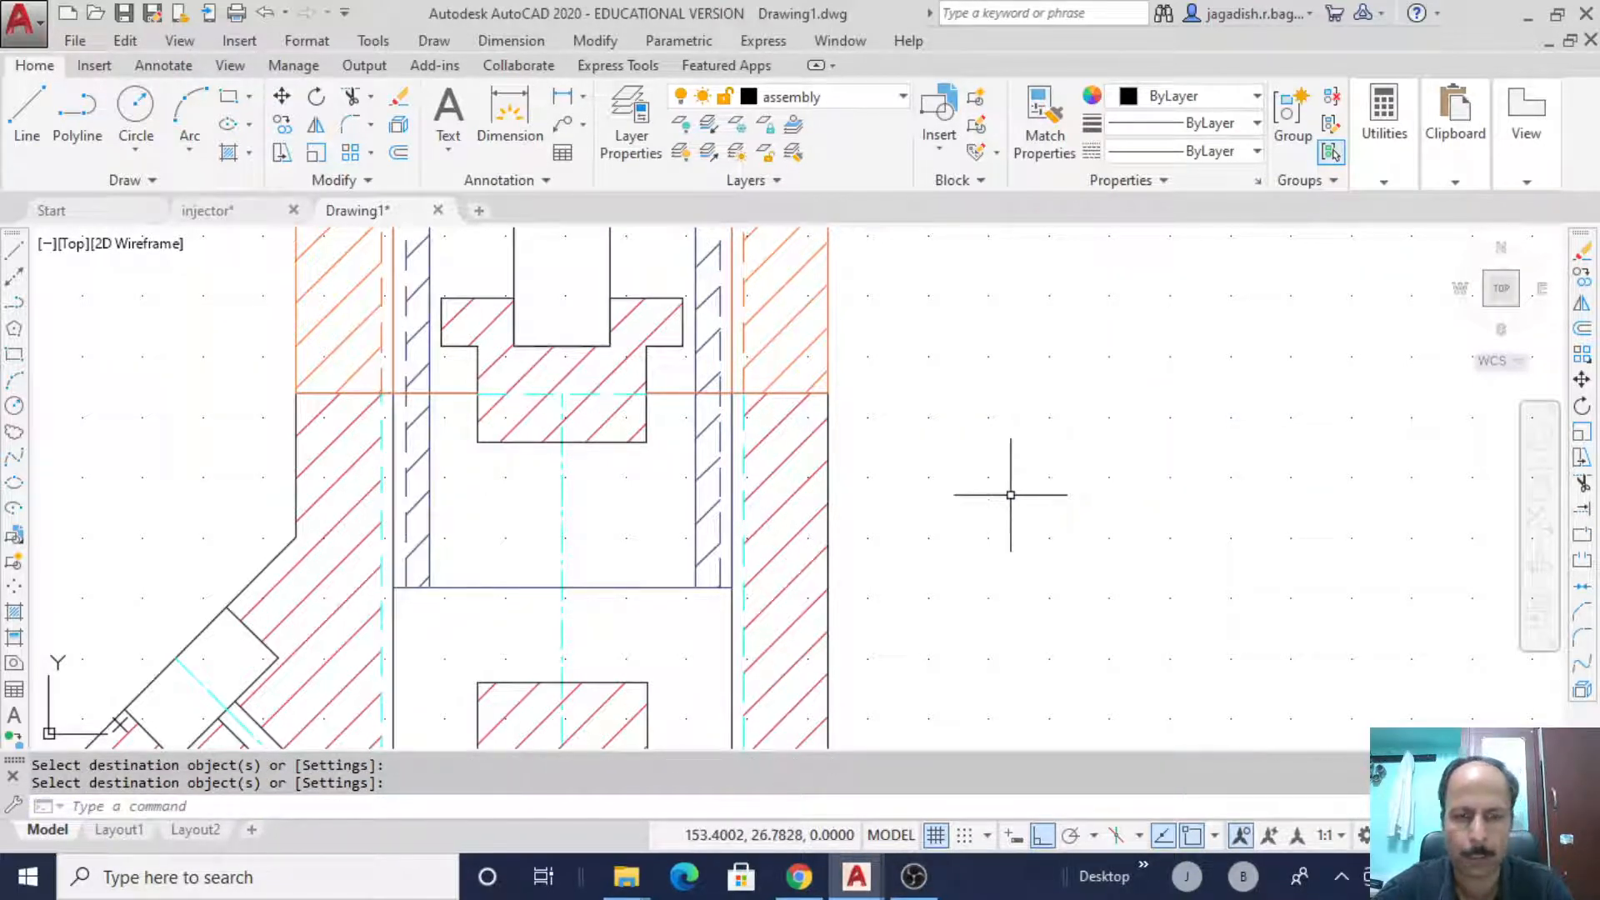
- Examine the whole injector assembly among the separate parts and frame it with a window zoom
{"action": "left_click", "coordinate": [715, 393]}
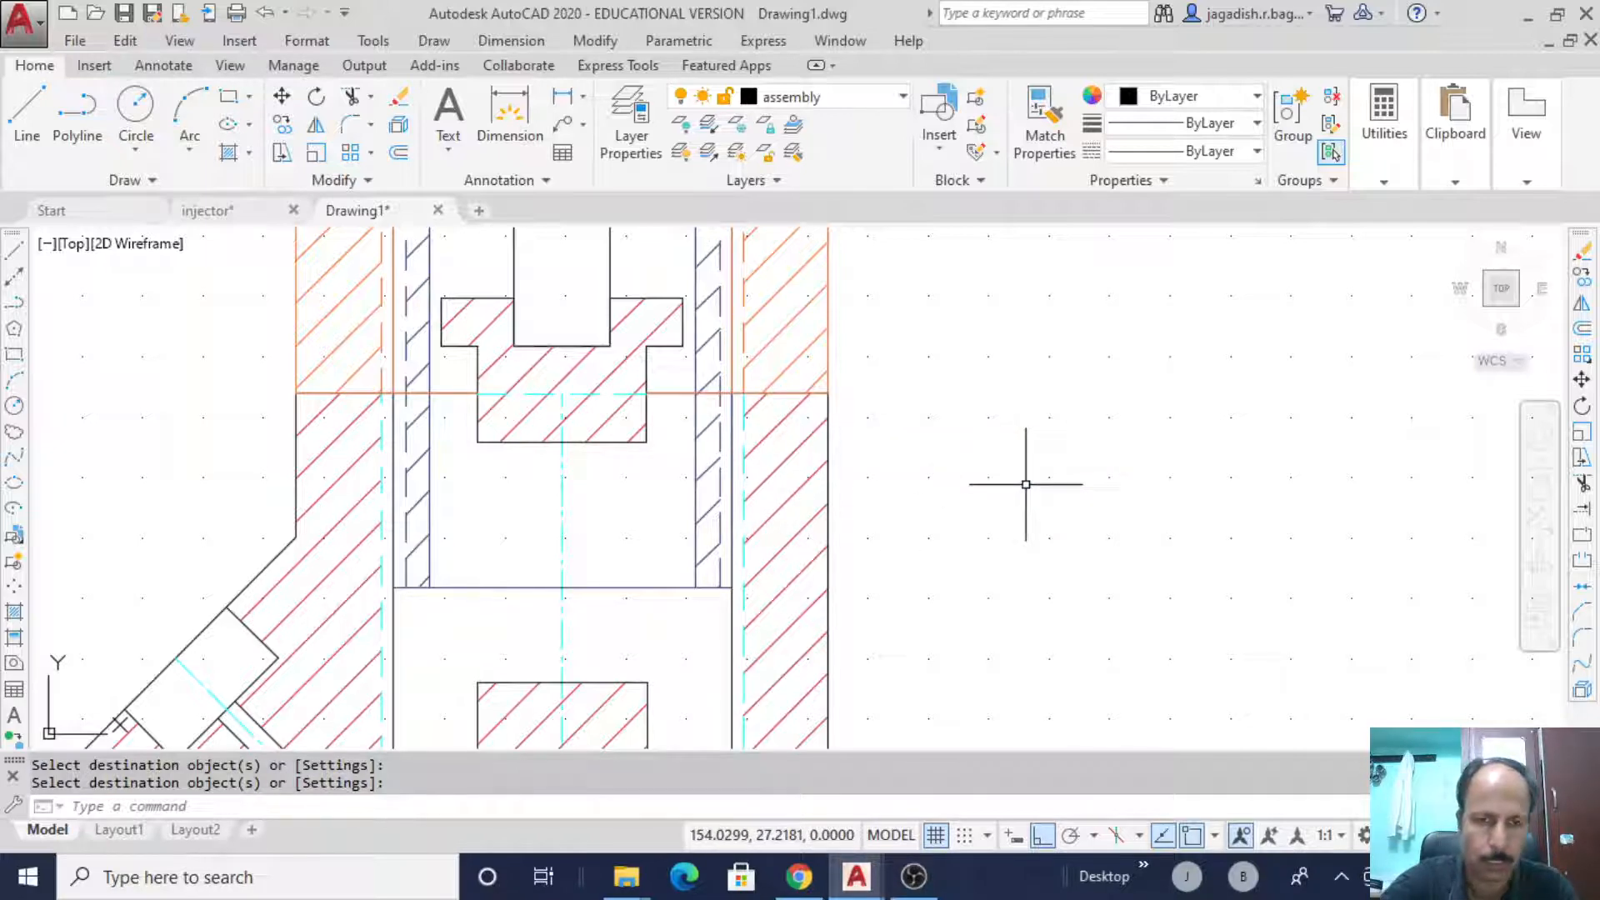
{"action": "scroll", "coordinate": [1026, 484], "scroll_direction": "down", "scroll_amount": 5}
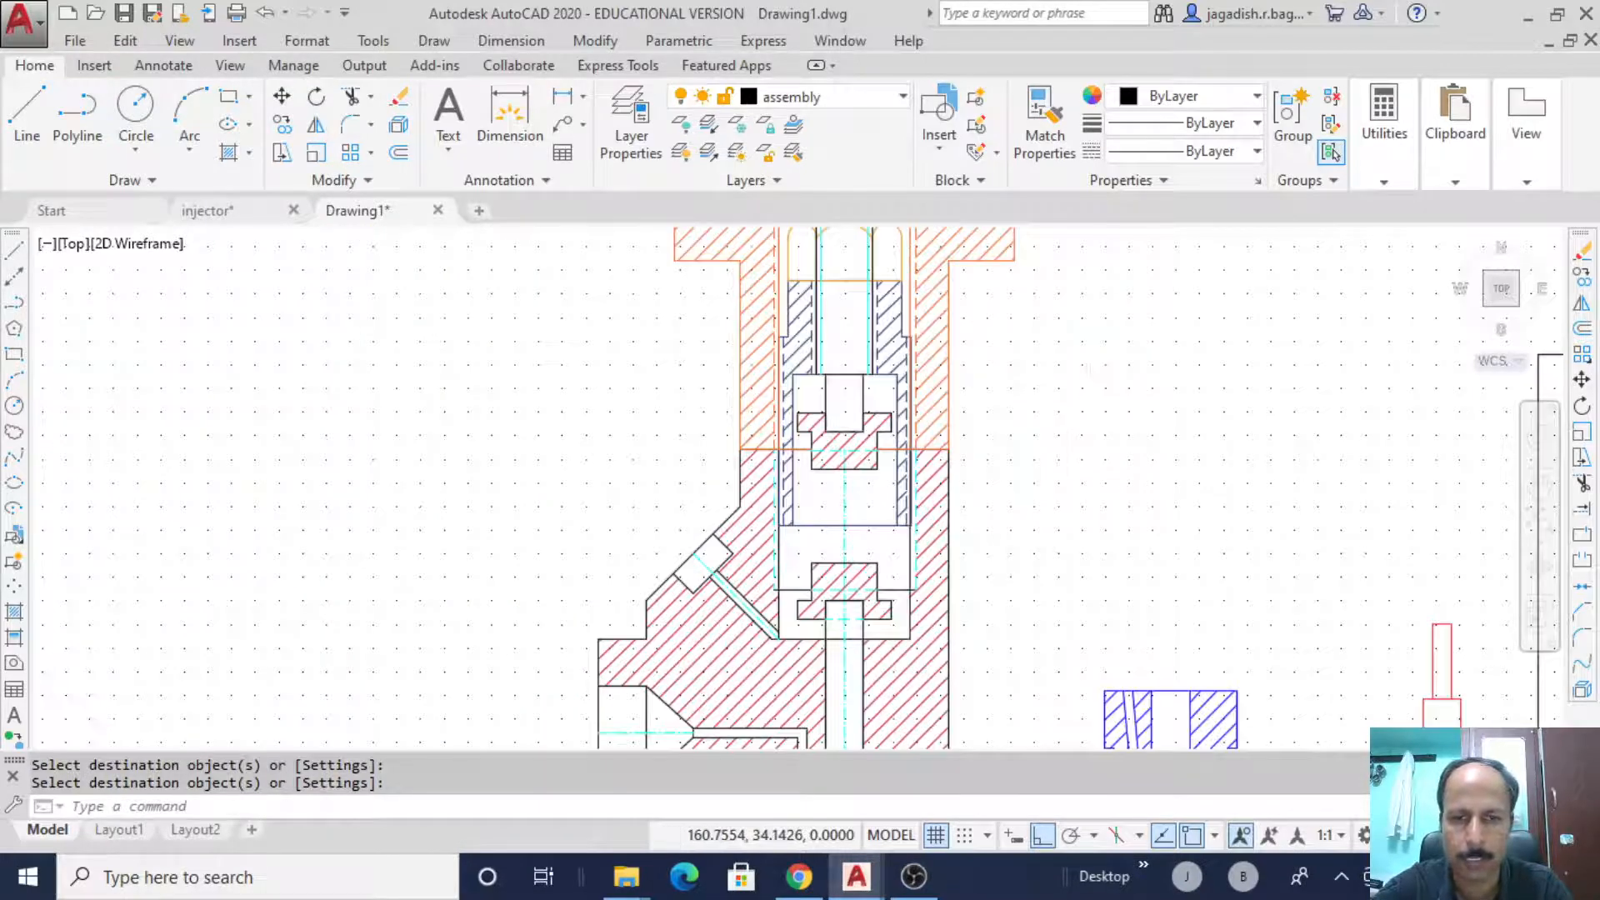
{"action": "mouse_move", "coordinate": [1060, 424]}
{"action": "middle_mouse_down"}
{"action": "mouse_move", "coordinate": [1136, 425]}
{"action": "mouse_move", "coordinate": [950, 496]}
{"action": "mouse_move", "coordinate": [917, 475]}
{"action": "middle_mouse_up"}
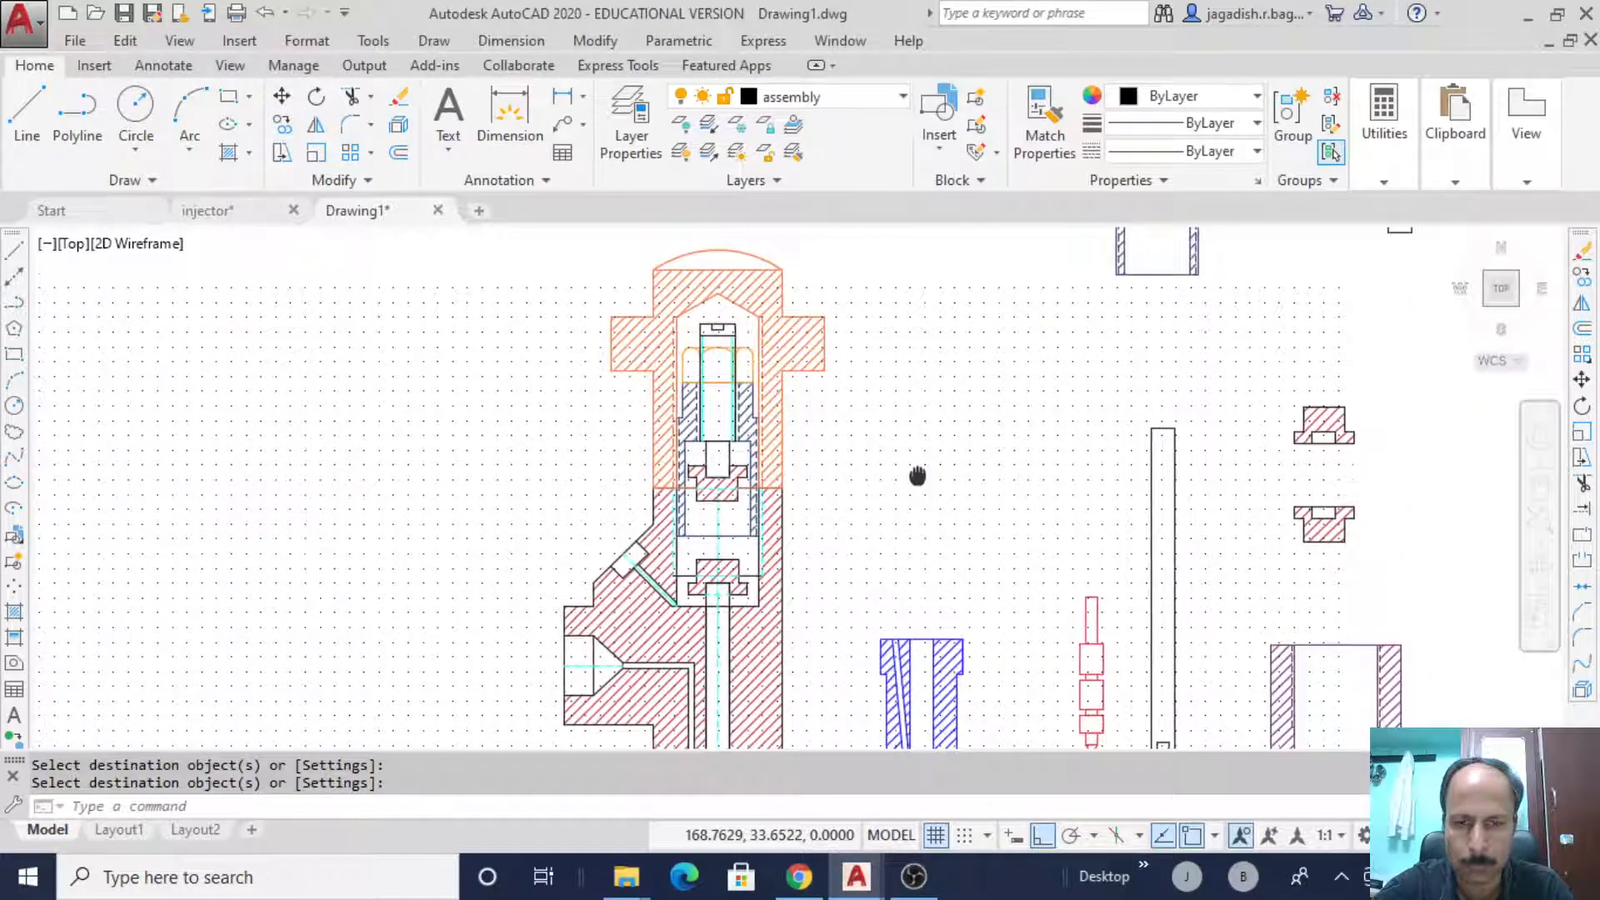
{"action": "scroll", "coordinate": [842, 533], "scroll_direction": "down", "scroll_amount": 3}
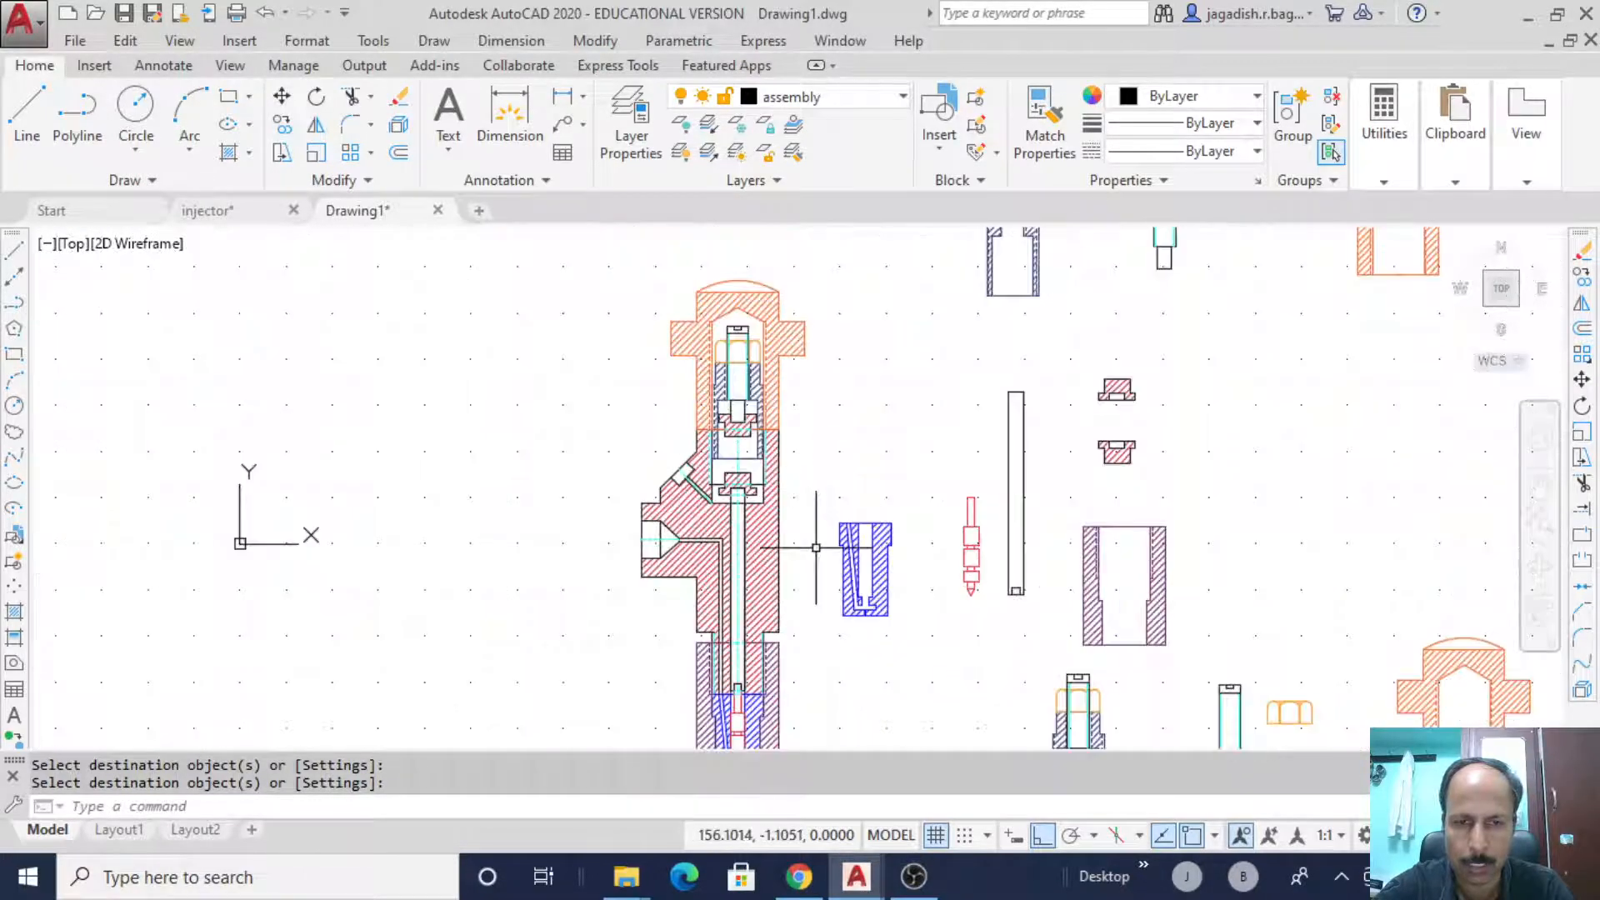
{"action": "scroll", "coordinate": [818, 577], "scroll_direction": "down", "scroll_amount": 1}
{"action": "middle_click_drag", "start_coordinate": [818, 578], "coordinate": [790, 547]}
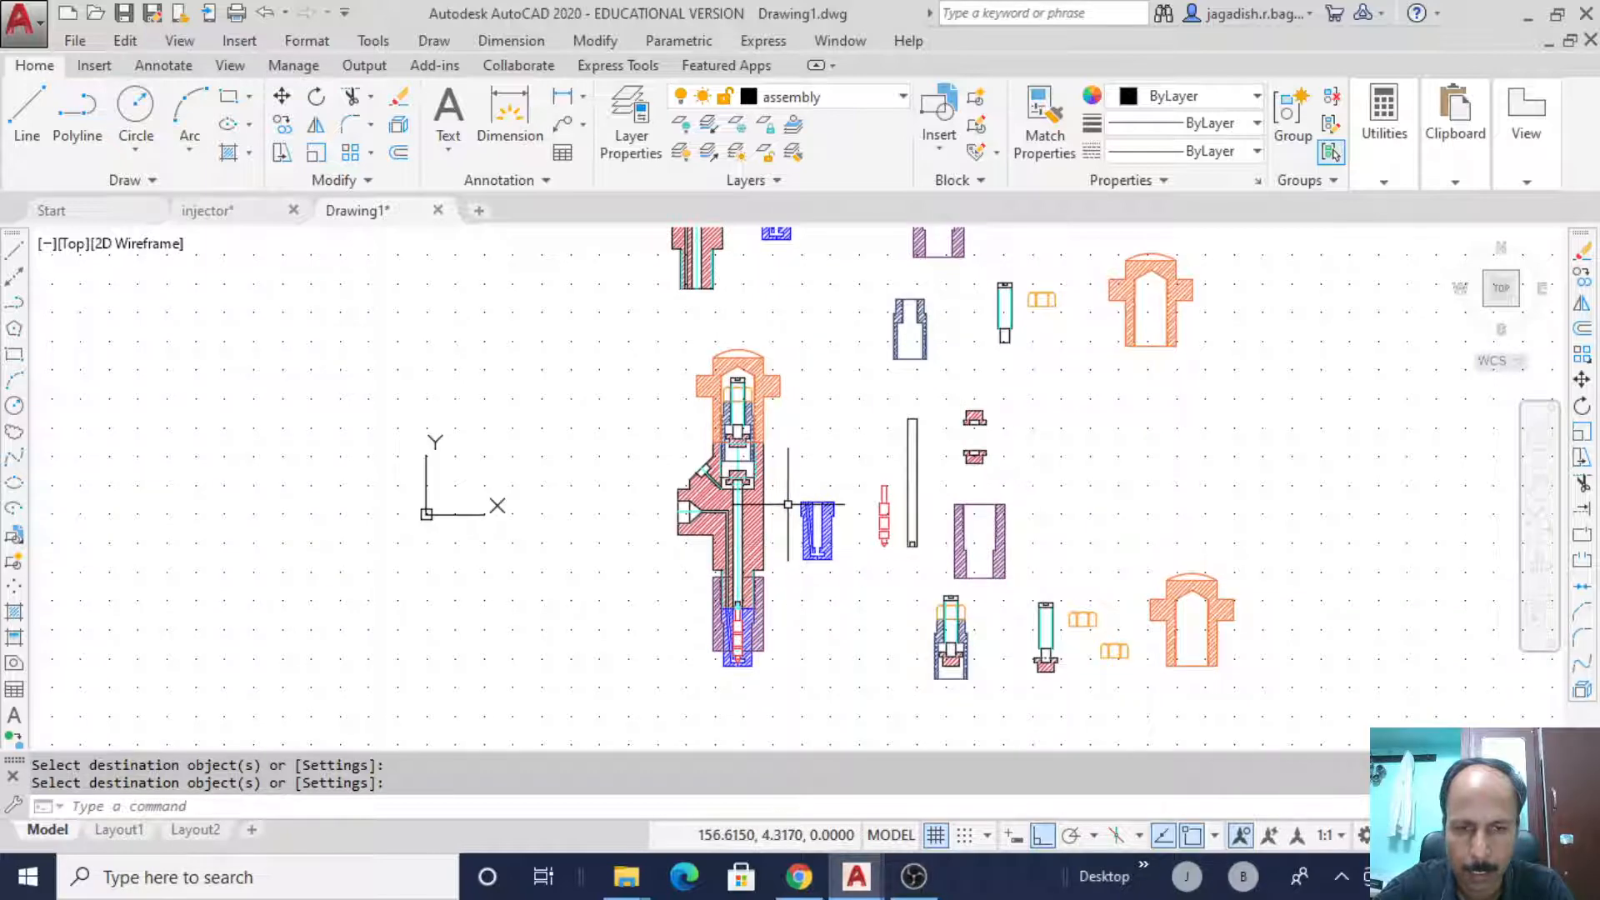
{"action": "scroll", "coordinate": [788, 504], "scroll_direction": "up", "scroll_amount": 2}
{"action": "scroll", "coordinate": [788, 504], "scroll_direction": "down", "scroll_amount": 2}
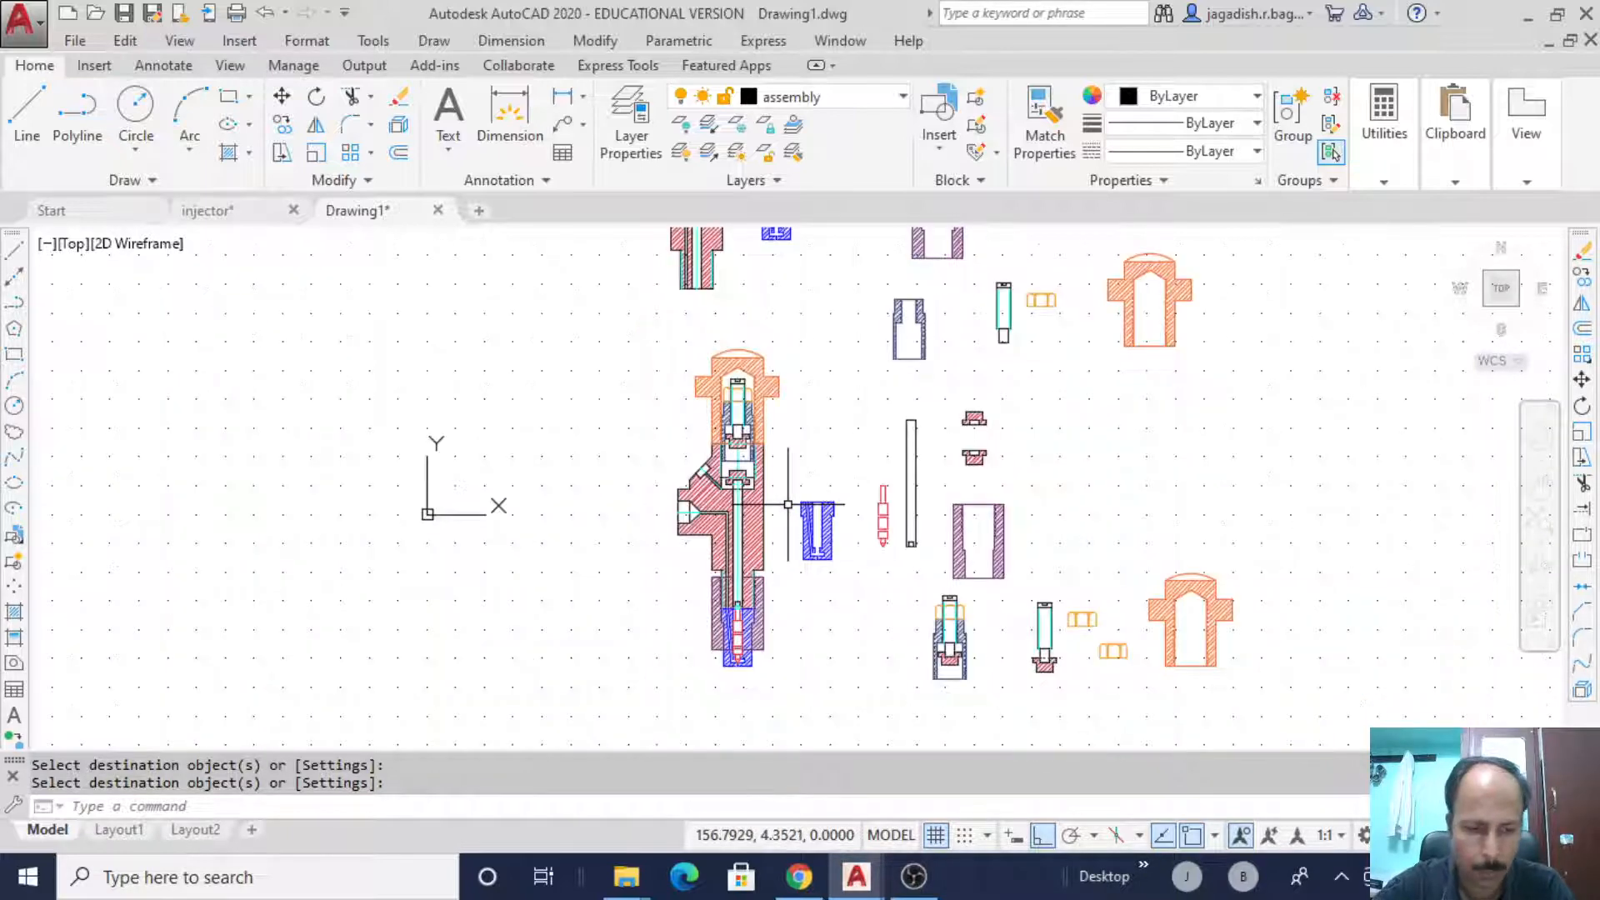
{"action": "key", "text": "Return"}
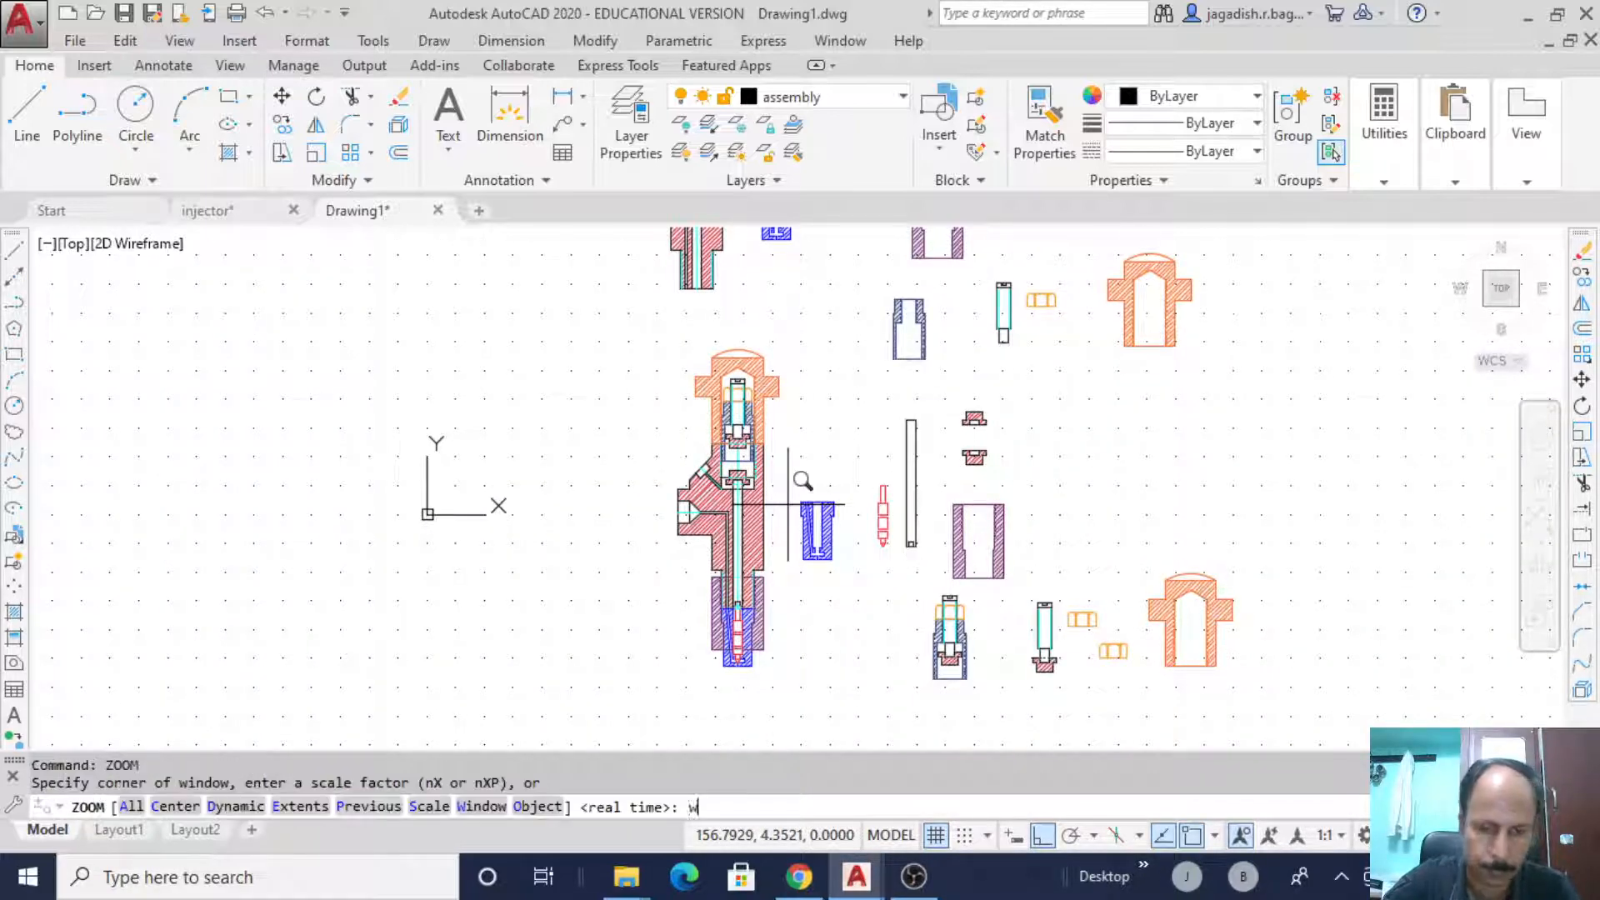
{"action": "type", "text": "w"}
{"action": "key", "text": "Return"}
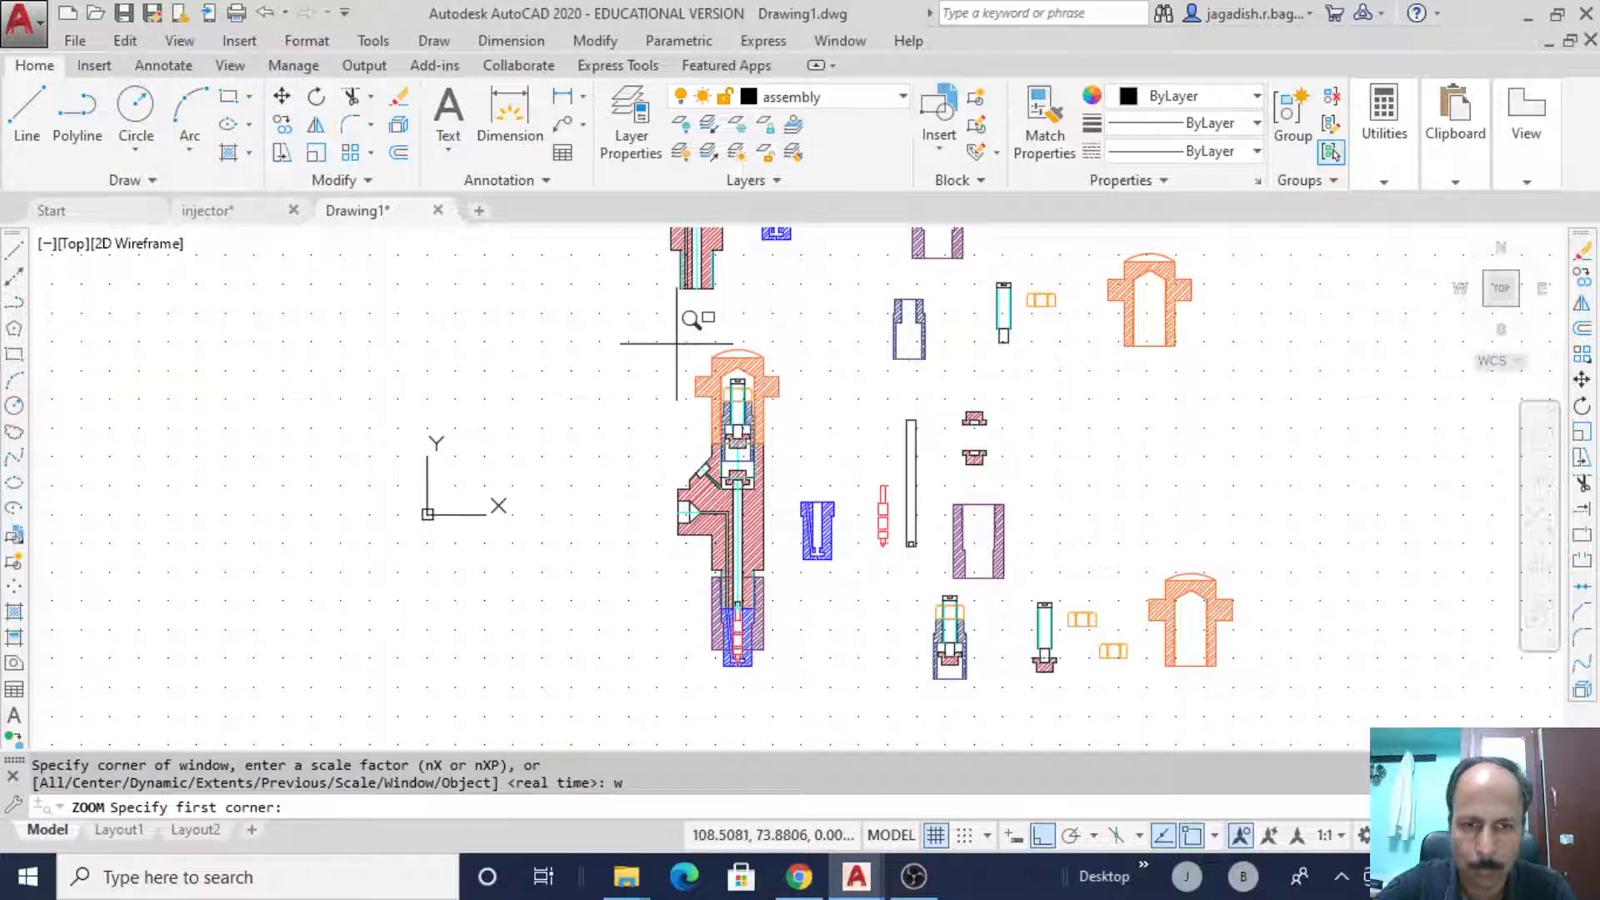
{"action": "left_click", "coordinate": [779, 673]}
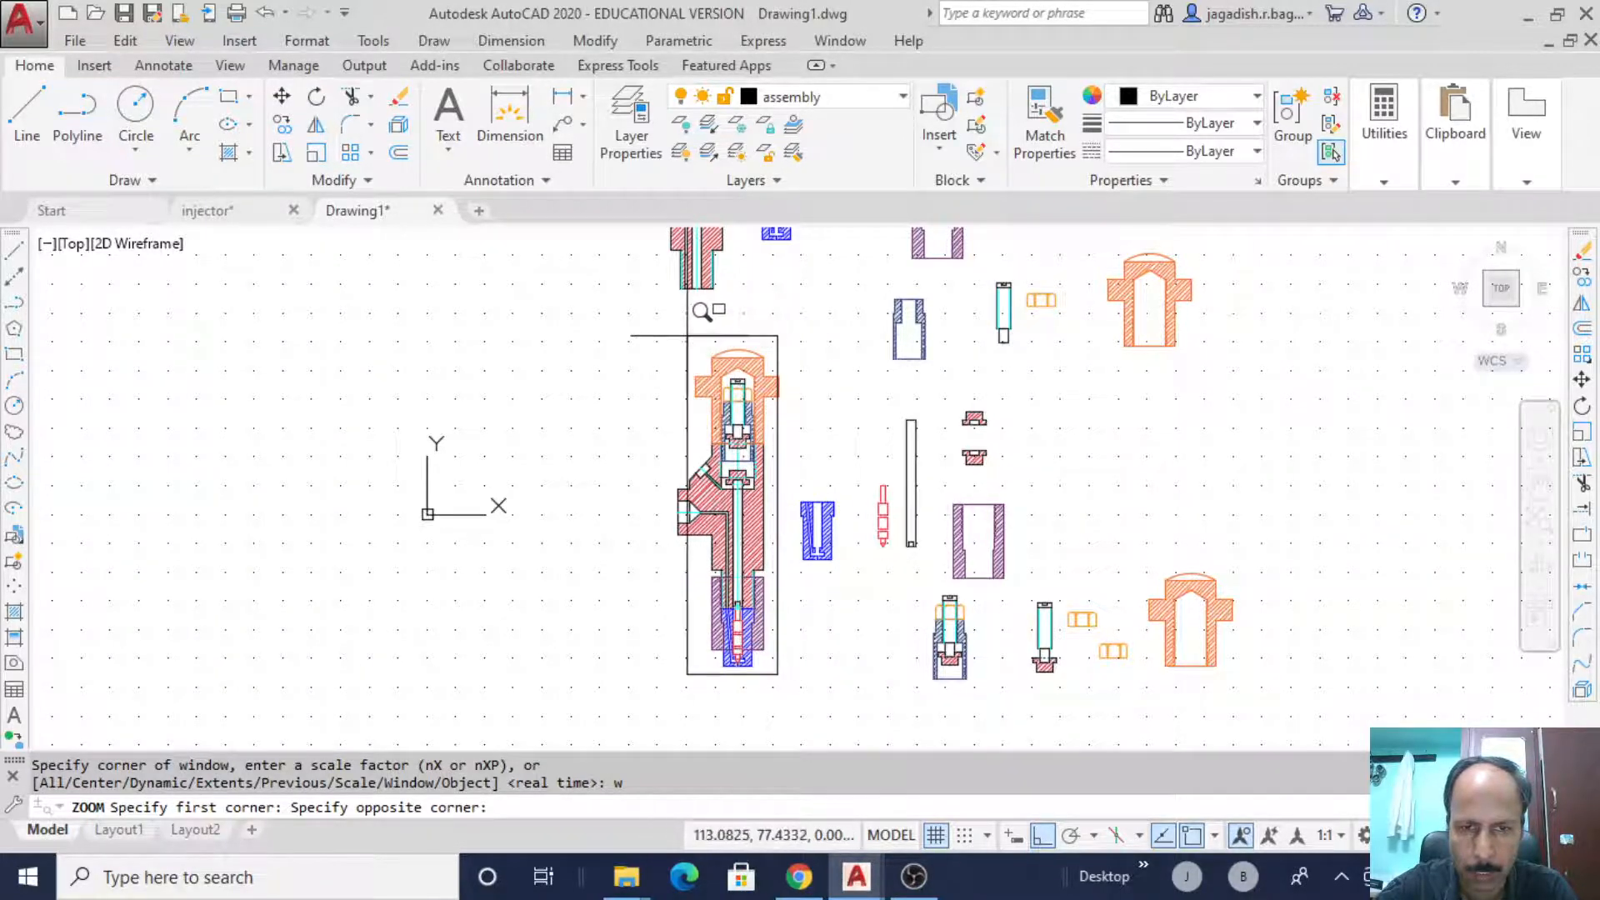
{"action": "left_click", "coordinate": [670, 330]}
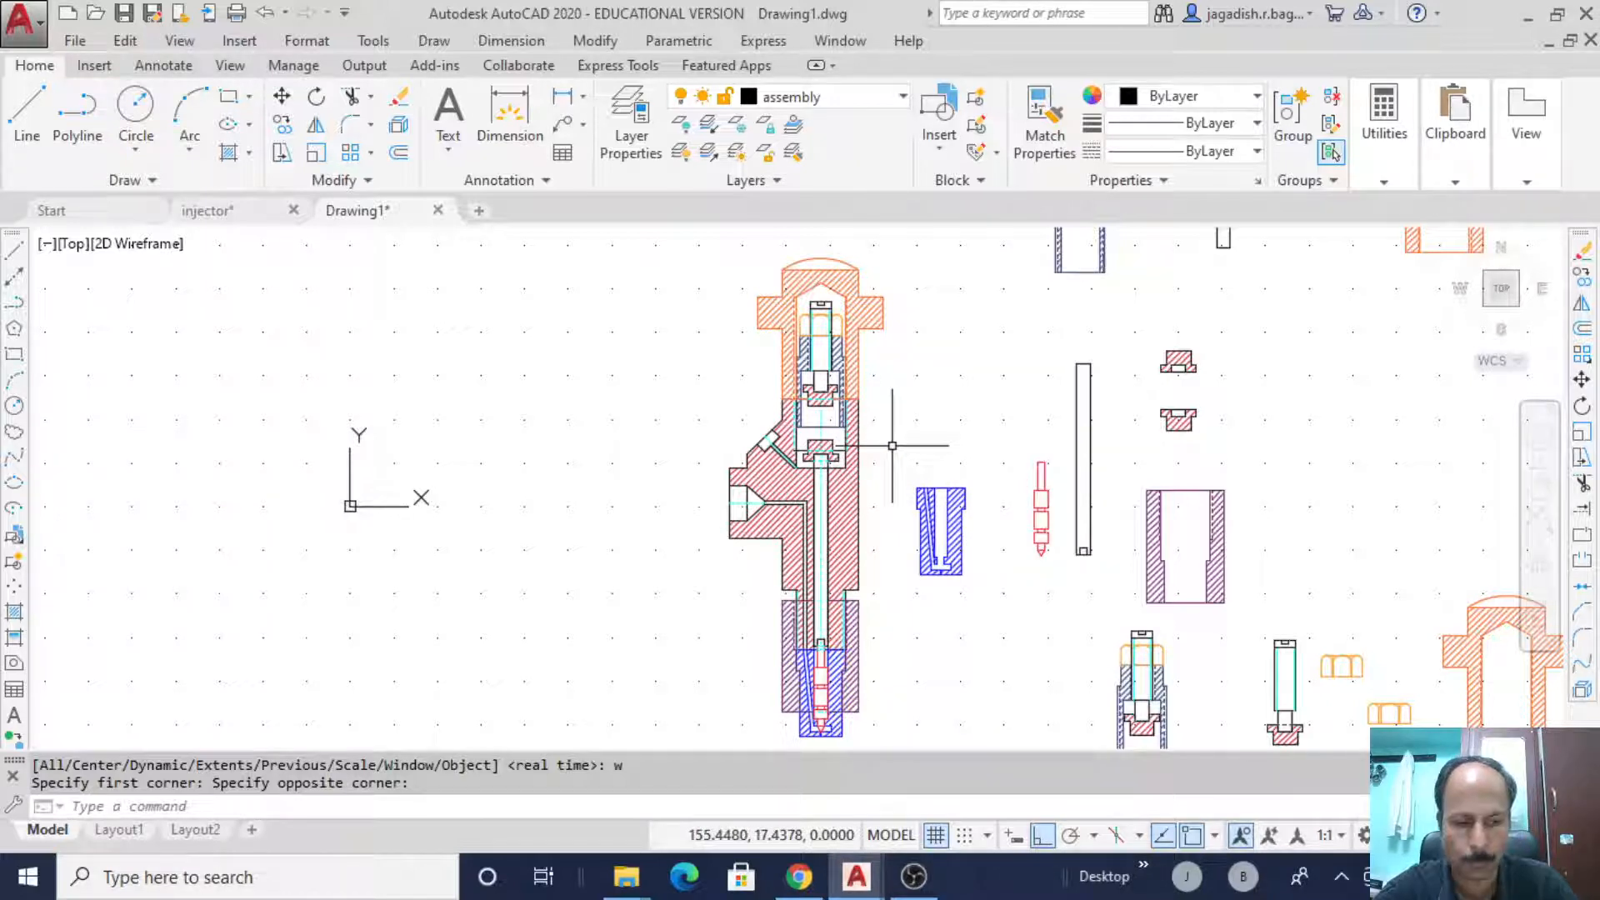
- Turn on polar tracking
{"action": "key", "text": "F10"}
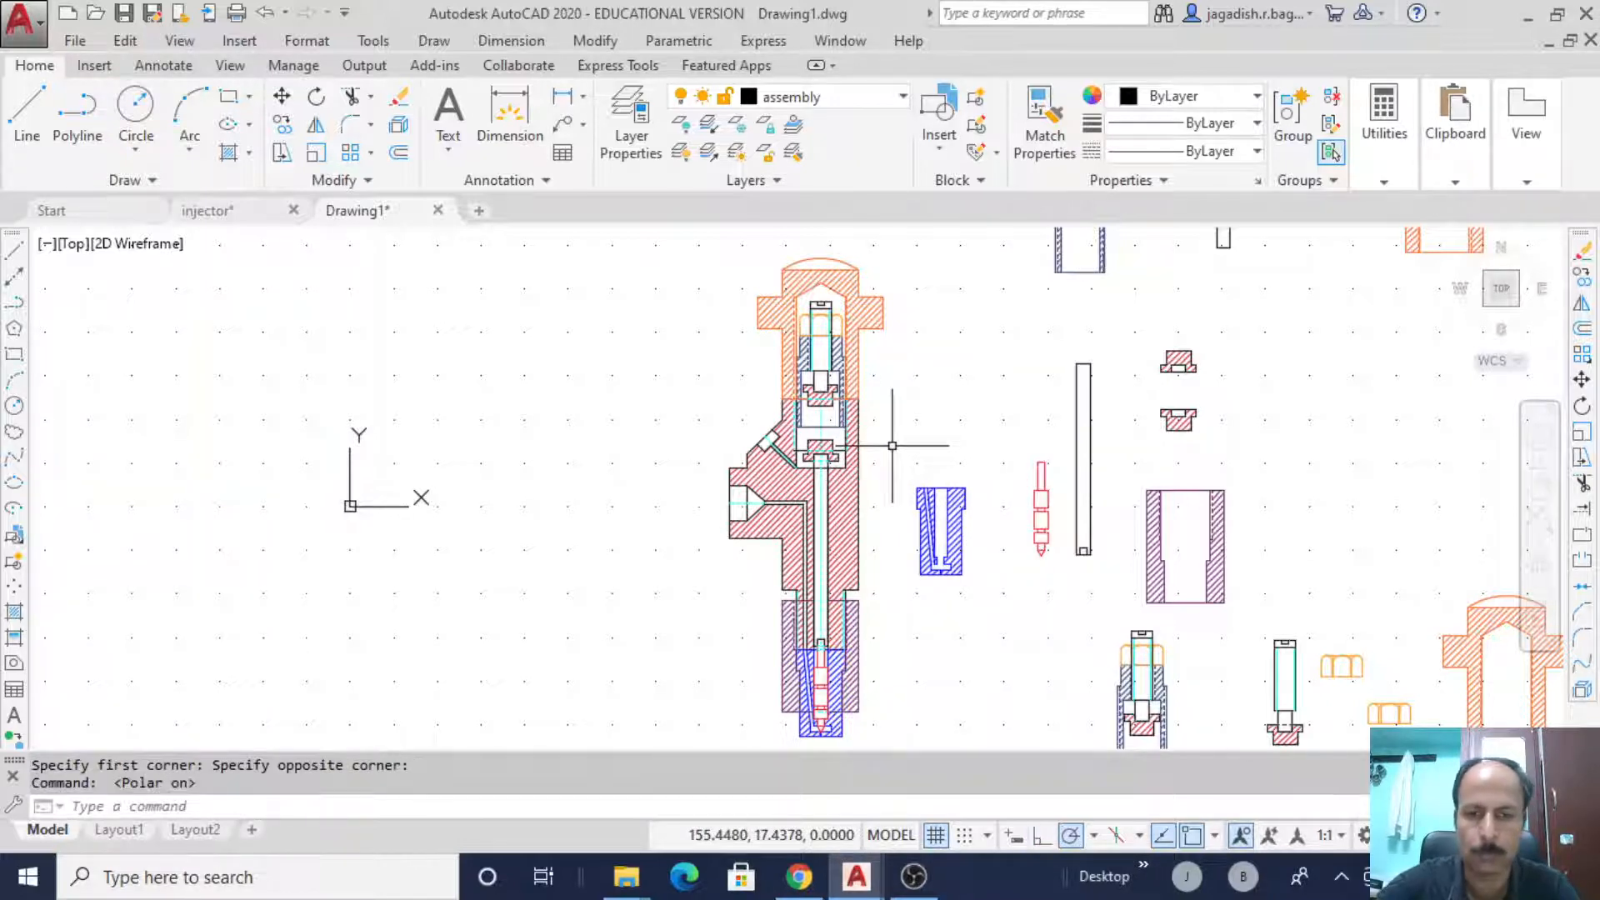
{"action": "scroll", "coordinate": [572, 440], "scroll_direction": "down", "scroll_amount": 2}
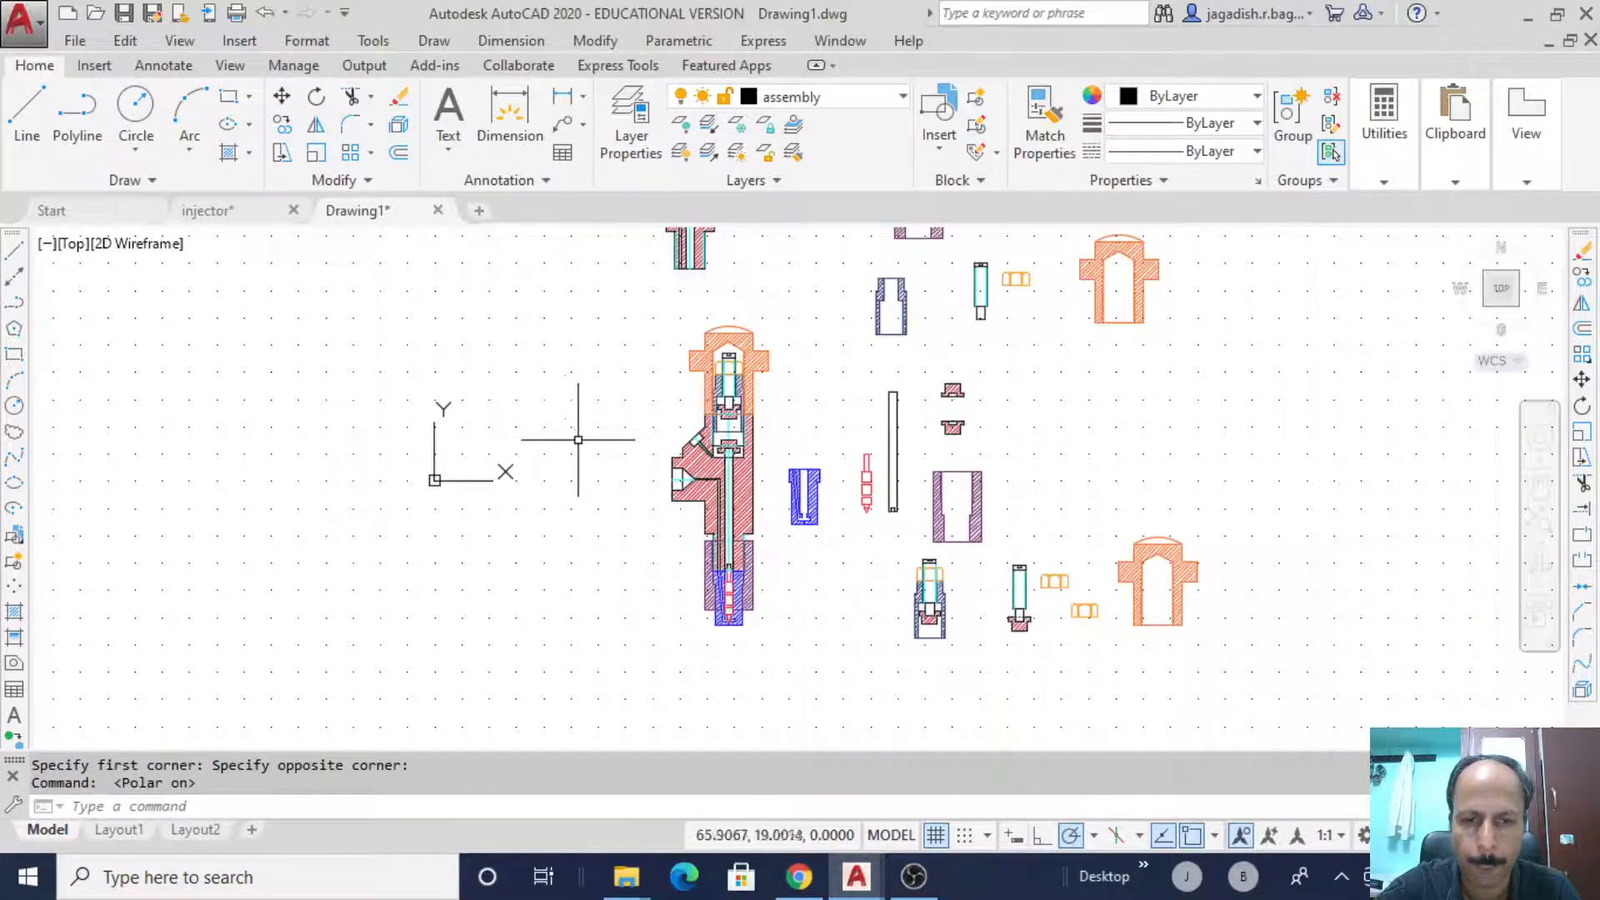
{"action": "scroll", "coordinate": [578, 439], "scroll_direction": "up", "scroll_amount": 4}
{"action": "middle_click_drag", "start_coordinate": [1250, 411], "coordinate": [903, 475]}
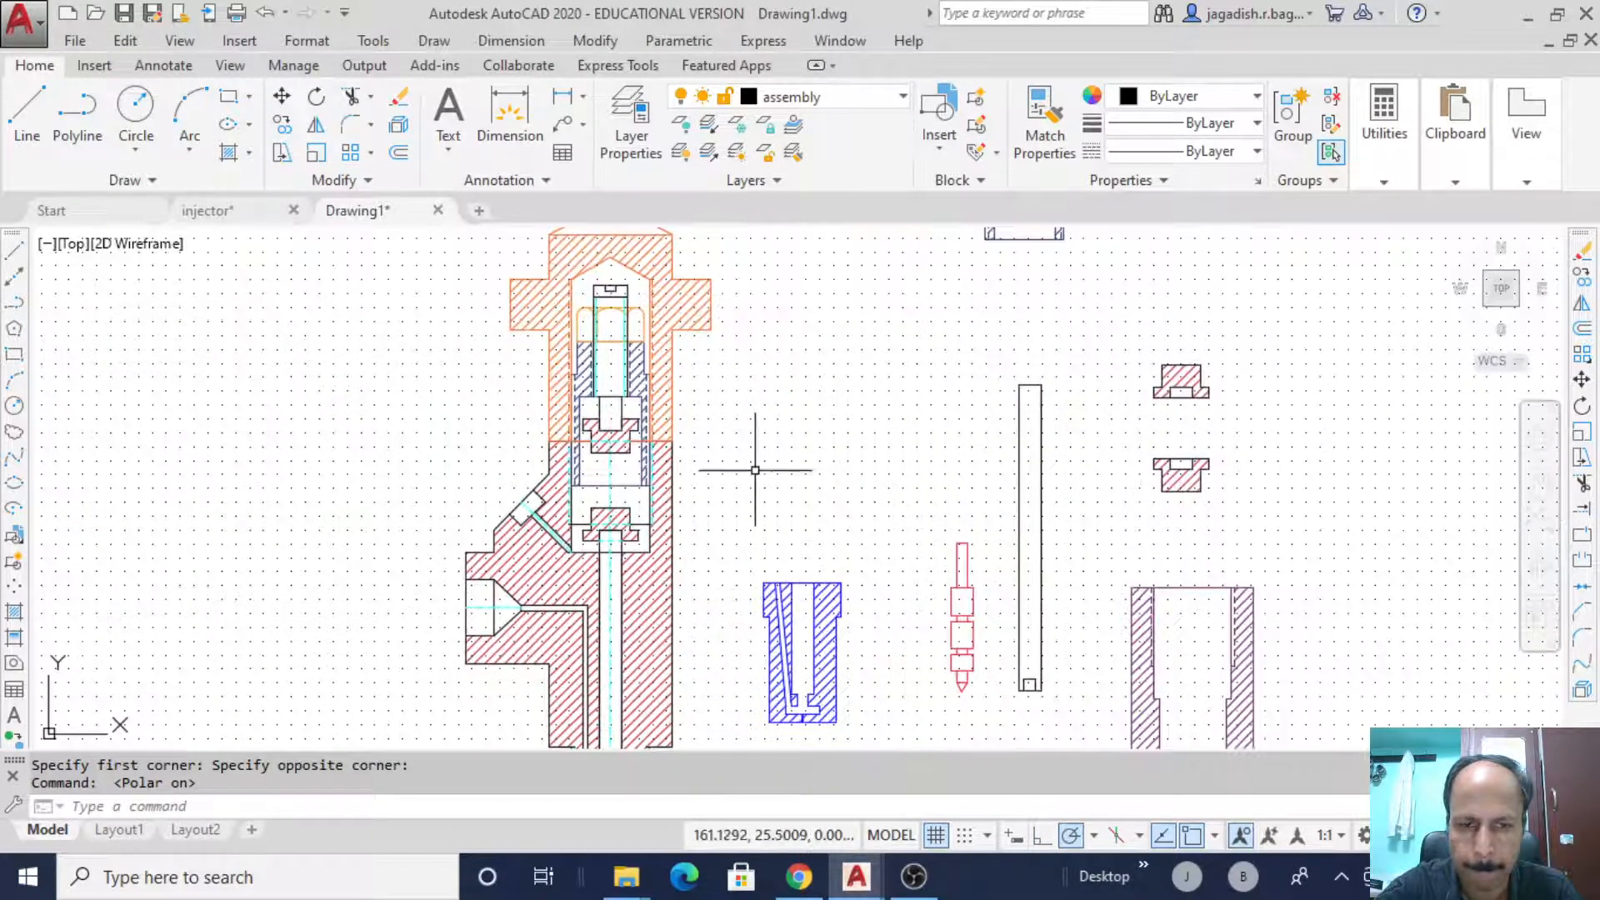
{"action": "scroll", "coordinate": [754, 467], "scroll_direction": "up", "scroll_amount": 2}
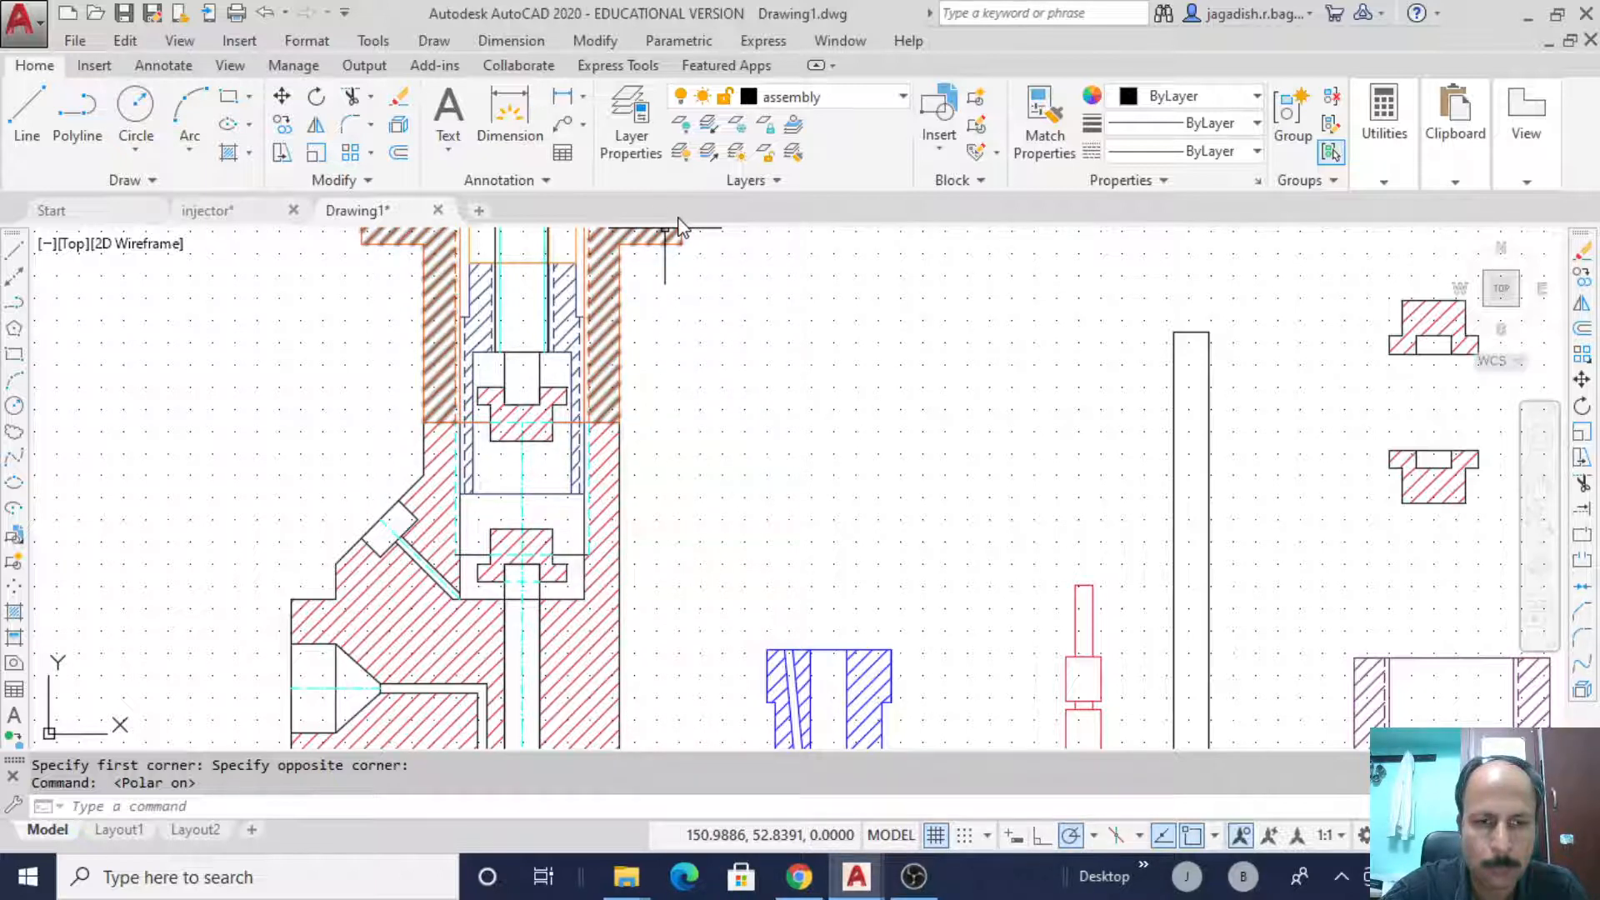
- Measure the vertical distance between the facing flange shoulders of the two flanged parts in the assembly, using a temporary linear dimension
{"action": "left_click", "coordinate": [562, 97]}
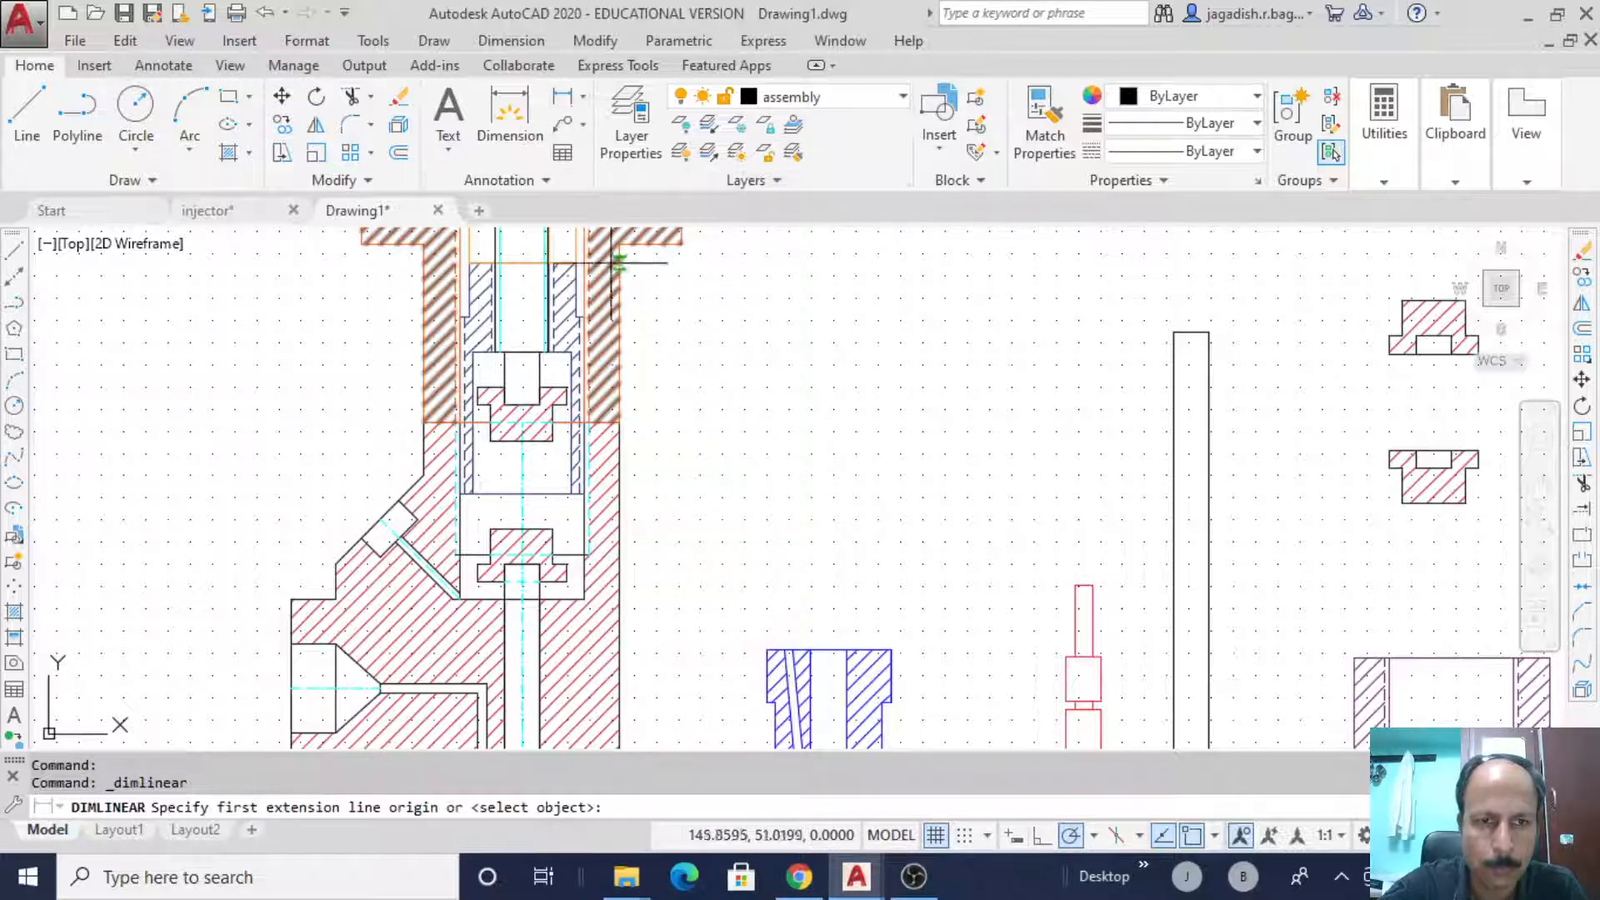
{"action": "left_click", "coordinate": [553, 405]}
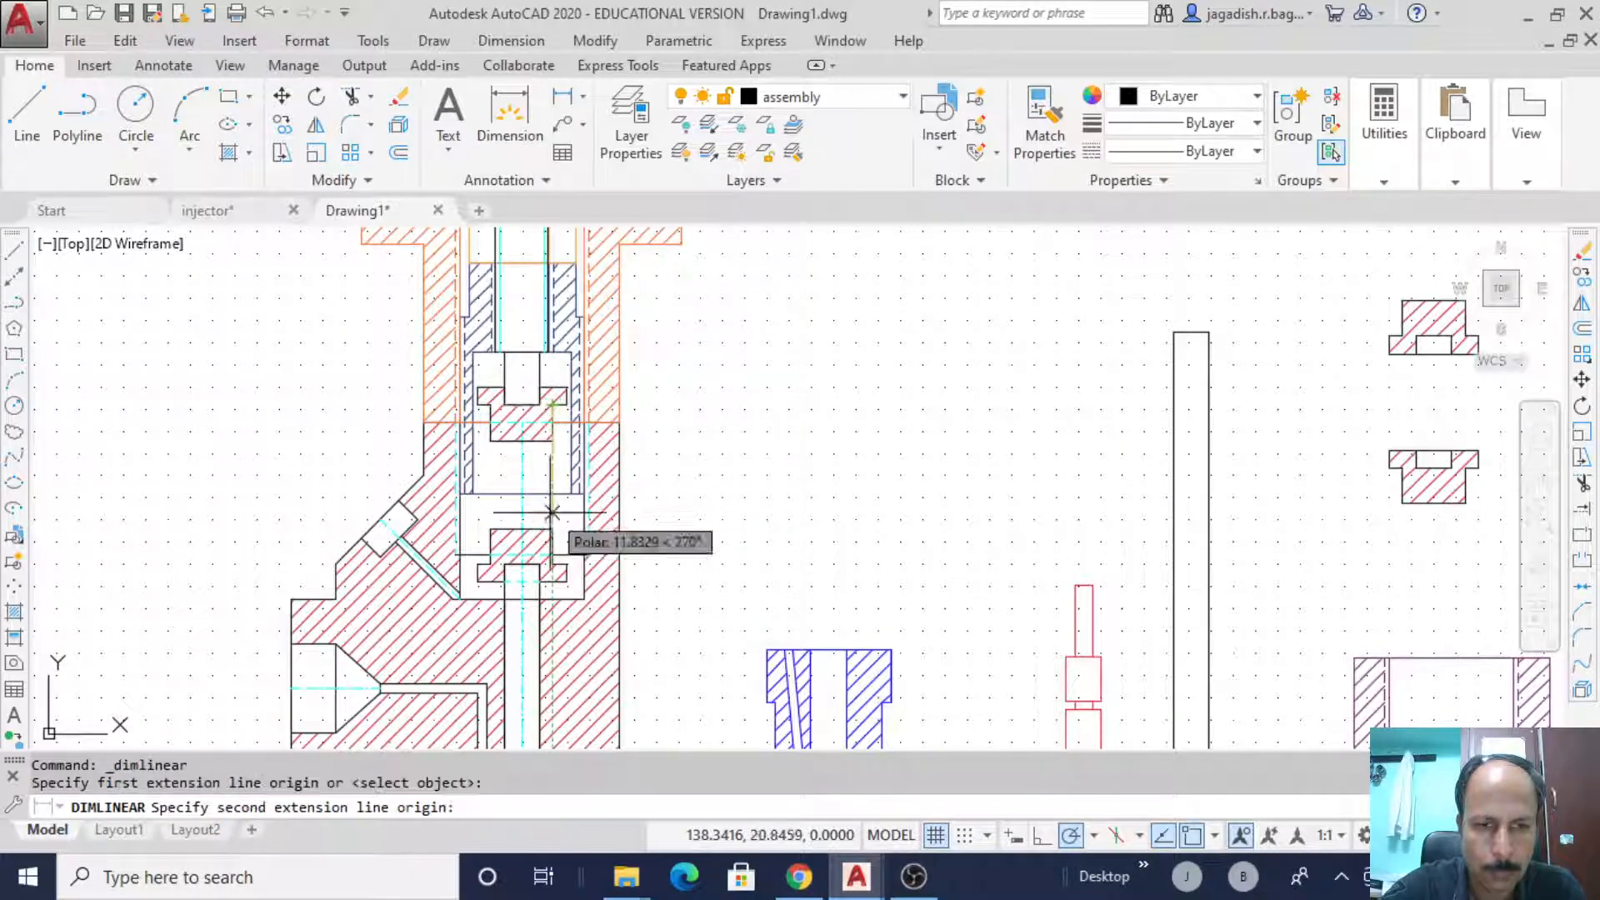
{"action": "left_click", "coordinate": [553, 565]}
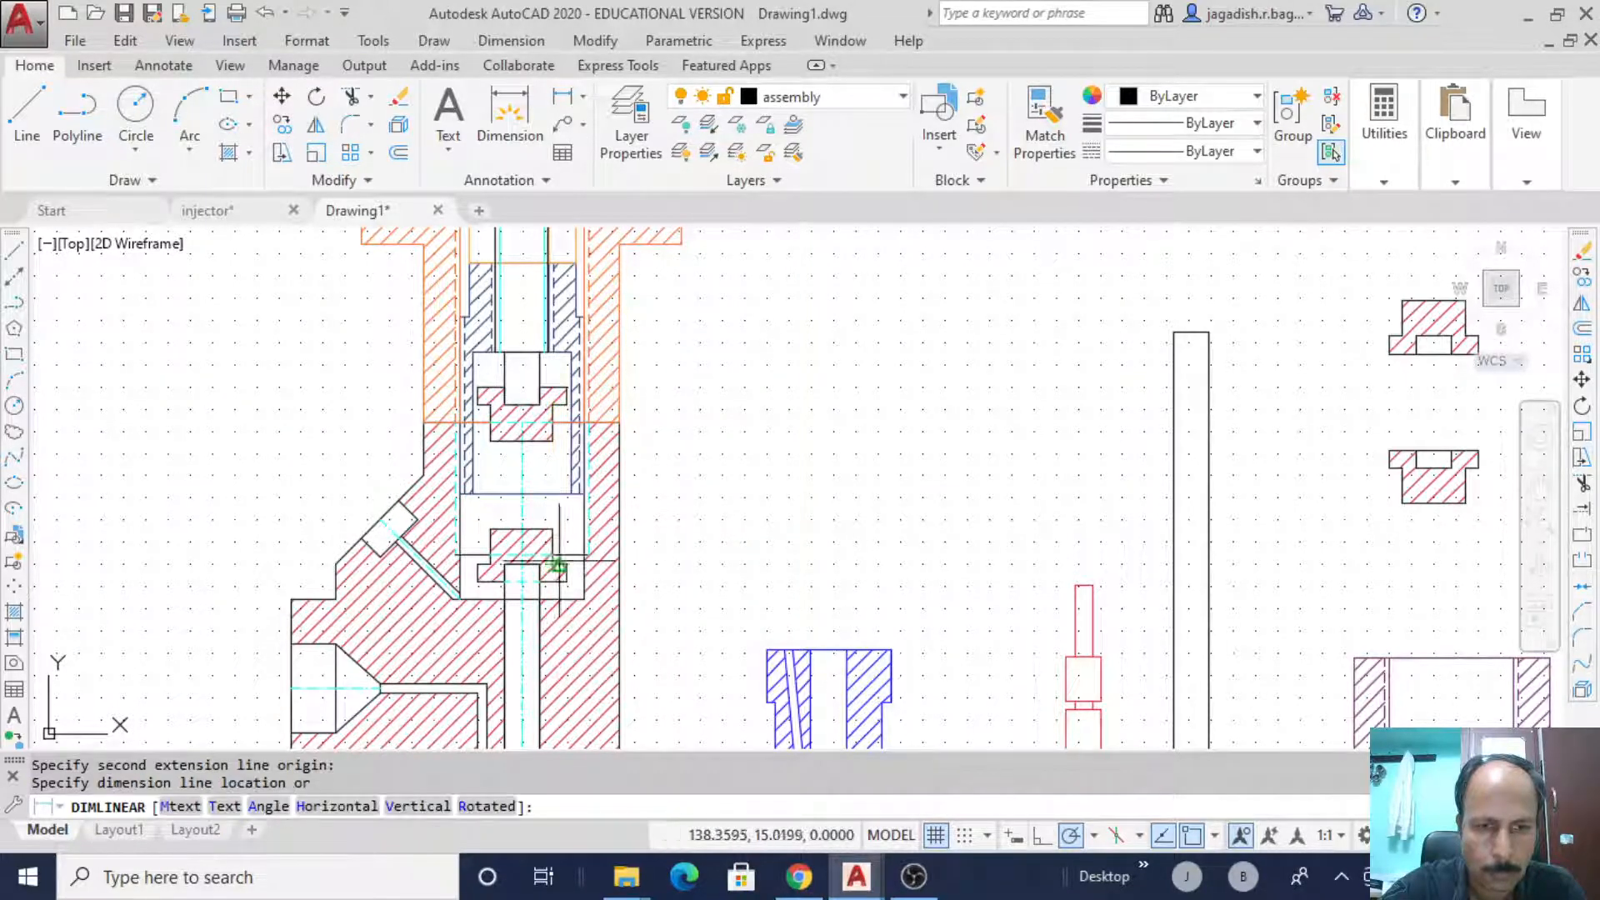
{"action": "left_click", "coordinate": [722, 500]}
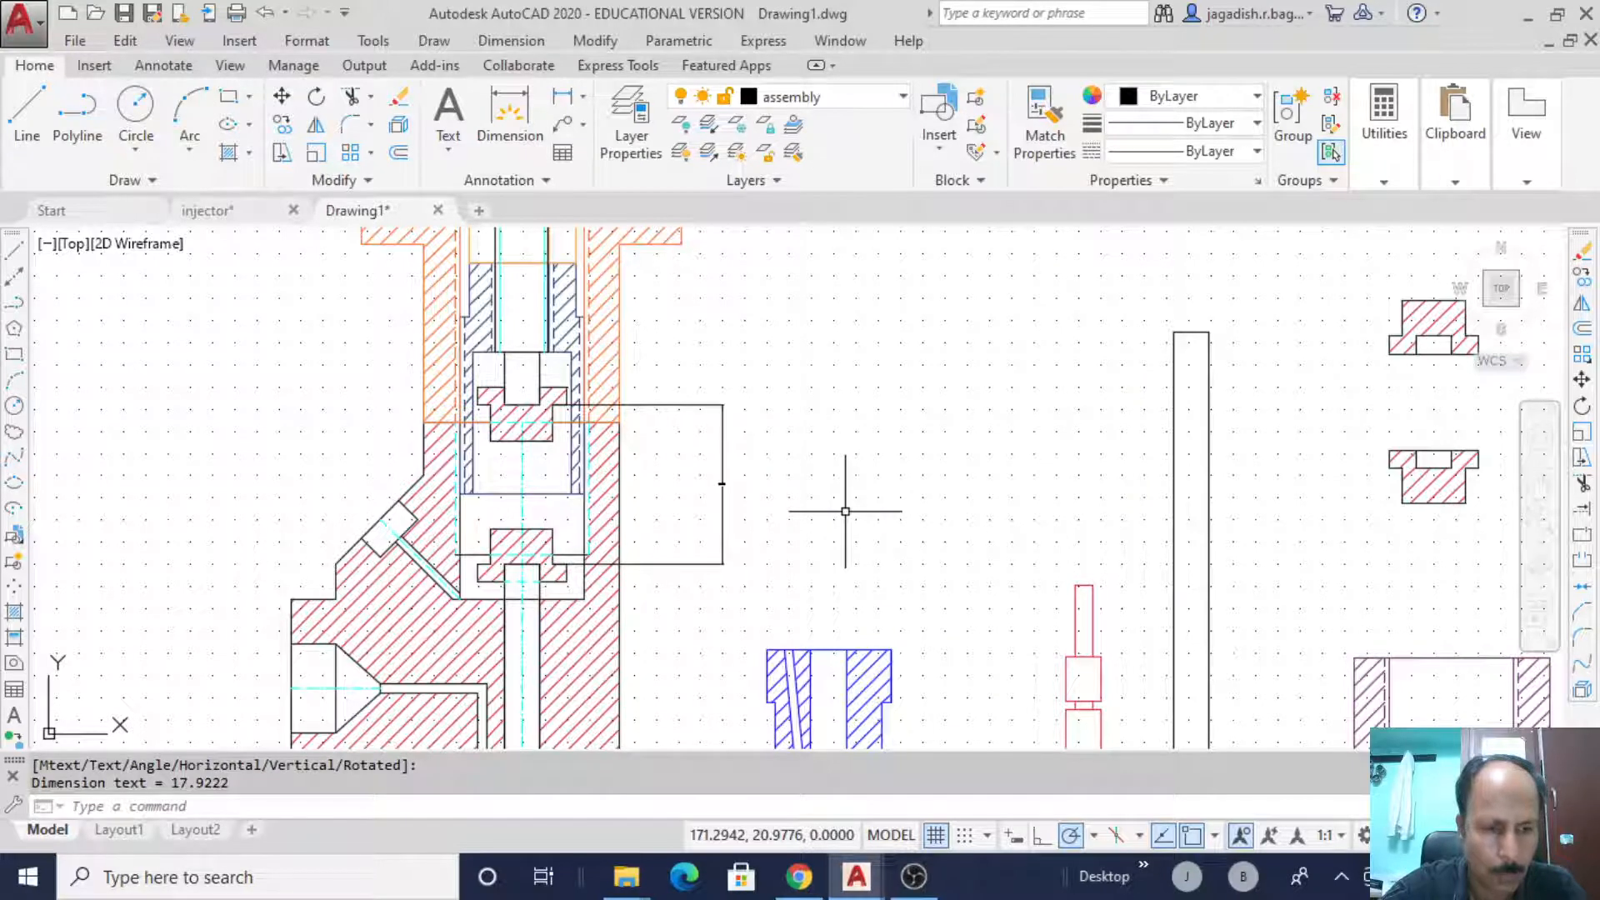
{"action": "left_click", "coordinate": [723, 545]}
{"action": "key", "text": "Delete"}
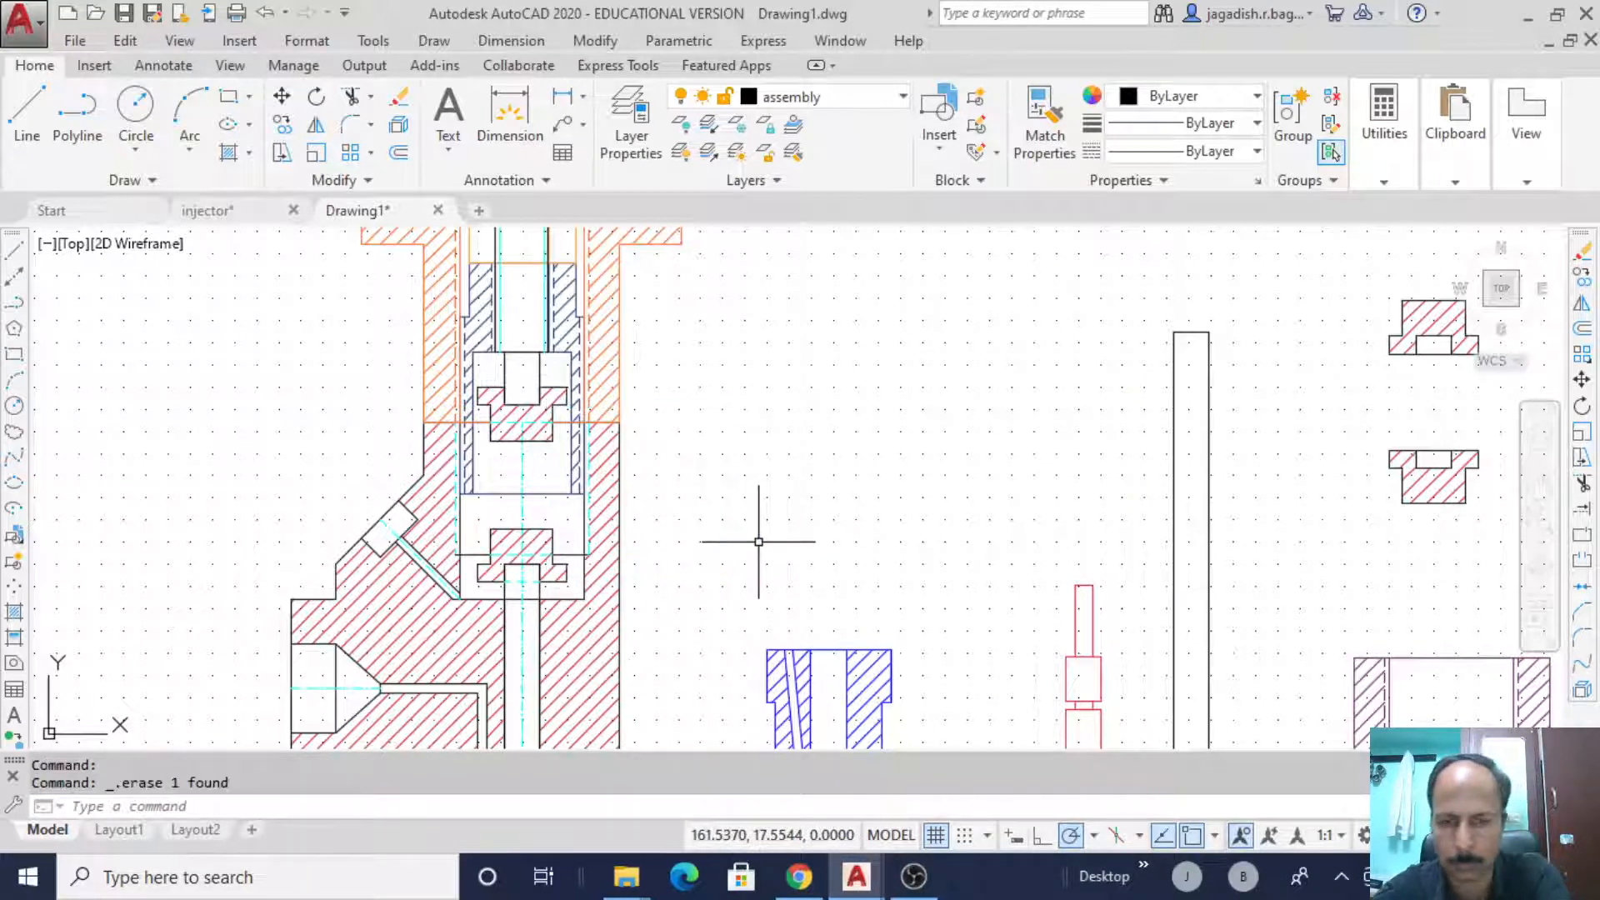
- Measure the flange width of the upper flanged part in the assembly with a linear dimension, and erase that dimension
{"action": "left_click", "coordinate": [563, 100]}
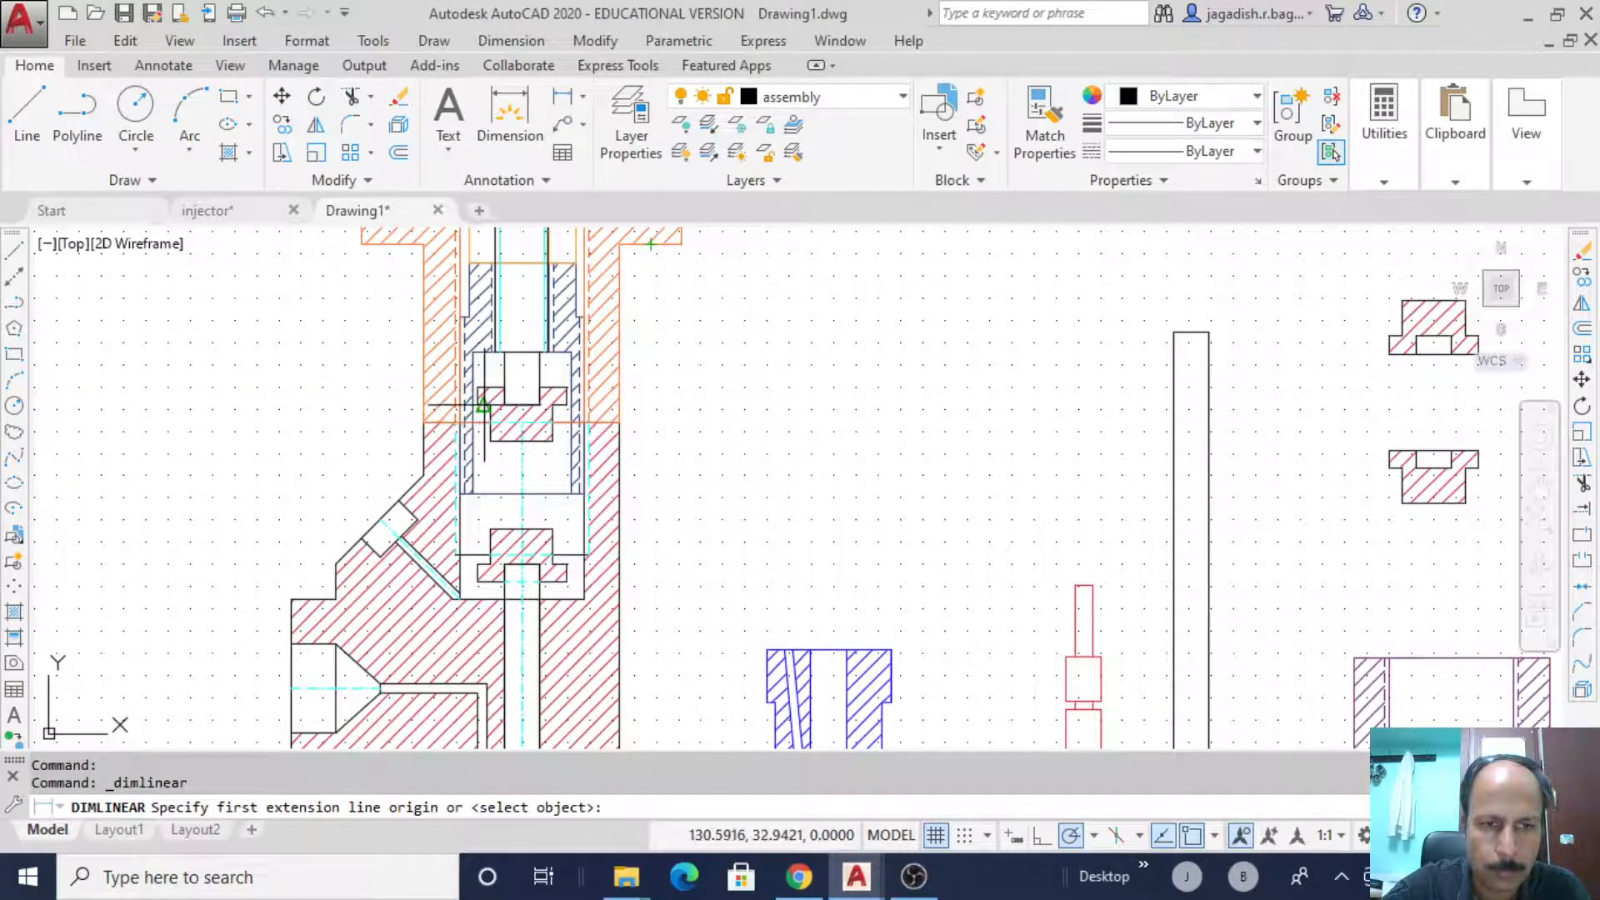
{"action": "left_click", "coordinate": [477, 405]}
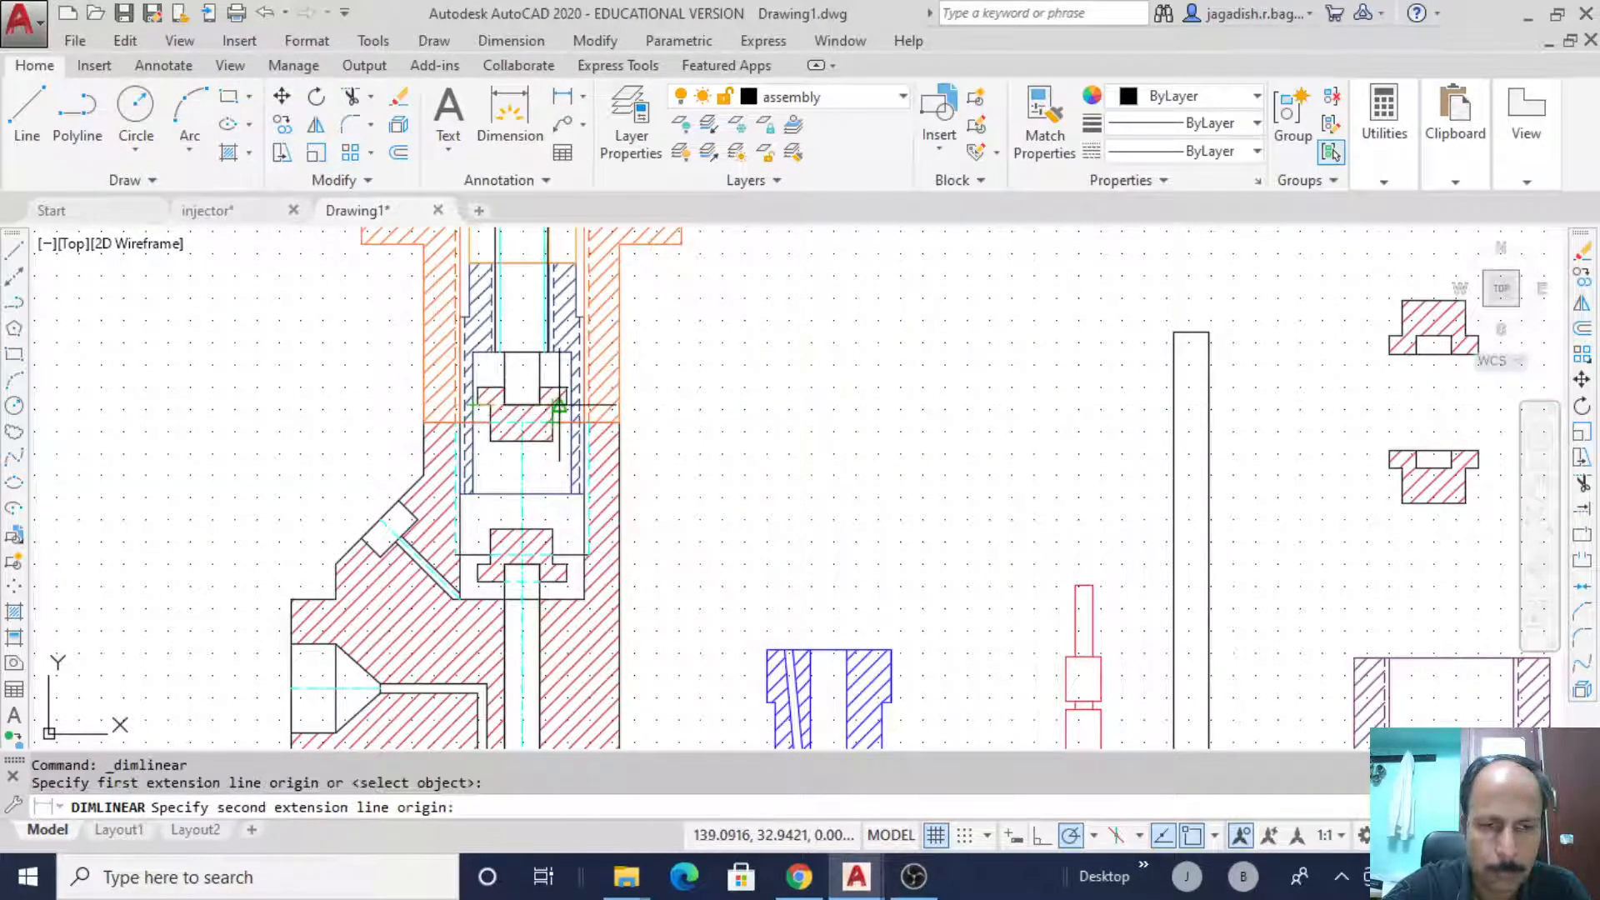
{"action": "left_click", "coordinate": [564, 405]}
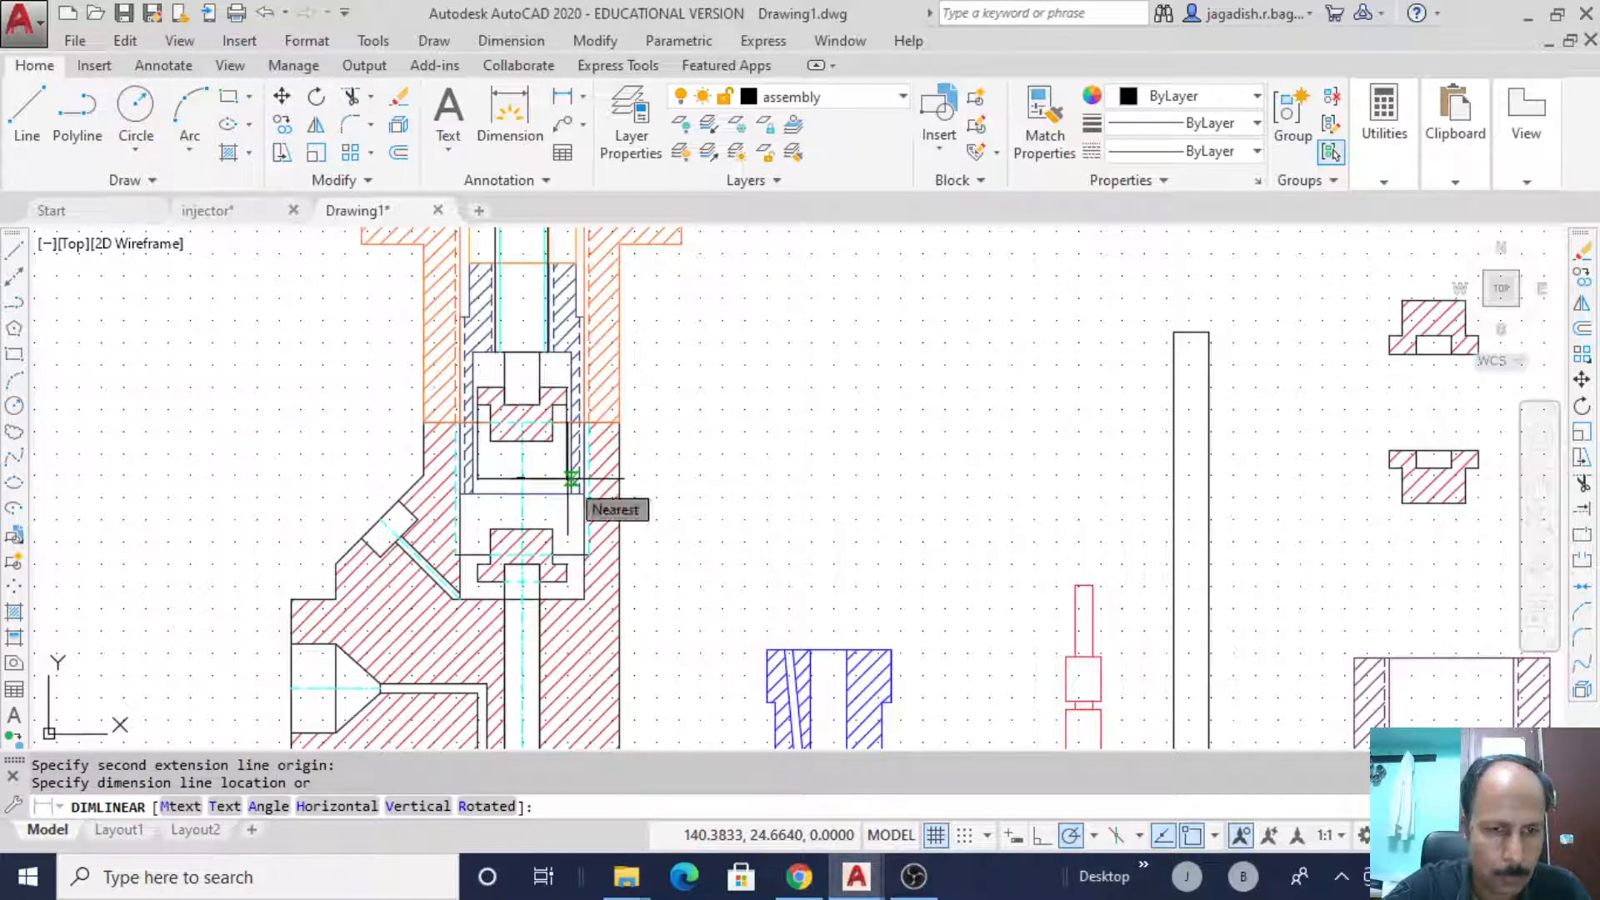
{"action": "left_click", "coordinate": [570, 479]}
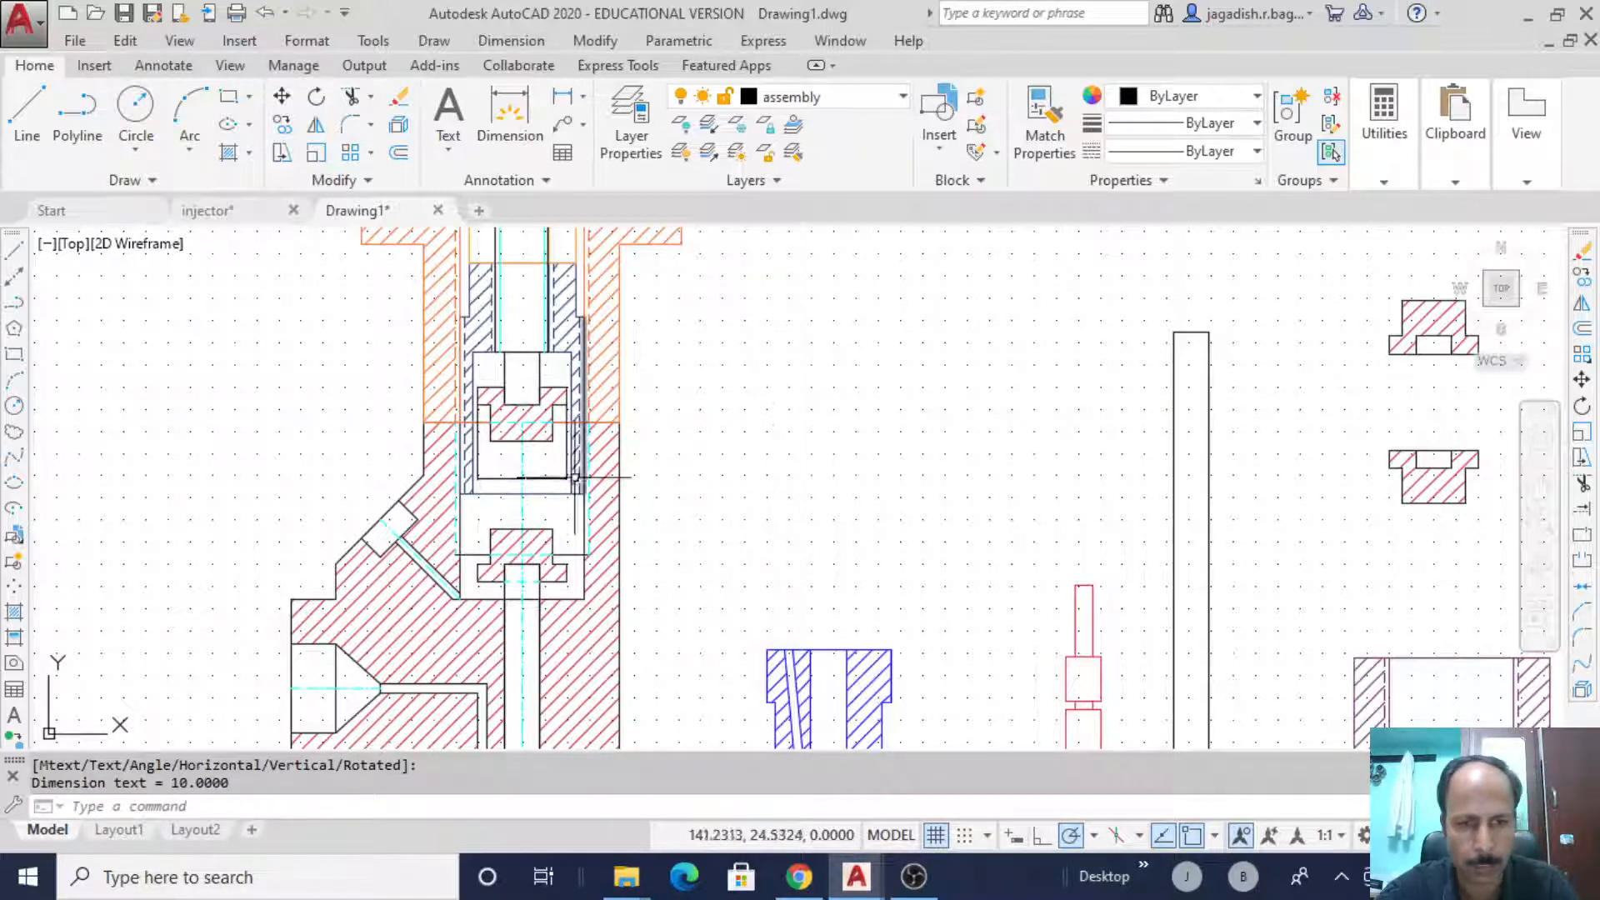
{"action": "left_click", "coordinate": [553, 479]}
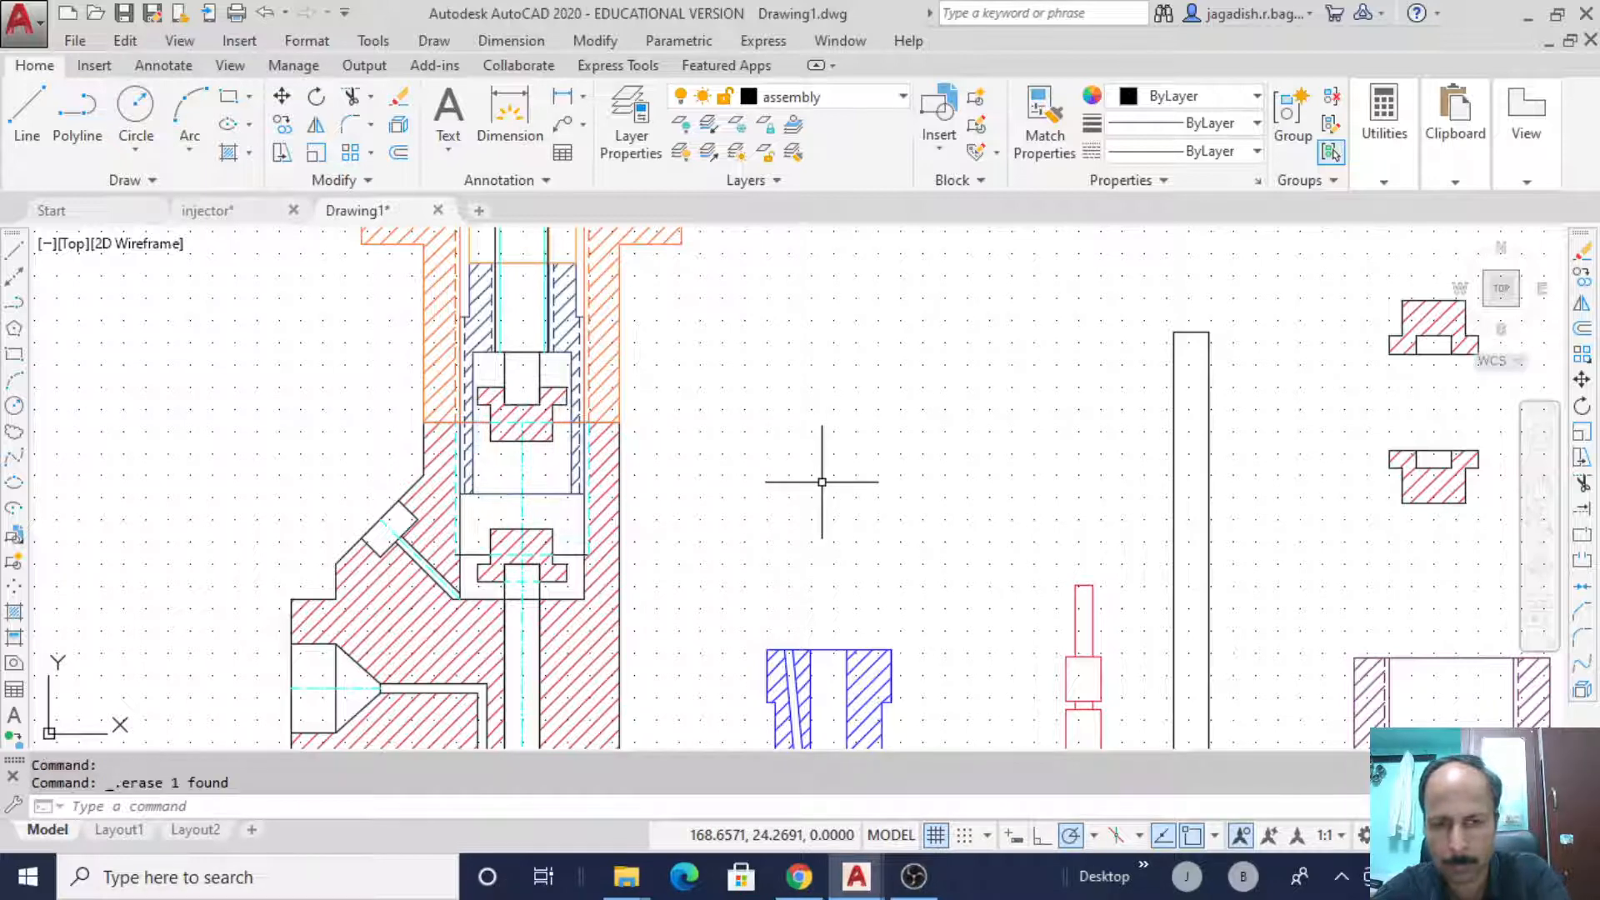
{"action": "key", "text": "Delete"}
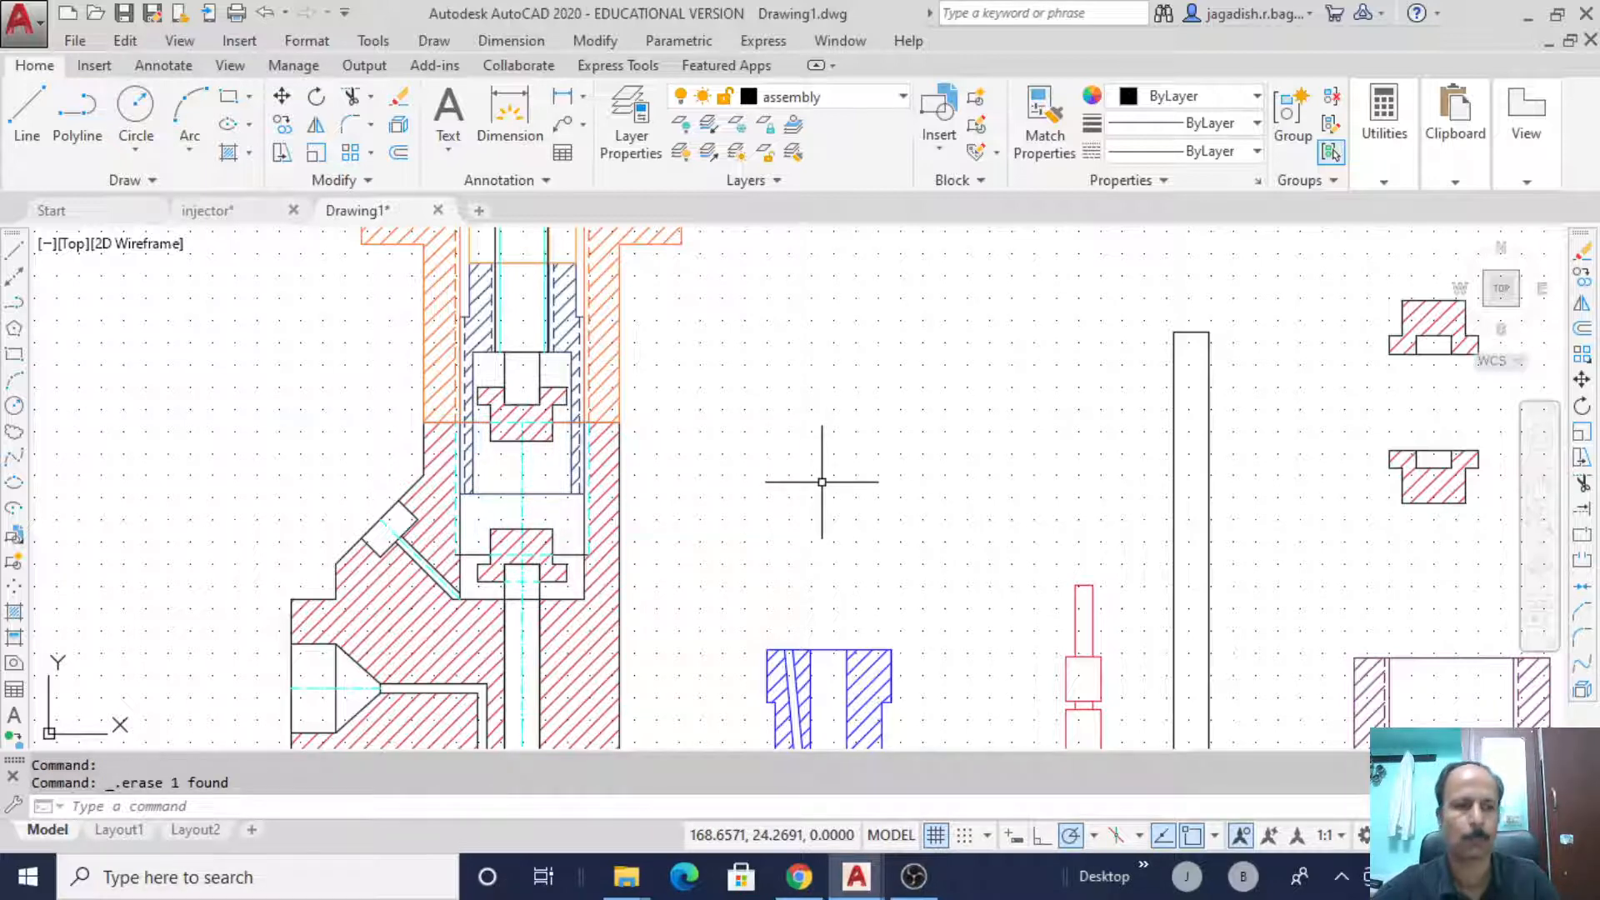
- Measure the flange overhang on the lower of the two separate flanged parts with a linear dimension, and erase that dimension
{"action": "left_click", "coordinate": [14, 250]}
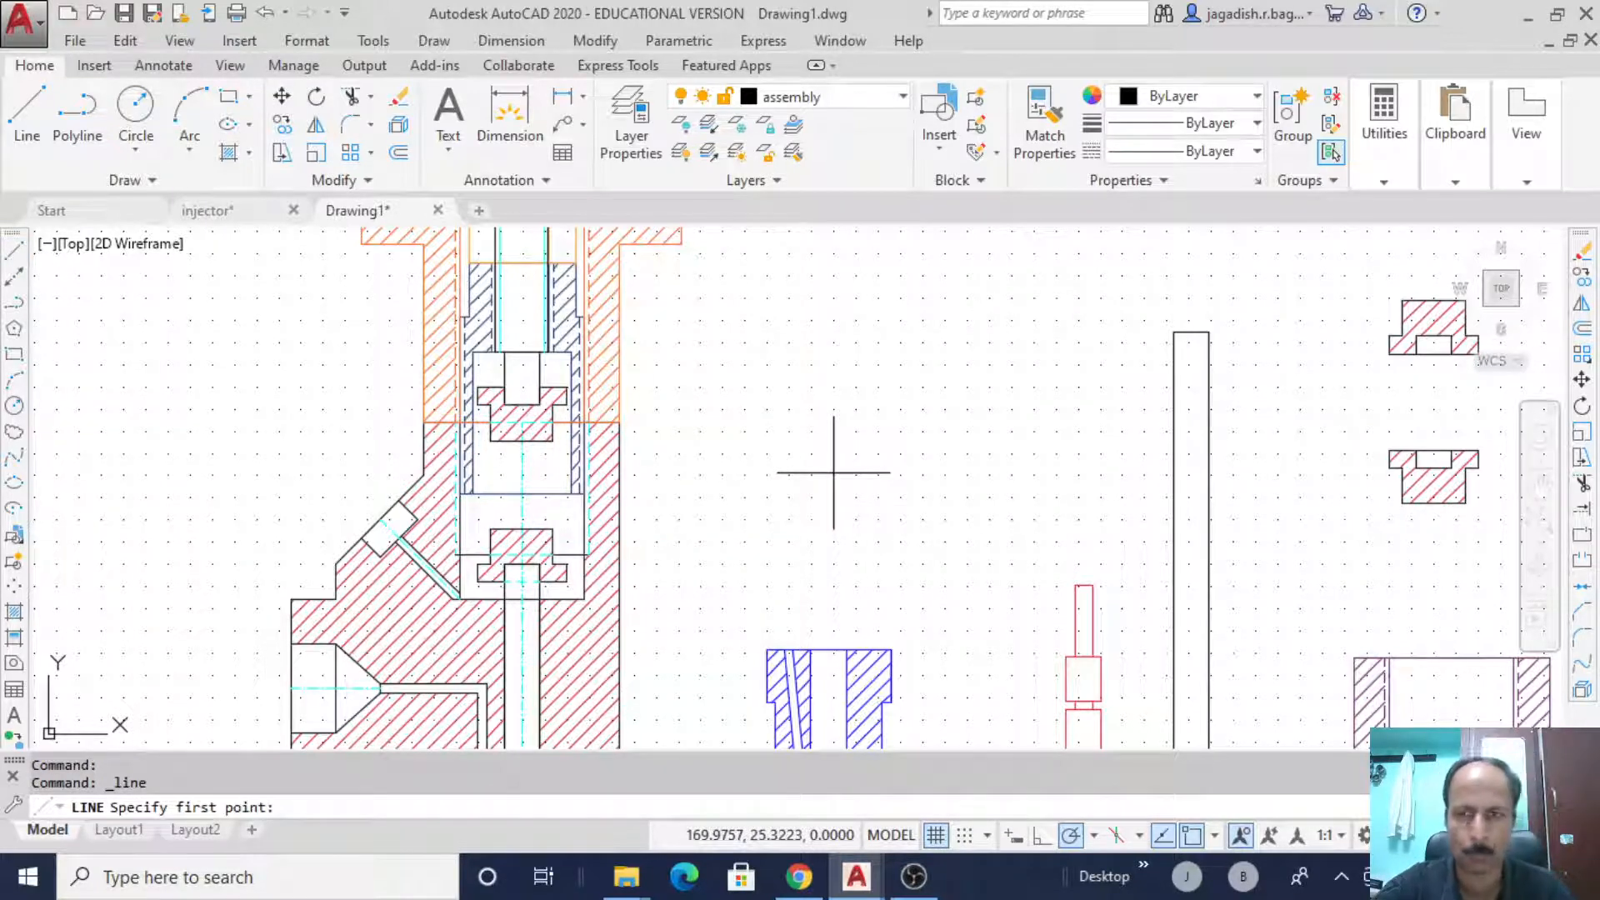
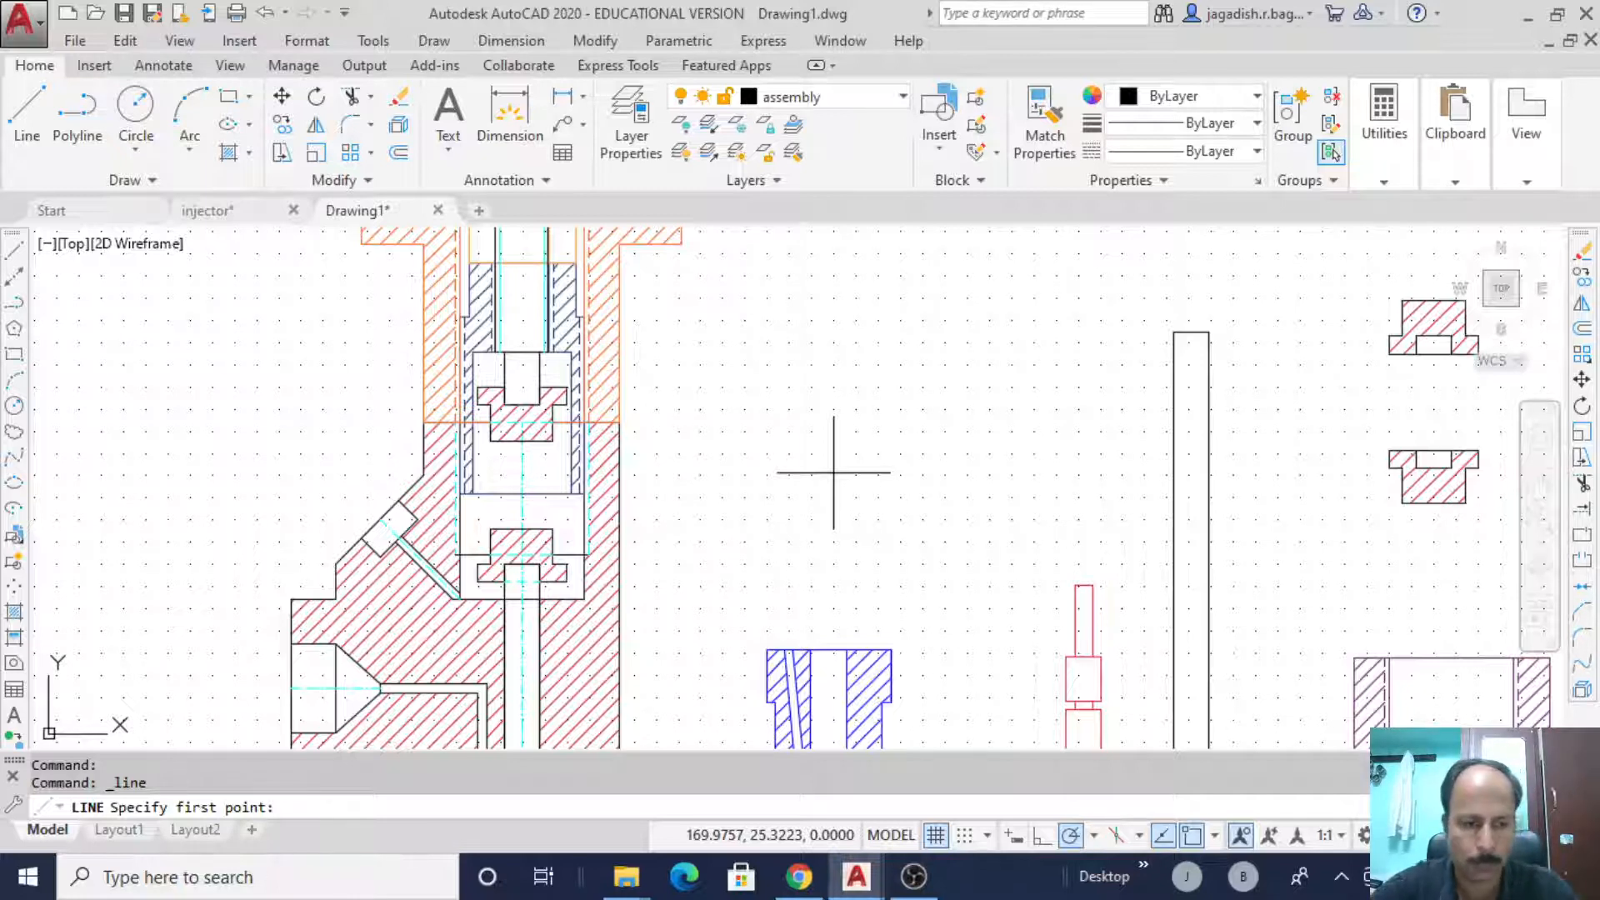
{"action": "key", "text": "Escape"}
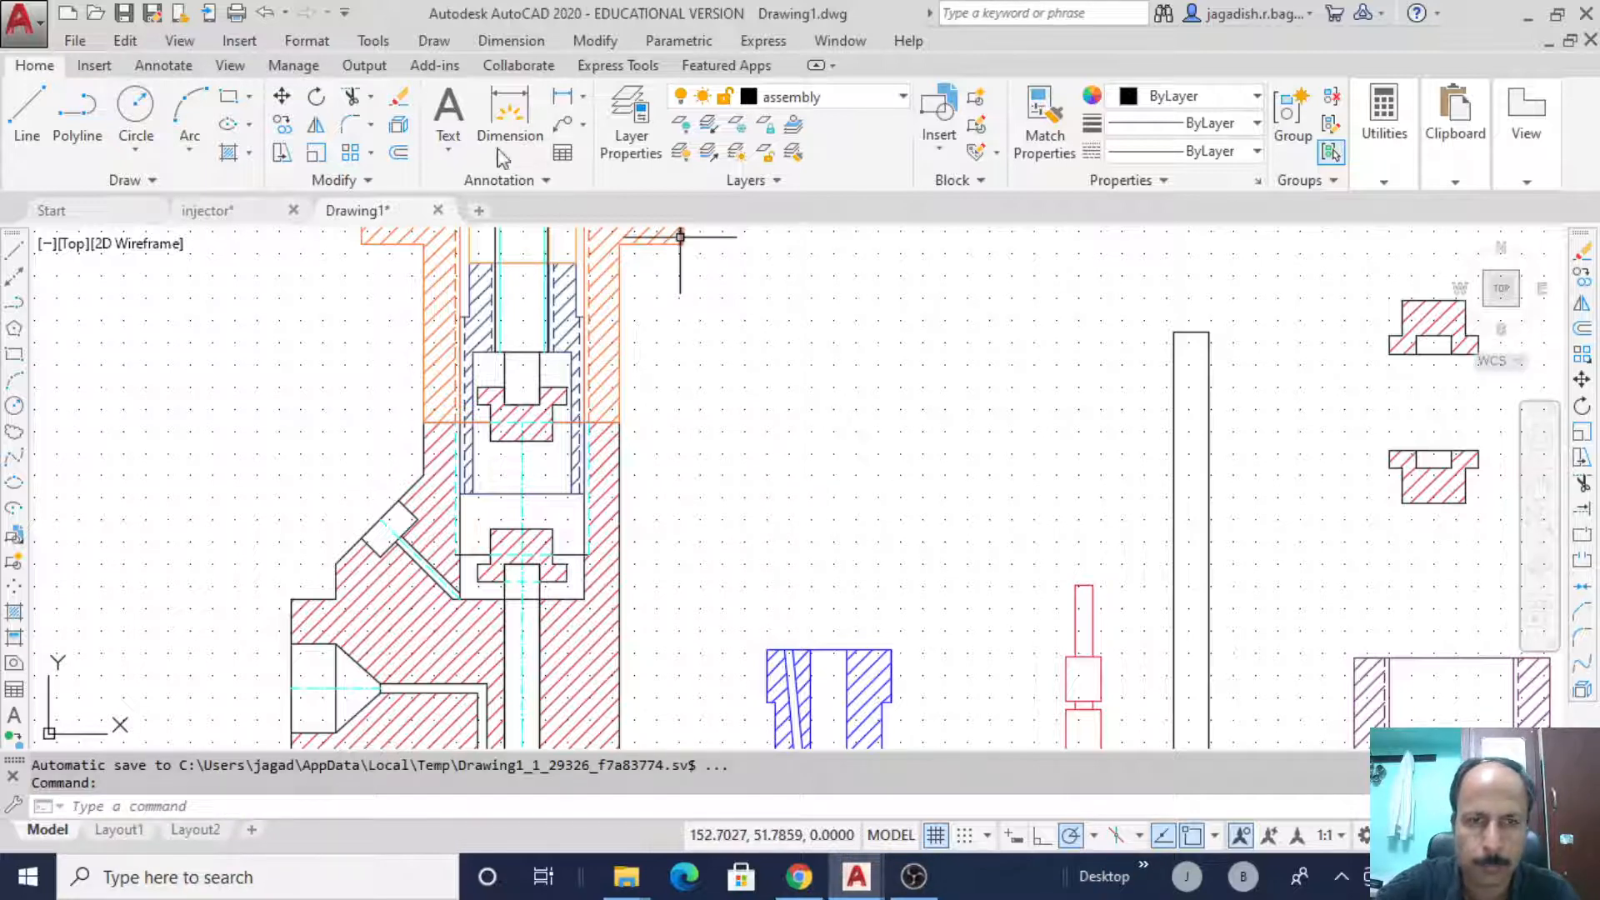
{"action": "left_click", "coordinate": [564, 97]}
{"action": "scroll", "coordinate": [1379, 542], "scroll_direction": "up", "scroll_amount": 2}
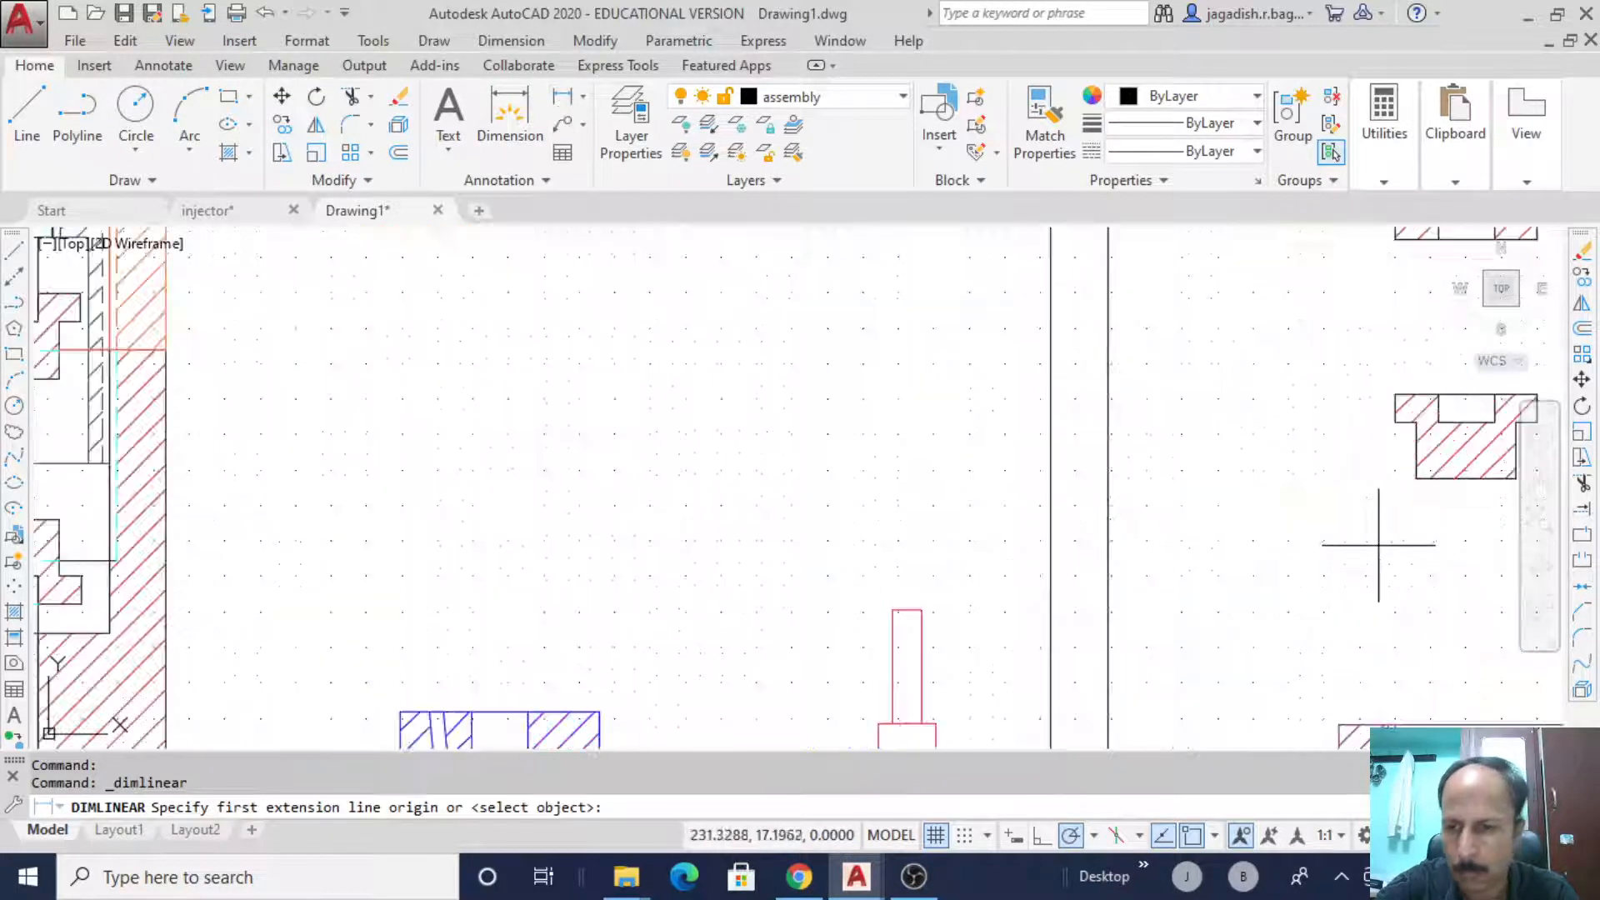
{"action": "left_click", "coordinate": [1396, 423]}
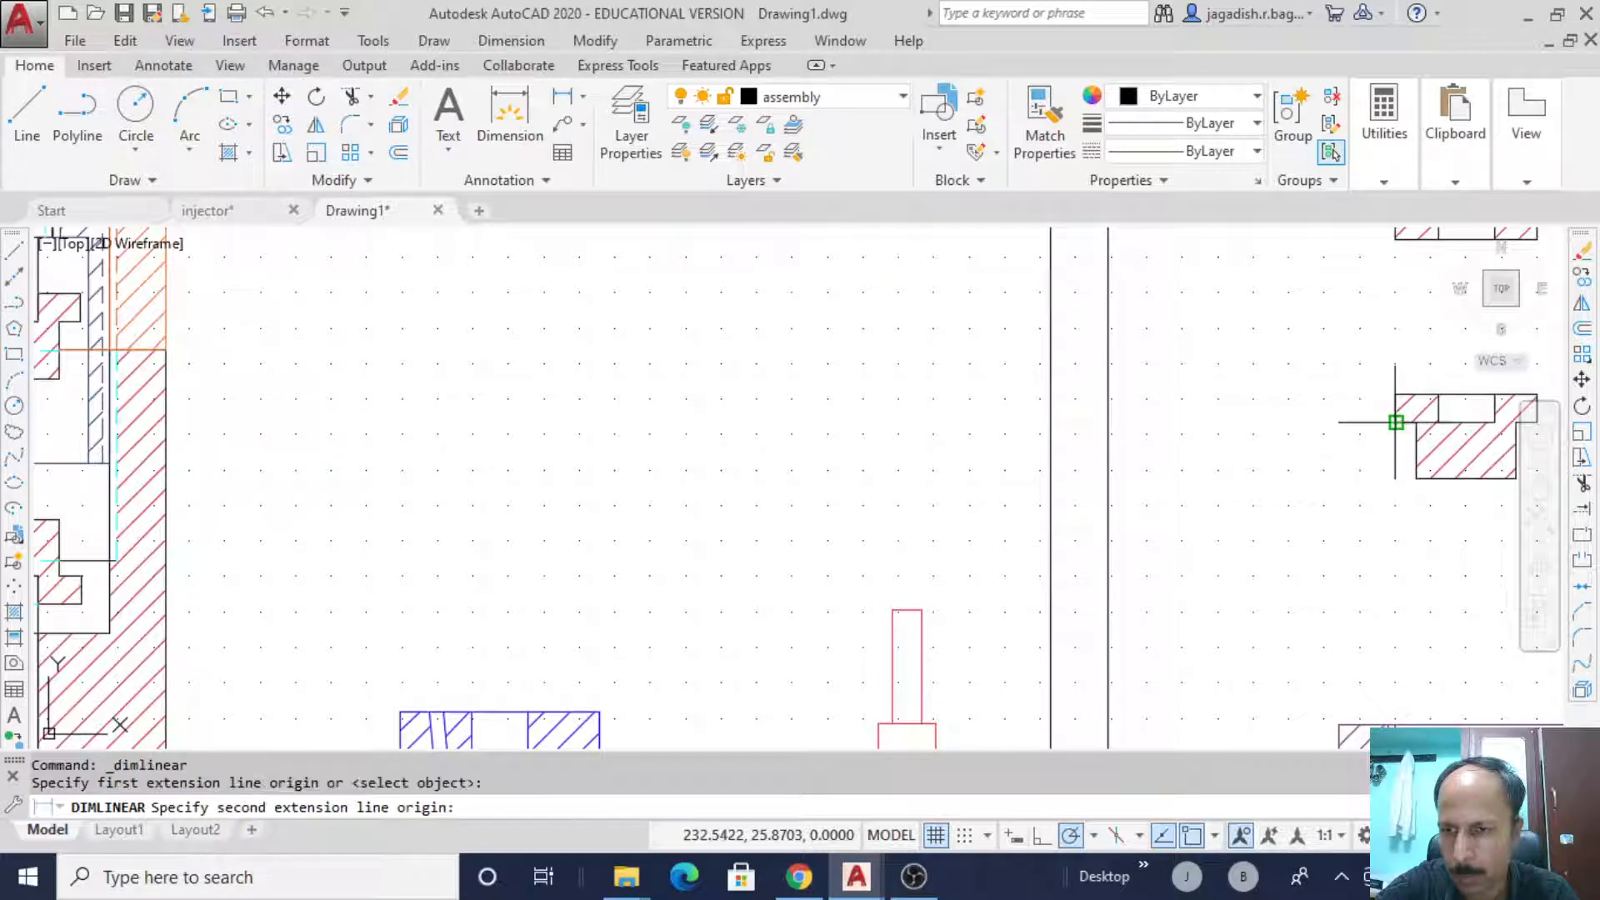
{"action": "left_click", "coordinate": [1416, 423]}
{"action": "left_click", "coordinate": [1403, 450]}
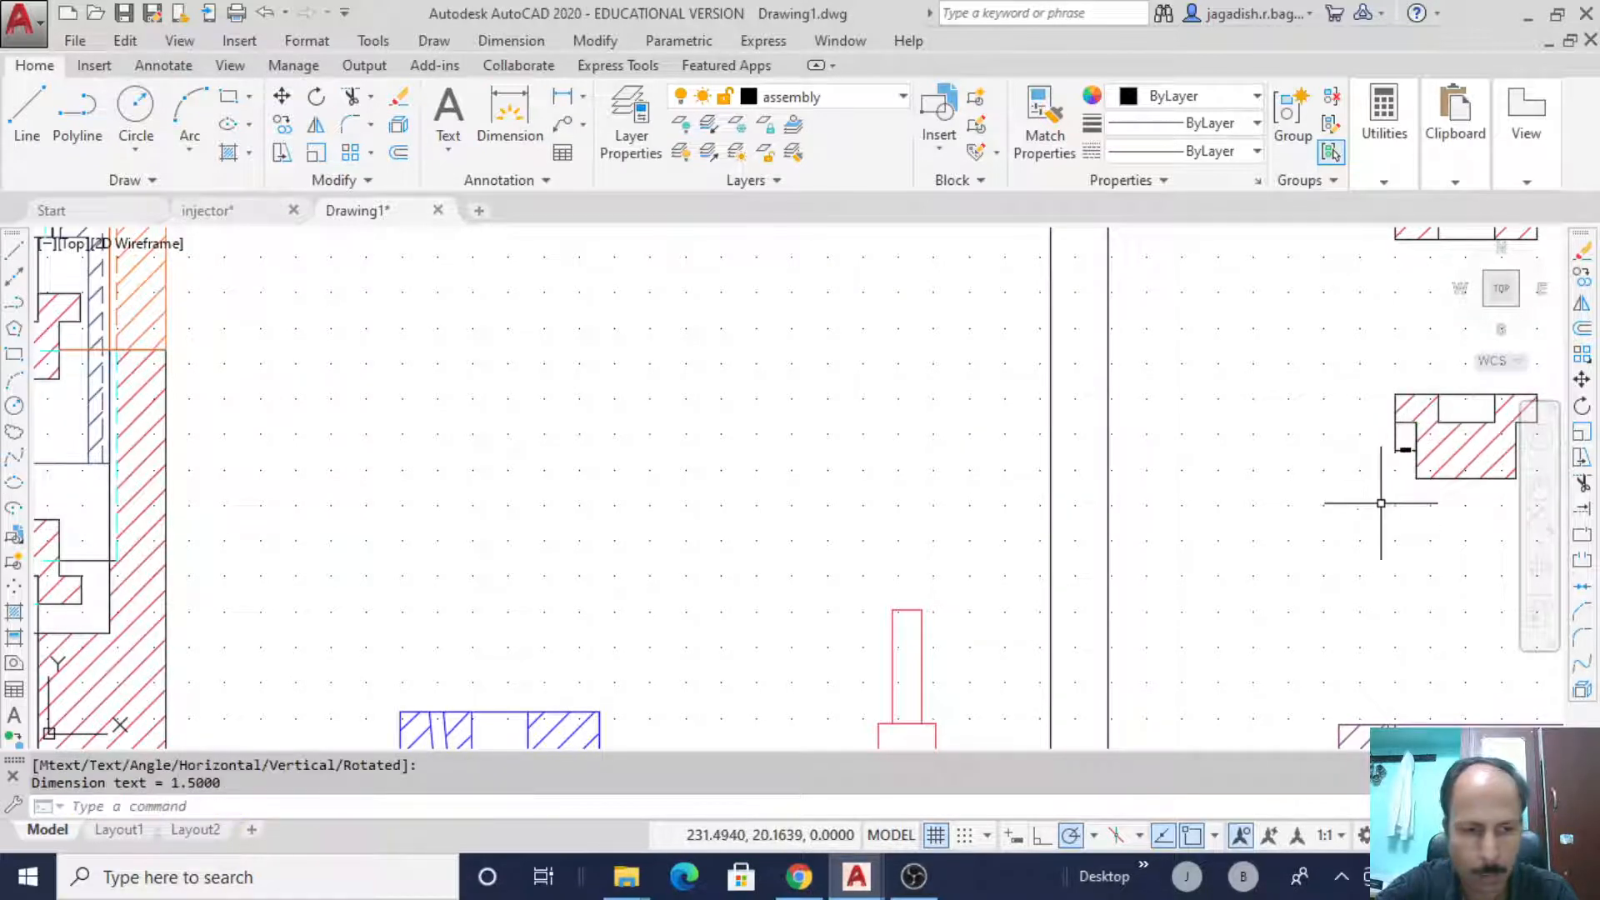
{"action": "left_click", "coordinate": [1401, 434]}
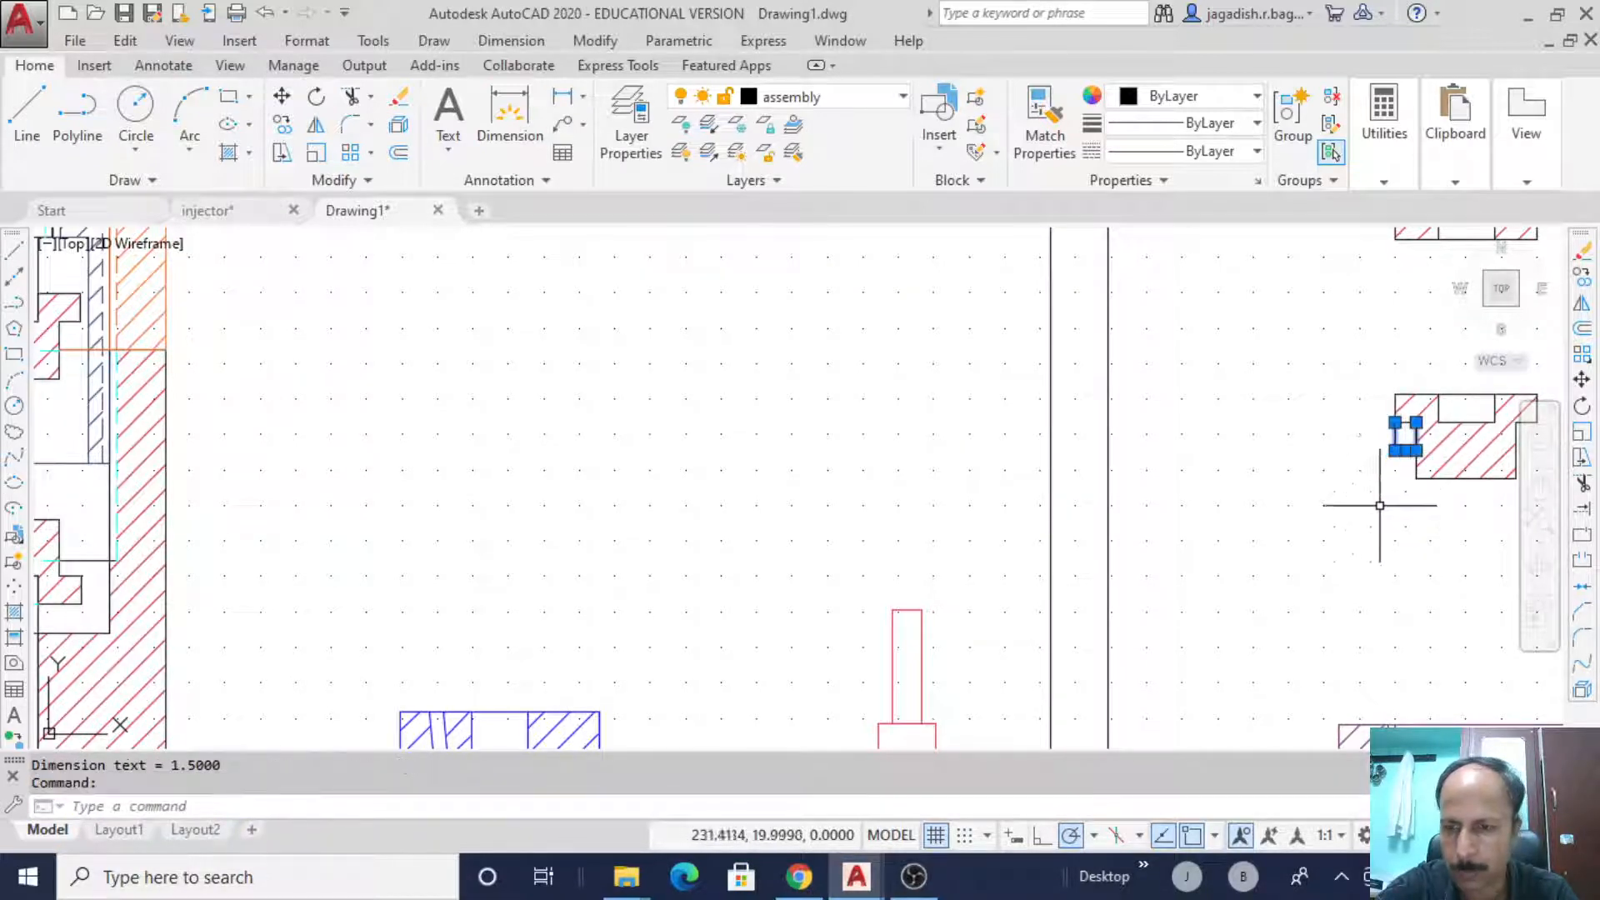
{"action": "key", "text": "Delete"}
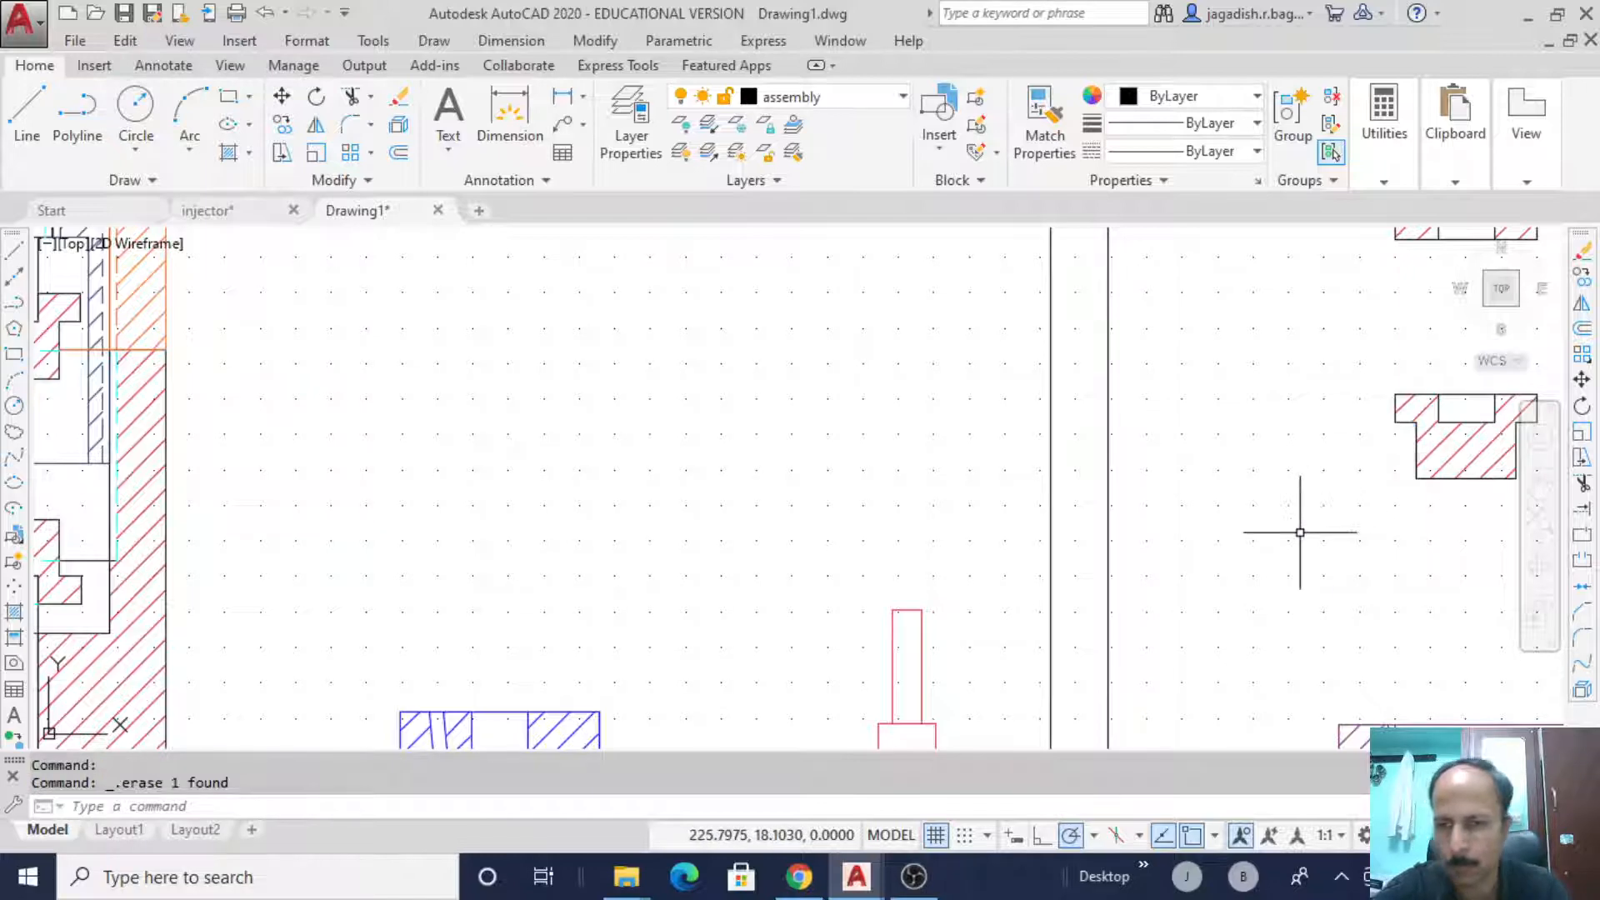
- Draw a vertical line 17 units long, downward, in the empty space between the assembly and the separate parts
{"action": "scroll", "coordinate": [911, 471], "scroll_direction": "down", "scroll_amount": 3}
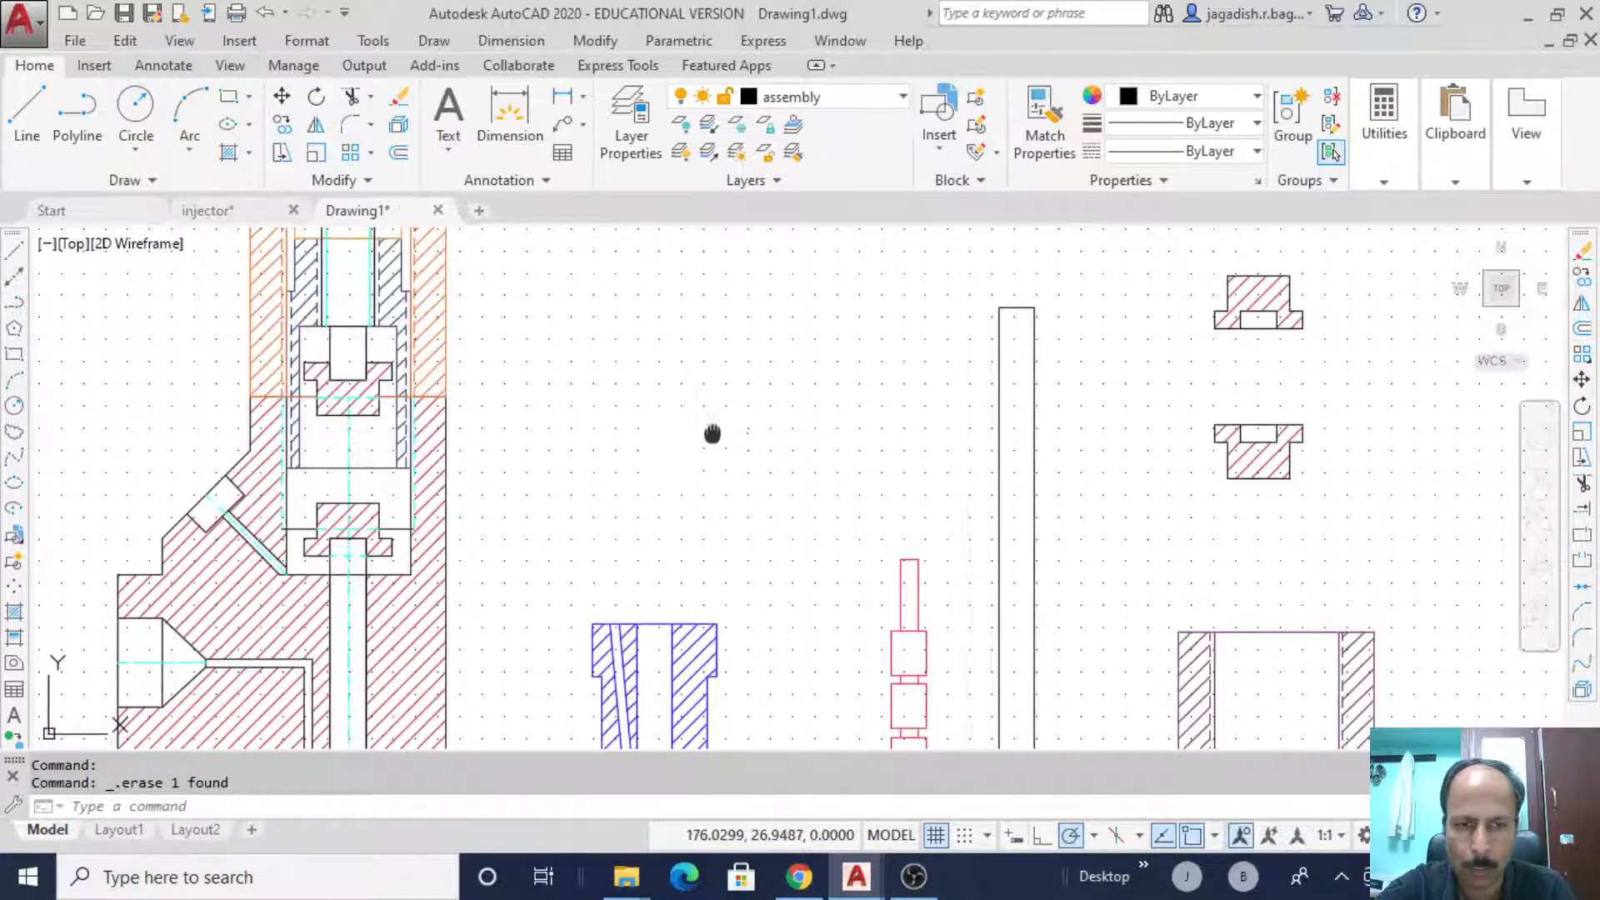
{"action": "middle_click_drag", "start_coordinate": [711, 428], "coordinate": [873, 459]}
{"action": "left_click", "coordinate": [14, 250]}
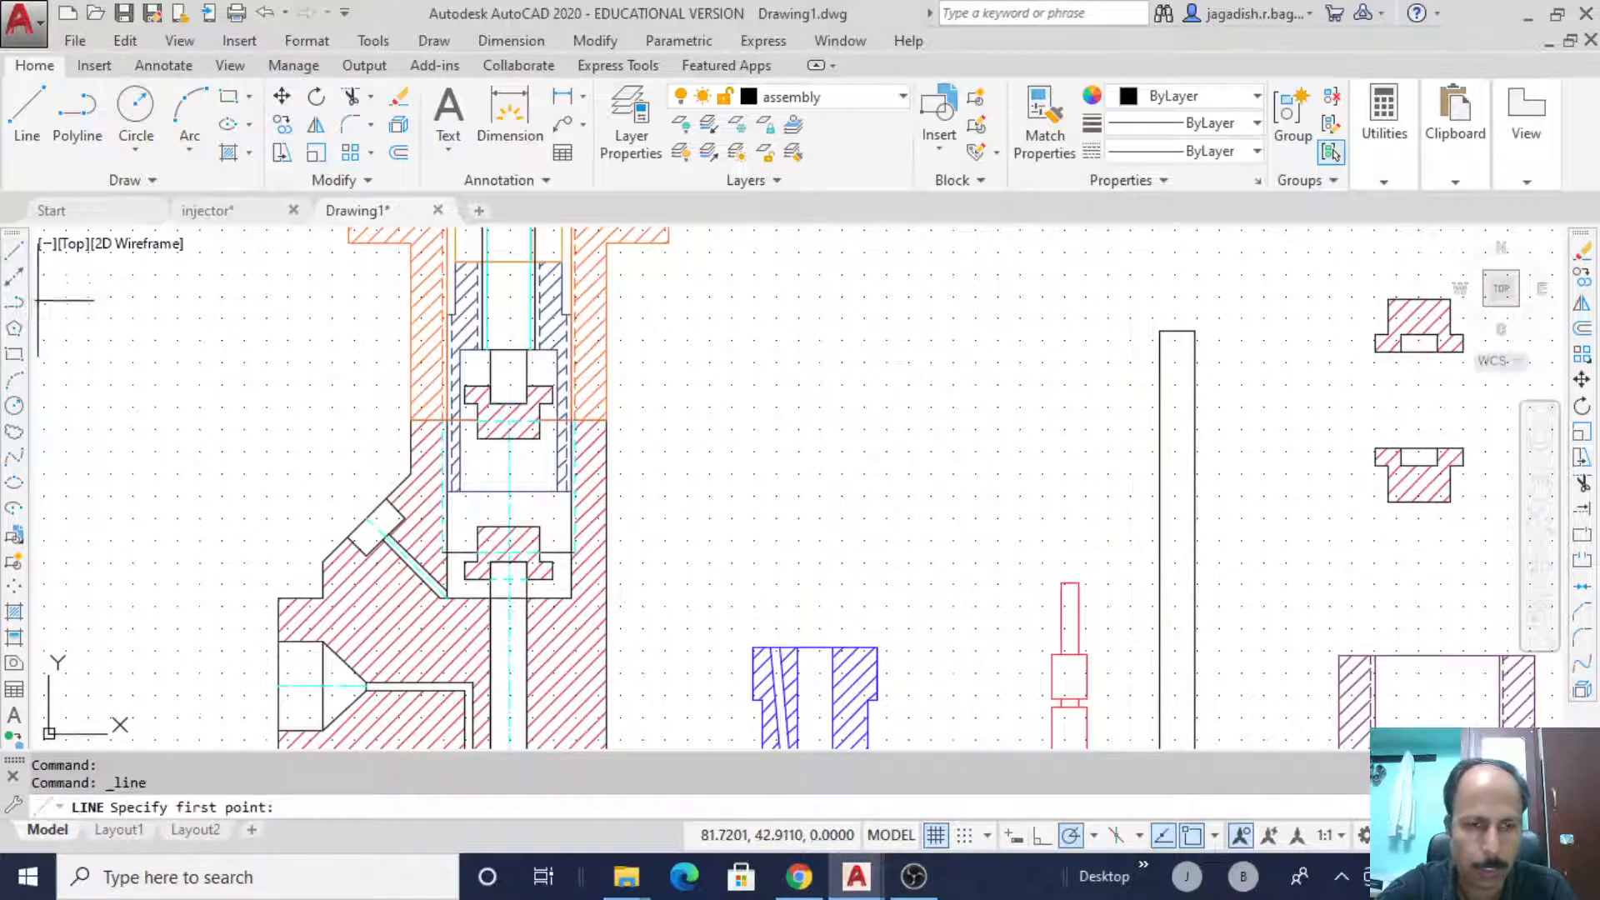
{"action": "left_click", "coordinate": [758, 357]}
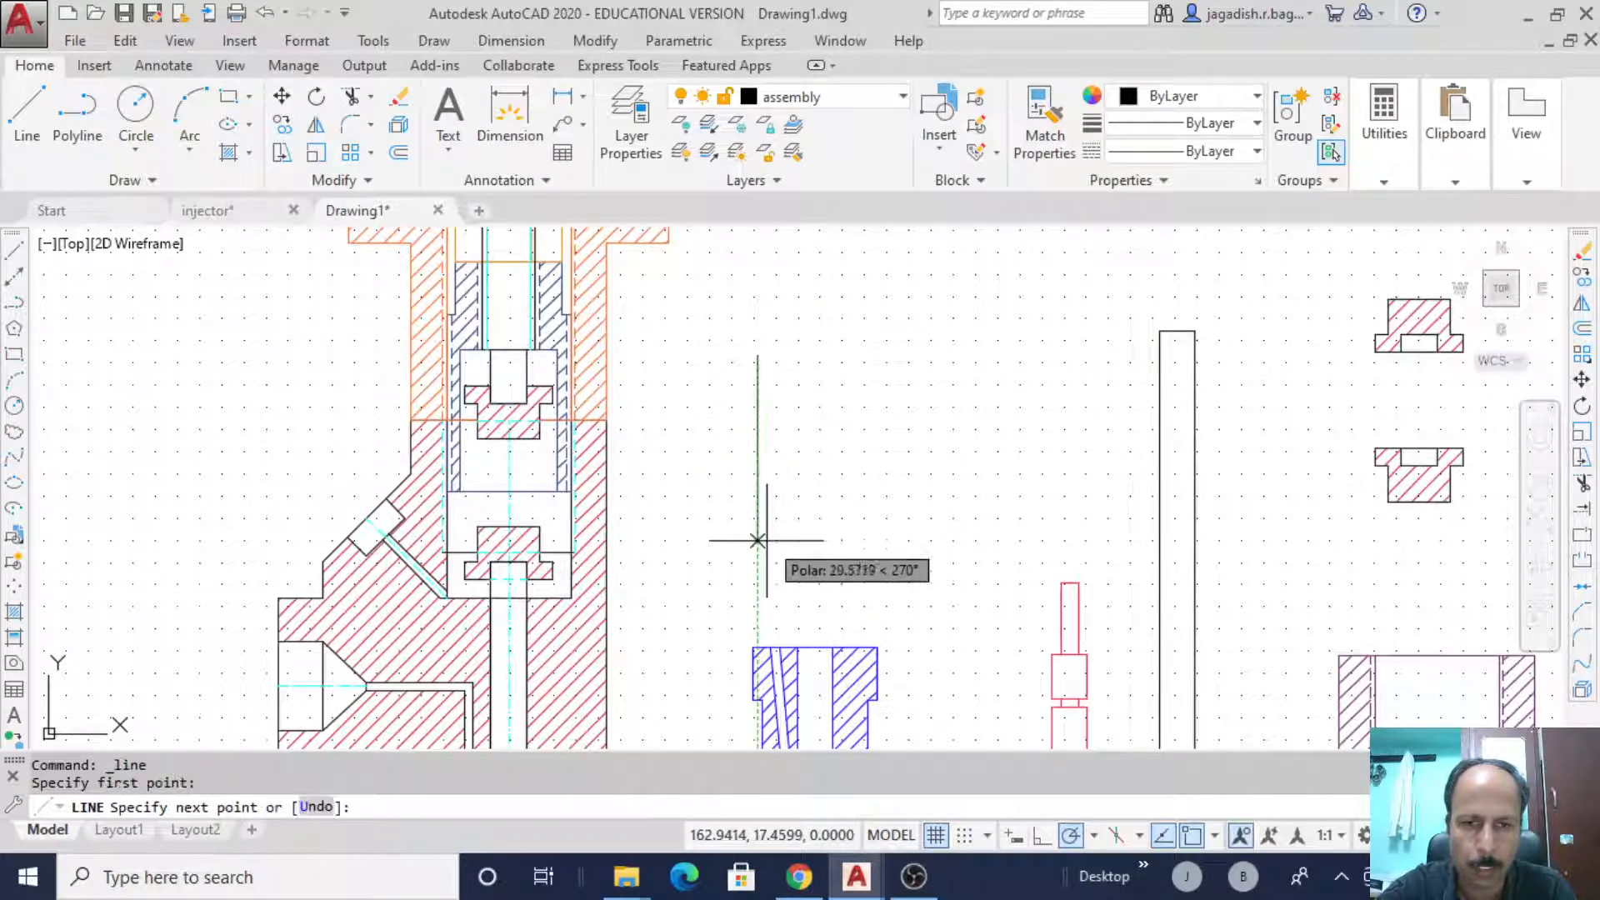
{"action": "type", "text": "1"}
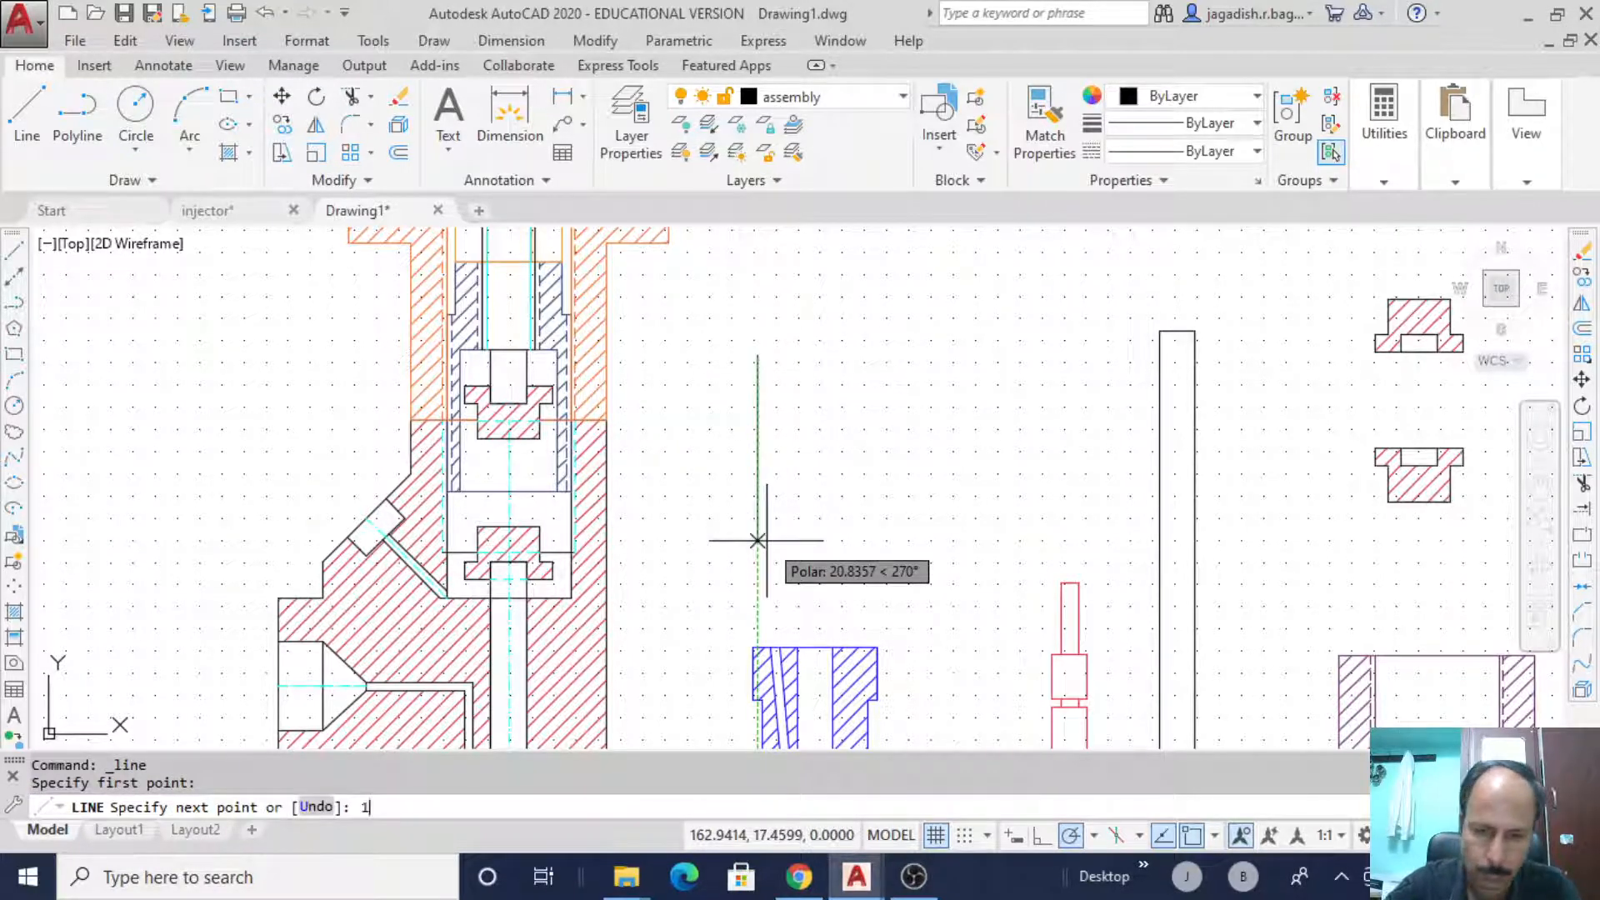
{"action": "type", "text": "7"}
{"action": "key", "text": "Return"}
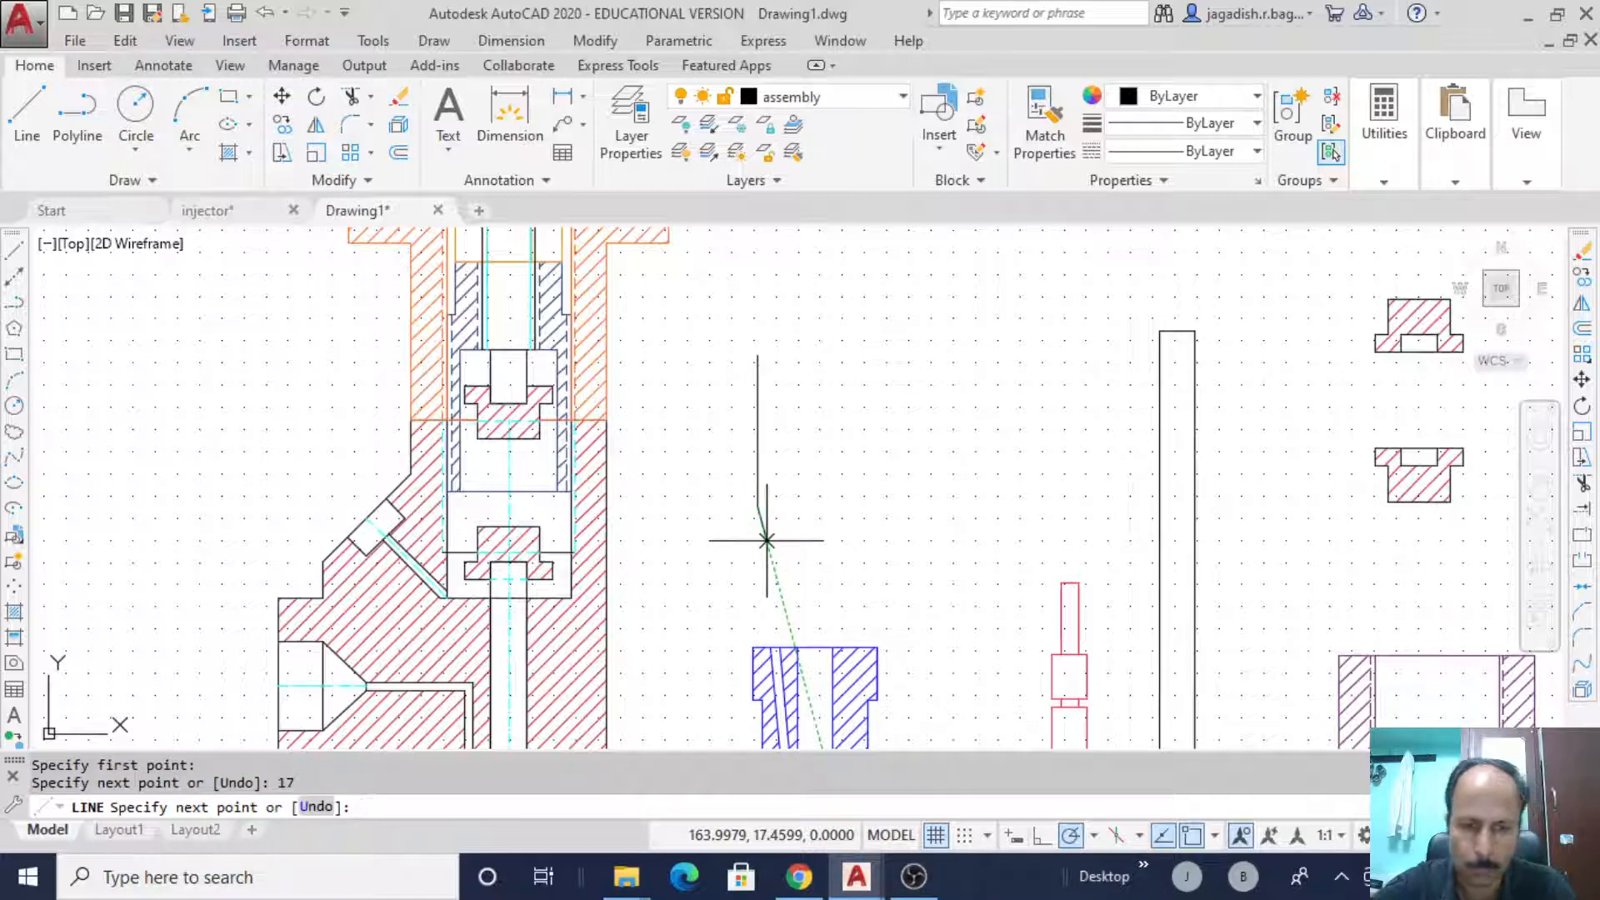
{"action": "key", "text": "Escape"}
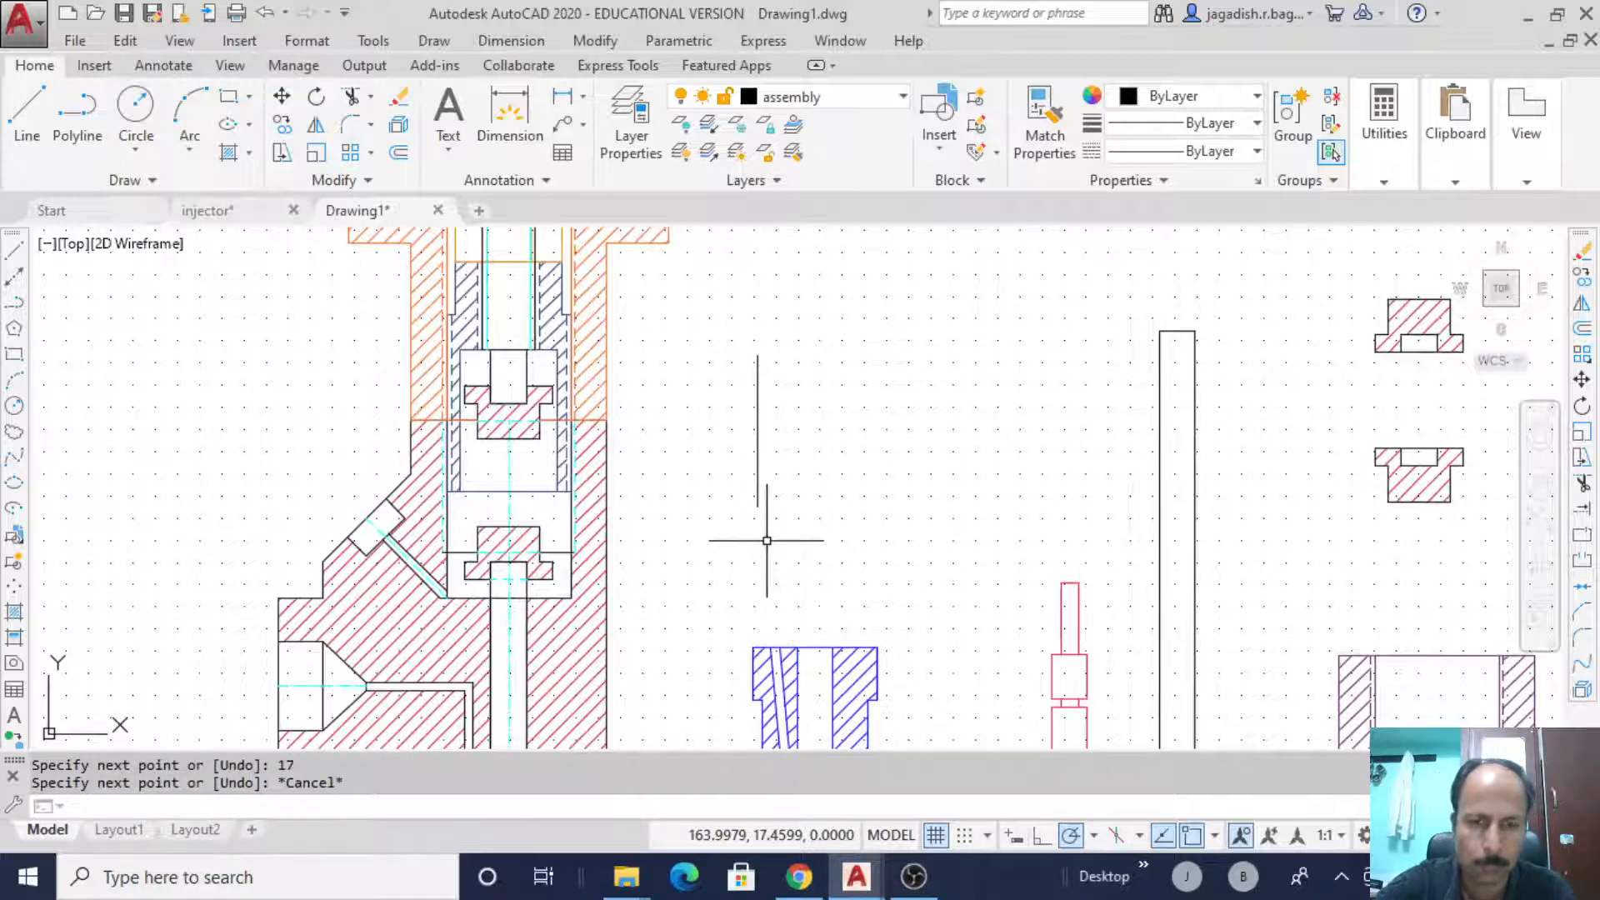
- Offset the new vertical line 9 units to its right
{"action": "type", "text": "offset"}
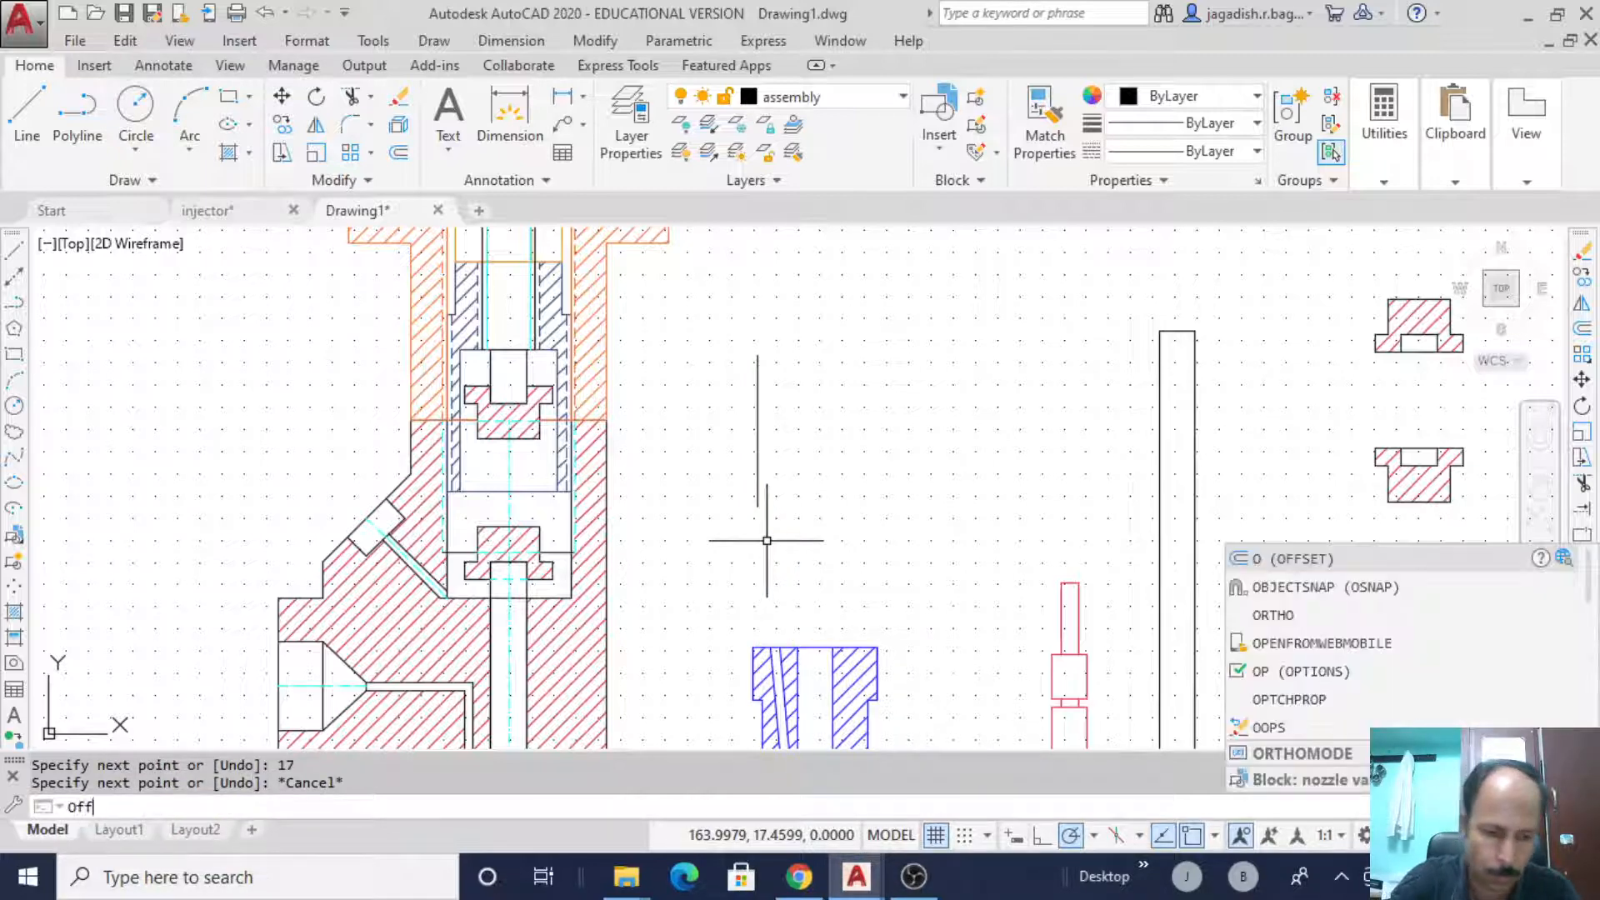
{"action": "key", "text": "Return"}
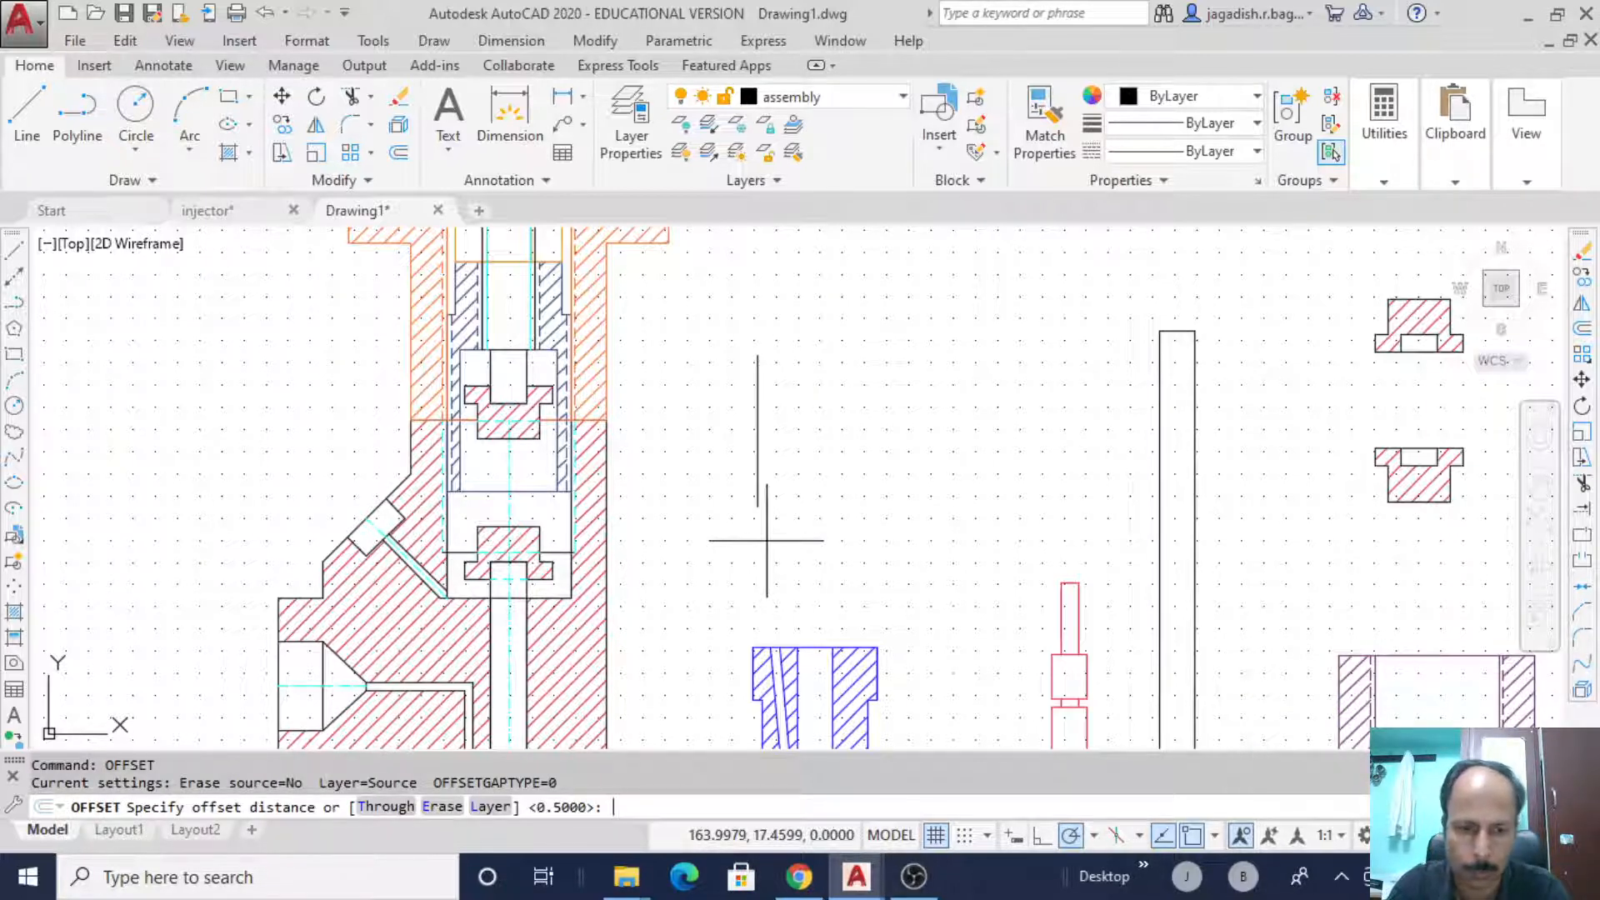
{"action": "type", "text": "9"}
{"action": "key", "text": "Return"}
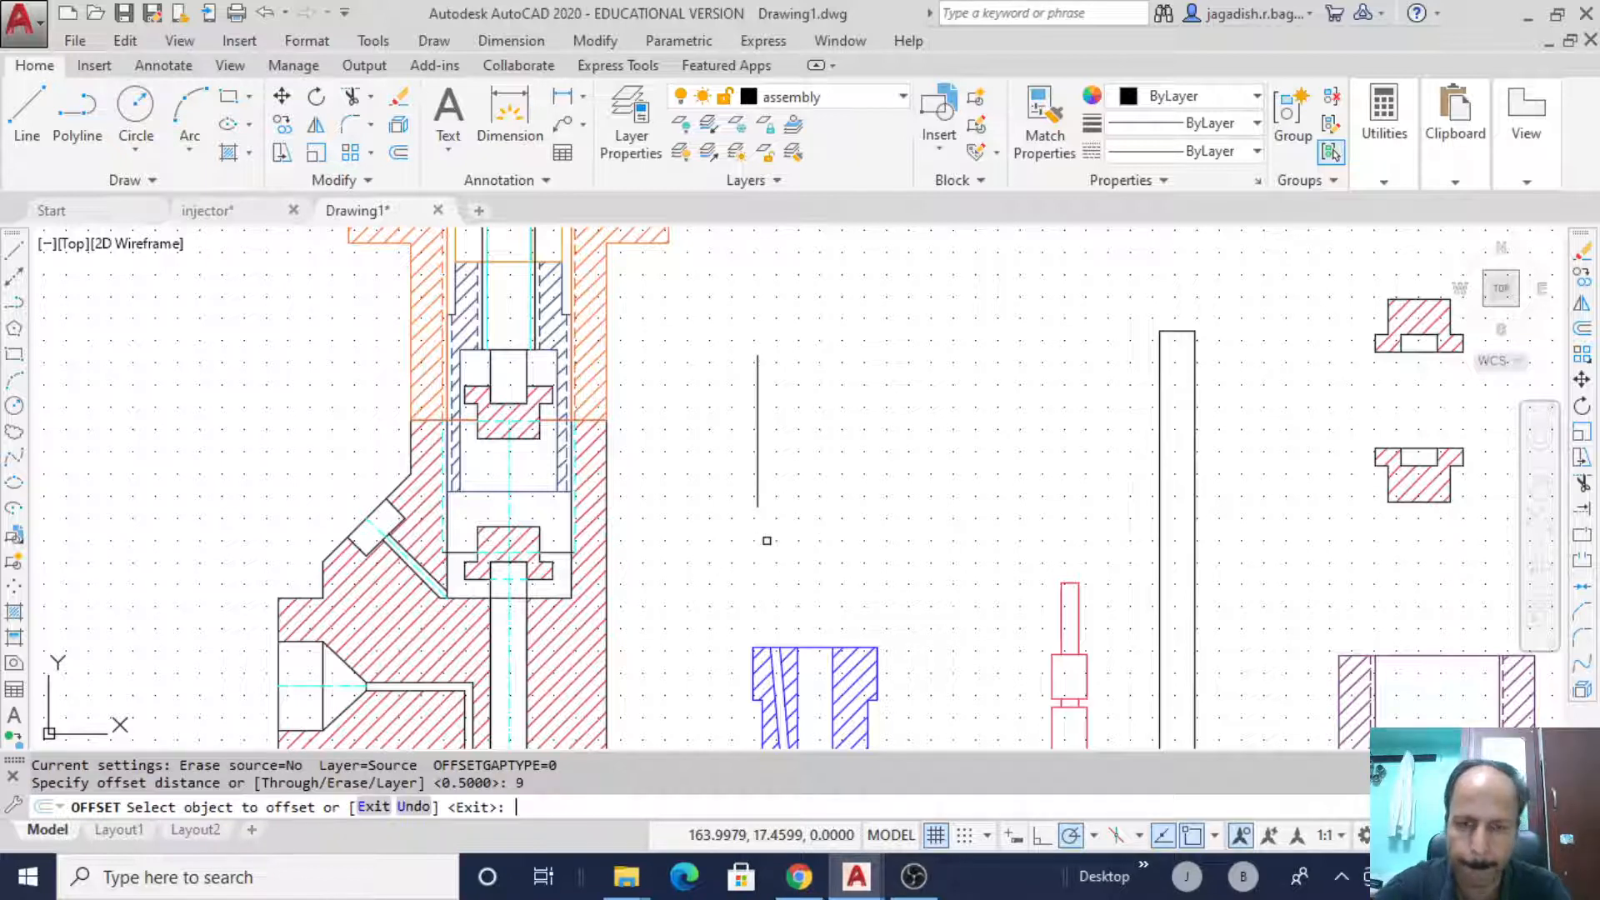
{"action": "left_click", "coordinate": [757, 479]}
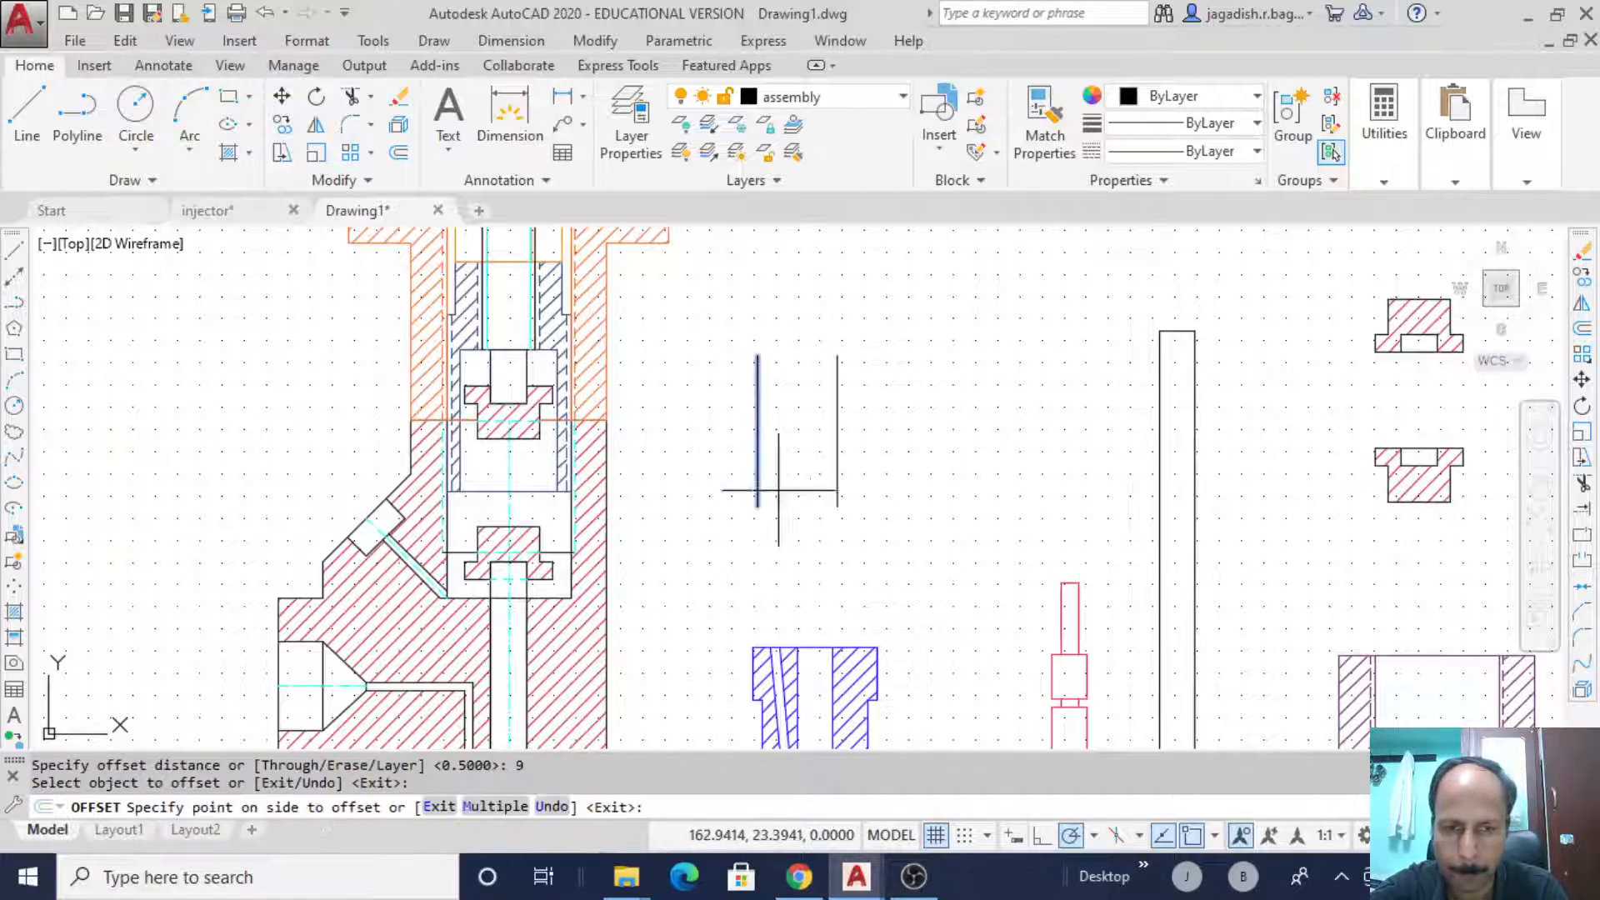
{"action": "left_click", "coordinate": [811, 490]}
{"action": "right_click", "coordinate": [916, 487]}
{"action": "left_click", "coordinate": [967, 502]}
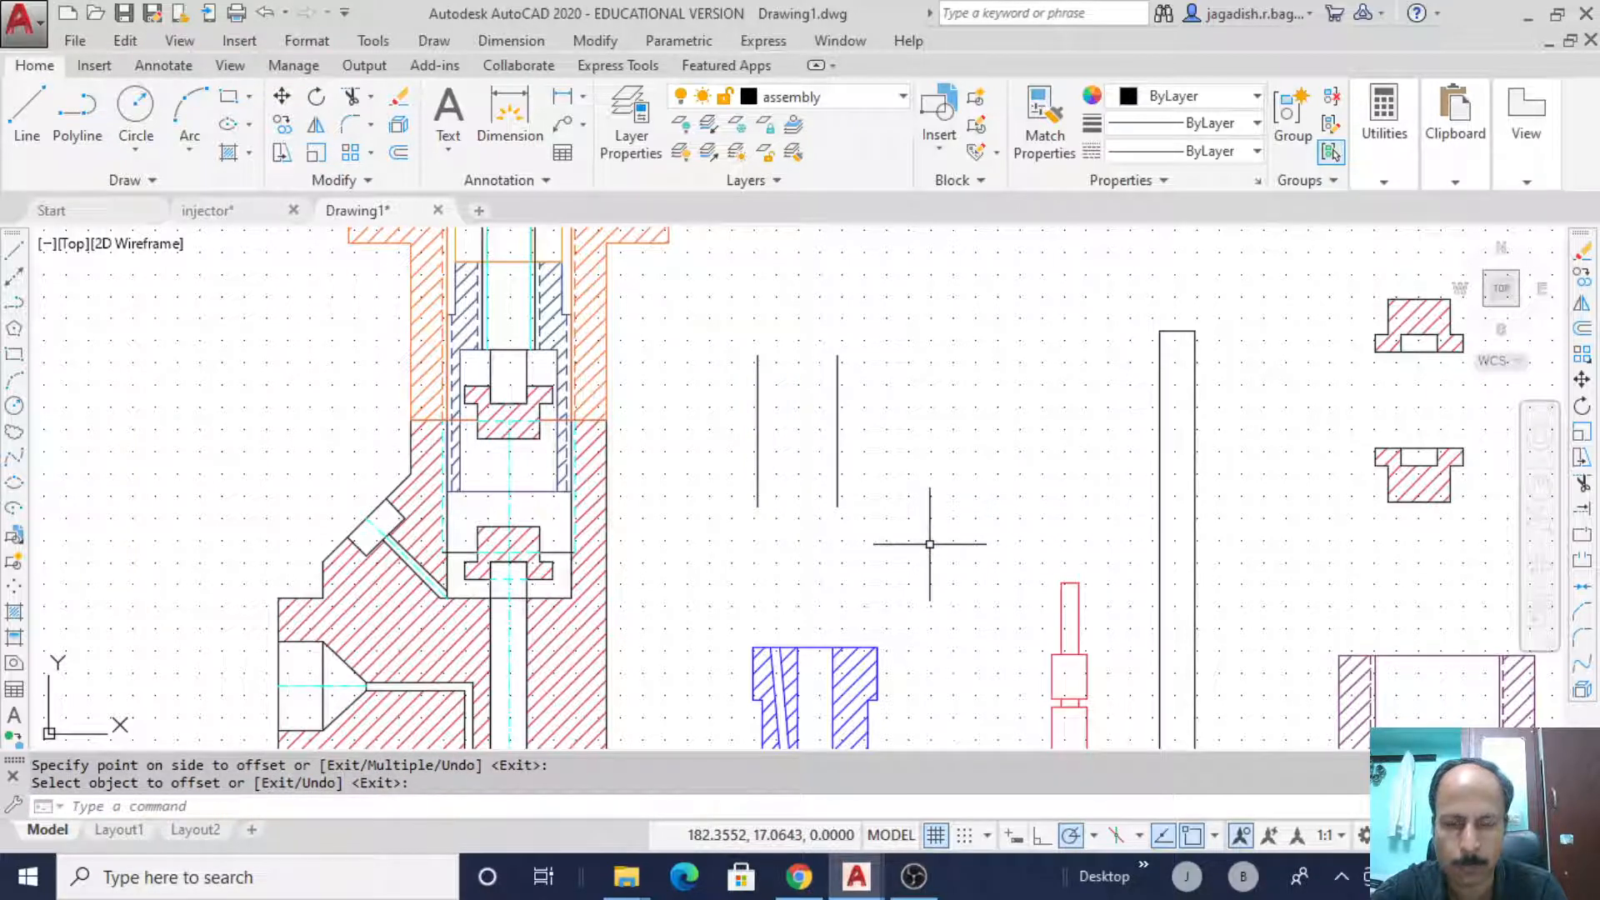
- Draw a circle of radius 0.5 centred on the lower end of the left vertical line
{"action": "left_click", "coordinate": [14, 407]}
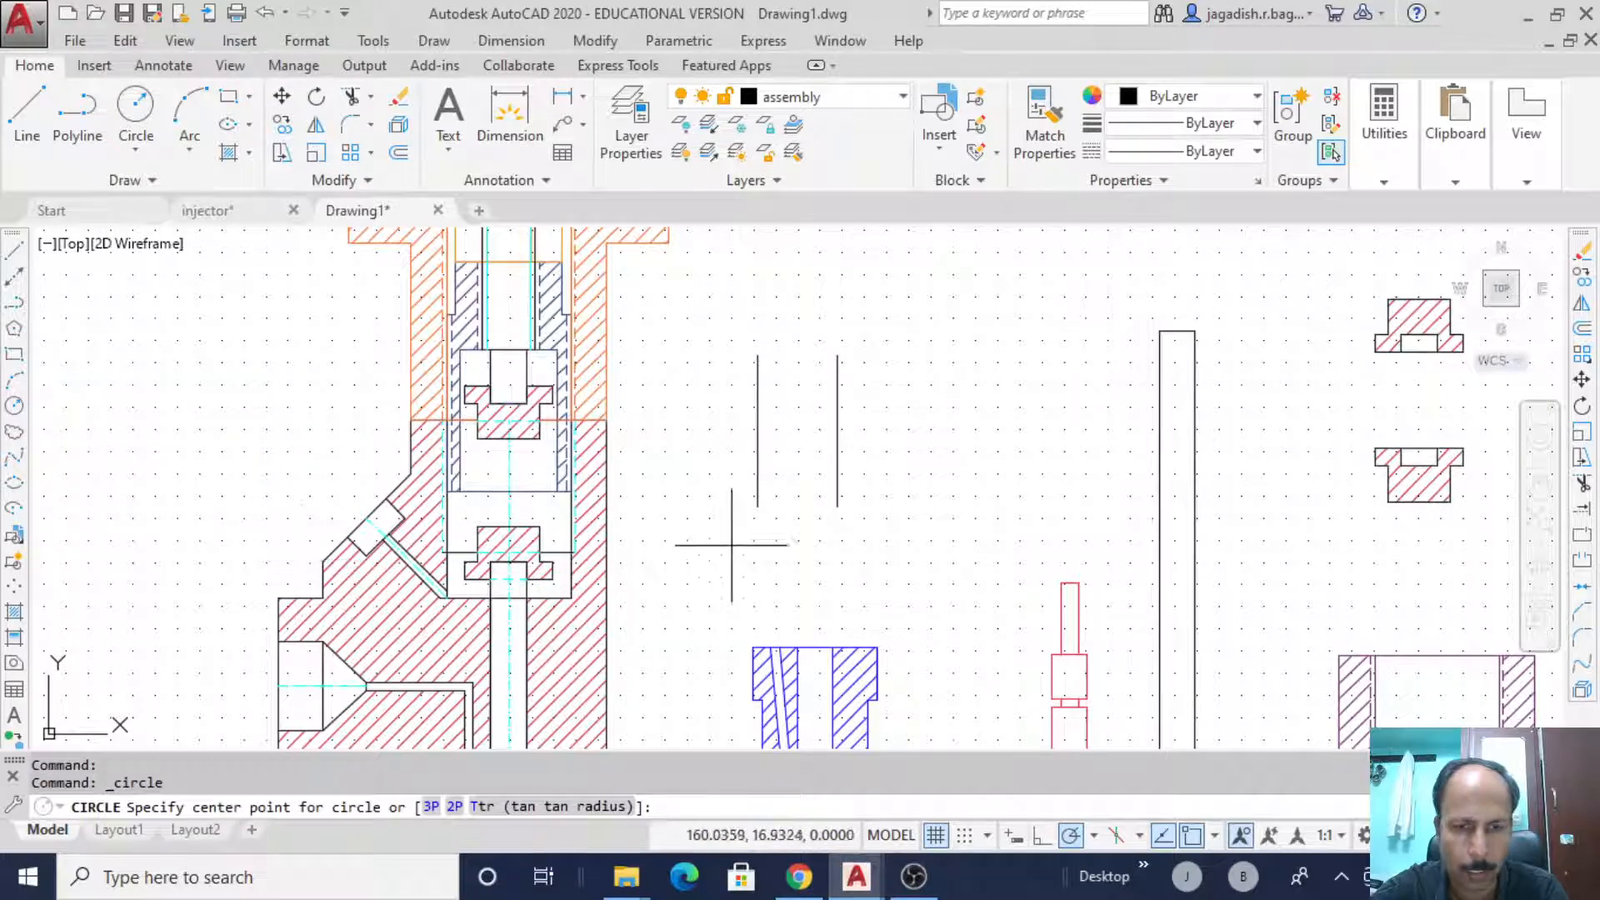
{"action": "left_click", "coordinate": [757, 506]}
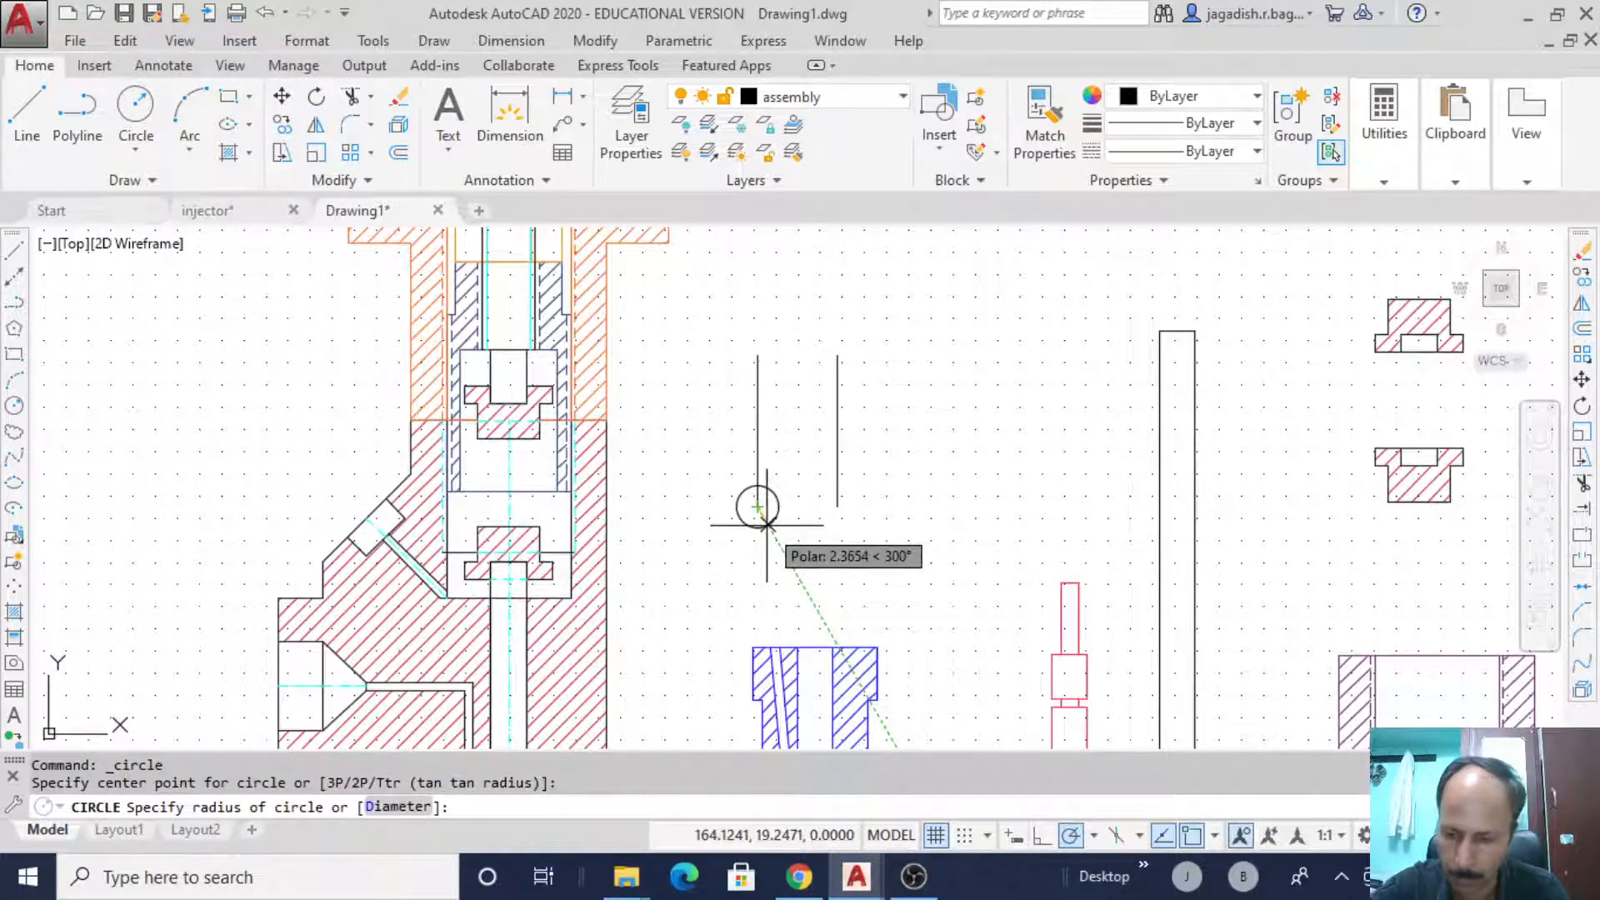
{"action": "type", "text": "0.5"}
{"action": "key", "text": "Return"}
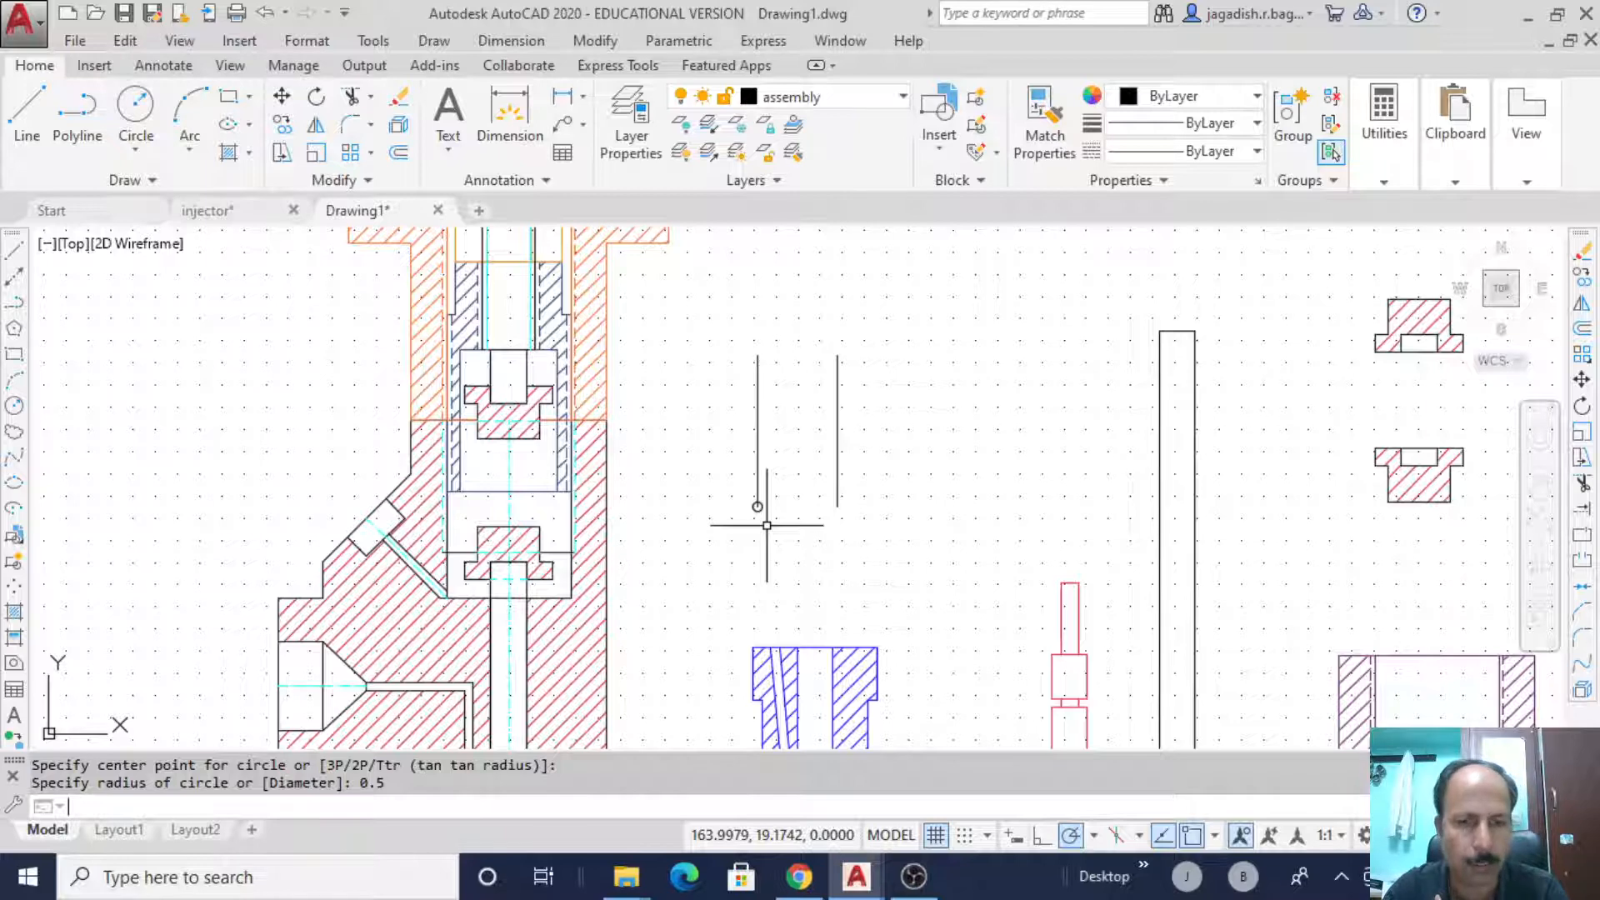
- Copy the small circle from its top quadrant to the lower end of the right vertical line
{"action": "scroll", "coordinate": [767, 525], "scroll_direction": "up", "scroll_amount": 4}
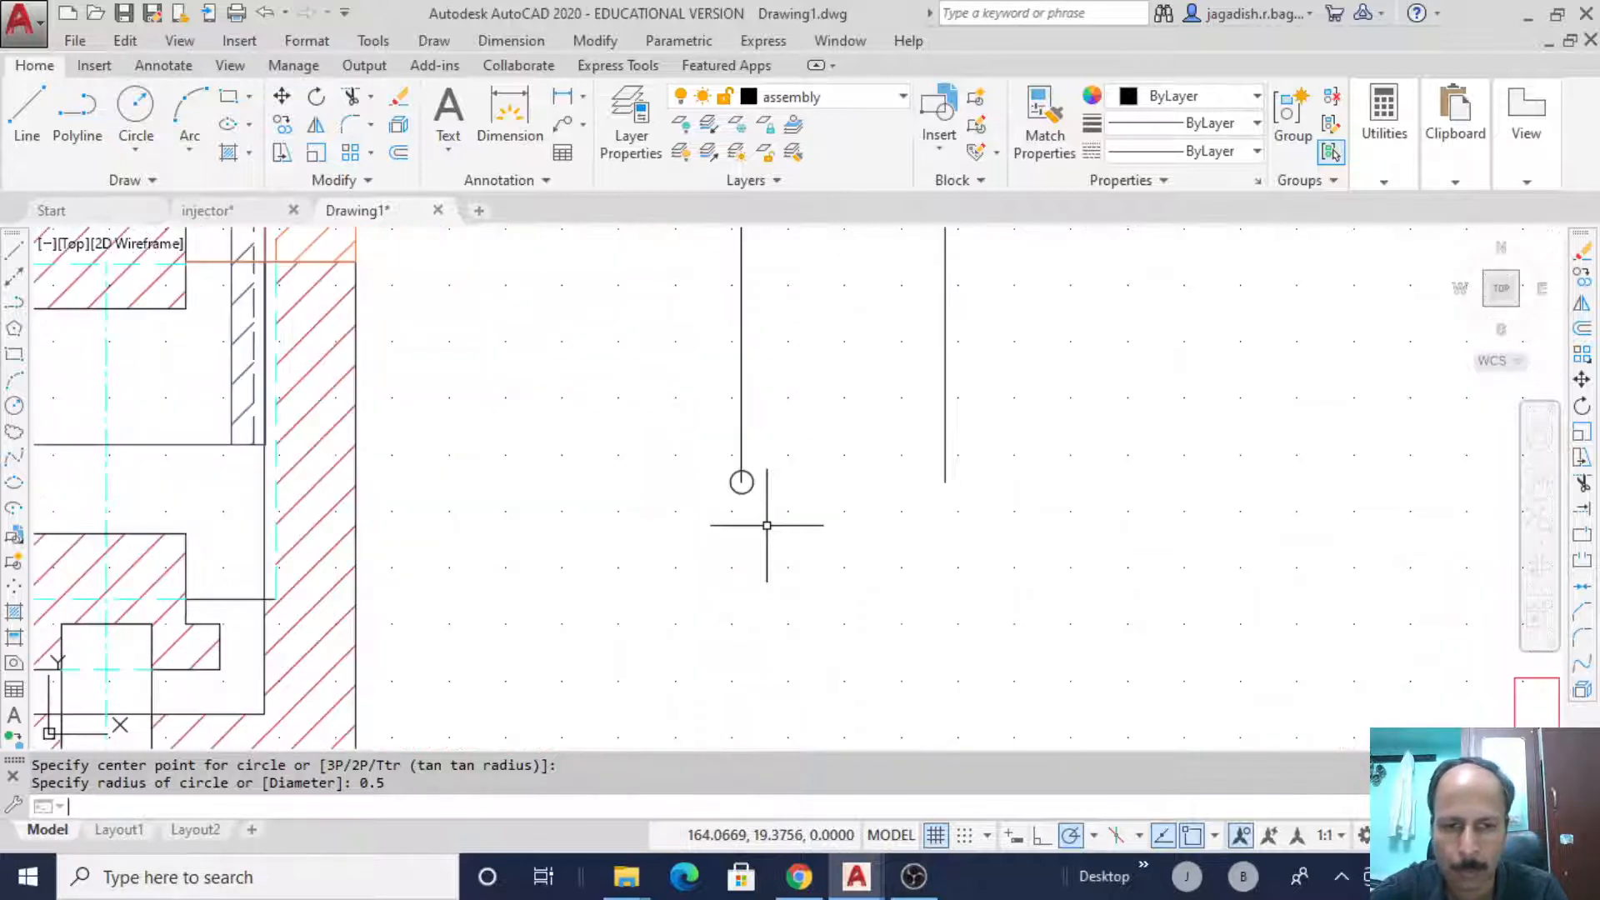
{"action": "scroll", "coordinate": [767, 525], "scroll_direction": "up", "scroll_amount": 2}
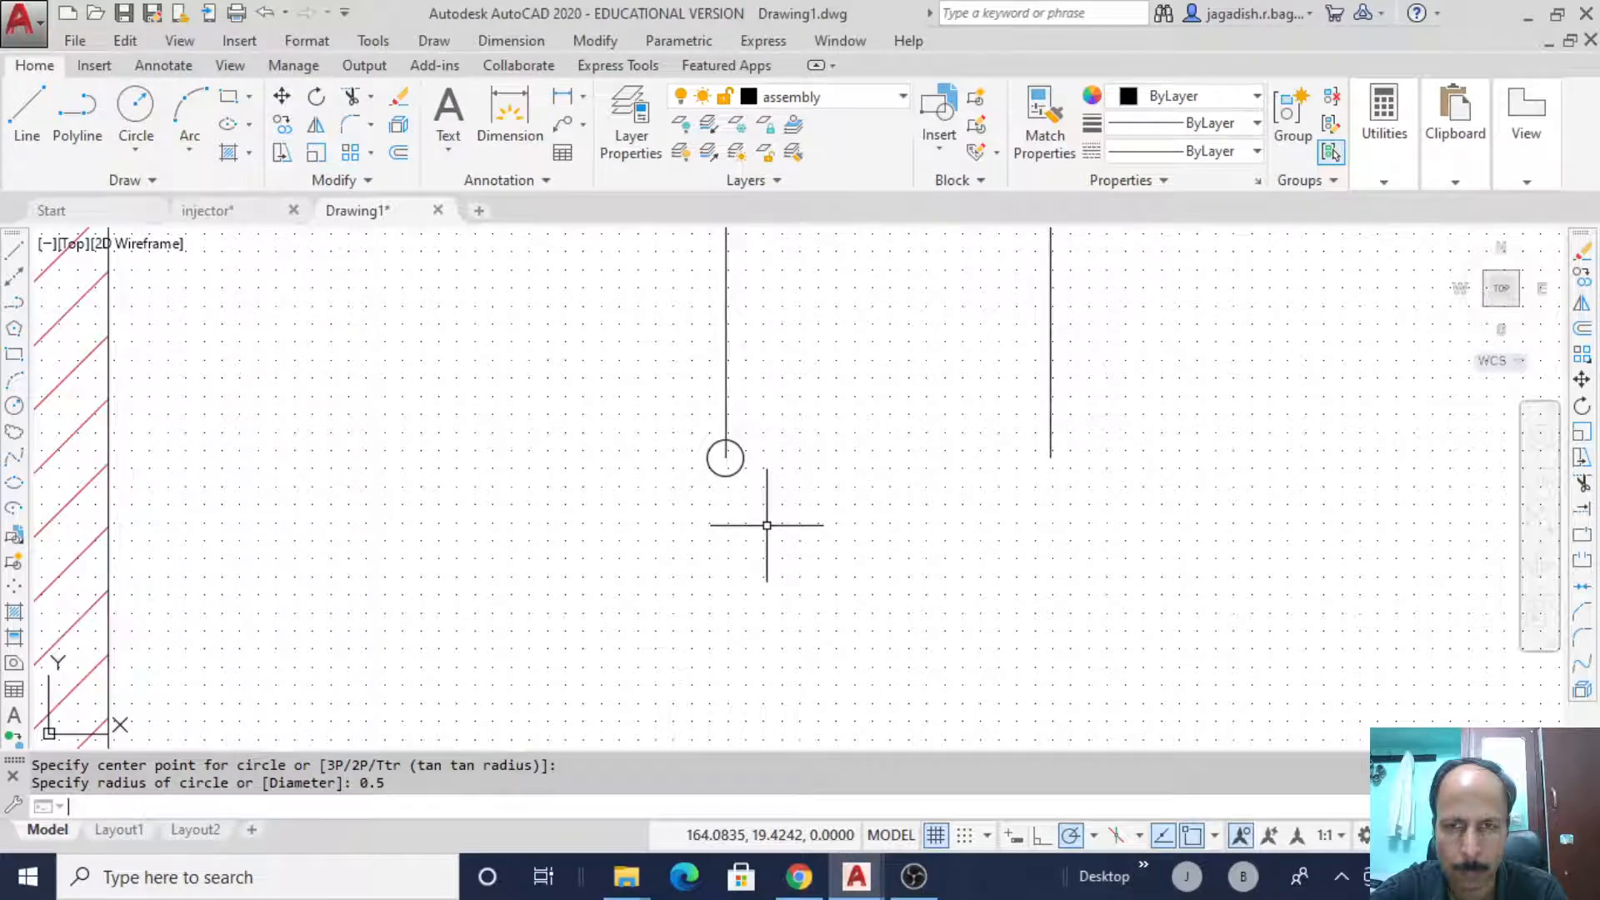
{"action": "scroll", "coordinate": [767, 525], "scroll_direction": "down", "scroll_amount": 3}
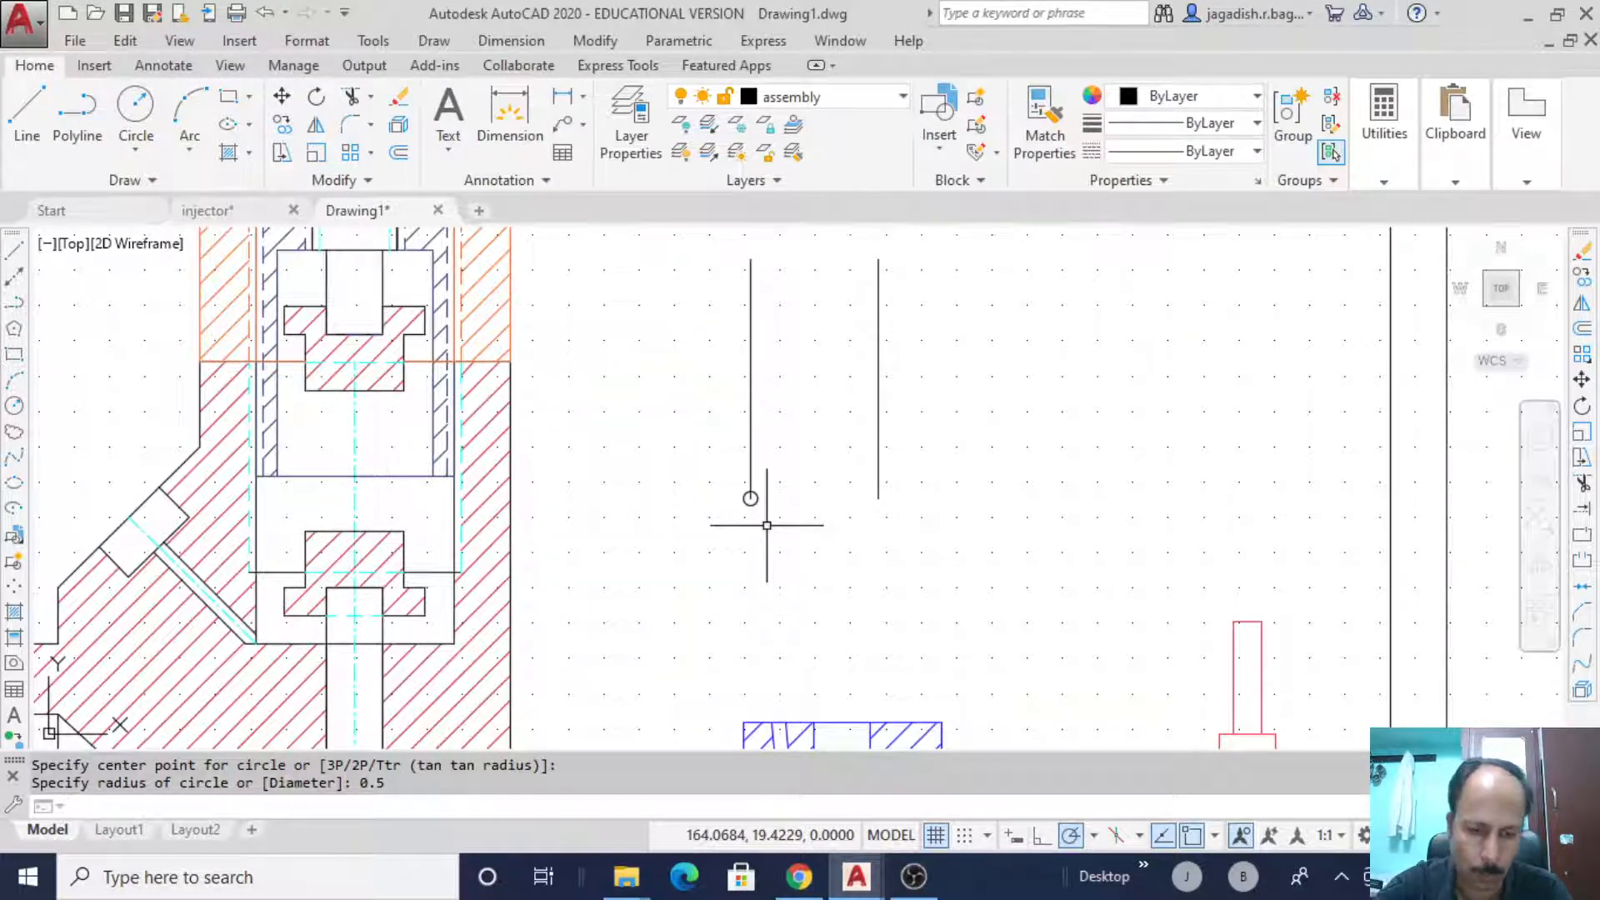
{"action": "type", "text": "copy"}
{"action": "key", "text": "Return"}
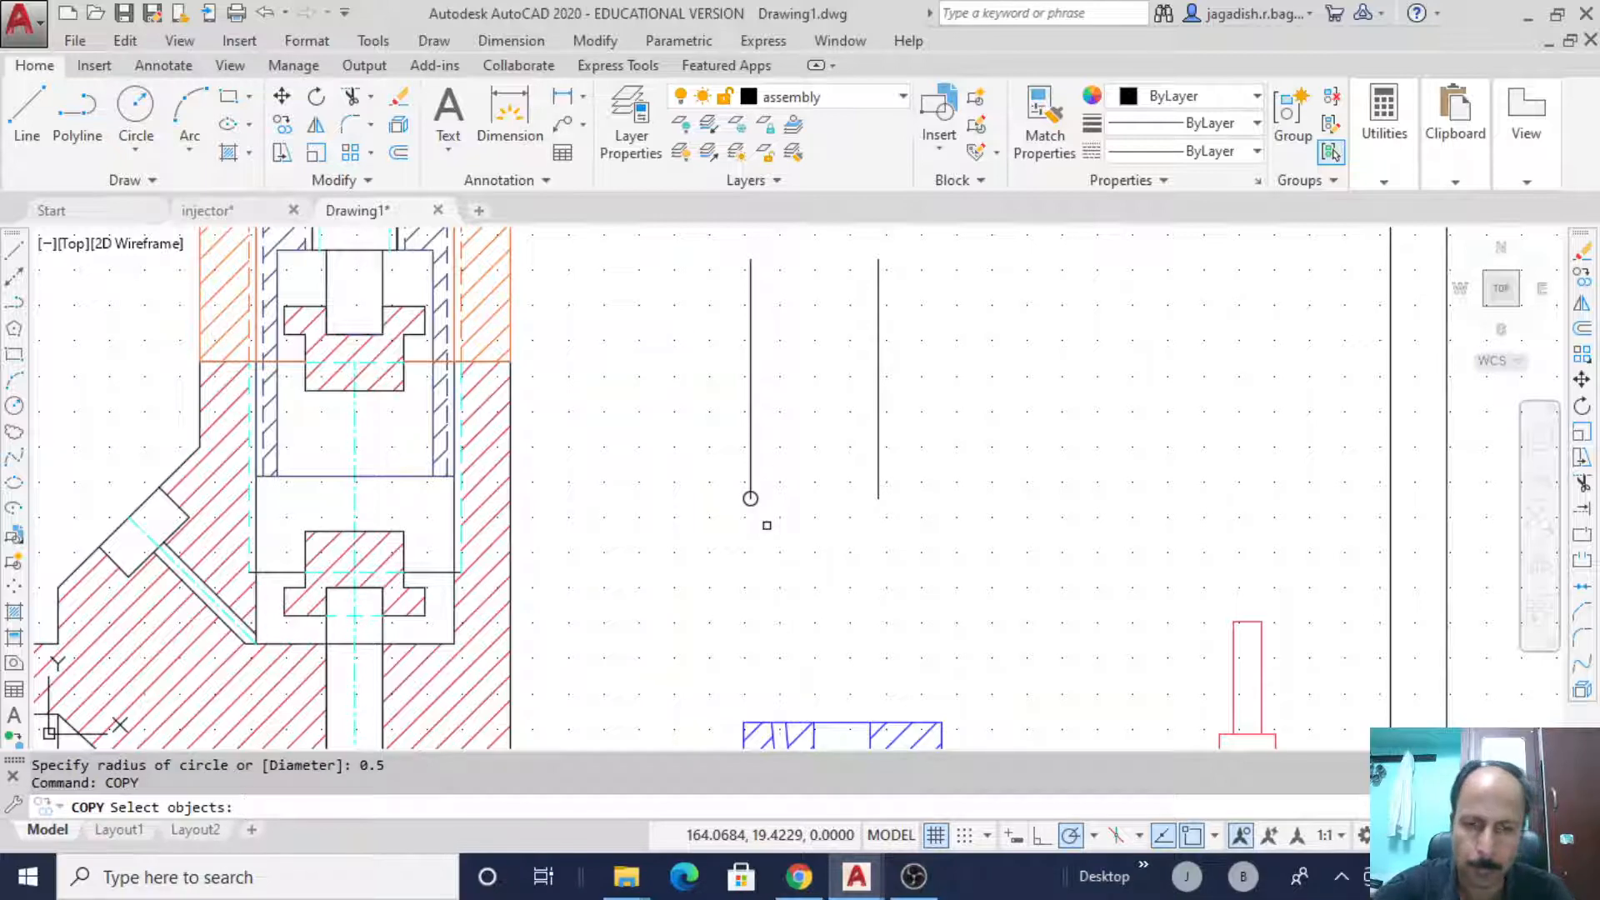
{"action": "scroll", "coordinate": [767, 525], "scroll_direction": "up", "scroll_amount": 3}
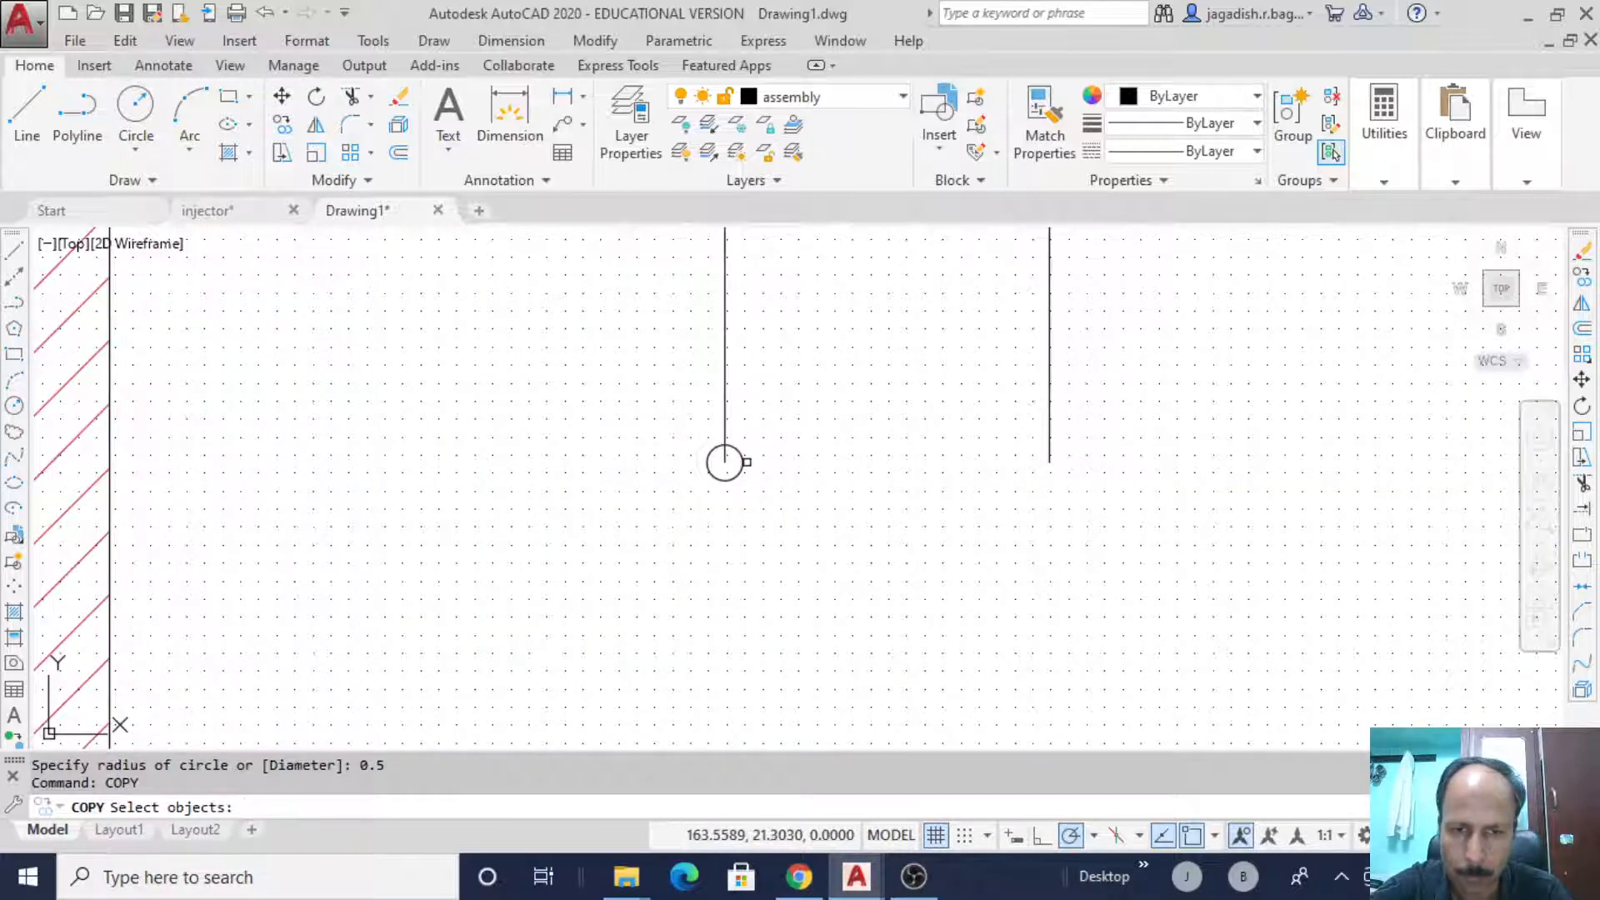
{"action": "left_click", "coordinate": [744, 462]}
{"action": "key", "text": "Return"}
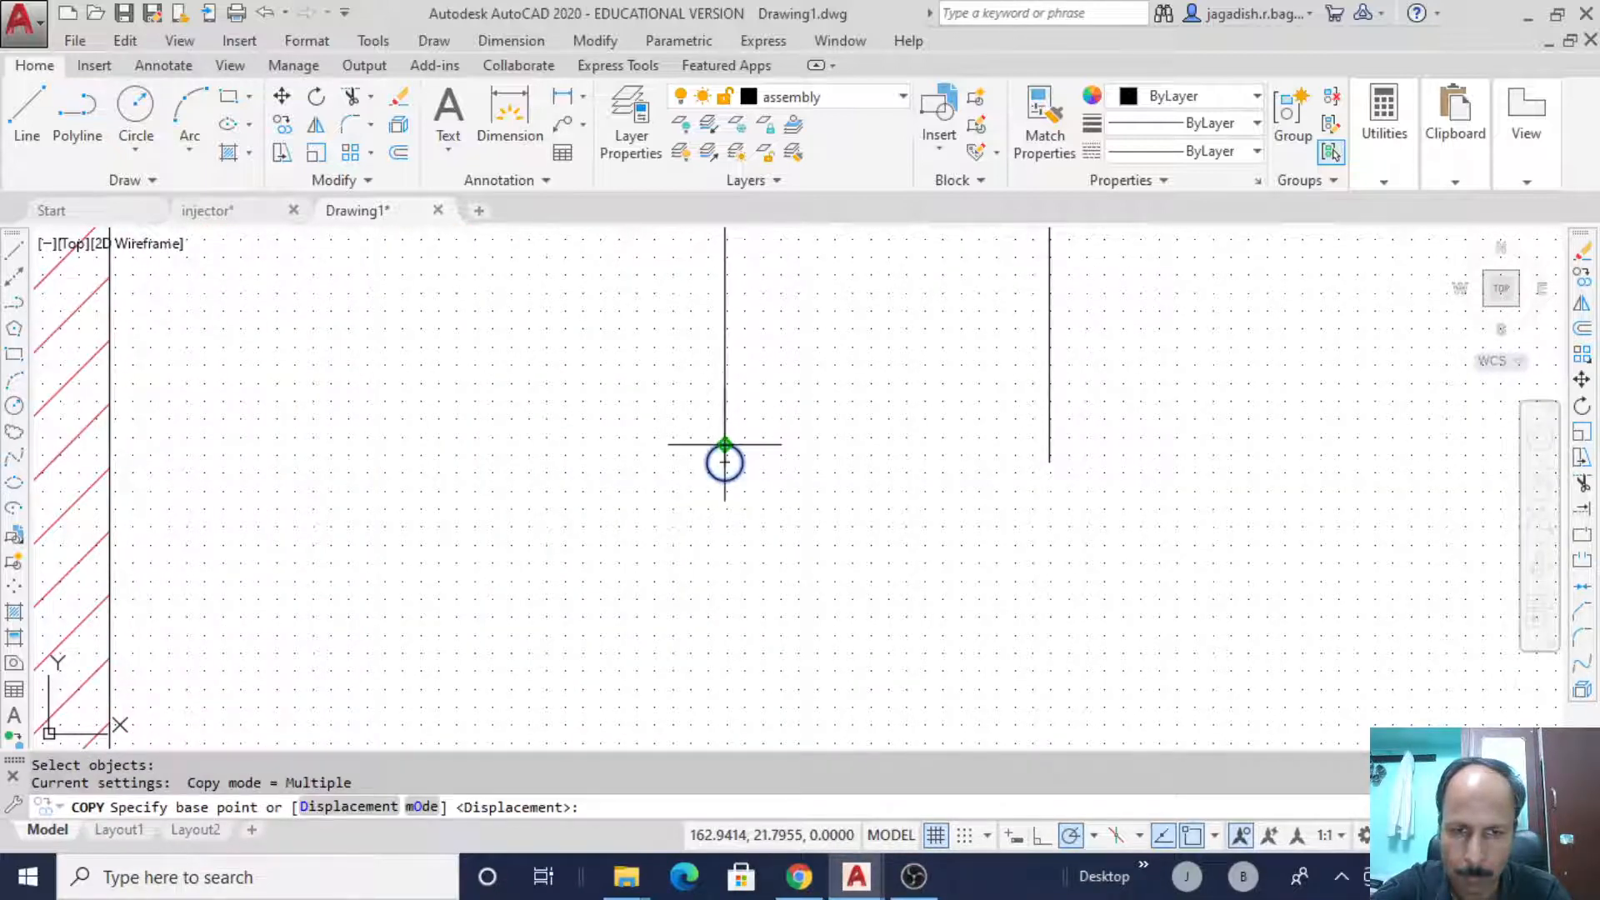
{"action": "left_click", "coordinate": [725, 444]}
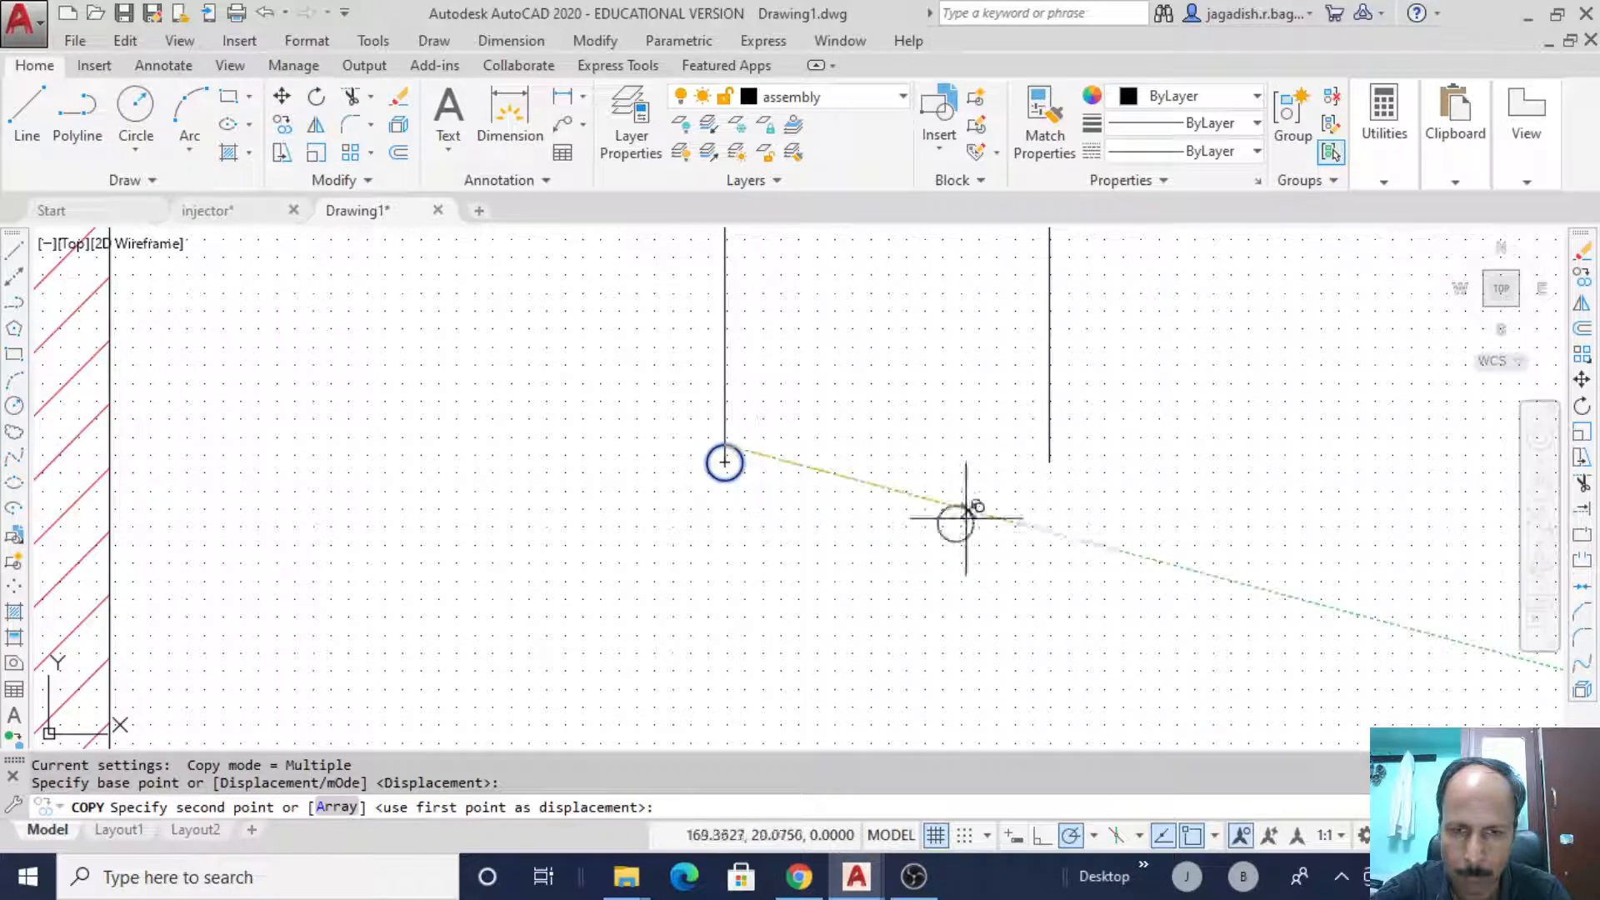
{"action": "left_click", "coordinate": [1049, 461]}
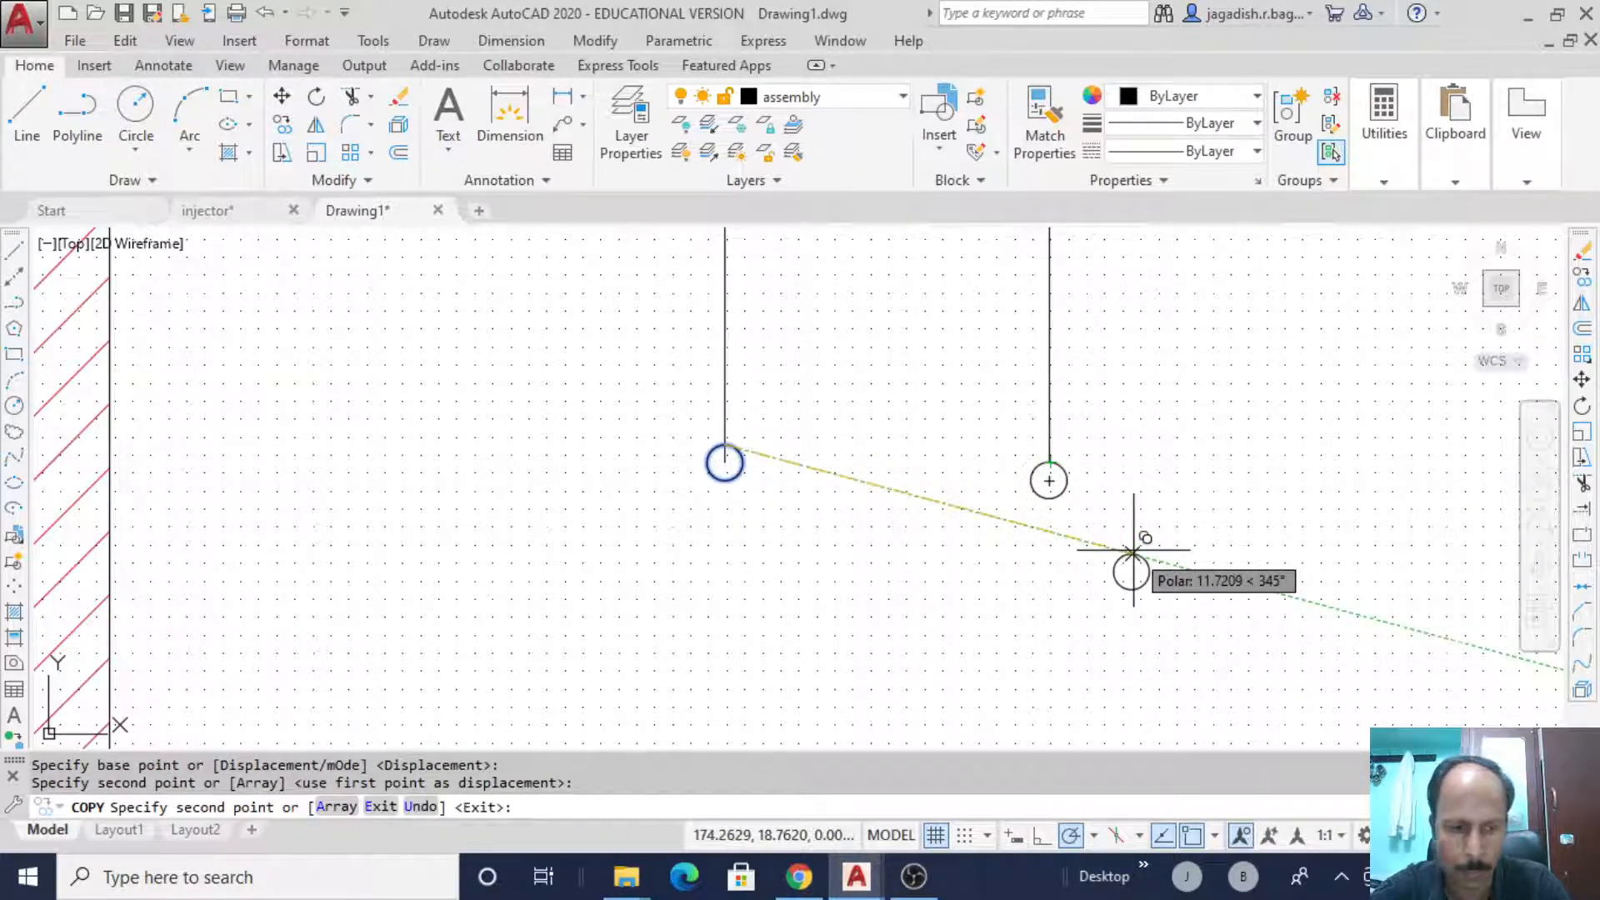
{"action": "key", "text": "Escape"}
- Draw a horizontal line from the left circle's bottom quadrant to the right circle's far-side quadrant
{"action": "left_click", "coordinate": [10, 282]}
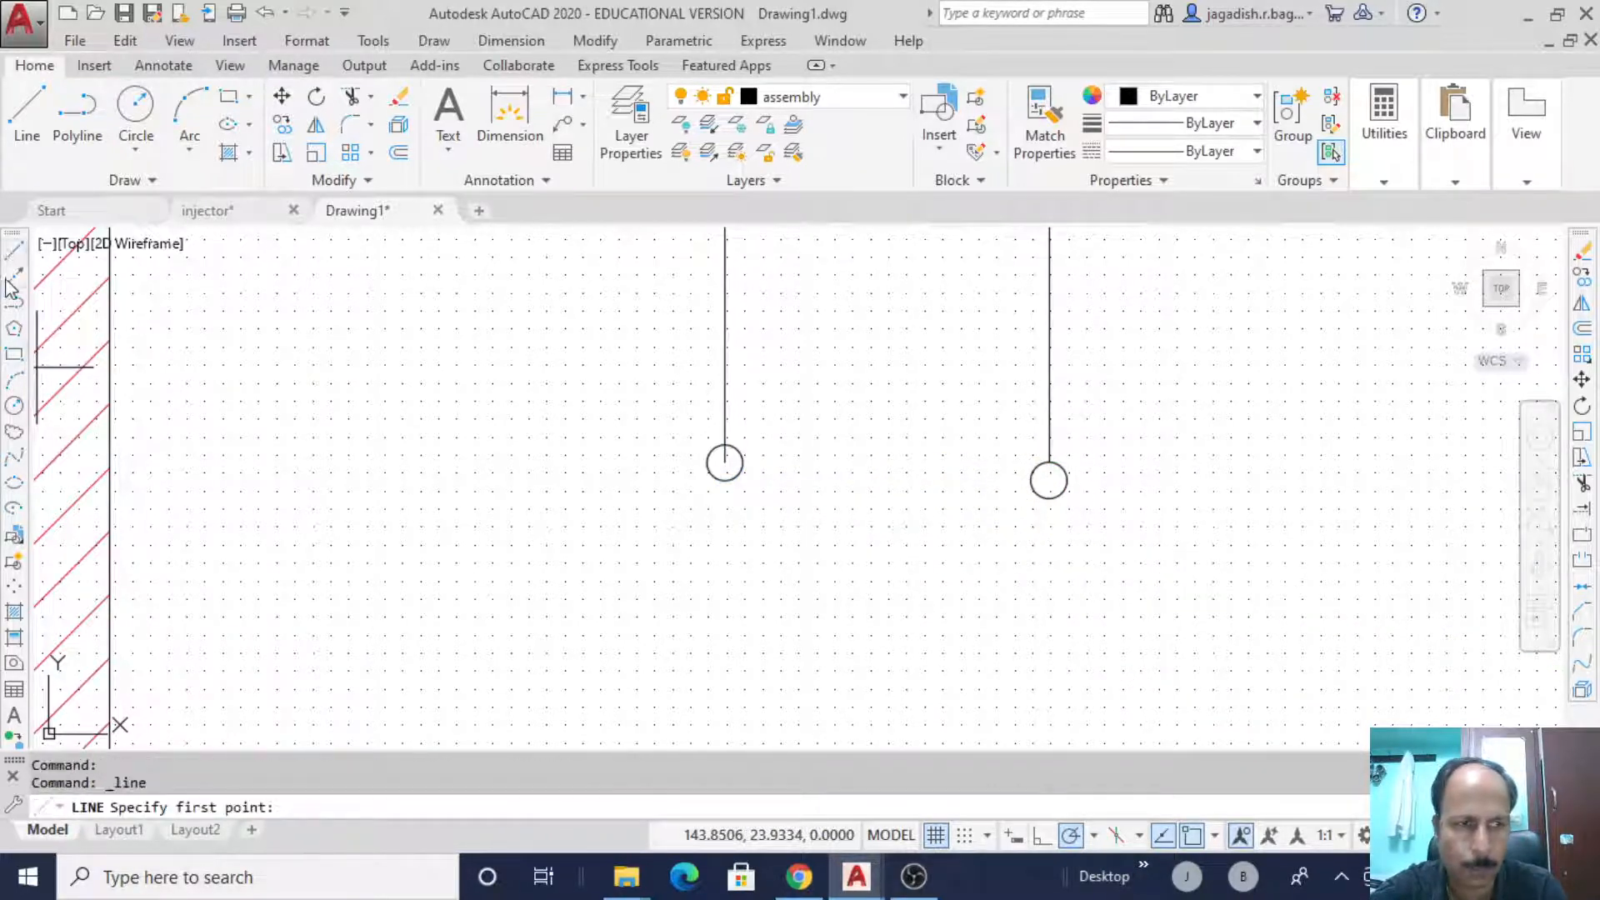
{"action": "left_click", "coordinate": [724, 481]}
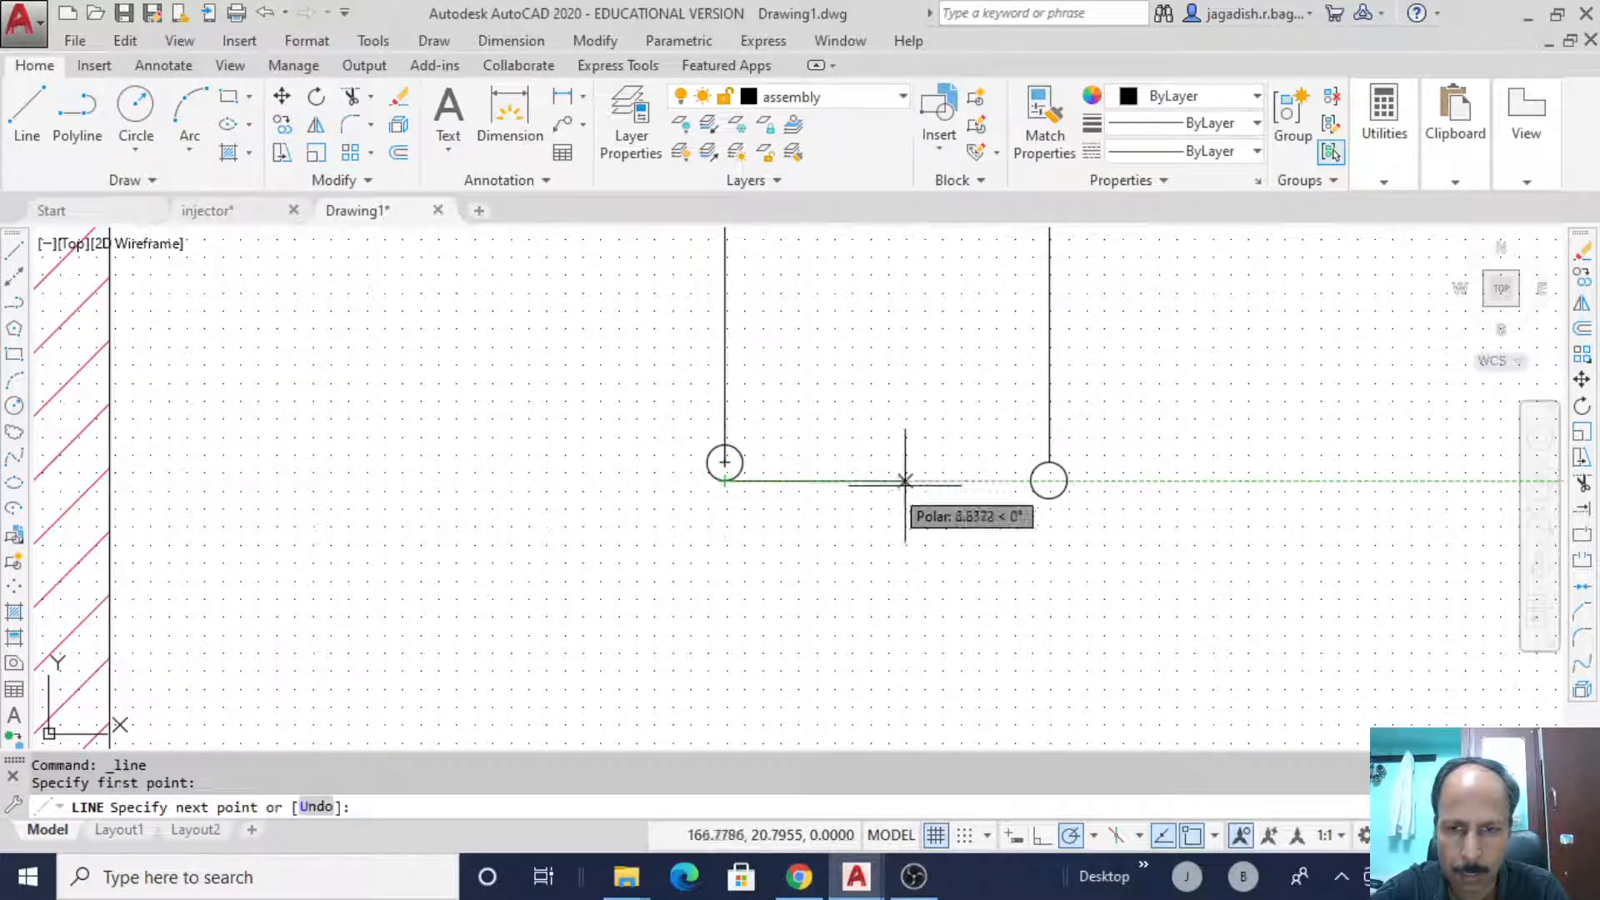
{"action": "left_click", "coordinate": [1066, 480]}
{"action": "key", "text": "Escape"}
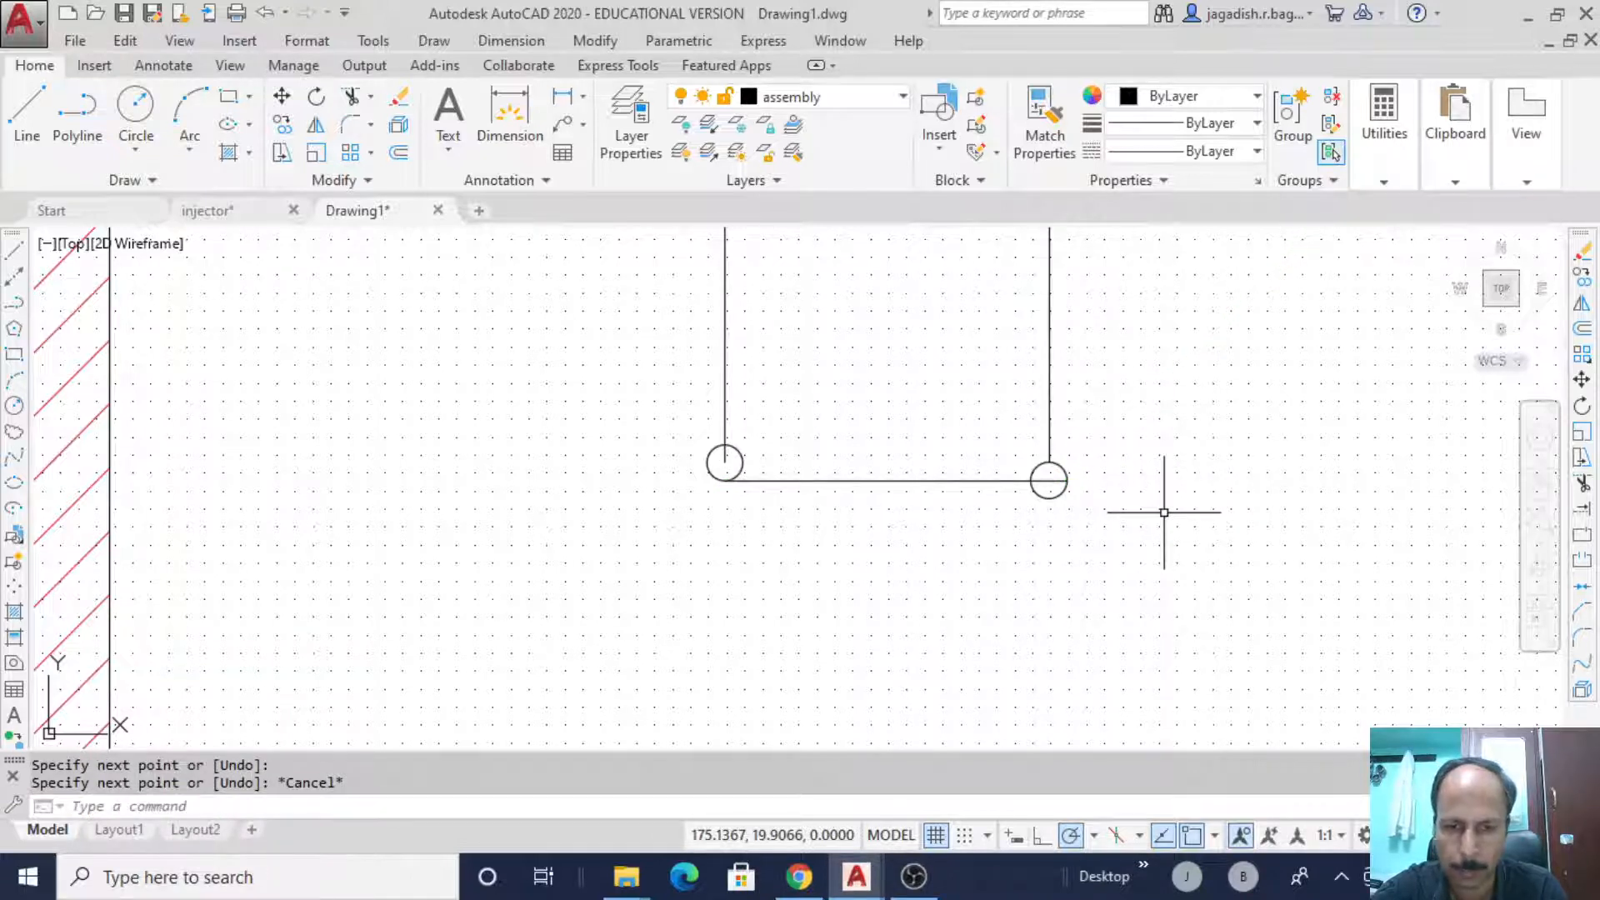
- Trim away the lower half of the right circle, using the horizontal line as the cutting edge
{"action": "type", "text": "trim"}
{"action": "key", "text": "Return"}
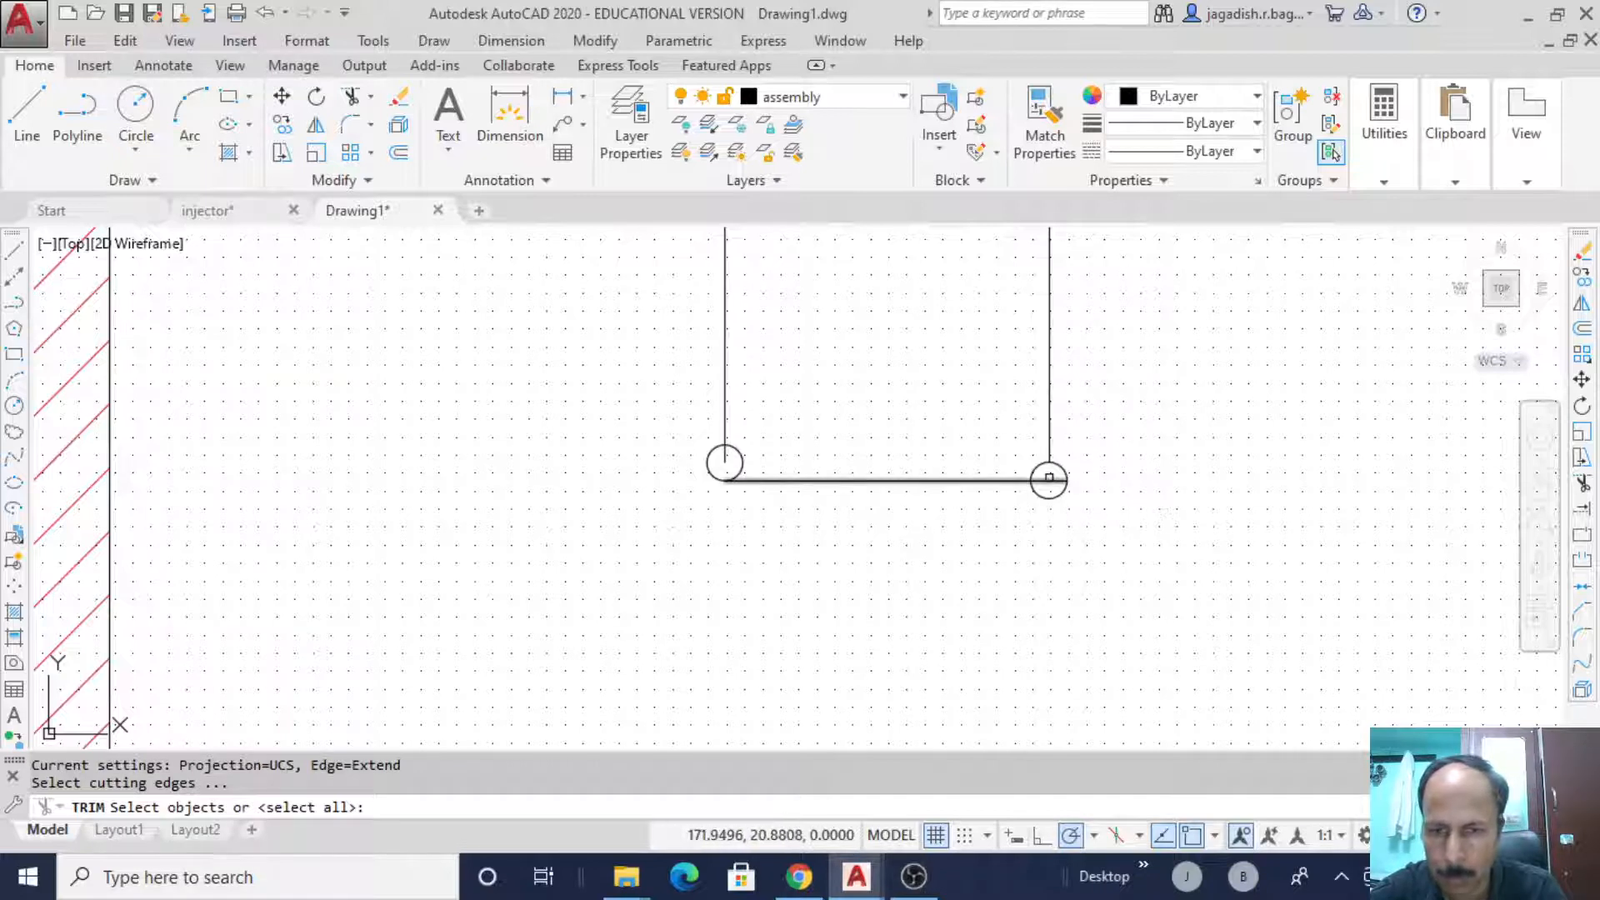
{"action": "left_click", "coordinate": [1050, 481]}
{"action": "key", "text": "Return"}
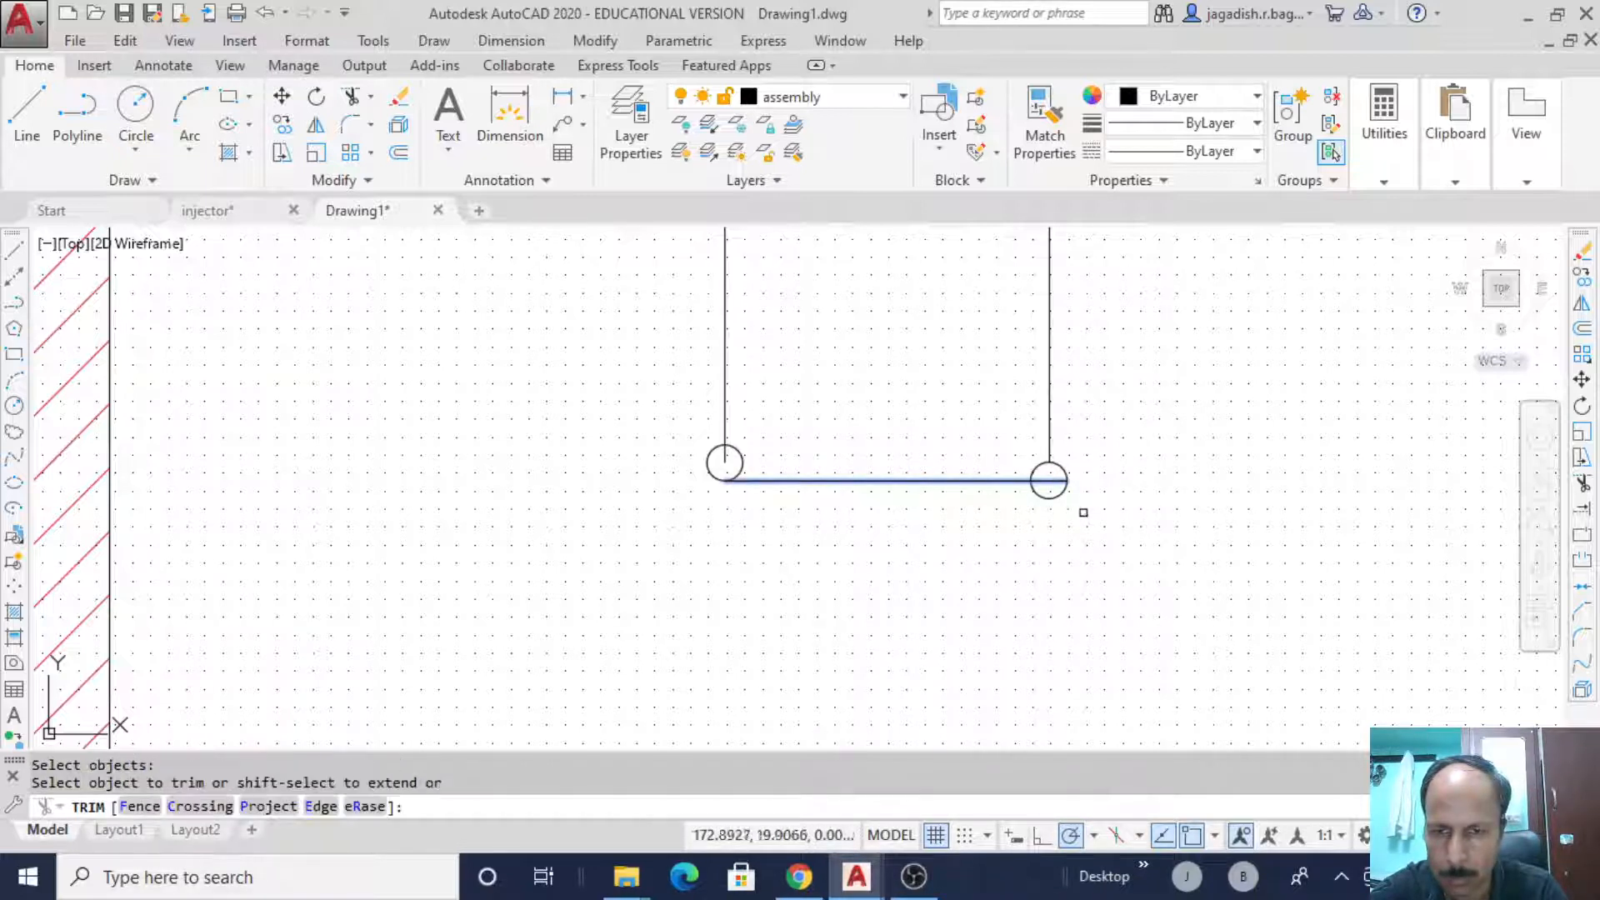
{"action": "left_click", "coordinate": [1054, 499]}
{"action": "right_click", "coordinate": [1106, 502]}
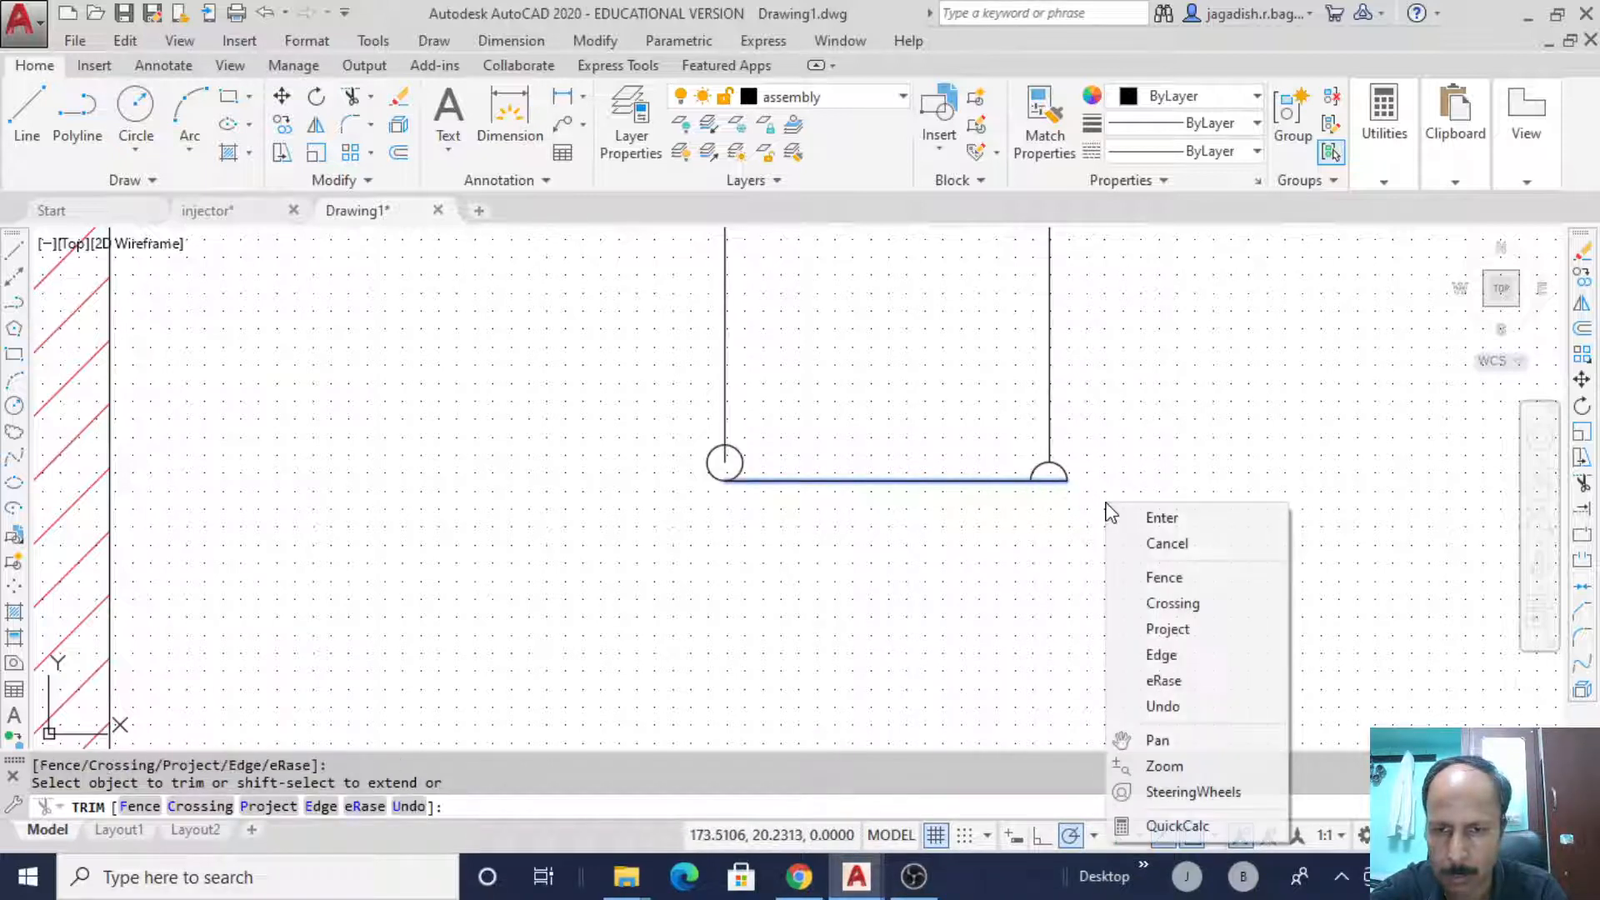
{"action": "left_click", "coordinate": [1179, 519]}
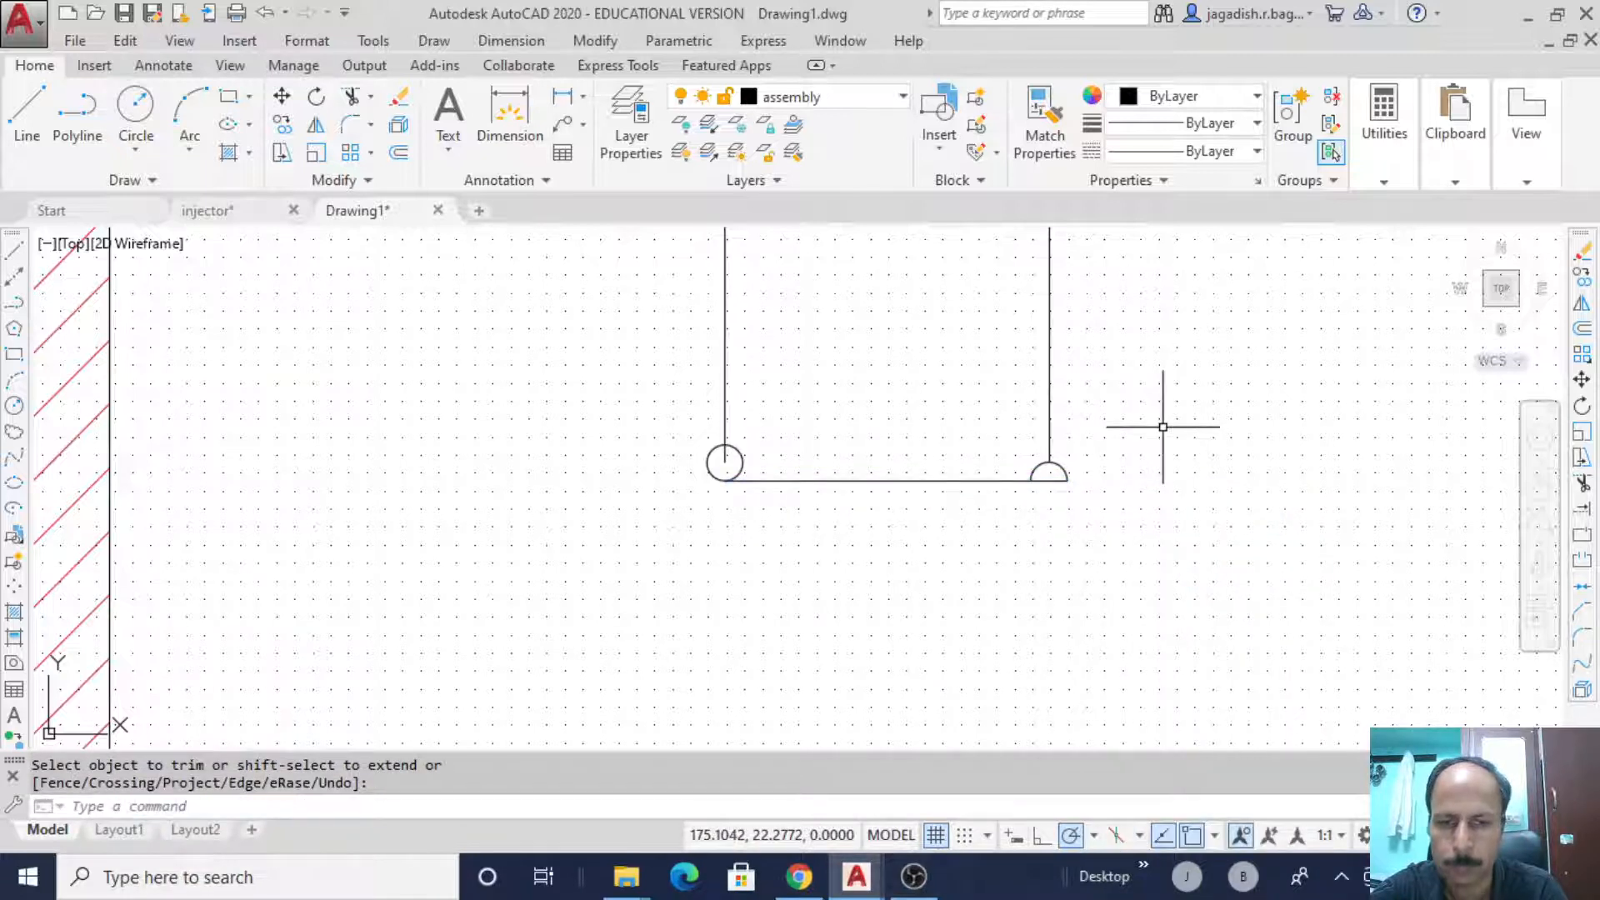
- Draw a sloping line from the left circle's top quadrant to the top of the right half circle
{"action": "left_click", "coordinate": [13, 252]}
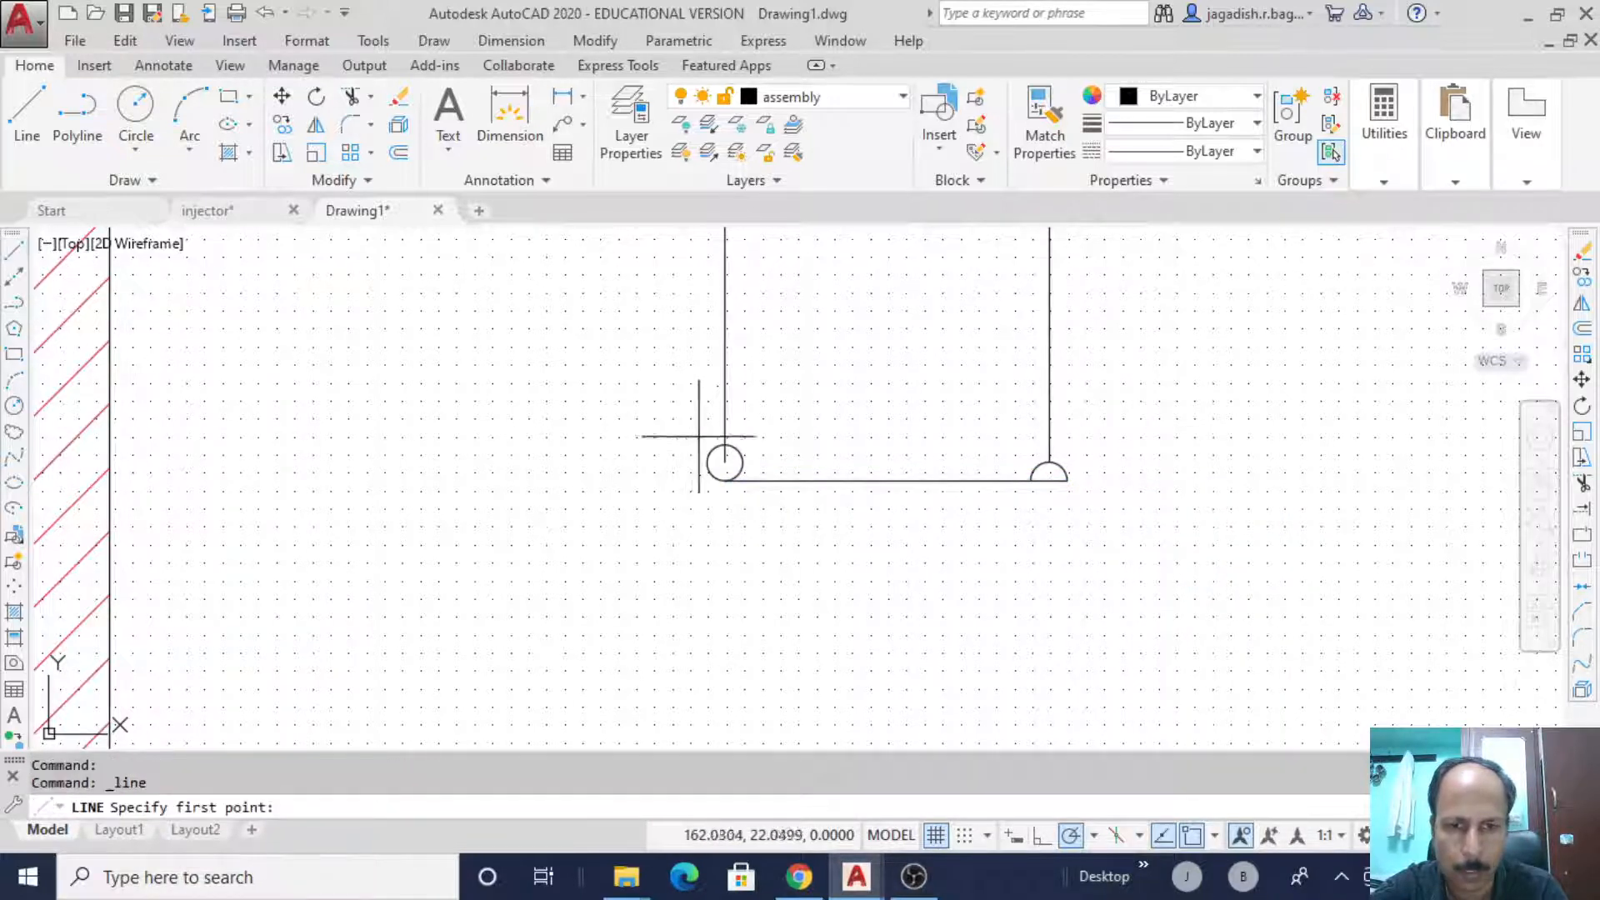
{"action": "left_click", "coordinate": [724, 455]}
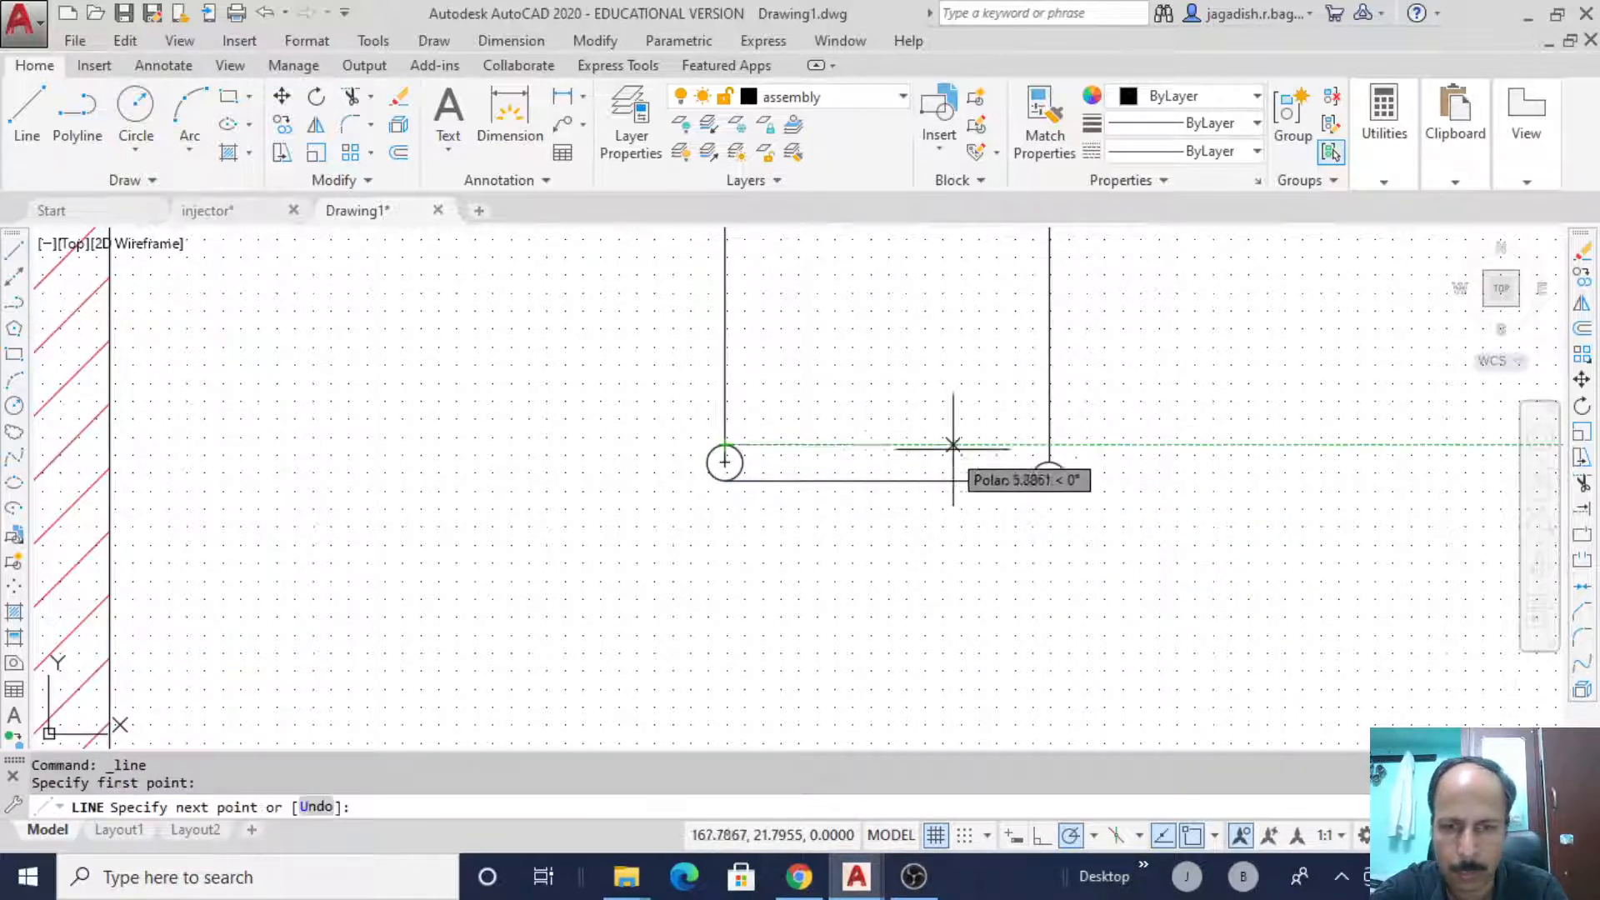
{"action": "left_click", "coordinate": [1049, 463]}
{"action": "key", "text": "Escape"}
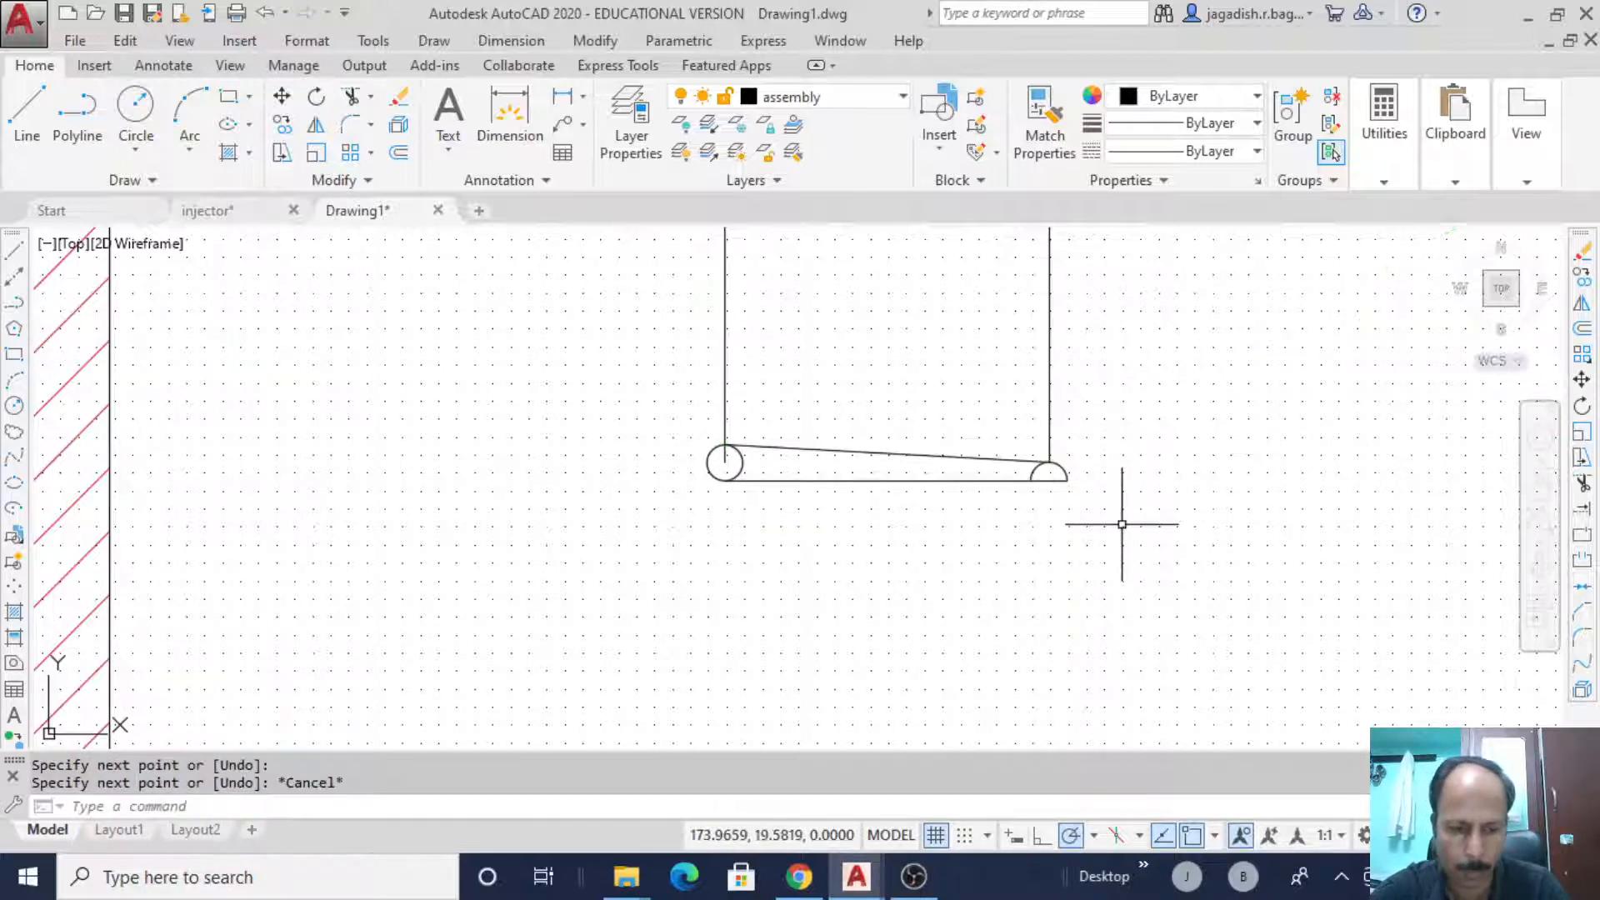
{"action": "type", "text": "copy"}
{"action": "key", "text": "Return"}
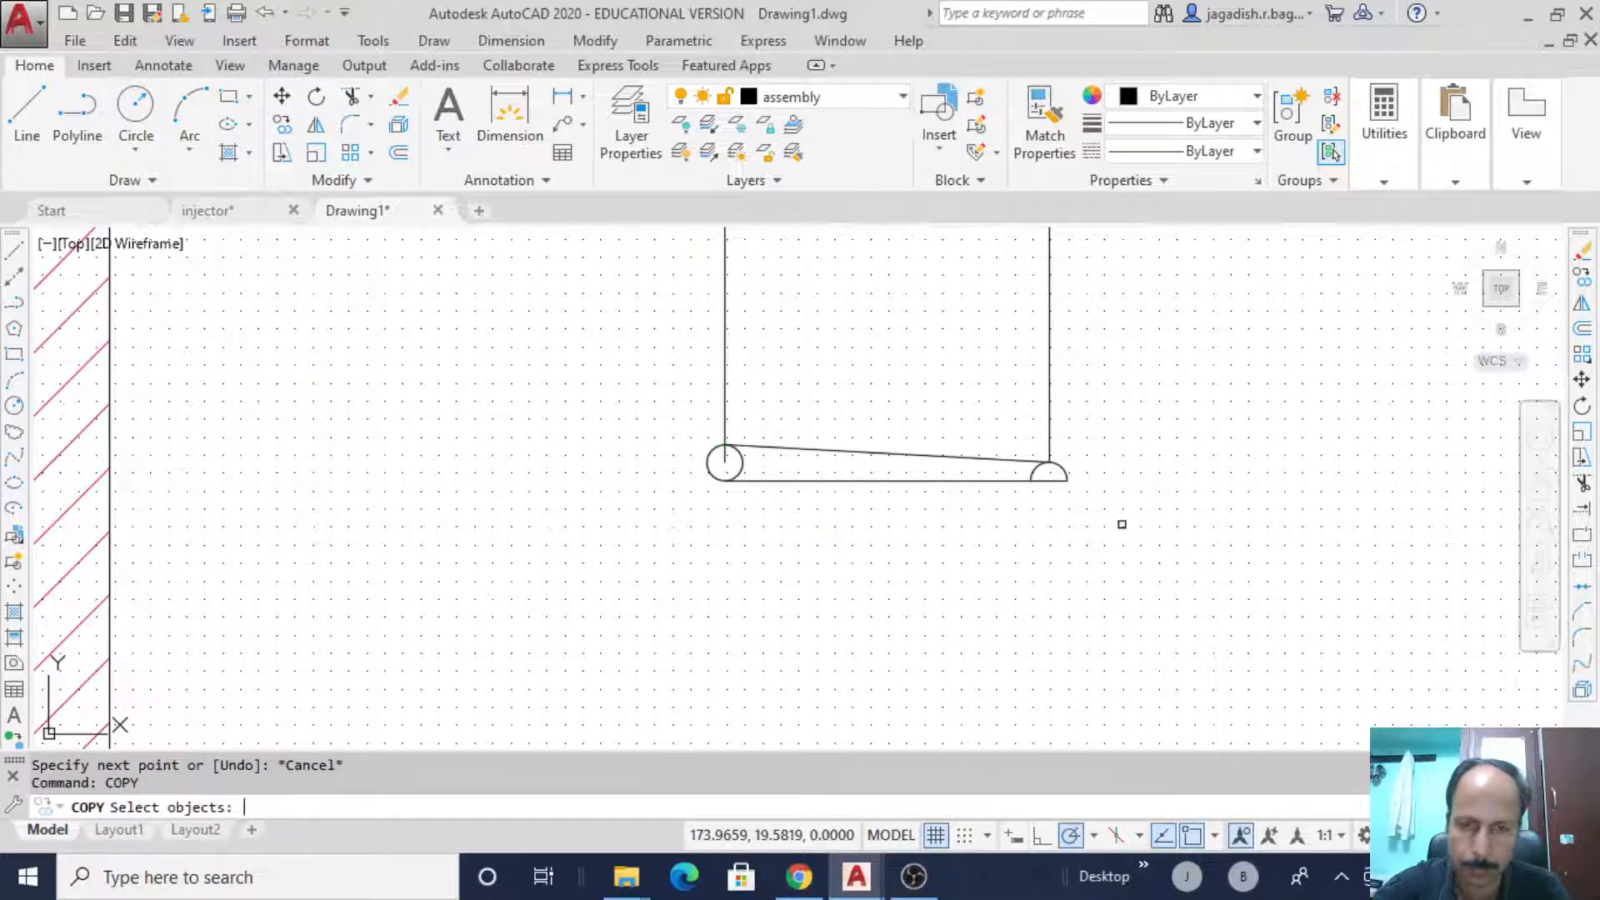
{"action": "left_click", "coordinate": [723, 446]}
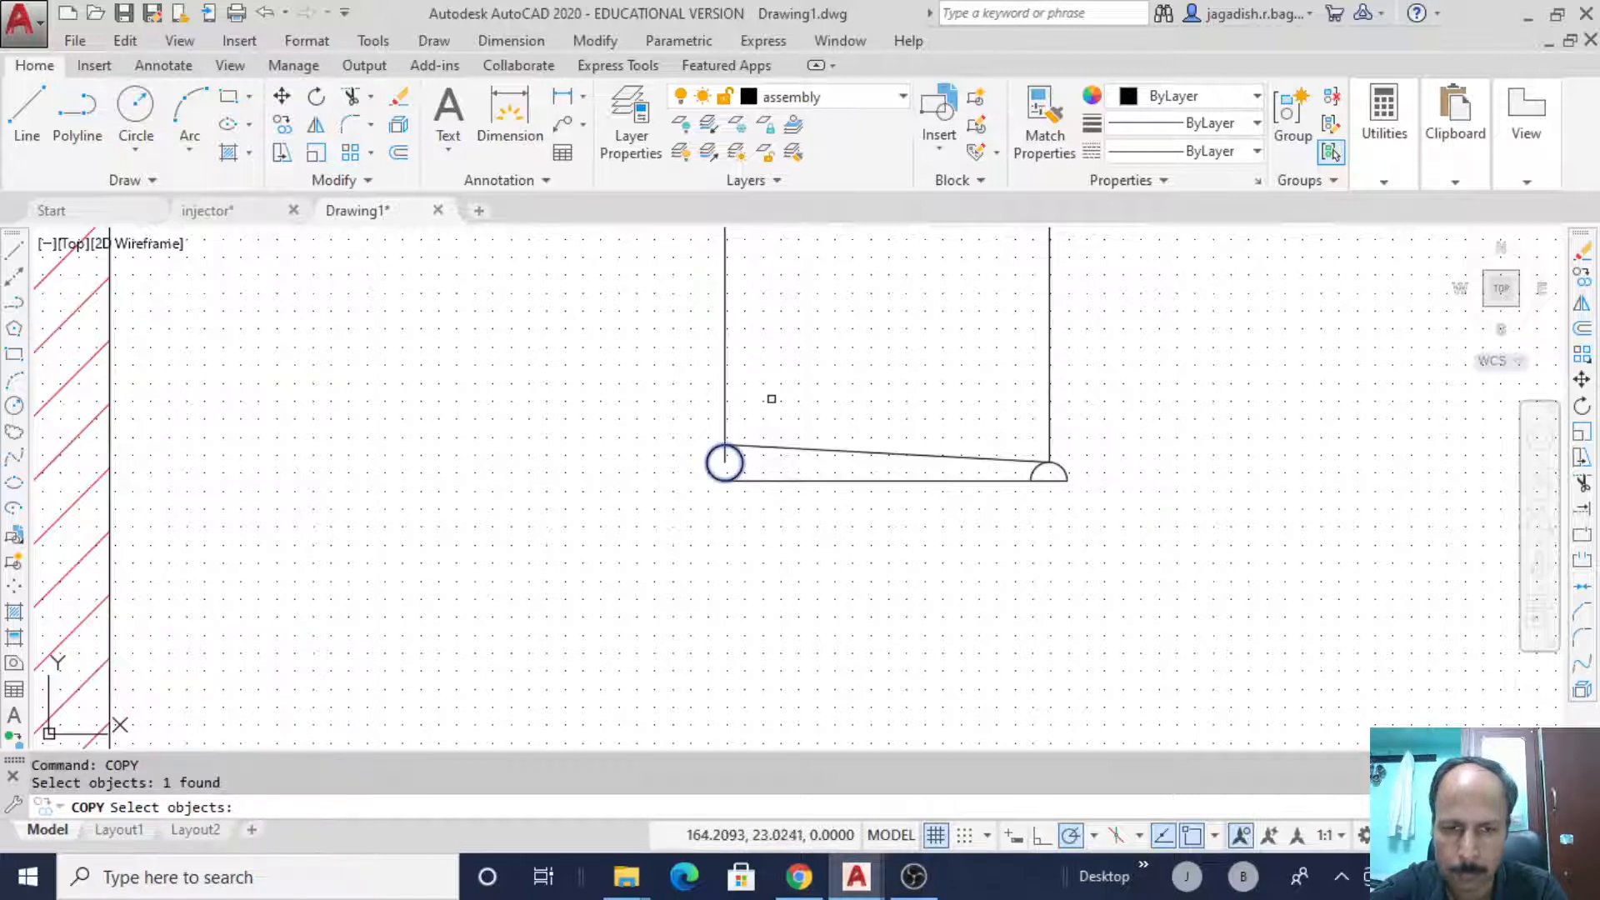
{"action": "key", "text": "Return"}
{"action": "left_click", "coordinate": [725, 462]}
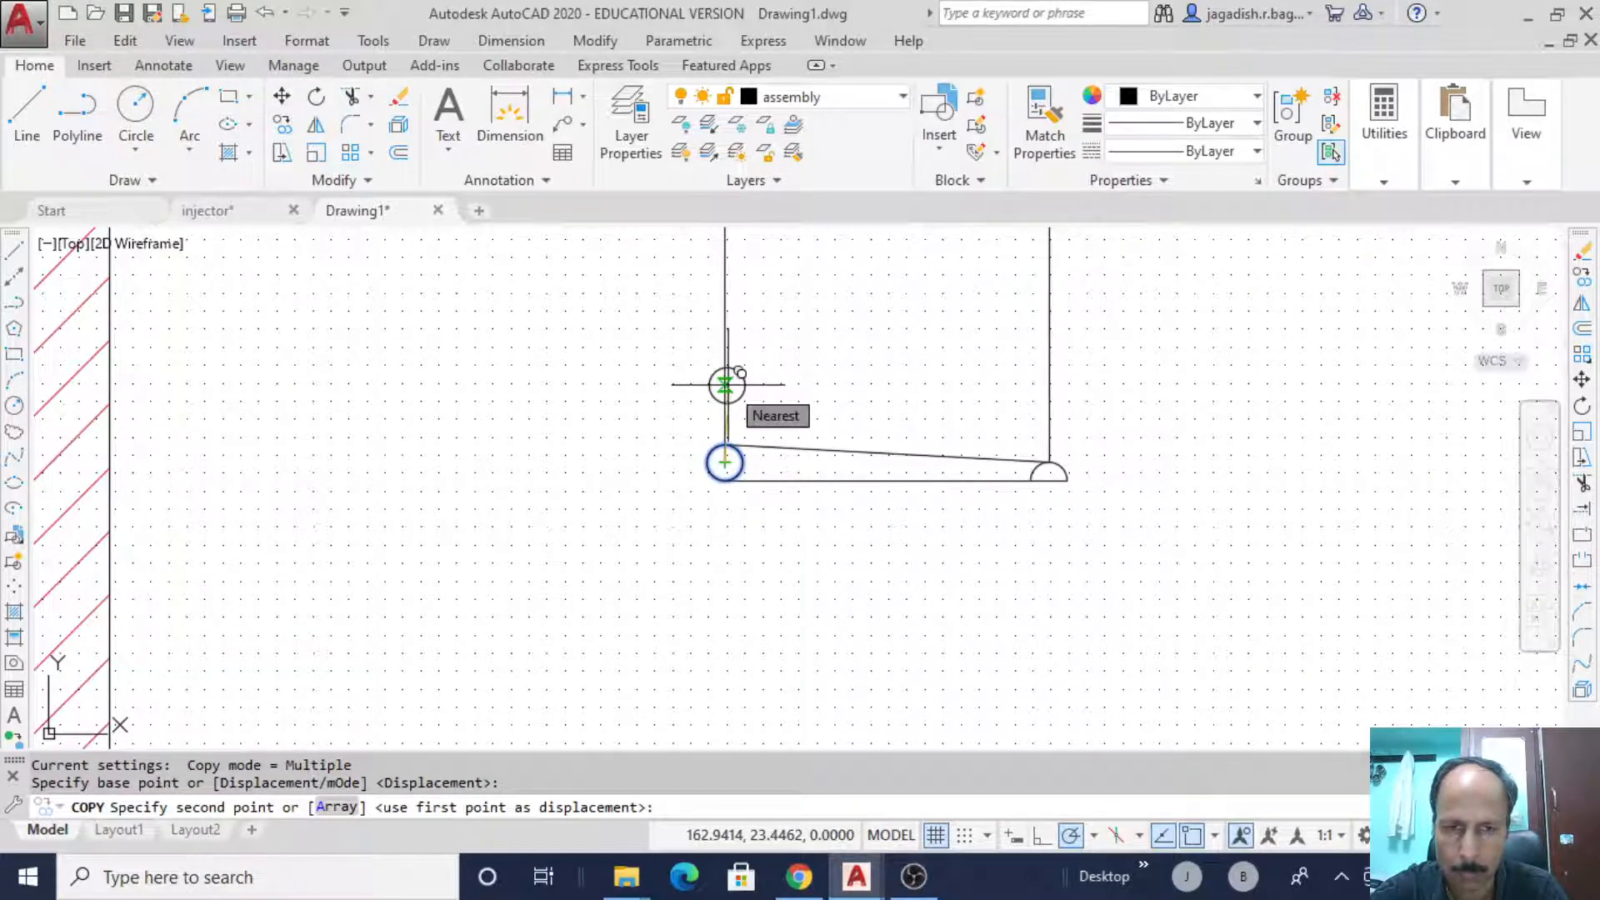
{"action": "key", "text": "Escape"}
- Copy the left circle and the sloping line straight up by about 2 units, using the circle's center as base point with Ortho on
{"action": "type", "text": "c"}
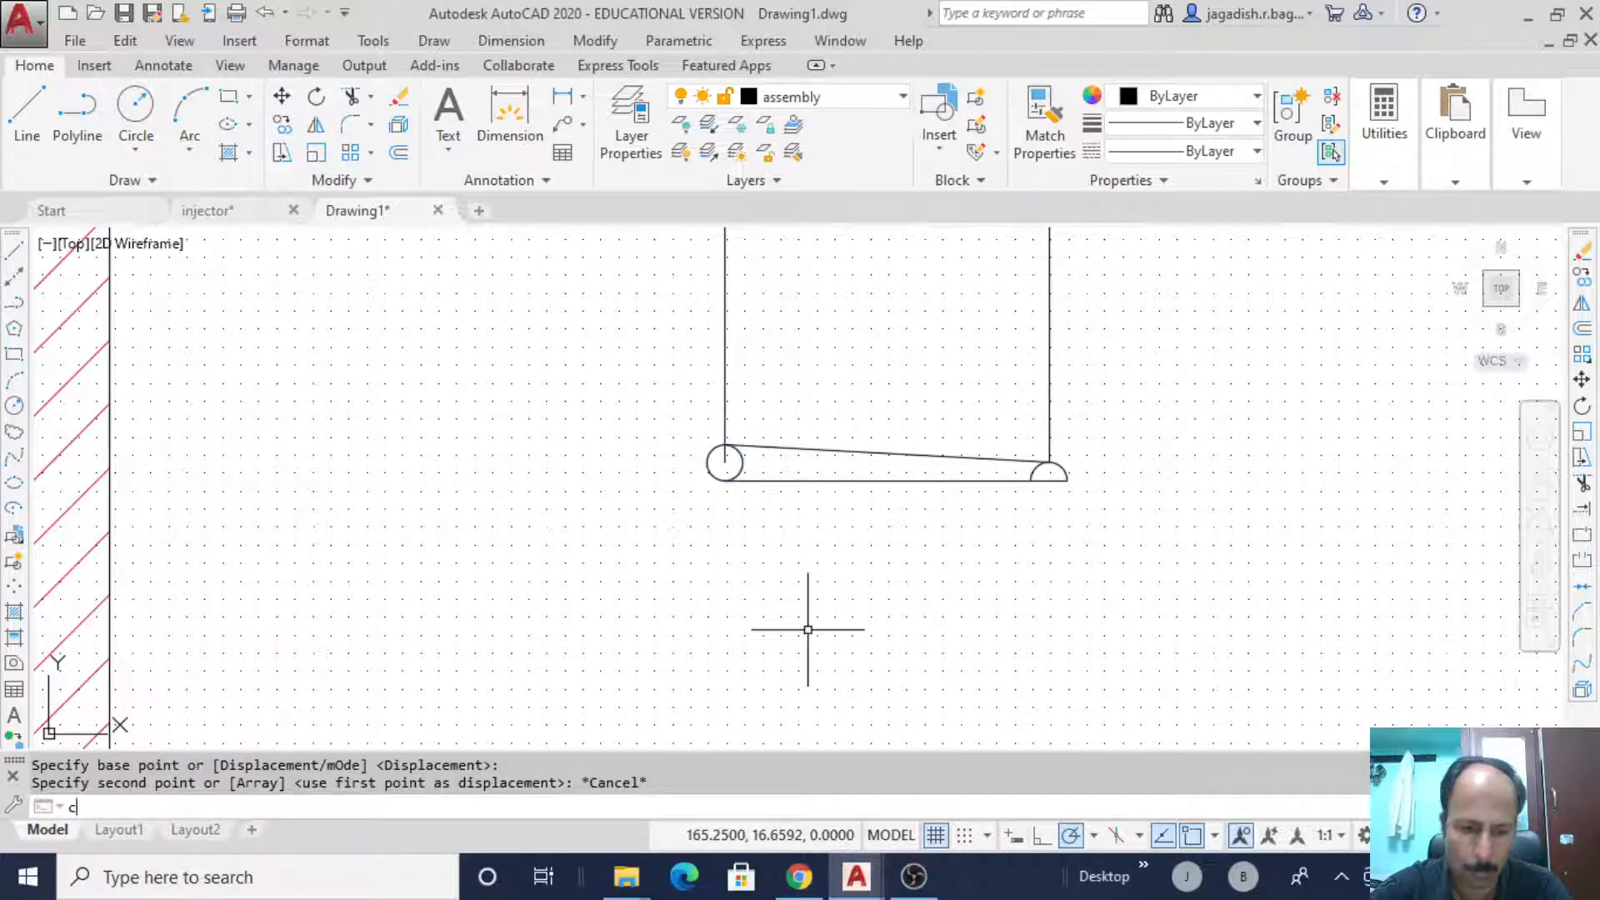
{"action": "type", "text": "opy"}
{"action": "key", "text": "Return"}
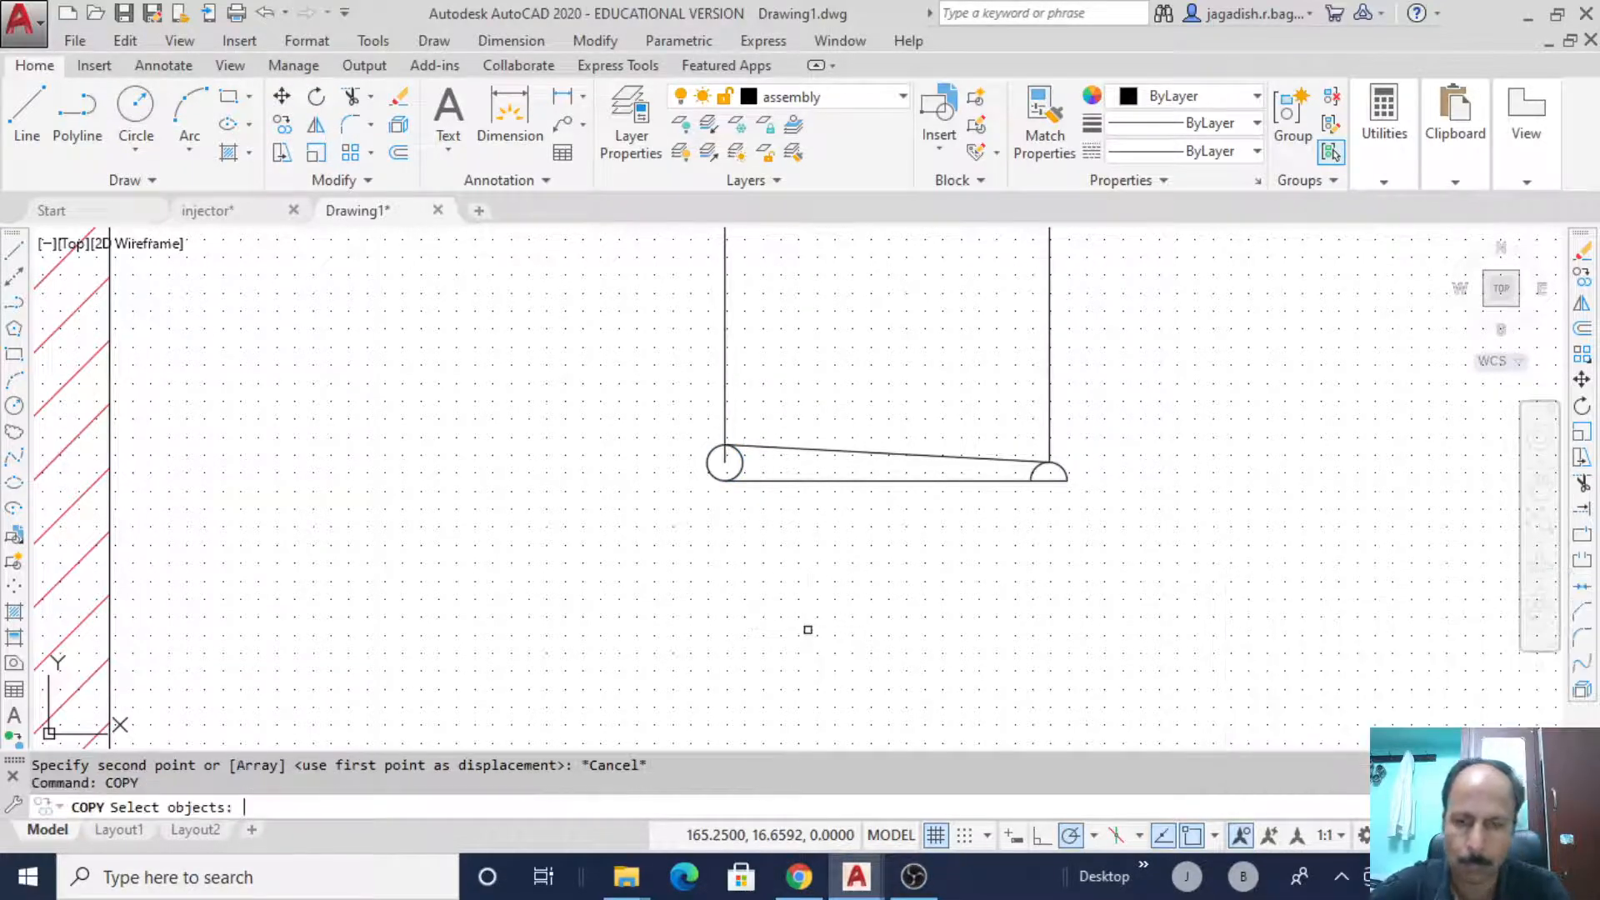
{"action": "left_click", "coordinate": [741, 457]}
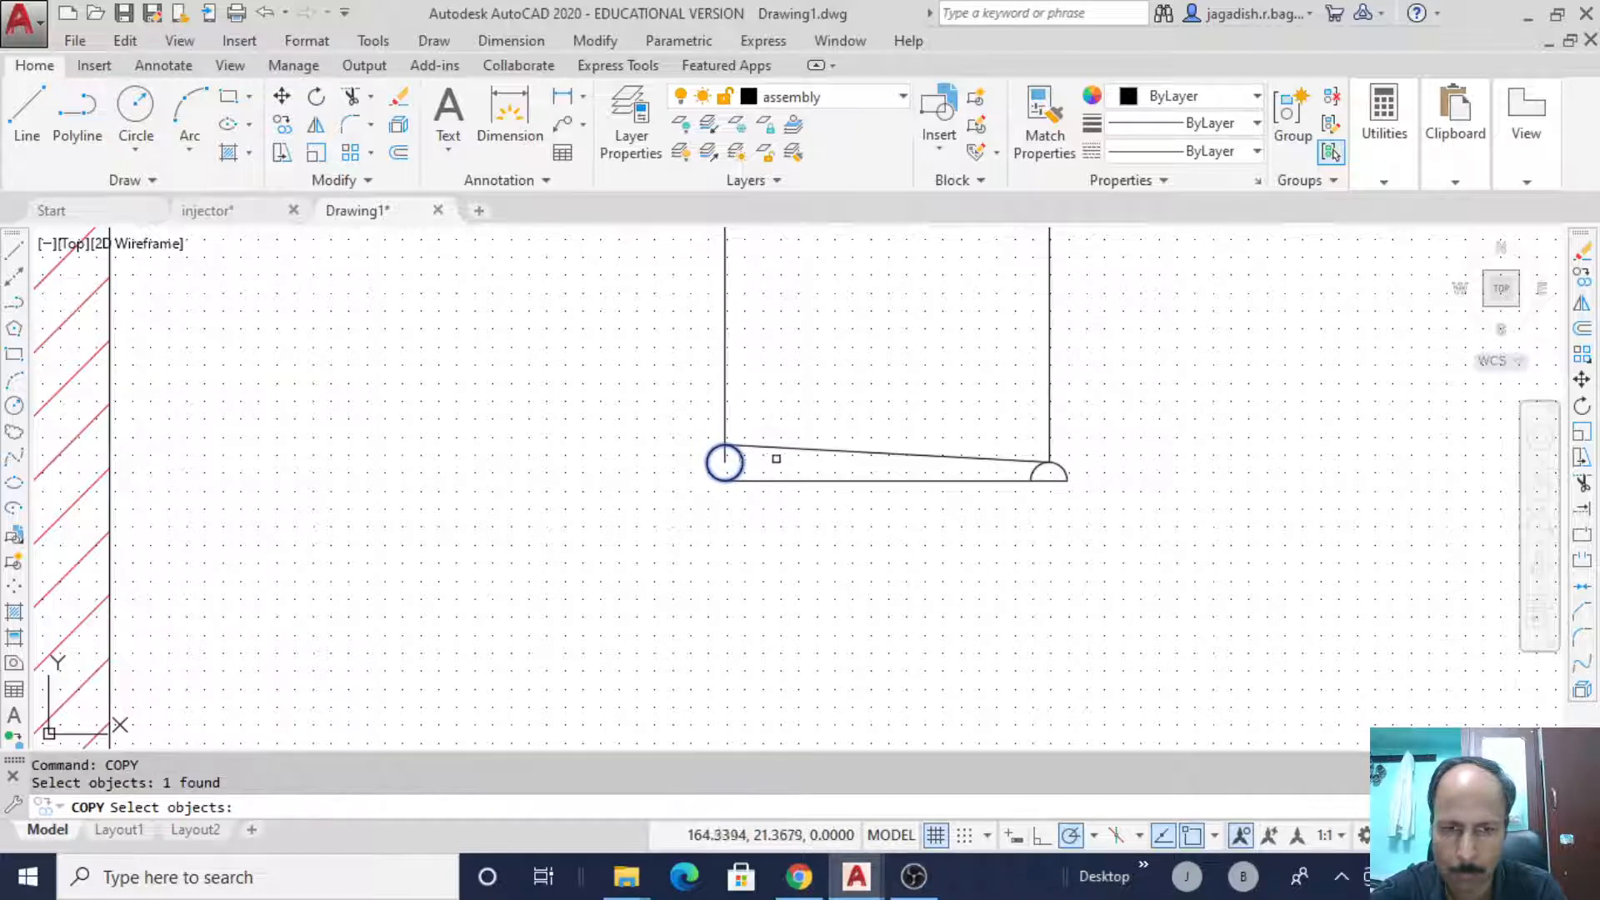
{"action": "left_click", "coordinate": [784, 447]}
{"action": "key", "text": "Return"}
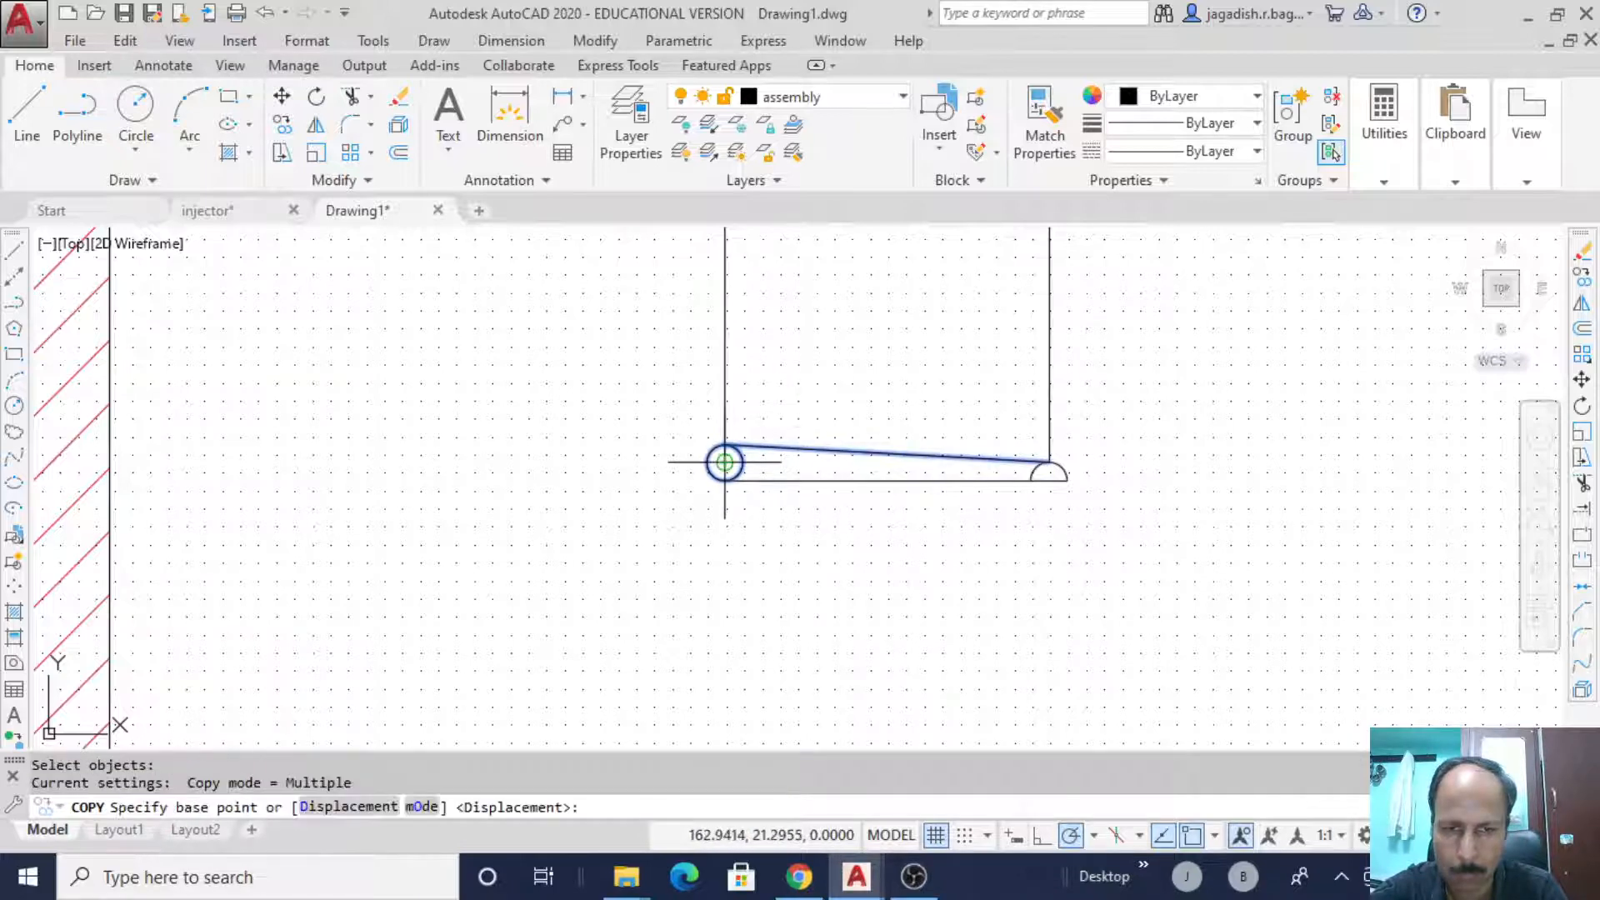
{"action": "left_click", "coordinate": [724, 463]}
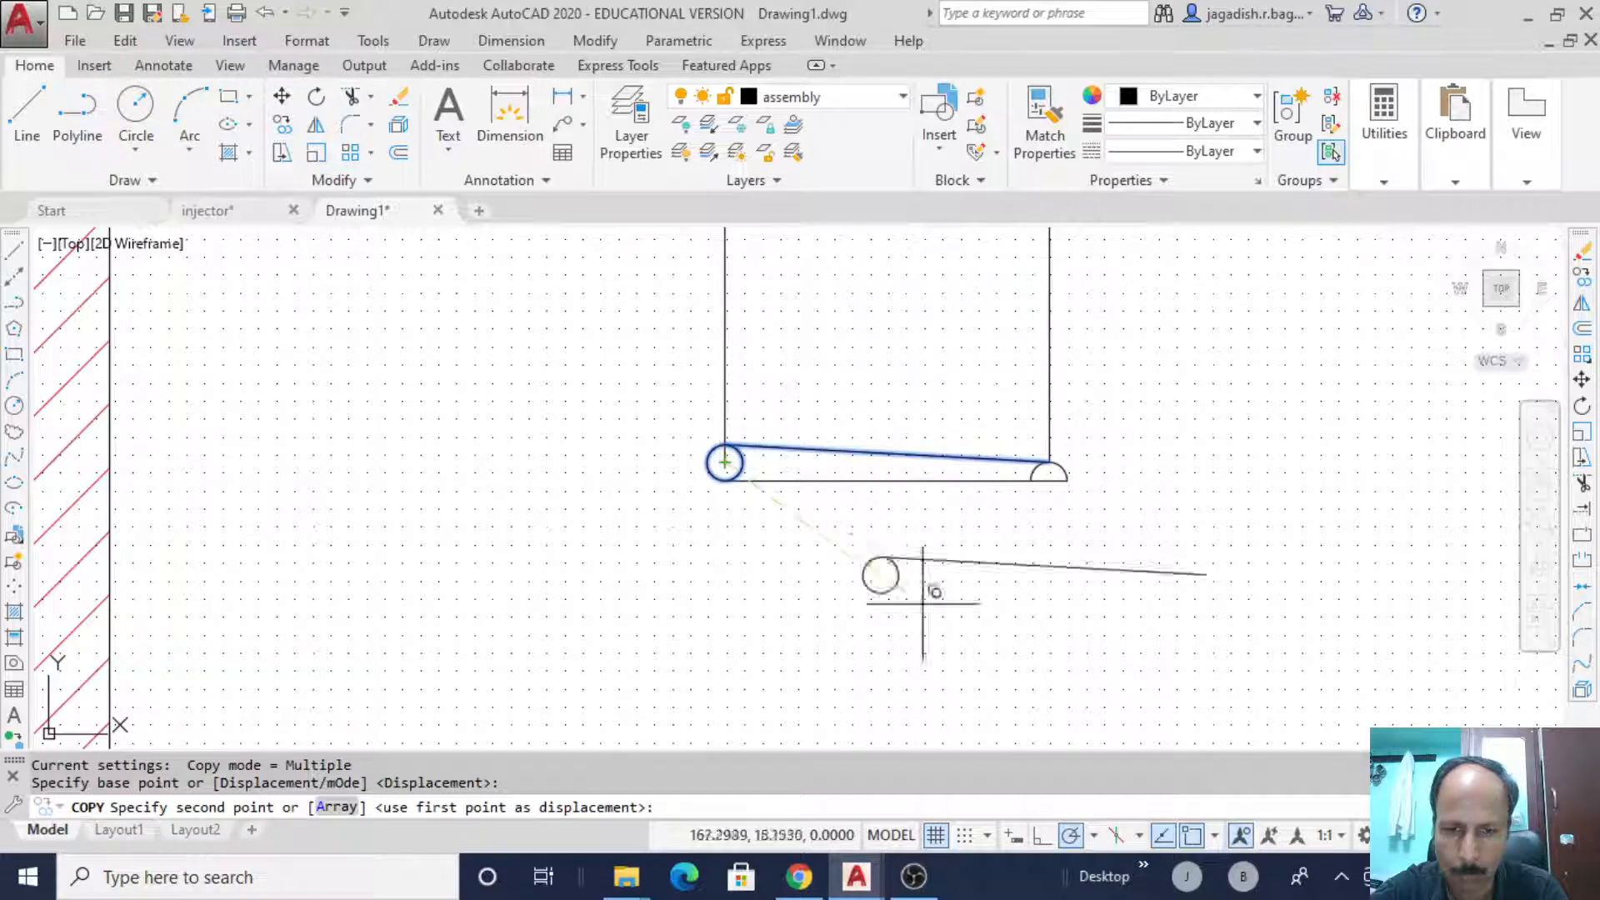
{"action": "key", "text": "F8"}
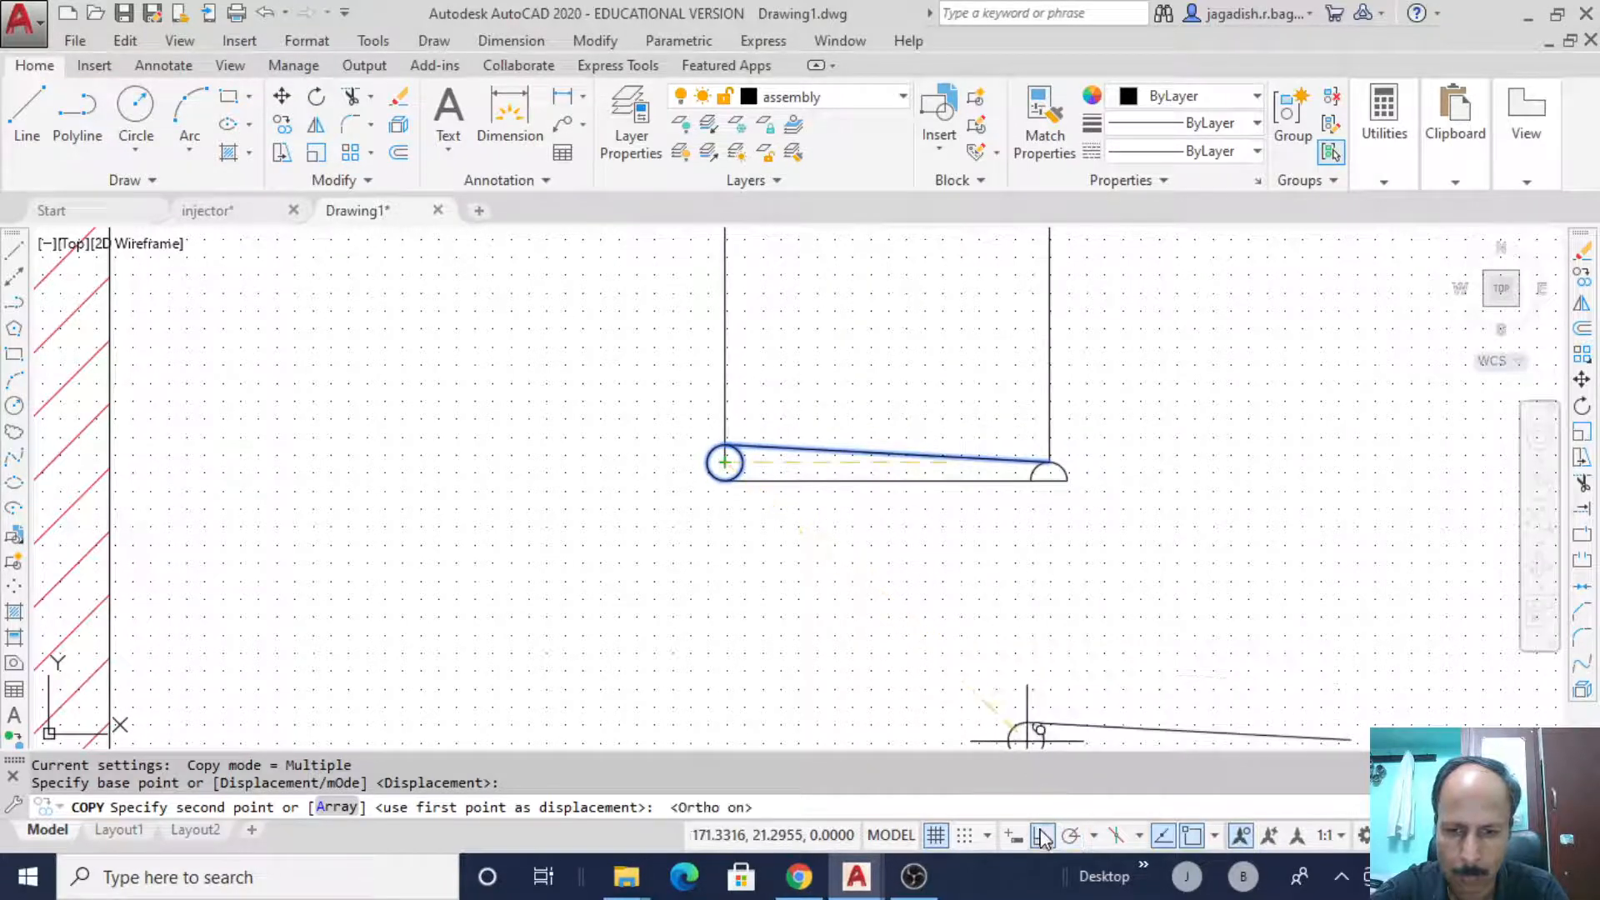
{"action": "left_click", "coordinate": [725, 386]}
{"action": "key", "text": "Escape"}
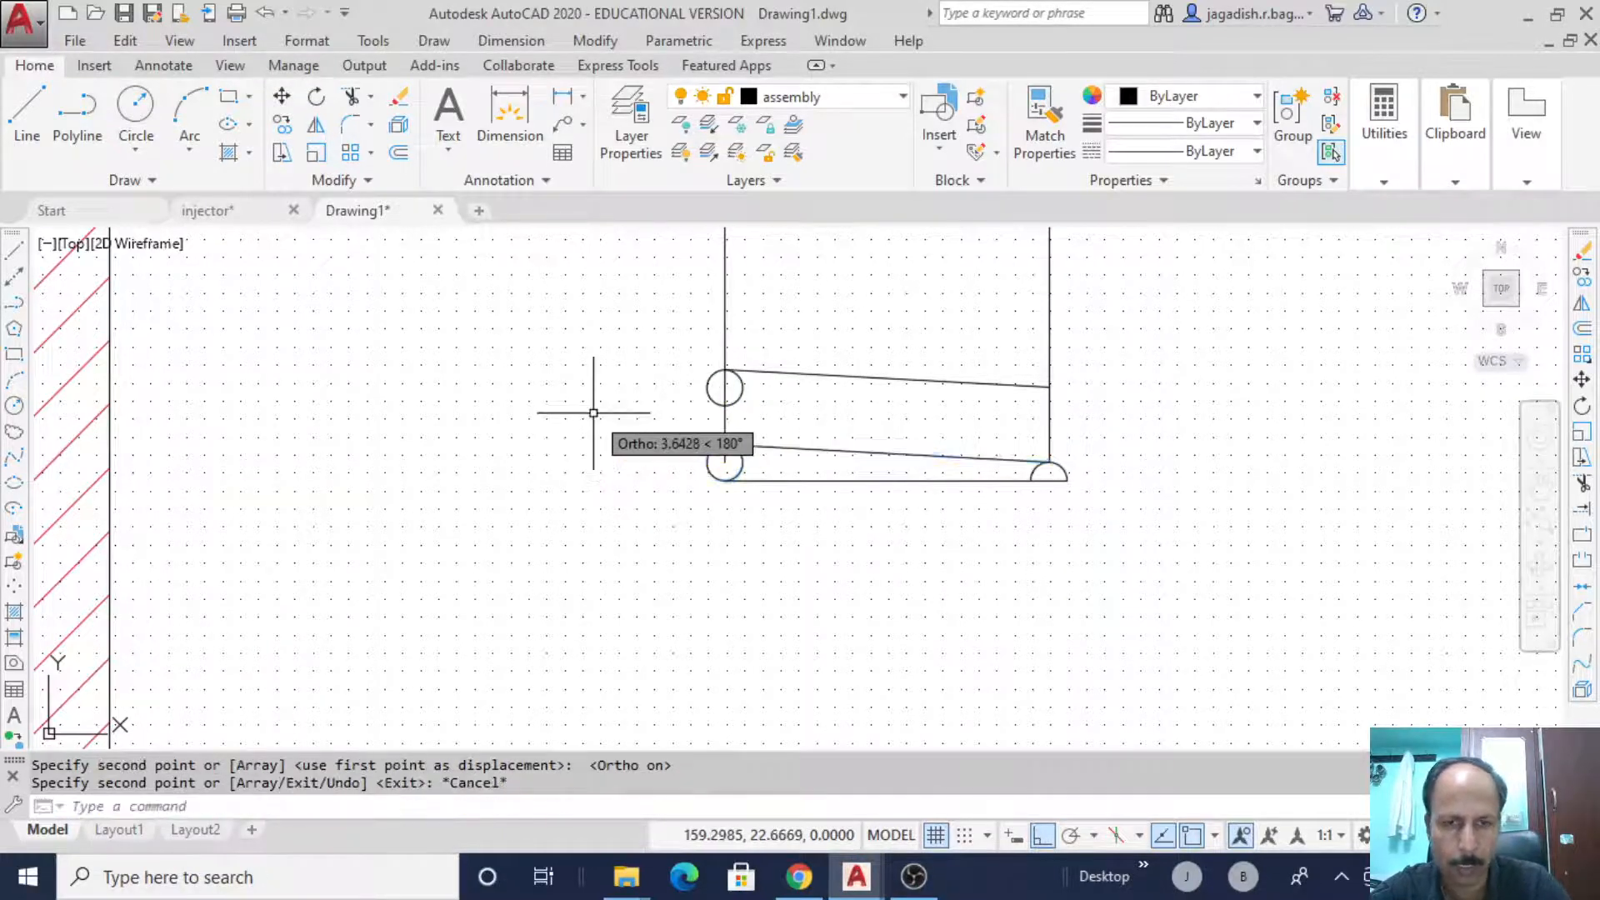
- Copy the upper left circle from its top quadrant to the right end of the upper sloping line
{"action": "type", "text": "c"}
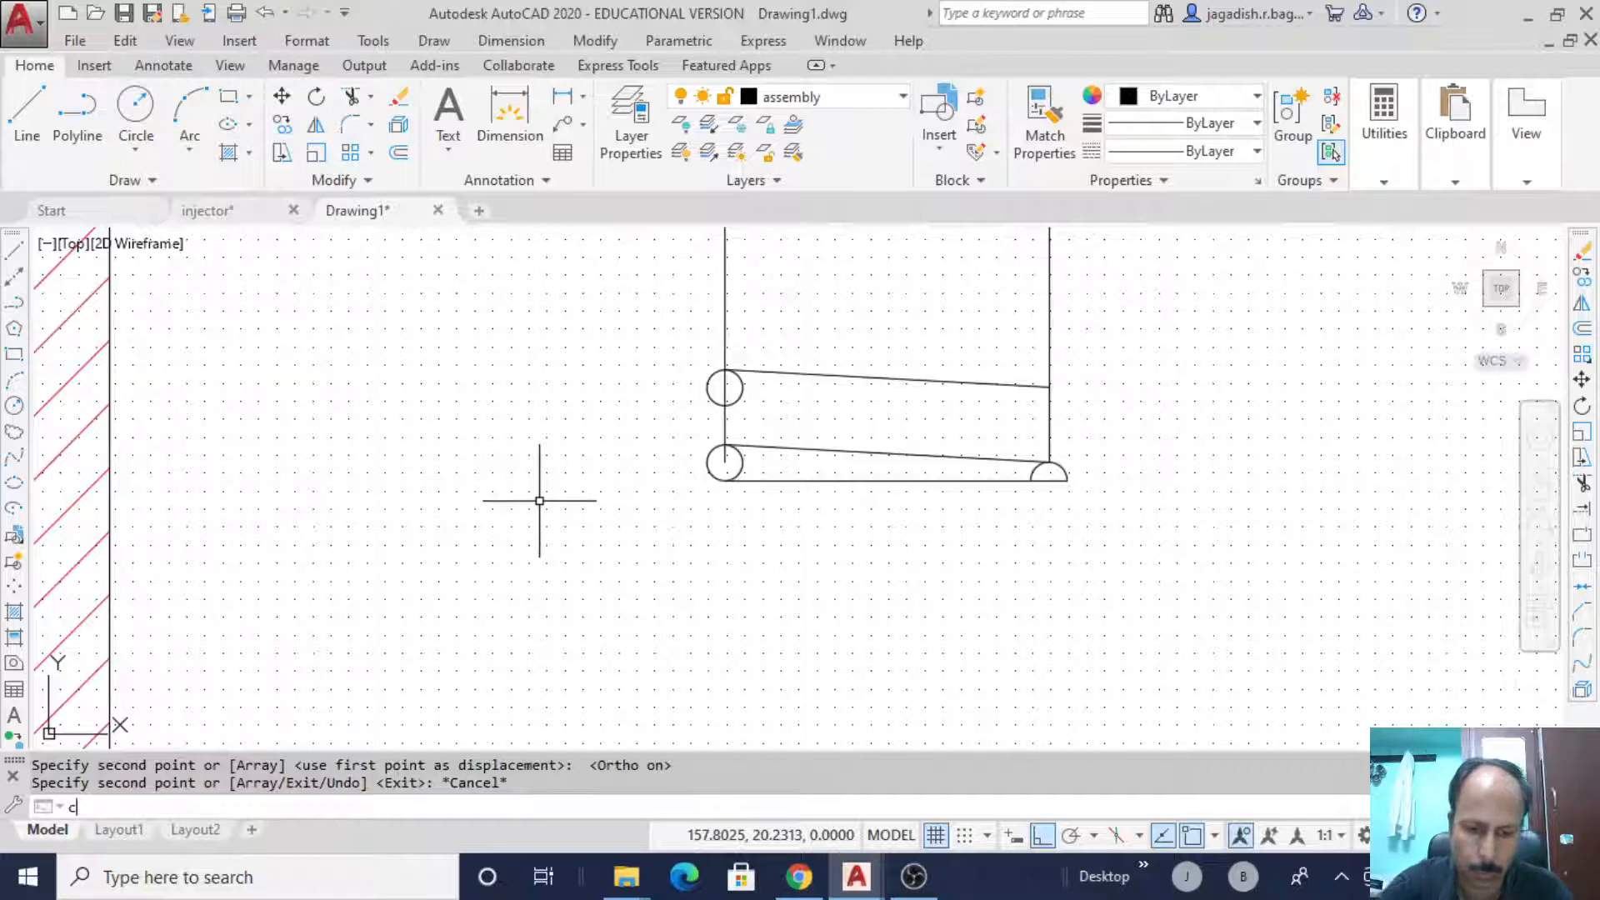
{"action": "type", "text": "opy"}
{"action": "key", "text": "Return"}
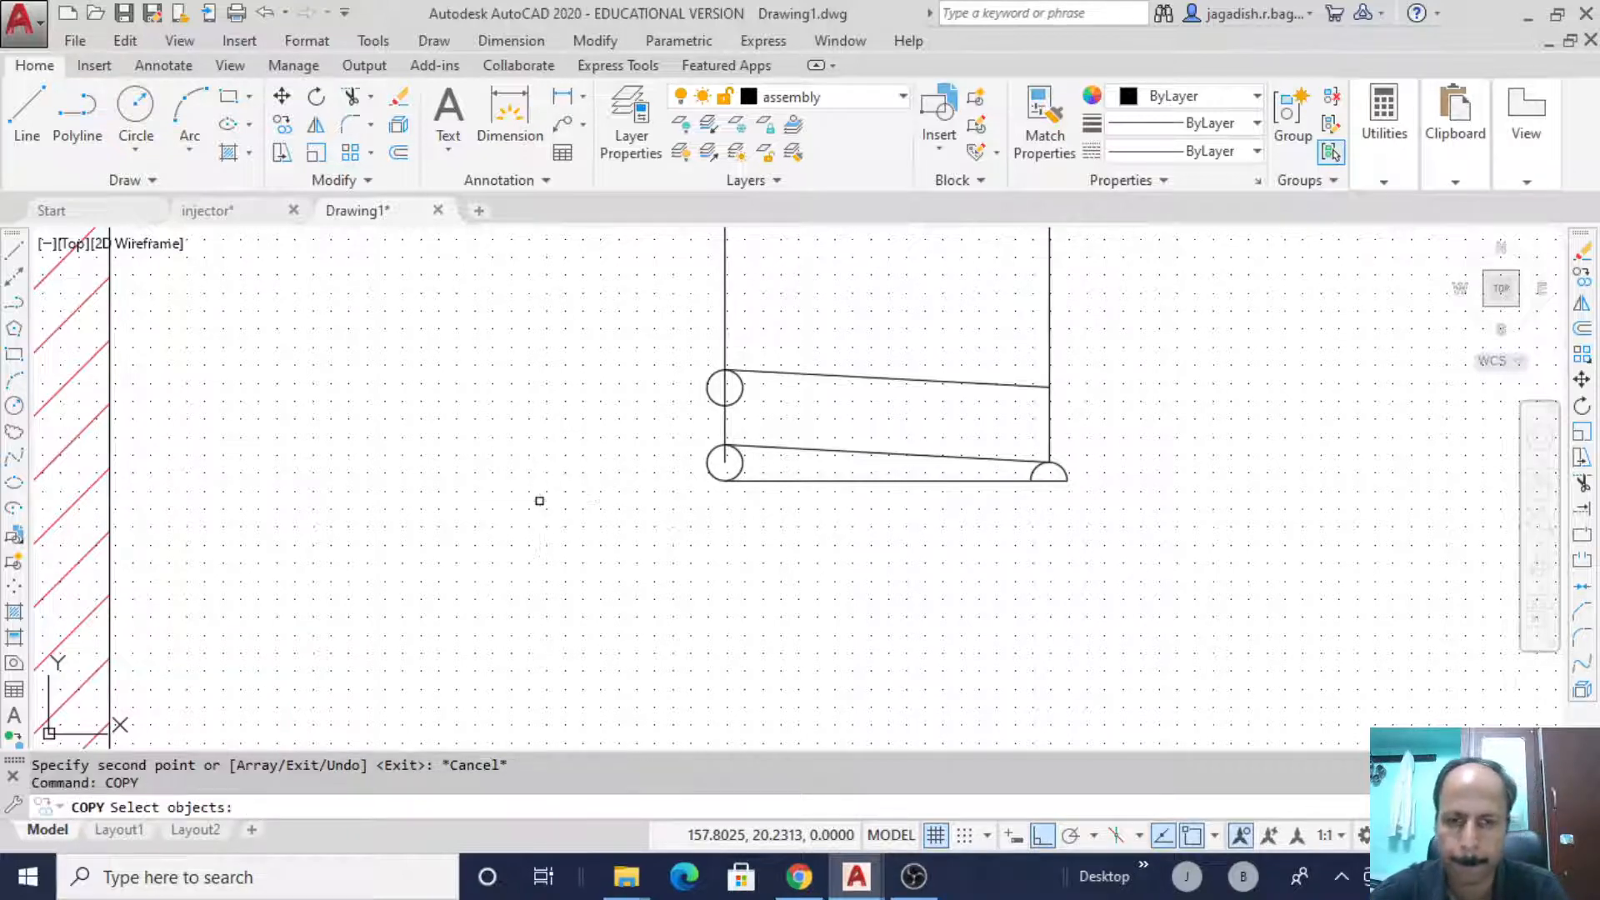
{"action": "left_click", "coordinate": [738, 400]}
{"action": "key", "text": "Return"}
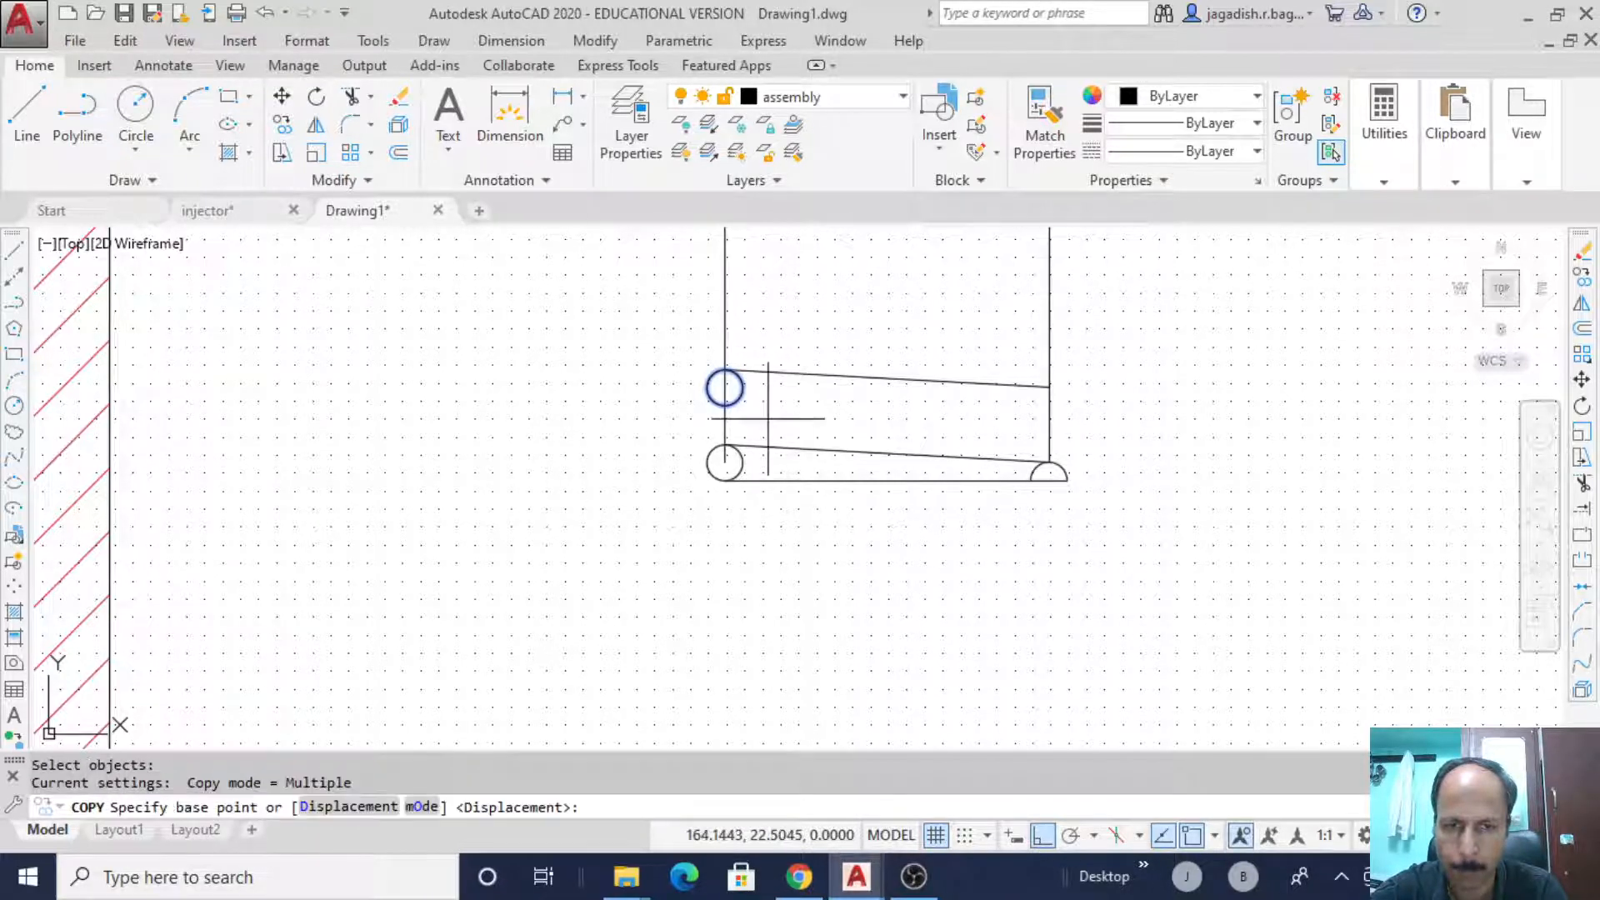
{"action": "left_click", "coordinate": [727, 369]}
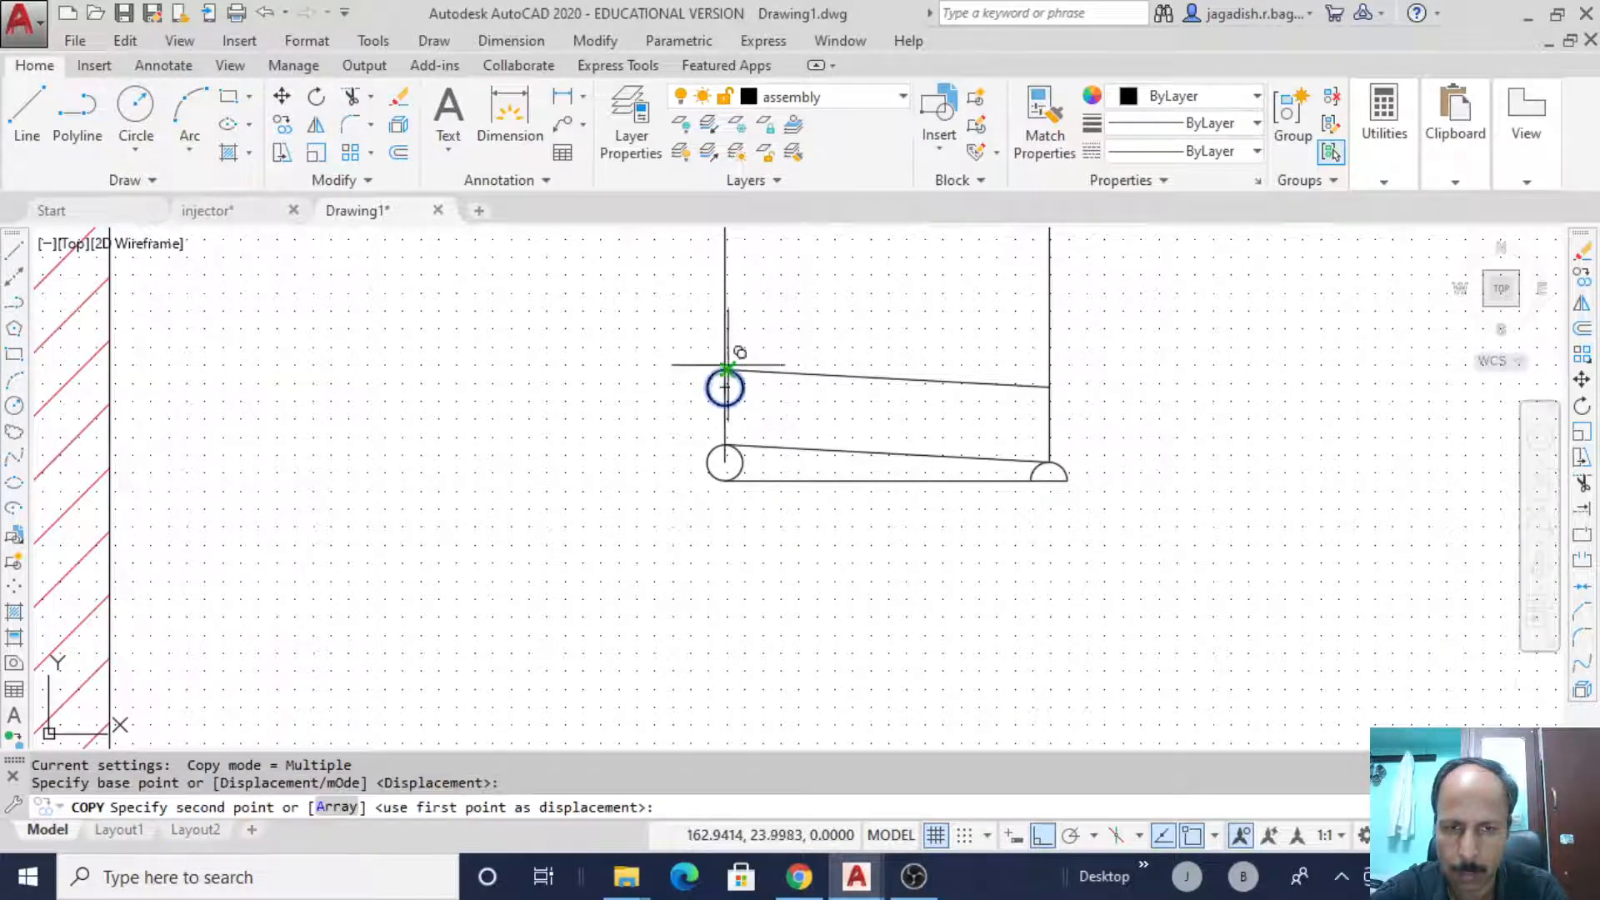
{"action": "left_click", "coordinate": [1050, 386]}
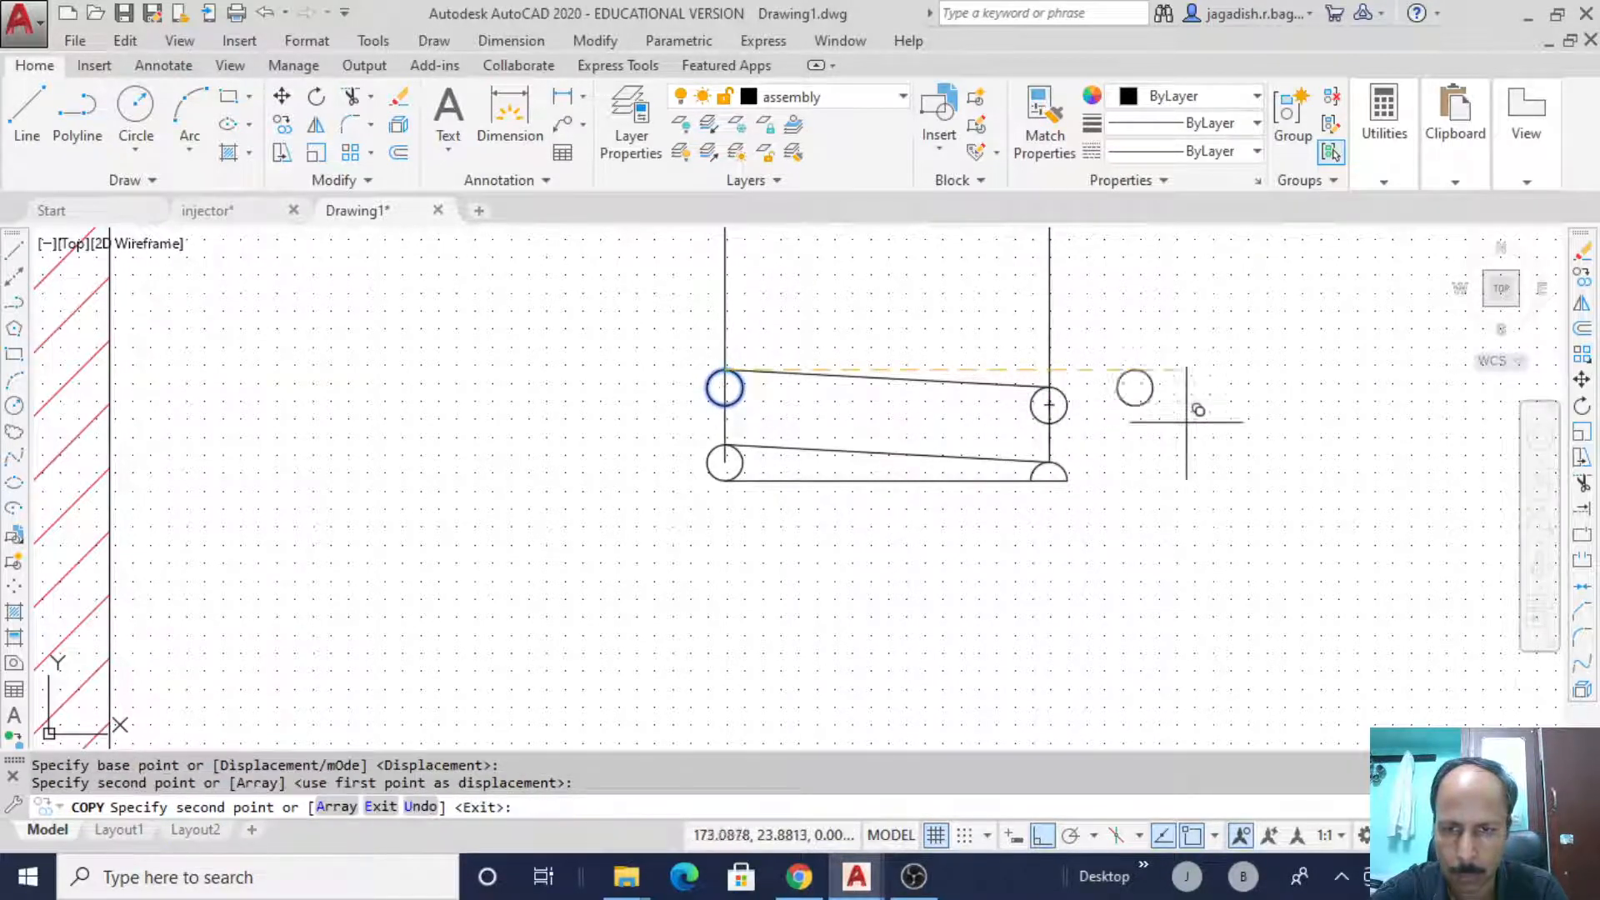
{"action": "key", "text": "Escape"}
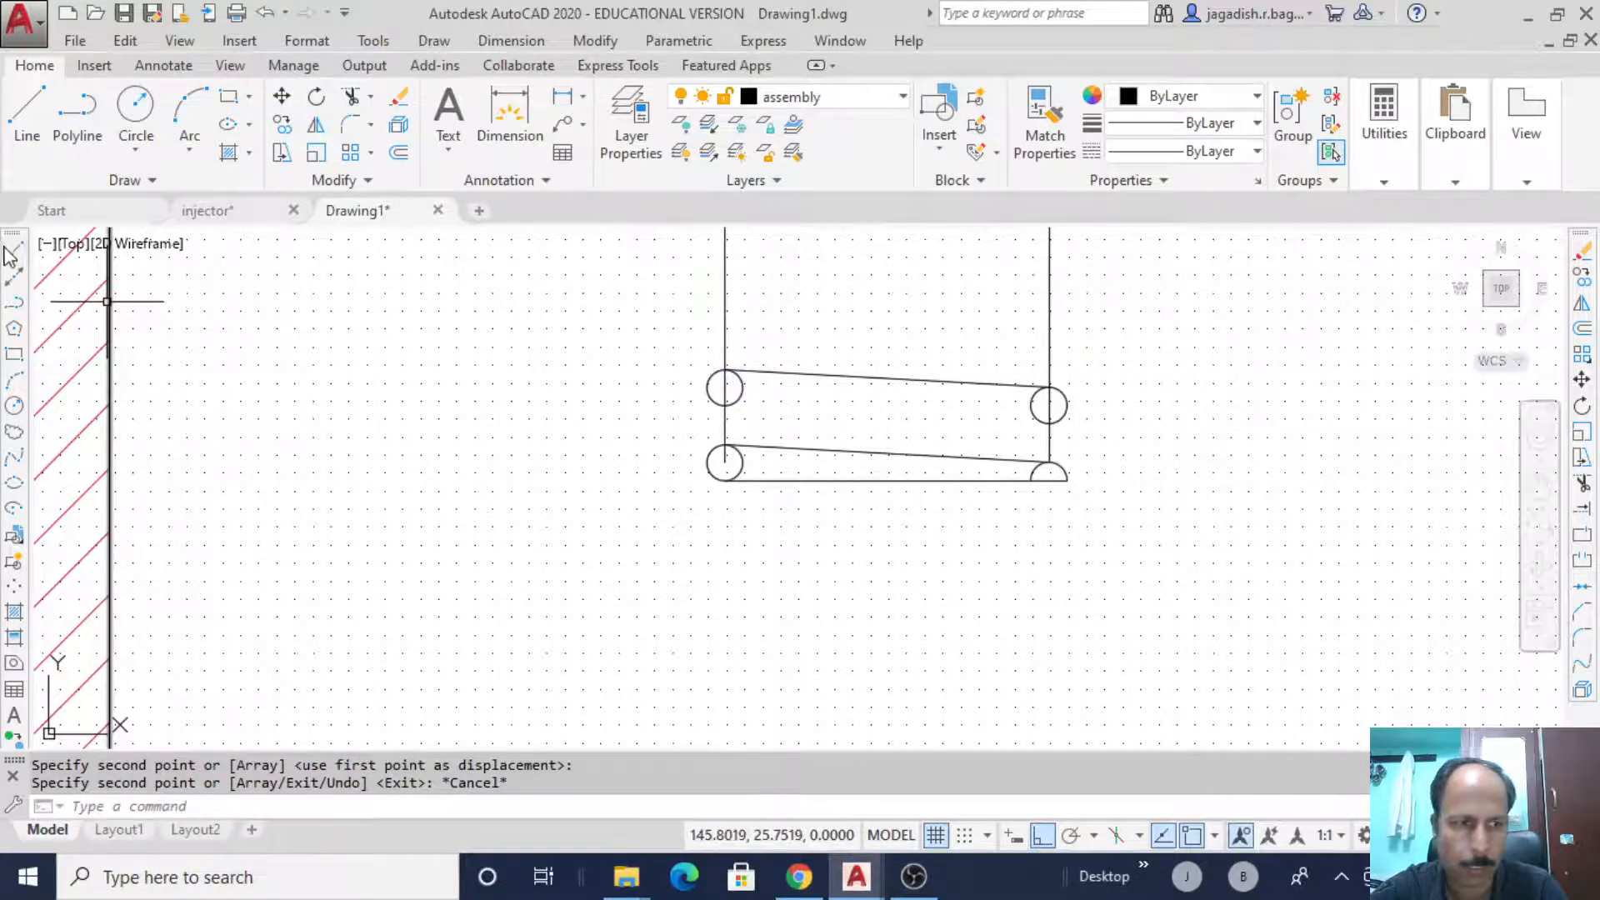
- Draw a sloping line from the upper left circle's bottom quadrant to the upper right circle's bottom quadrant
{"action": "left_click", "coordinate": [14, 252]}
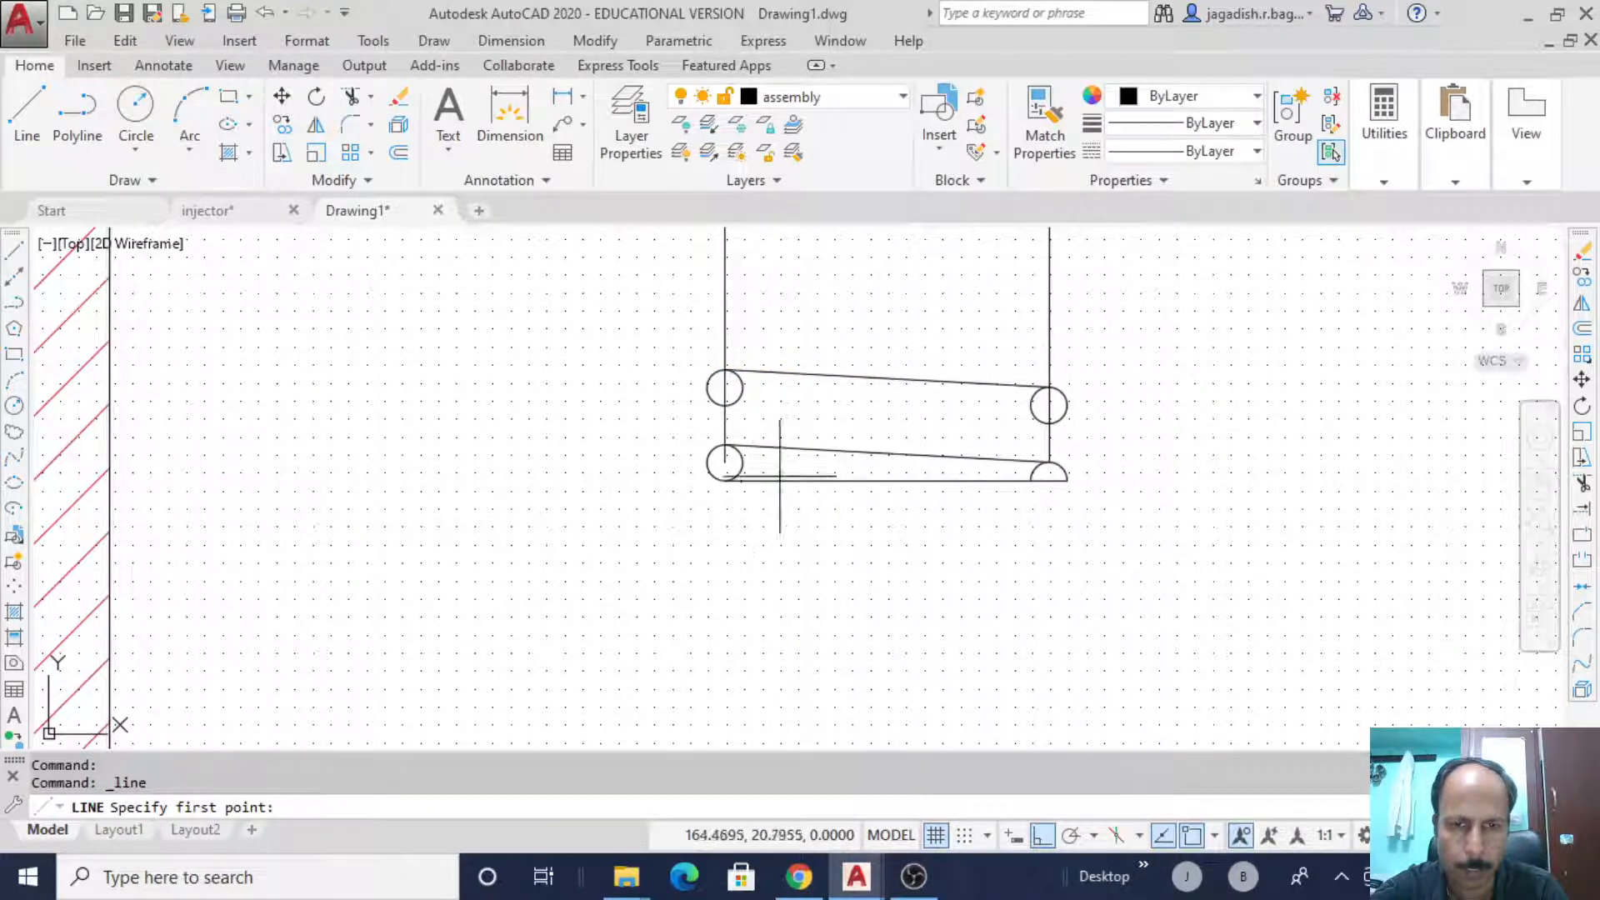
{"action": "left_click", "coordinate": [725, 406]}
{"action": "left_click", "coordinate": [1048, 423]}
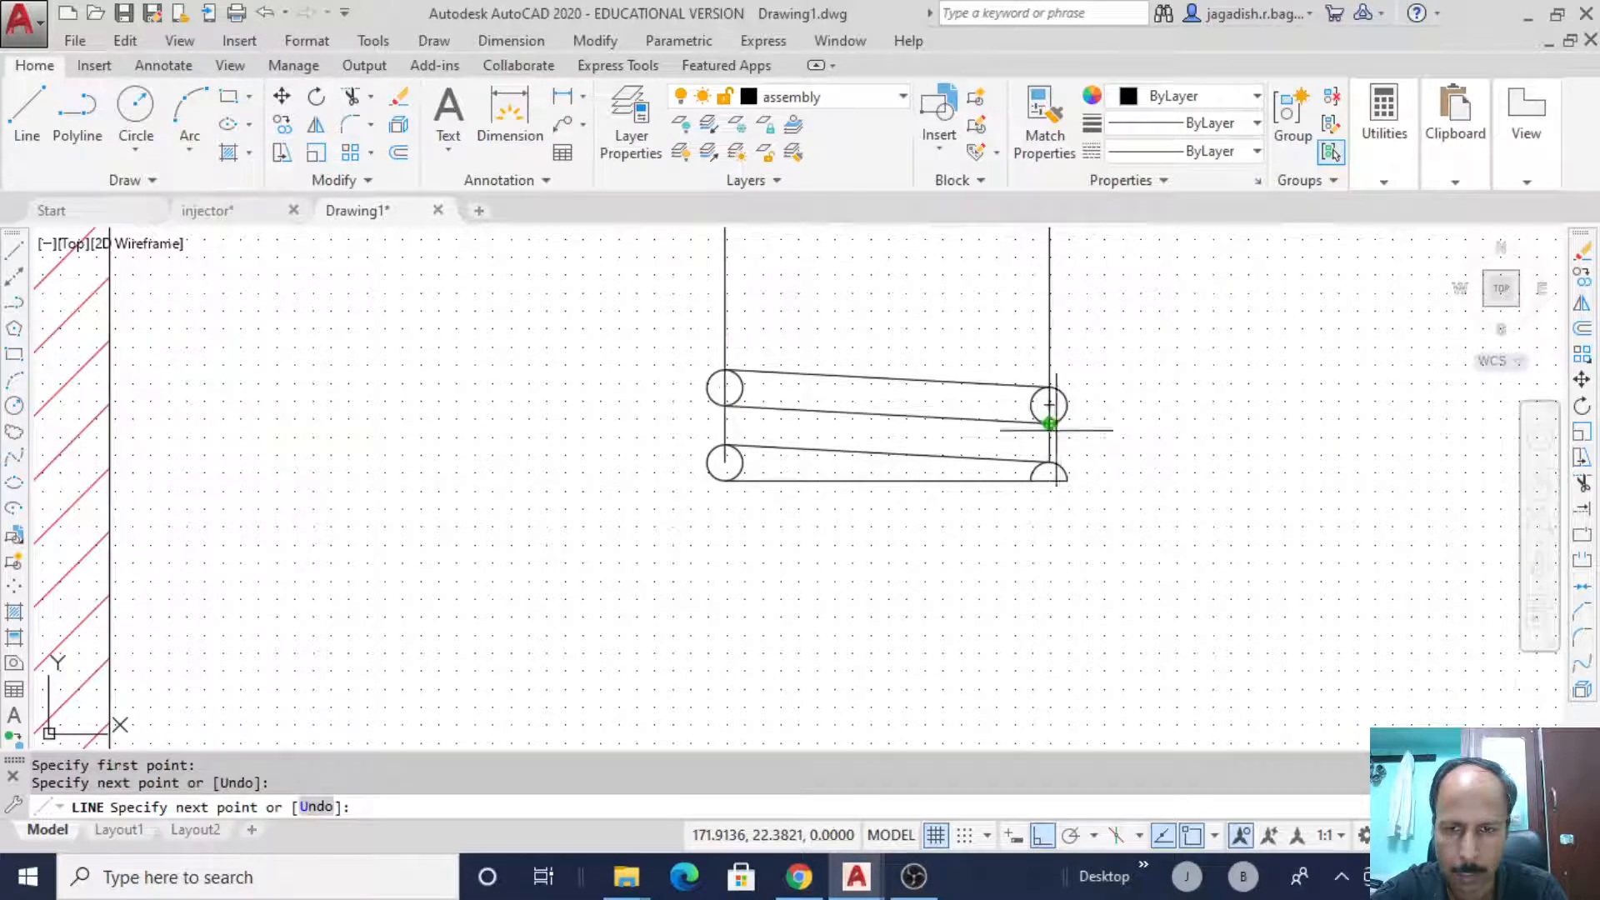
{"action": "key", "text": "Escape"}
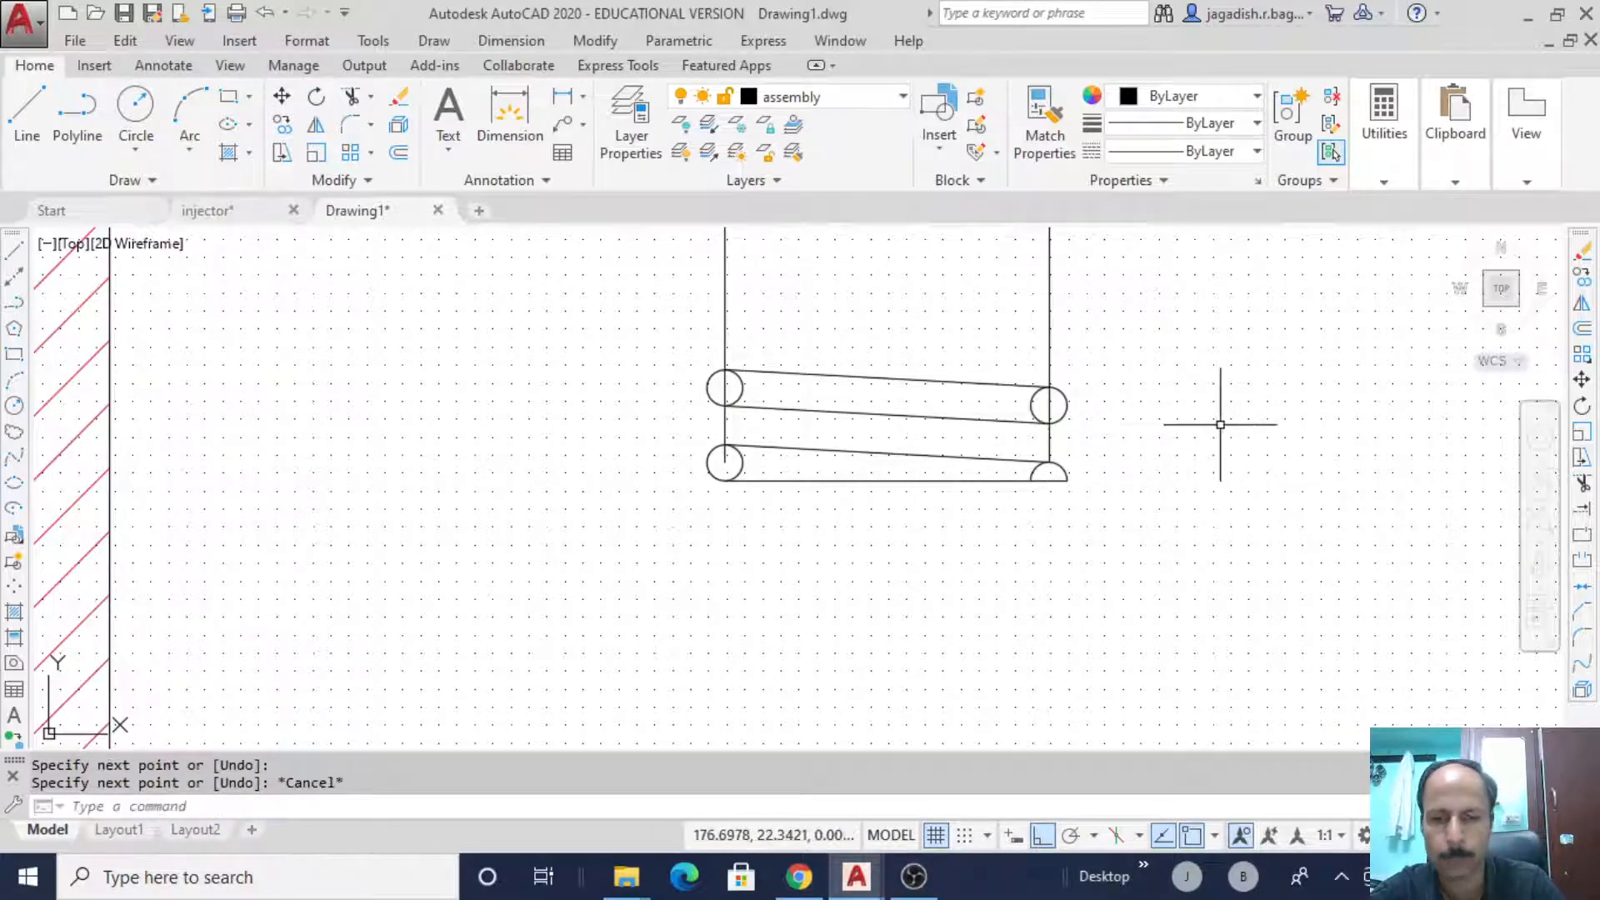
{"action": "scroll", "coordinate": [1221, 420], "scroll_direction": "down", "scroll_amount": 2}
{"action": "scroll", "coordinate": [1186, 458], "scroll_direction": "down", "scroll_amount": 2}
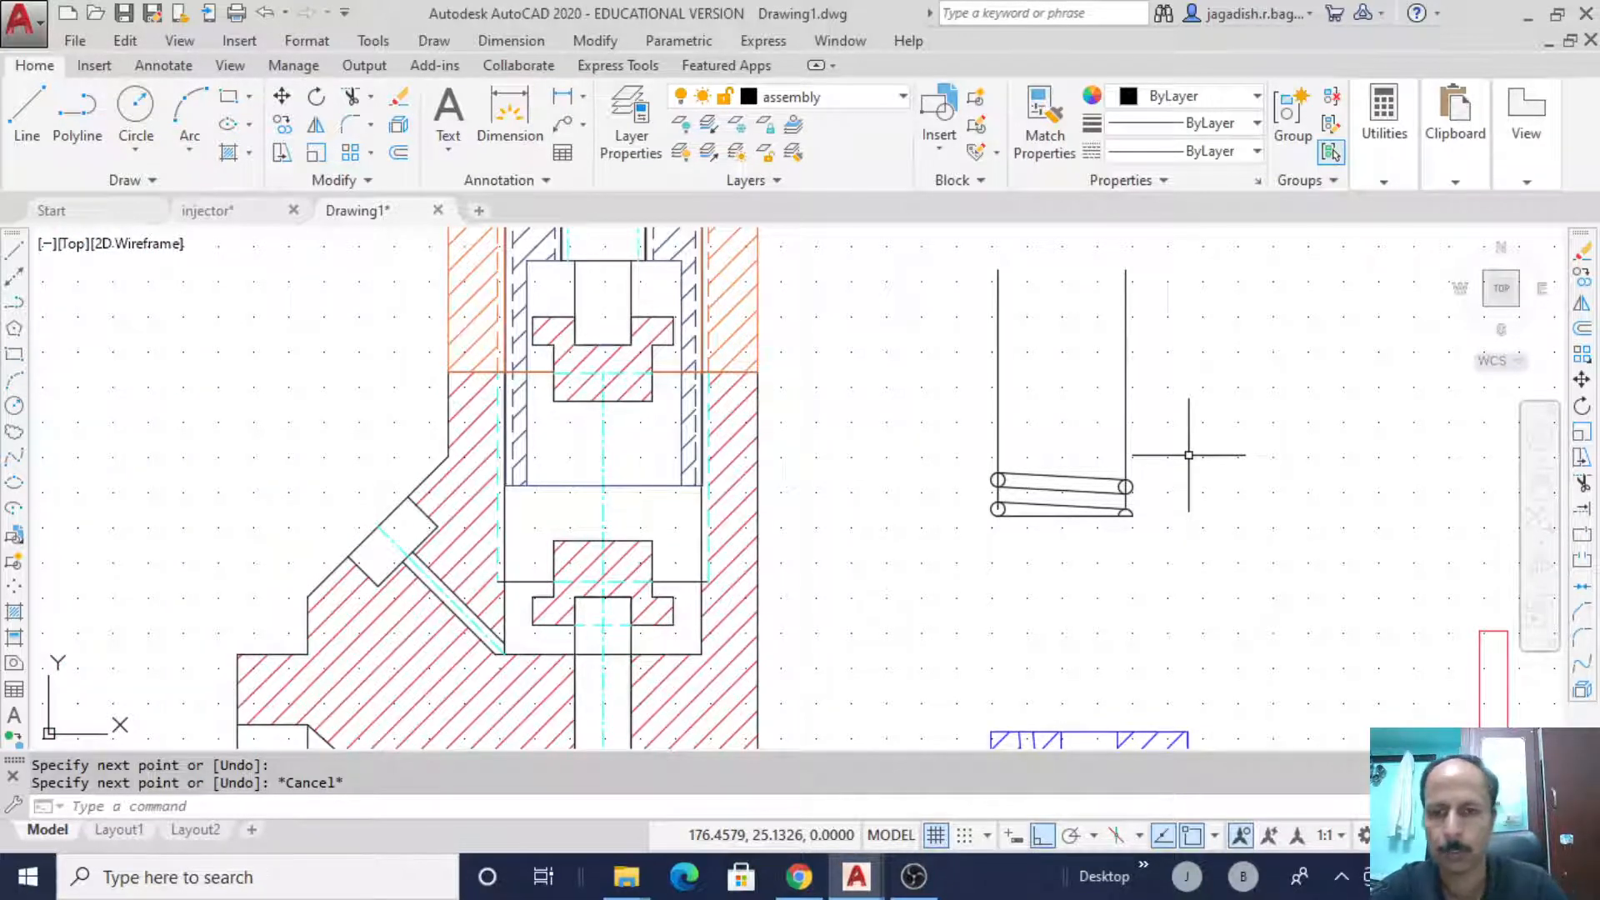
{"action": "type", "text": "MI"}
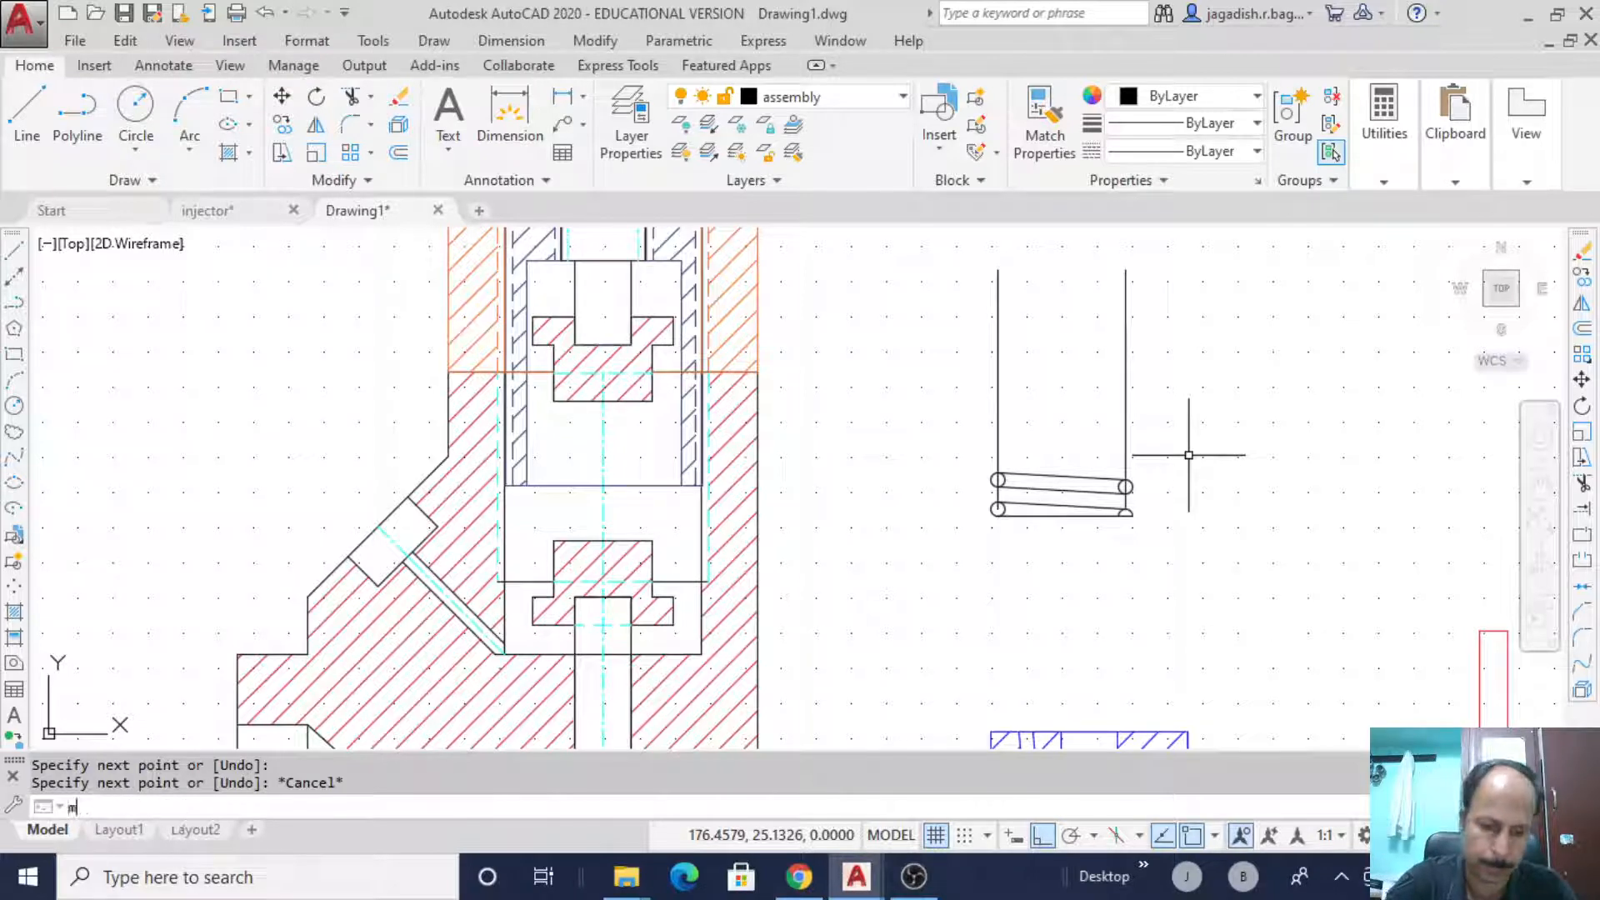
{"action": "key", "text": "BackSpace"}
{"action": "key", "text": "BackSpace"}
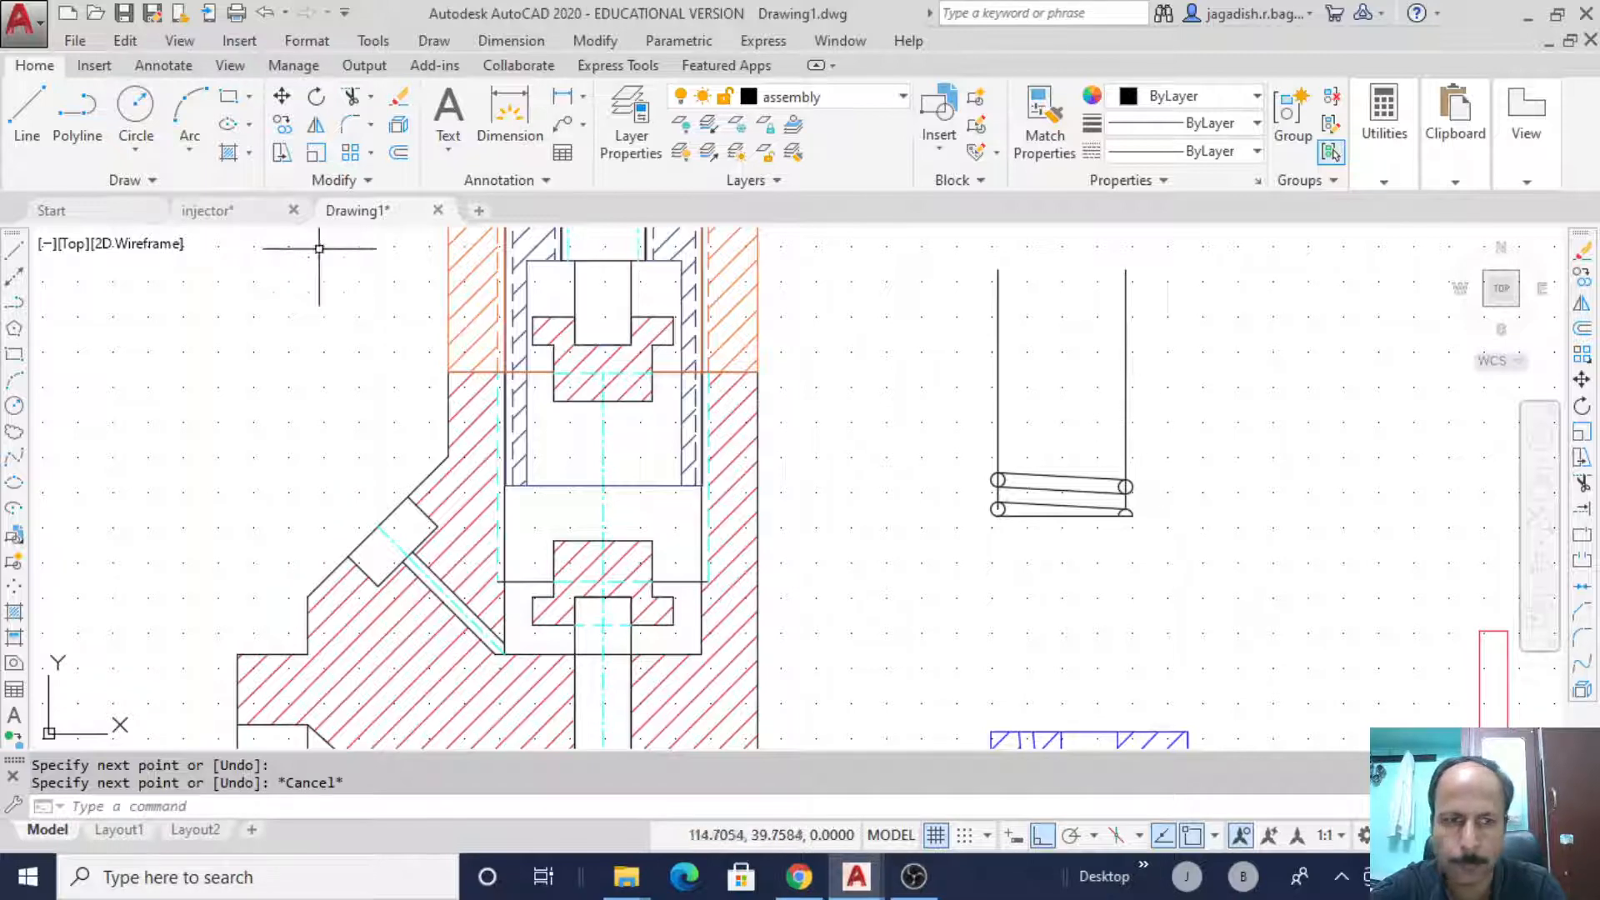
- Fill the three coil circles and the half circle with a SOLID red hatch
{"action": "left_click", "coordinate": [15, 613]}
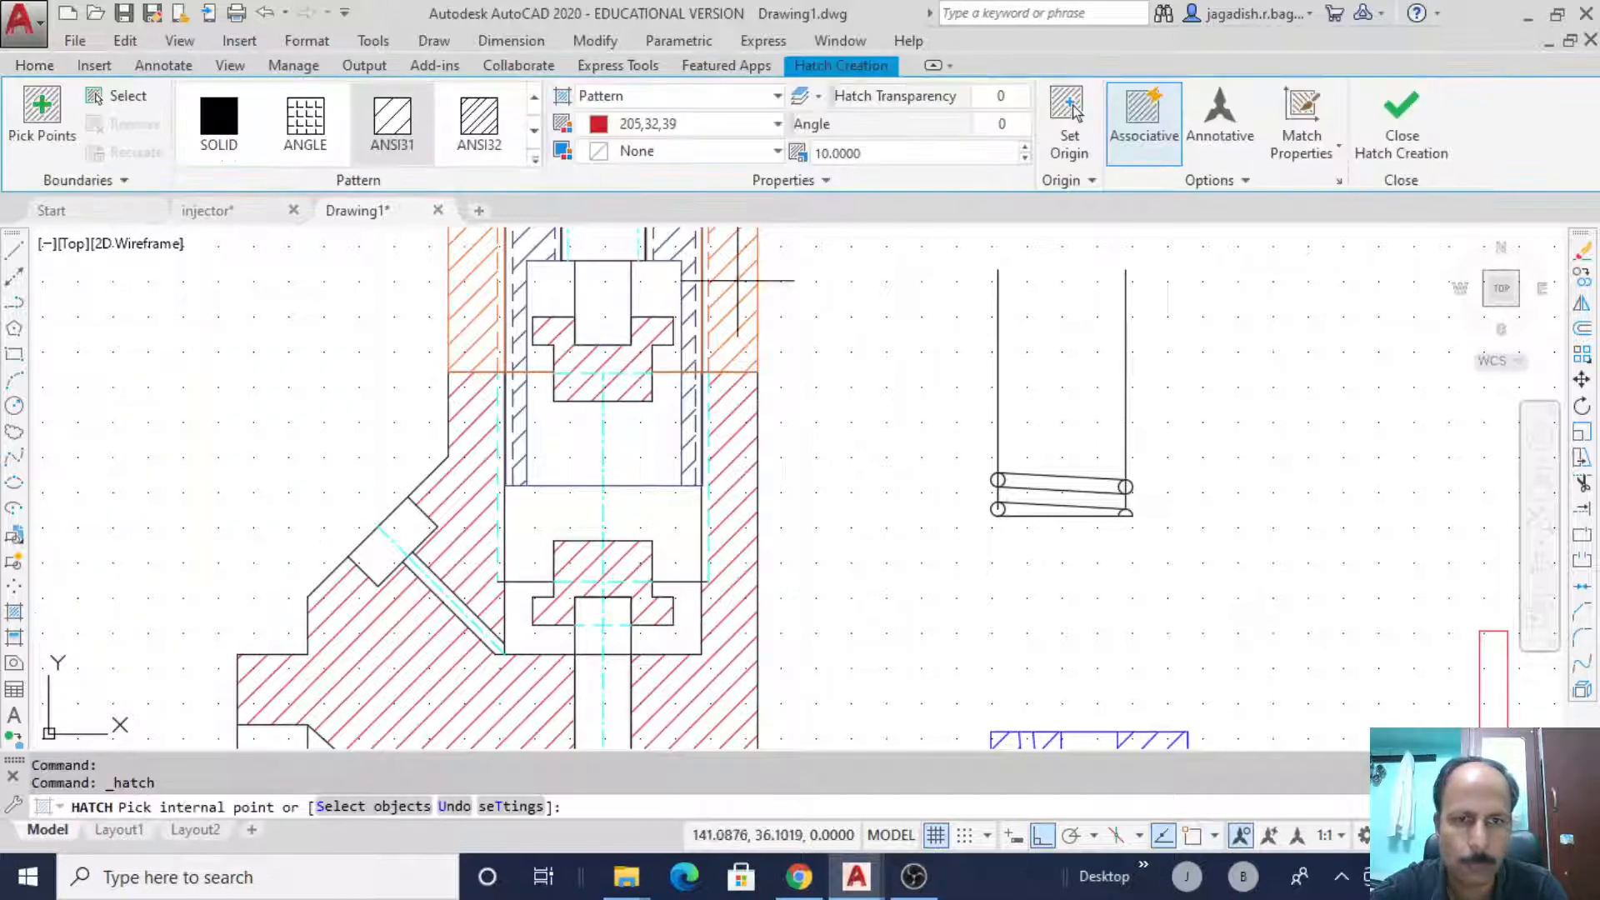
{"action": "left_click", "coordinate": [240, 134]}
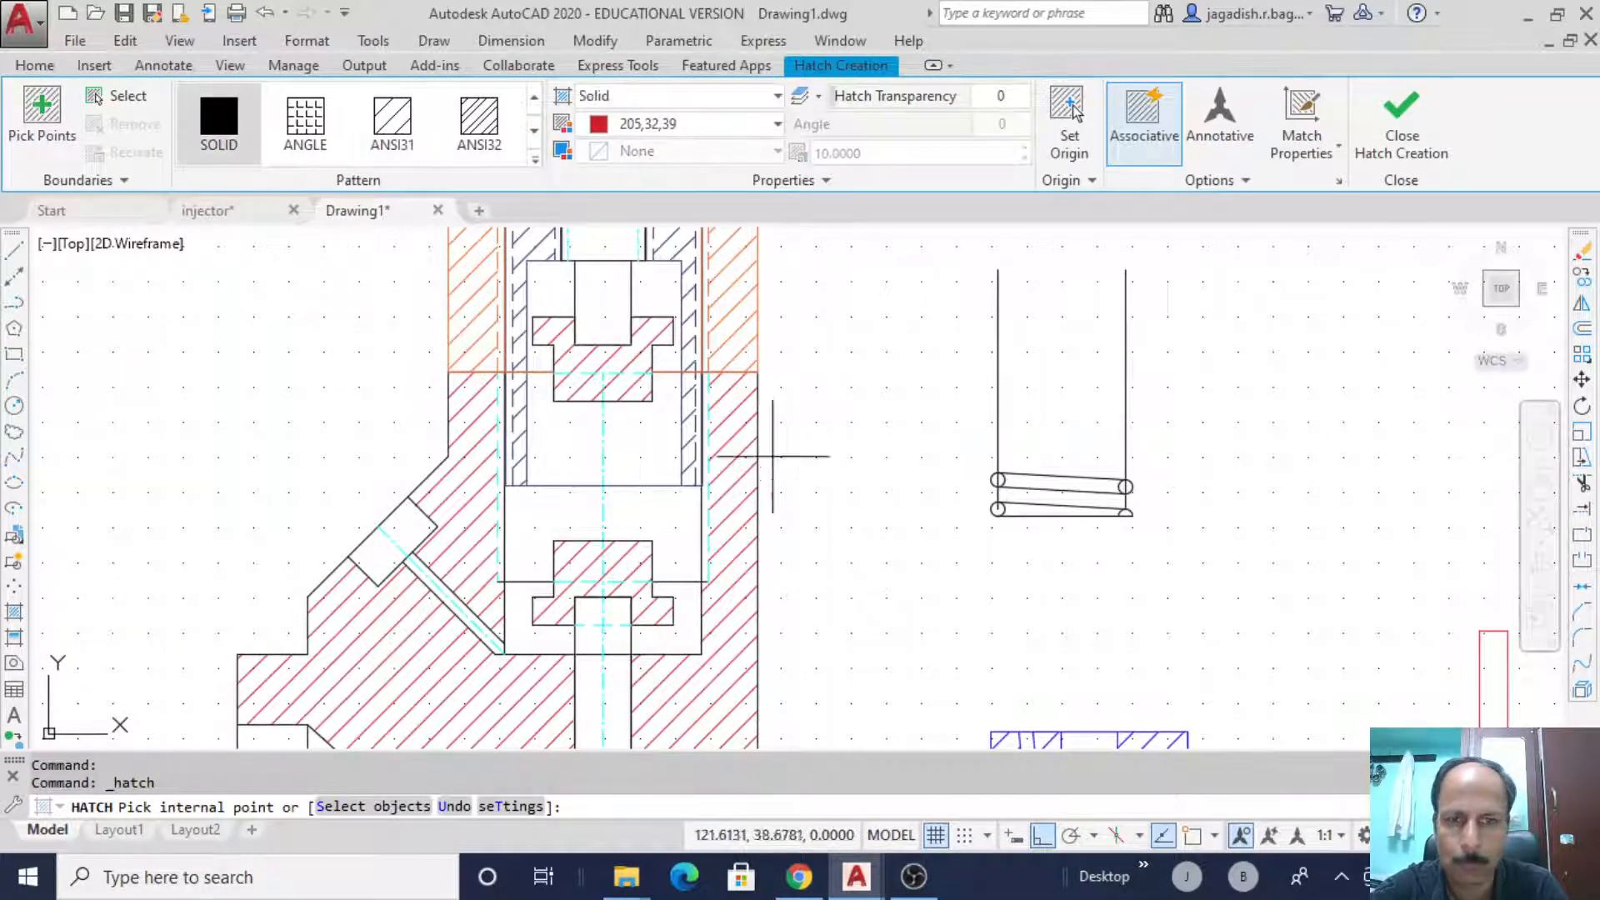
{"action": "scroll", "coordinate": [988, 450], "scroll_direction": "up", "scroll_amount": 4}
{"action": "left_click", "coordinate": [1008, 469]}
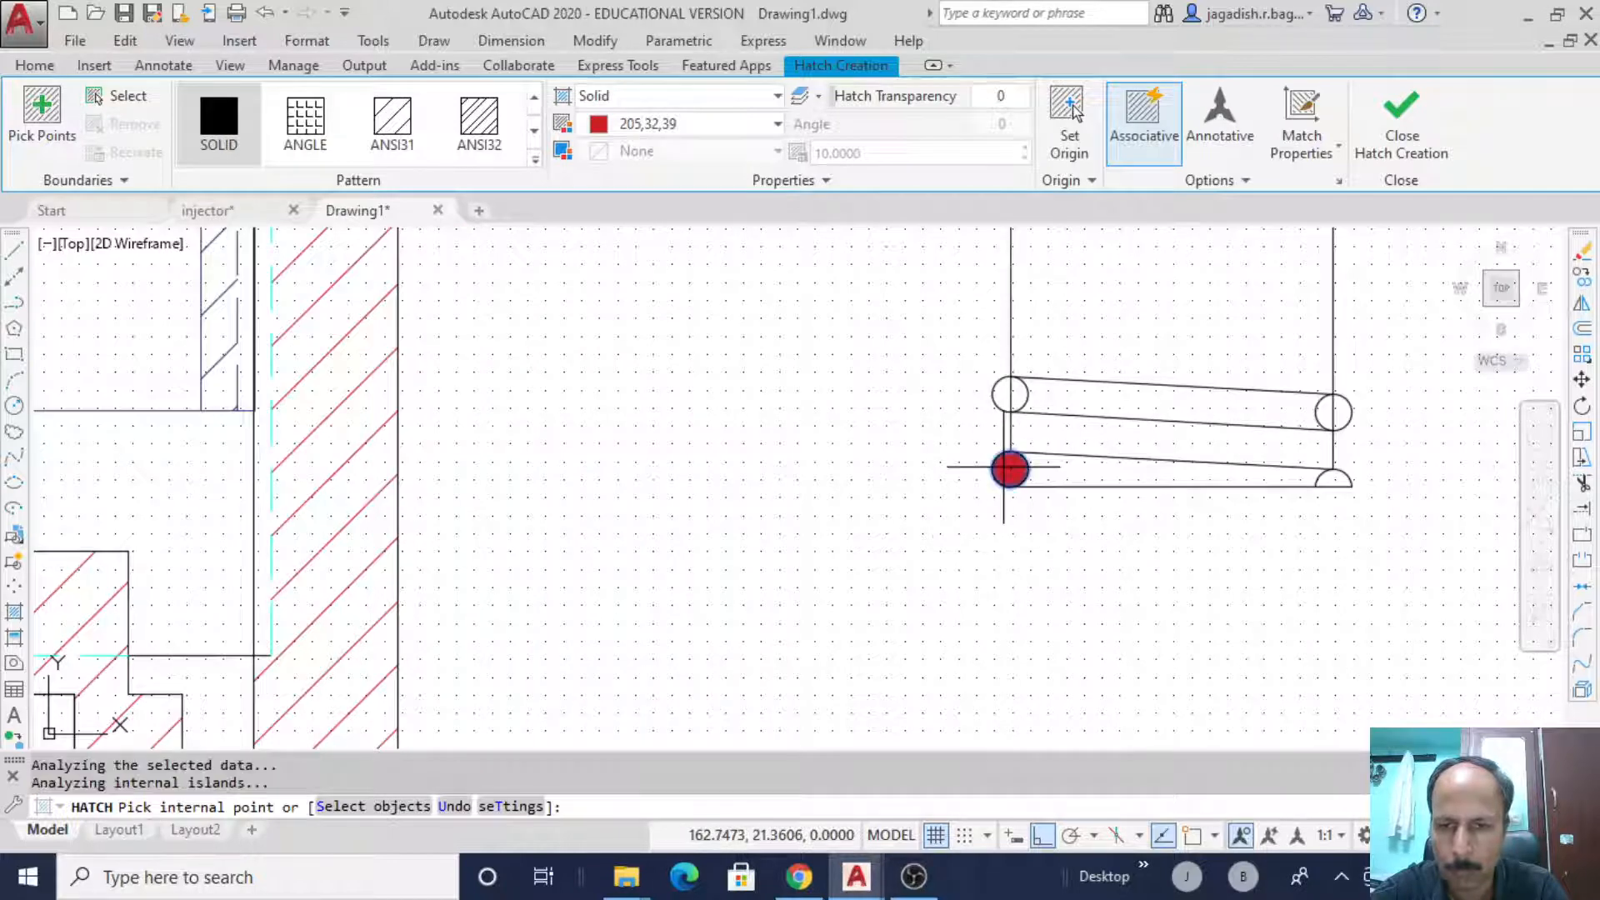
{"action": "left_click", "coordinate": [1334, 410]}
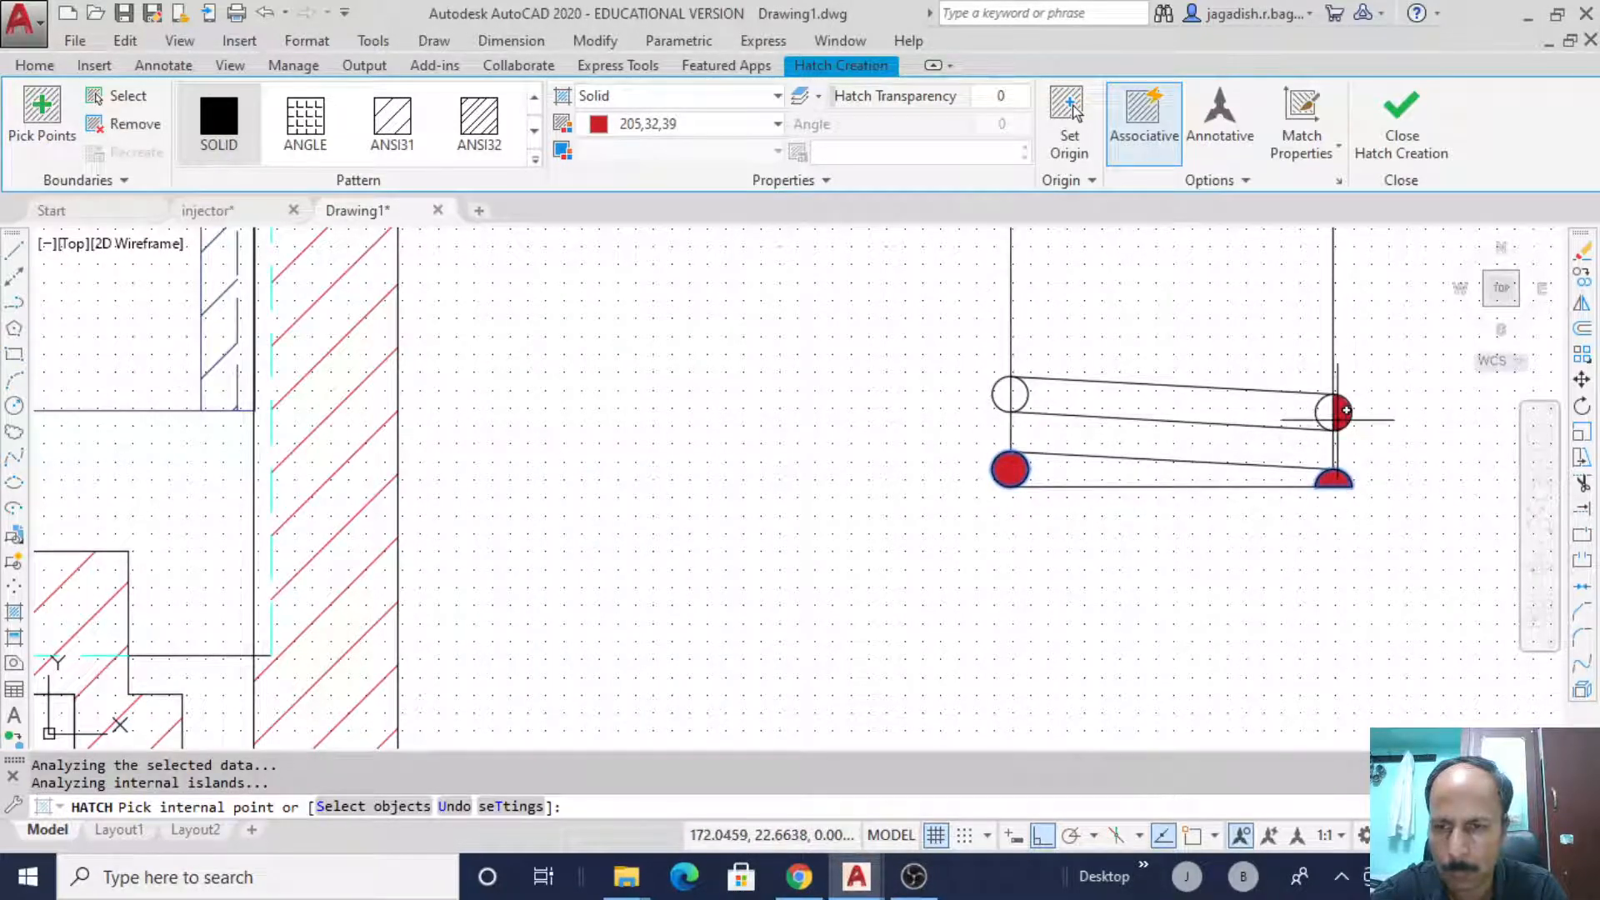
{"action": "left_click", "coordinate": [1010, 401]}
{"action": "right_click", "coordinate": [867, 439]}
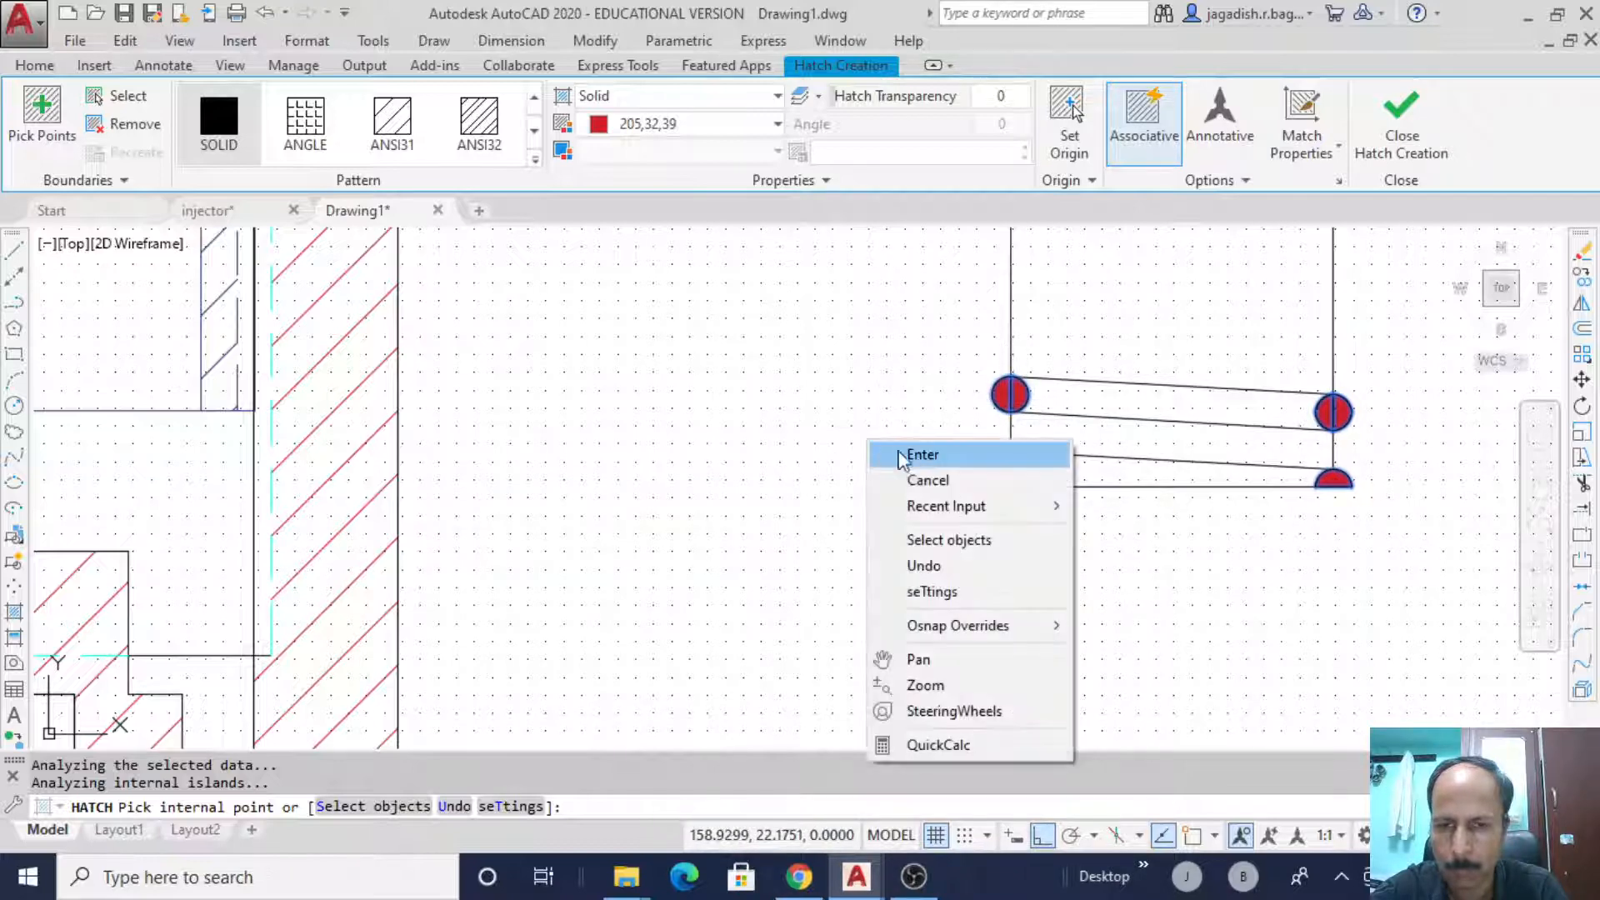
{"action": "left_click", "coordinate": [921, 458]}
- Mirror the whole spring about a horizontal line through the midpoints of its vertical lines, keeping the source objects
{"action": "scroll", "coordinate": [922, 457], "scroll_direction": "down", "scroll_amount": 4}
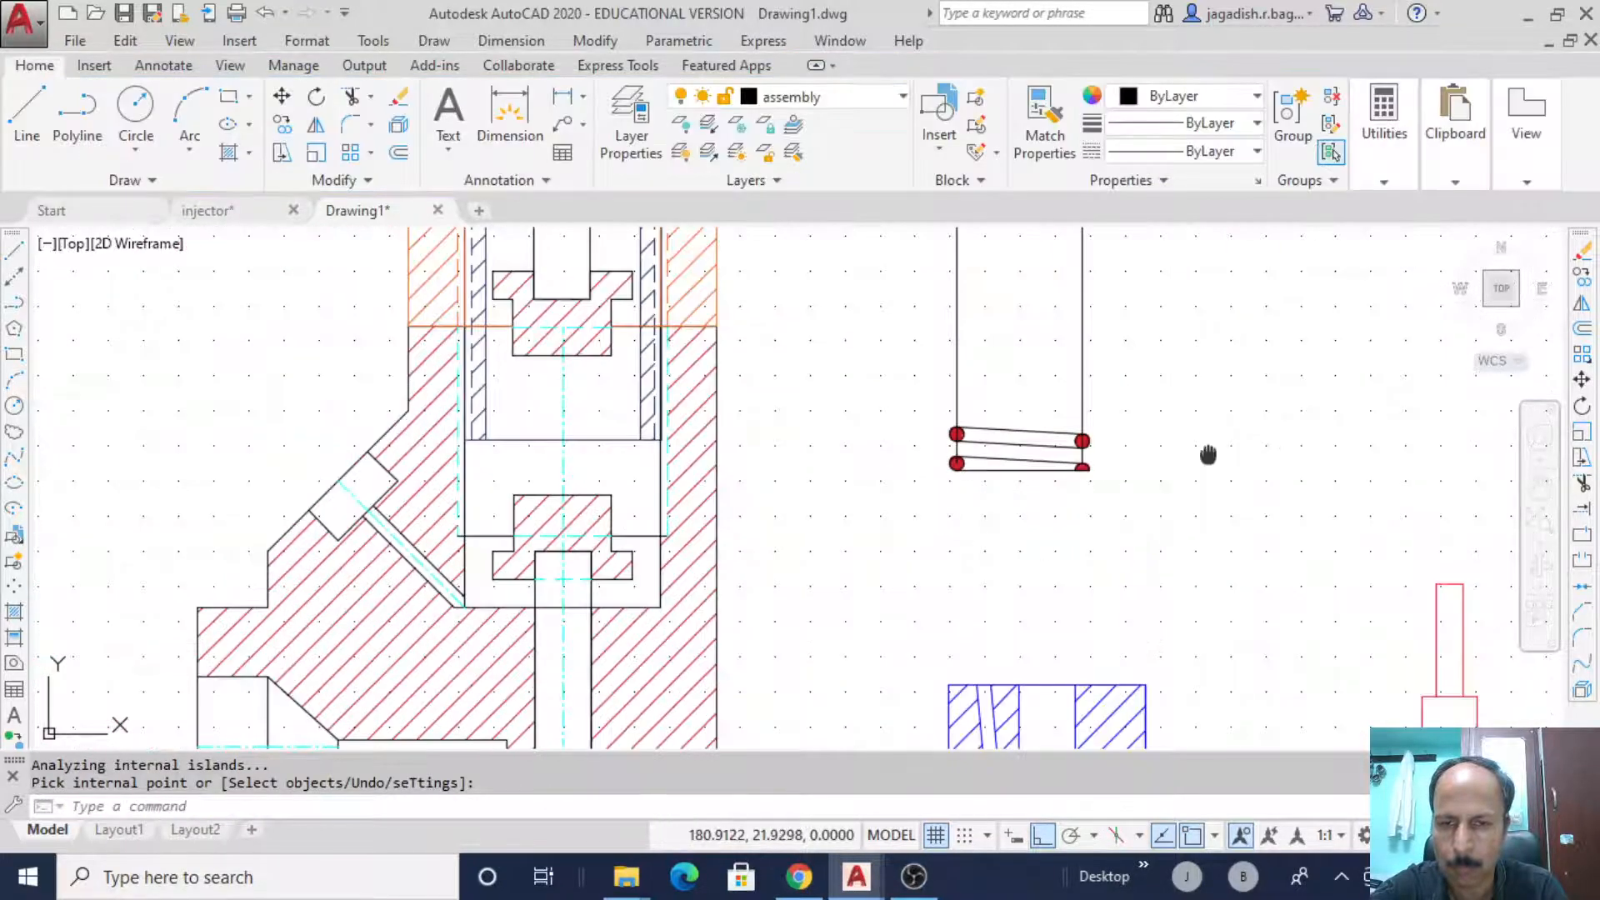
{"action": "middle_click_drag", "start_coordinate": [1211, 457], "coordinate": [1057, 575]}
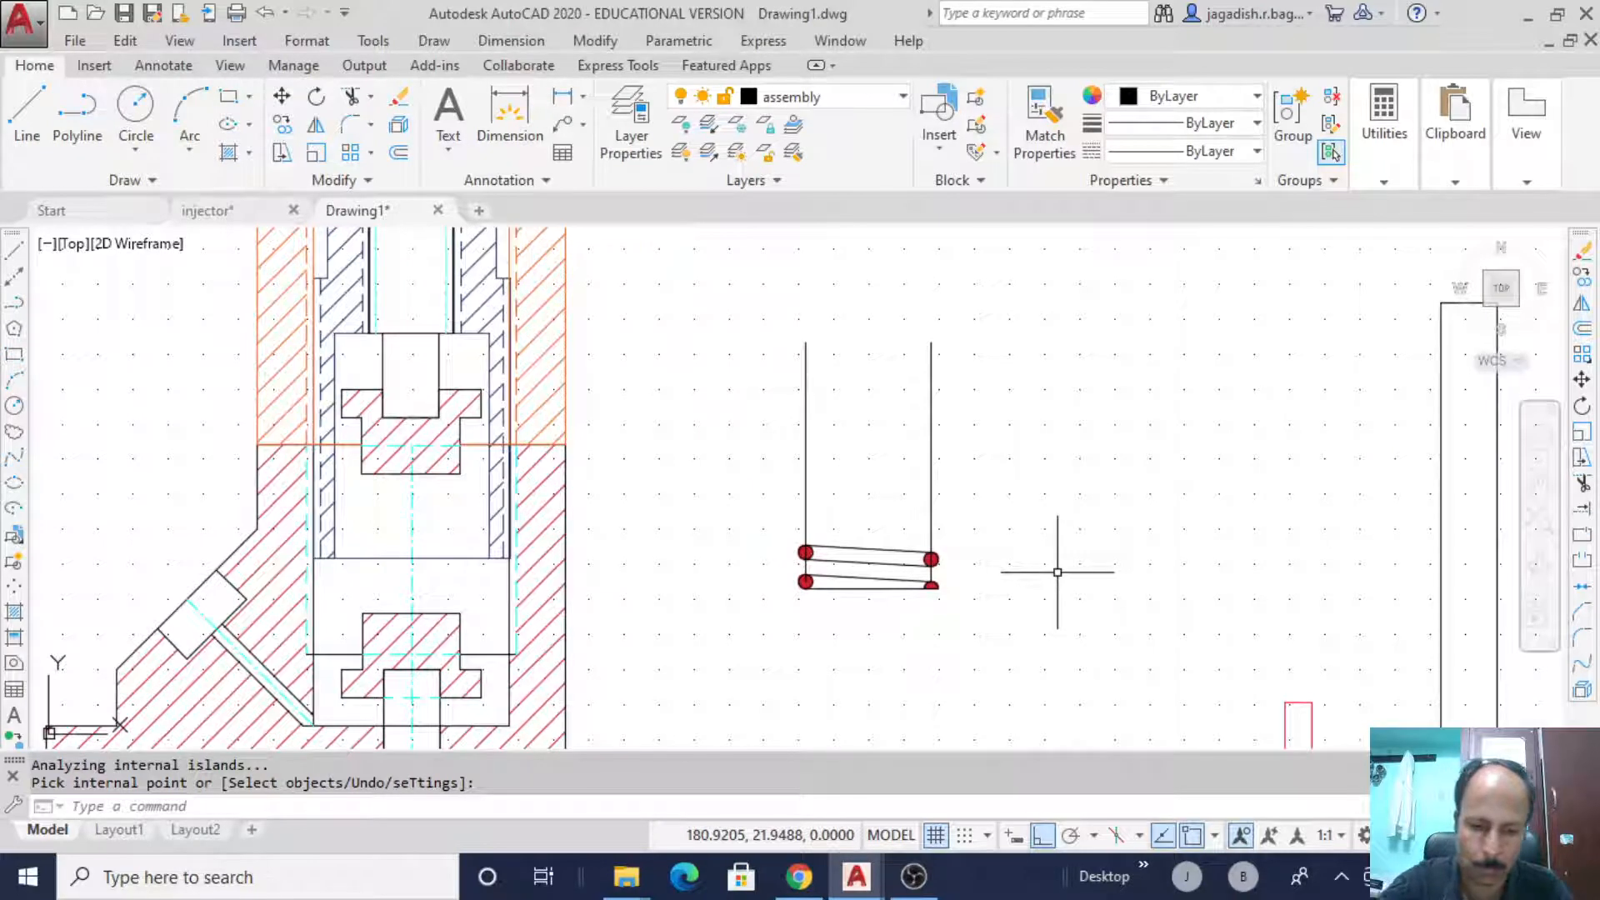
{"action": "type", "text": "mirro"}
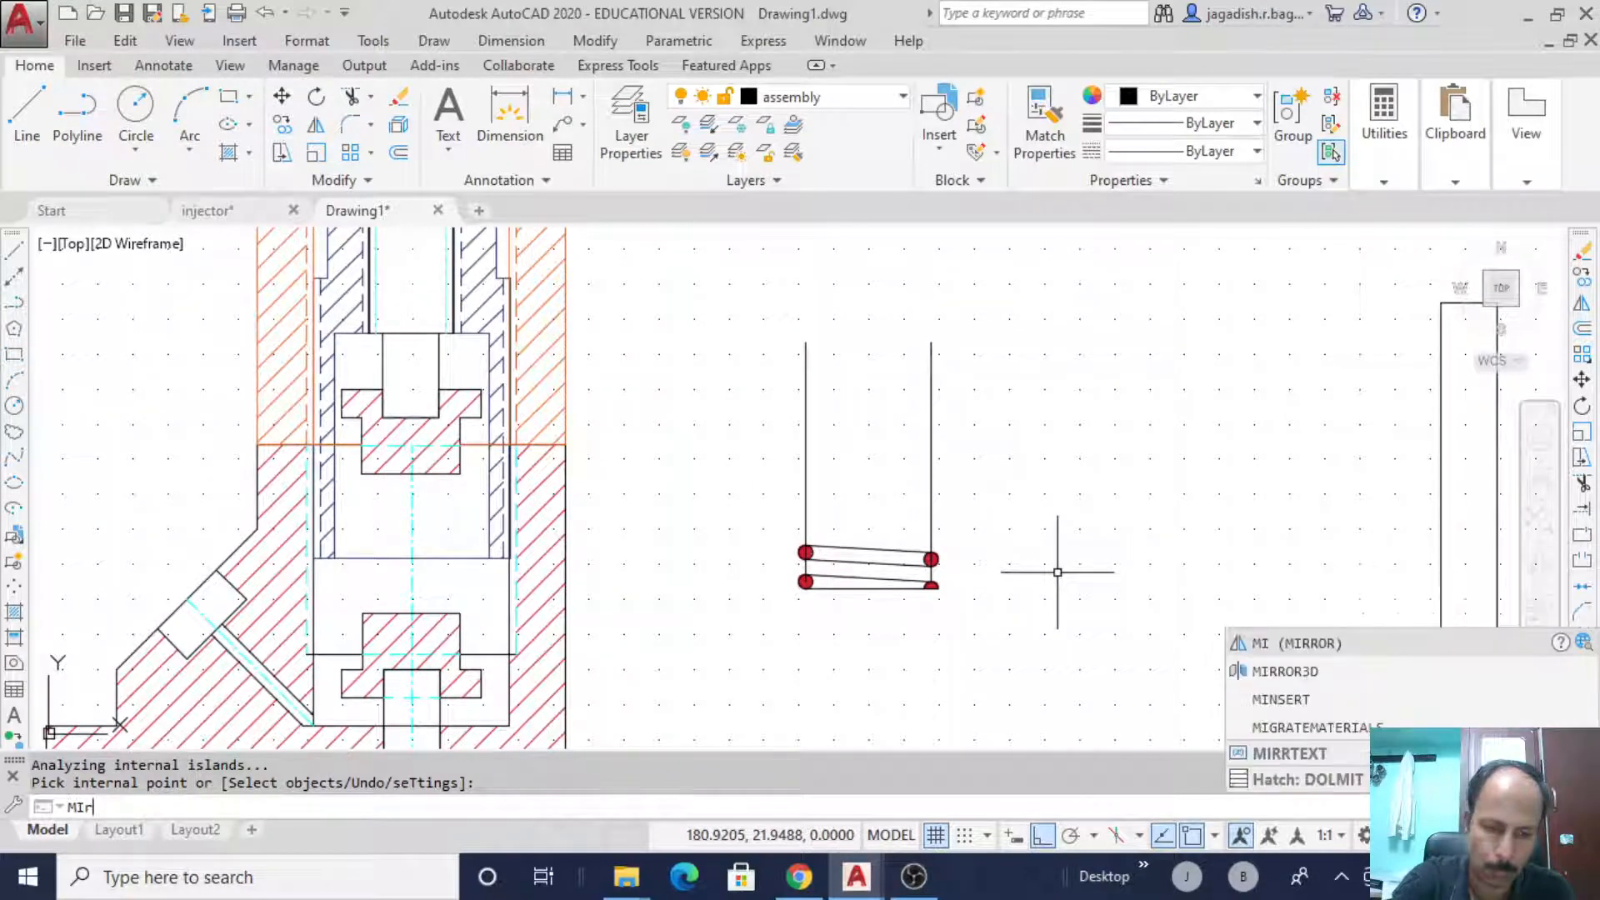
{"action": "key", "text": "Return"}
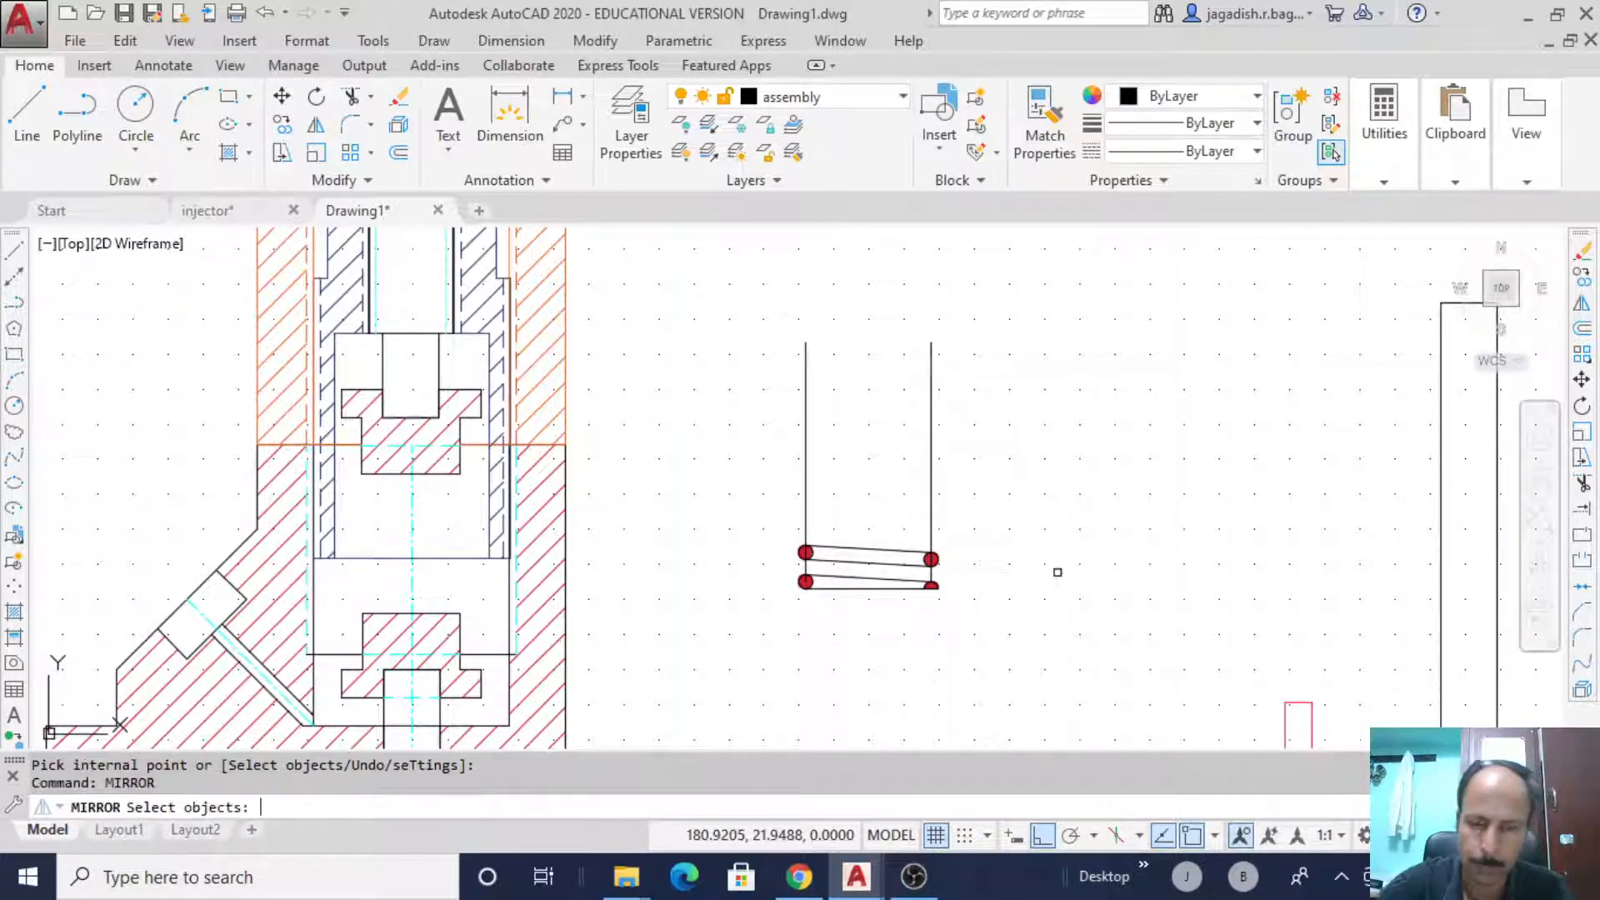
{"action": "mouse_move", "coordinate": [987, 591]}
{"action": "left_mouse_down"}
{"action": "mouse_move", "coordinate": [847, 500]}
{"action": "mouse_move", "coordinate": [936, 610]}
{"action": "left_mouse_up"}
{"action": "key", "text": "Return"}
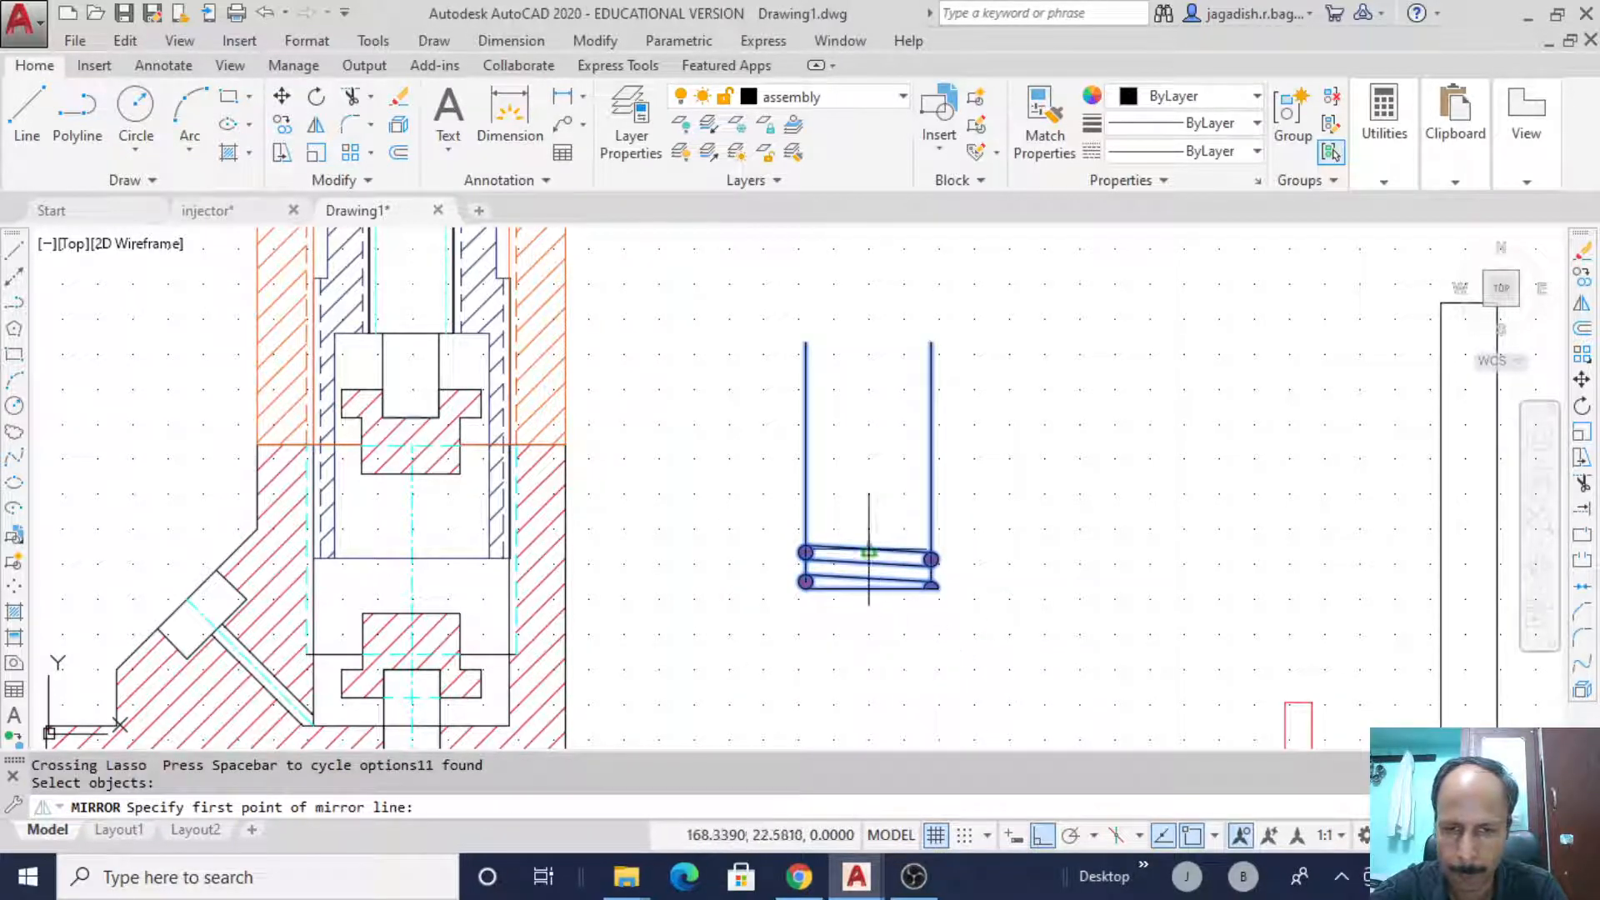
{"action": "left_click", "coordinate": [805, 461]}
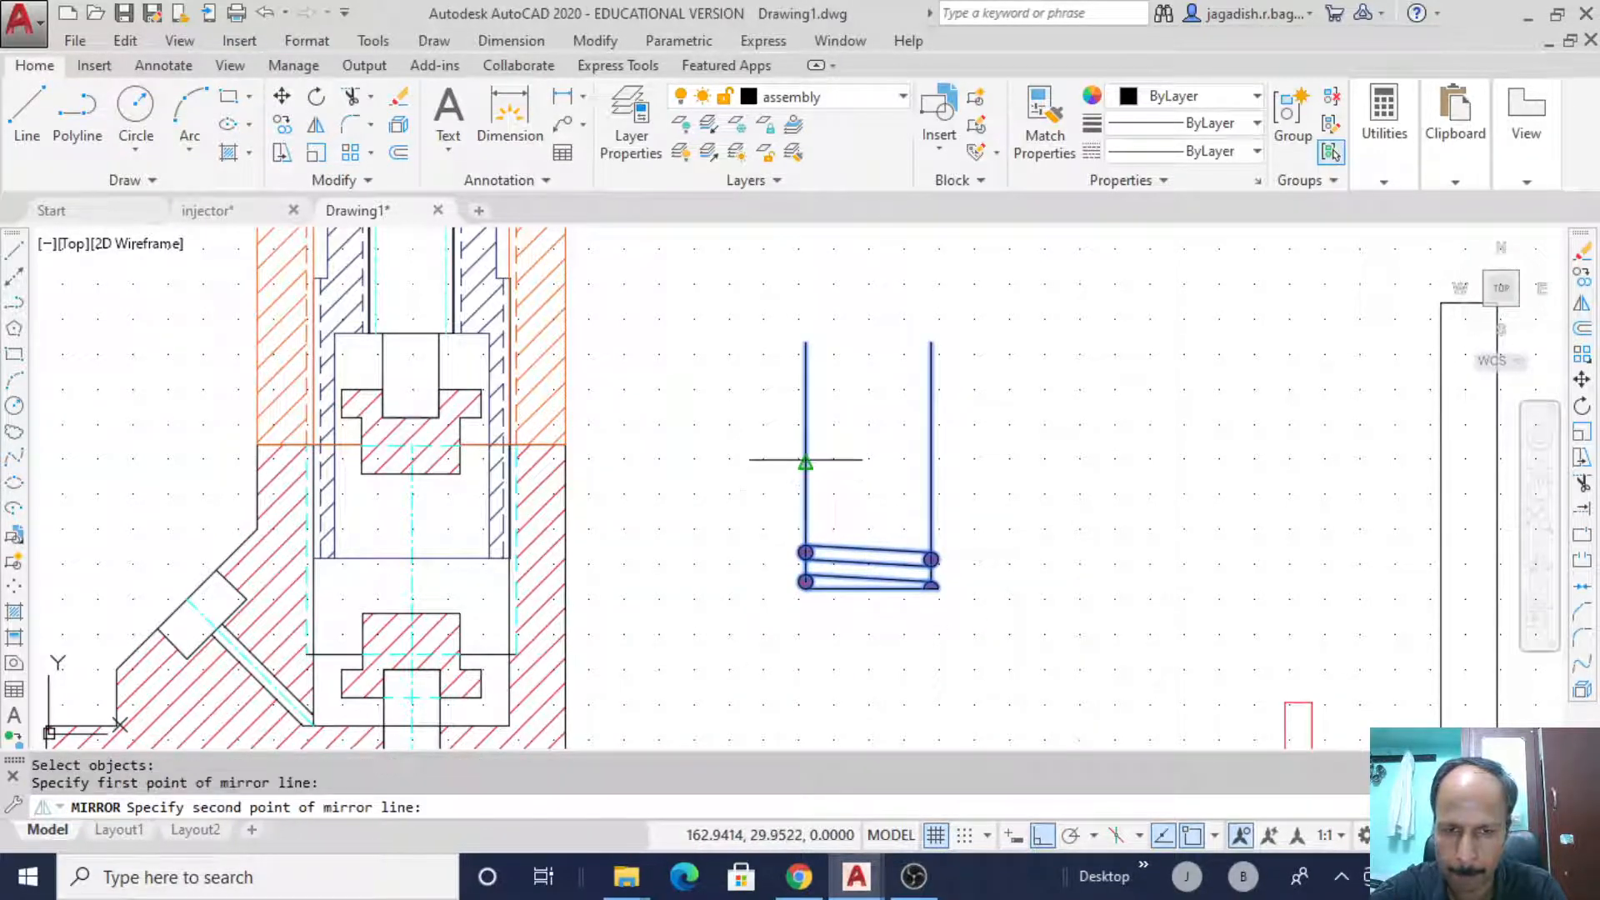
{"action": "left_click", "coordinate": [926, 460]}
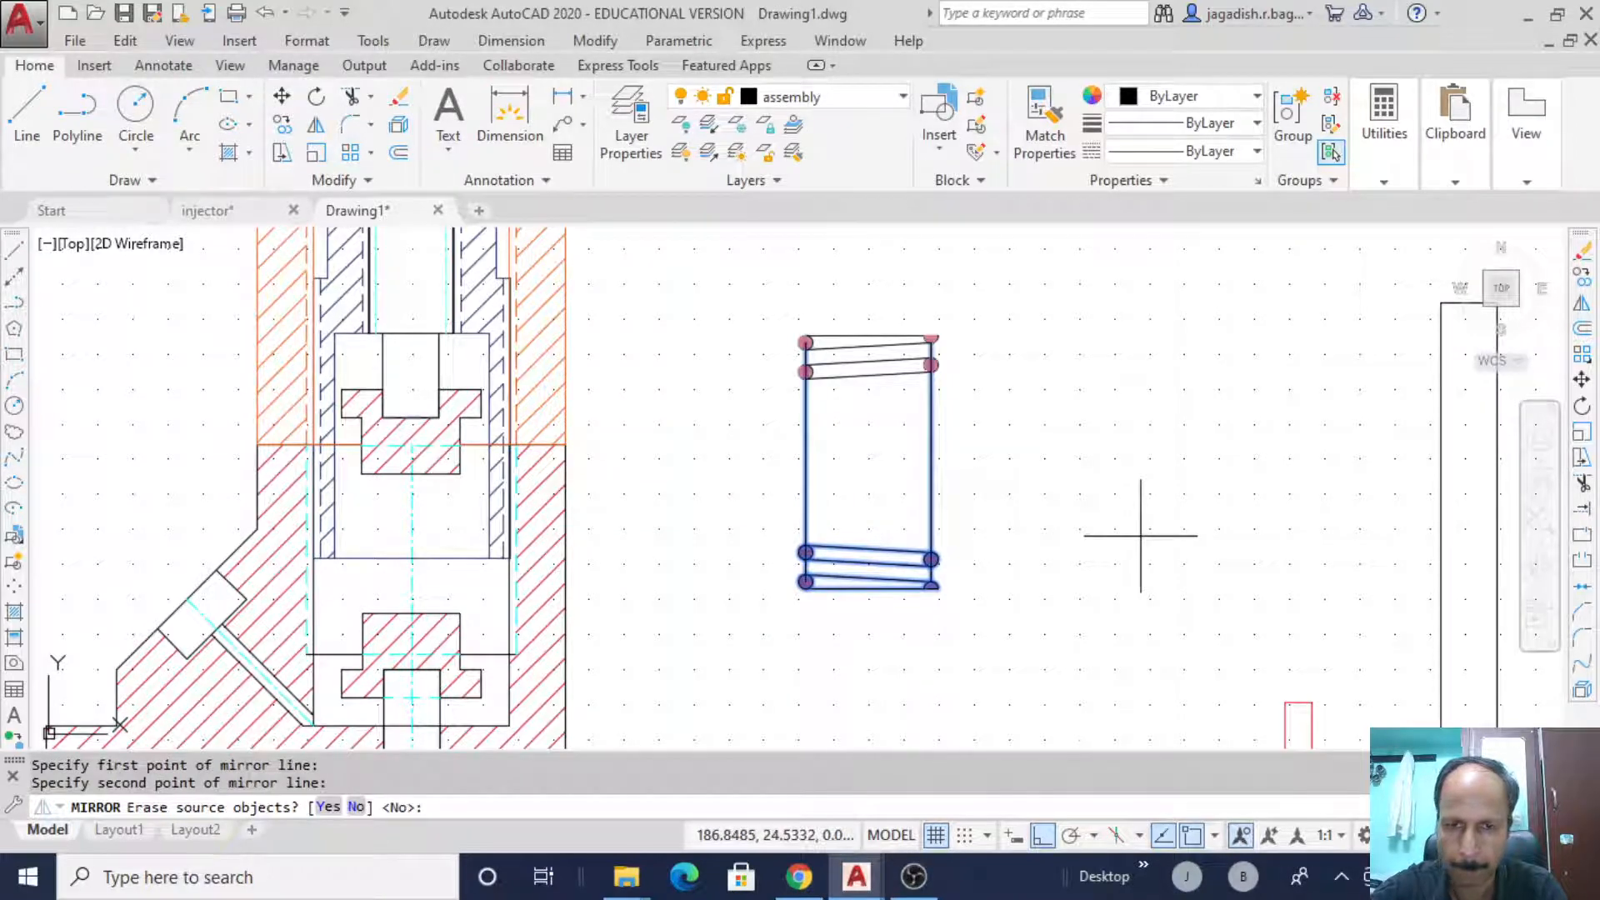
{"action": "key", "text": "Return"}
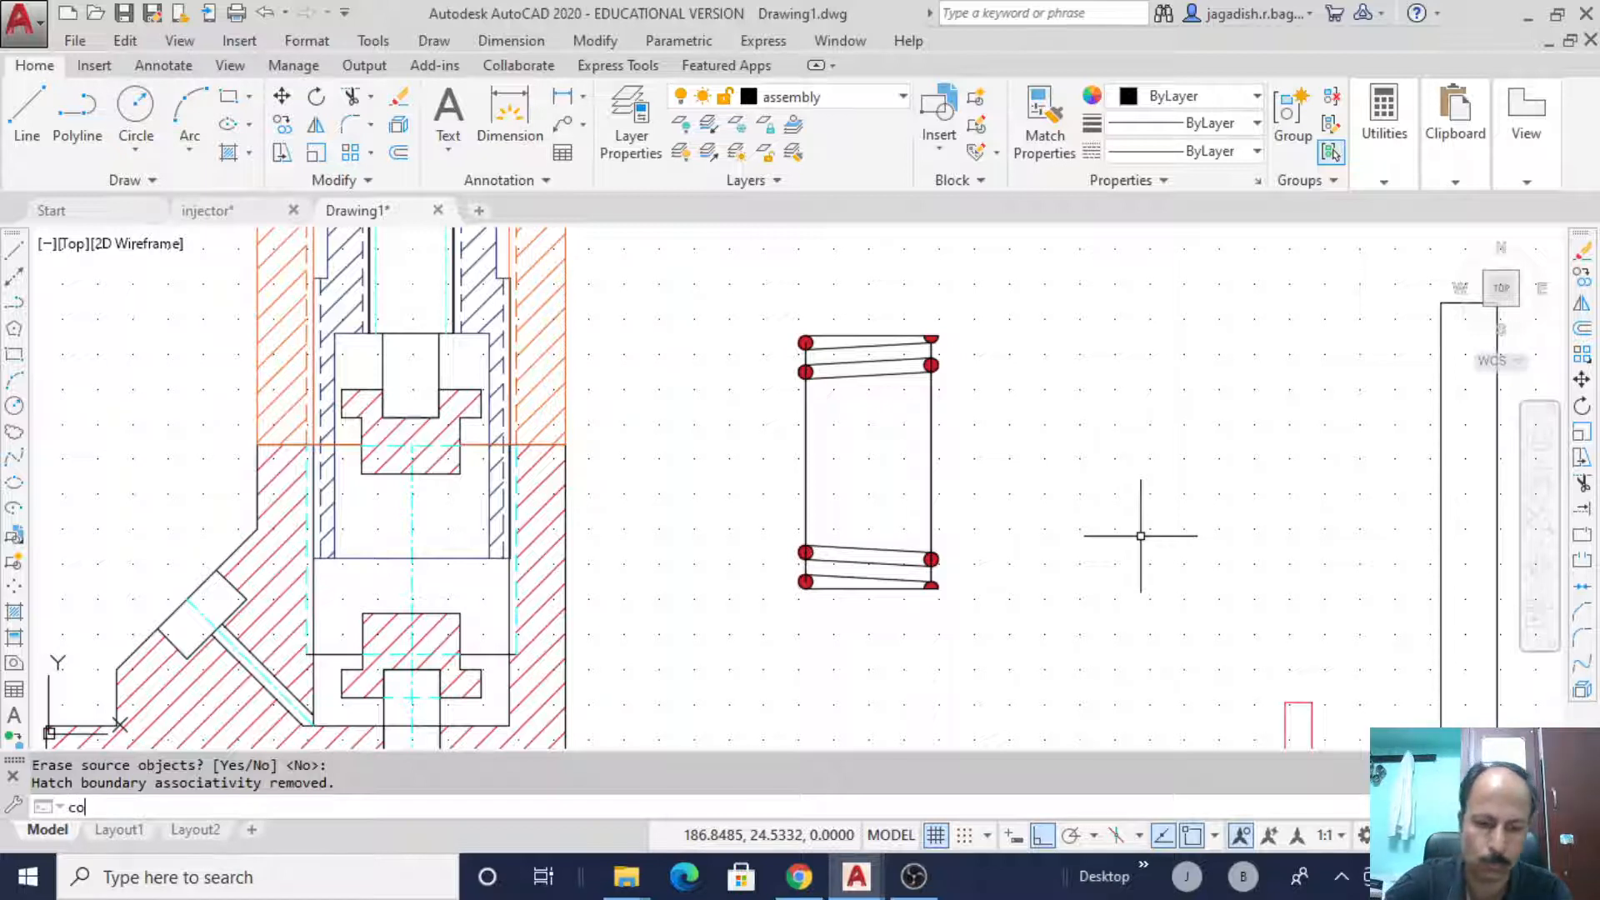
- Try copying the whole spring from its bottom line's midpoint to the midpoint of the lower part's flange, and undo the copy
{"action": "type", "text": "copy"}
{"action": "key", "text": "Return"}
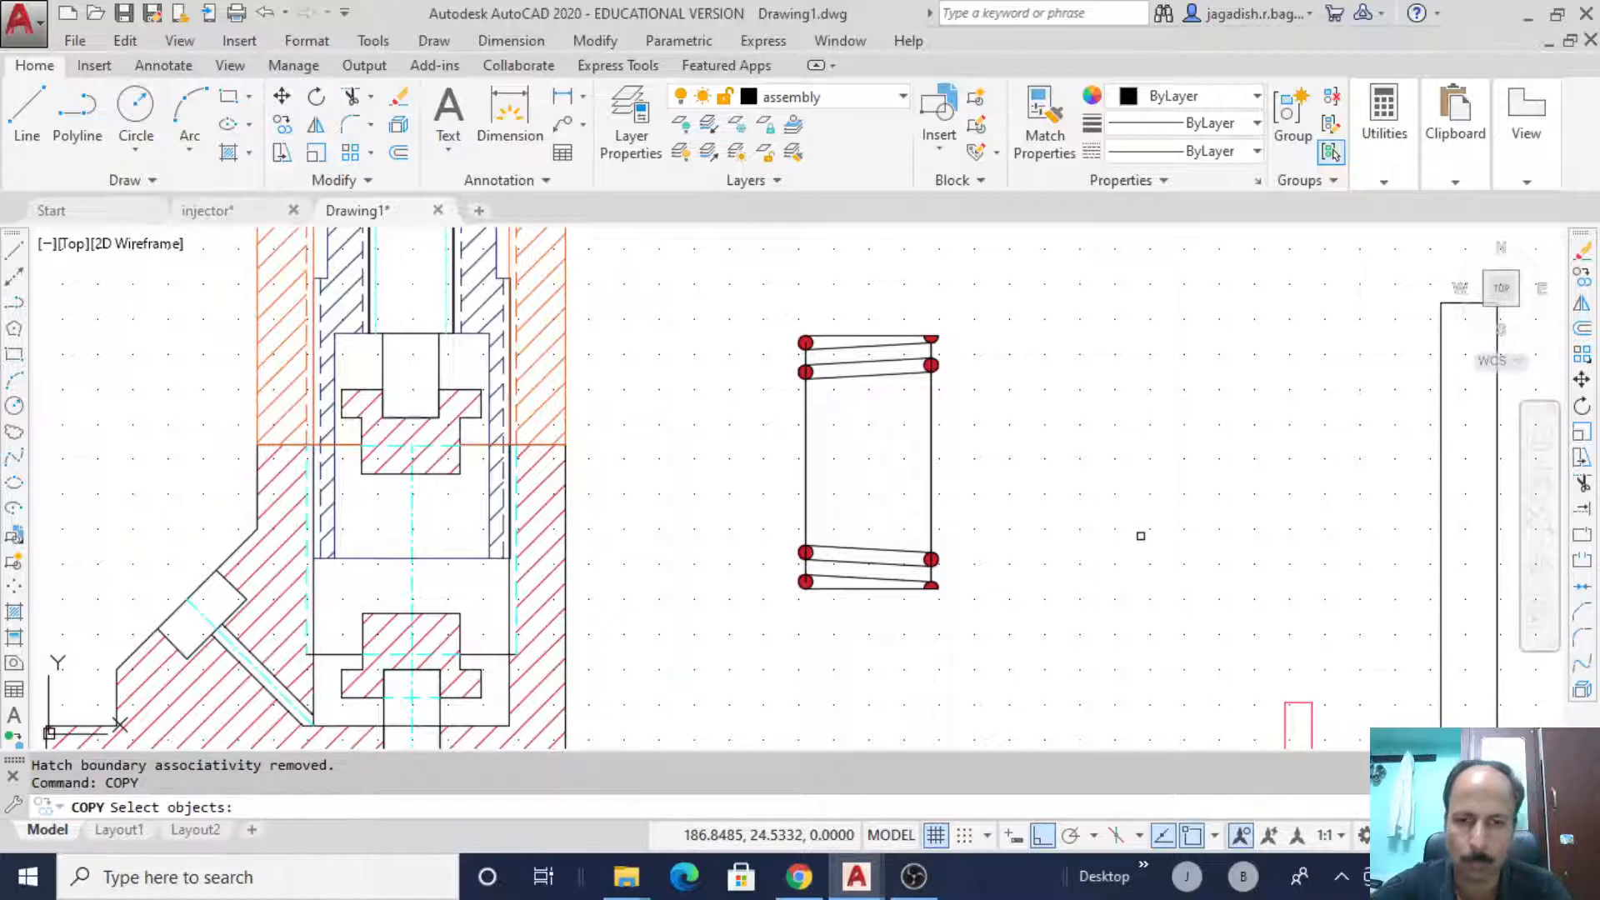
{"action": "mouse_move", "coordinate": [743, 608]}
{"action": "left_mouse_down"}
{"action": "mouse_move", "coordinate": [1111, 489]}
{"action": "mouse_move", "coordinate": [846, 261]}
{"action": "mouse_move", "coordinate": [721, 349]}
{"action": "left_mouse_up"}
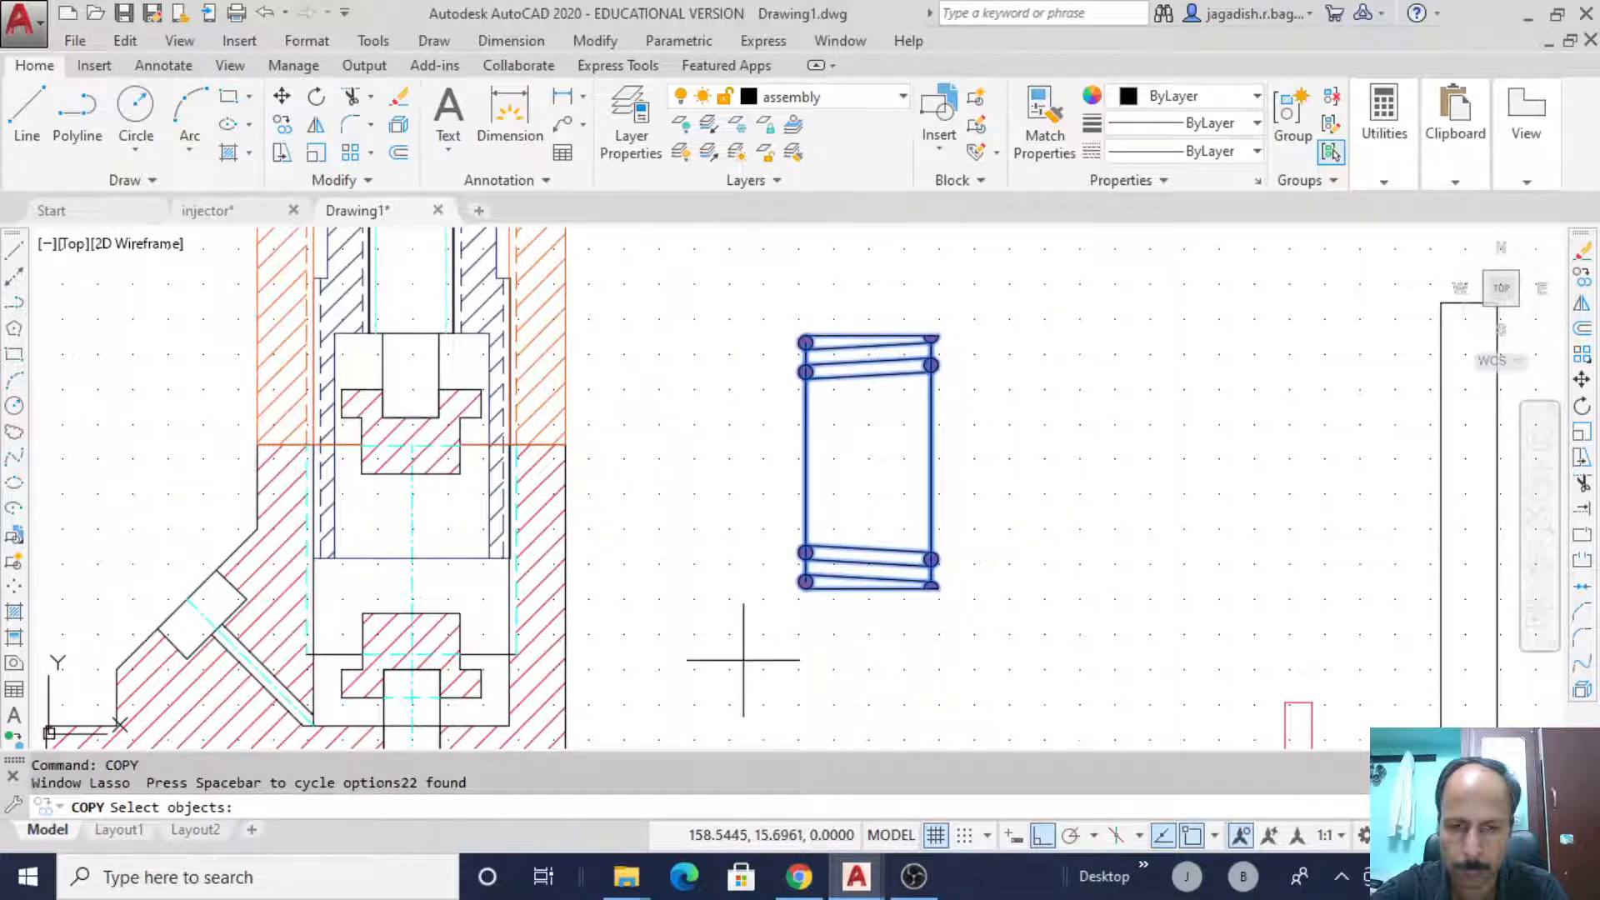
{"action": "key", "text": "Return"}
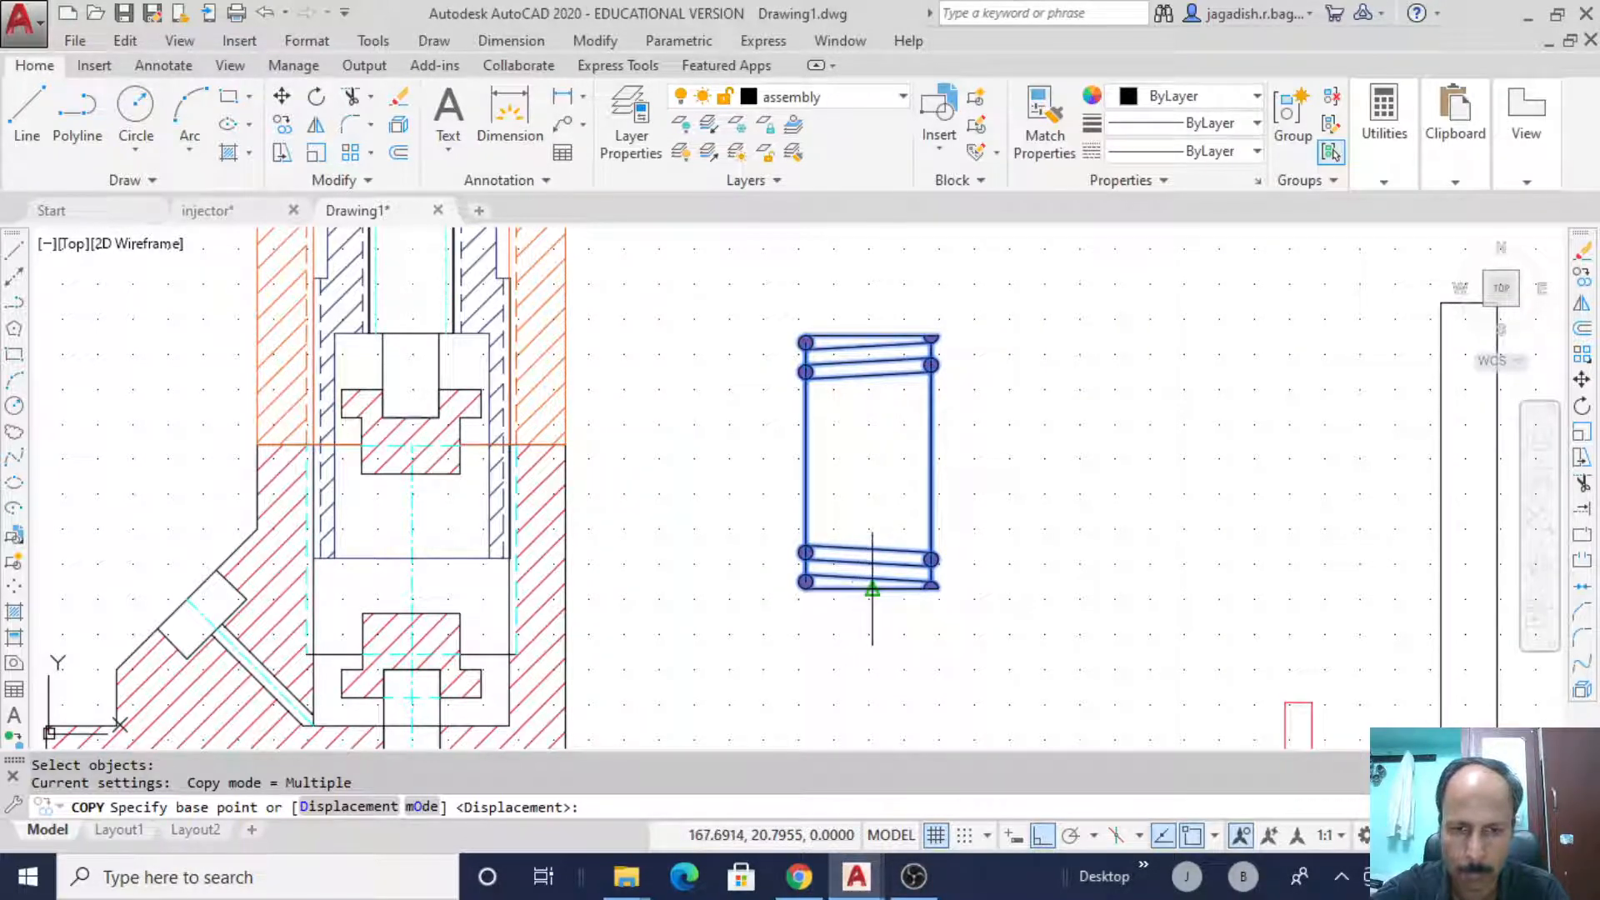
{"action": "left_click", "coordinate": [872, 588]}
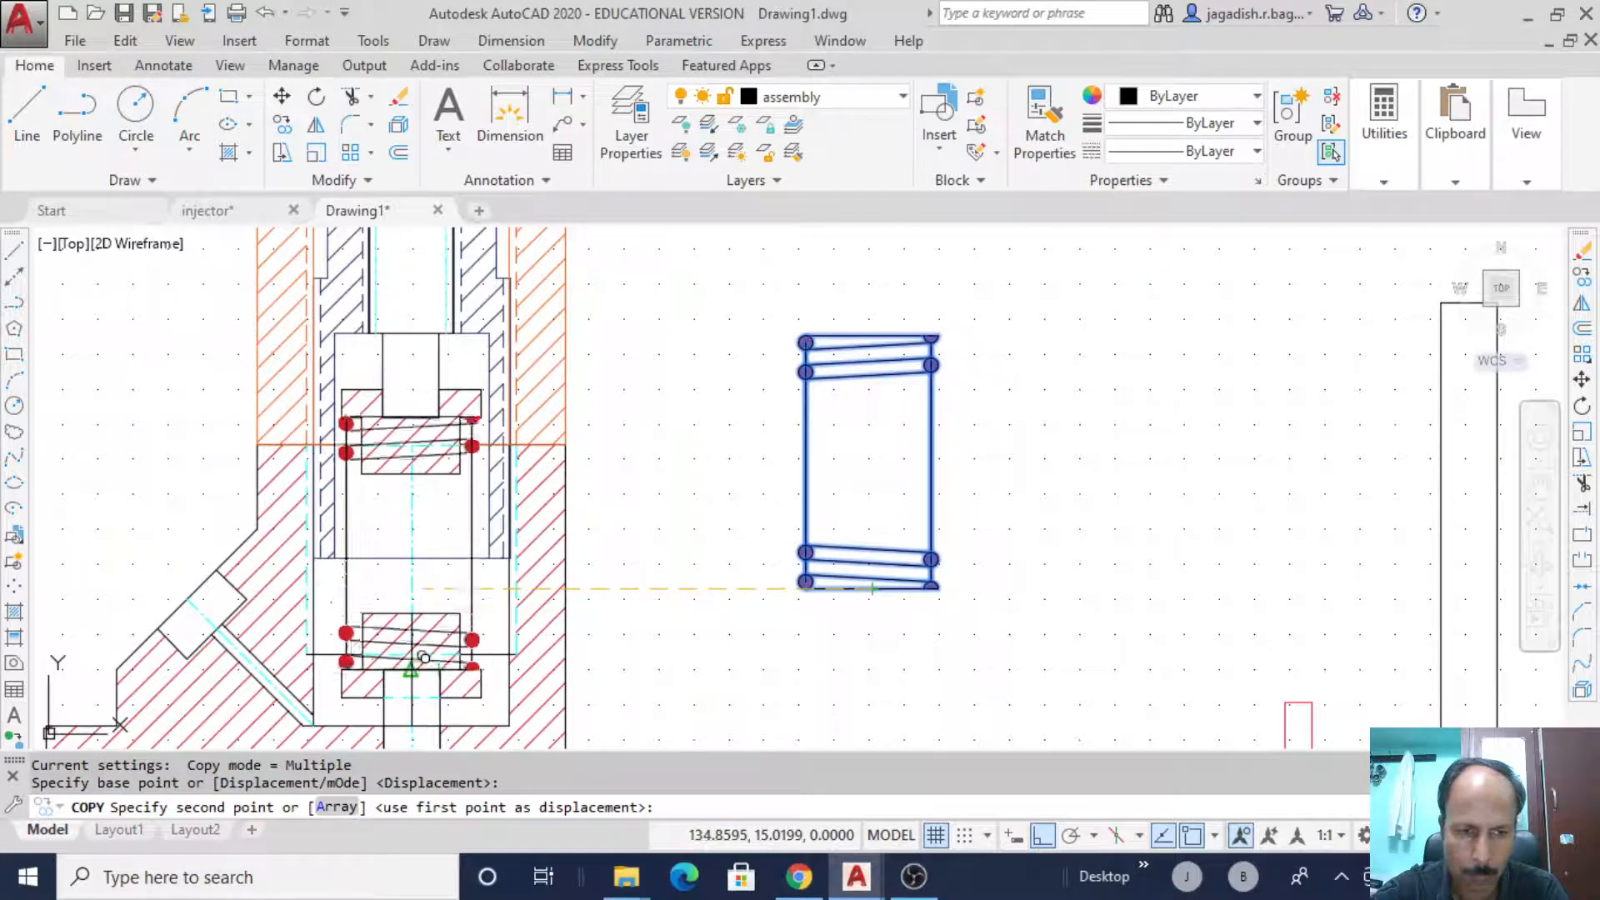
{"action": "left_click", "coordinate": [410, 670]}
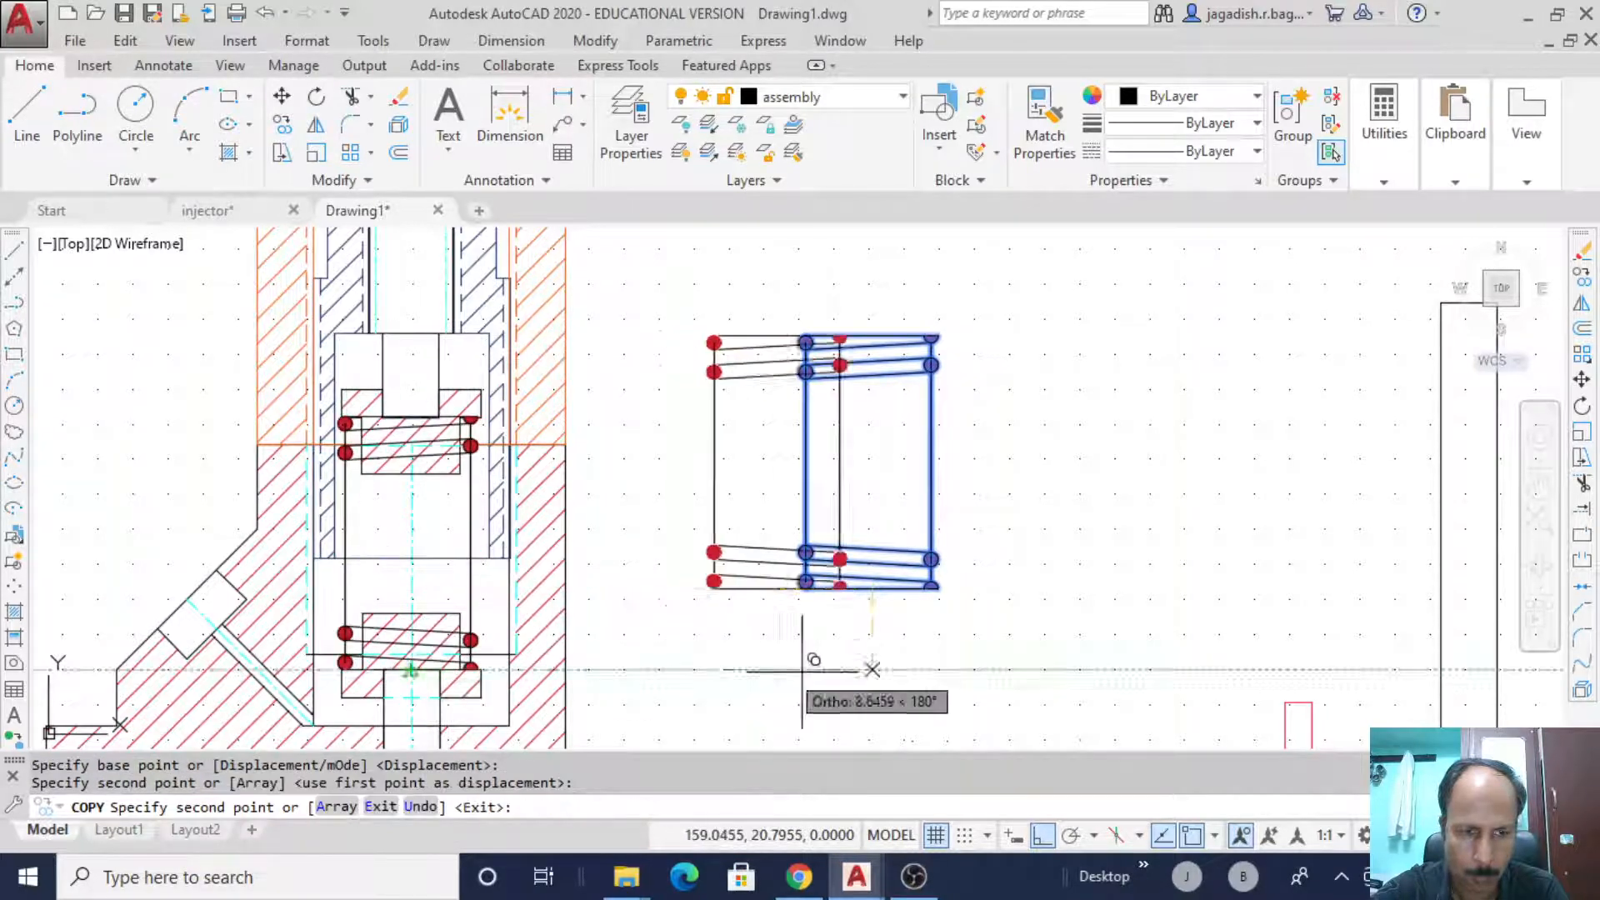
{"action": "key", "text": "Escape"}
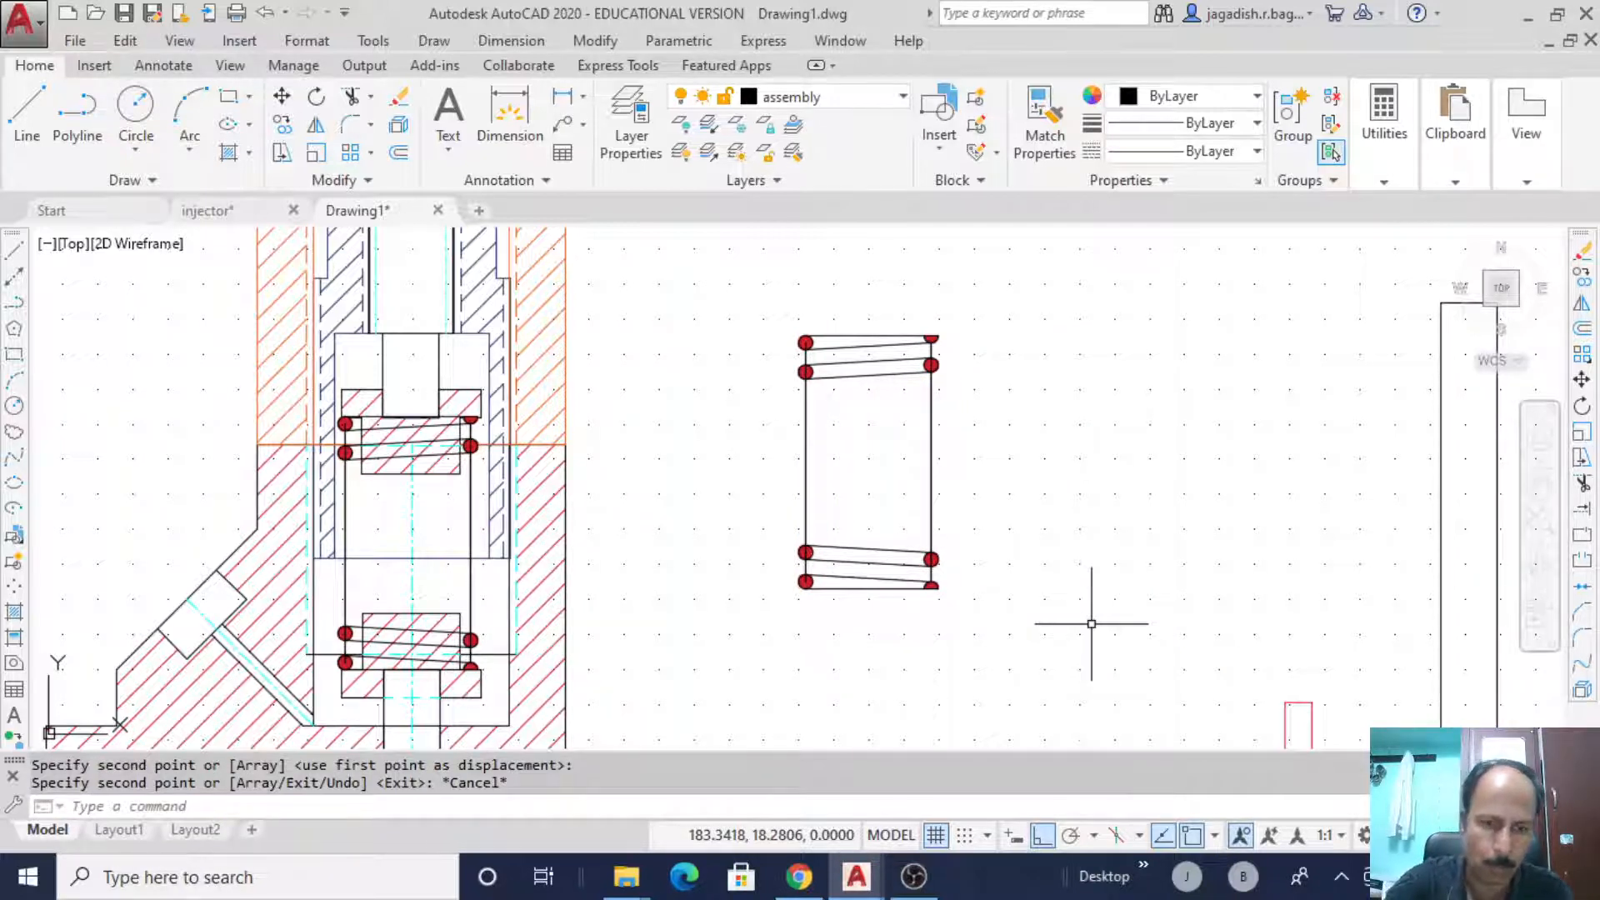
{"action": "type", "text": "u"}
{"action": "key", "text": "Return"}
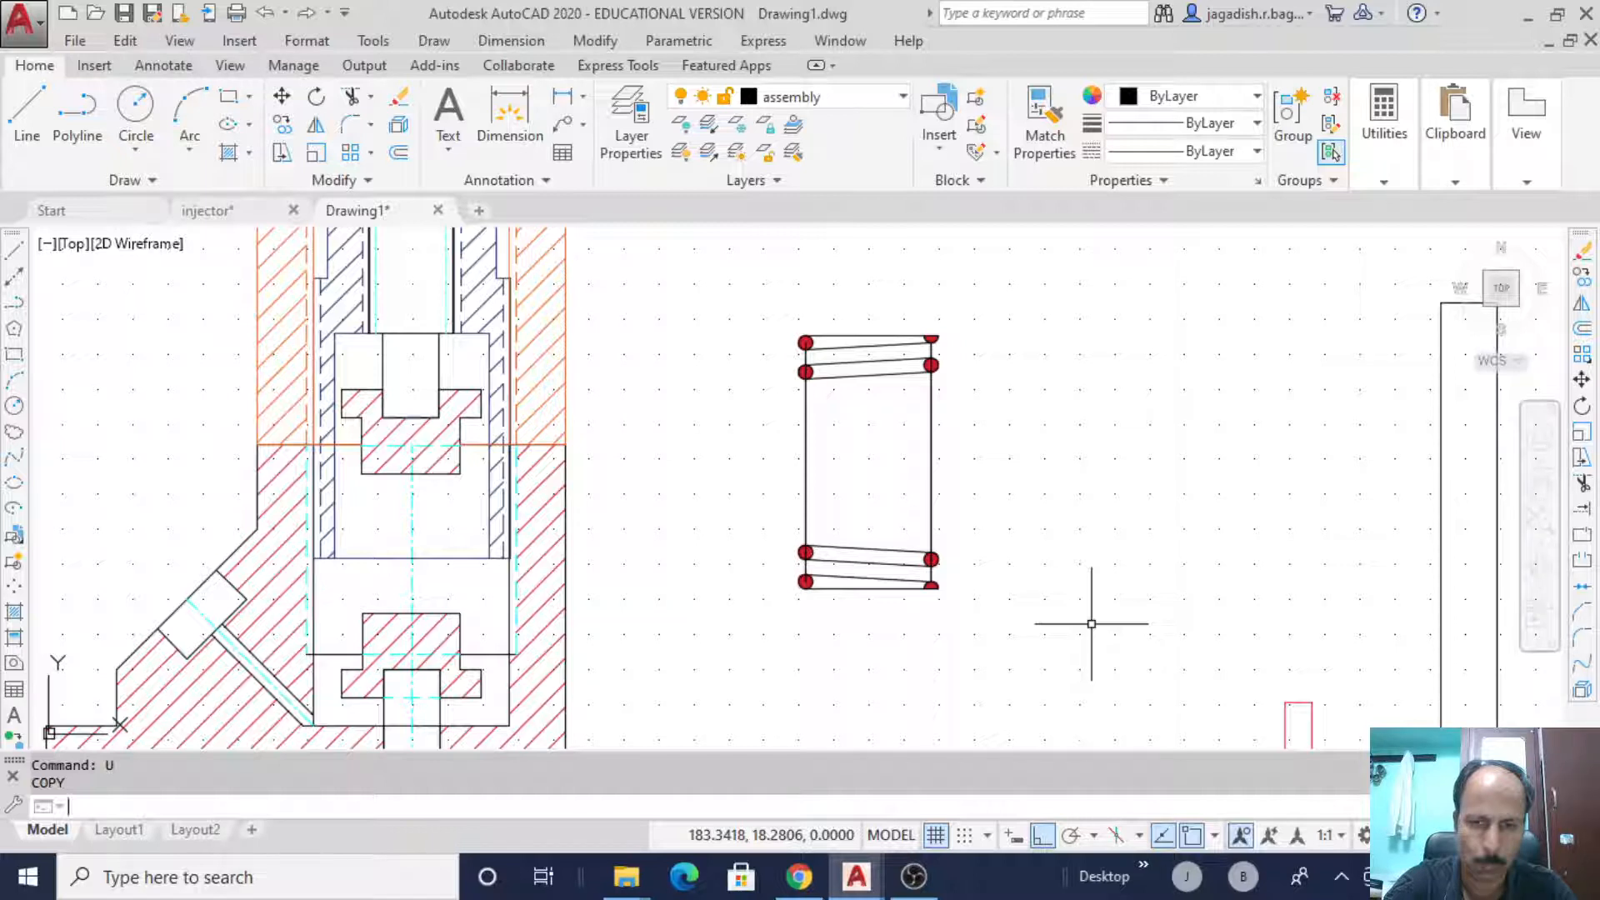
- Turn on polar tracking and give the spring's two vertical lines the CENTER linetype and Blue colour
{"action": "key", "text": "F10"}
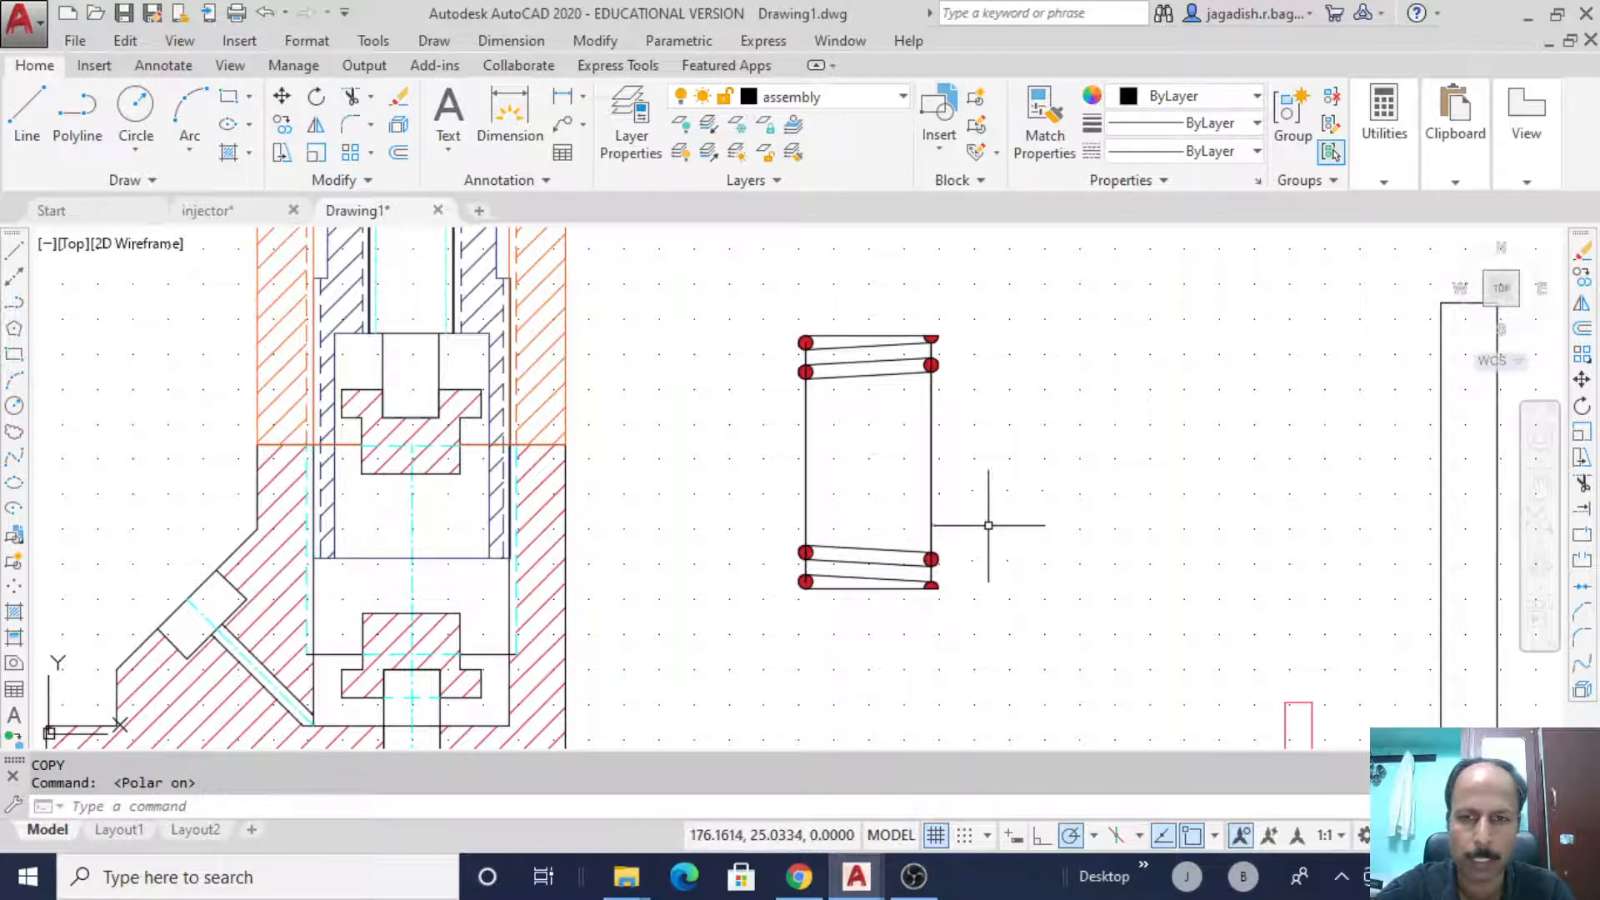
{"action": "left_click", "coordinate": [931, 493]}
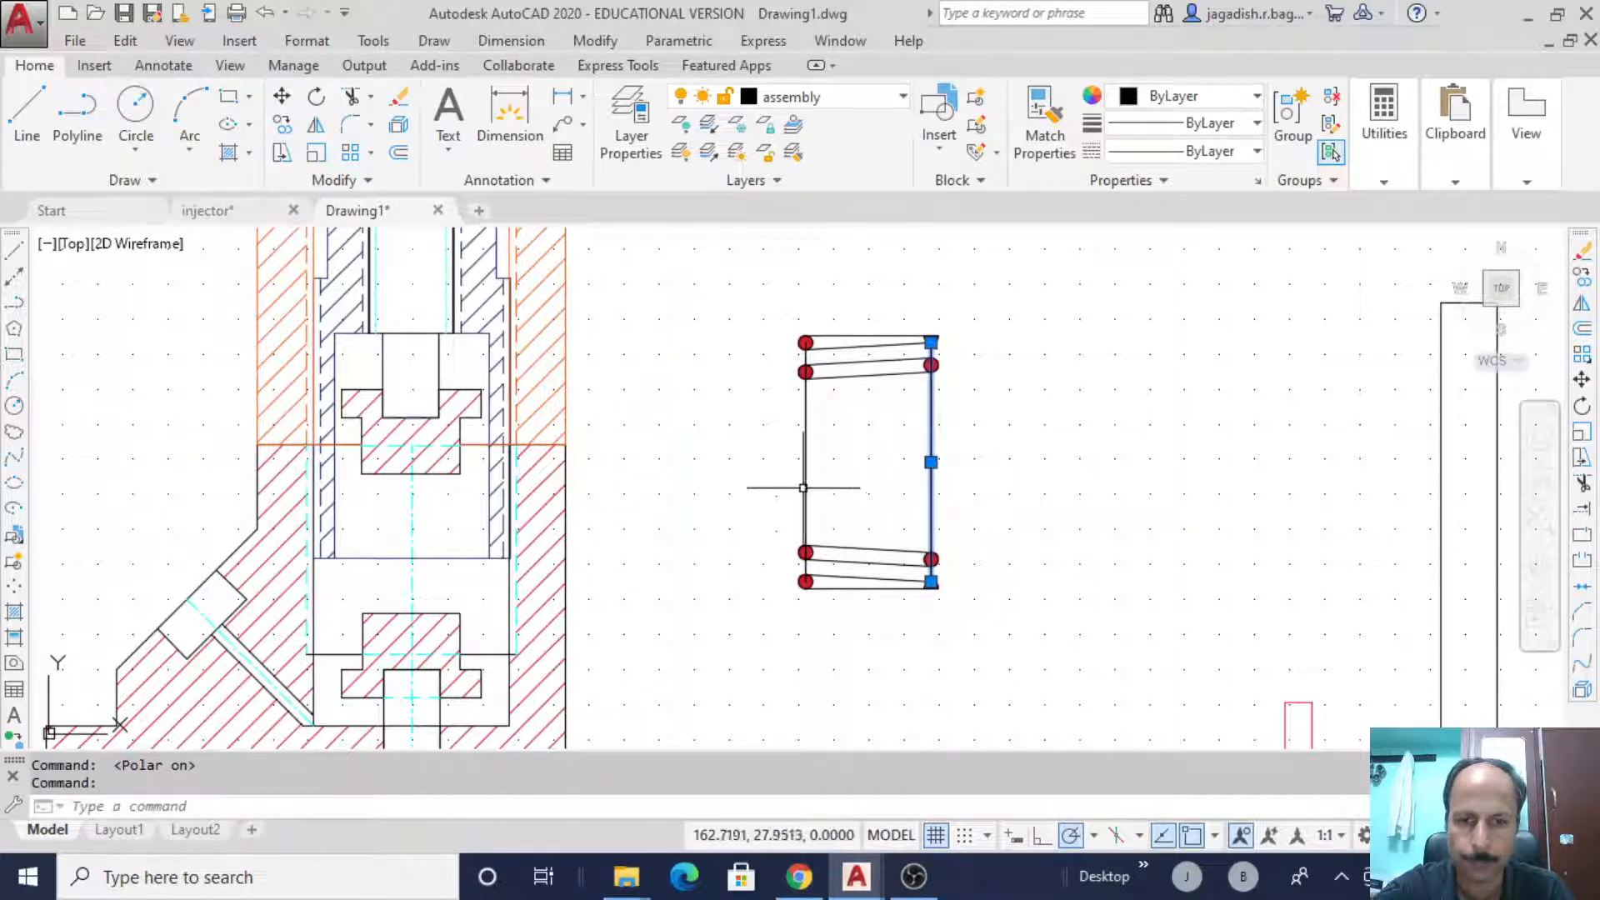
{"action": "left_click", "coordinate": [805, 483]}
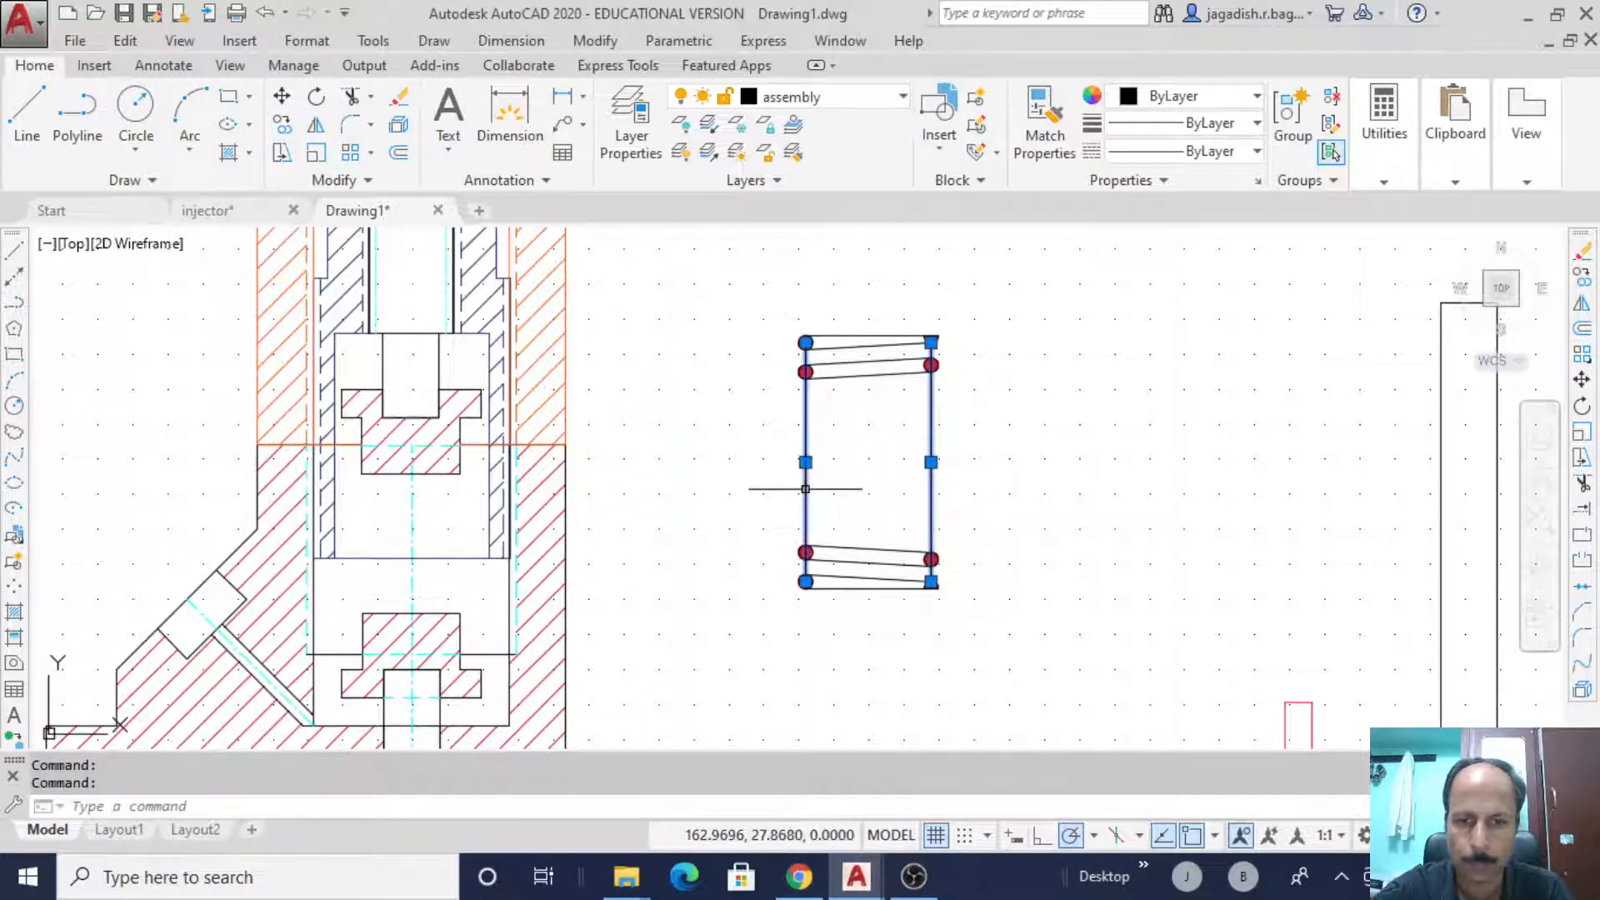
{"action": "left_click", "coordinate": [1175, 152]}
{"action": "left_click", "coordinate": [1142, 240]}
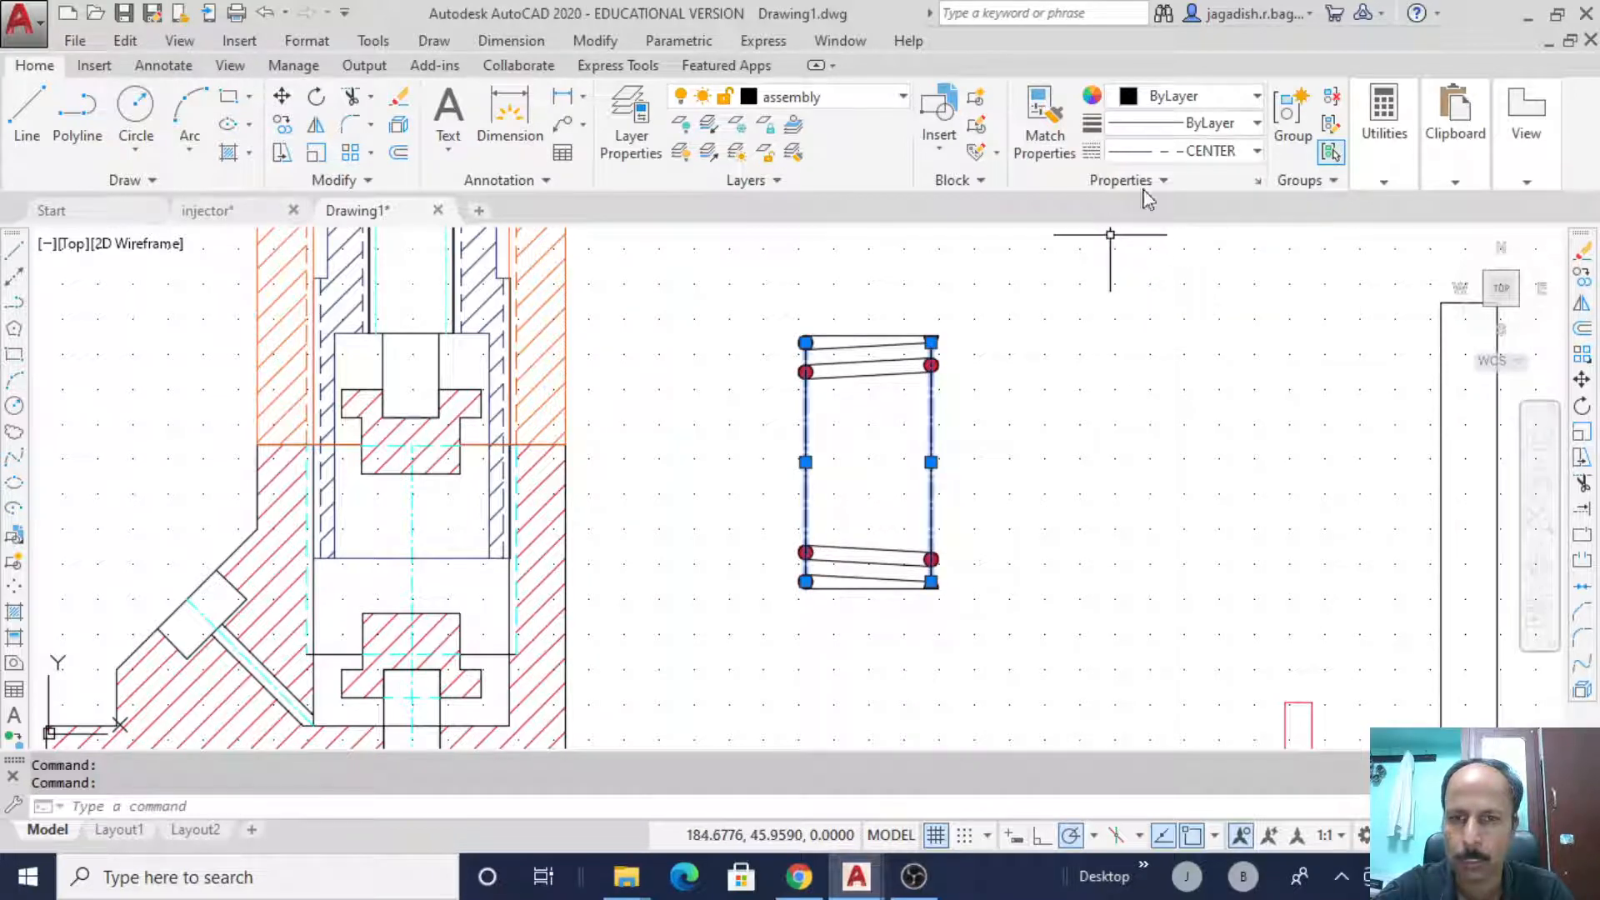
{"action": "left_click", "coordinate": [1204, 101]}
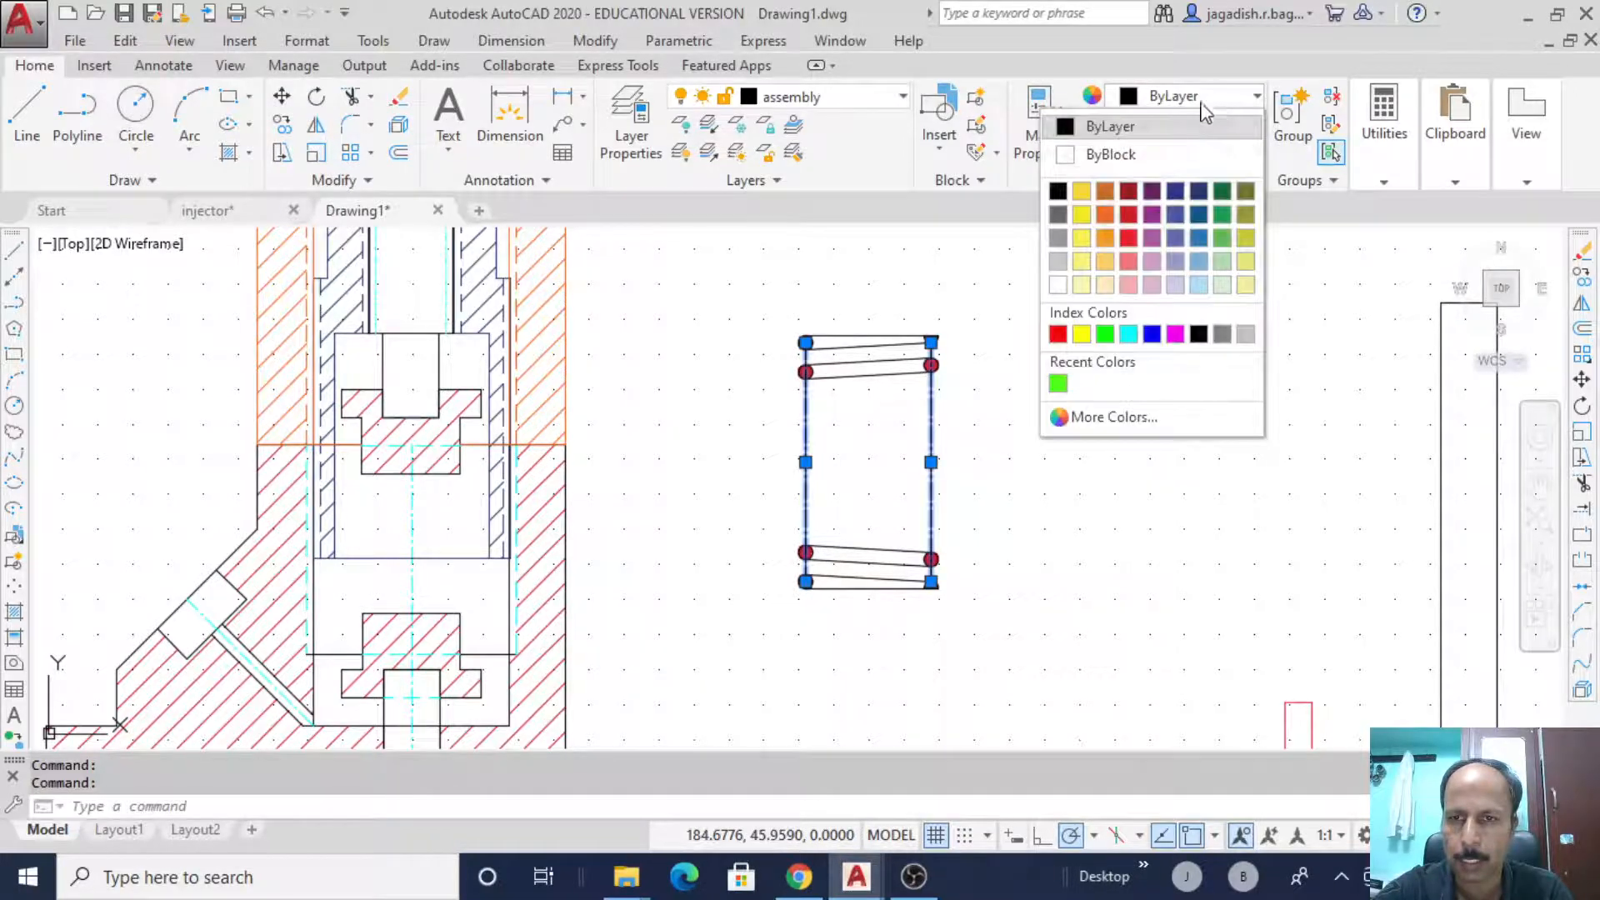
{"action": "left_click", "coordinate": [1152, 334]}
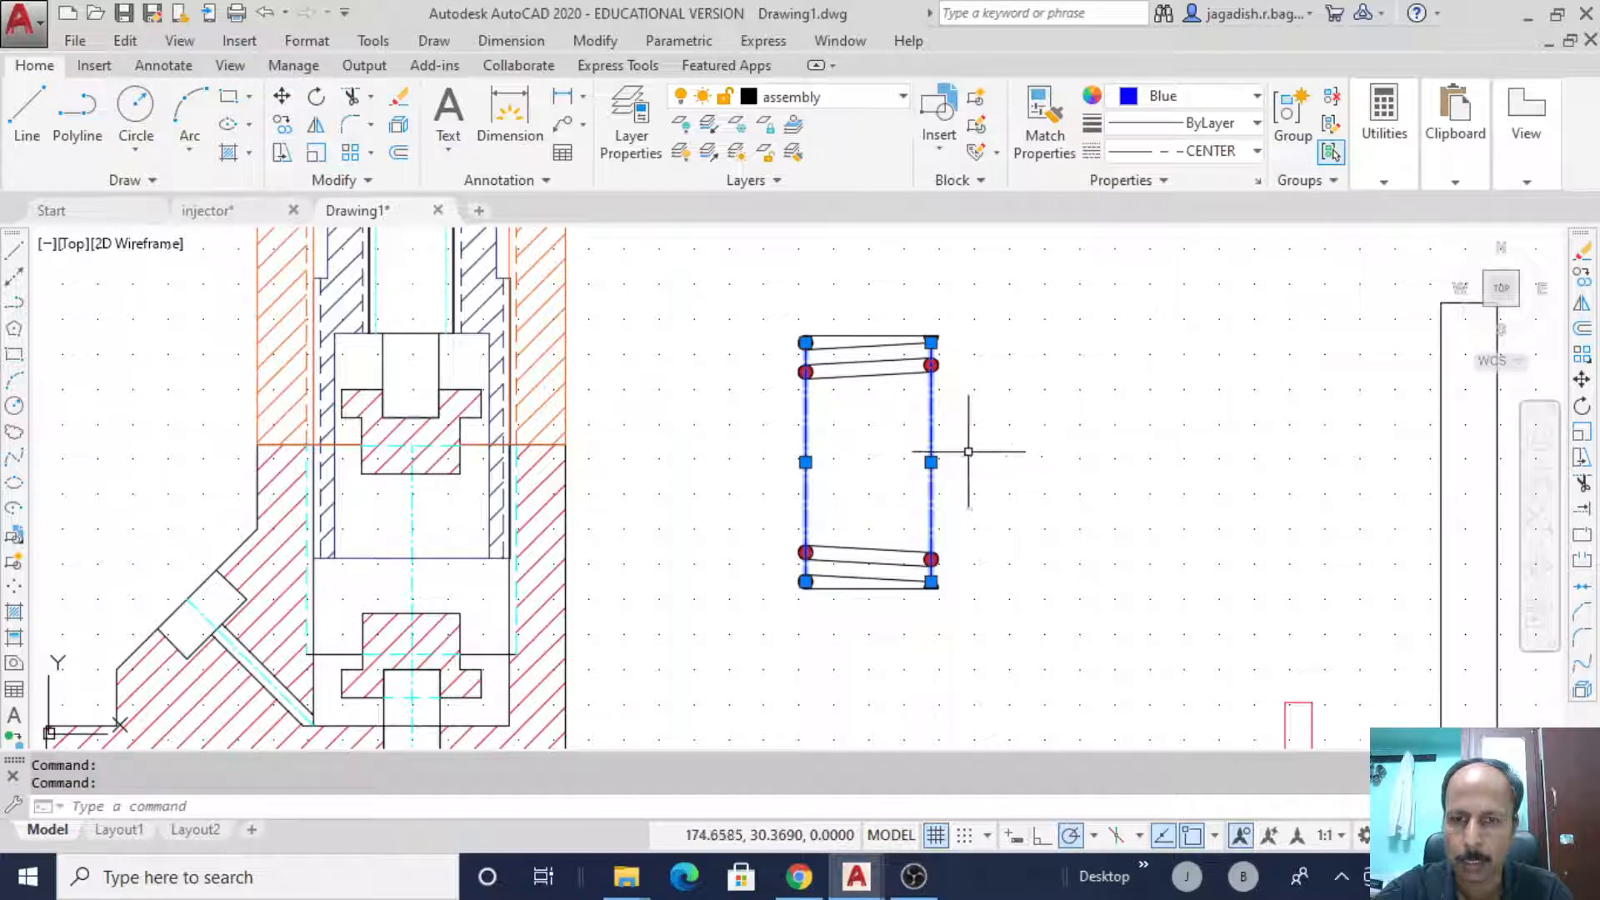
- Set the linetype scale of the spring's two blue vertical lines to 10
{"action": "right_click", "coordinate": [931, 455]}
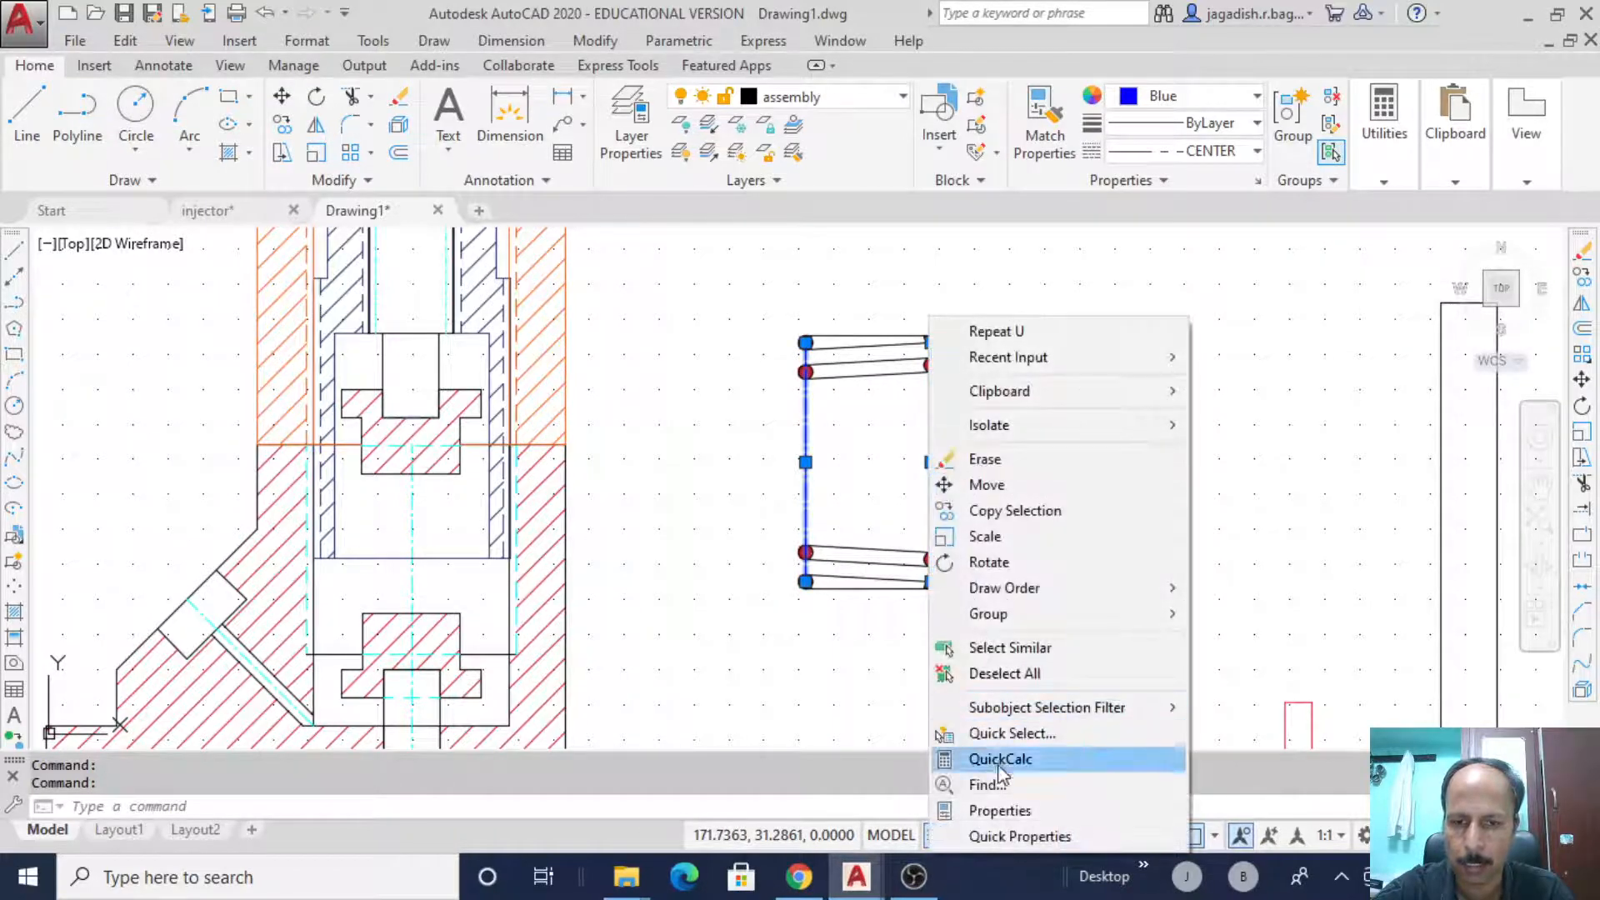
{"action": "left_click", "coordinate": [1000, 810]}
{"action": "left_click", "coordinate": [260, 202]}
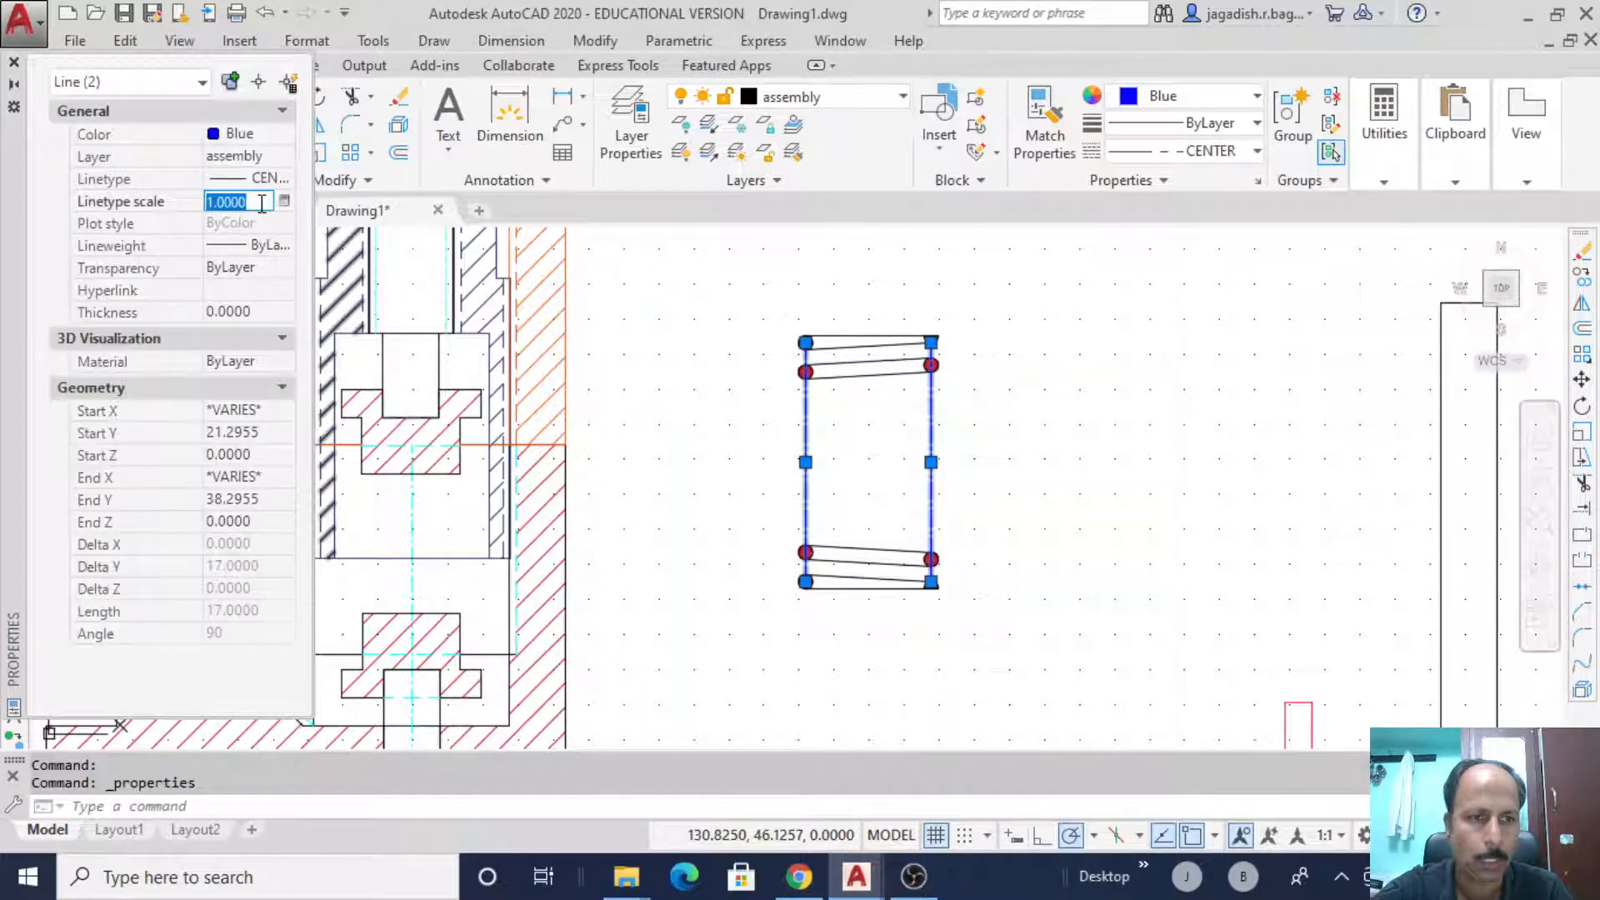
{"action": "type", "text": "10"}
{"action": "key", "text": "Return"}
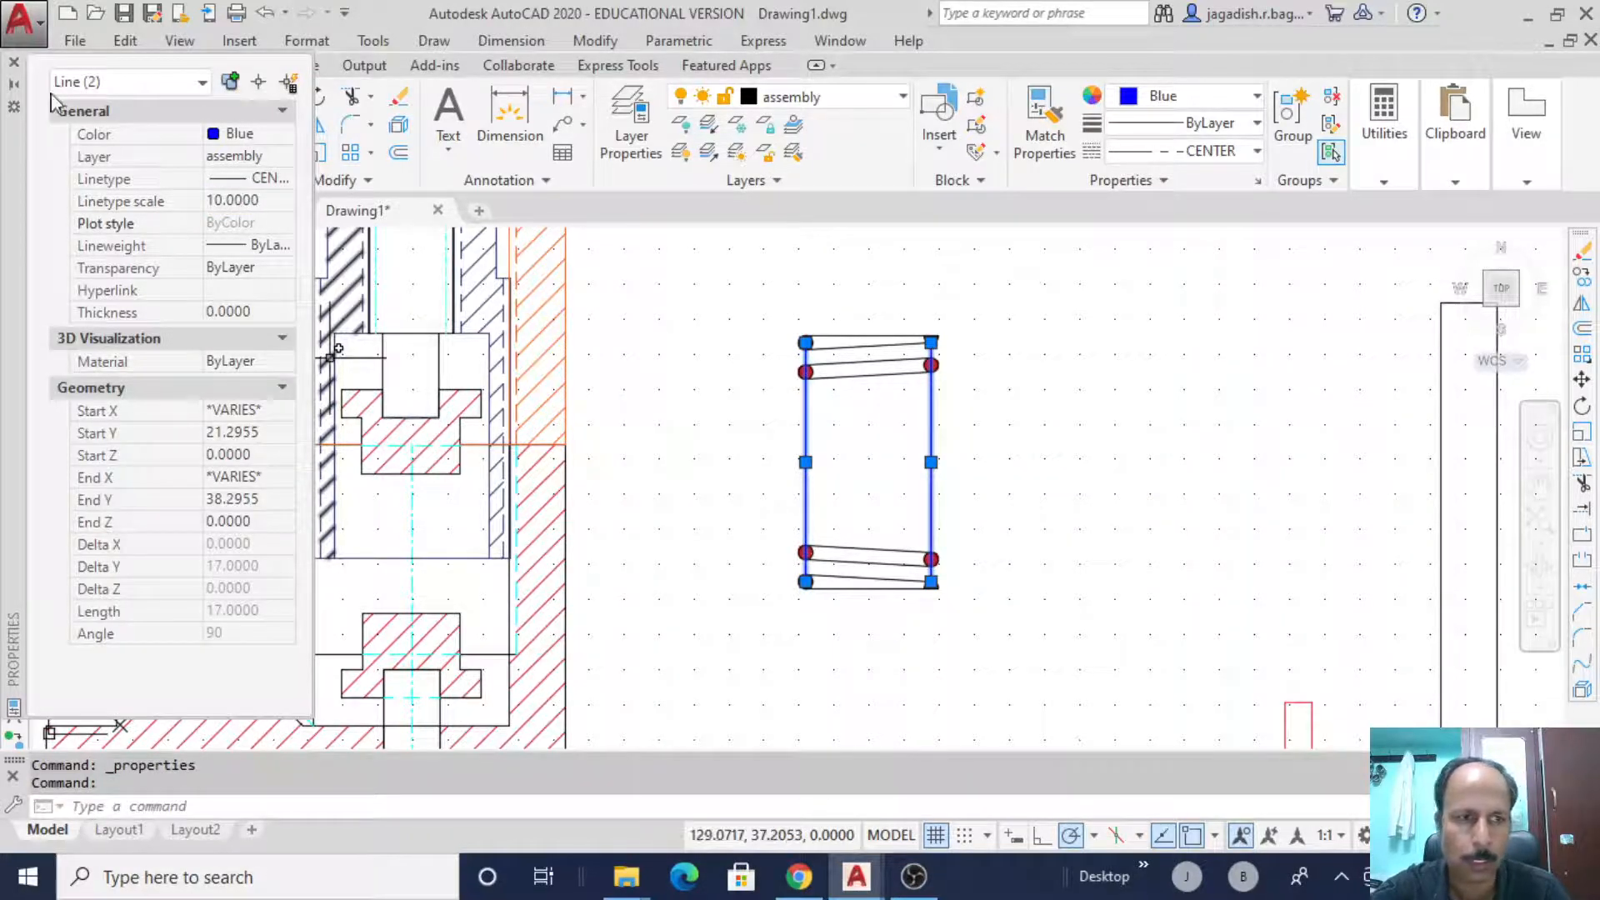
{"action": "left_click", "coordinate": [16, 61]}
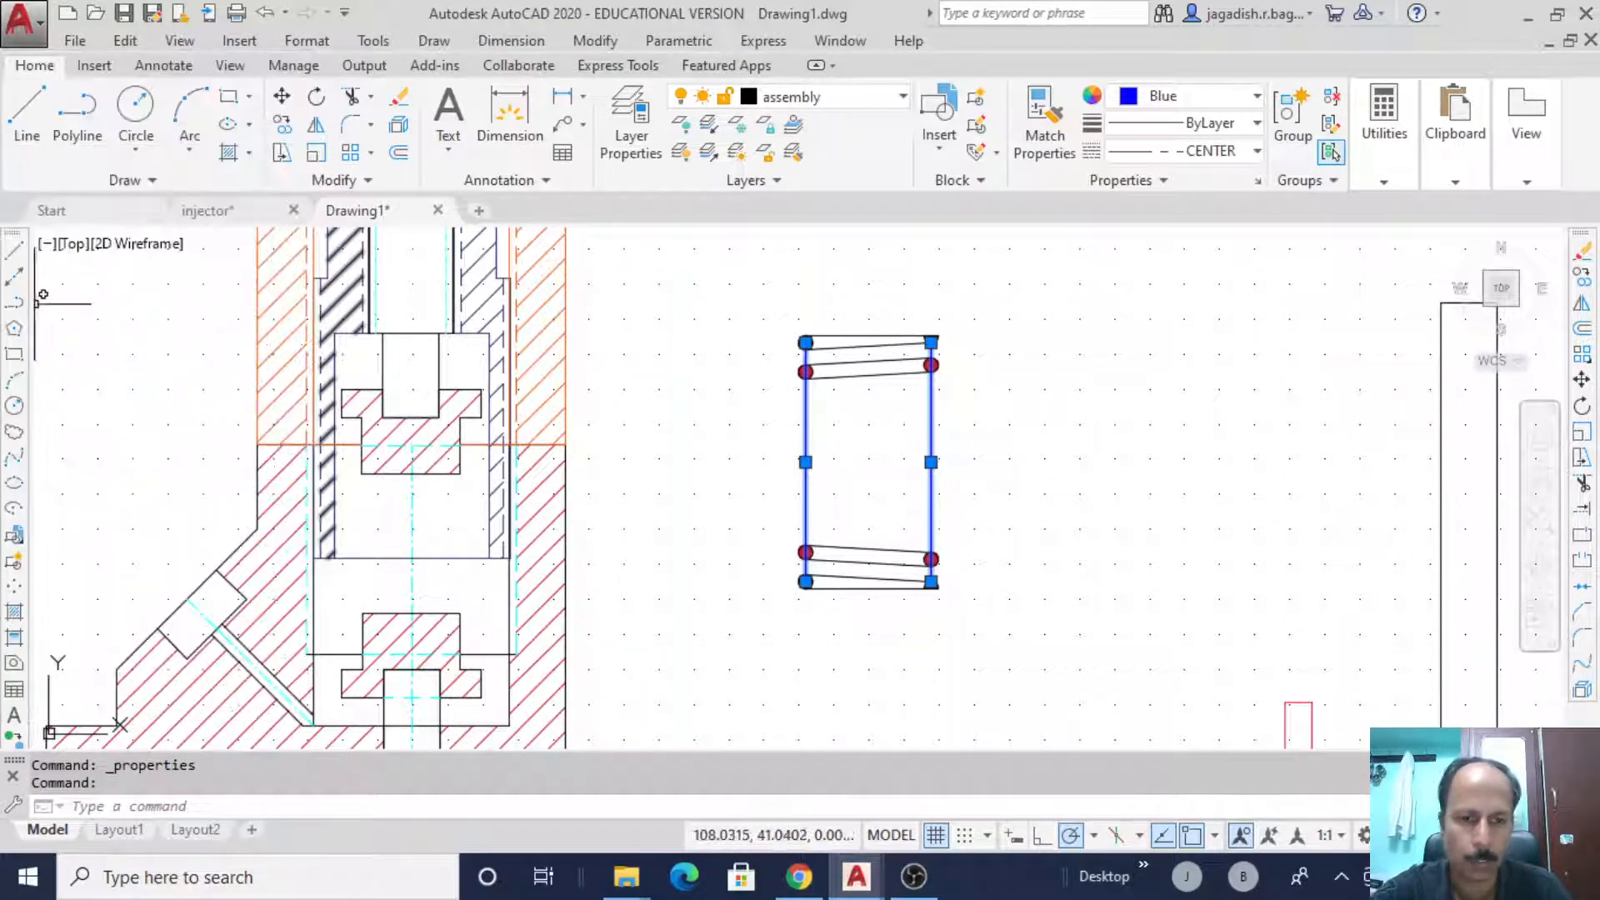
{"action": "key", "text": "Escape"}
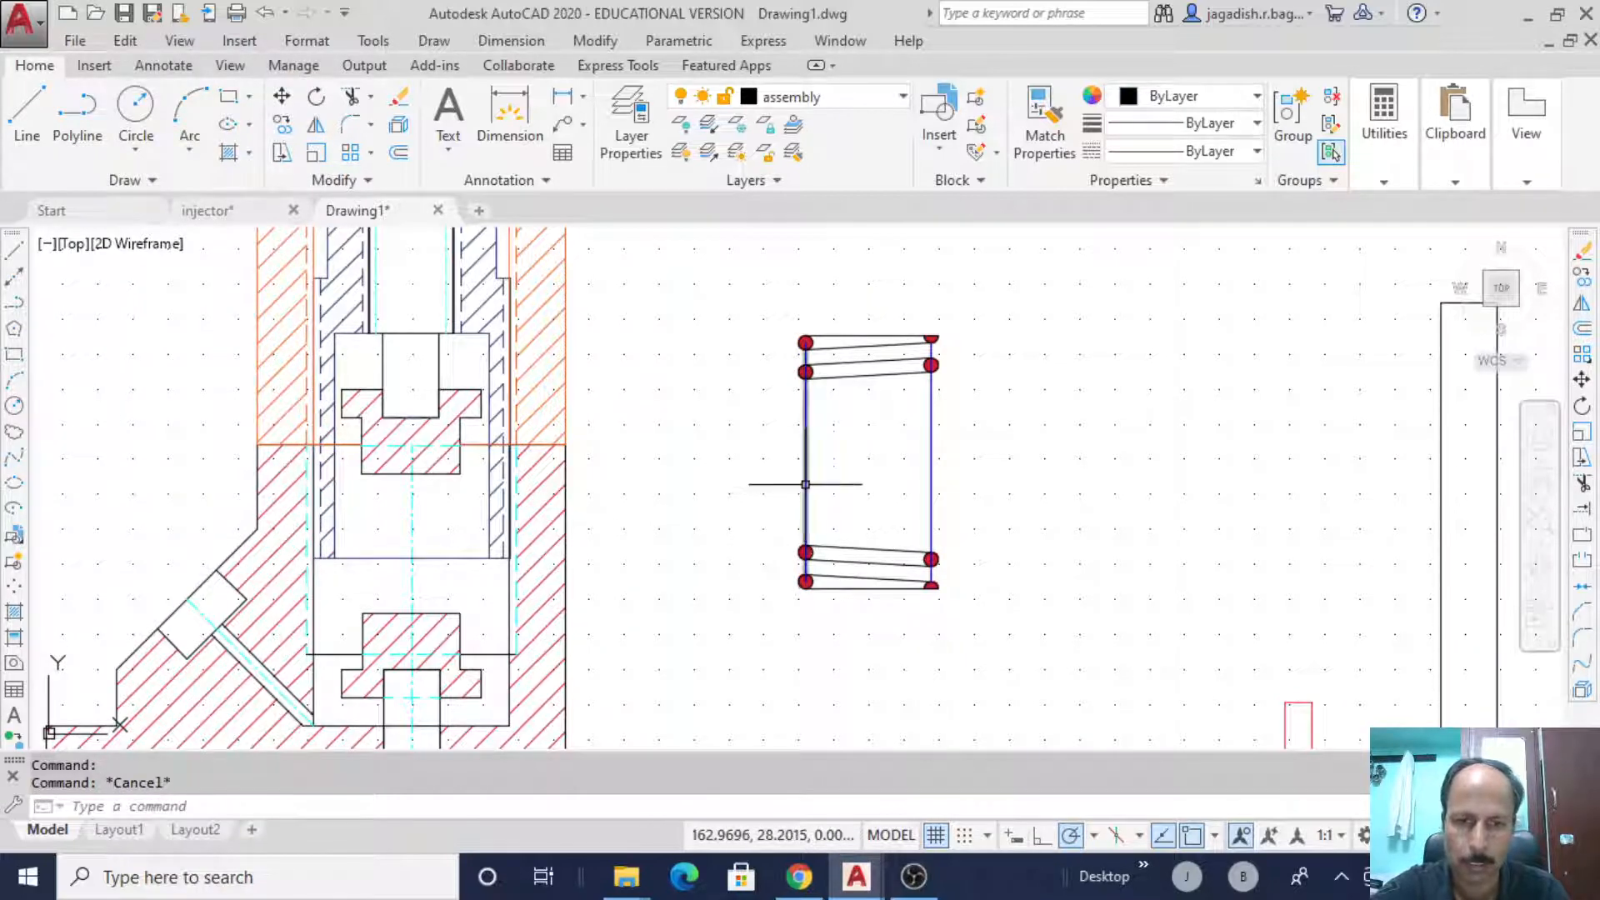
- Try linetype scales of 5 and 3 on the spring's left vertical line
{"action": "right_click", "coordinate": [805, 483]}
{"action": "left_click", "coordinate": [920, 811]}
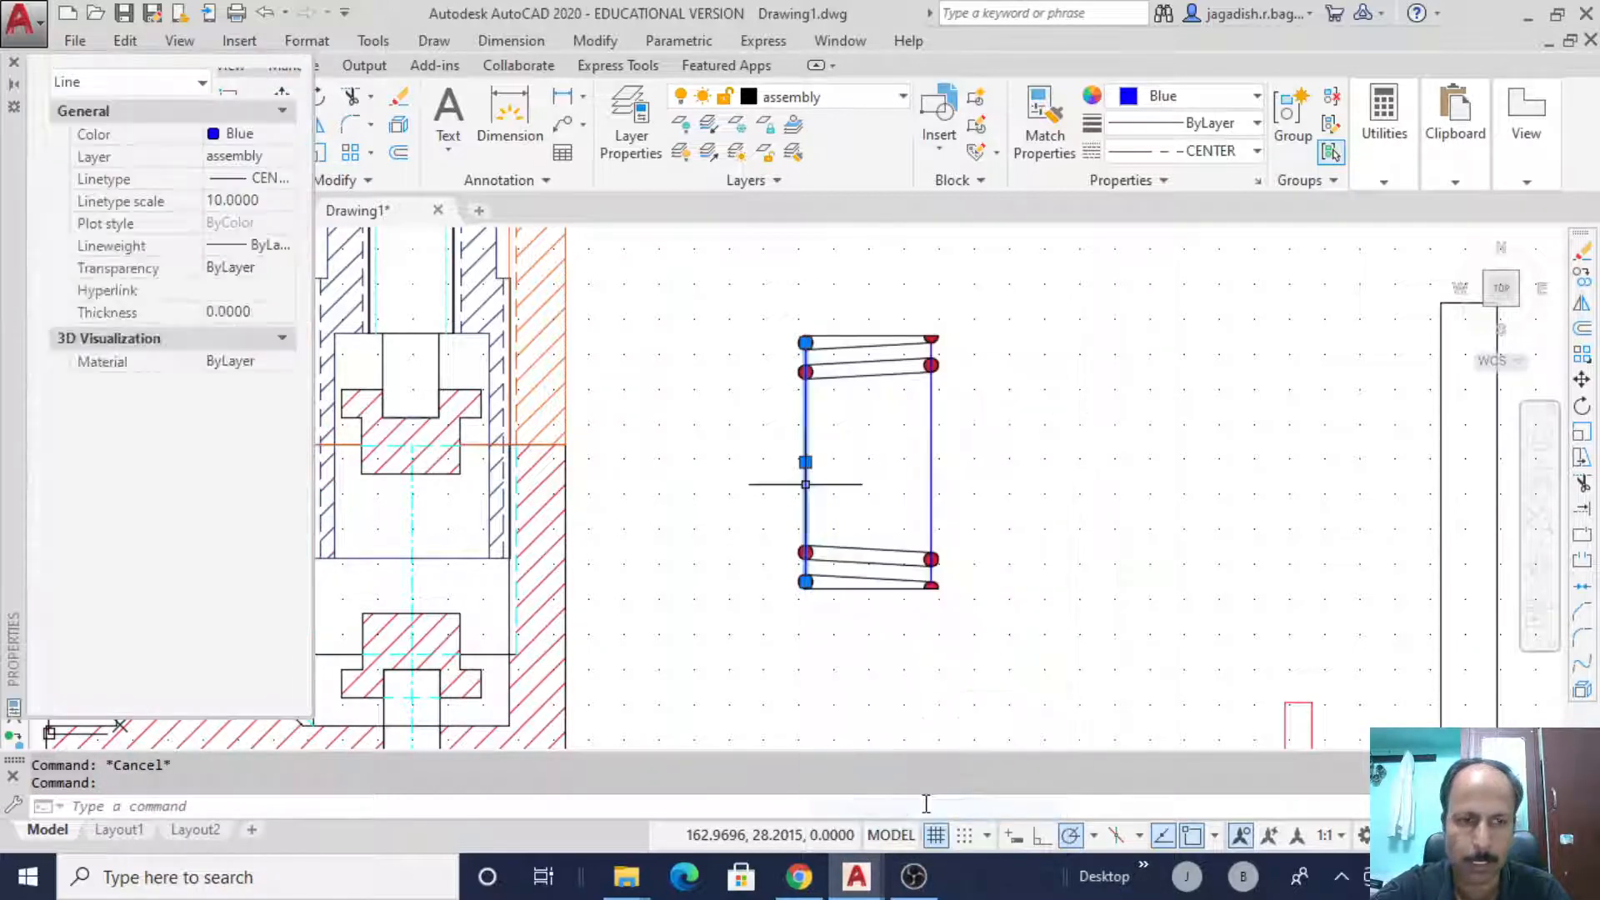
{"action": "left_click", "coordinate": [264, 203]}
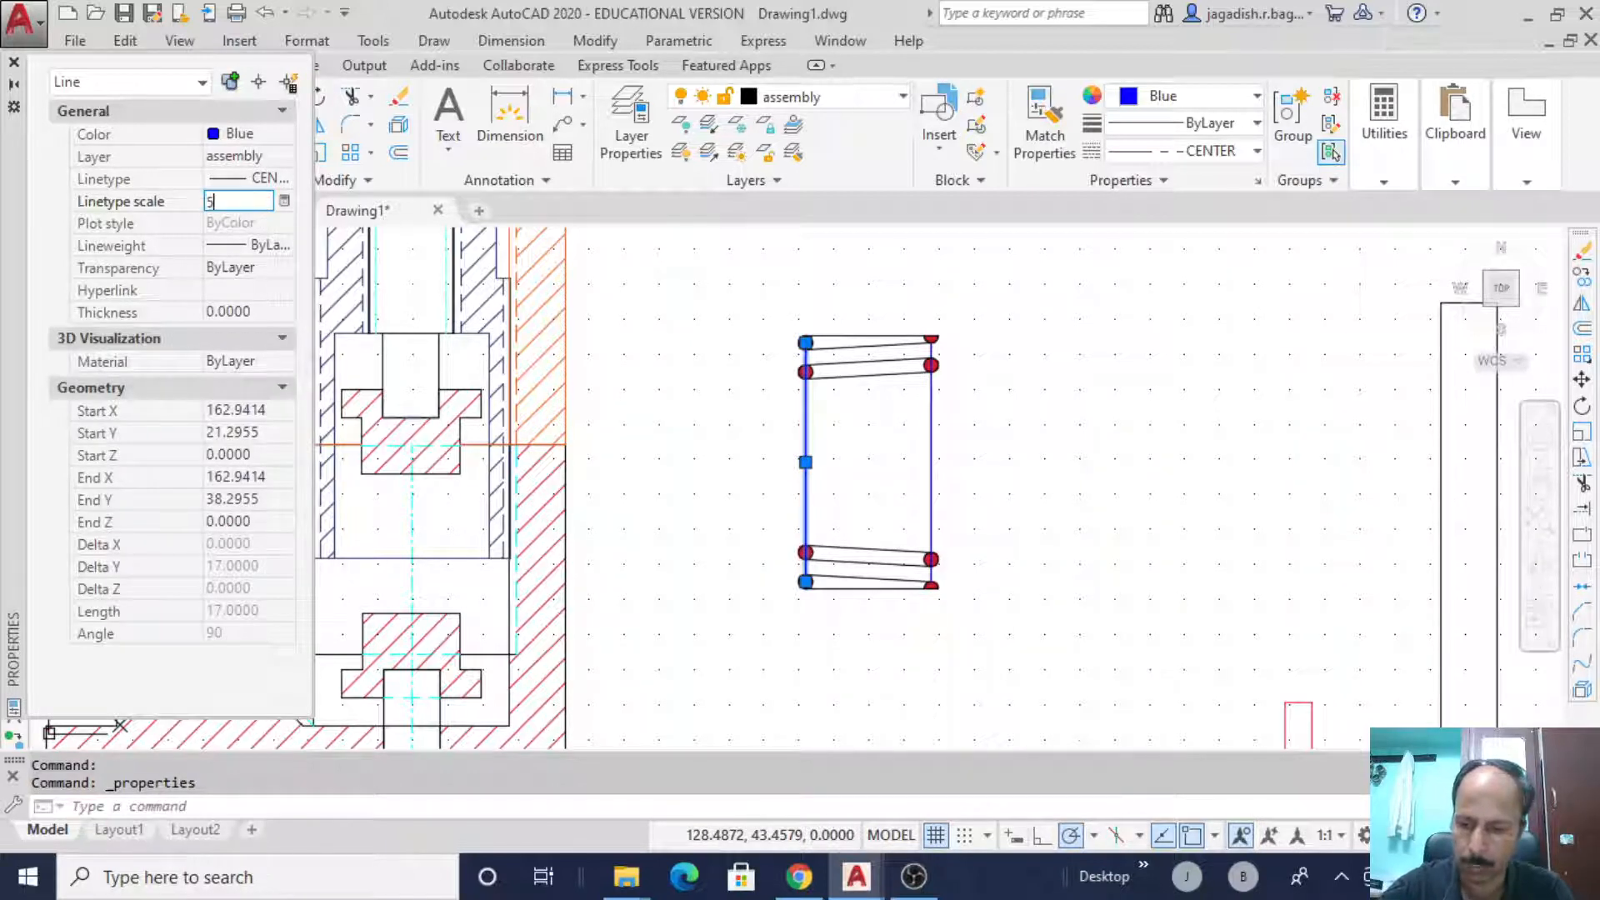
{"action": "key", "text": "Return"}
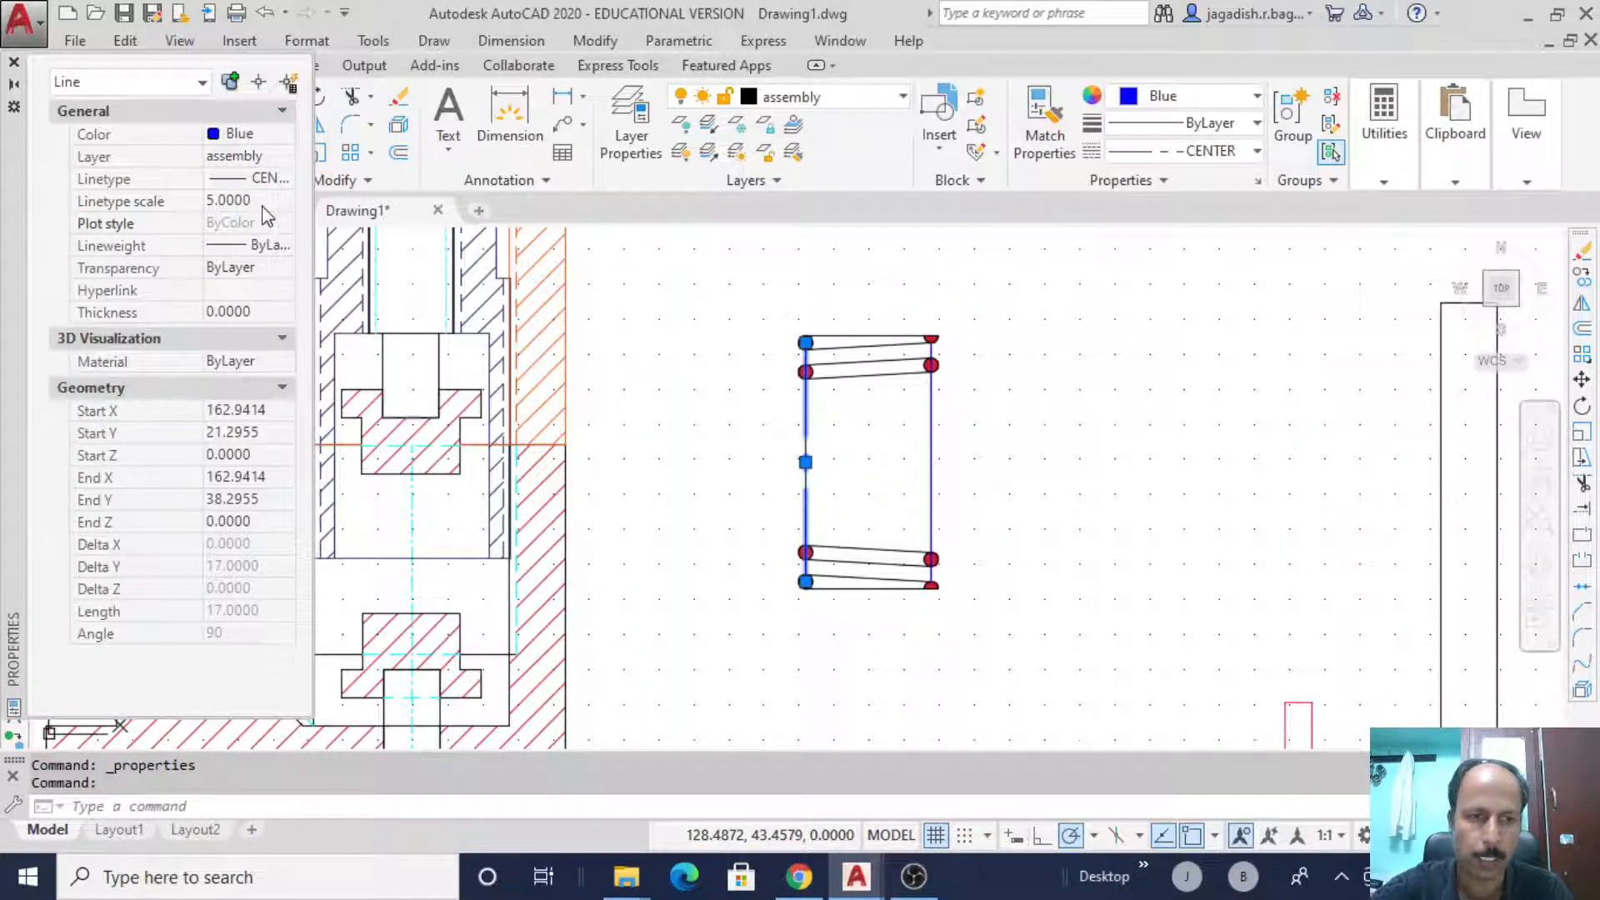
{"action": "left_click", "coordinate": [263, 204]}
{"action": "key", "text": "Return"}
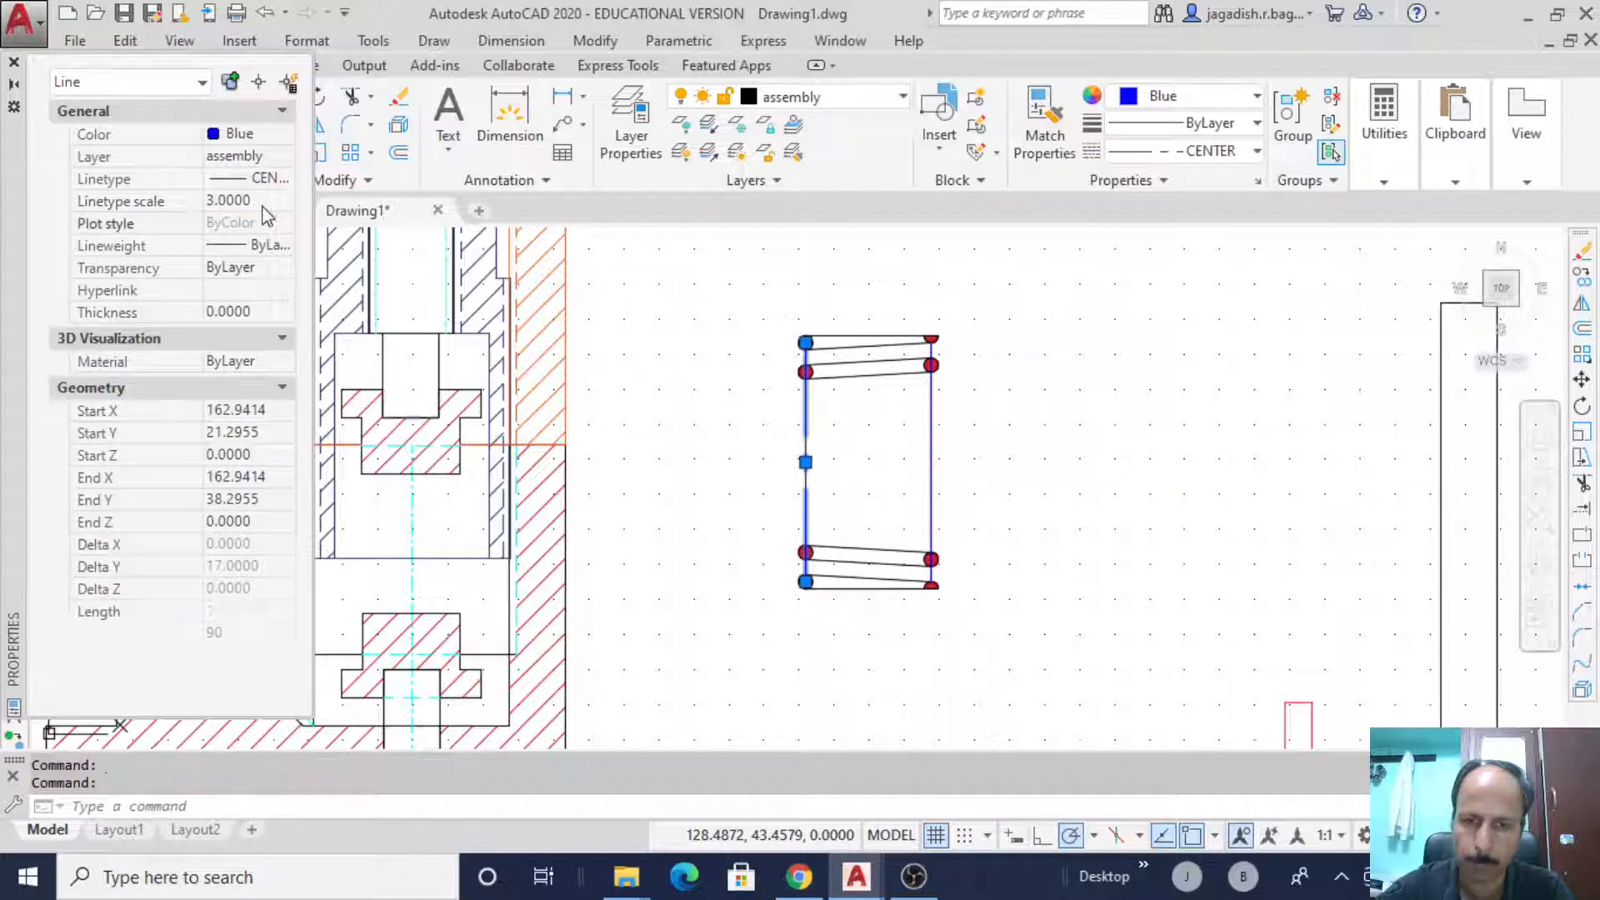
{"action": "left_click", "coordinate": [14, 63]}
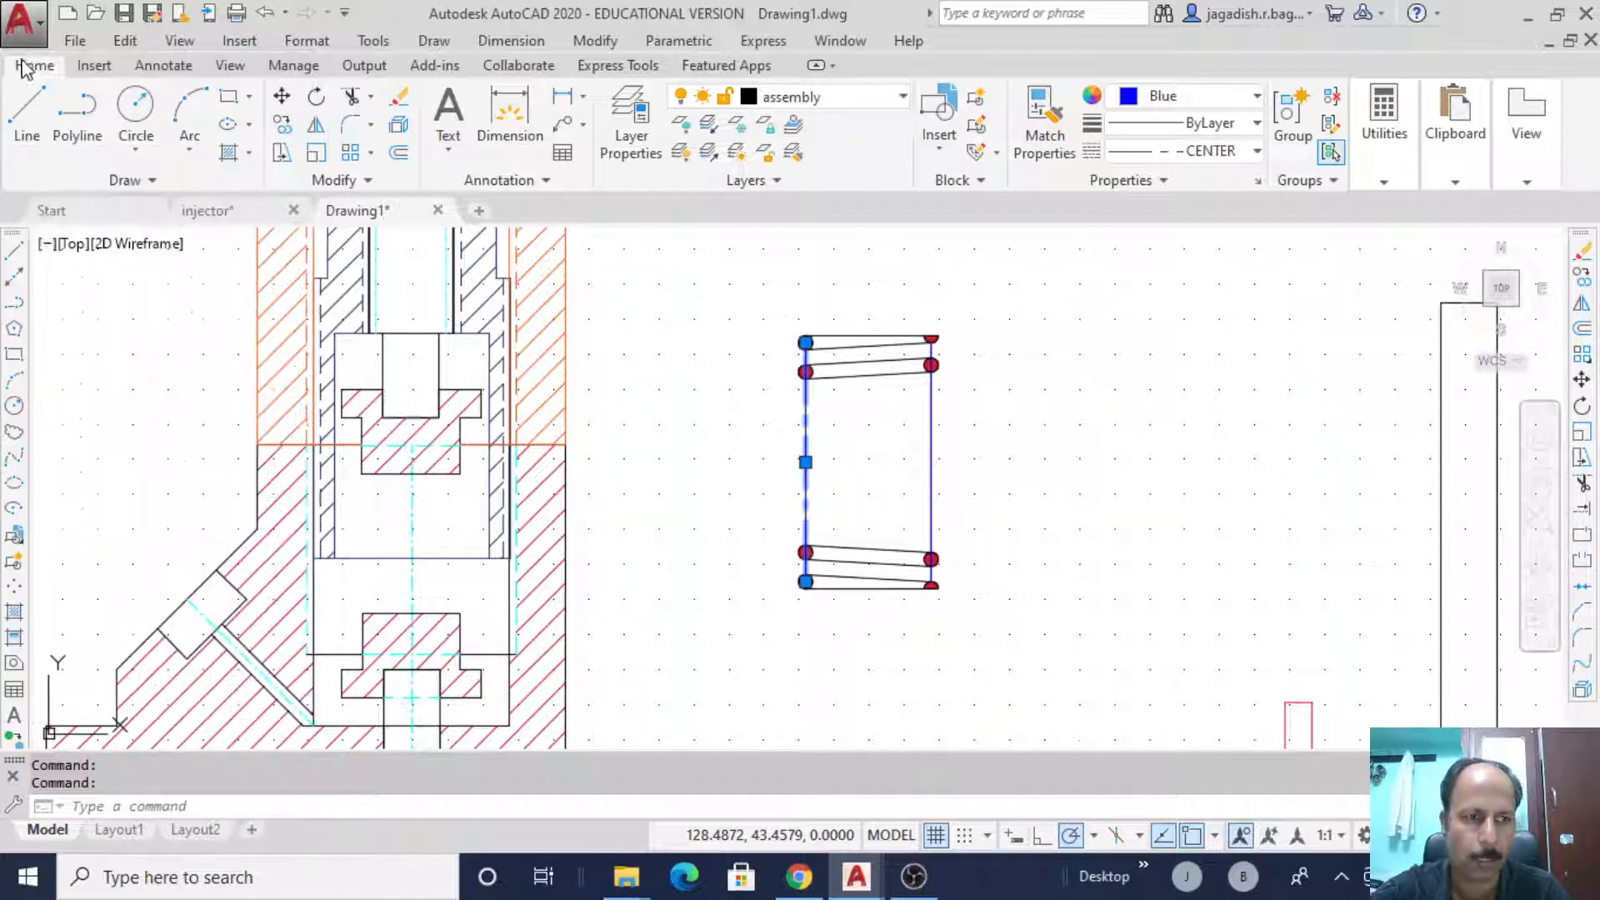
{"action": "key", "text": "Escape"}
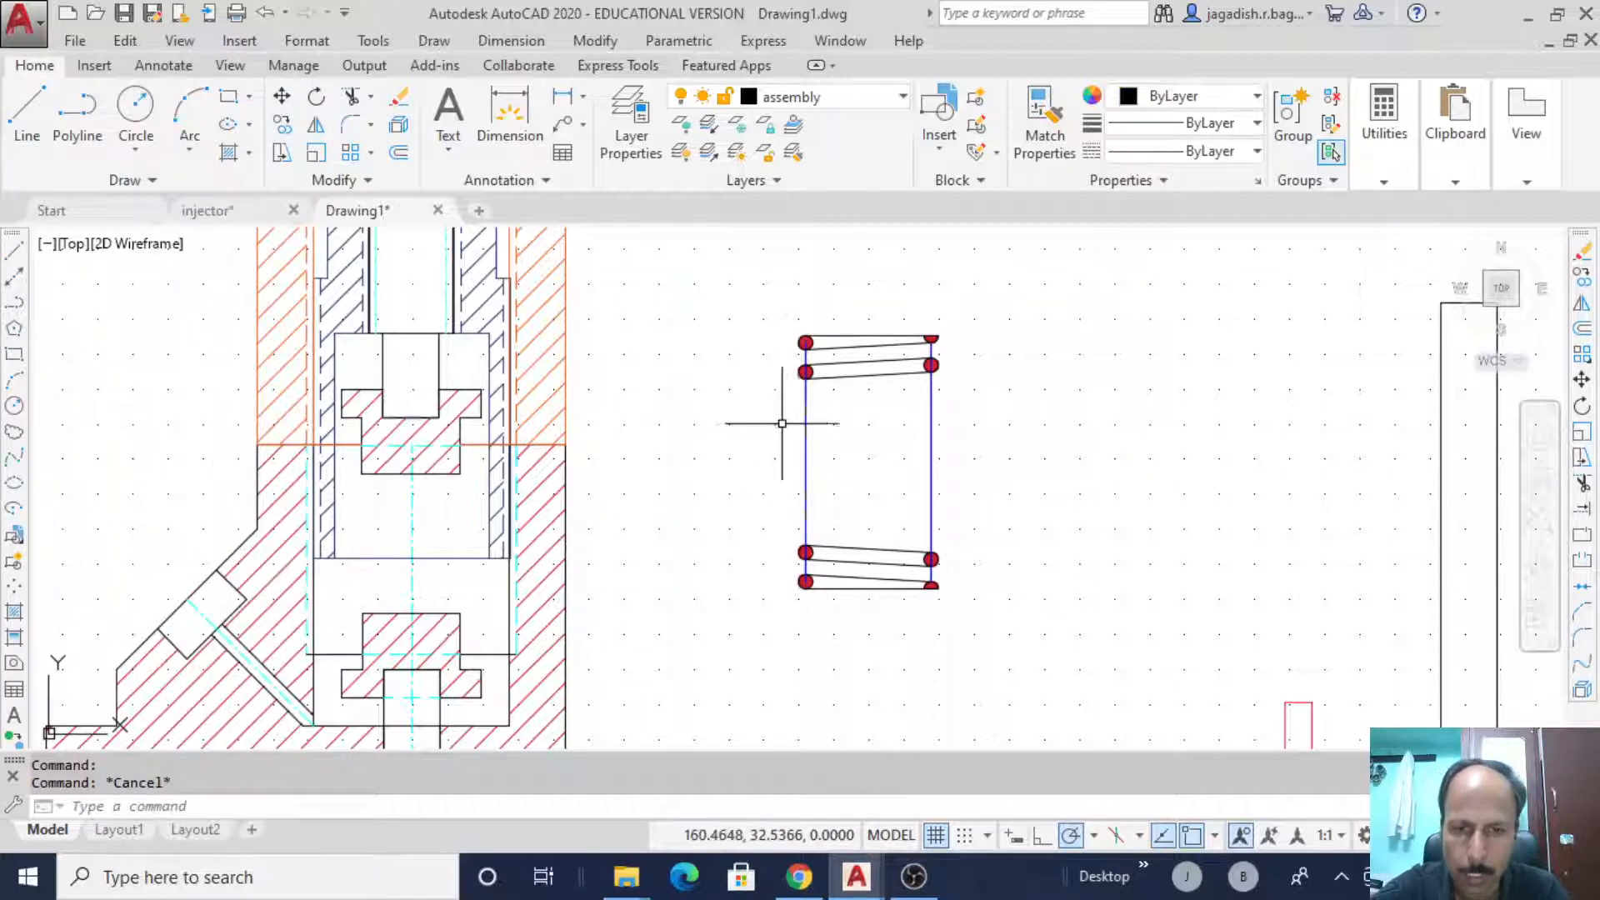
- Erase the blue duplicate lines lying over the spring's left and right vertical lines
{"action": "left_click", "coordinate": [805, 413]}
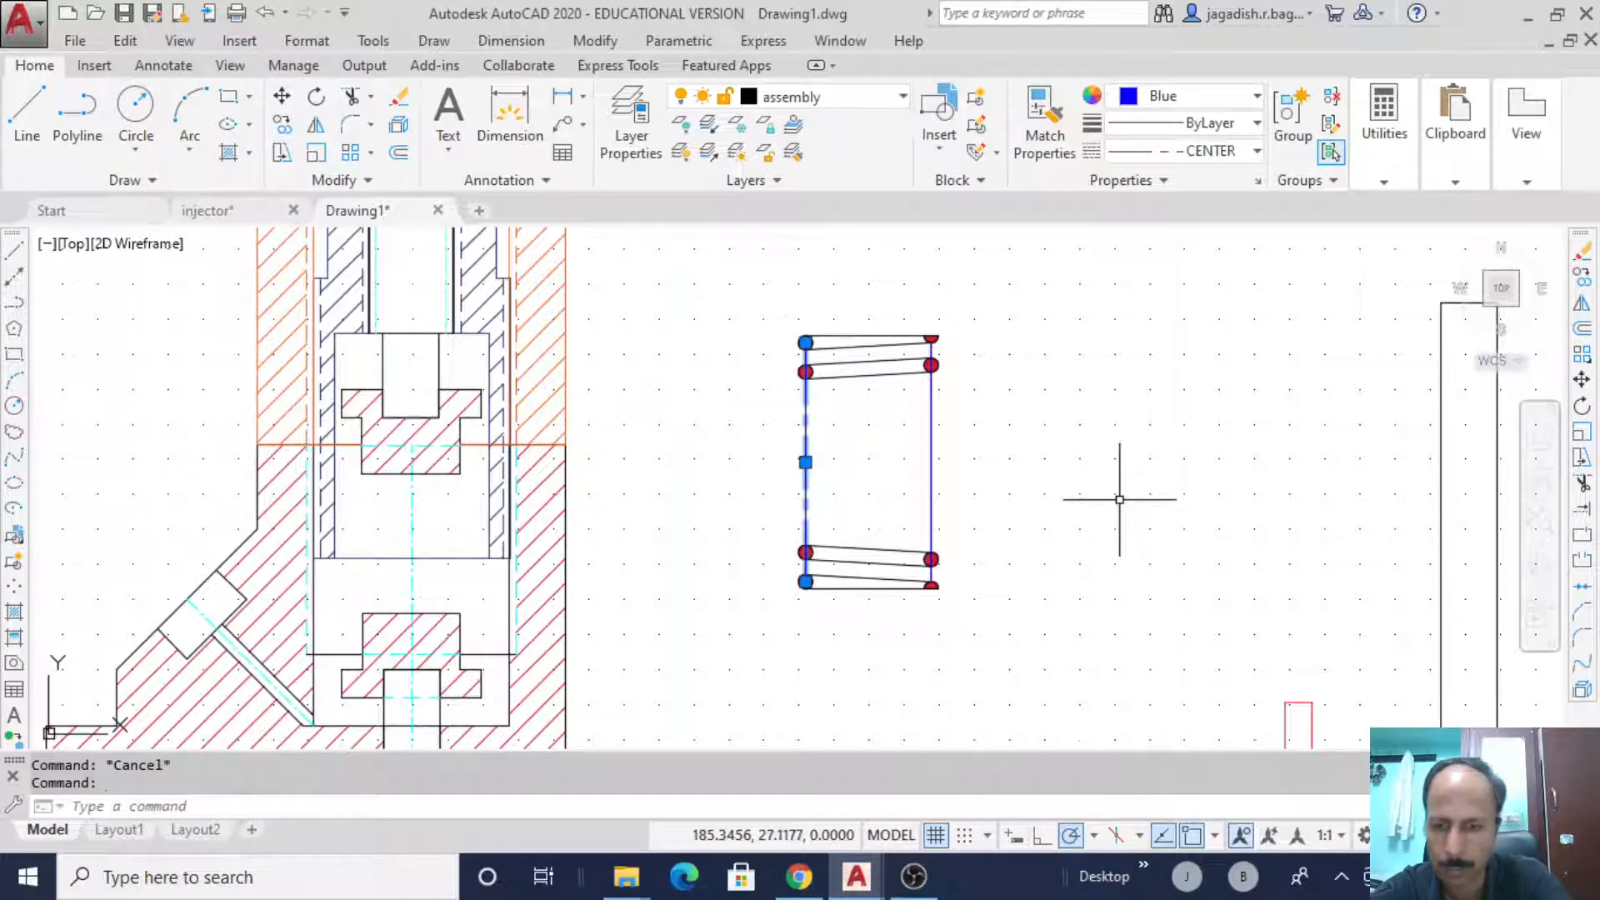
{"action": "key", "text": "Delete"}
{"action": "left_click", "coordinate": [802, 493]}
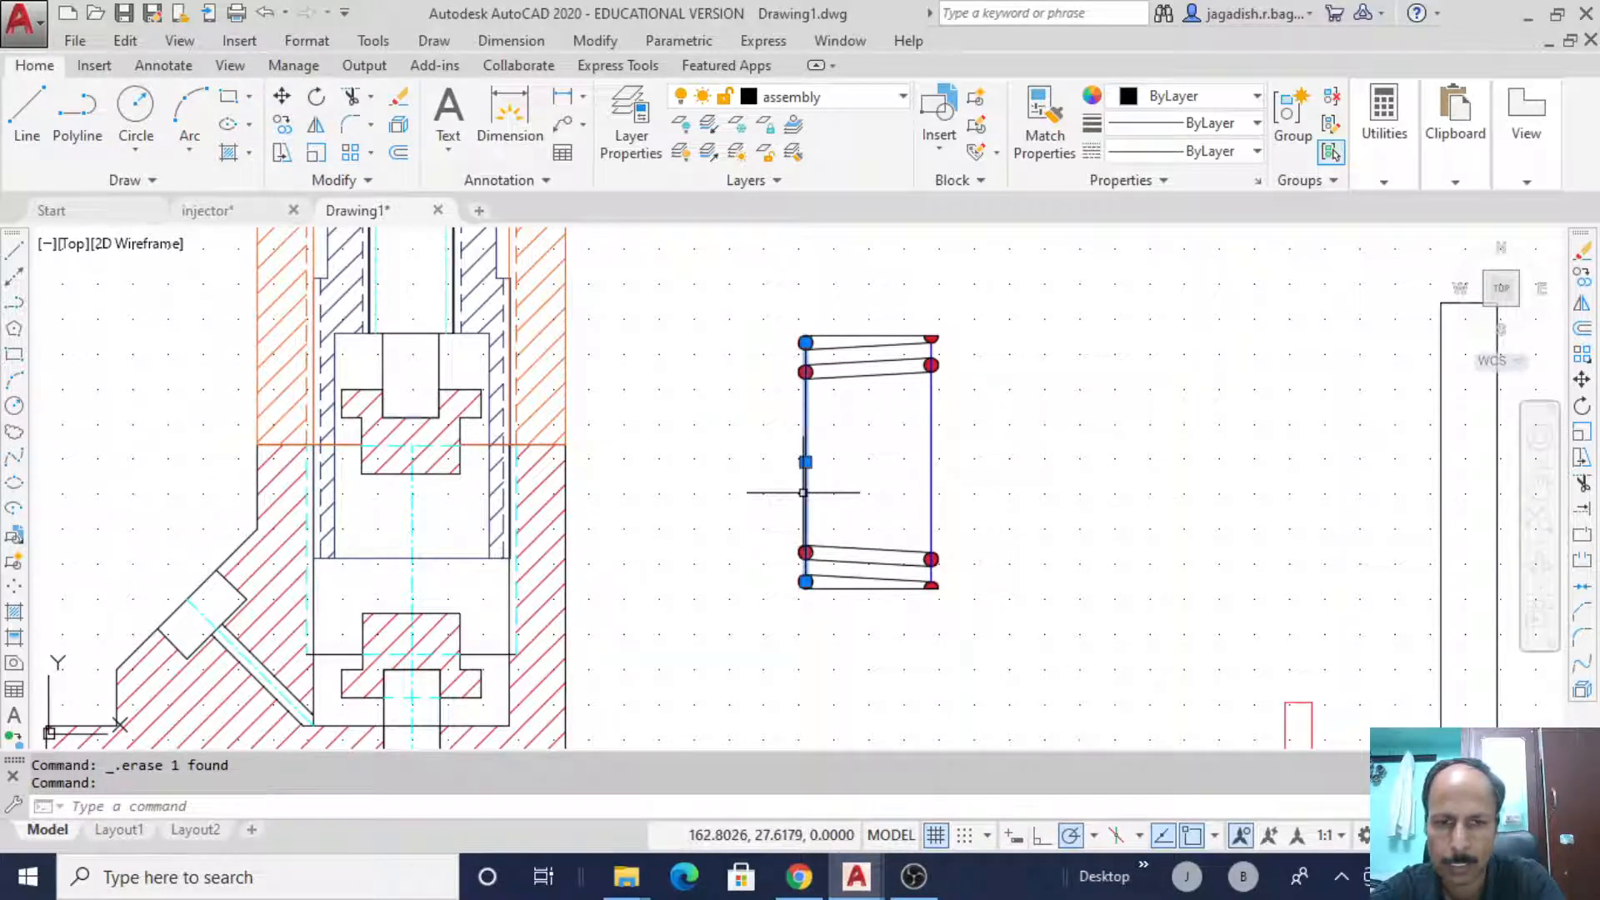
{"action": "key", "text": "Escape"}
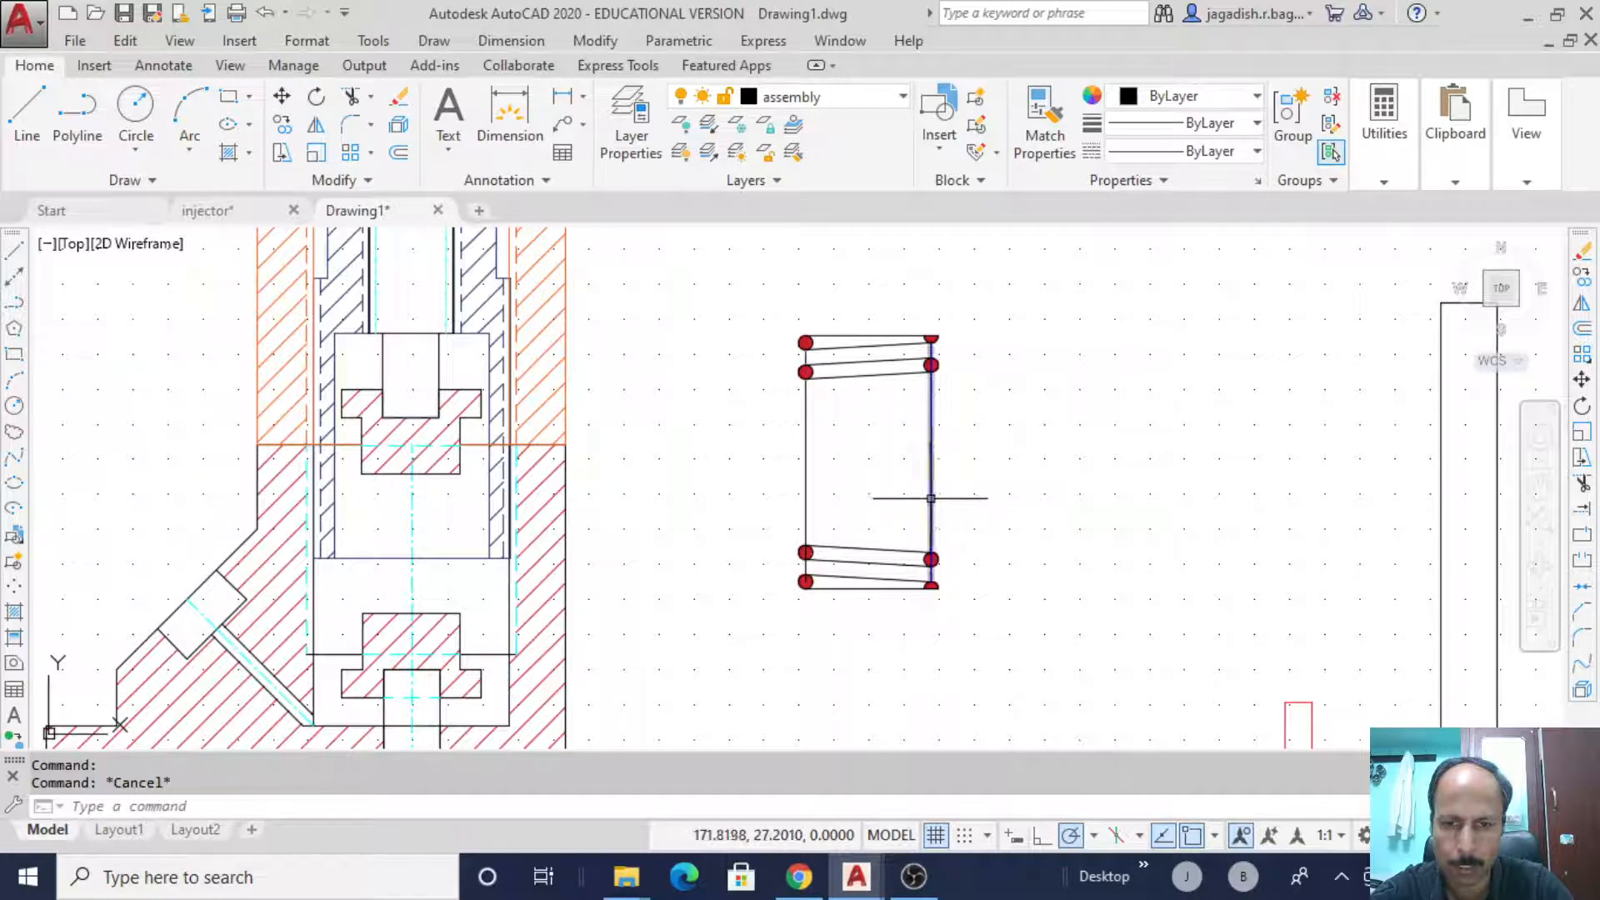
{"action": "left_click", "coordinate": [929, 501]}
{"action": "key", "text": "Delete"}
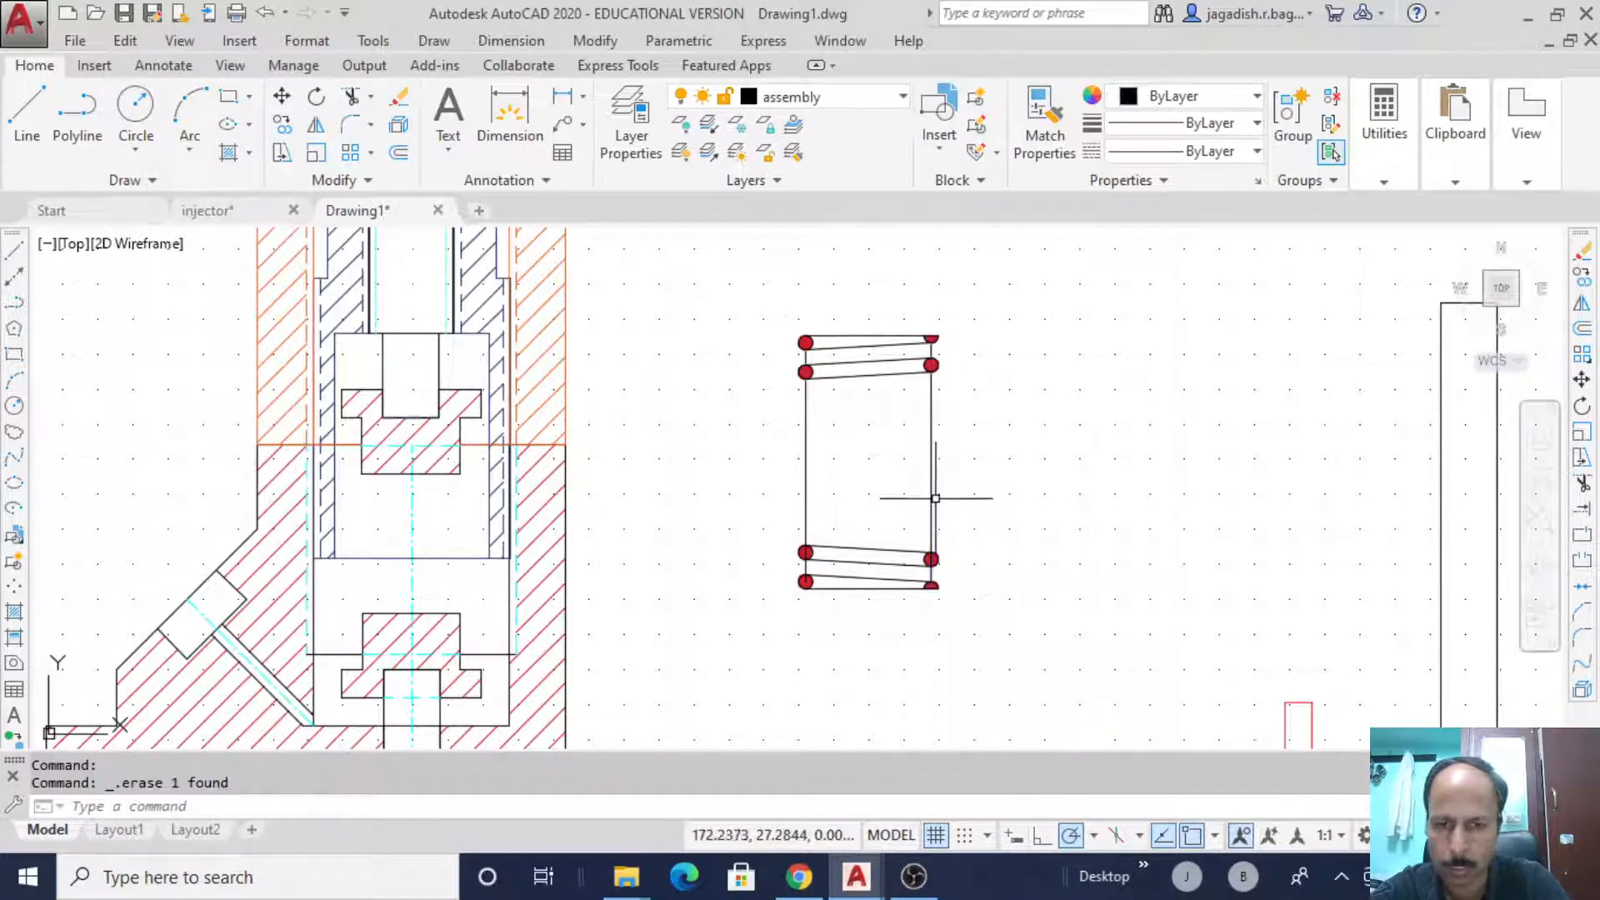
- Change the spring's two remaining vertical lines to the CENTER linetype
{"action": "left_click", "coordinate": [933, 501]}
{"action": "left_click", "coordinate": [805, 492]}
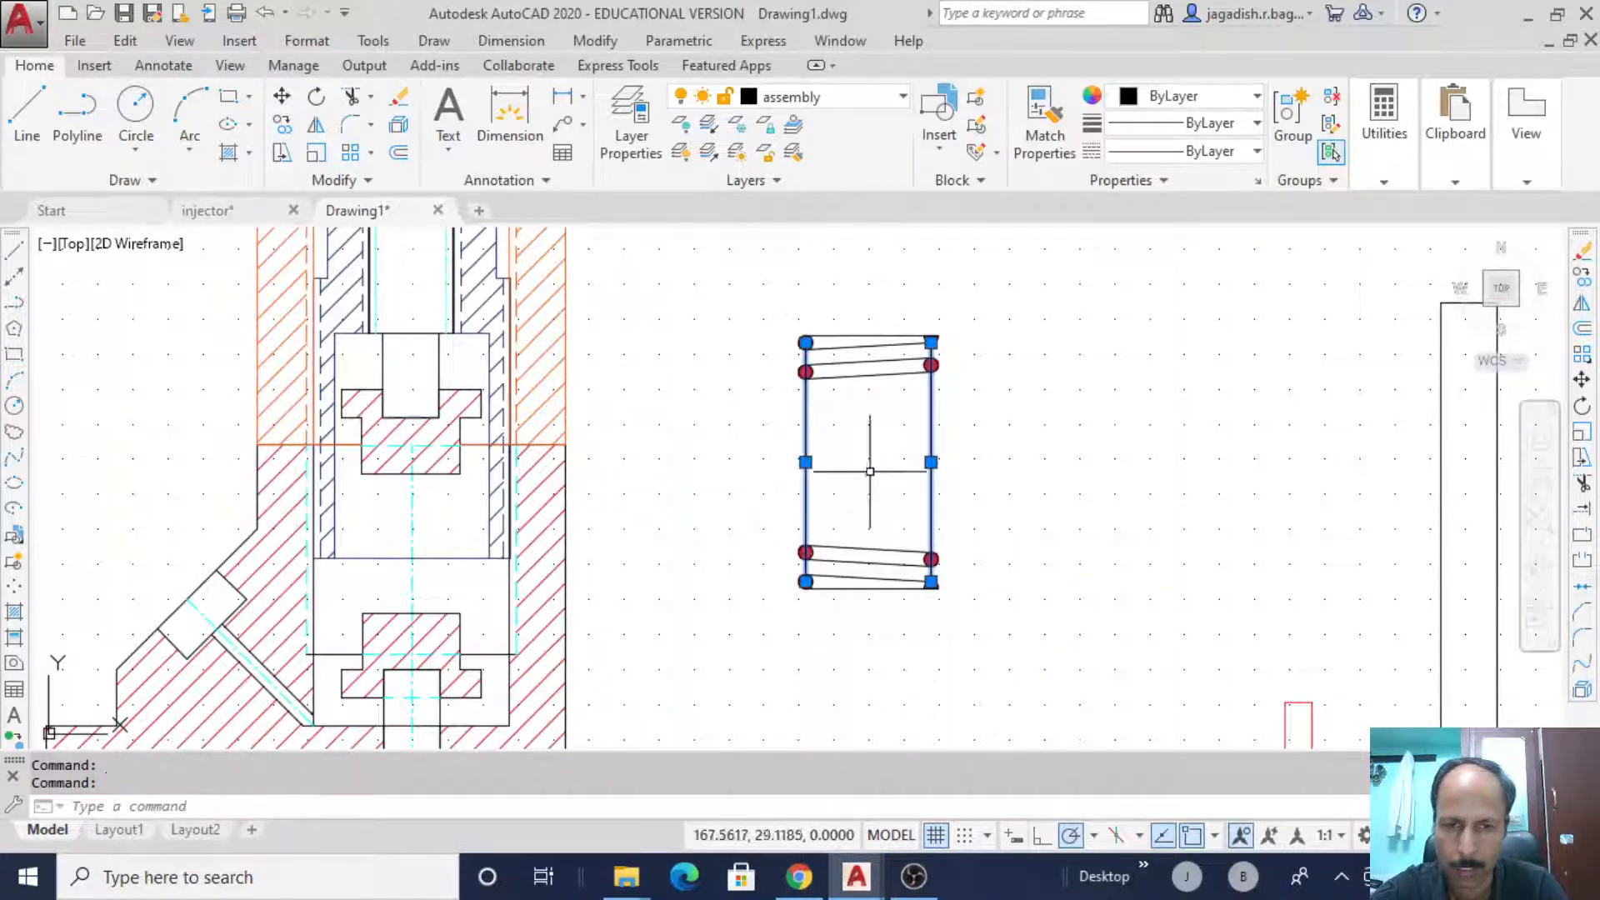
{"action": "left_click", "coordinate": [1214, 151]}
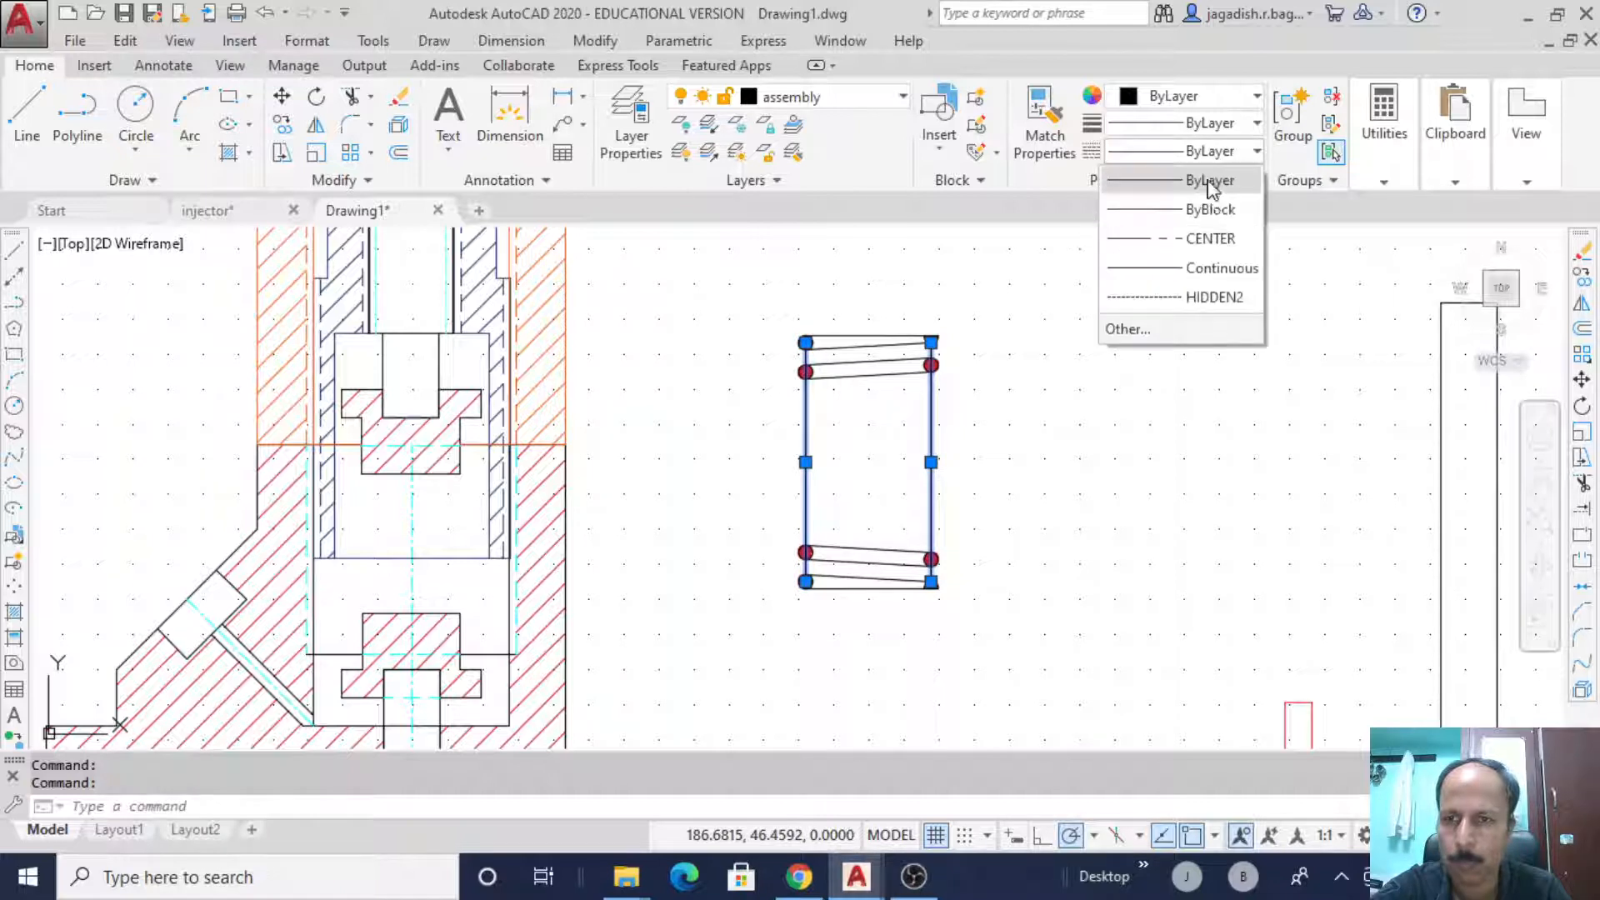
{"action": "left_click", "coordinate": [1211, 239]}
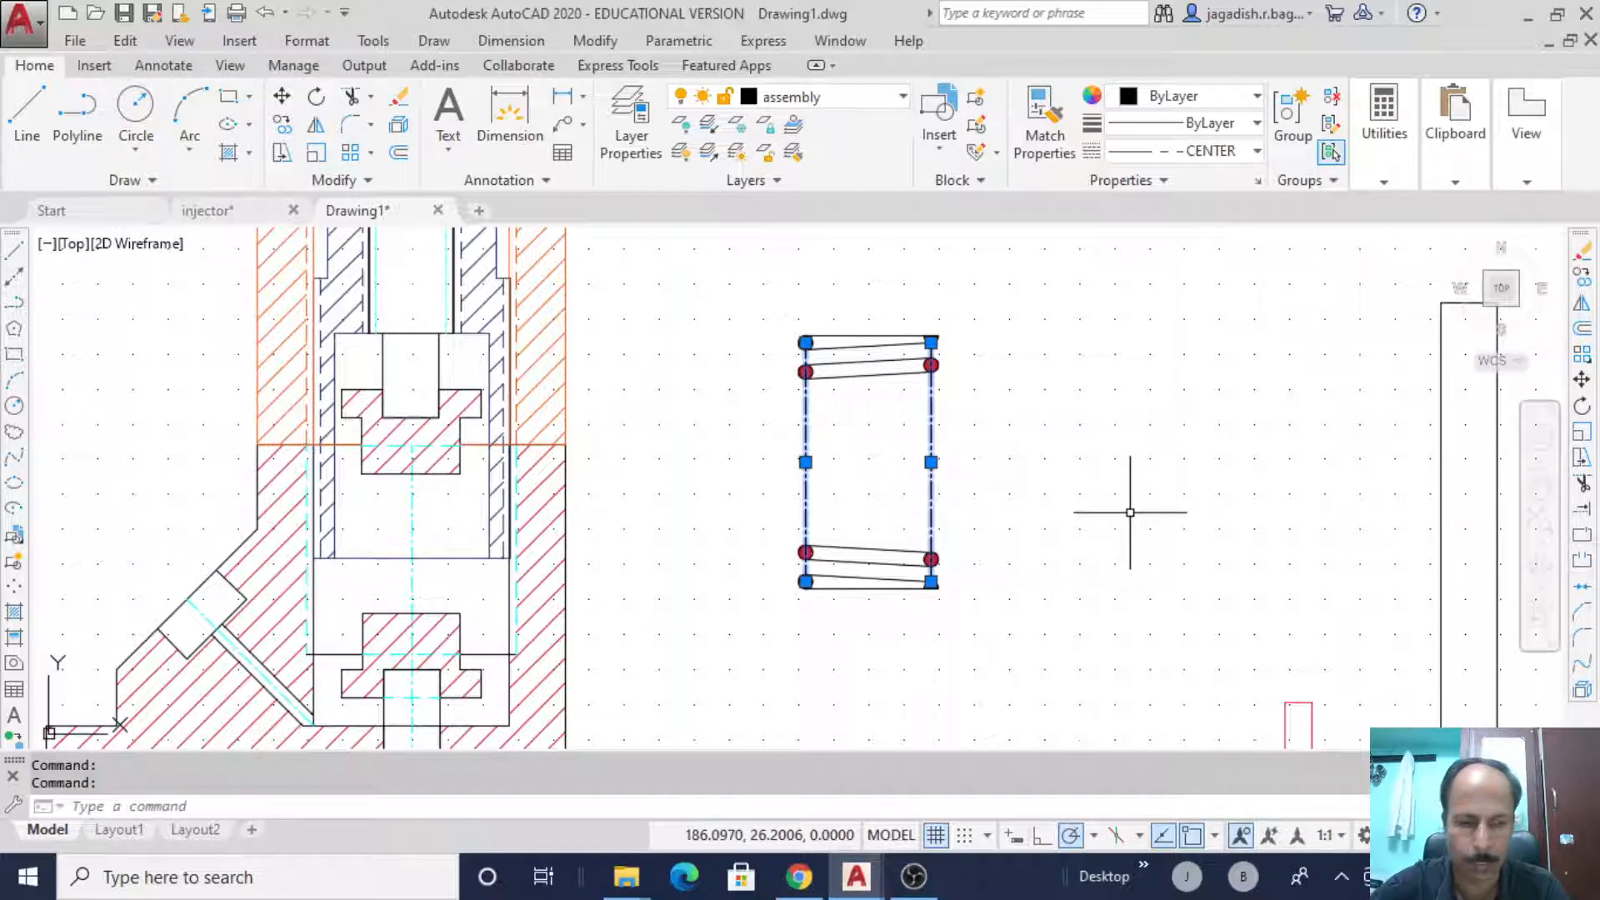
{"action": "key", "text": "Escape"}
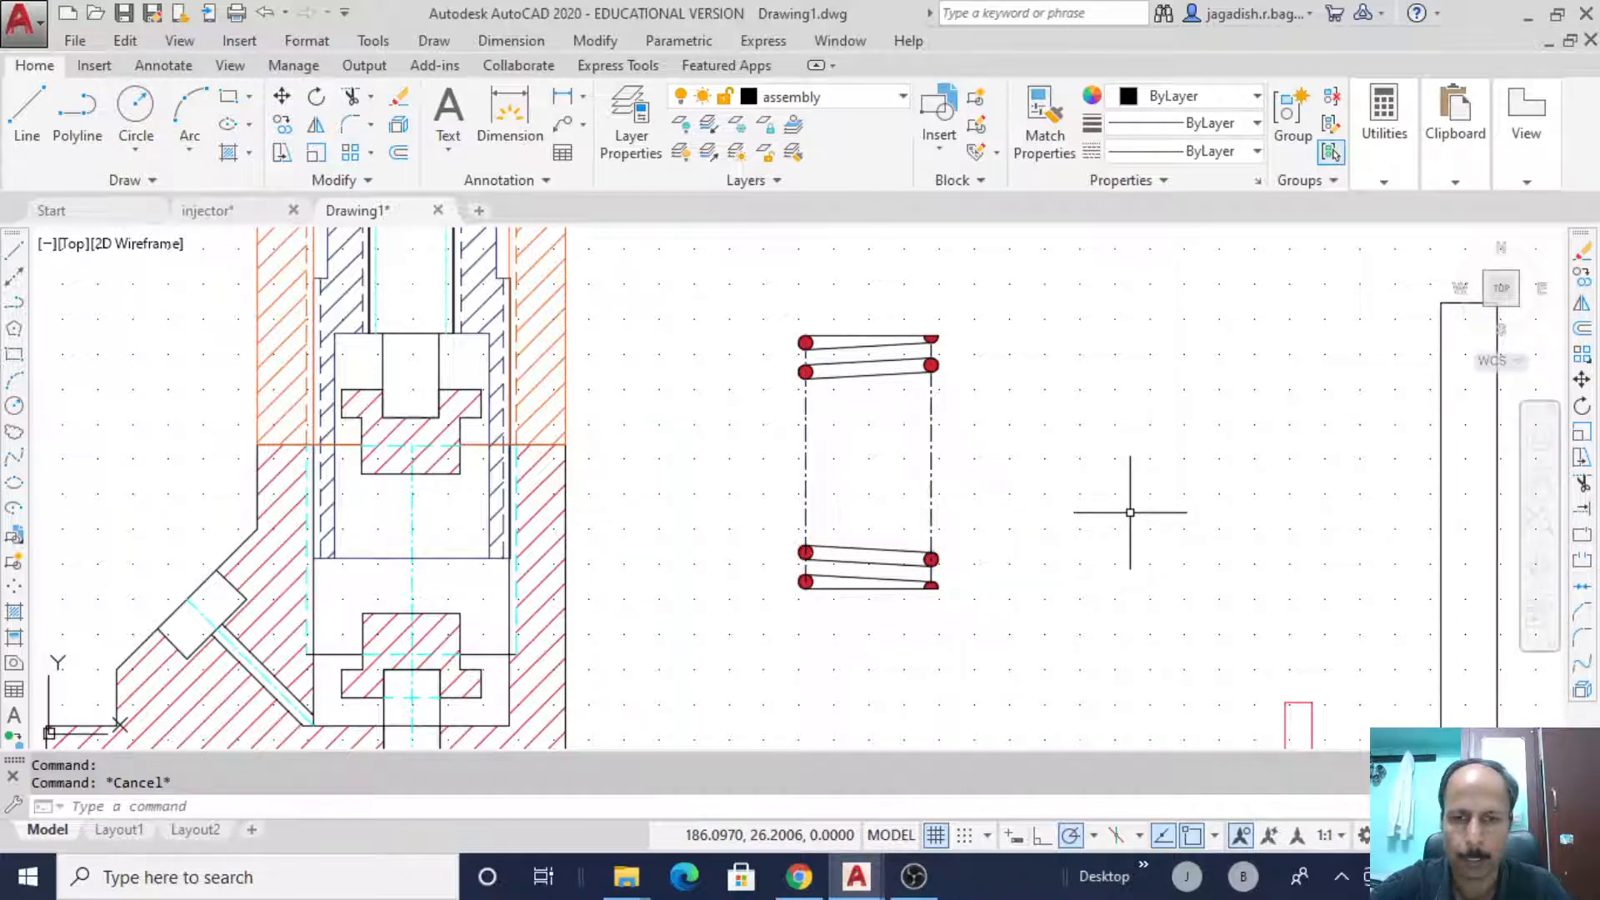
- Set the colour of the spring's two vertical centre lines to Blue
{"action": "left_click", "coordinate": [931, 500]}
{"action": "left_click", "coordinate": [805, 500]}
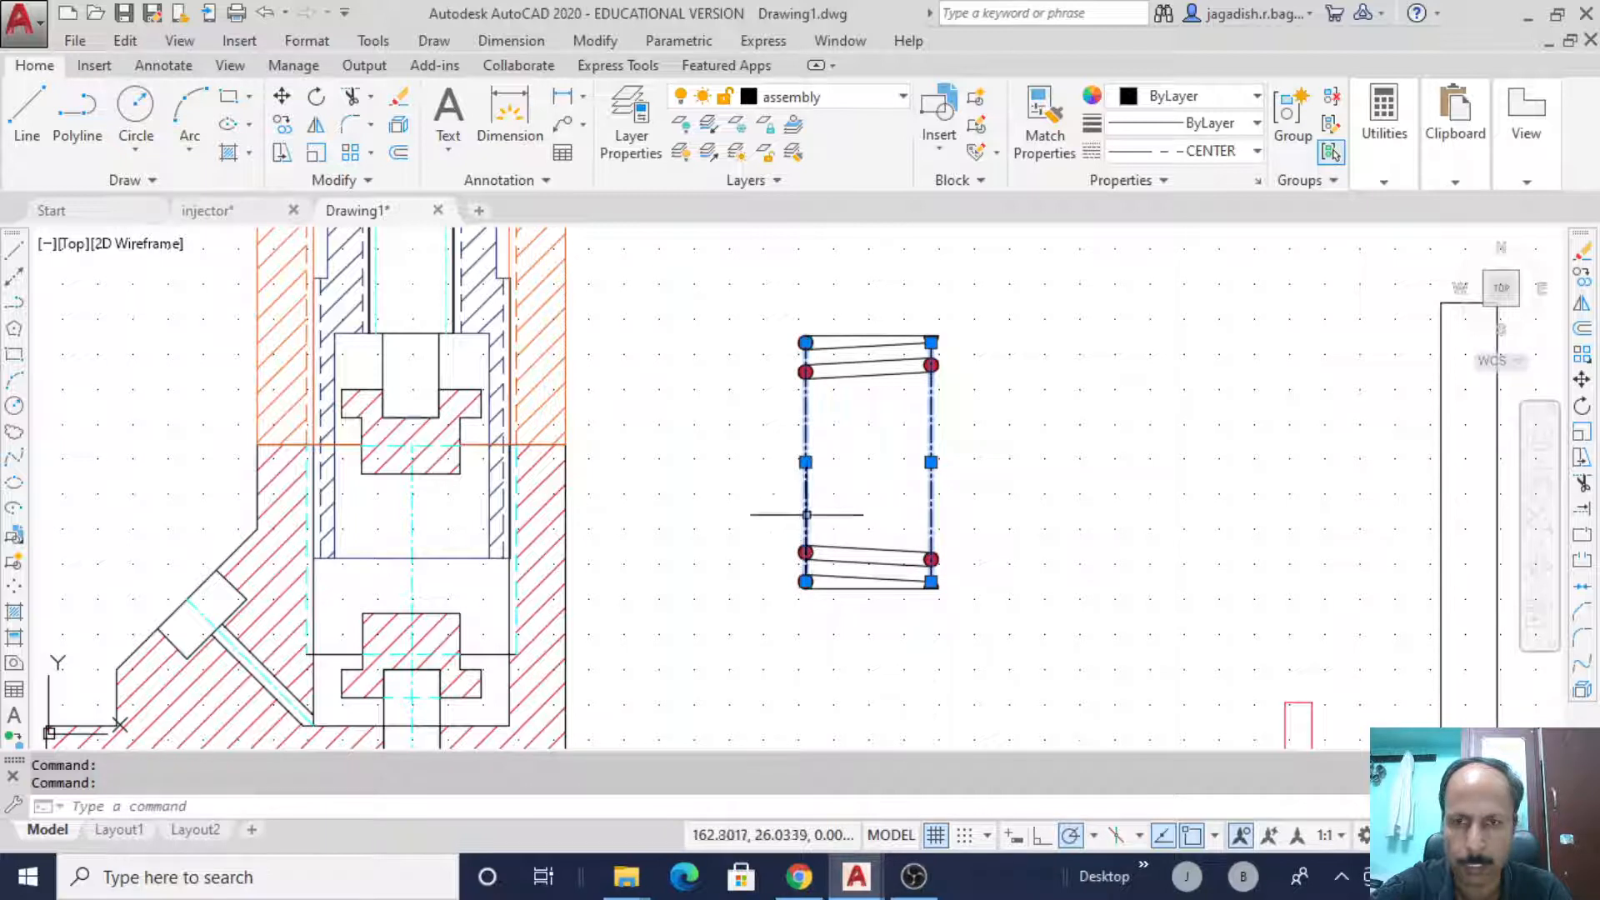
{"action": "left_click", "coordinate": [1200, 97]}
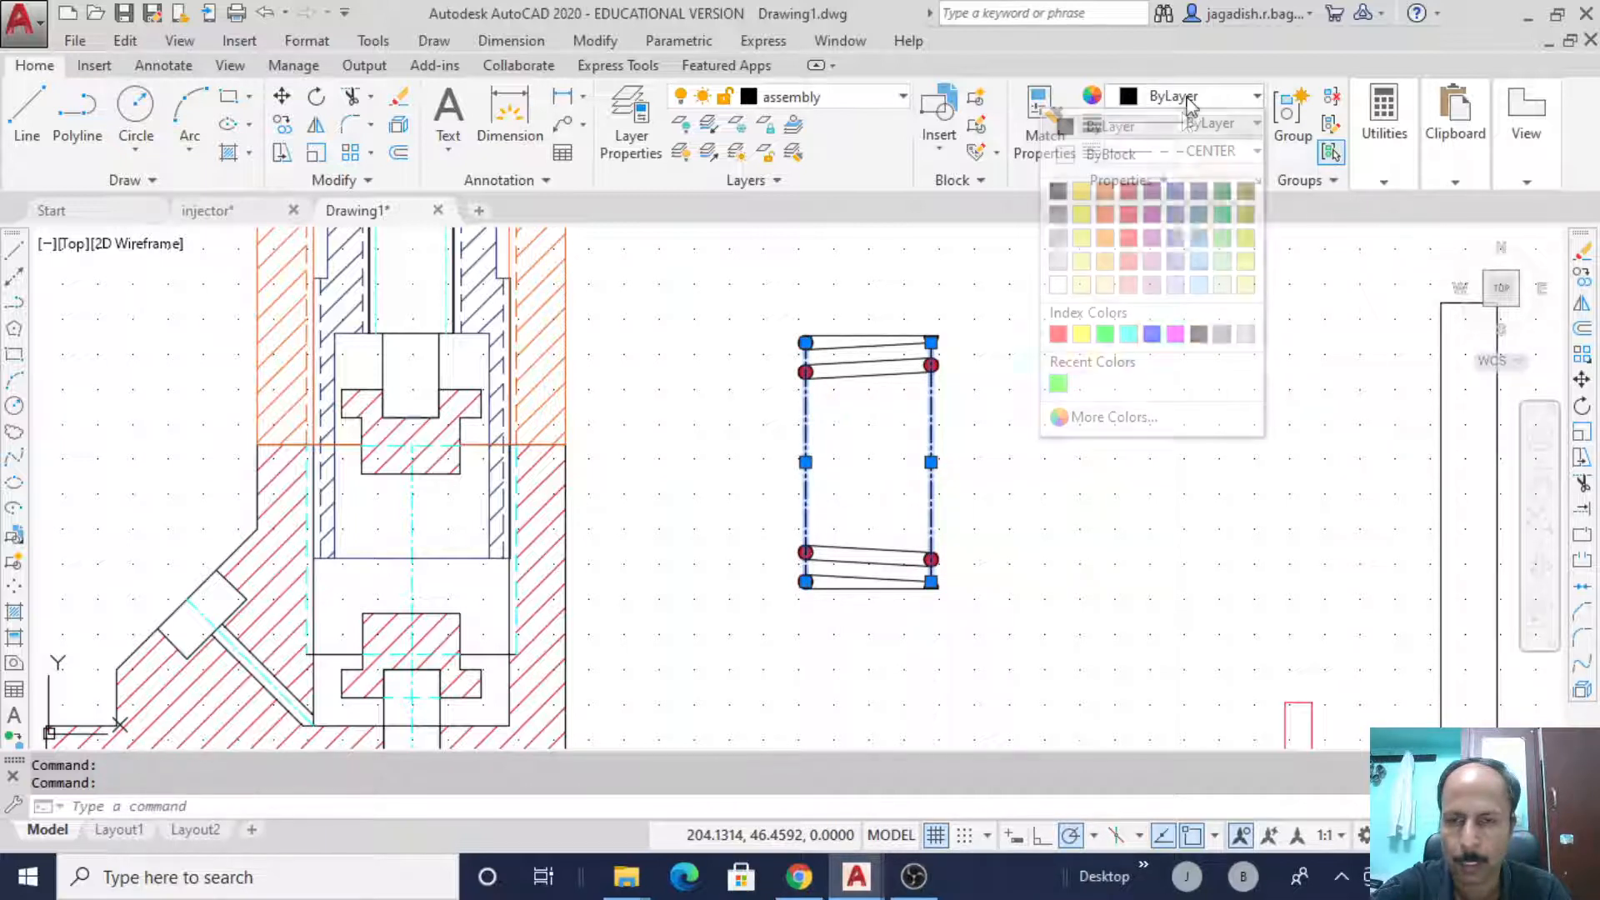
{"action": "left_click", "coordinate": [1152, 333]}
{"action": "key", "text": "Escape"}
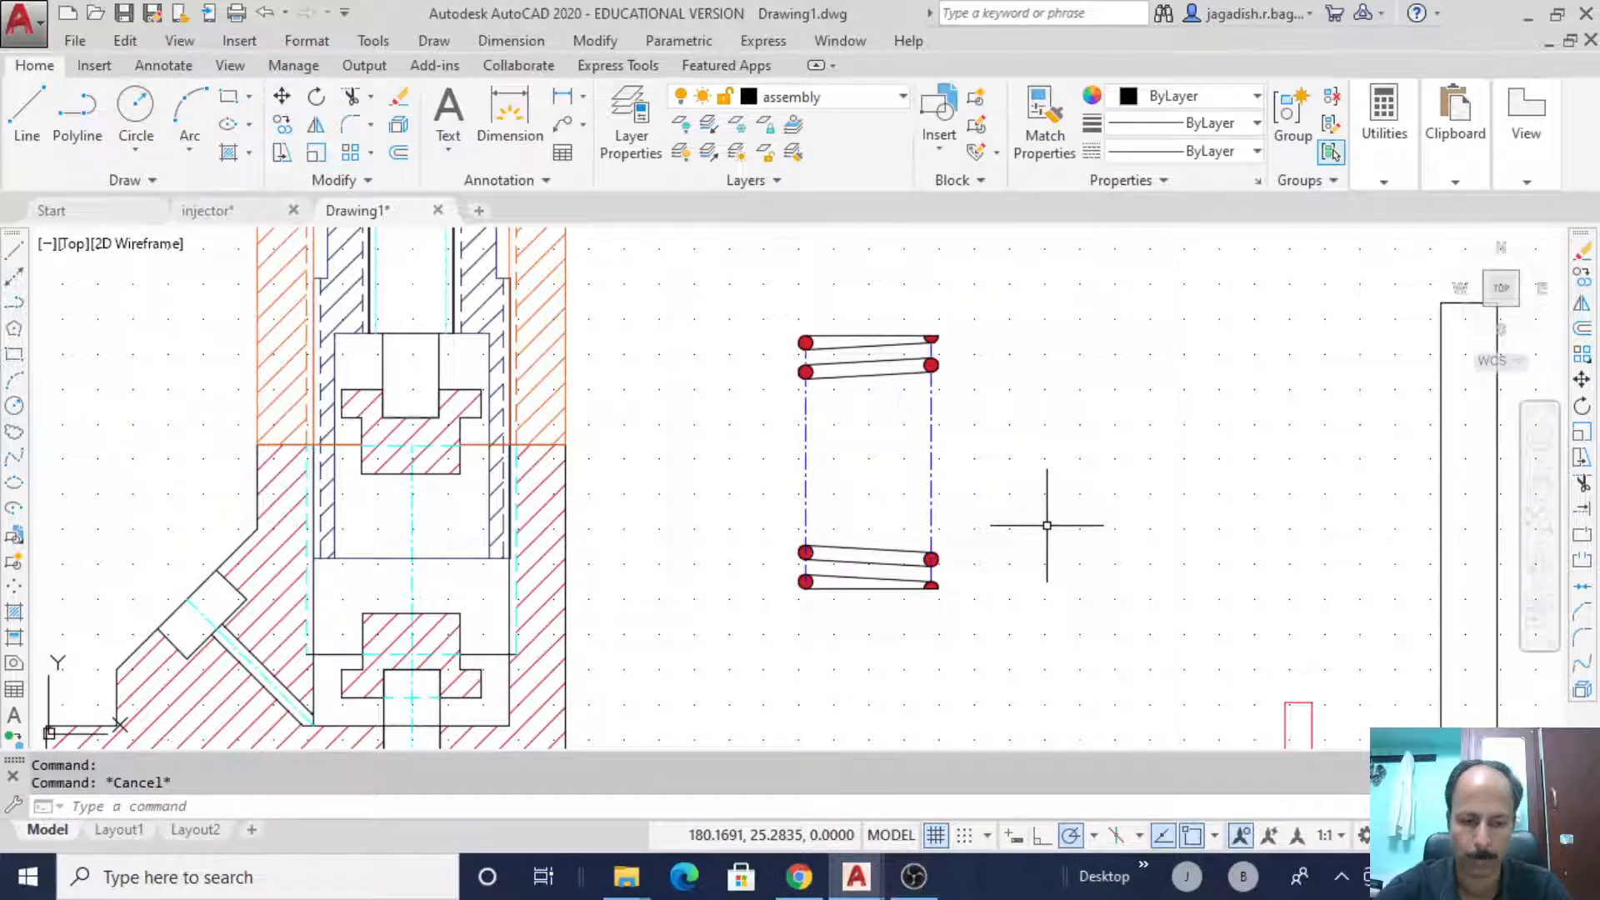
- Copy the whole coil spring from its bottom line's midpoint to the midpoint of the lower flanged part's shoulder, between the two flanged parts
{"action": "key", "text": "Return"}
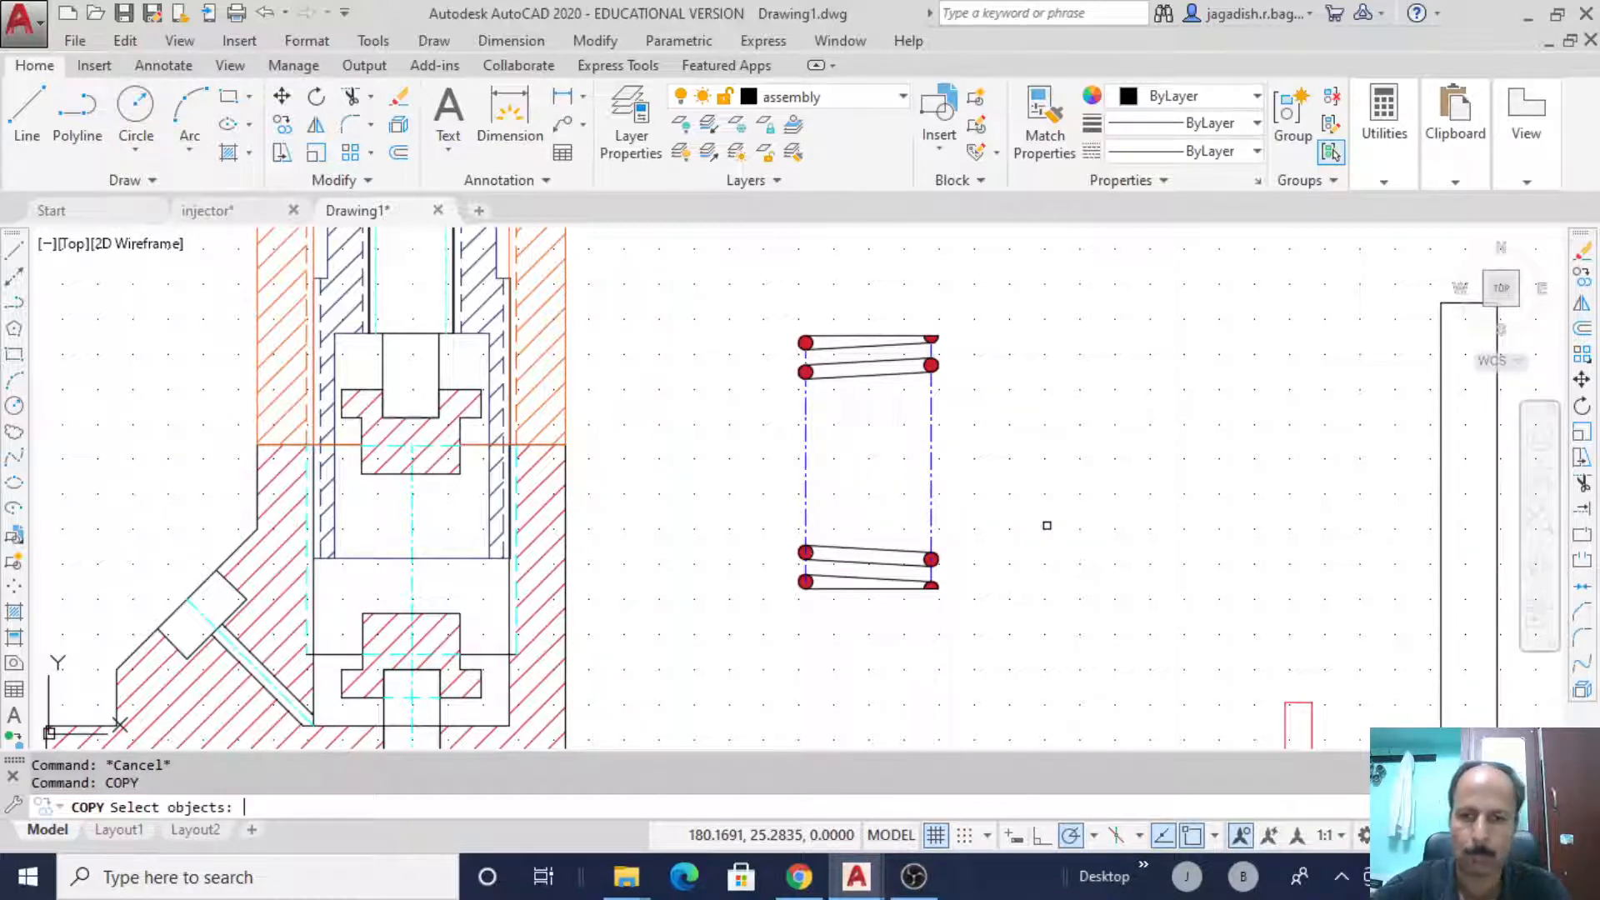
{"action": "mouse_move", "coordinate": [977, 596]}
{"action": "left_mouse_down"}
{"action": "mouse_move", "coordinate": [821, 642]}
{"action": "mouse_move", "coordinate": [783, 293]}
{"action": "mouse_move", "coordinate": [1025, 378]}
{"action": "mouse_move", "coordinate": [1029, 462]}
{"action": "left_mouse_up"}
{"action": "key", "text": "Return"}
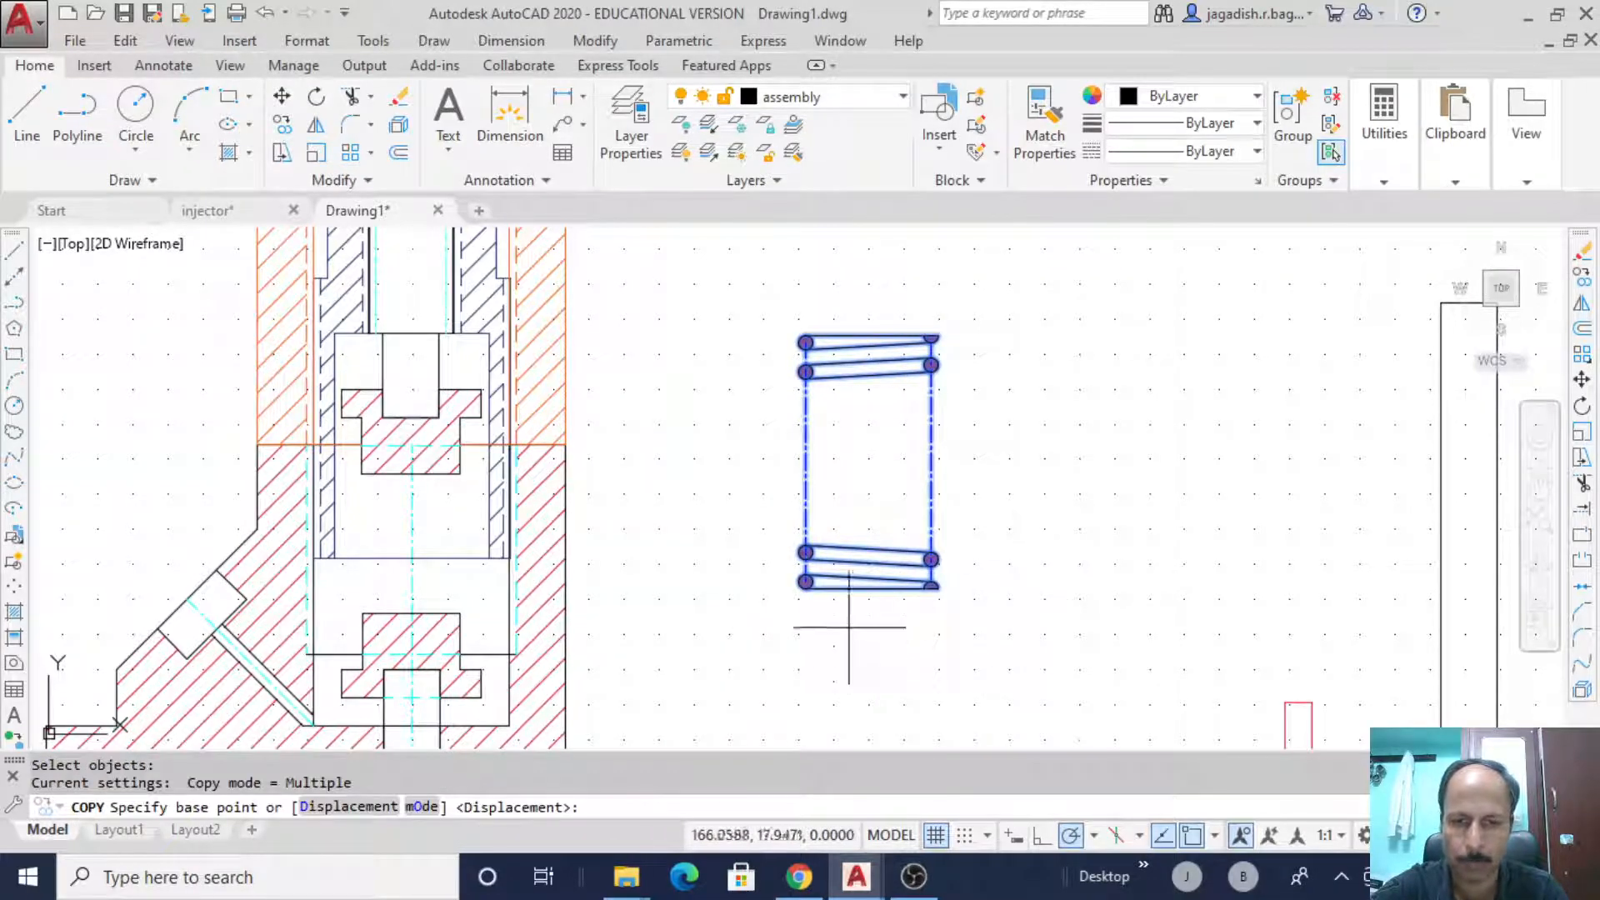
{"action": "left_click", "coordinate": [871, 588]}
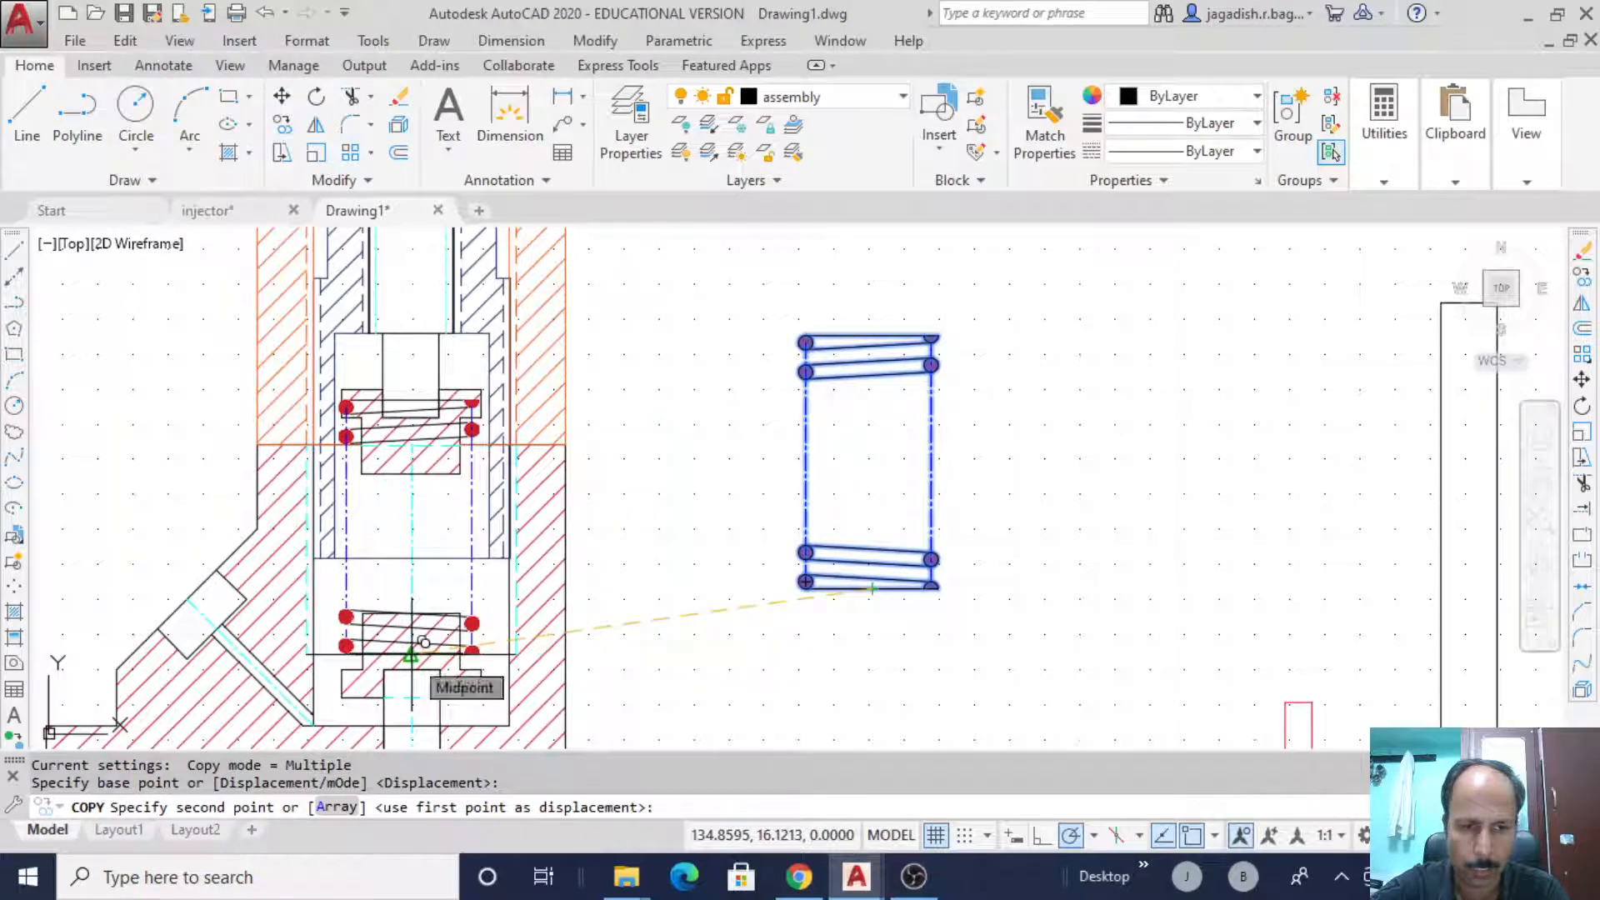
{"action": "left_click", "coordinate": [411, 664]}
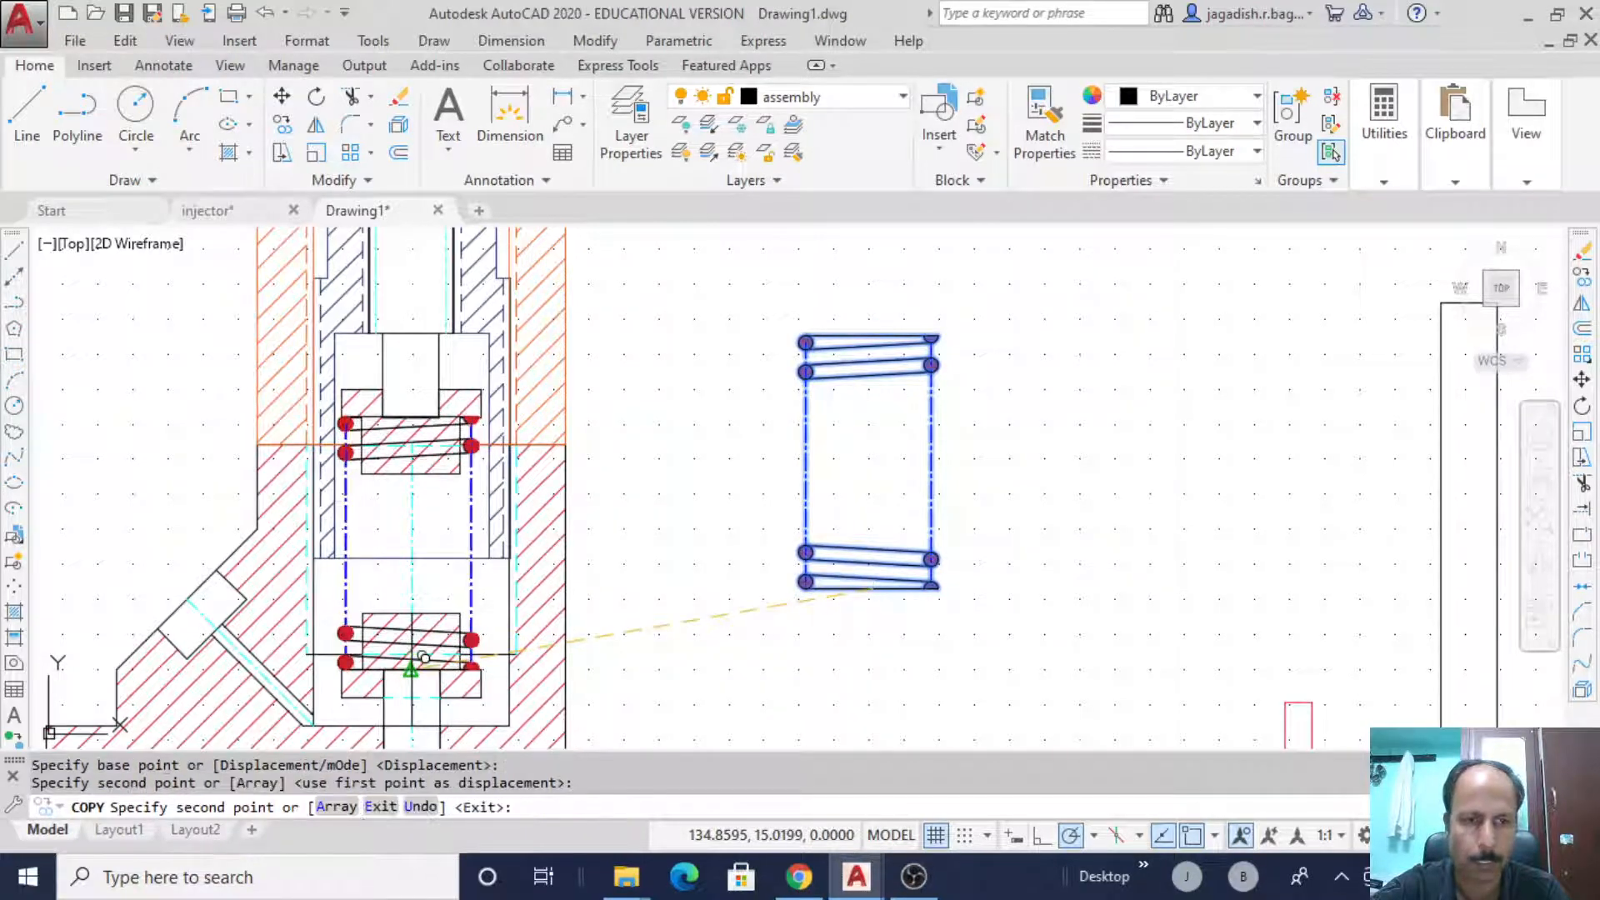
{"action": "key", "text": "Escape"}
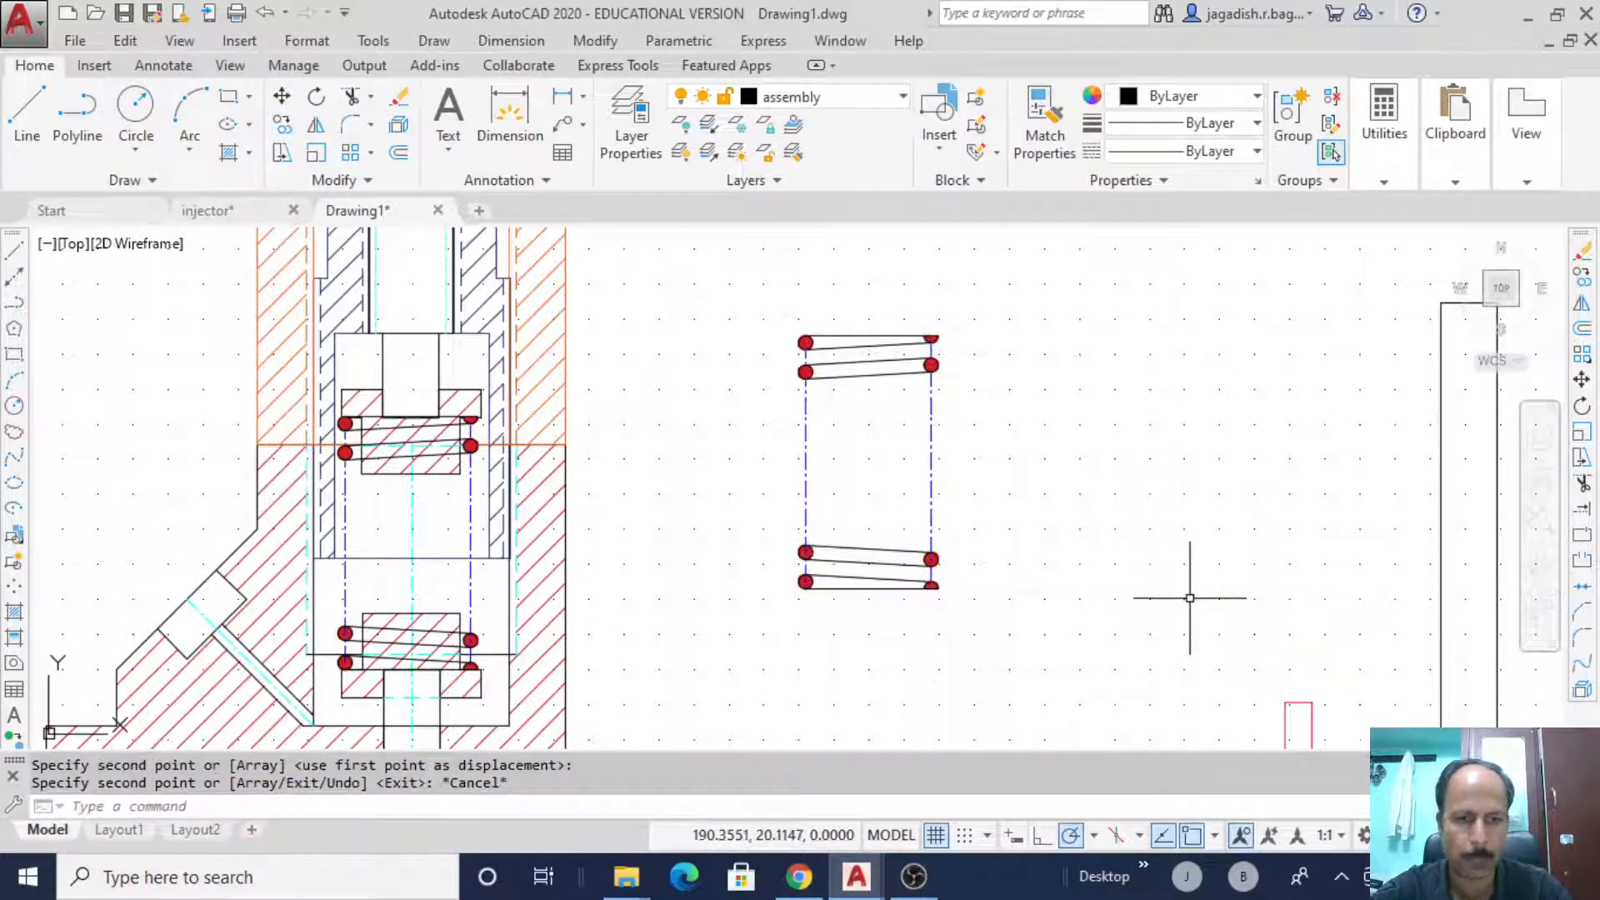
{"action": "scroll", "coordinate": [761, 522], "scroll_direction": "down", "scroll_amount": 2}
{"action": "scroll", "coordinate": [765, 522], "scroll_direction": "down", "scroll_amount": 3}
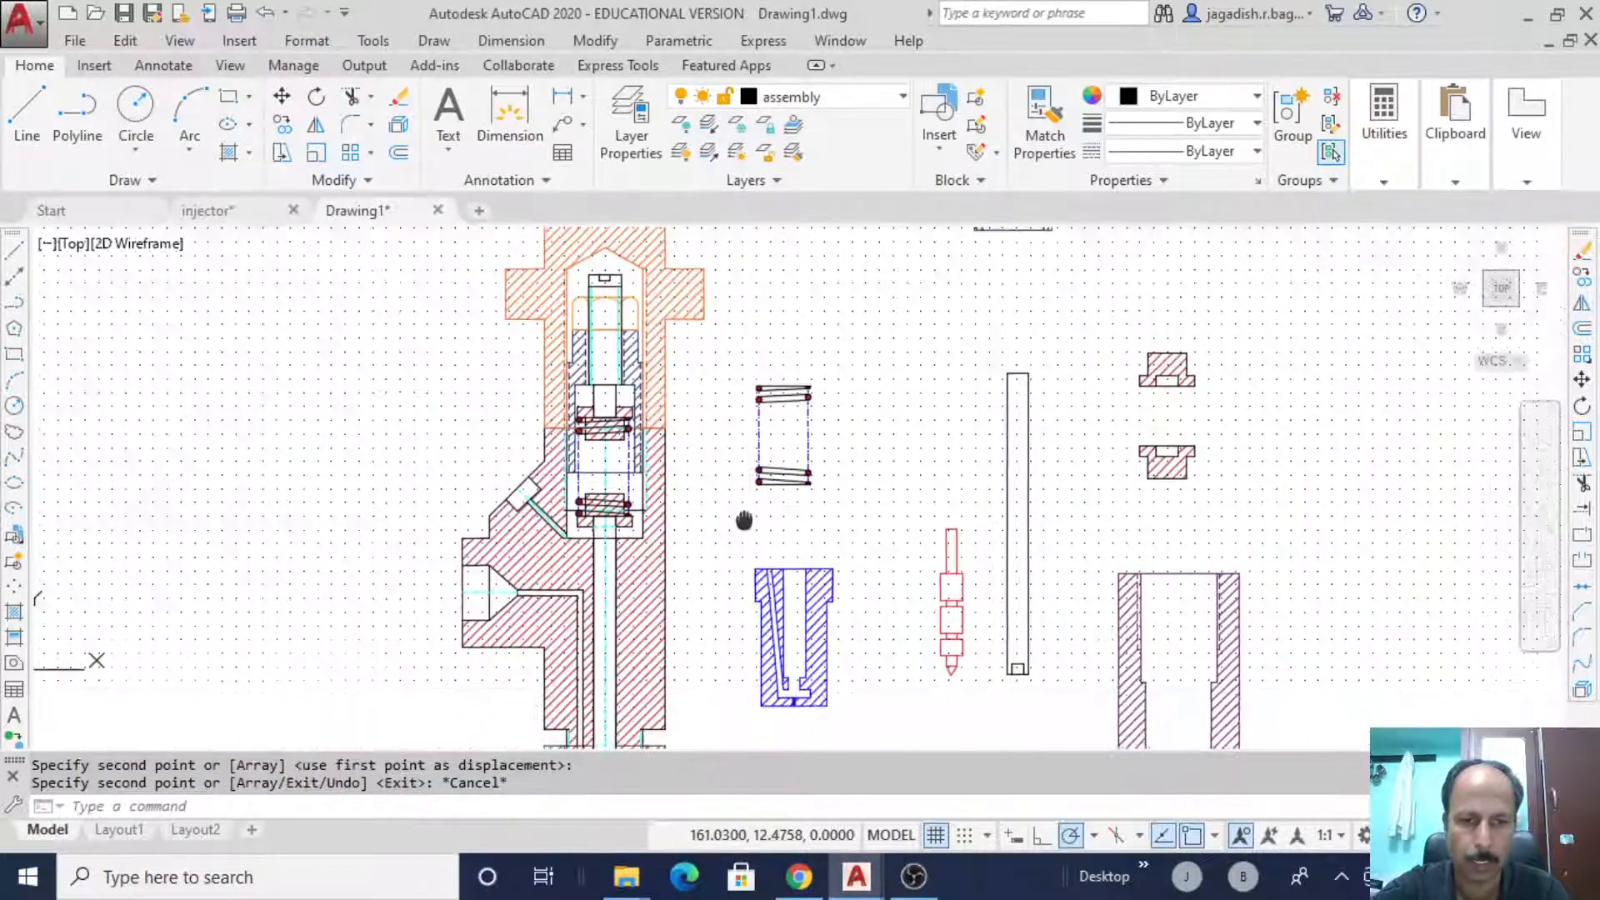
{"action": "mouse_move", "coordinate": [747, 517]}
{"action": "middle_mouse_down"}
{"action": "mouse_move", "coordinate": [733, 446]}
{"action": "mouse_move", "coordinate": [703, 445]}
{"action": "mouse_move", "coordinate": [701, 475]}
{"action": "mouse_move", "coordinate": [671, 491]}
{"action": "middle_mouse_up"}
{"action": "scroll", "coordinate": [700, 480], "scroll_direction": "down", "scroll_amount": 3}
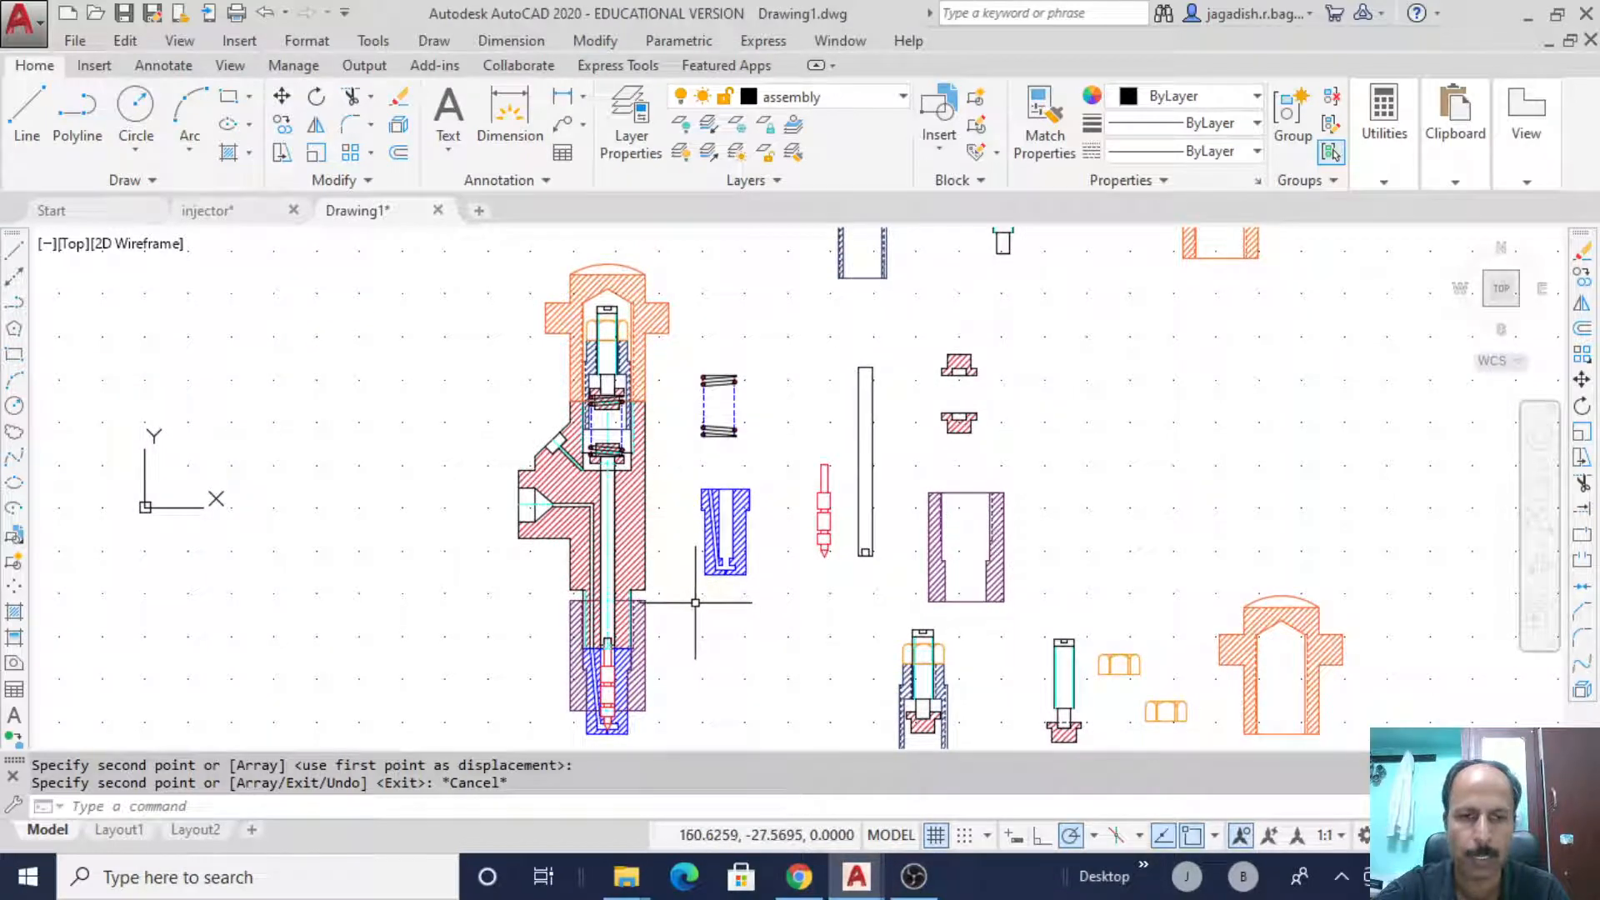